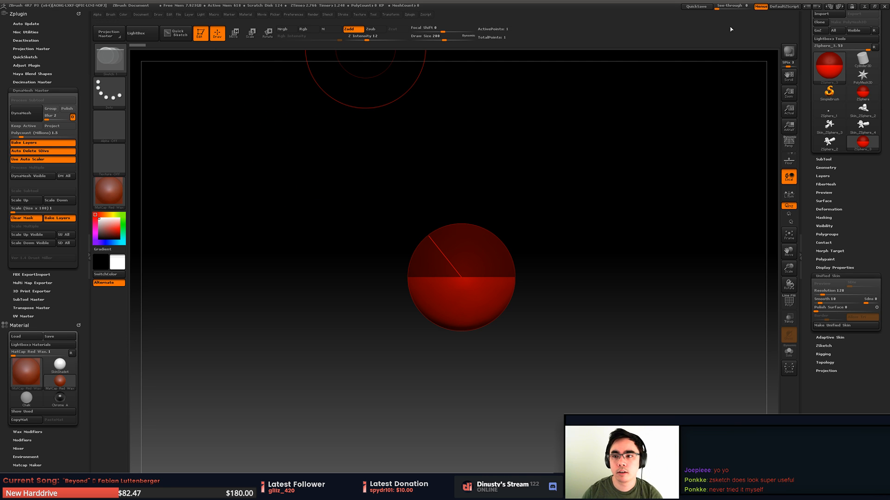
- Open the Roots_01 project from the Temple\Substance\Roots folder on the Work Related drive, discarding changes to the current project
click(212, 14)
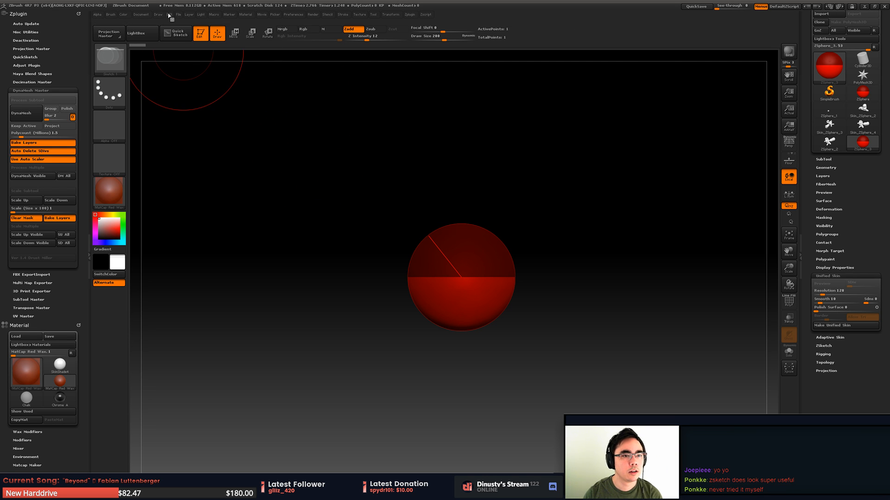
click(186, 16)
mouse_move(179, 16)
click(203, 31)
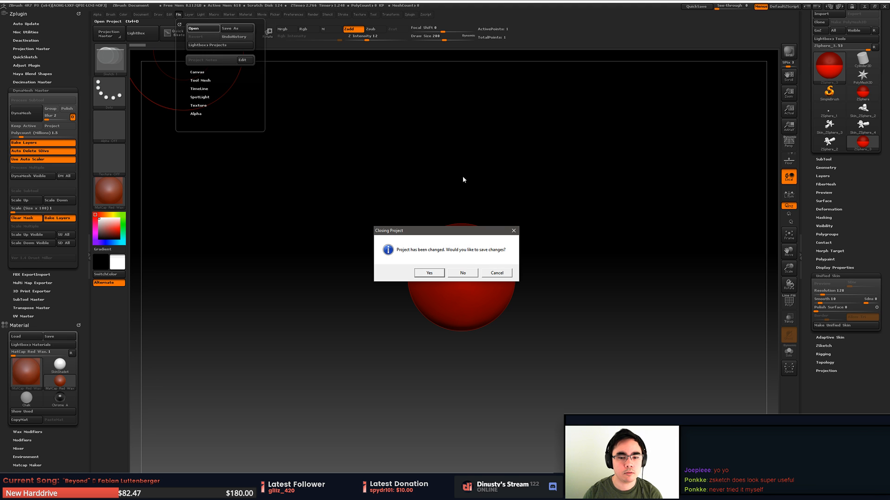
click(470, 274)
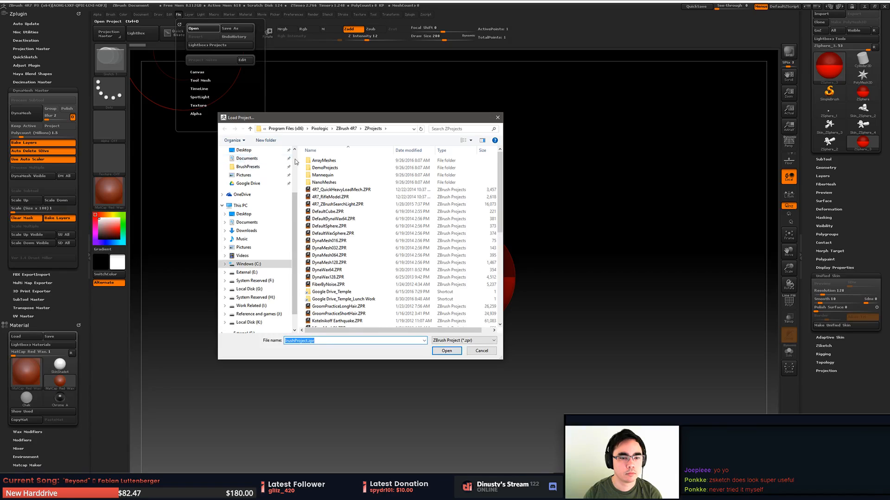
click(251, 168)
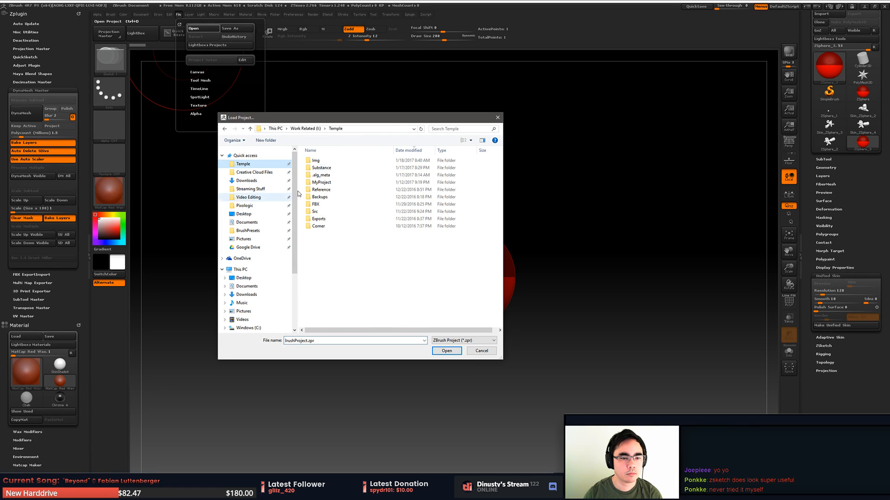
double_click(329, 163)
double_click(330, 168)
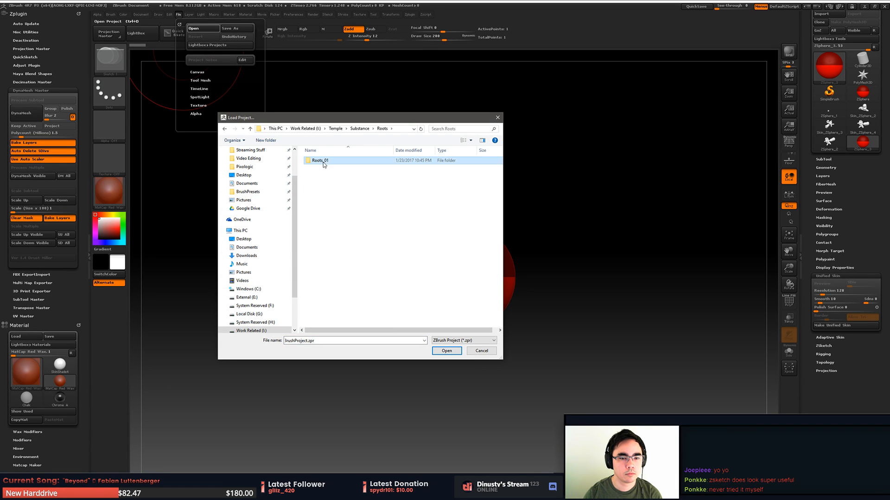
double_click(329, 162)
click(329, 162)
double_click(329, 161)
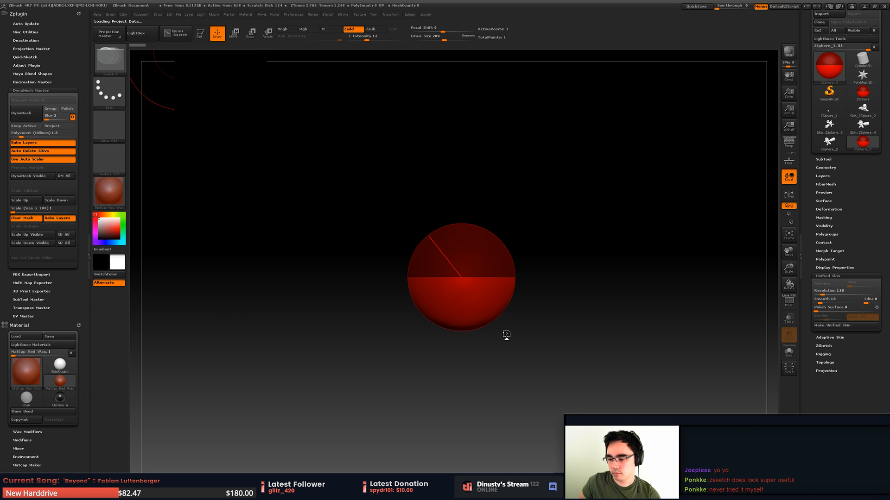
- Turn off sketch editing for the roots and examine the bare ZSphere armature underneath
drag(464, 265, 492, 259)
ctrl+right_drag(493, 259, 540, 236)
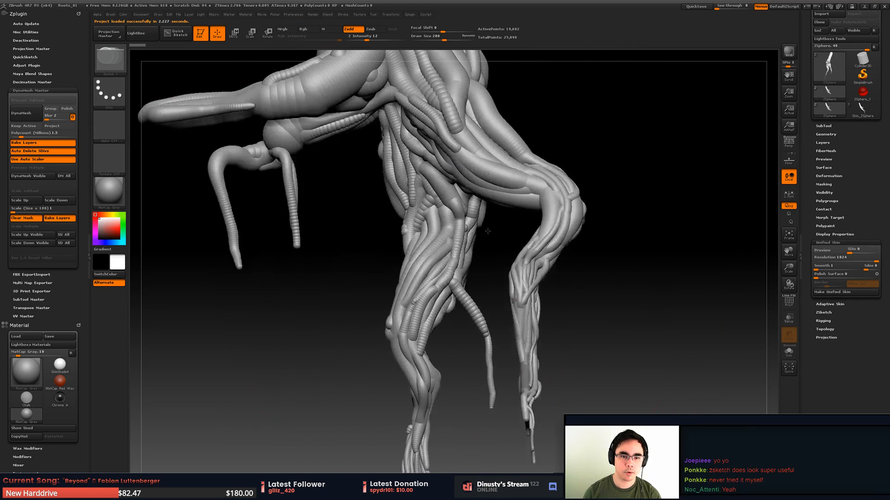
alt+right_drag(495, 209, 486, 264)
mouse_move(487, 264)
right_down()
mouse_move(478, 267)
mouse_move(482, 258)
right_up()
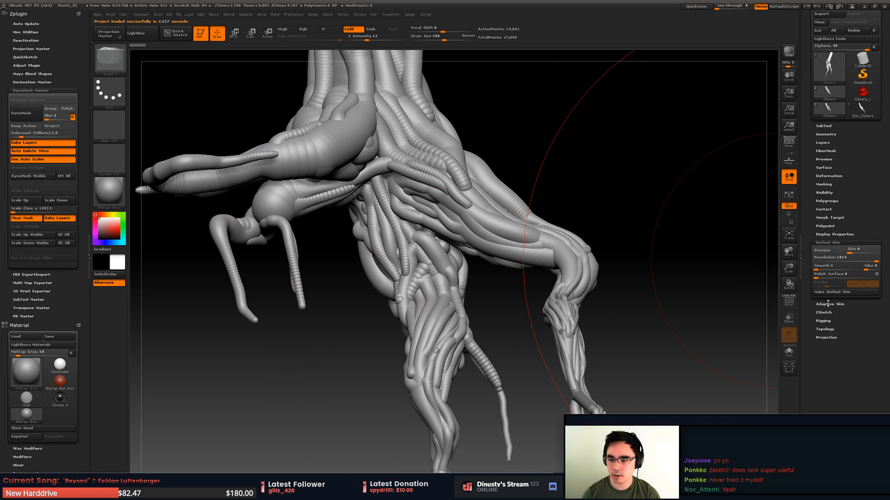
click(827, 313)
click(832, 270)
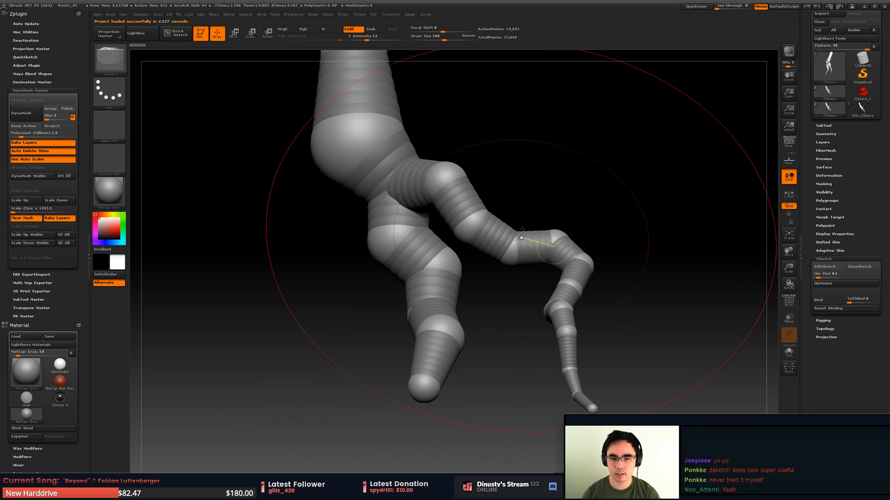
mouse_move(501, 264)
right_down()
mouse_move(533, 204)
mouse_move(487, 234)
mouse_move(520, 199)
mouse_move(536, 210)
mouse_move(533, 199)
mouse_move(616, 203)
right_up()
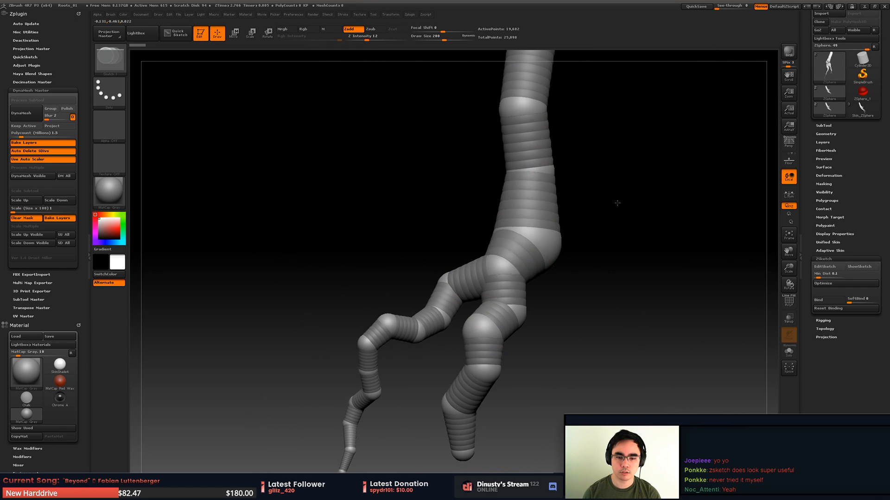
- Set the draw size to 85 and turn sketch editing back on for the roots
key(space)
mouse_move(618, 201)
mouse_down()
mouse_move(637, 200)
mouse_move(603, 206)
mouse_up()
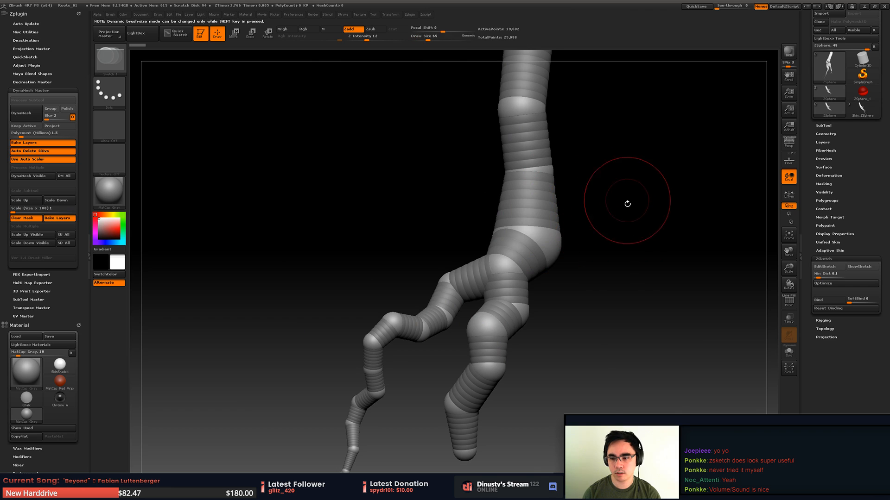
alt+right_drag(627, 203, 637, 192)
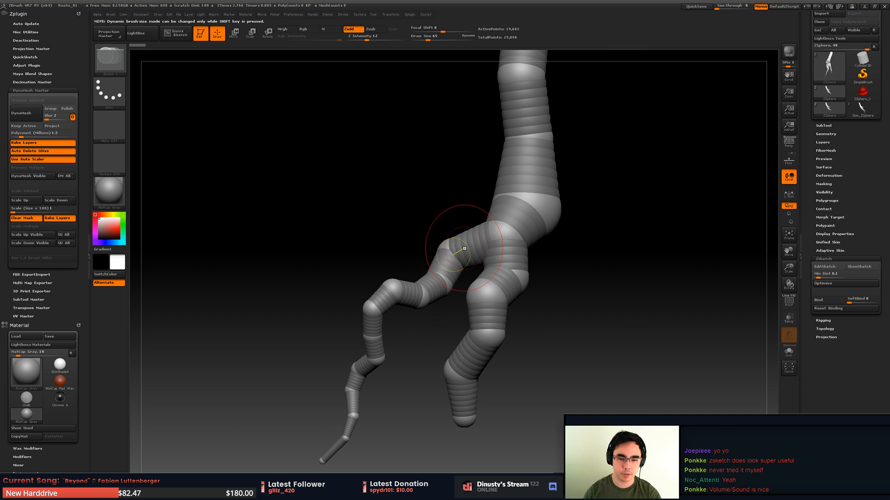
alt+right_drag(505, 268, 510, 233)
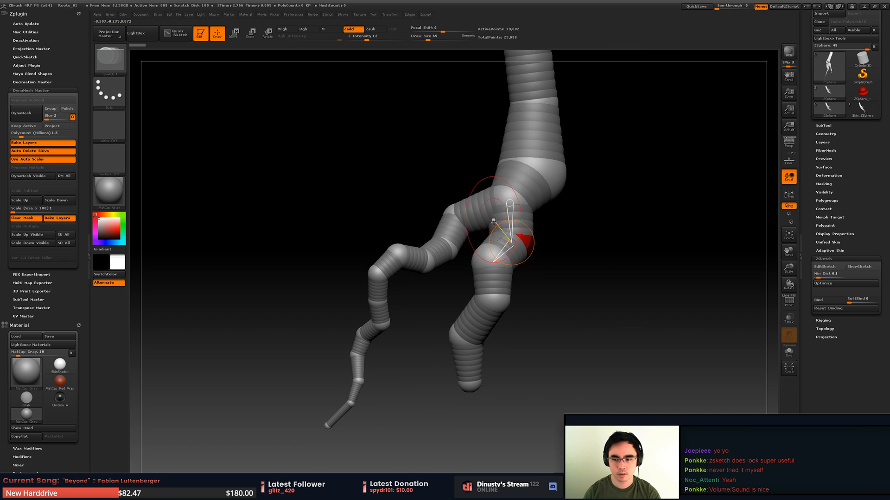
click(831, 266)
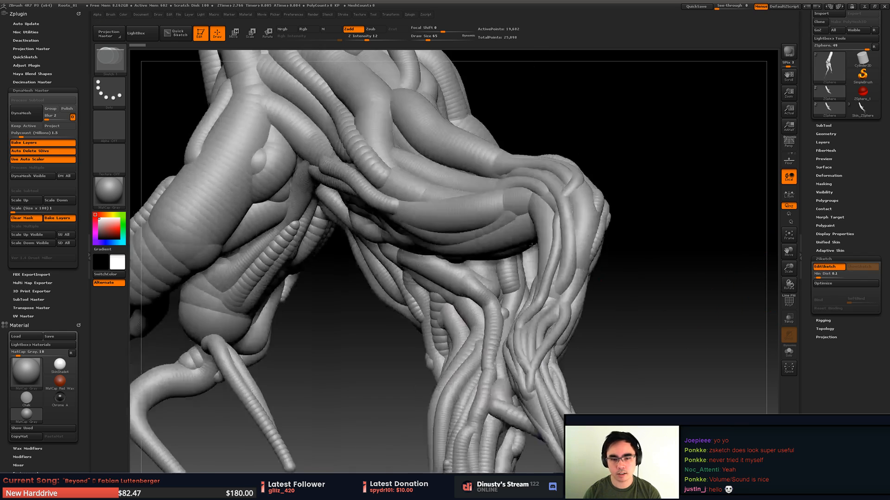
- Examine the sketched root strands from several sides and check the model's list of subtools
right_drag(532, 245, 531, 226)
right_drag(450, 197, 461, 223)
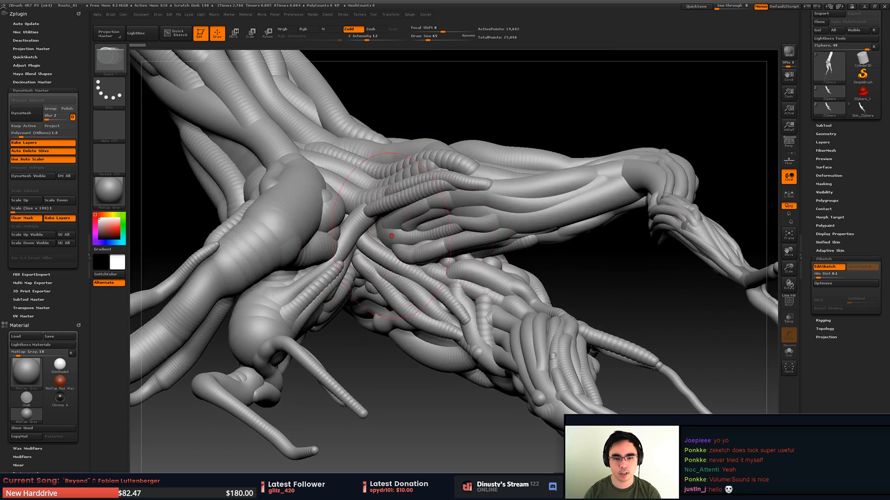
right_drag(389, 235, 519, 305)
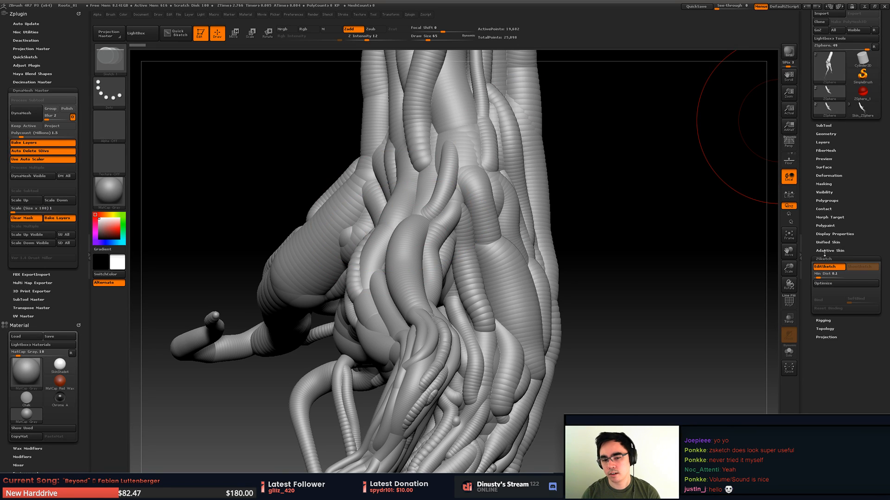
alt+right_drag(430, 305, 517, 178)
alt+right_drag(516, 178, 491, 274)
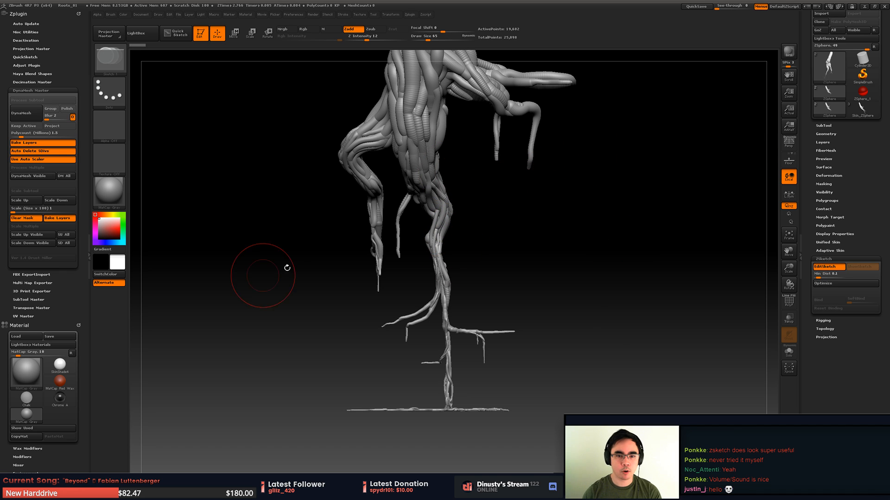
click(829, 126)
mouse_move(829, 157)
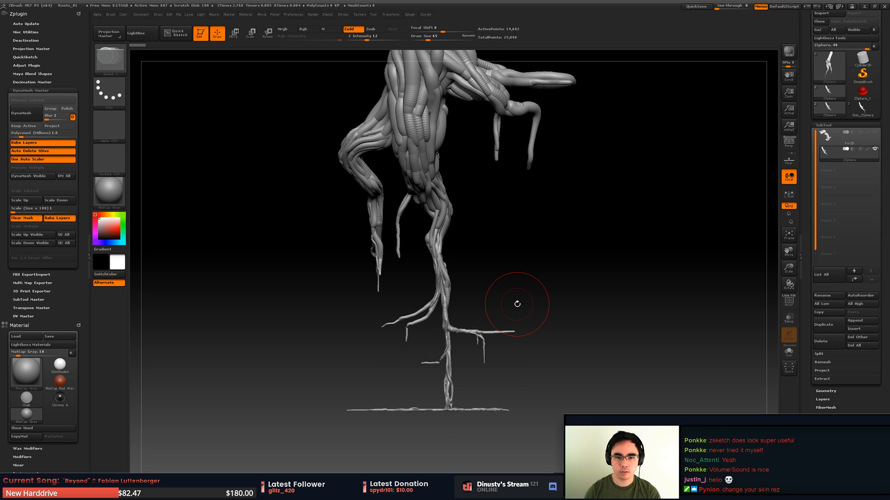
alt+drag(491, 220, 493, 397)
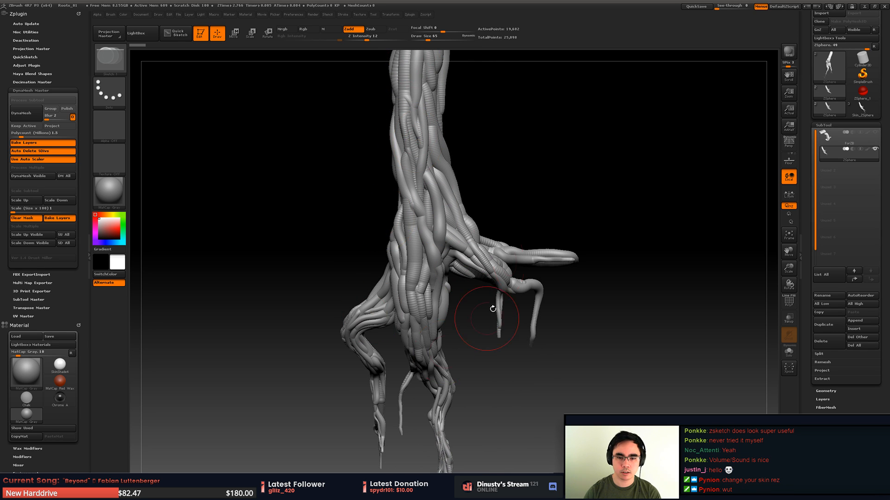
alt+drag(492, 308, 508, 136)
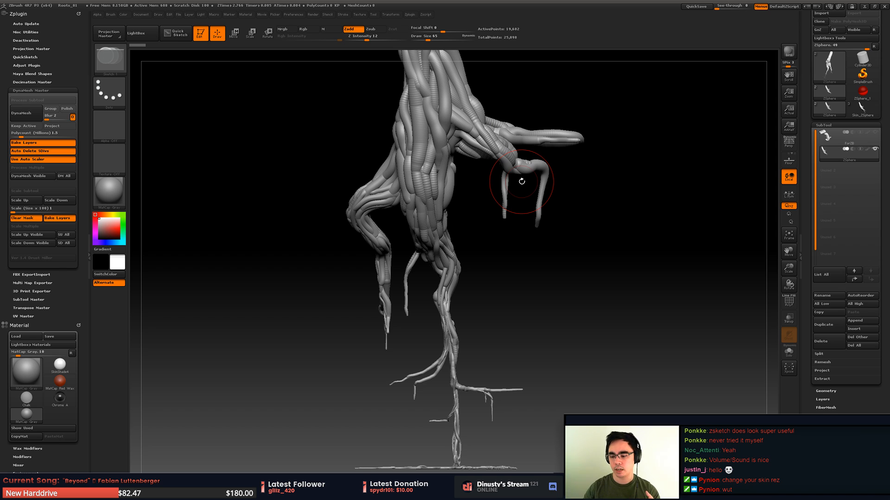
mouse_move(430, 281)
mouse_down()
mouse_move(570, 248)
mouse_move(610, 215)
mouse_up()
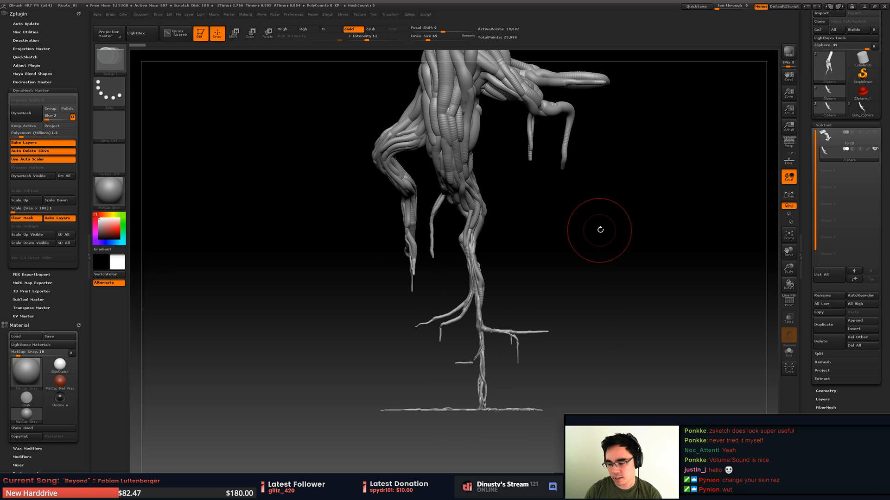
mouse_move(627, 221)
alt+mouse_down()
mouse_move(620, 264)
mouse_move(590, 264)
alt+mouse_up()
click(831, 125)
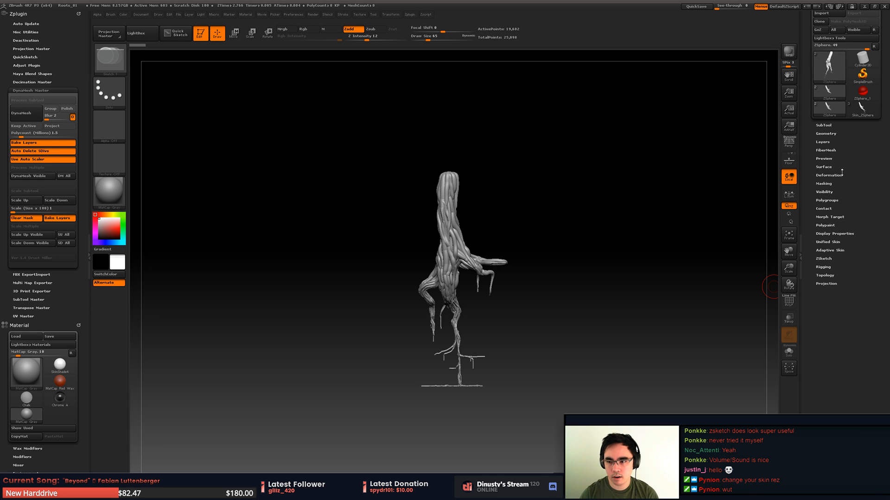
- Show the Unified Skin settings and examine the whole root sketch, including the thin lower branches
click(829, 242)
mouse_move(556, 320)
mouse_down()
mouse_move(557, 289)
mouse_move(586, 300)
mouse_move(555, 318)
mouse_move(573, 308)
mouse_move(558, 310)
mouse_up()
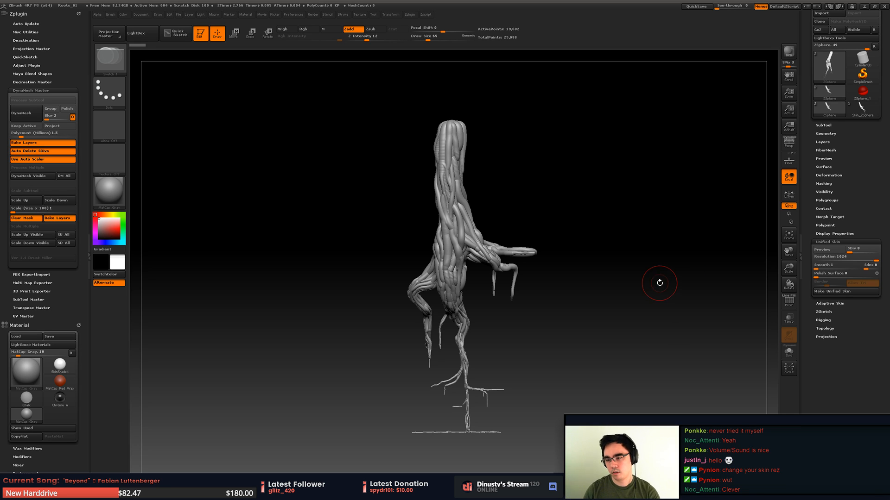
mouse_move(661, 275)
mouse_down()
mouse_move(662, 252)
mouse_move(646, 278)
mouse_move(670, 264)
mouse_up()
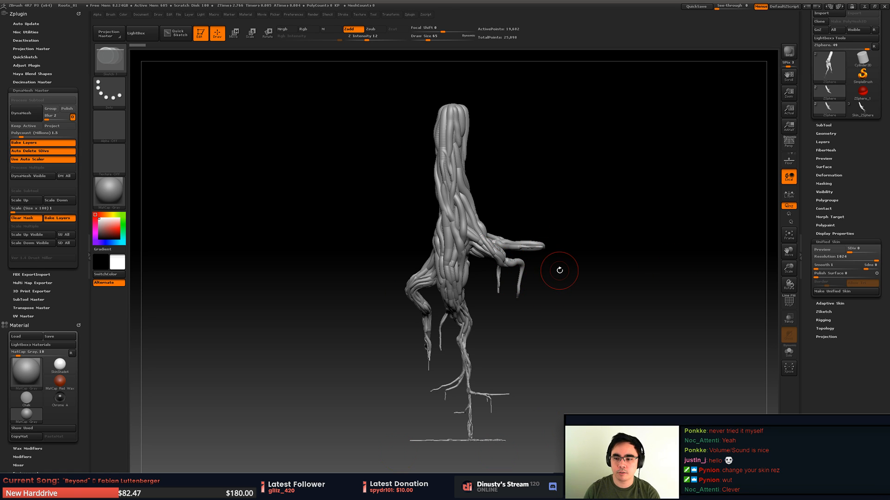
alt+drag(591, 249, 557, 137)
mouse_move(498, 278)
alt+mouse_down()
mouse_move(504, 198)
mouse_move(520, 255)
mouse_move(524, 237)
mouse_move(511, 195)
mouse_move(501, 291)
alt+mouse_up()
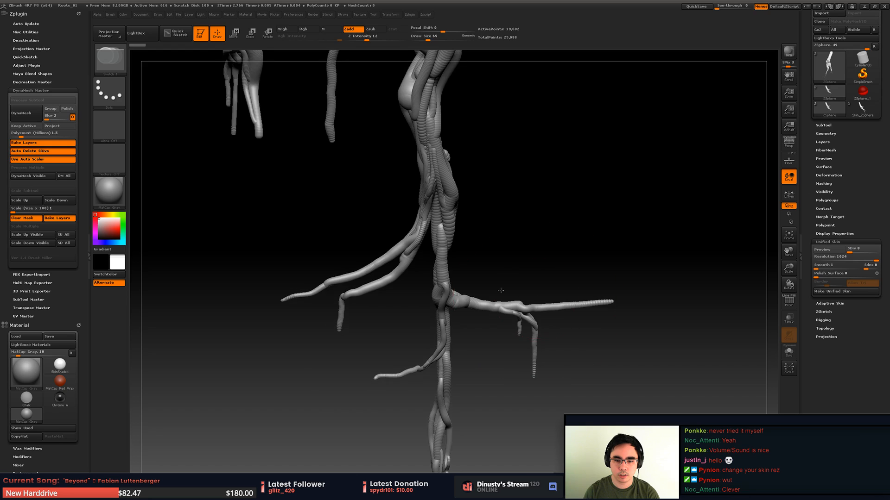
key(f)
key(f)
drag(575, 248, 544, 252)
alt+drag(545, 253, 539, 210)
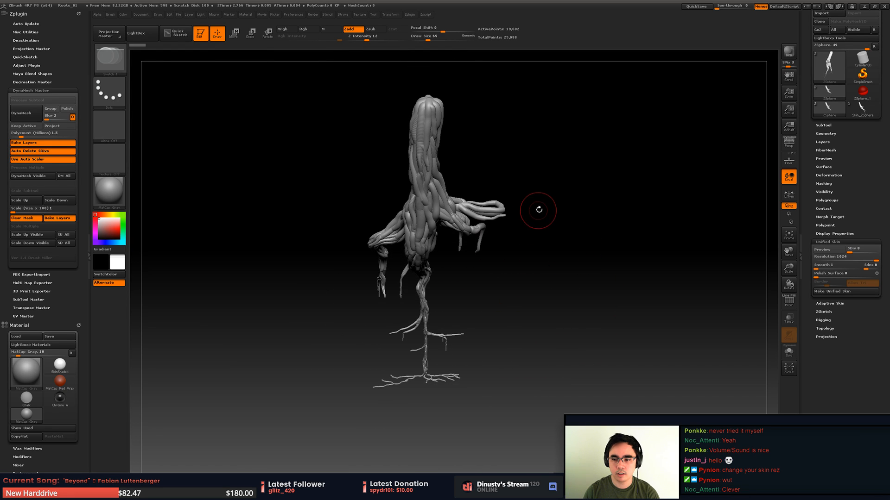
drag(700, 274, 778, 253)
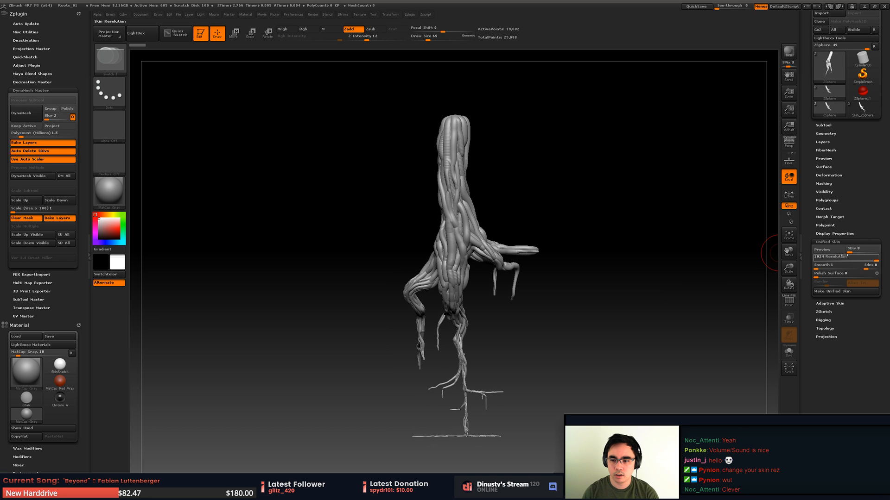
drag(723, 259, 731, 265)
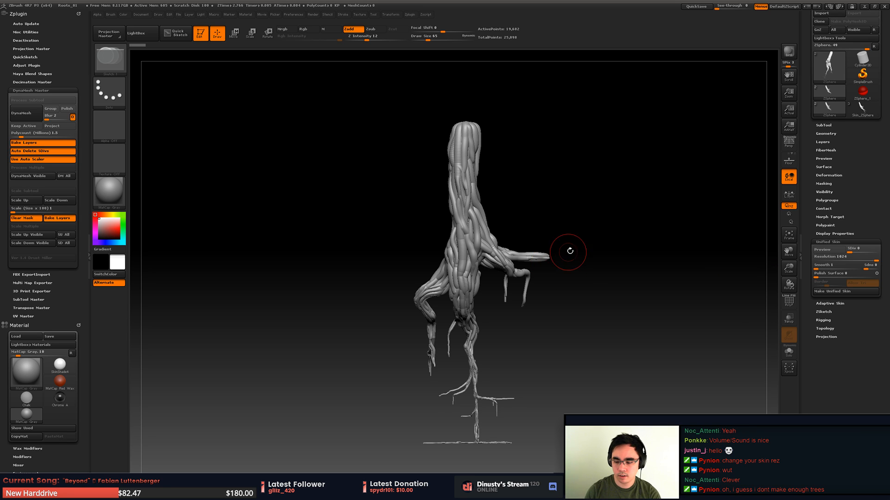
mouse_move(570, 251)
mouse_down()
mouse_move(564, 293)
mouse_move(574, 263)
mouse_up()
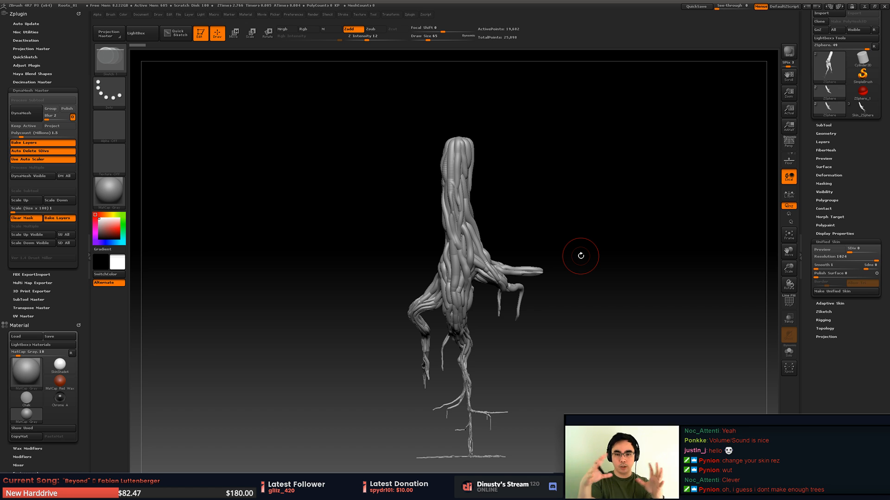
drag(494, 250, 507, 252)
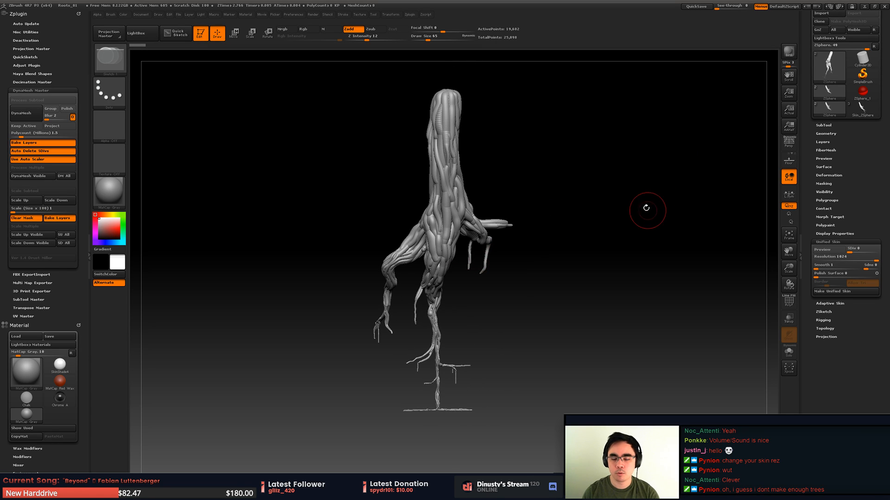
drag(647, 210, 633, 233)
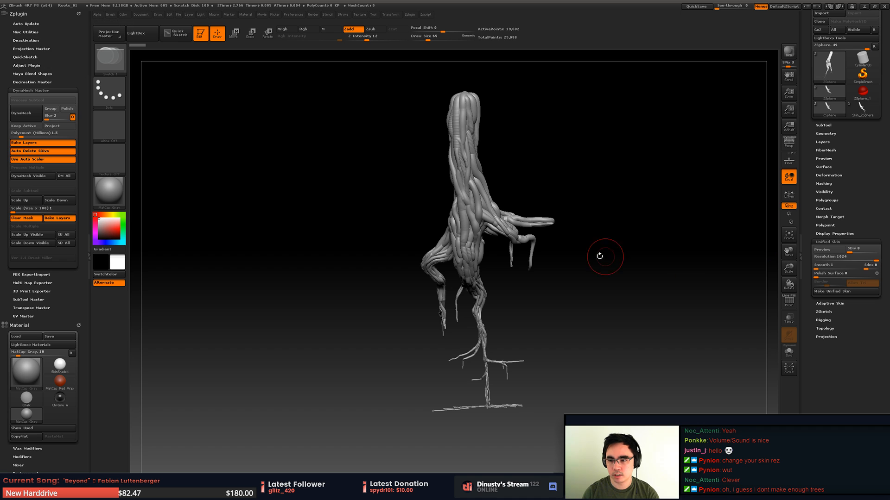
- Switch to the Skin_ZSphere tool, the skinned mesh version of the roots
click(862, 109)
mouse_move(679, 185)
mouse_down()
mouse_move(511, 239)
mouse_move(568, 149)
mouse_move(486, 217)
mouse_up()
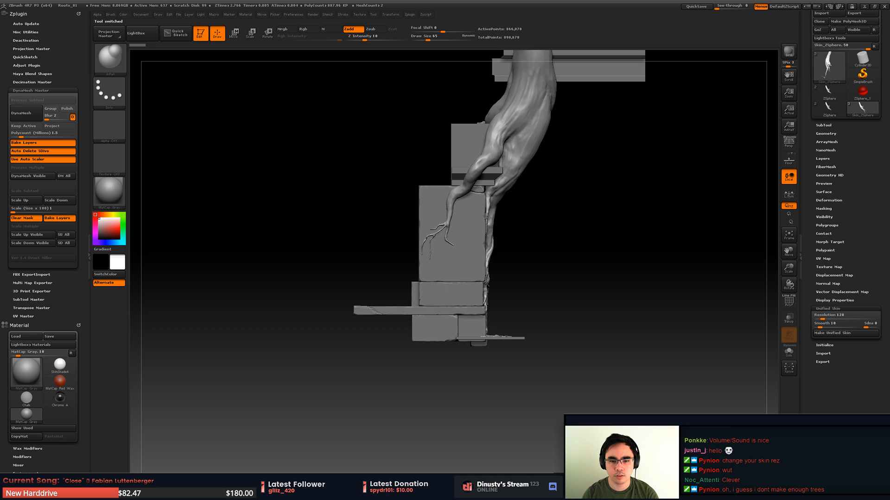
mouse_move(487, 217)
alt+mouse_down()
mouse_move(525, 294)
mouse_move(500, 95)
mouse_move(514, 317)
mouse_move(646, 190)
alt+mouse_up()
- Hide the ForZB block subtool so only the skinned root mesh shows, and inspect its lower trunk
click(824, 125)
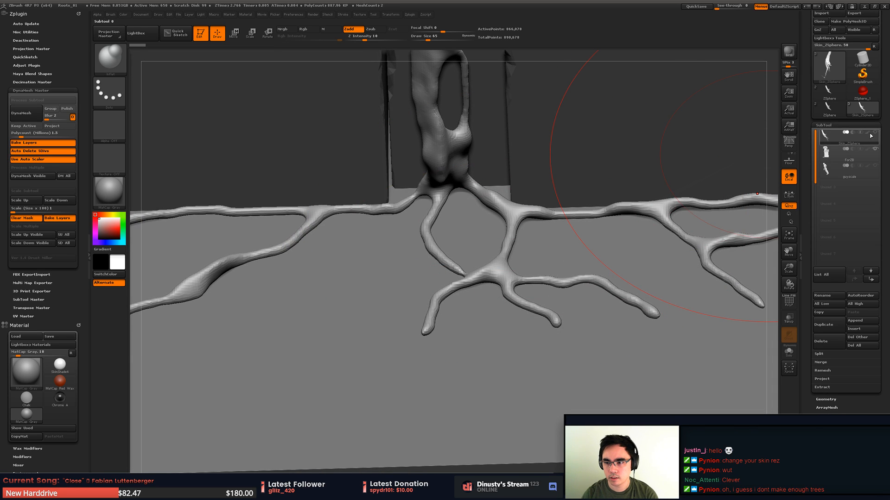
mouse_move(875, 152)
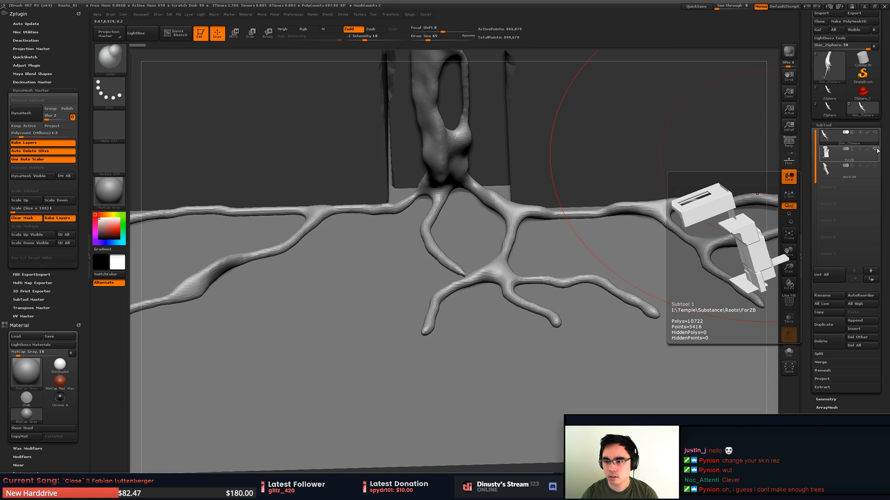
click(875, 150)
drag(447, 278, 486, 254)
alt+drag(486, 254, 488, 300)
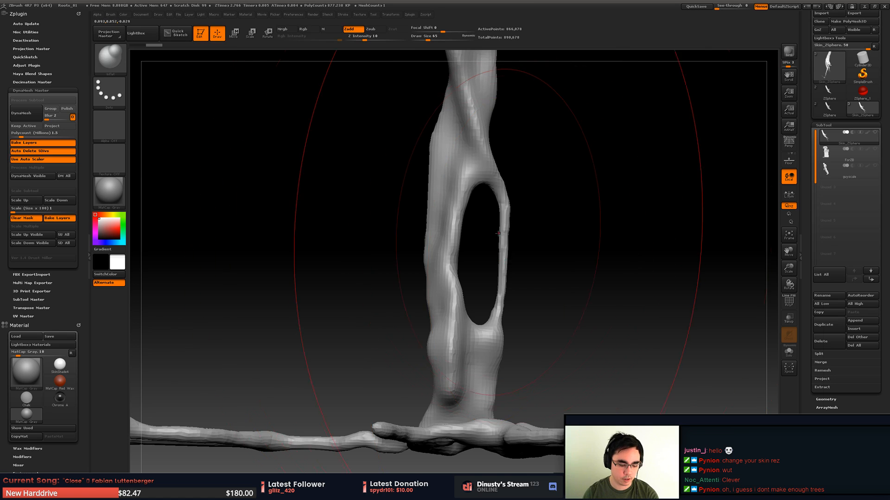
- Set the Inflat brush size to 8 for thickening the thin strand beside the trunk's opening
key(space)
drag(526, 255, 516, 254)
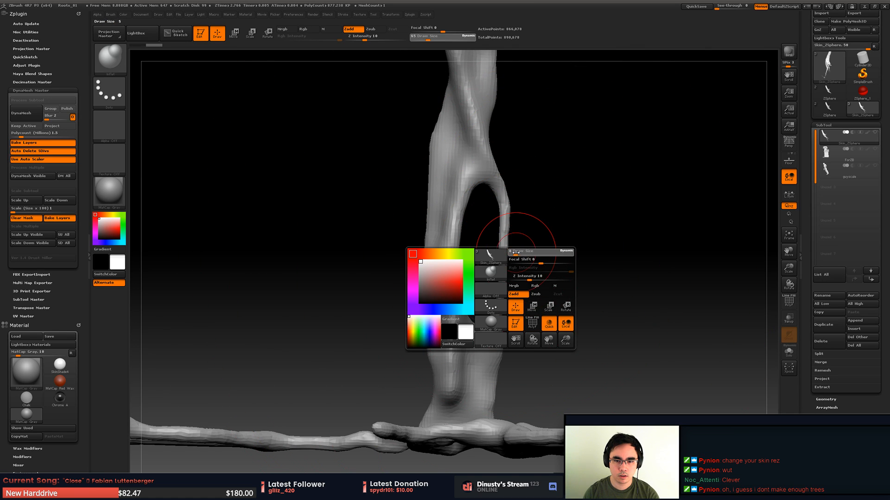
key(space)
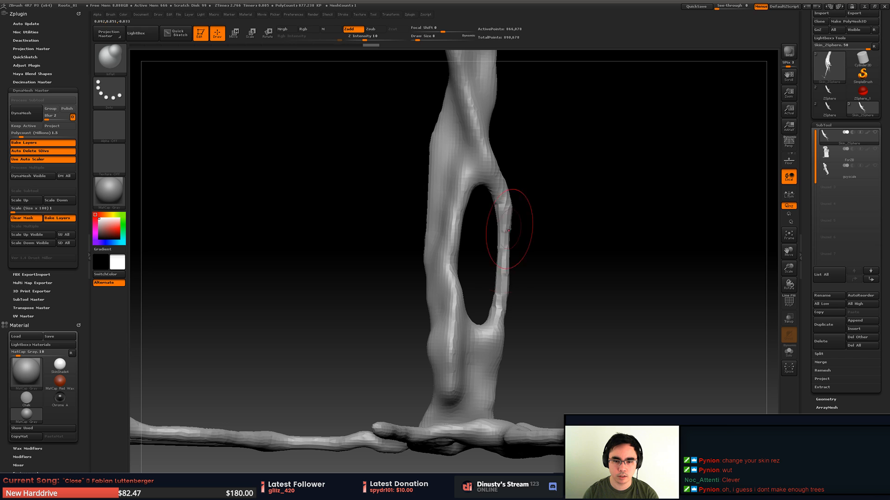
- Redo the sculpting history of the skinned root mesh by several steps
key(ctrl+shift+z)
key(ctrl+shift+z)
key(ctrl+shift+z)
key(ctrl+shift+z)
mouse_move(501, 290)
ctrl+right_down()
mouse_move(423, 249)
mouse_move(494, 310)
mouse_move(451, 457)
mouse_move(459, 239)
mouse_move(468, 366)
mouse_move(491, 183)
mouse_move(510, 265)
mouse_move(533, 202)
ctrl+right_up()
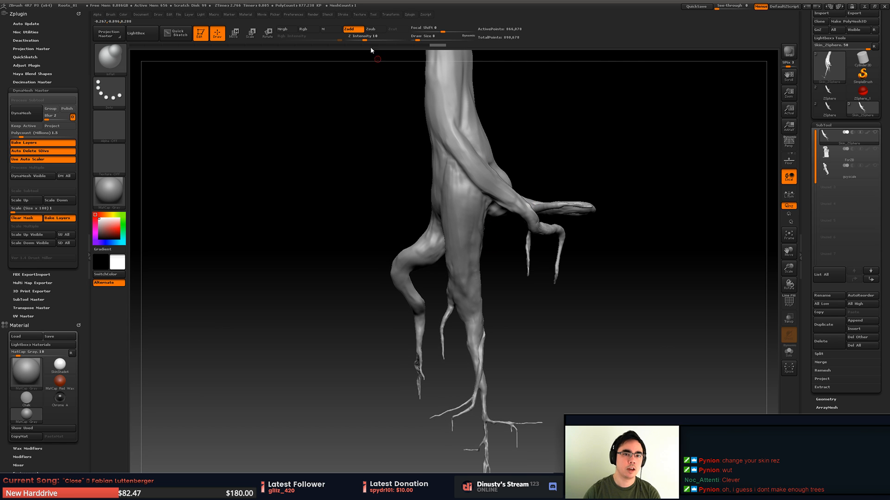
- Examine the lower trunk and its side branches from several angles
mouse_move(398, 190)
right_down()
mouse_move(450, 209)
mouse_move(455, 201)
mouse_move(458, 260)
mouse_move(471, 141)
mouse_move(463, 179)
mouse_move(412, 200)
mouse_move(463, 197)
mouse_move(443, 232)
right_up()
ctrl+right_drag(442, 231, 406, 252)
alt+right_drag(406, 252, 504, 201)
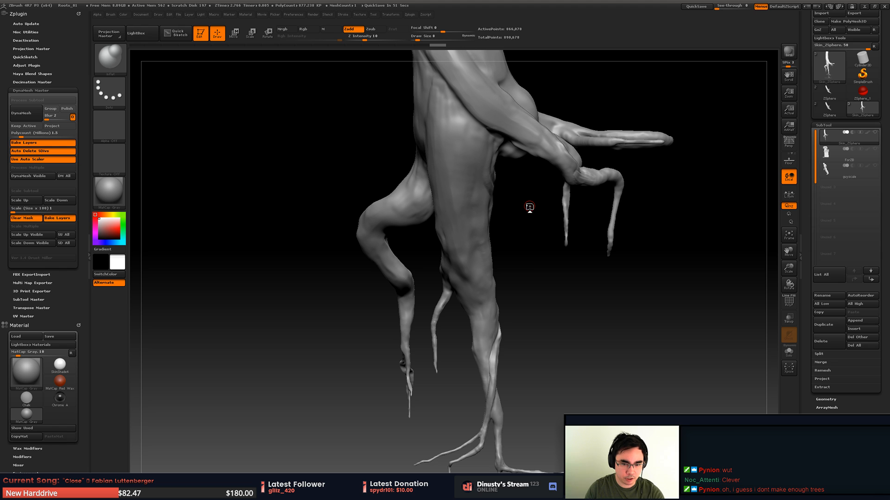
right_drag(449, 247, 503, 237)
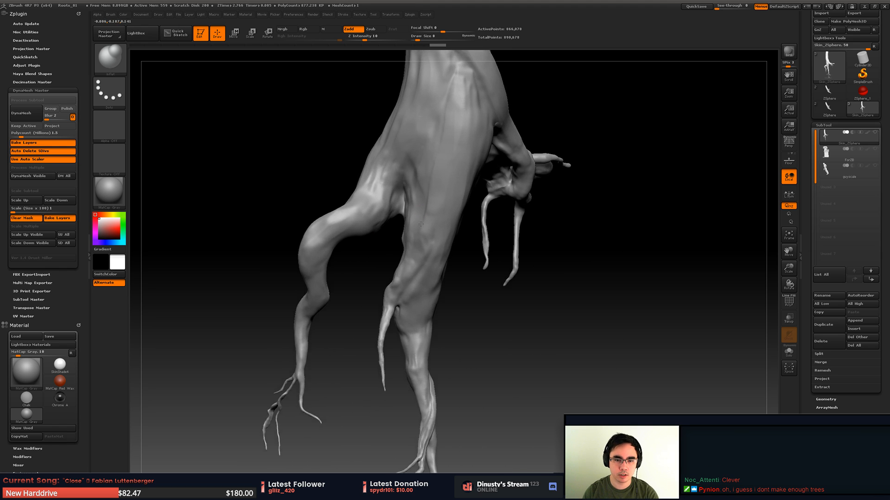
ctrl+right_drag(431, 204, 428, 259)
mouse_move(428, 259)
right_down()
mouse_move(441, 226)
mouse_move(438, 190)
mouse_move(477, 199)
right_up()
ctrl+right_drag(427, 222, 425, 248)
- Choose the Orb clay tubes brush and isolate a short section of the lower trunk
key(b)
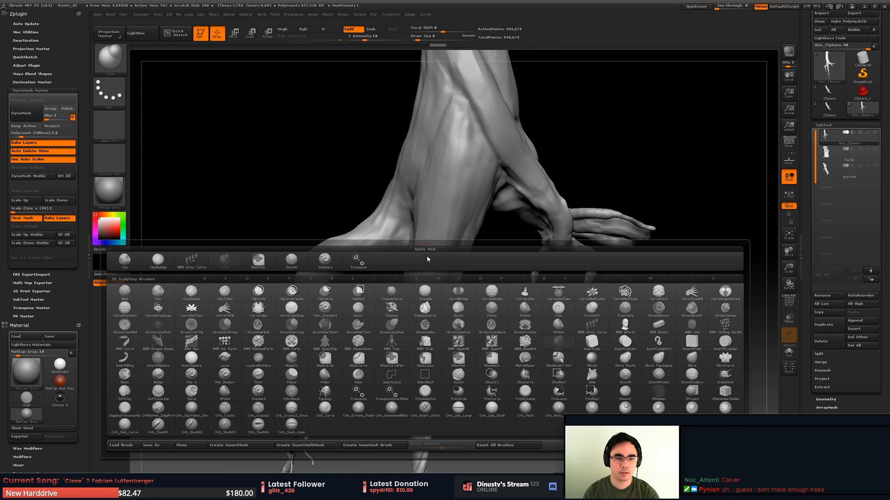
click(192, 407)
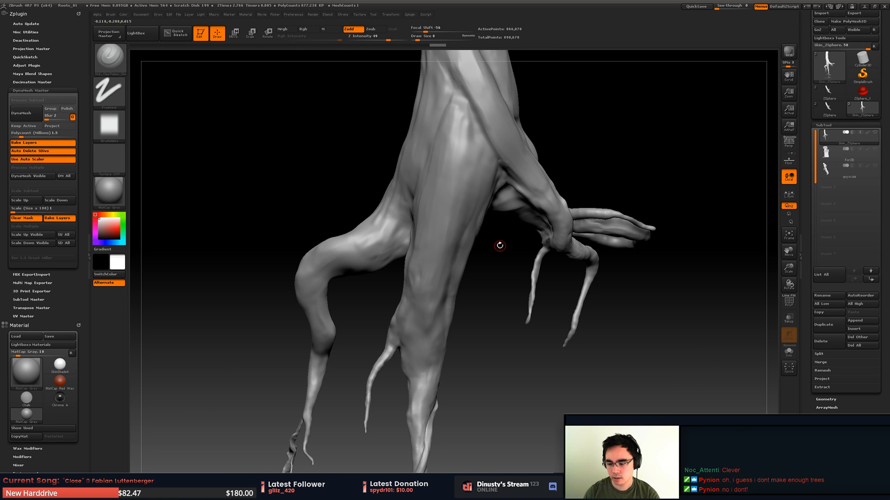
mouse_move(500, 245)
right_down()
mouse_move(477, 239)
mouse_move(508, 204)
mouse_move(529, 204)
mouse_move(452, 253)
right_up()
key(ctrl+shift)
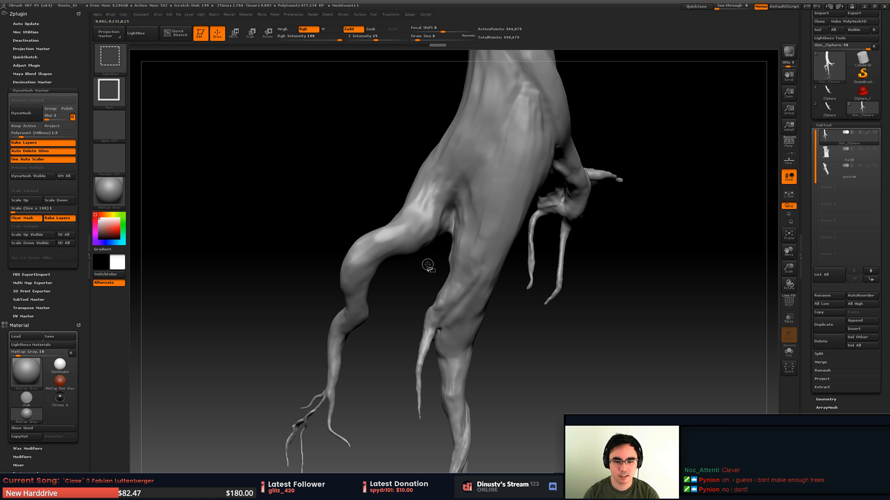
ctrl+shift+drag(429, 251, 523, 340)
ctrl+right_drag(510, 250, 514, 297)
right_drag(513, 297, 473, 218)
- Sculpt and smooth bark ridges on the isolated trunk section with brush size 35, and restore the whole mesh
key(space)
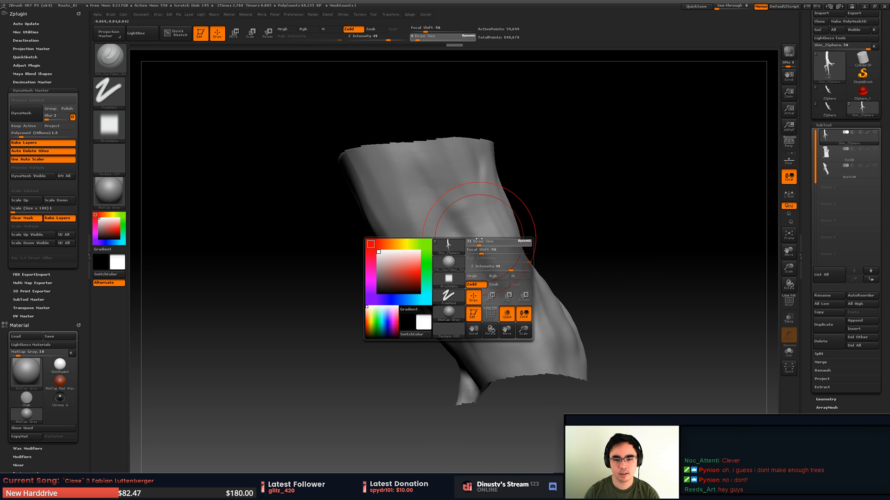
drag(479, 239, 480, 239)
mouse_move(453, 222)
mouse_down()
mouse_move(510, 315)
mouse_move(447, 201)
mouse_up()
right_drag(491, 213, 463, 223)
mouse_move(462, 222)
alt+mouse_down()
mouse_move(509, 244)
mouse_move(494, 242)
alt+mouse_up()
drag(473, 204, 515, 322)
shift+drag(487, 250, 475, 223)
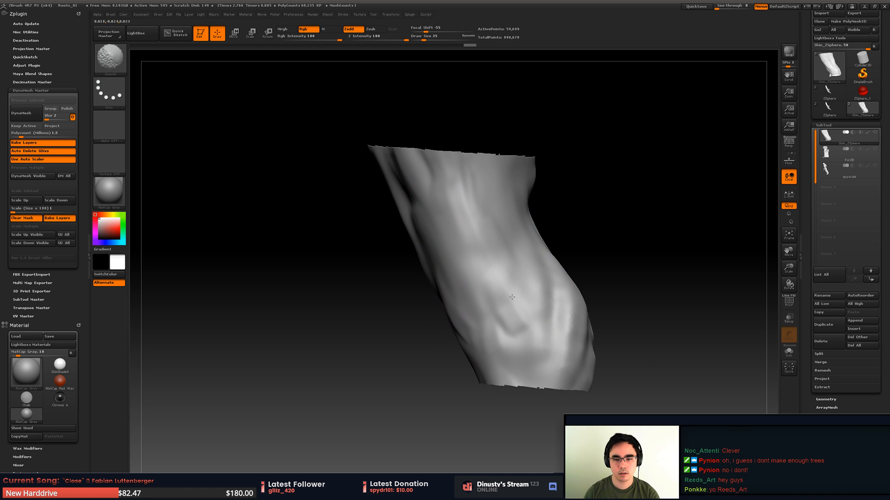
shift+drag(512, 297, 481, 273)
mouse_move(472, 264)
ctrl+right_down()
mouse_move(437, 242)
mouse_move(524, 233)
mouse_move(430, 207)
mouse_move(440, 227)
mouse_move(488, 258)
mouse_move(452, 259)
mouse_move(475, 293)
mouse_move(420, 250)
mouse_move(463, 172)
mouse_move(473, 234)
mouse_move(515, 278)
mouse_move(431, 260)
ctrl+right_up()
ctrl+shift+click(538, 232)
- Try building up ridges along the crease below the side branch with brush size 11
key(space)
drag(397, 249, 389, 246)
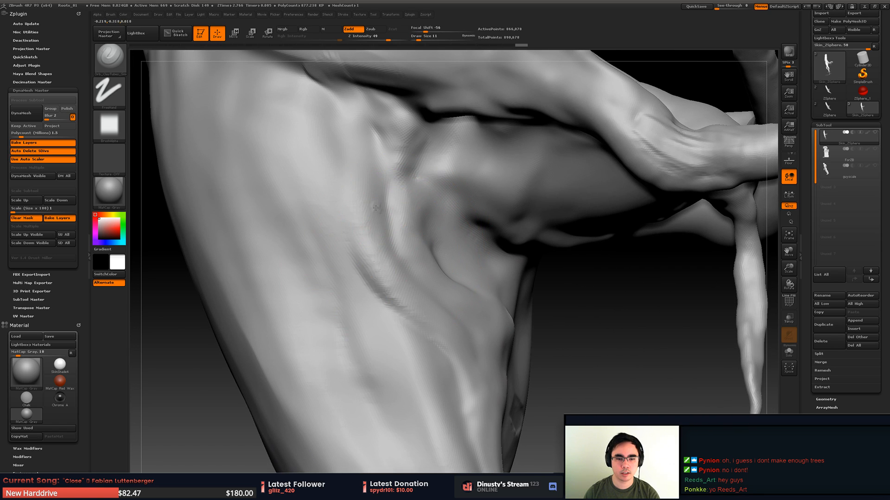
drag(376, 208, 410, 299)
key(ctrl+z)
drag(388, 193, 427, 275)
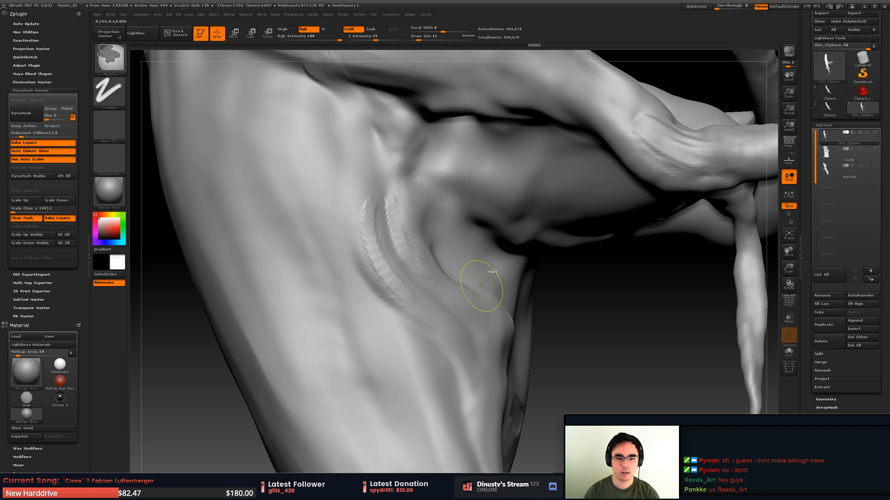
key(ctrl+z)
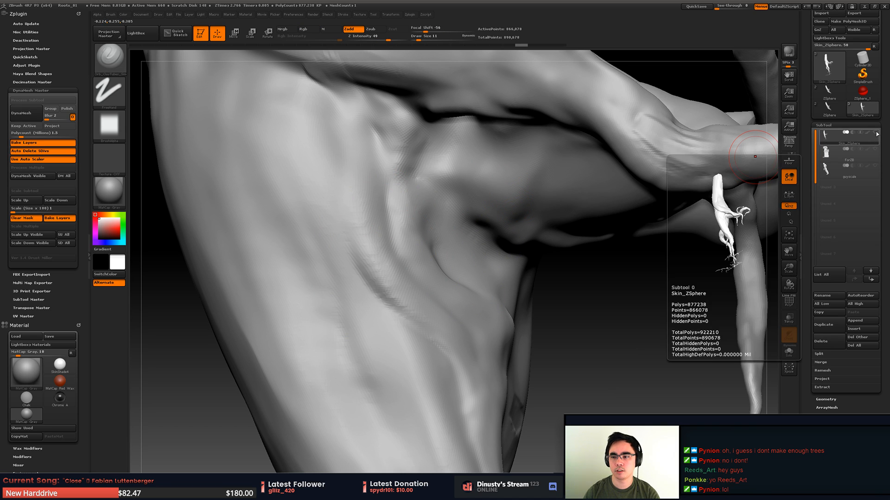
- Show the ForZB block subtool again and build up the knot beneath the side branch with brush size 15
click(875, 149)
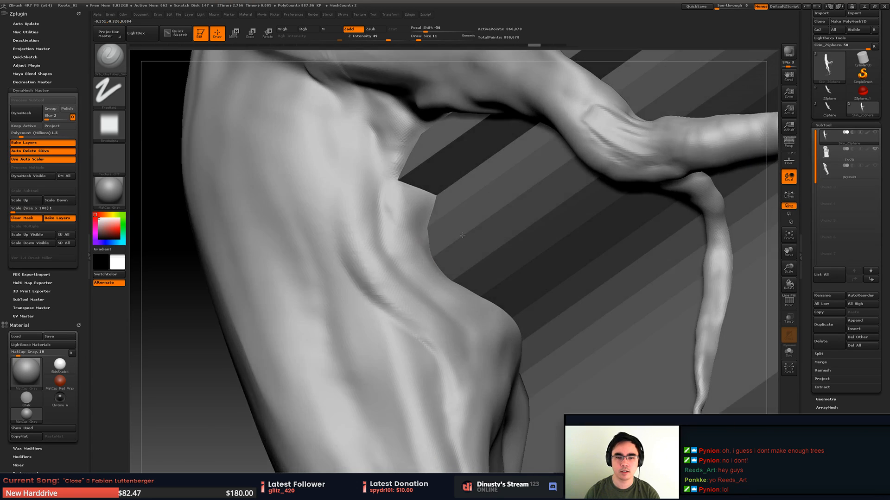
mouse_move(462, 235)
right_down()
mouse_move(447, 234)
mouse_move(457, 190)
mouse_move(482, 237)
mouse_move(458, 217)
right_up()
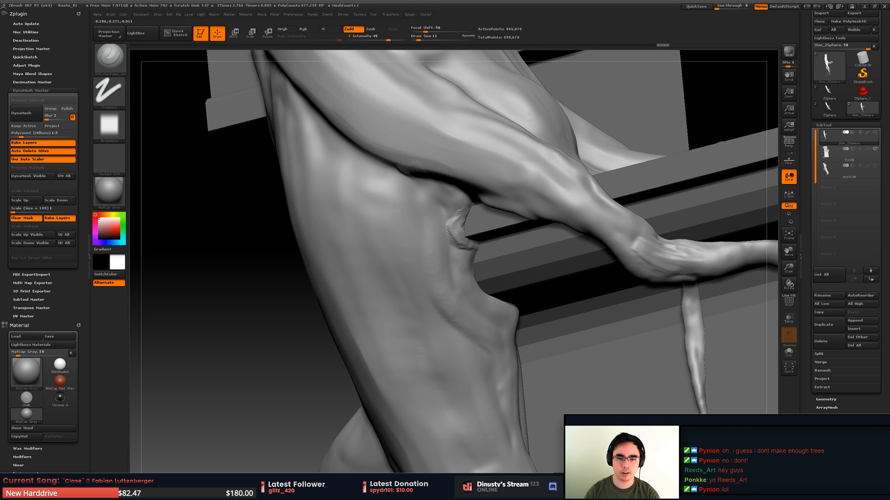
key(space)
mouse_move(469, 243)
mouse_down()
mouse_move(475, 248)
mouse_move(473, 236)
mouse_up()
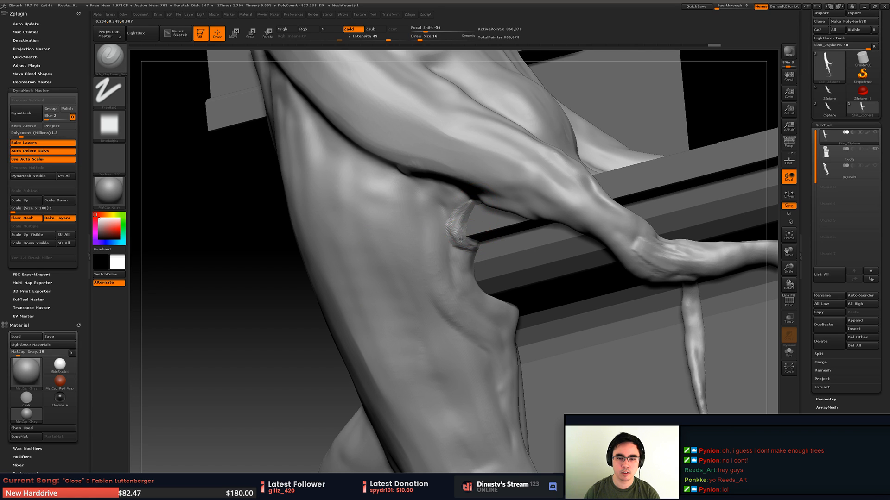
mouse_move(469, 203)
mouse_down()
mouse_move(450, 229)
mouse_move(464, 249)
mouse_up()
mouse_move(460, 191)
mouse_down()
mouse_move(447, 206)
mouse_move(469, 266)
mouse_up()
drag(454, 208, 478, 269)
right_drag(466, 254, 501, 258)
mouse_move(486, 274)
mouse_down()
mouse_move(511, 301)
mouse_move(533, 305)
mouse_move(485, 281)
mouse_up()
right_drag(463, 211, 463, 222)
shift+drag(455, 226, 461, 246)
- Choose the Orb_Curve brush with Z Intensity 18 and isolate the trunk area around the knot
key(b)
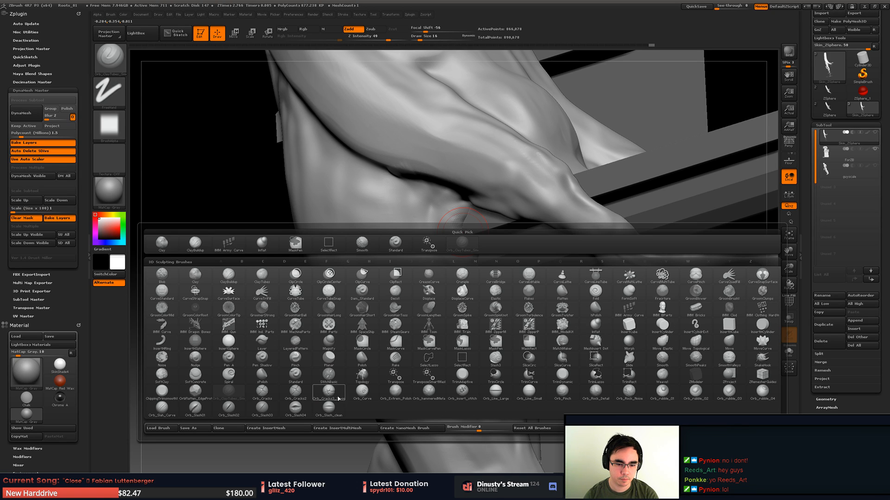
click(363, 392)
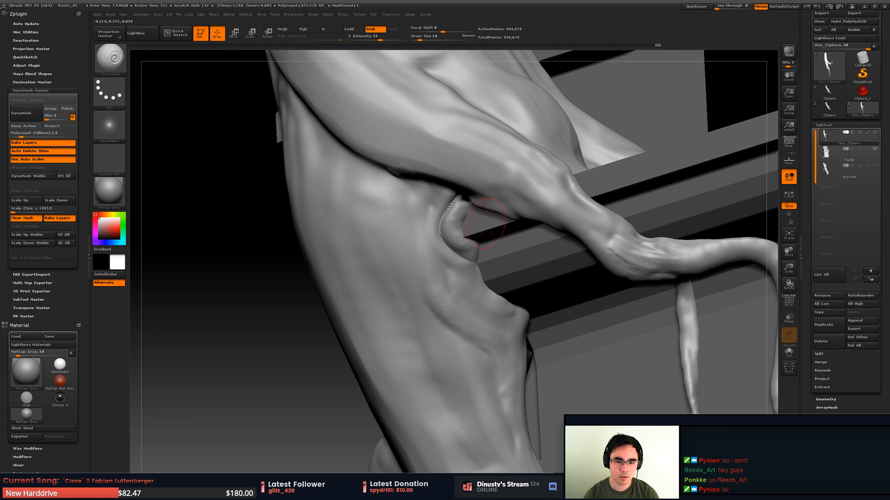
drag(477, 220, 426, 201)
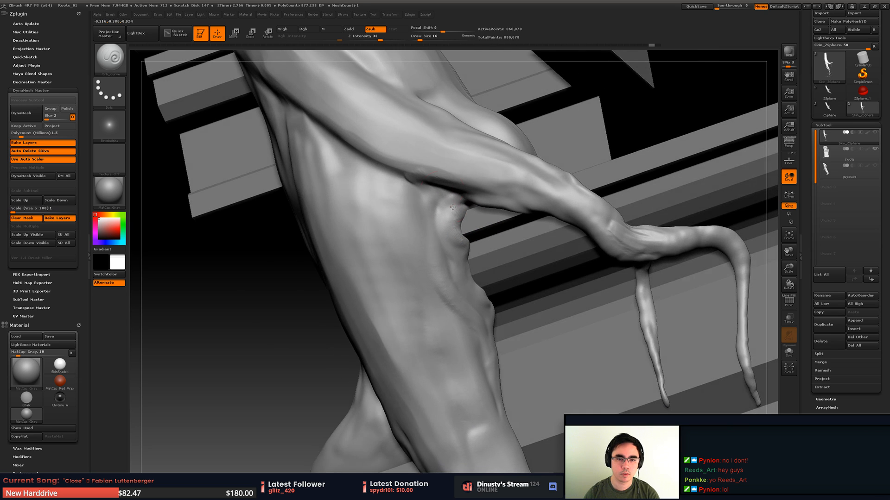
drag(379, 39, 371, 40)
ctrl+shift+drag(364, 158, 550, 368)
key(f)
- Try carving and smoothing grooves around the knot on the isolated area, enlarging the brush size to 41
drag(510, 277, 435, 190)
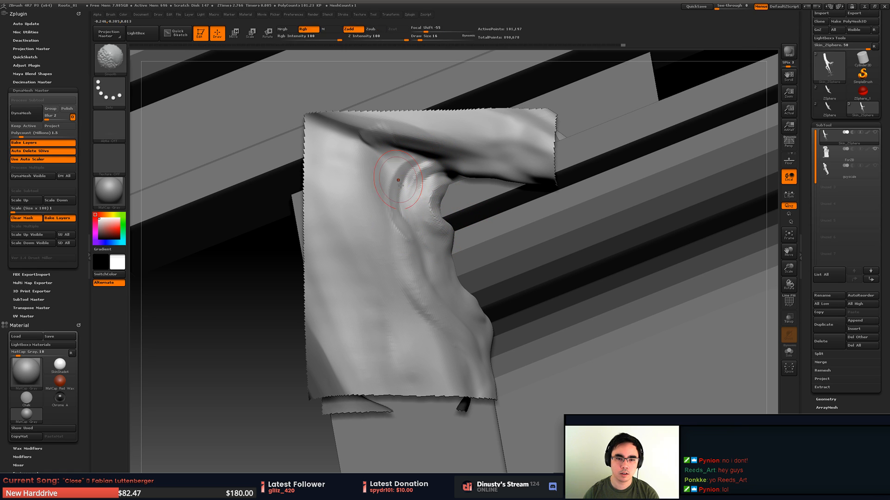
drag(393, 185, 407, 238)
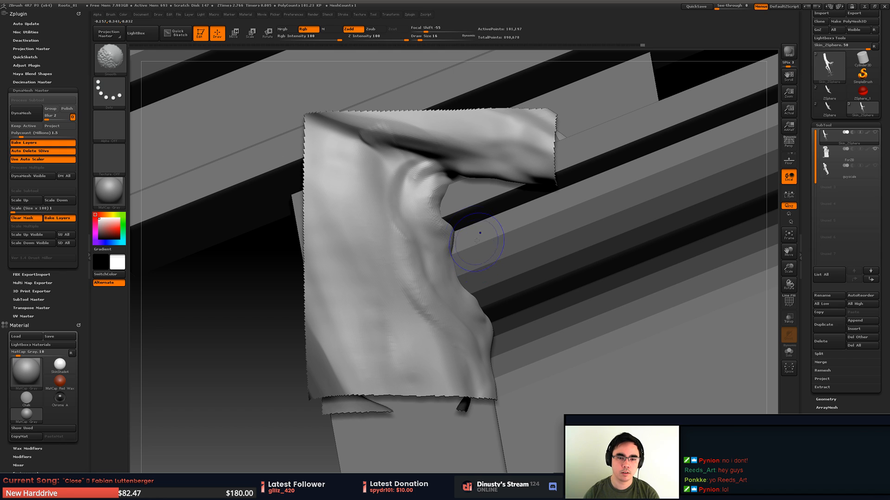
mouse_move(338, 163)
mouse_down()
mouse_move(446, 192)
mouse_move(433, 204)
mouse_move(417, 195)
mouse_up()
shift+drag(369, 210, 382, 185)
ctrl+right_drag(412, 217, 417, 190)
key(space)
mouse_move(439, 199)
mouse_down()
mouse_move(446, 205)
mouse_move(411, 248)
mouse_move(428, 259)
mouse_move(421, 244)
mouse_up()
ctrl+right_drag(496, 180, 491, 153)
mouse_move(491, 152)
right_down()
mouse_move(463, 209)
mouse_move(452, 286)
mouse_move(461, 329)
right_up()
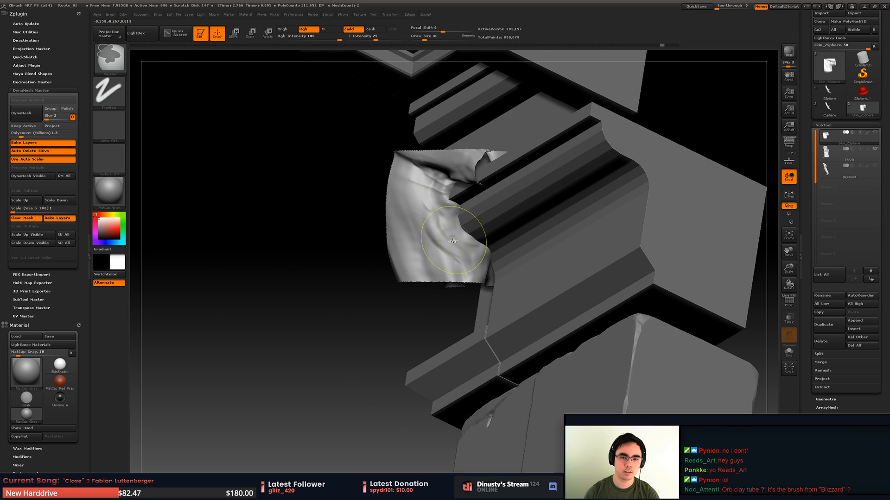
- Undo the recent grooves and the isolation around the knot
key(ctrl+z)
key(ctrl+z)
key(ctrl+z)
key(ctrl+z)
ctrl+right_drag(506, 180, 525, 181)
key(ctrl)
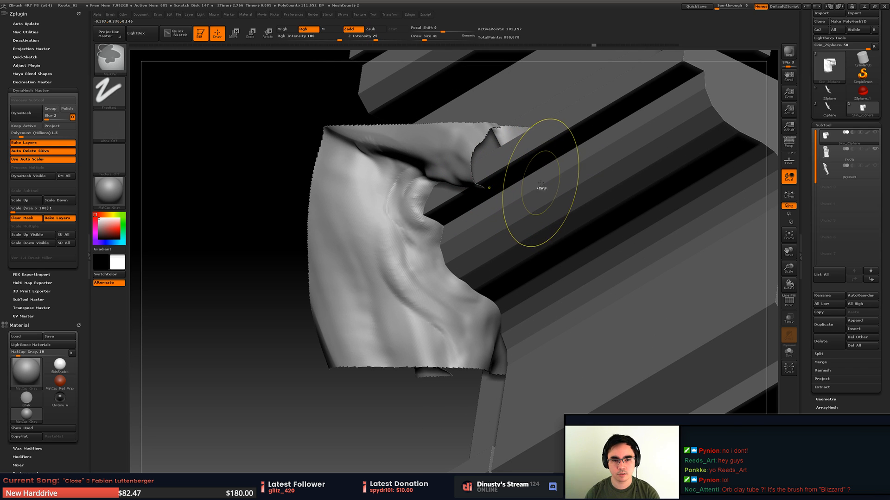
key(ctrl+z)
key(ctrl+z)
key(ctrl+z)
key(ctrl+z)
key(ctrl+z)
key(ctrl+z)
key(ctrl+z)
key(ctrl+z)
key(ctrl+z)
key(ctrl+z)
key(ctrl+z)
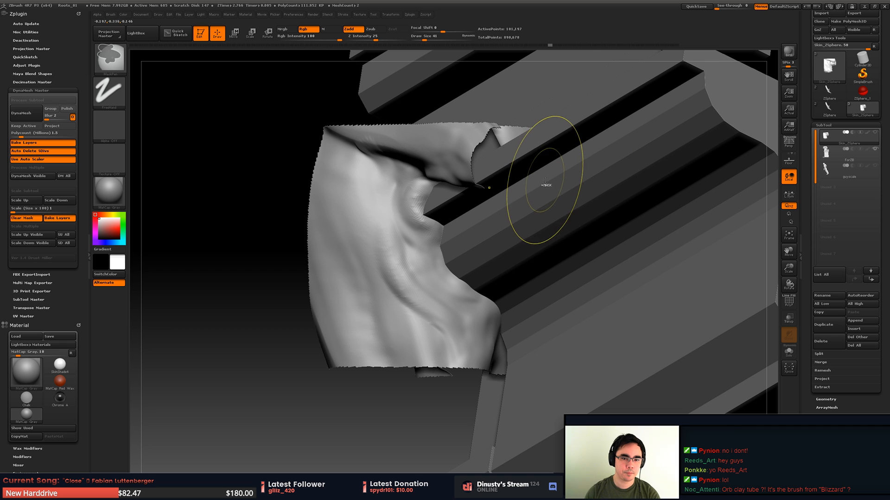
key(ctrl+z)
- Isolate the end of the side branch with its two hanging roots, accepting the removal of 30 undo history entries
alt+right_drag(549, 181, 453, 183)
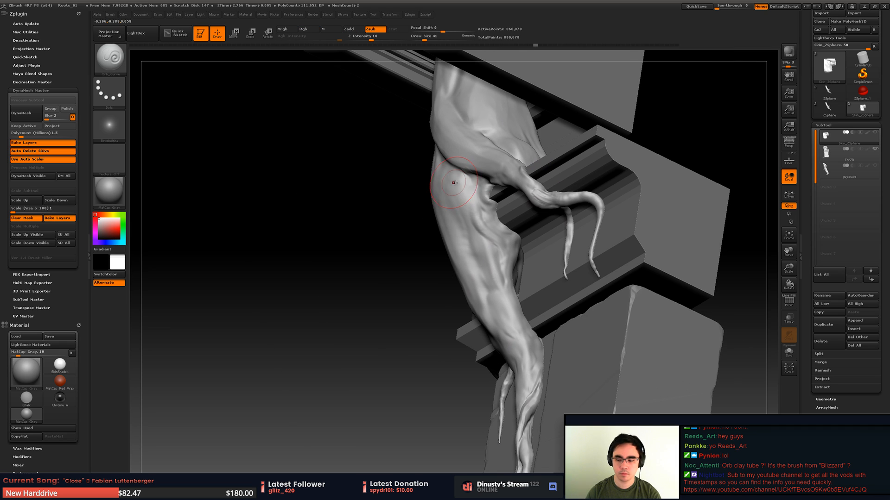
right_drag(544, 174, 673, 95)
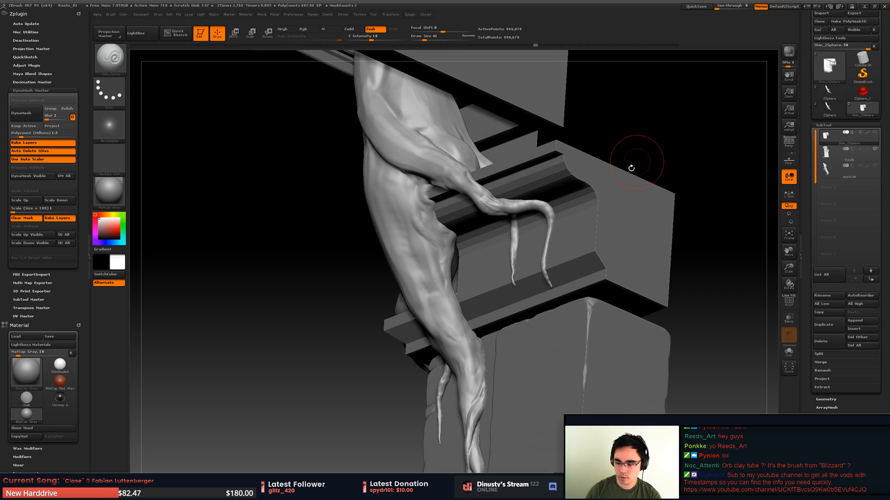
alt+right_drag(544, 194, 518, 199)
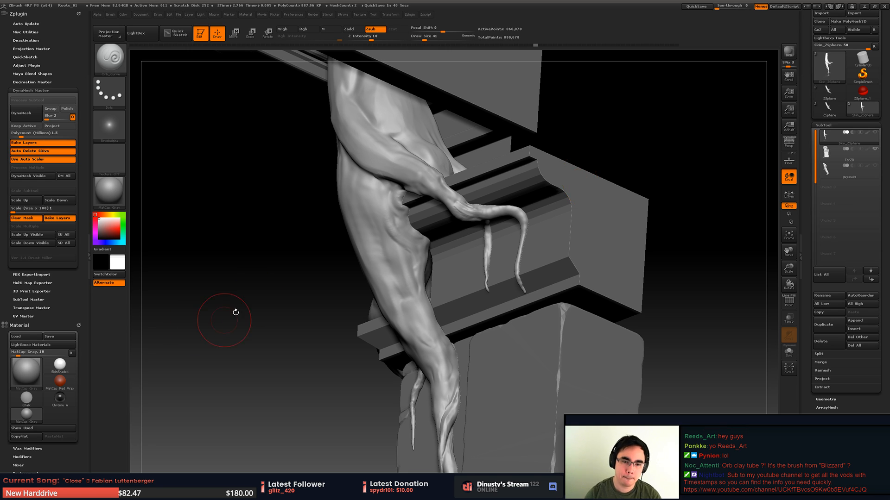
mouse_move(224, 321)
mouse_down()
mouse_move(500, 265)
mouse_move(465, 228)
mouse_move(466, 273)
mouse_move(412, 190)
mouse_move(421, 190)
mouse_up()
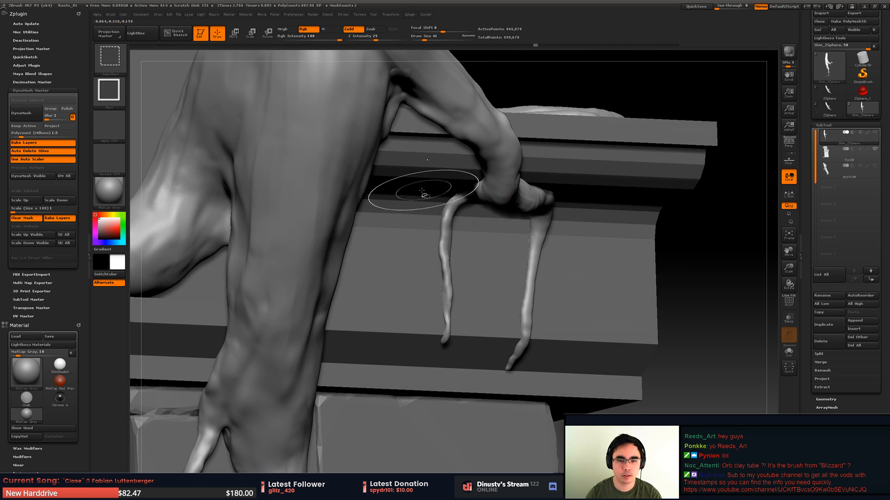
mouse_move(393, 144)
ctrl+shift+mouse_down()
mouse_move(532, 342)
mouse_move(605, 414)
ctrl+shift+mouse_up()
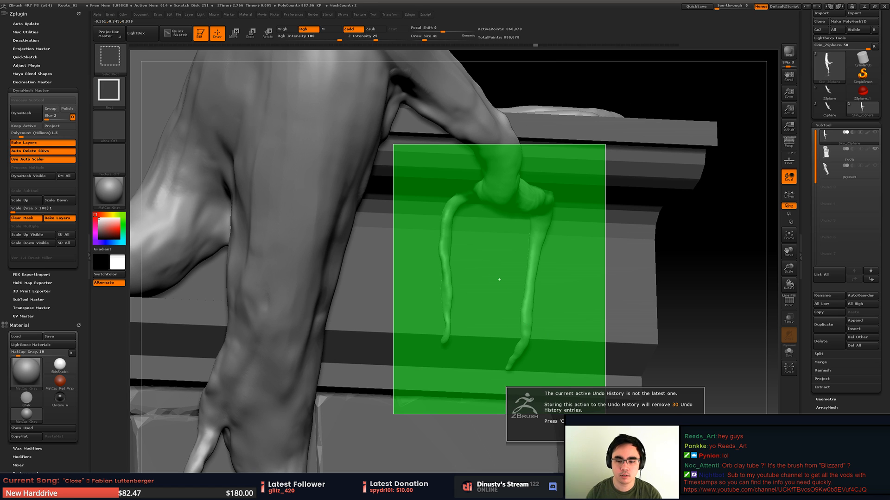
click(588, 433)
mouse_move(223, 282)
mouse_down()
mouse_move(371, 253)
mouse_move(451, 256)
mouse_move(497, 272)
mouse_move(436, 273)
mouse_move(482, 262)
mouse_up()
mouse_move(498, 231)
mouse_down()
mouse_move(539, 248)
mouse_move(469, 227)
mouse_up()
- Try switching the main and secondary colors back and forth while viewing the block and the isolated branch
key(b)
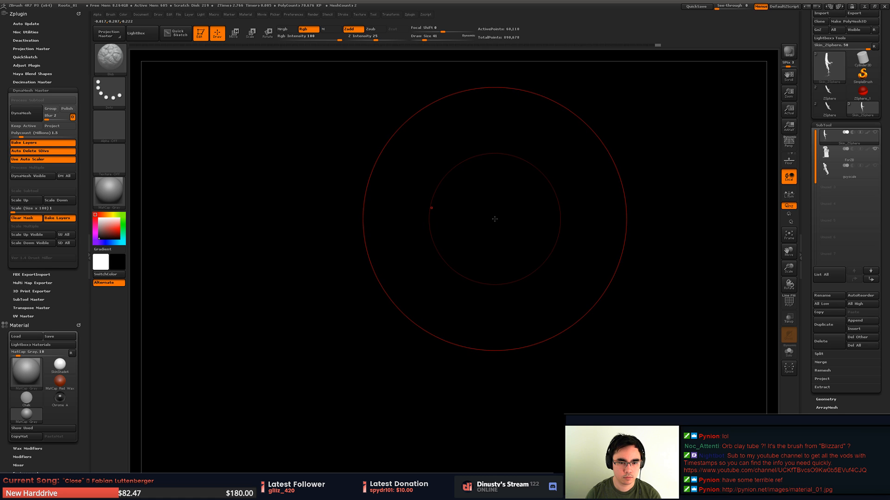
key(v)
key(v)
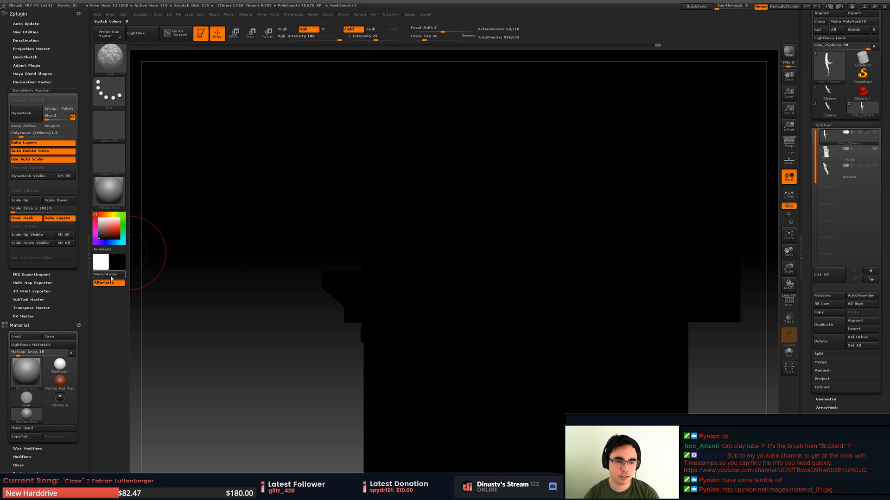
click(107, 277)
click(108, 277)
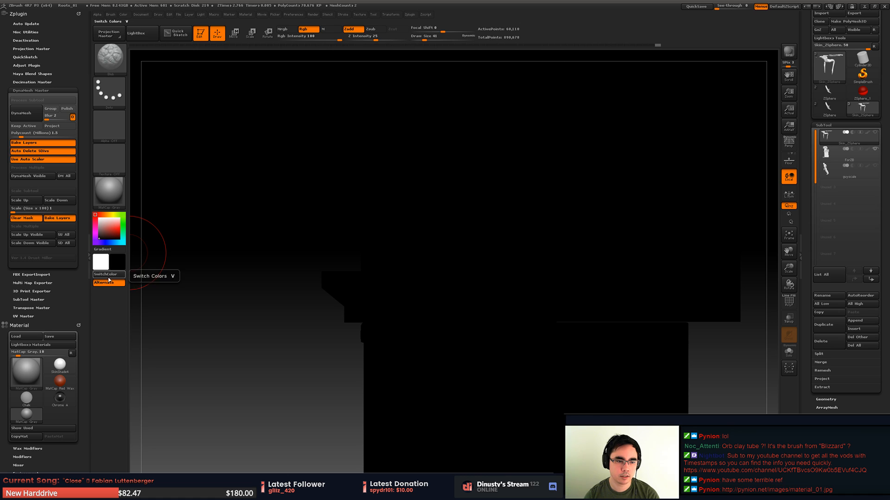
key(v)
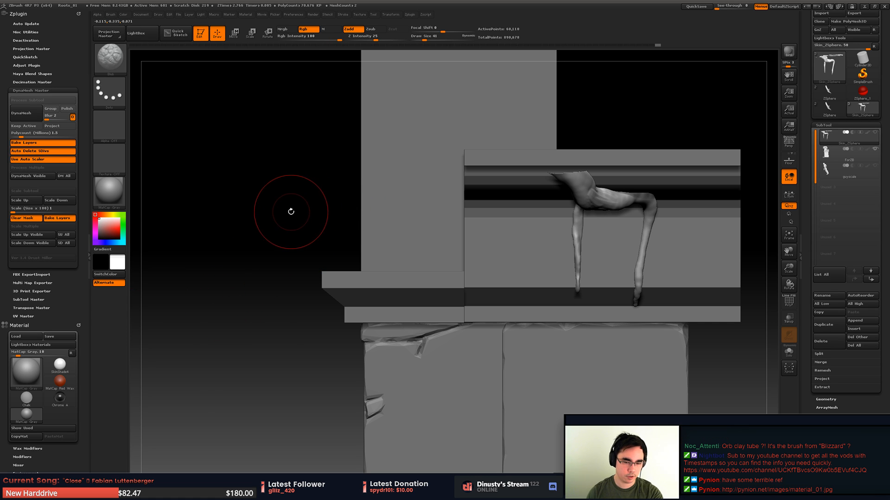
key(v)
key(v)
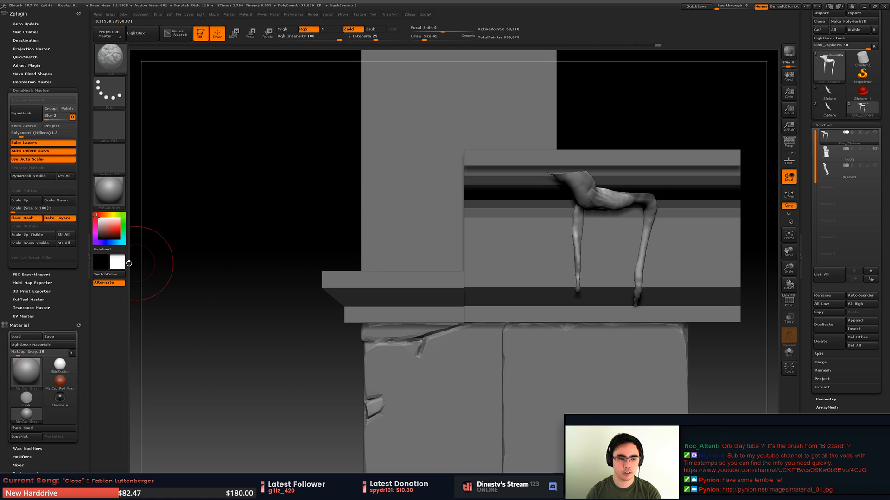
click(123, 14)
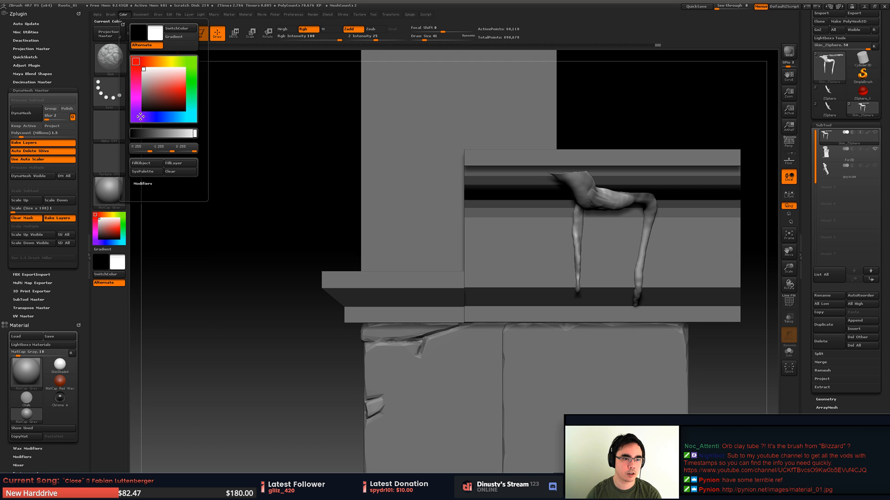
alt+drag(312, 205, 260, 225)
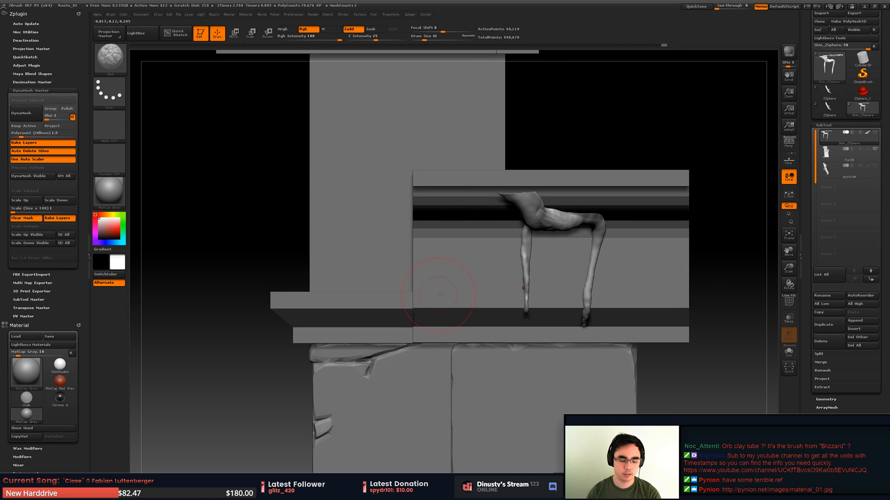
alt+right_drag(522, 235, 476, 225)
right_drag(475, 226, 489, 226)
key(v)
key(v)
key(v)
key(v)
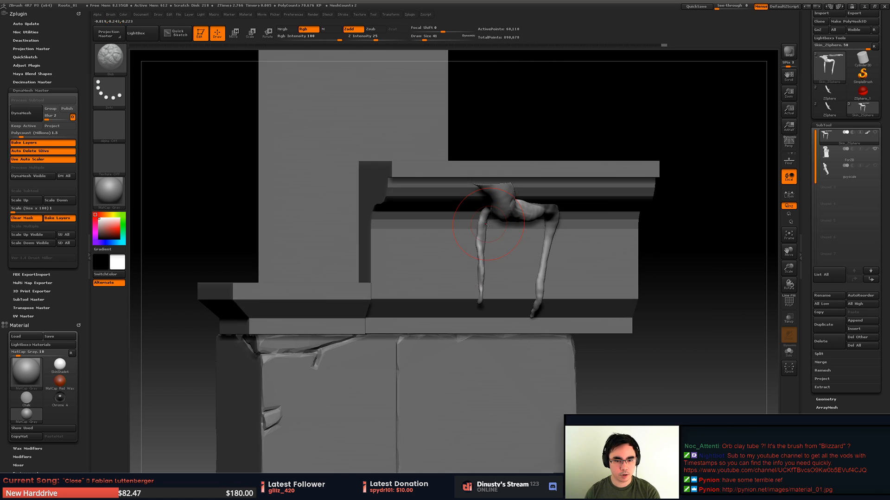
key(v)
key(v)
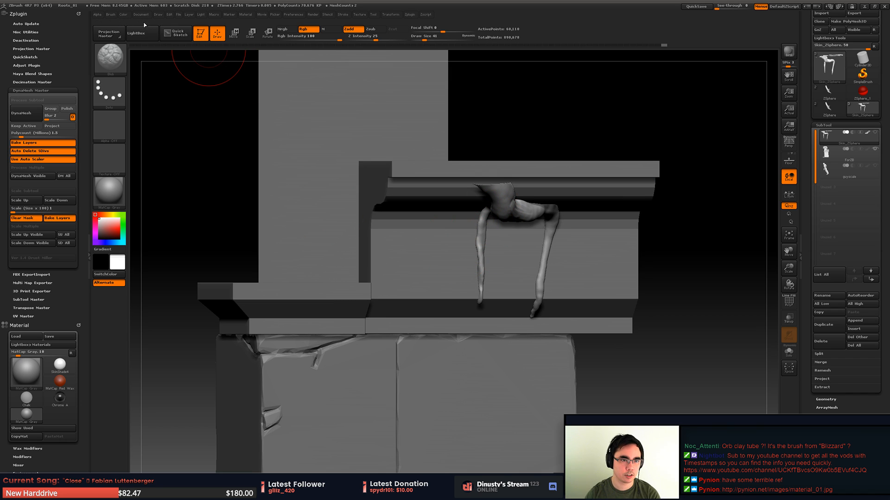
click(122, 14)
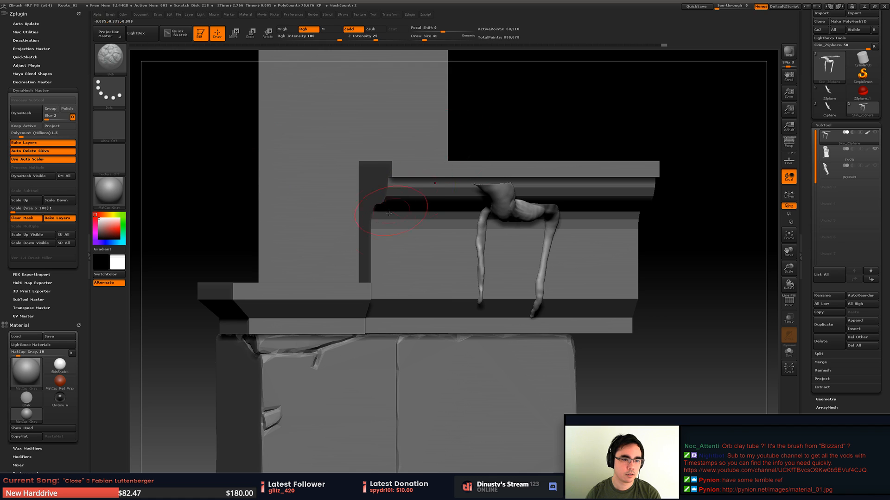
key(v)
key(v)
- Make the stone block the active subtool and fill the whole object with white
alt+right_drag(427, 225, 387, 234)
alt+click(399, 246)
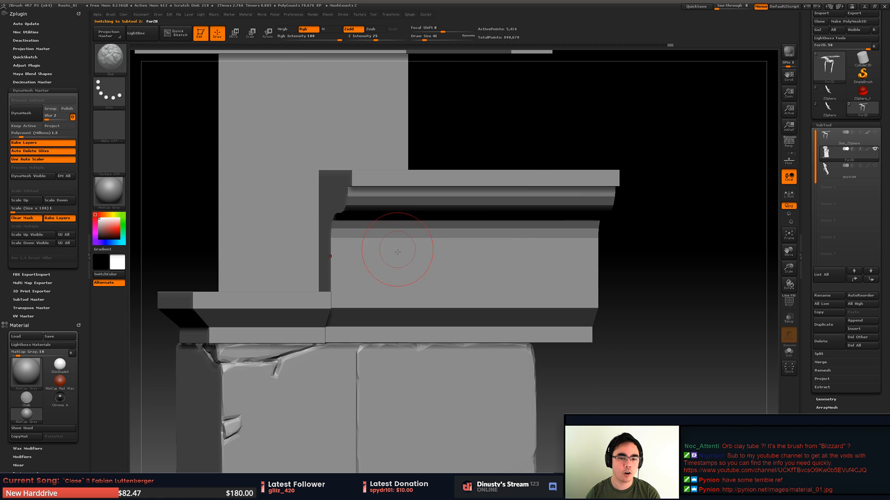
click(131, 16)
click(123, 15)
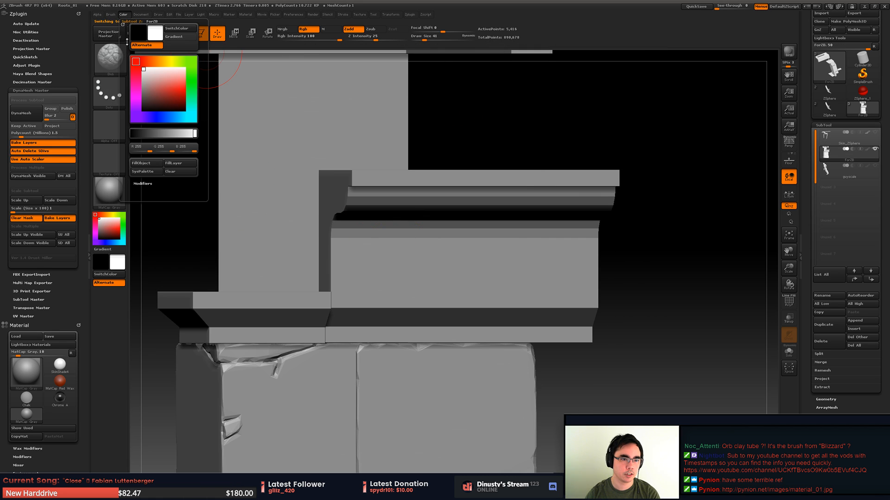
click(145, 161)
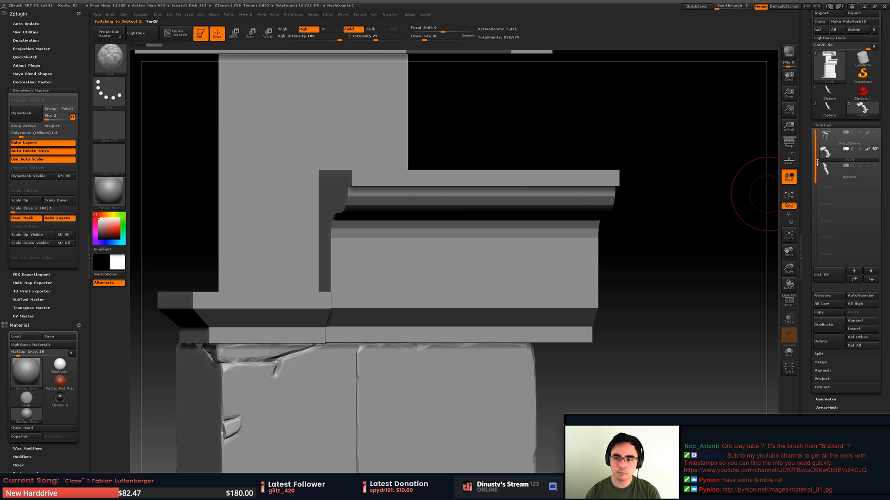
- Make the skinned roots the active subtool again and switch the main color to black
click(825, 139)
right_drag(506, 248, 465, 224)
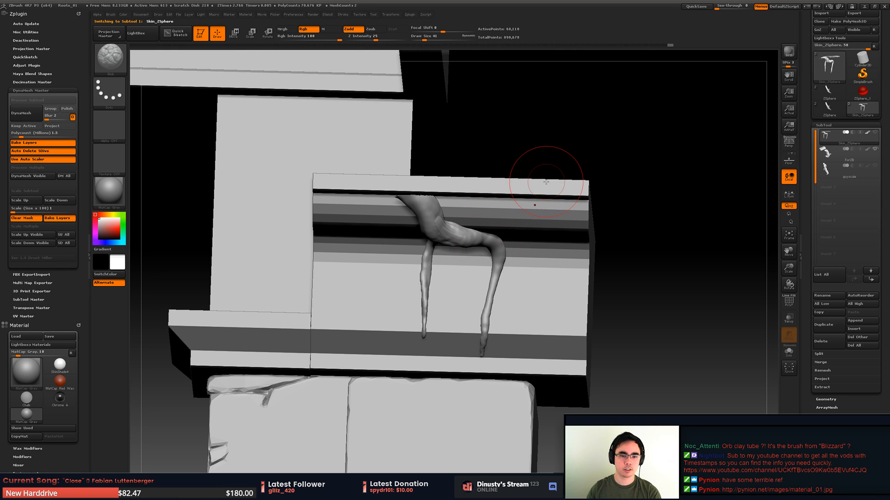
key(v)
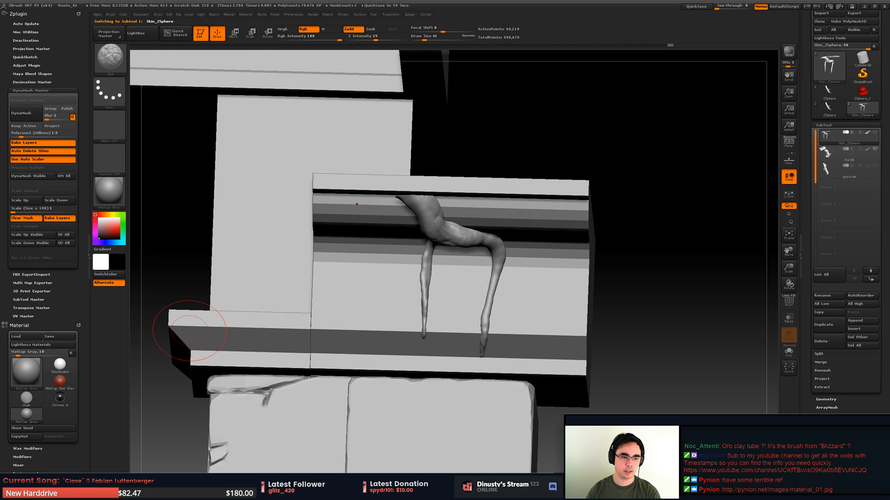
alt+right_drag(477, 178, 503, 204)
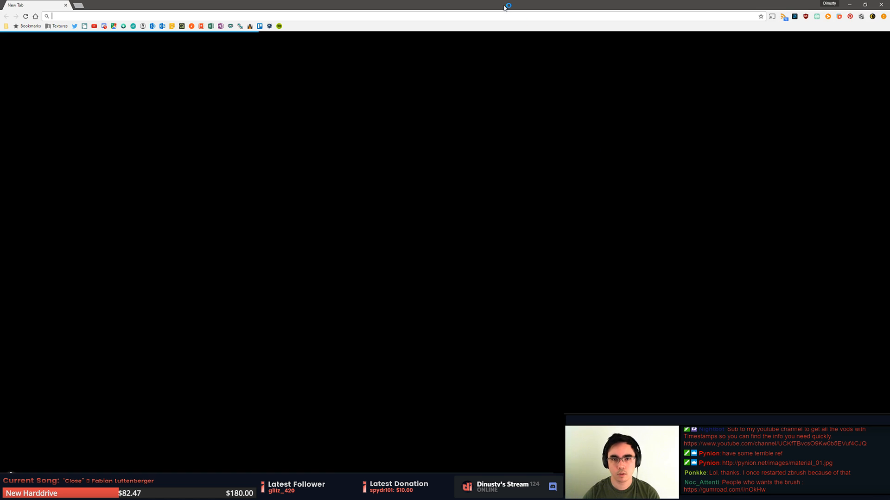
- Switch to the web browser, examine the Banyan Tree sculpt and its main reference photos, and close the page
drag(505, 7, 889, 102)
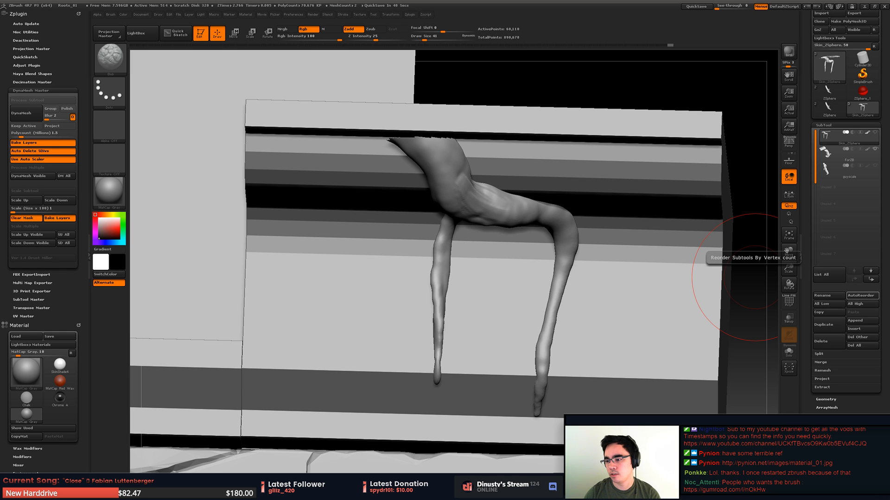
drag(889, 45, 493, 0)
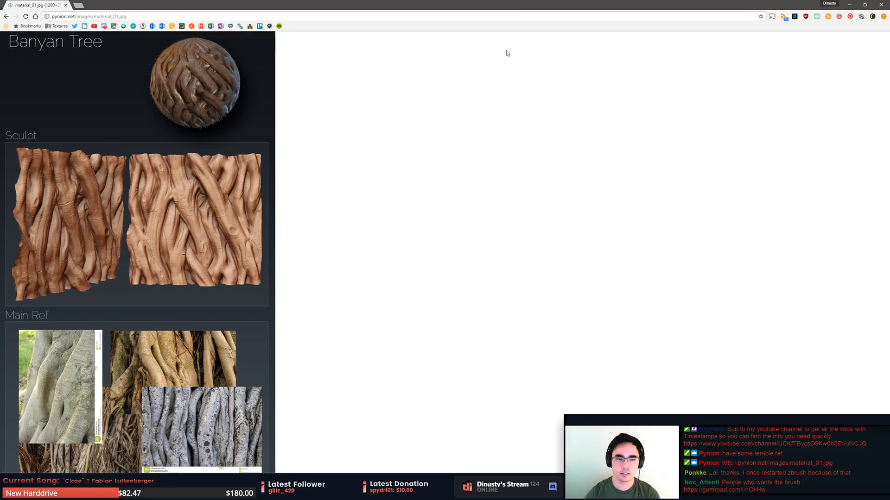
ctrl+scroll(202, 286, up, 3)
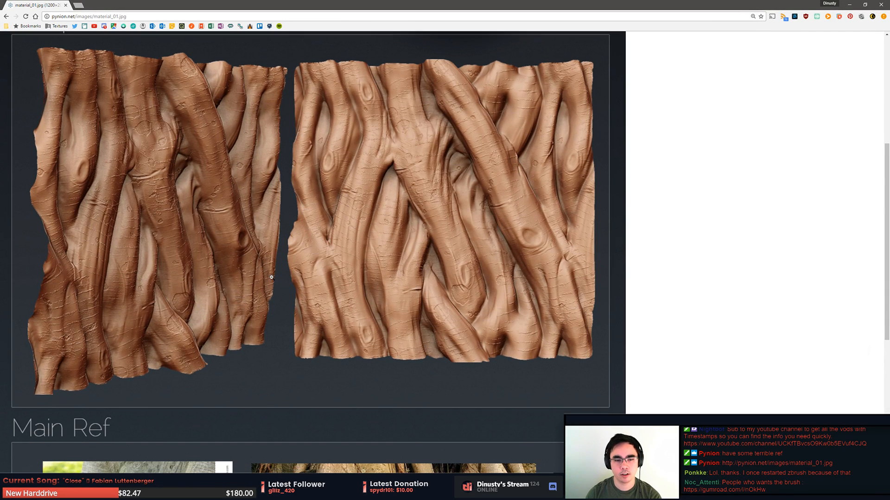
scroll(273, 283, down, 2)
scroll(311, 281, down, 2)
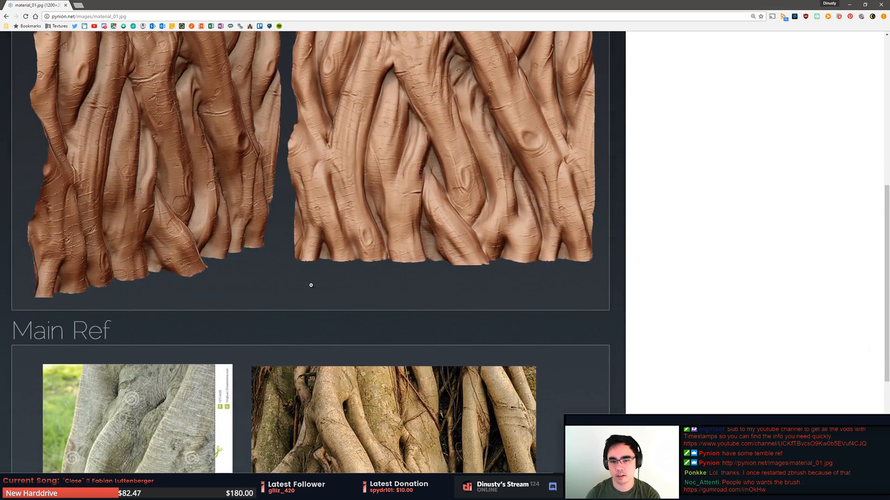
scroll(313, 281, down, 4)
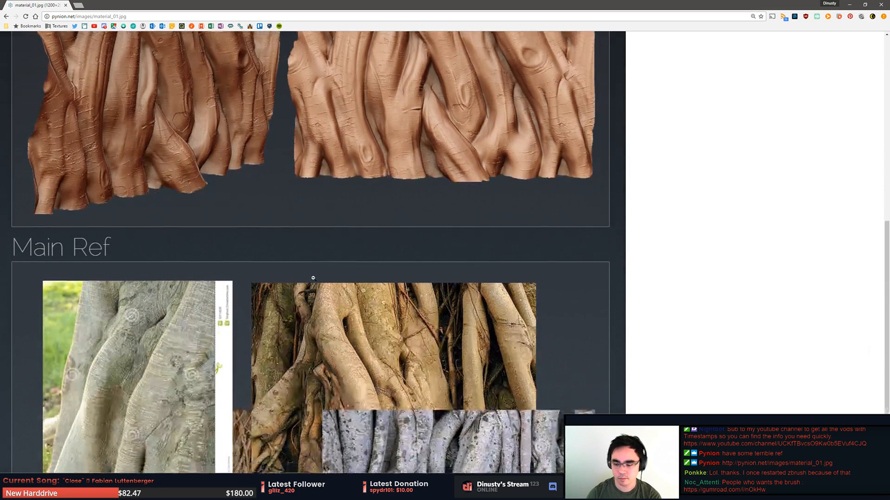
scroll(310, 280, down, 1)
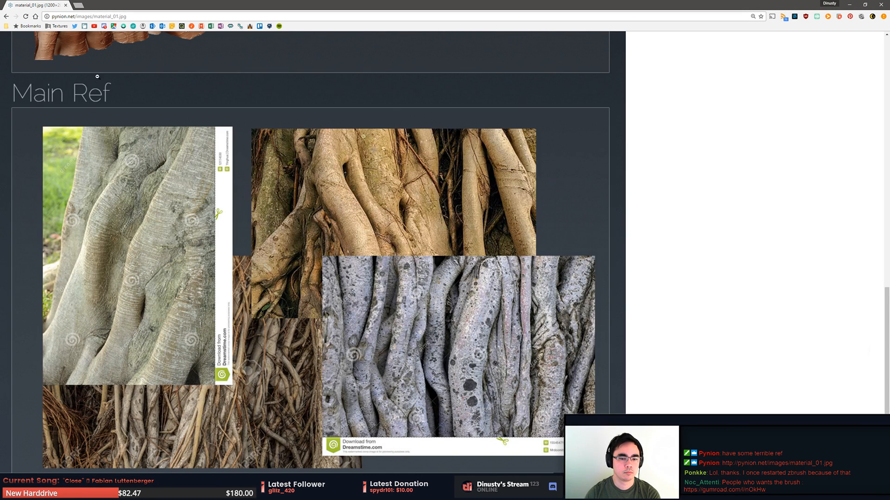
scroll(97, 77, up, 8)
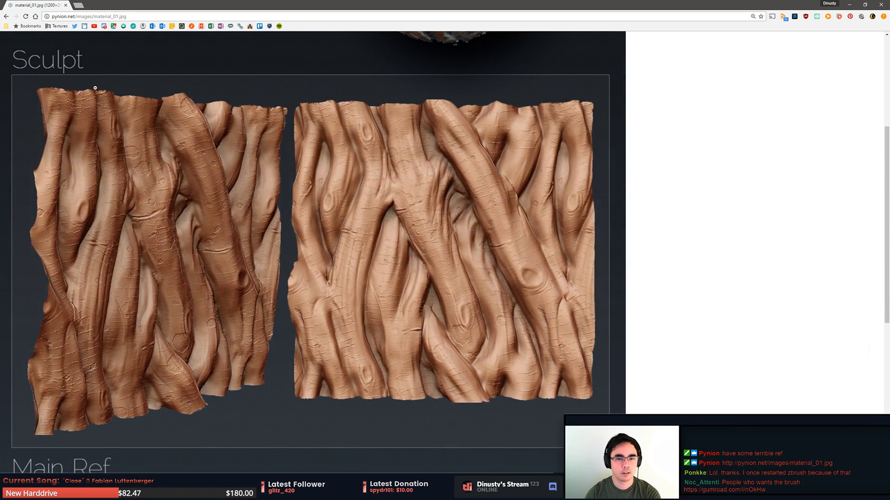
scroll(95, 87, up, 2)
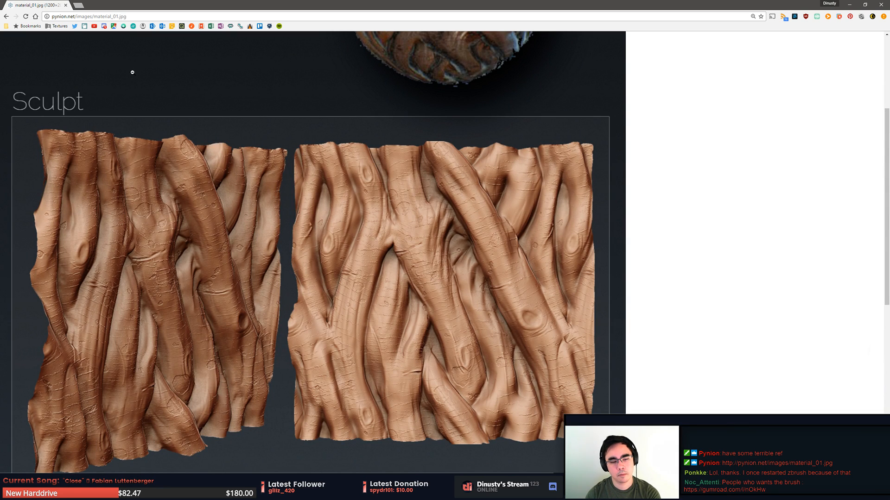
click(65, 4)
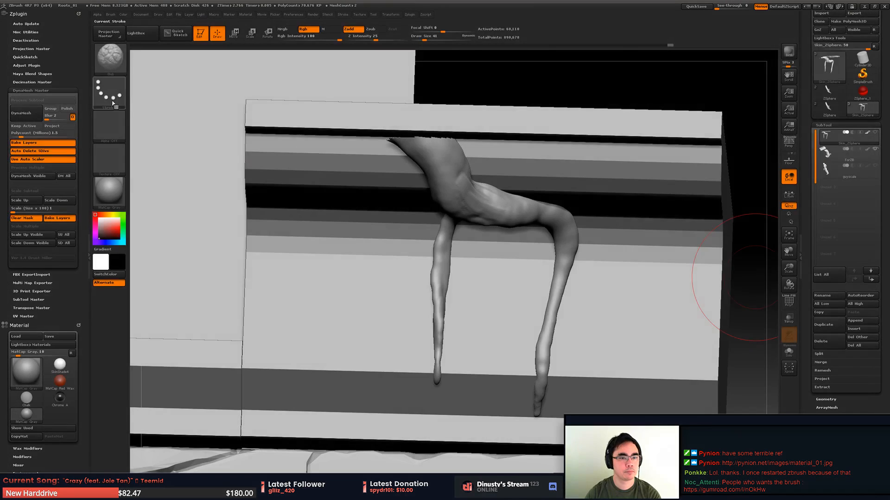
- Activate the block subtool and isolate the molded ledge section behind the hanging roots, hiding the rest of the block
right_drag(451, 232, 415, 239)
alt+click(431, 241)
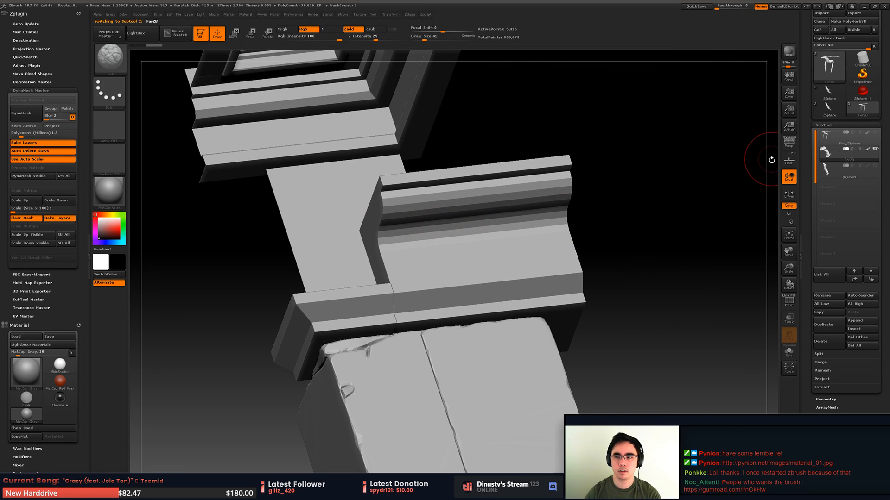
key(ctrl+shift)
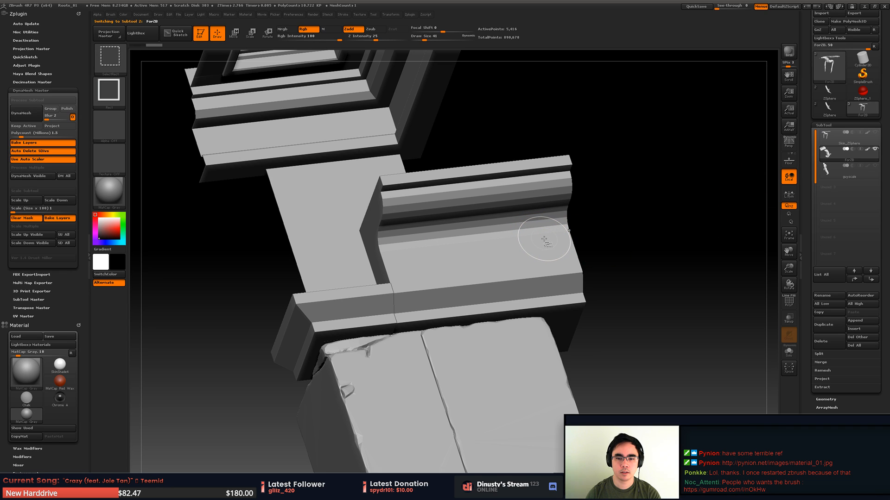
ctrl+shift+drag(655, 113, 324, 370)
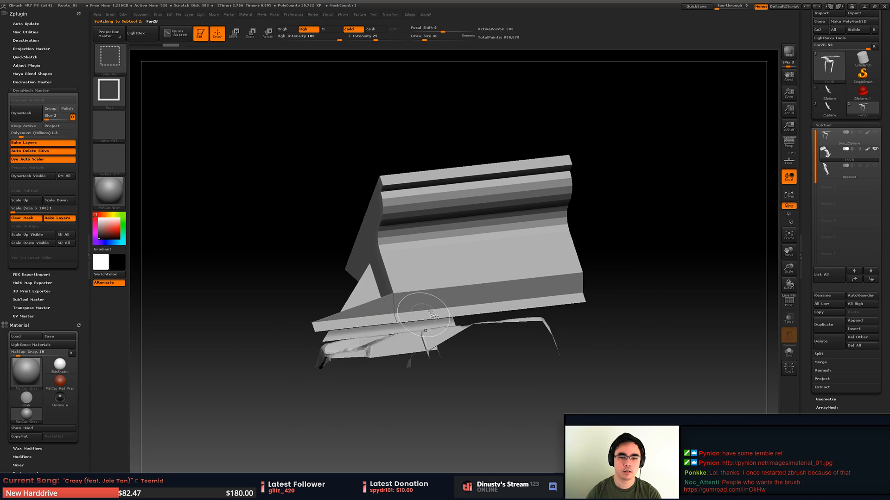
drag(502, 272, 471, 248)
ctrl+shift+drag(635, 119, 279, 385)
- Reactivate the roots subtool, frame the isolated branch, and set the brush to Draw Size 13 with Focal Shift -20
click(840, 138)
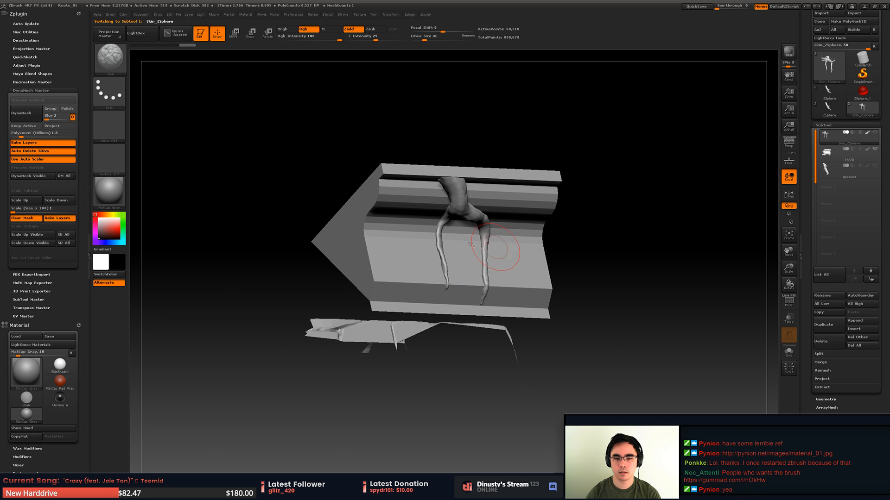
key(f)
right_drag(514, 246, 467, 238)
key(space)
drag(468, 241, 457, 241)
key(space)
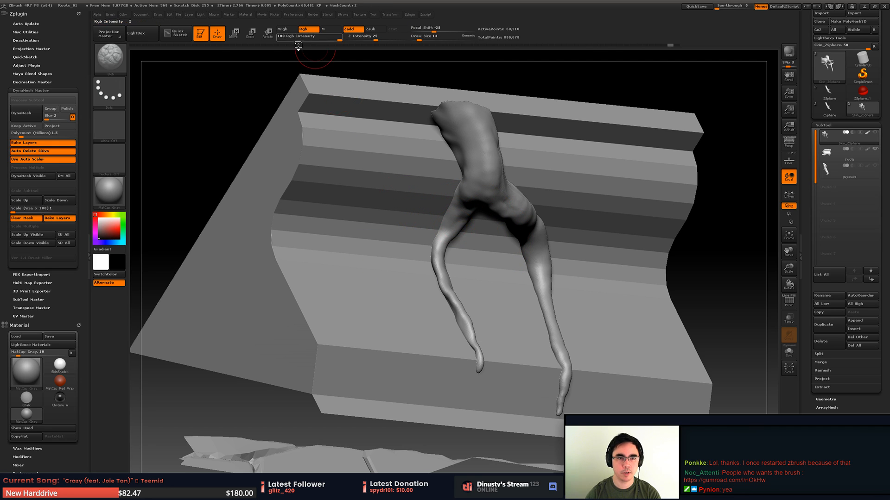
- Try two brush strokes down the thick upper part of the isolated branch
mouse_move(461, 134)
mouse_down()
mouse_move(492, 195)
mouse_move(517, 216)
mouse_up()
key(ctrl+z)
drag(470, 124, 486, 181)
key(ctrl+z)
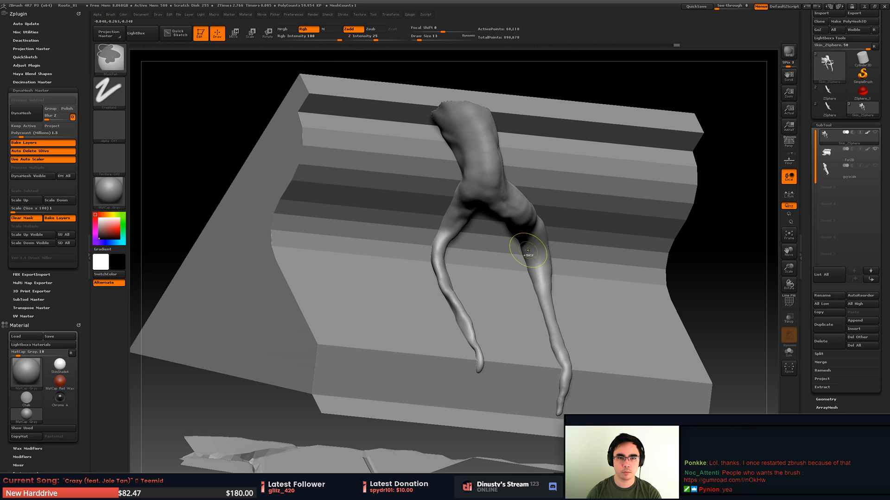
- Turn off Rgb painting so that brush strokes on the branch only sculpt its surface
click(303, 28)
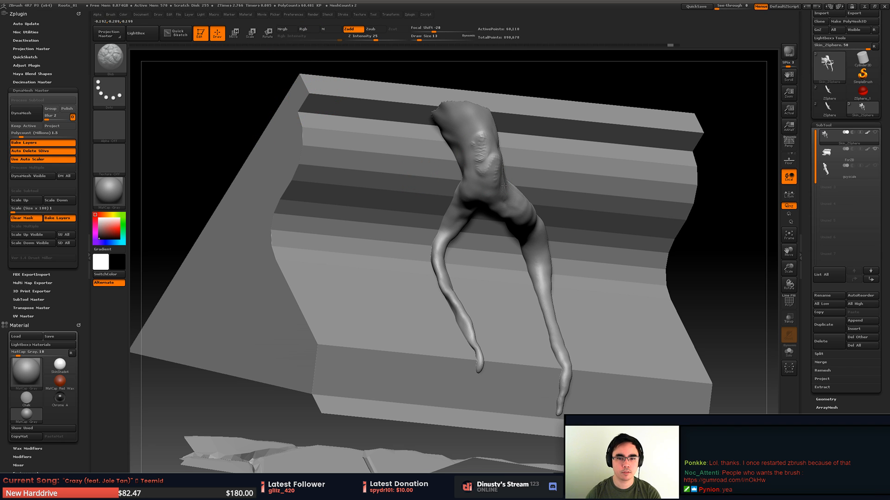
key(b)
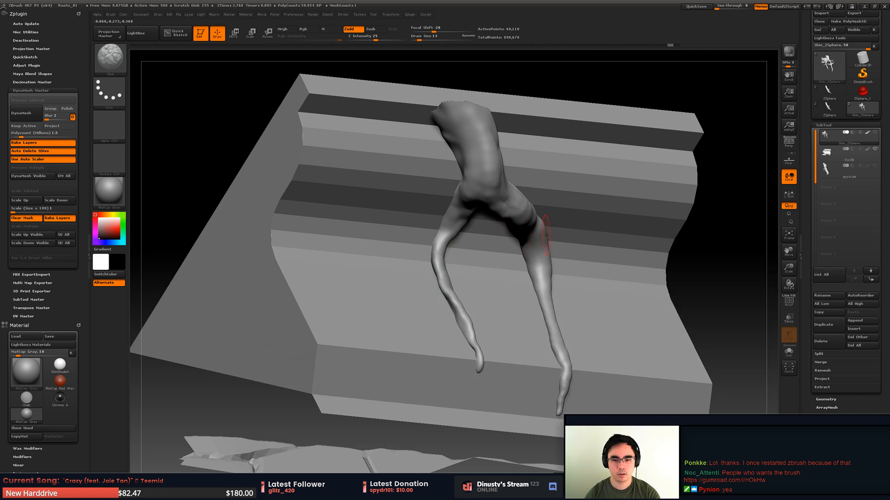
key(b)
click(560, 259)
alt+drag(484, 229, 503, 206)
- Choose the Move brush and reshape the contour and bends of the thinner hanging root below the fork
key(b)
key(m)
key(v)
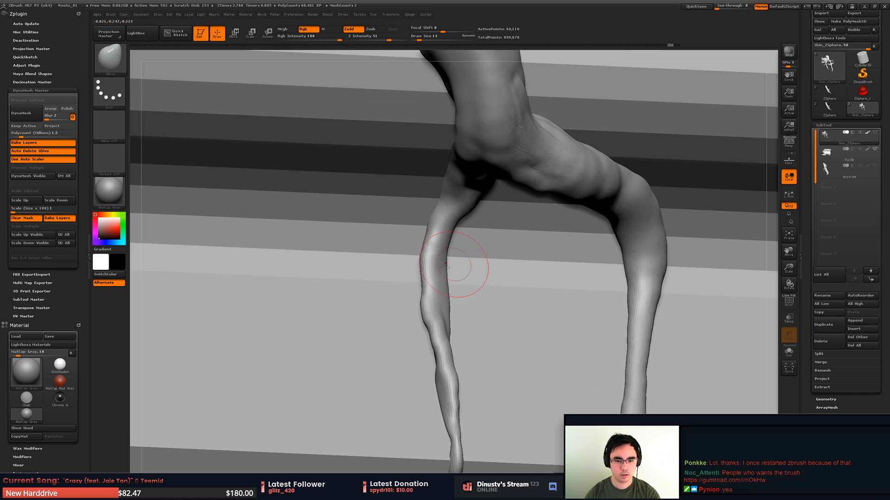
mouse_move(465, 288)
mouse_down()
mouse_move(464, 317)
mouse_move(469, 283)
mouse_move(426, 287)
mouse_move(427, 257)
mouse_up()
drag(426, 239, 431, 239)
drag(423, 296, 427, 295)
drag(430, 347, 489, 297)
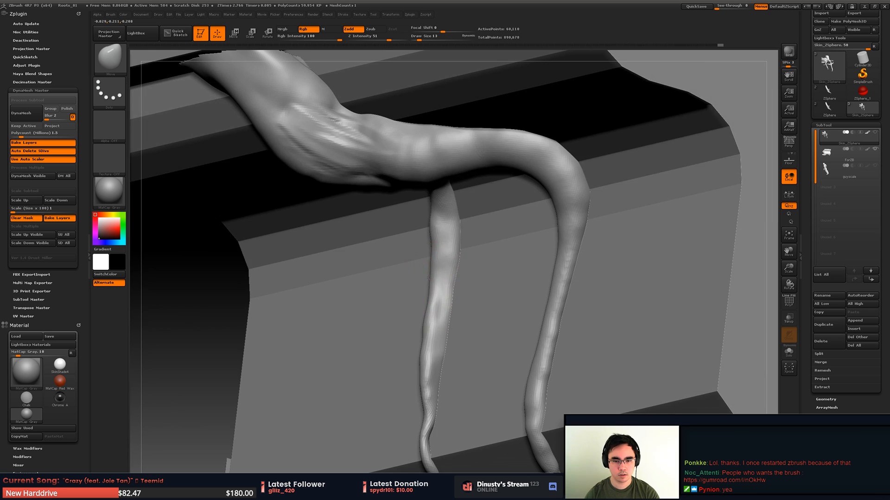
- Bend the thinner hanging root with the Move brush along its length and nudge its tip against the block's lower ledge
drag(432, 256, 434, 225)
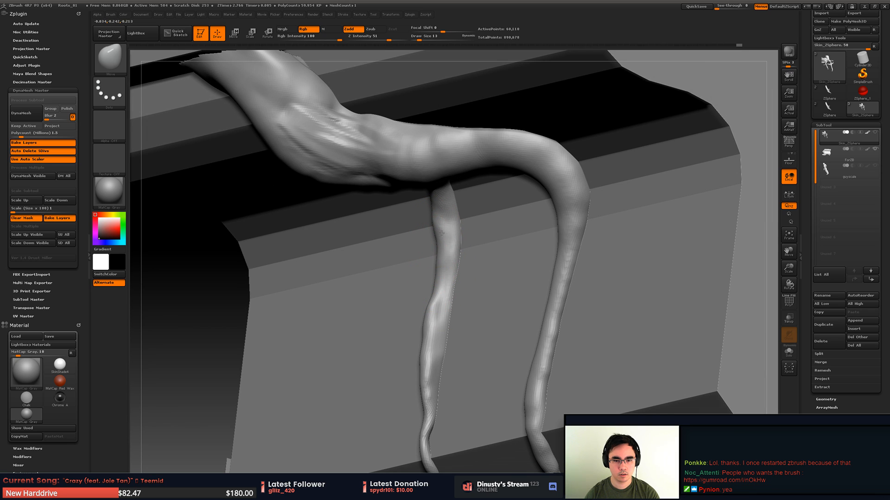
mouse_move(431, 329)
mouse_down()
mouse_move(441, 330)
mouse_move(436, 312)
mouse_up()
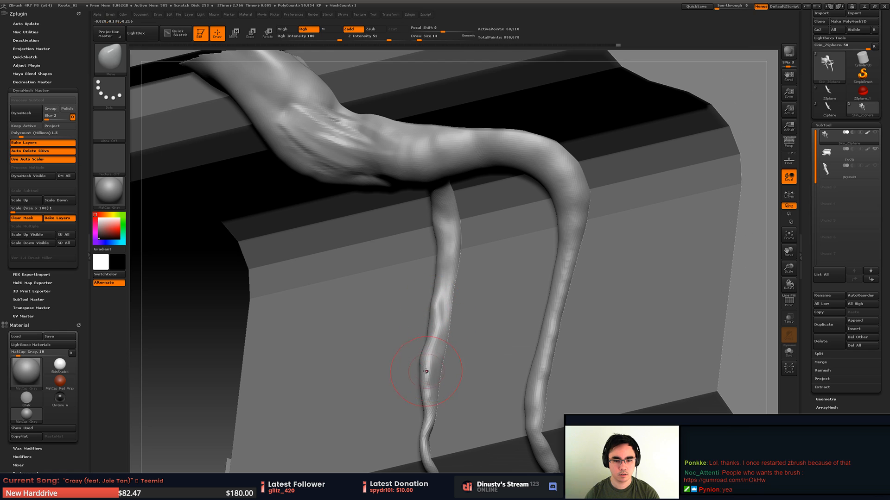
drag(426, 371, 432, 372)
drag(509, 320, 490, 343)
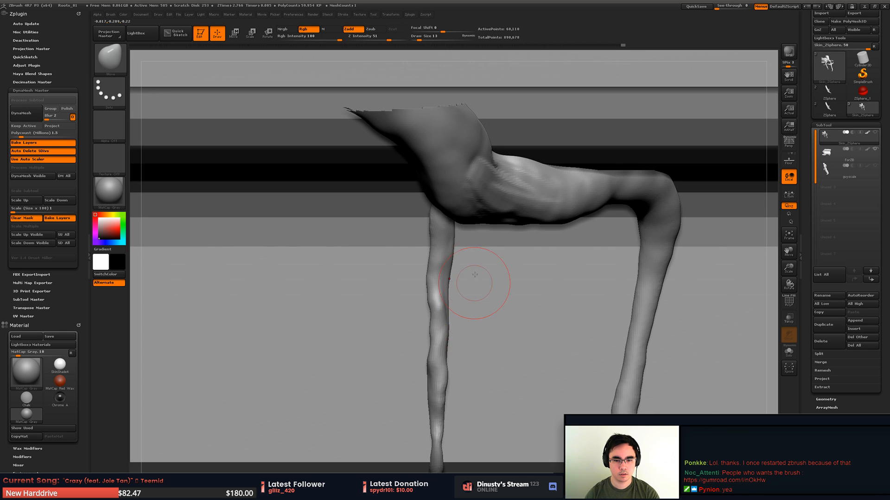
alt+drag(477, 299, 489, 237)
alt+drag(547, 295, 502, 284)
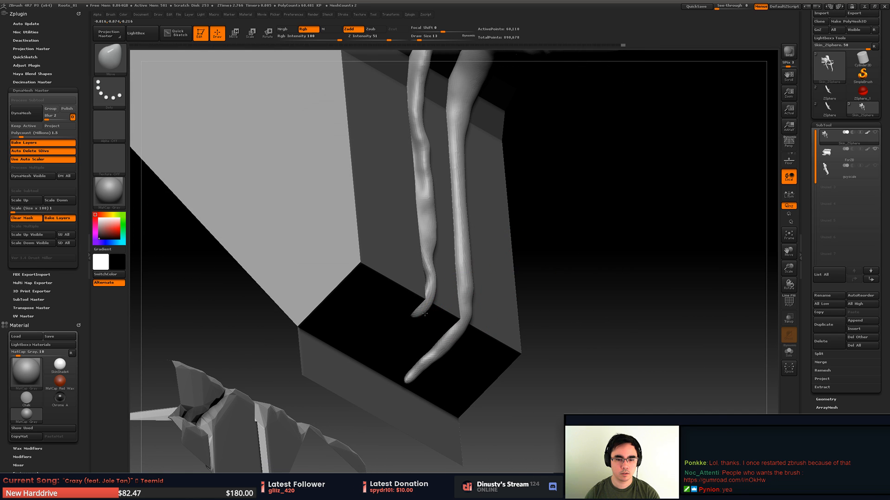
drag(424, 314, 413, 320)
mouse_move(432, 289)
mouse_down()
mouse_move(425, 316)
mouse_move(424, 306)
mouse_move(402, 326)
mouse_move(410, 286)
mouse_move(355, 285)
mouse_up()
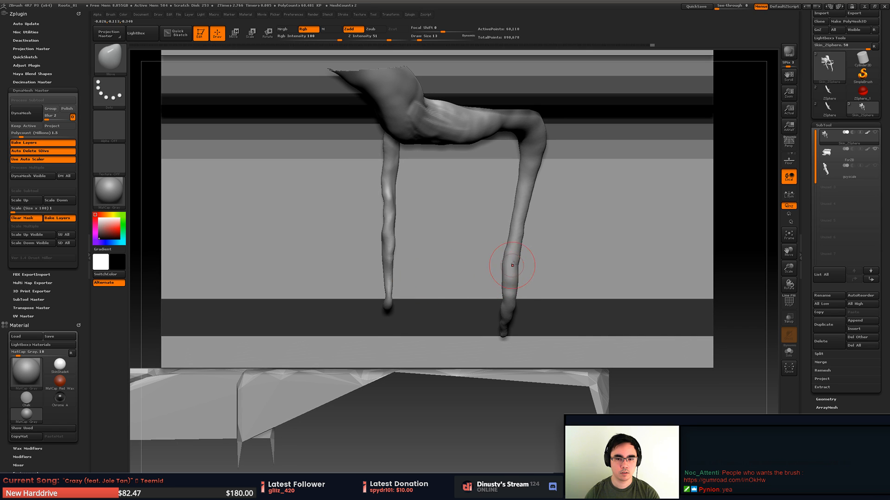
- Try a Move stroke on the longer hanging root, undo it, and set the Draw Size to 25
drag(521, 226, 517, 223)
key(ctrl+z)
key(space)
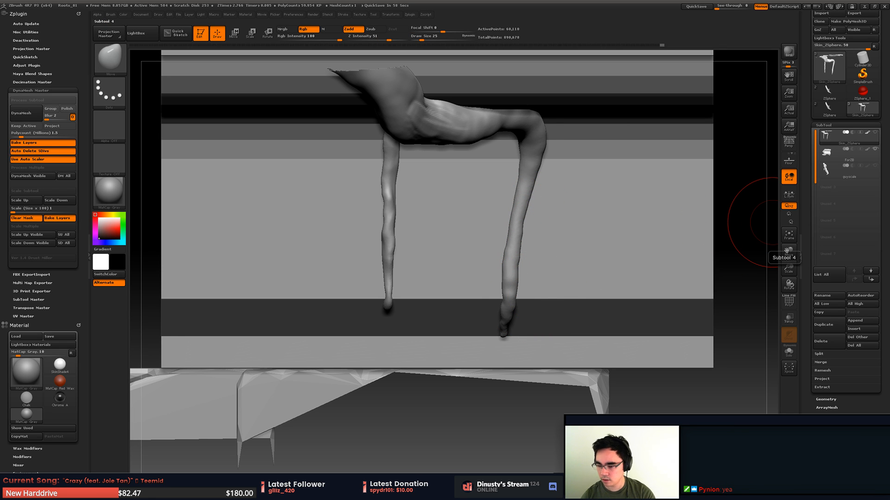
alt+drag(751, 224, 518, 263)
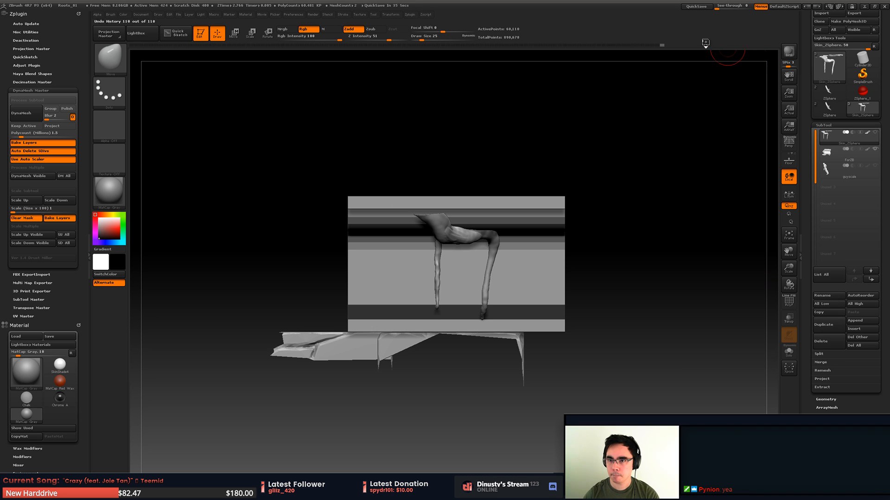
- Uncover the taskbar and quit the background application, discarding its unsaved preset
drag(658, 4, 658, 11)
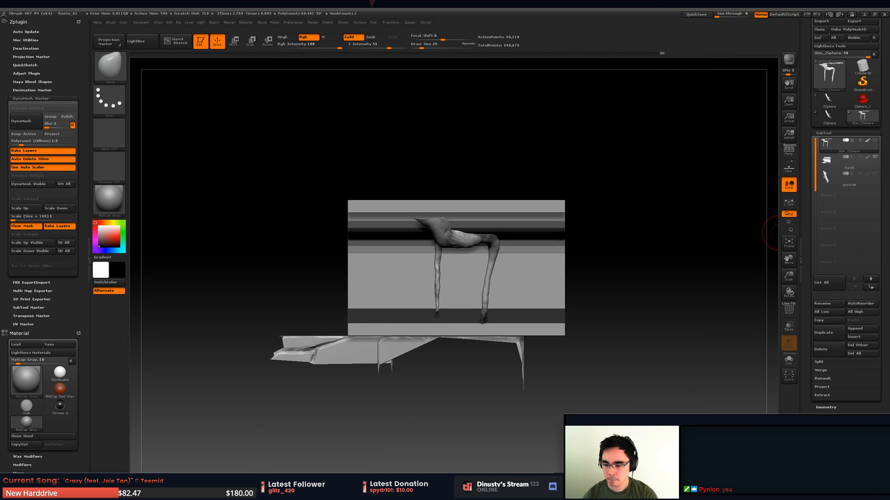
right_click(814, 491)
click(827, 485)
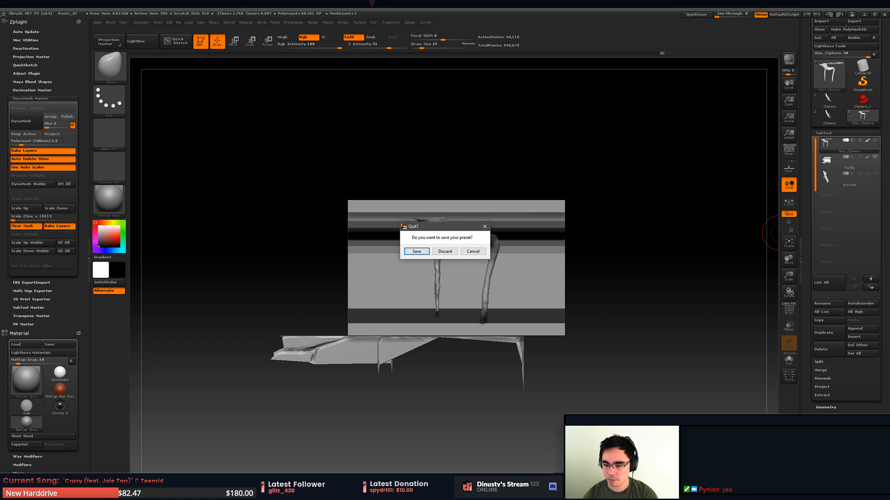
click(445, 251)
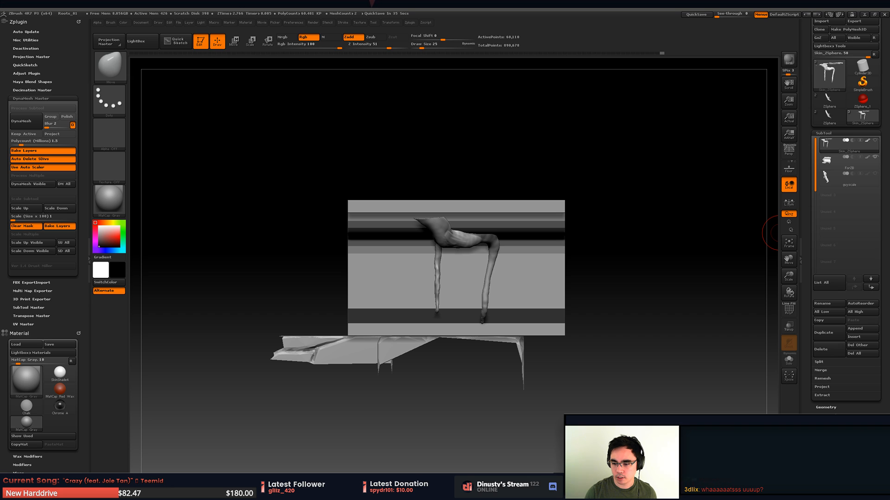
- Reposition the sculpting window so that it fills the screen again
key(space)
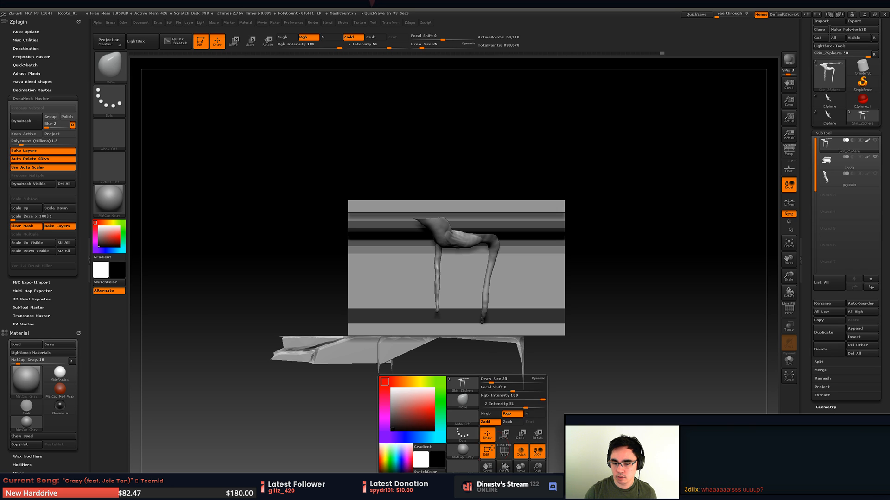
key(space)
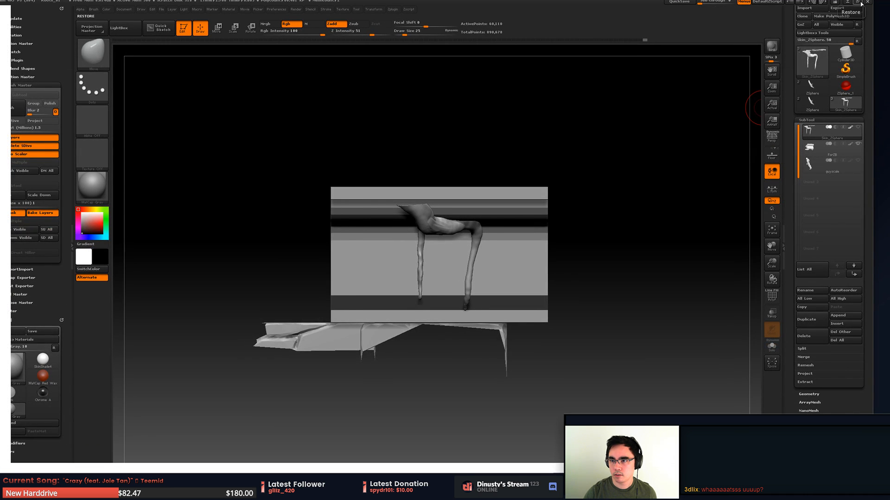
click(858, 3)
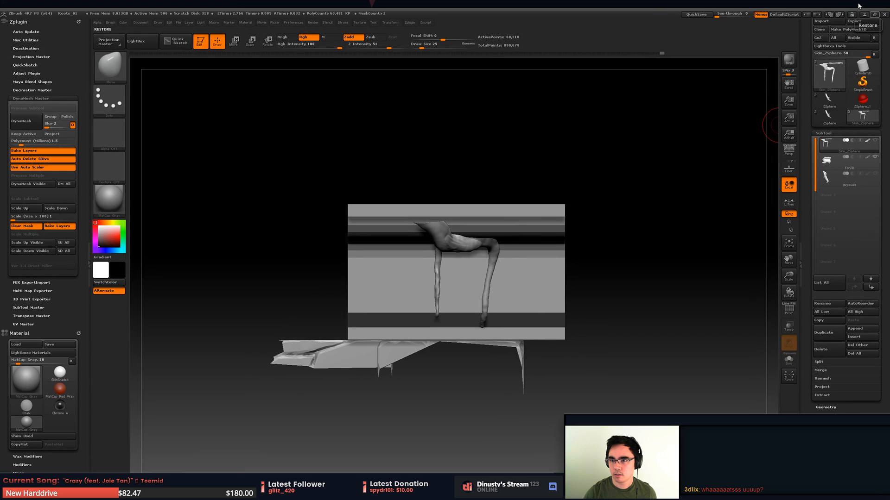
drag(655, 13, 661, 4)
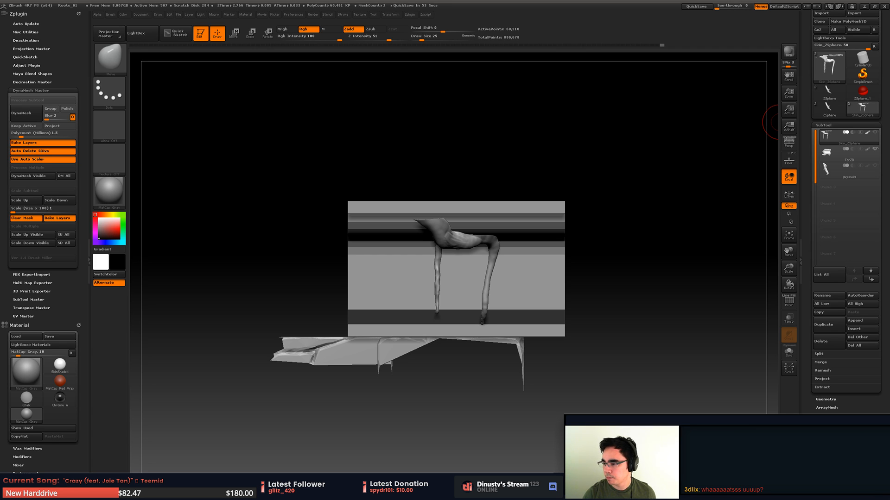
- Examine the tangled roots around the stone Buddha head in the reference photo 20130909_133500.jpg, and move the photo window aside
scroll(338, 263, up, 4)
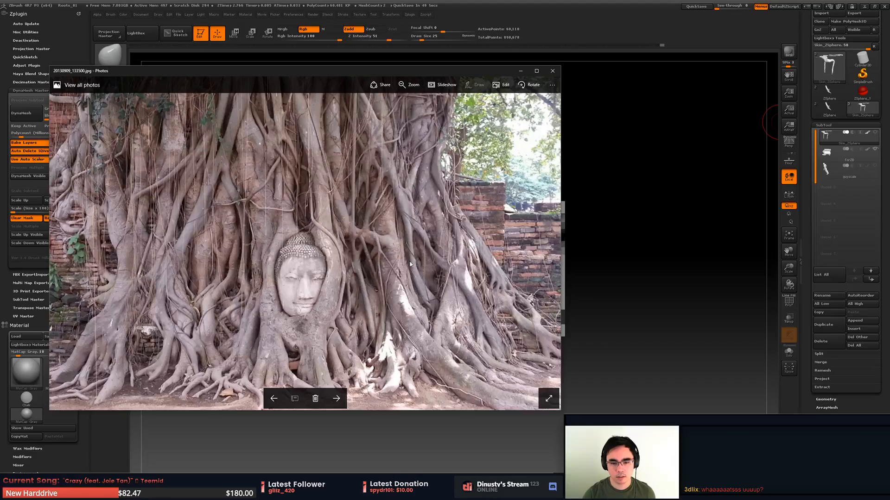
drag(389, 240, 464, 262)
scroll(316, 204, up, 2)
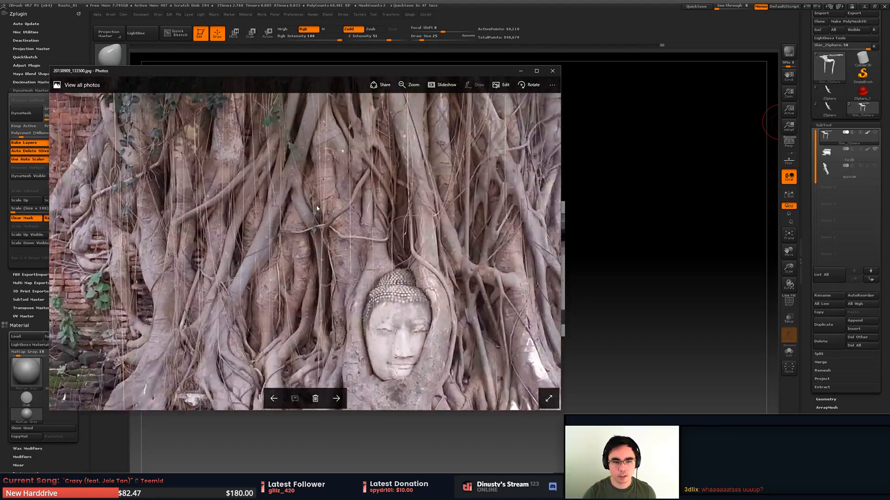
drag(250, 188, 350, 193)
drag(375, 319, 420, 233)
scroll(408, 275, up, 2)
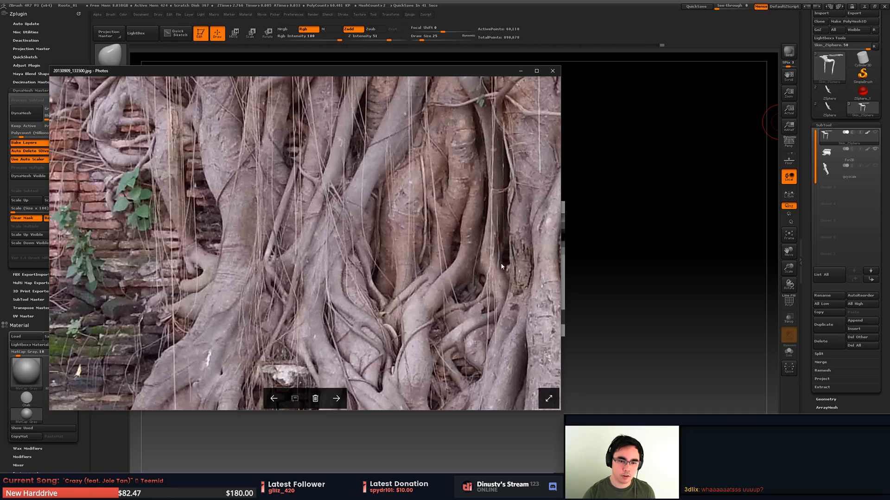
drag(501, 264, 361, 227)
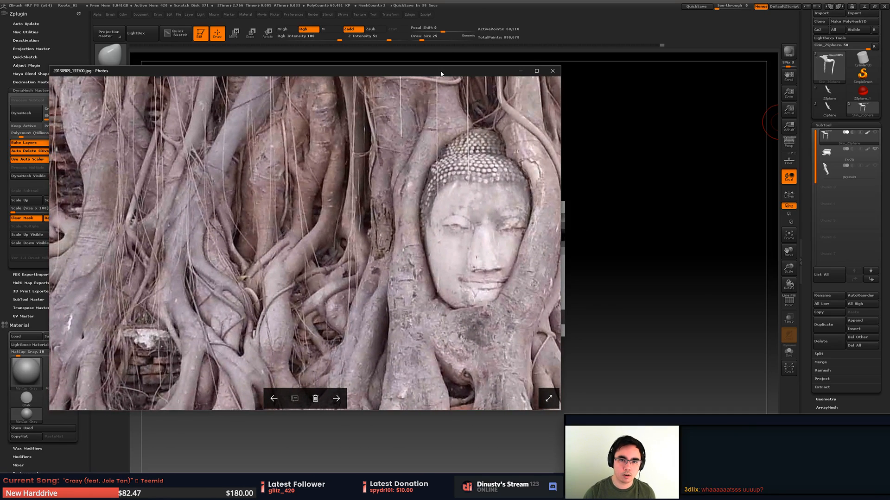
drag(441, 73, 889, 45)
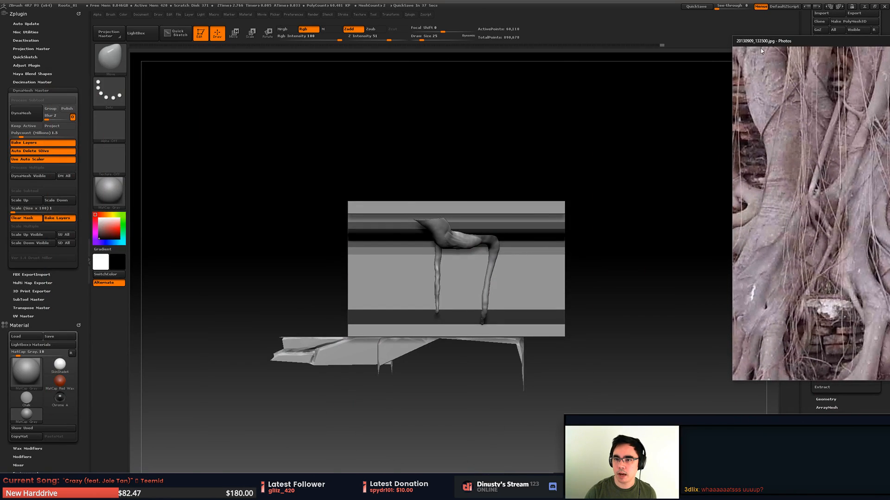
drag(730, 35, 887, 90)
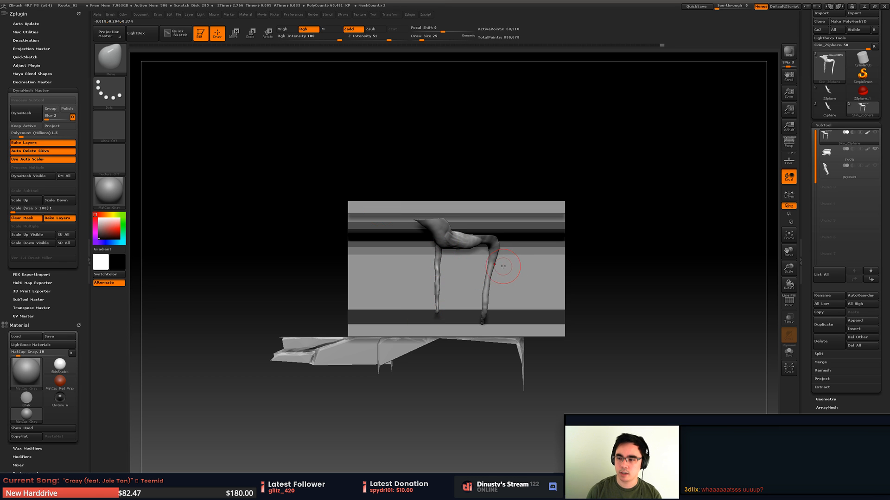
- Try to reshape the upper contour of the thick branch with the Move brush, and undo the change
alt+drag(510, 267, 522, 245)
alt+drag(465, 261, 497, 250)
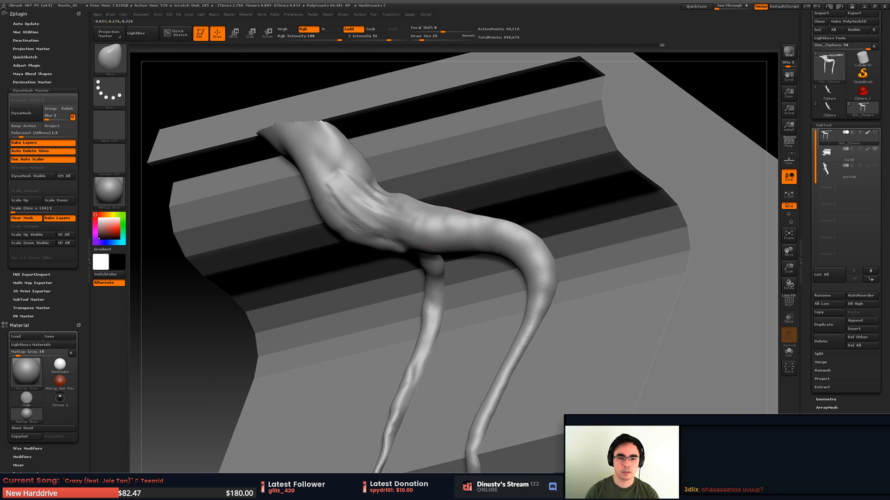
shift+drag(329, 160, 343, 183)
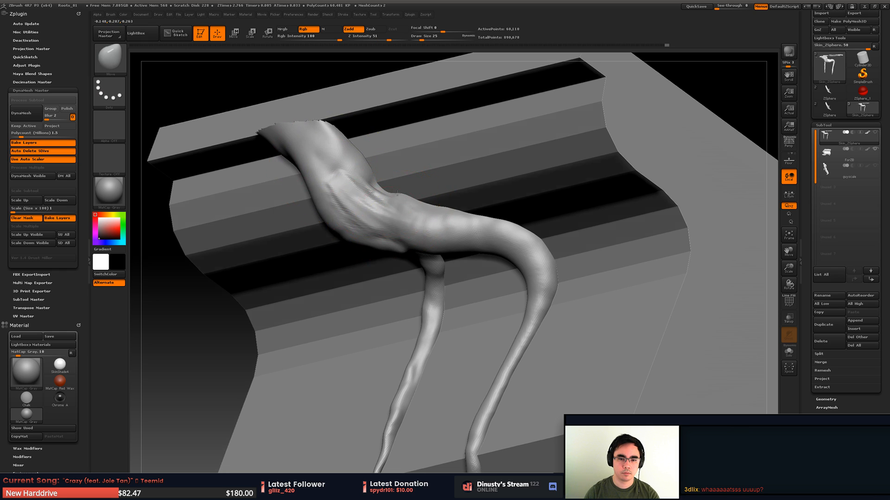
mouse_move(397, 194)
shift+mouse_down()
mouse_move(453, 185)
mouse_move(421, 171)
shift+mouse_up()
key(ctrl+z)
- Refine the longer hanging root below its bend and smooth out the bumps toward its tip
drag(453, 209, 426, 169)
alt+drag(438, 264, 473, 160)
alt+drag(476, 222, 485, 183)
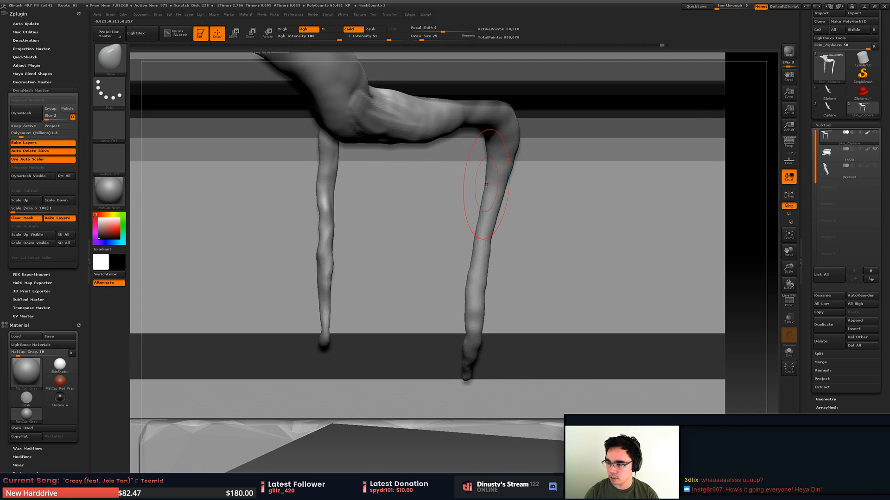
alt+drag(465, 217, 472, 179)
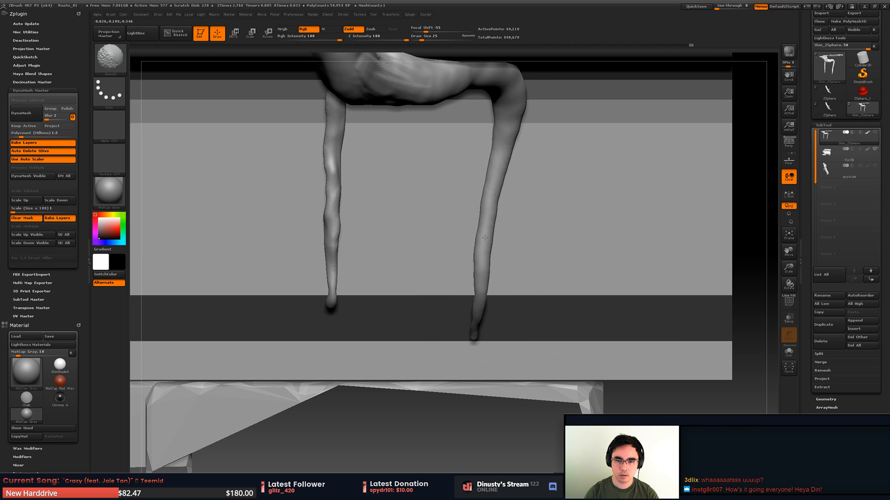
alt+drag(528, 181, 540, 238)
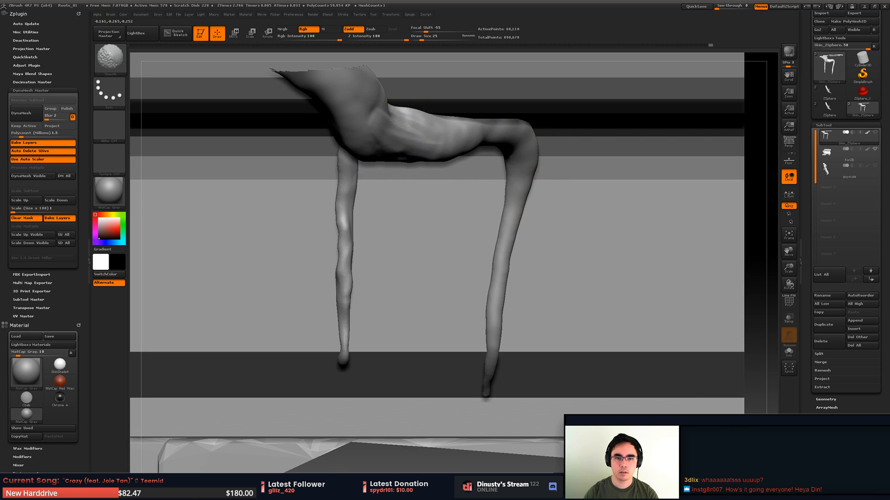
- Choose a Zsub brush with Z Intensity 18 and carve a first groove down the branch's rear side toward the fork
shift+drag(378, 125, 380, 114)
mouse_move(385, 74)
alt+mouse_down()
mouse_move(413, 115)
mouse_move(453, 135)
mouse_move(462, 159)
mouse_move(498, 141)
alt+mouse_up()
shift+drag(398, 208, 407, 223)
drag(463, 241, 457, 188)
alt+drag(435, 150, 447, 175)
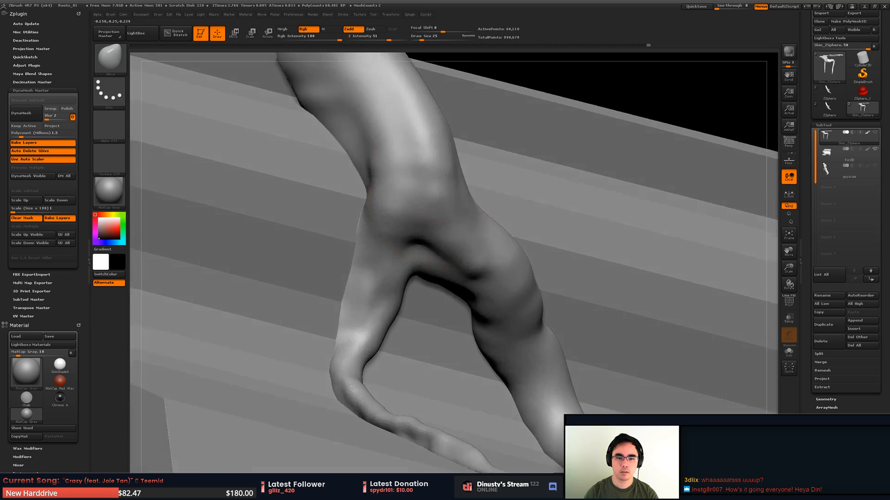
mouse_move(447, 174)
right_down()
mouse_move(443, 167)
mouse_move(432, 204)
right_up()
key(b)
key(m)
key(v)
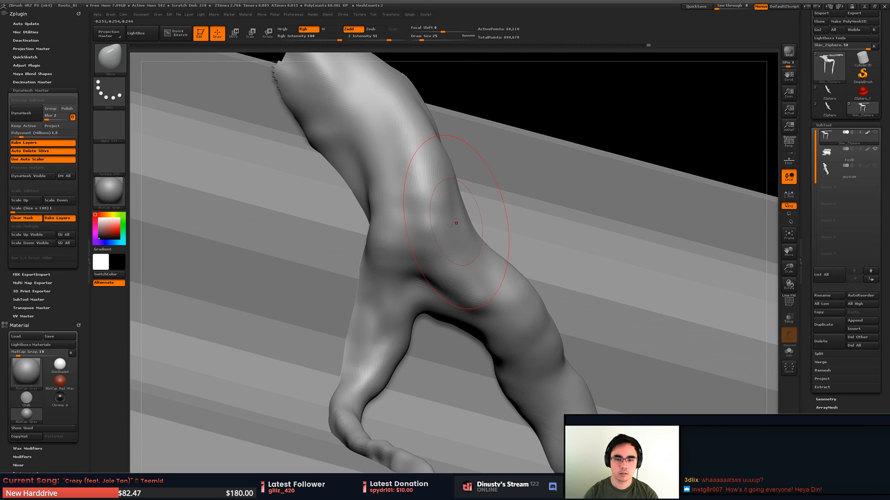
key(b)
click(556, 233)
alt+drag(383, 154, 447, 250)
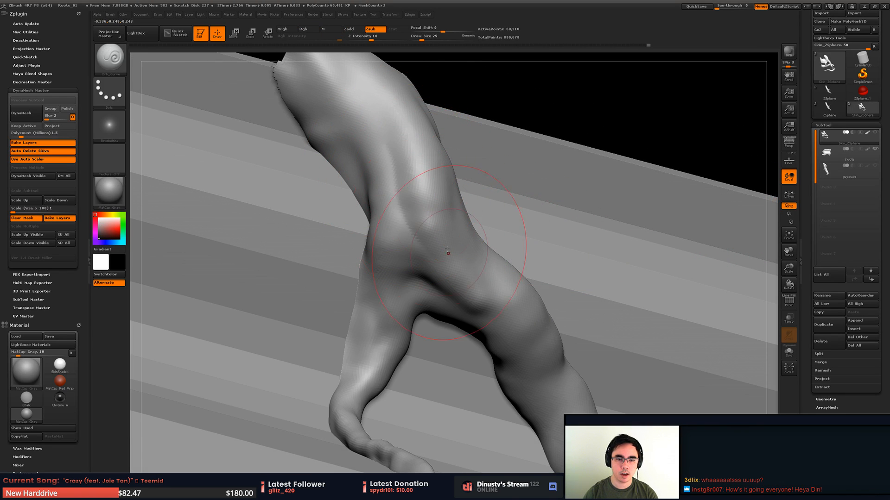
- Carve more grooves down the thick branch and around the fork to separate the two roots
shift+drag(400, 183, 407, 195)
alt+drag(394, 156, 426, 275)
mouse_move(412, 246)
alt+mouse_down()
mouse_move(427, 268)
mouse_move(373, 291)
alt+mouse_up()
right_drag(419, 237, 383, 242)
mouse_move(394, 269)
shift+mouse_down()
mouse_move(375, 285)
mouse_move(369, 222)
mouse_move(393, 278)
shift+mouse_up()
mouse_move(395, 293)
right_down()
mouse_move(371, 260)
mouse_move(366, 157)
right_up()
- Smooth the carved surface on the upper part of the thick branch above the fork
key(ctrl)
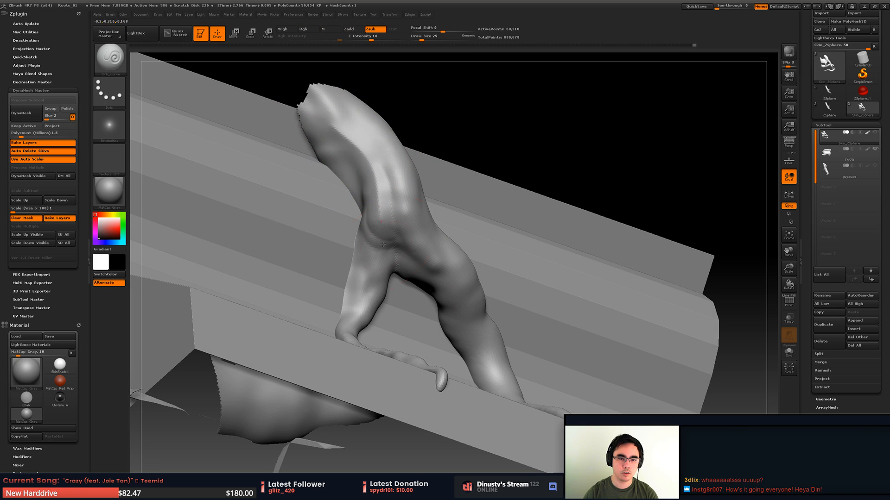
key(shift)
shift+drag(337, 135, 345, 141)
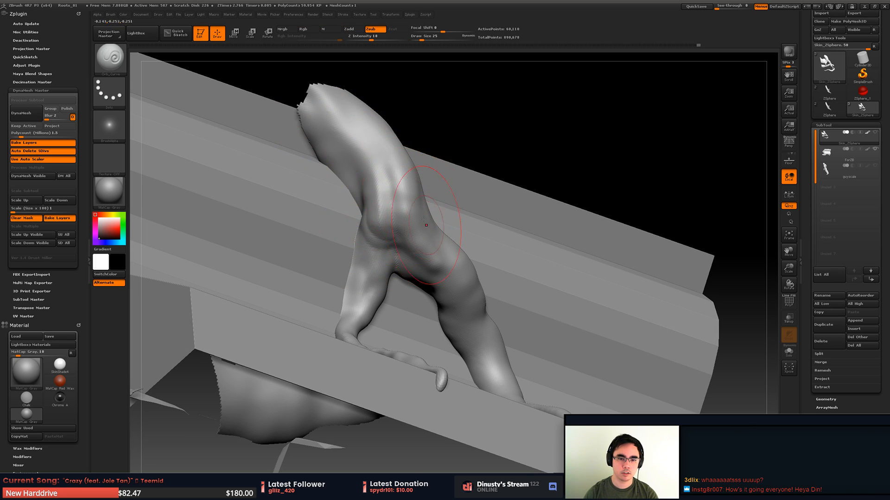
- Carve creases from the fork along the thicker root toward its bend, and smooth their edges
alt+drag(419, 241, 436, 270)
right_drag(435, 270, 435, 258)
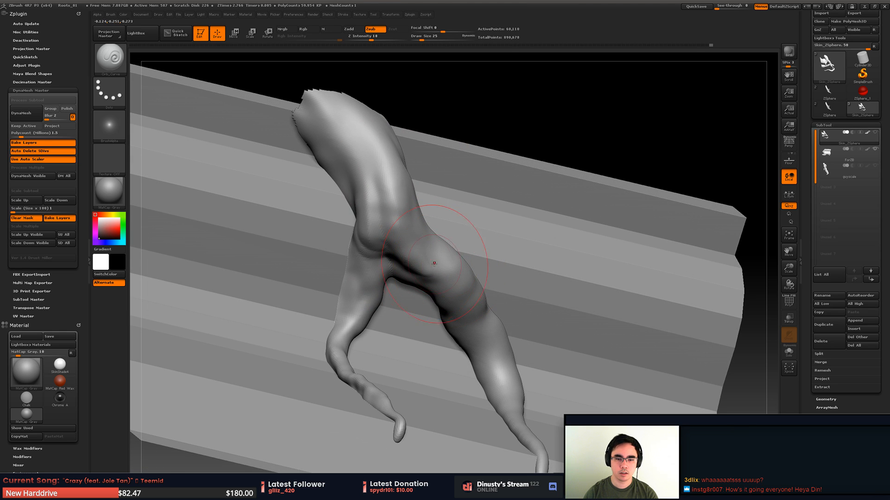
alt+drag(435, 261, 420, 278)
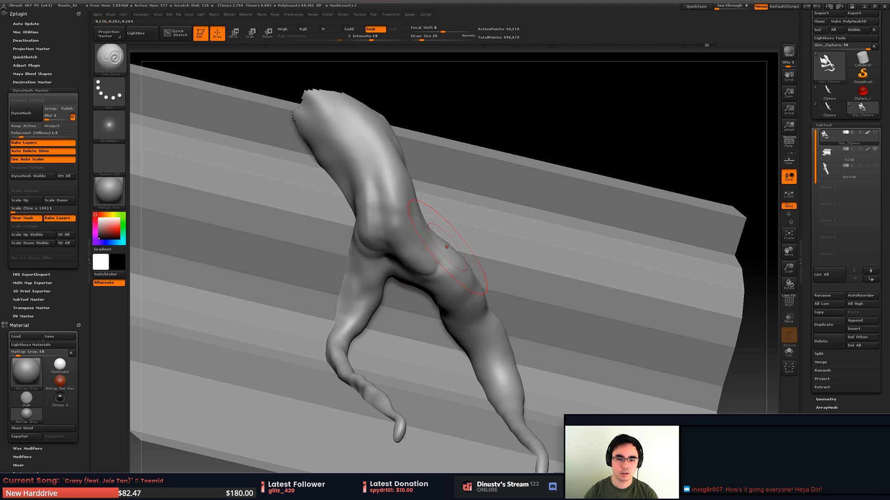
mouse_move(448, 261)
right_down()
mouse_move(431, 273)
mouse_move(476, 278)
right_up()
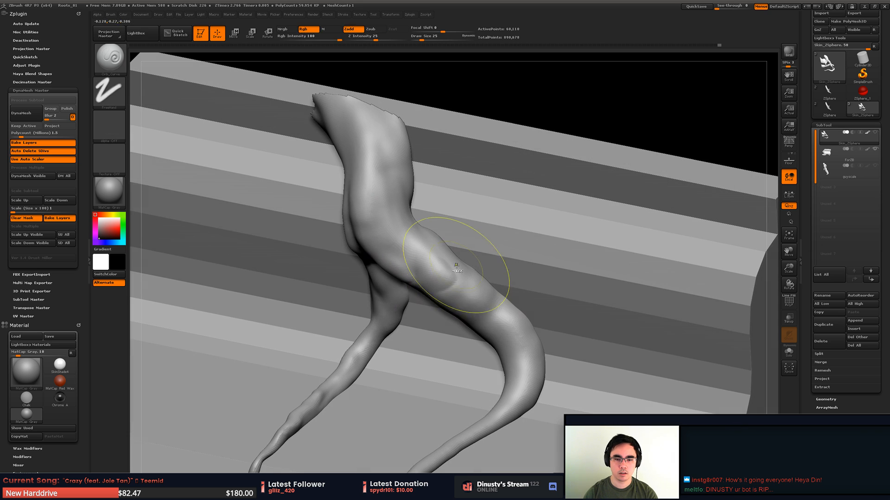
drag(496, 299, 491, 322)
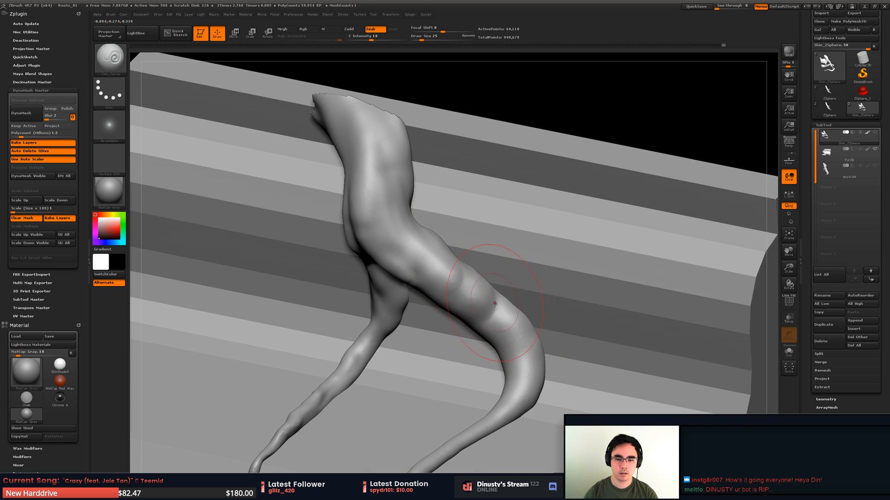
drag(386, 231, 515, 397)
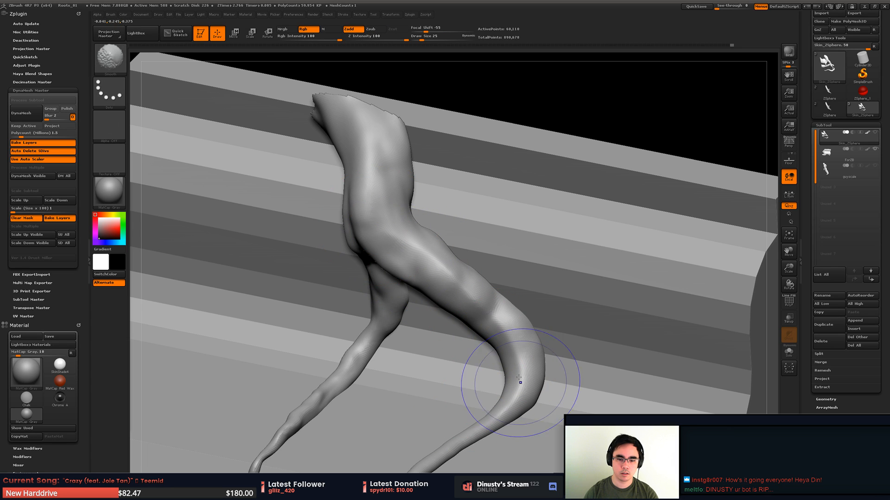
- Carve and smooth the inner side of the thicker root around its bend below the fork
right_drag(506, 377, 508, 351)
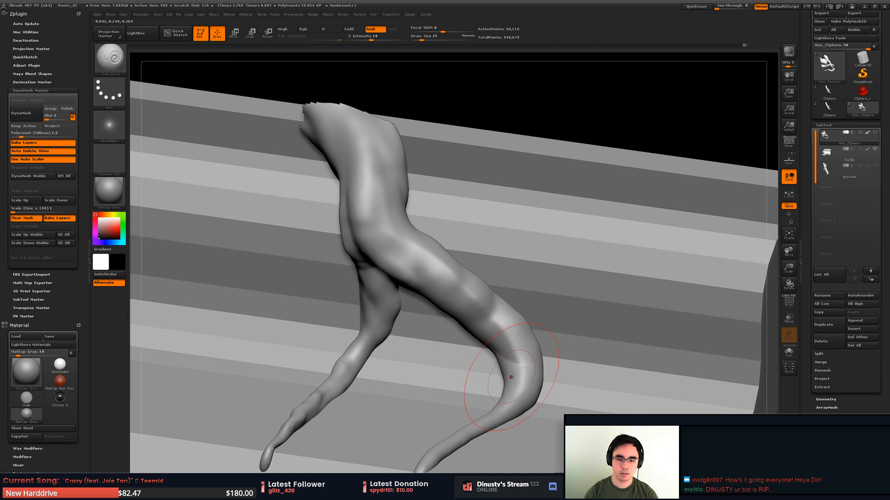
right_drag(523, 387, 512, 363)
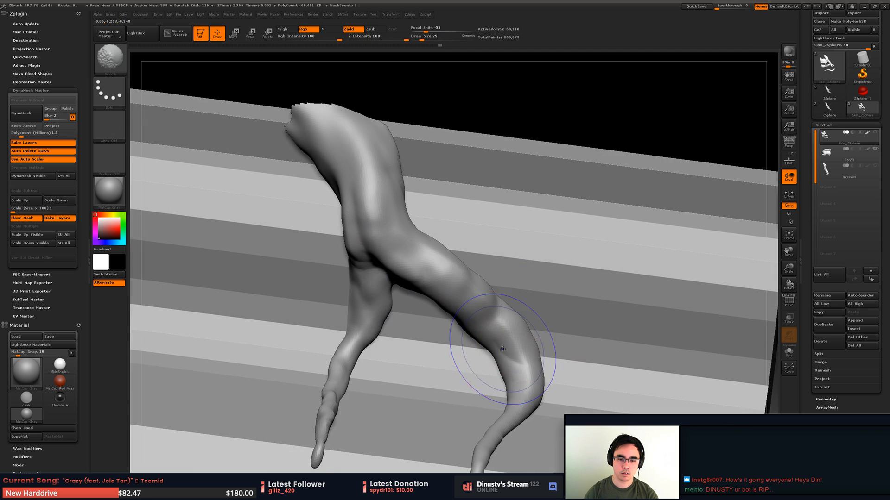
mouse_move(502, 334)
shift+mouse_down()
mouse_move(510, 369)
mouse_move(512, 343)
mouse_move(530, 342)
mouse_move(516, 352)
shift+mouse_up()
mouse_move(518, 341)
ctrl+right_down()
mouse_move(514, 320)
mouse_move(468, 350)
ctrl+right_up()
mouse_move(525, 314)
ctrl+right_down()
mouse_move(524, 342)
mouse_move(542, 308)
ctrl+right_up()
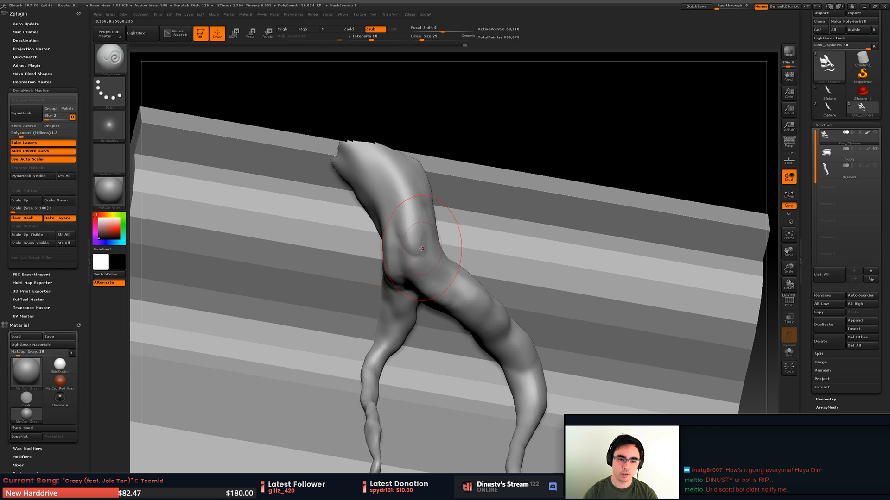
- Carve the surface of the thick branch just above the fork and inspect the roots against the block
right_drag(393, 226, 397, 268)
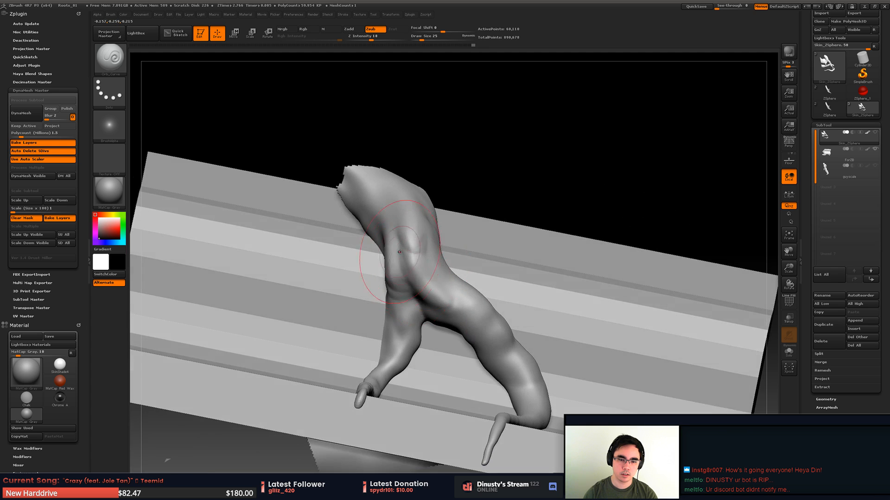
mouse_move(446, 253)
right_down()
mouse_move(415, 274)
mouse_move(431, 277)
mouse_move(432, 250)
right_up()
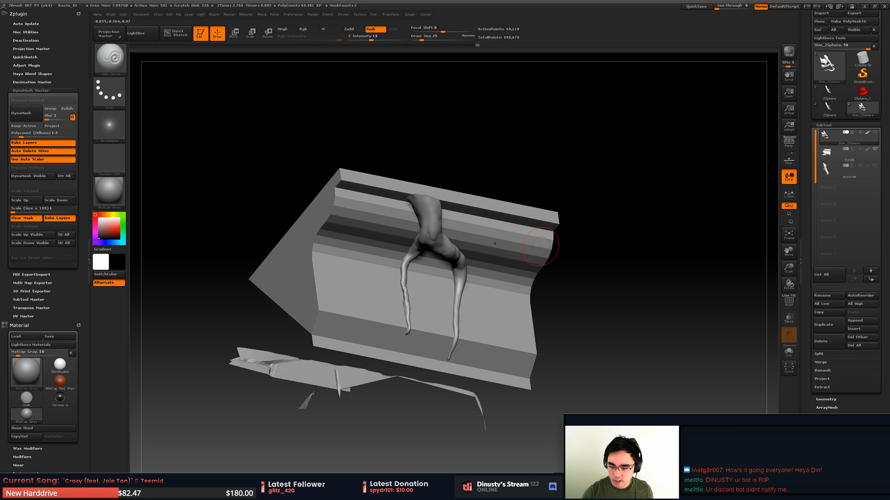
mouse_move(419, 189)
alt+right_down()
mouse_move(427, 156)
mouse_move(453, 255)
alt+right_up()
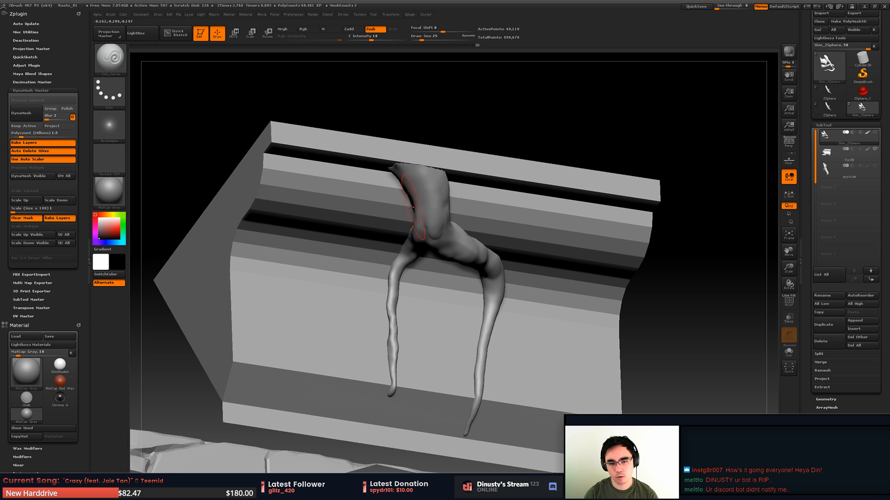
right_drag(450, 223, 536, 182)
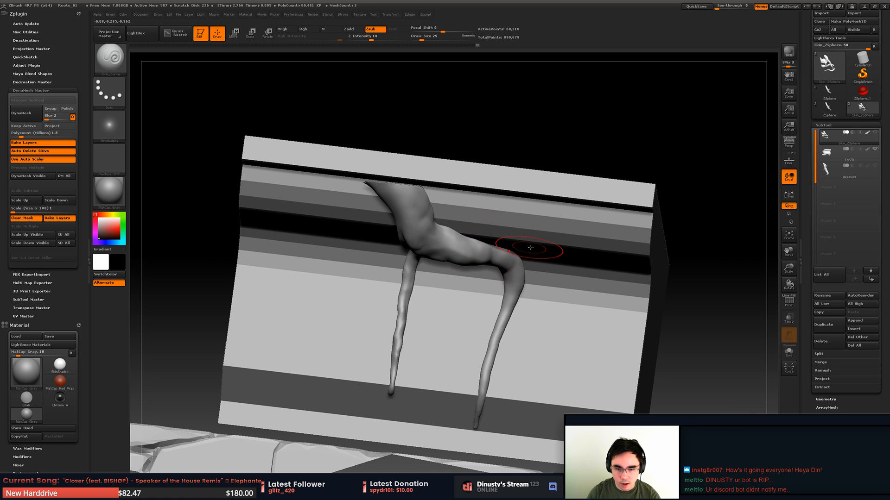
mouse_move(540, 253)
right_down()
mouse_move(573, 216)
mouse_move(551, 239)
right_up()
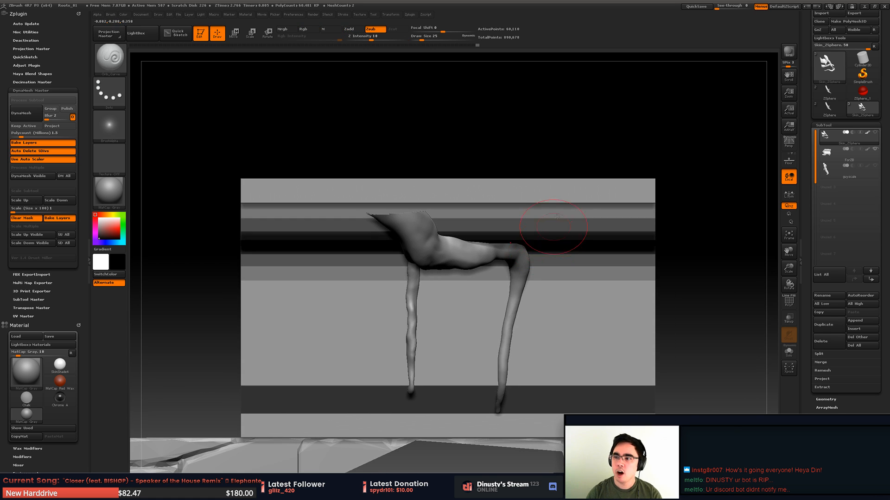
- Switch to Discord, check the off-topic and art-related channels, and move its window out of the way
key(alt+Tab)
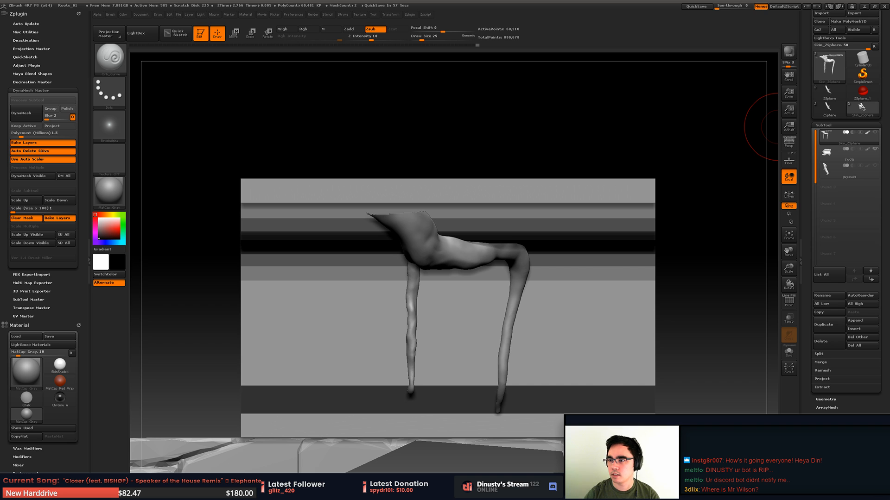
drag(889, 116, 486, 142)
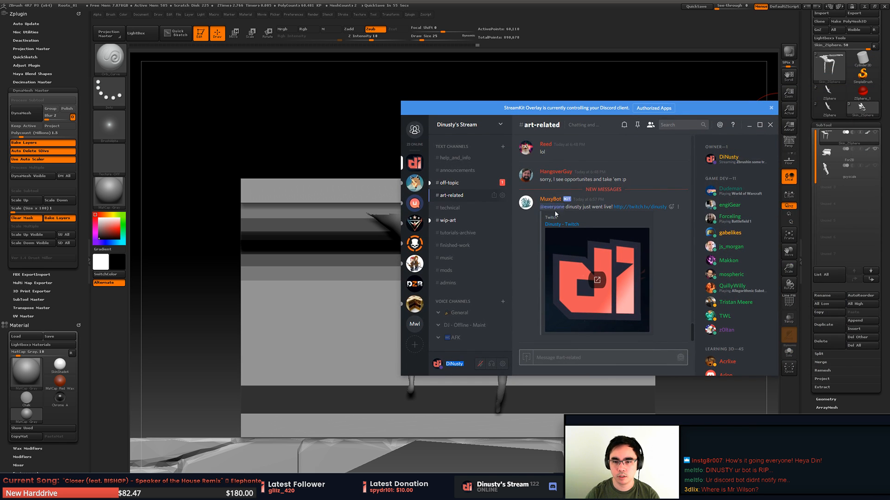
click(464, 183)
click(463, 195)
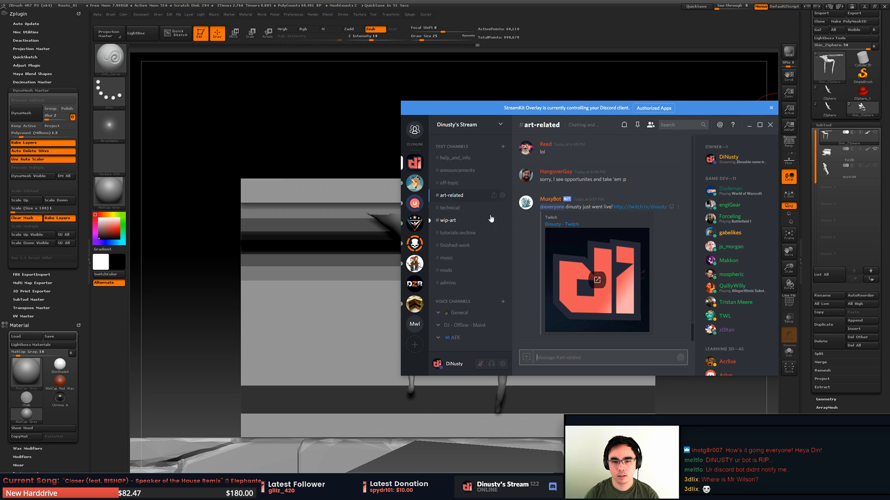
click(472, 185)
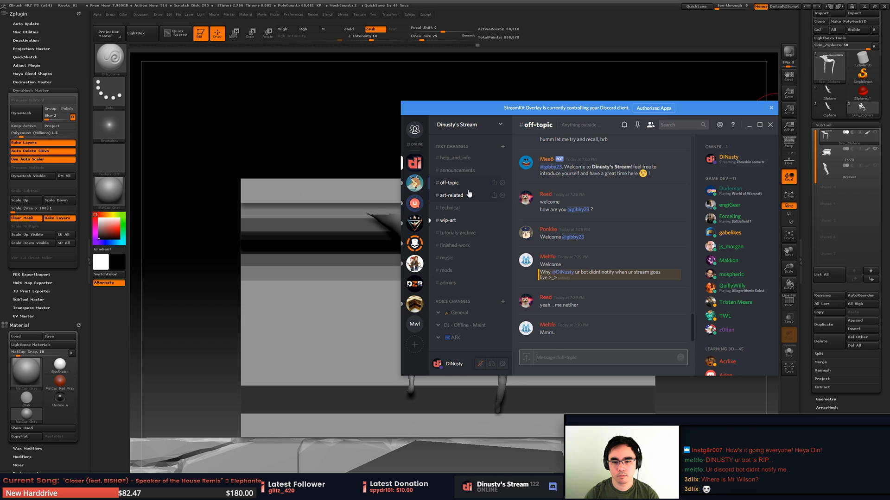
click(470, 194)
drag(689, 110, 889, 65)
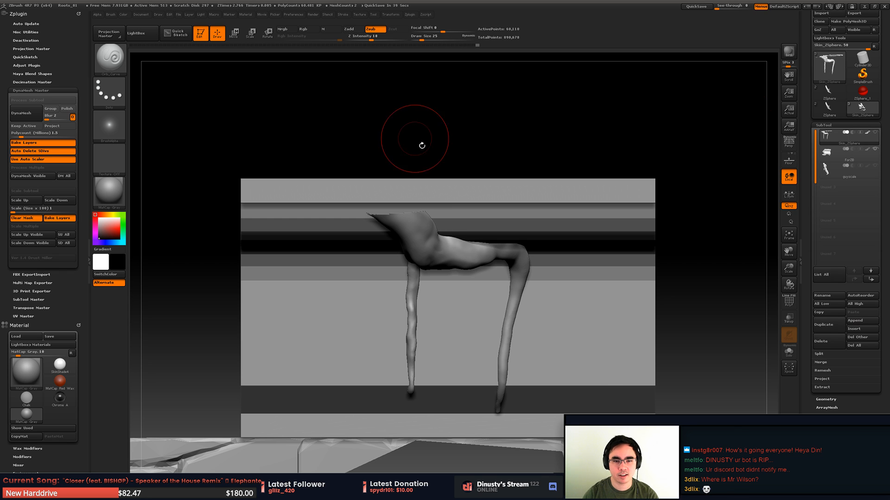
- Choose the Inflate brush in ZBrush and add volume to the thinner hanging root toward its tip
mouse_move(421, 145)
mouse_down()
mouse_move(409, 203)
mouse_move(439, 182)
mouse_move(396, 231)
mouse_move(417, 205)
mouse_move(394, 223)
mouse_up()
alt+drag(394, 222, 324, 251)
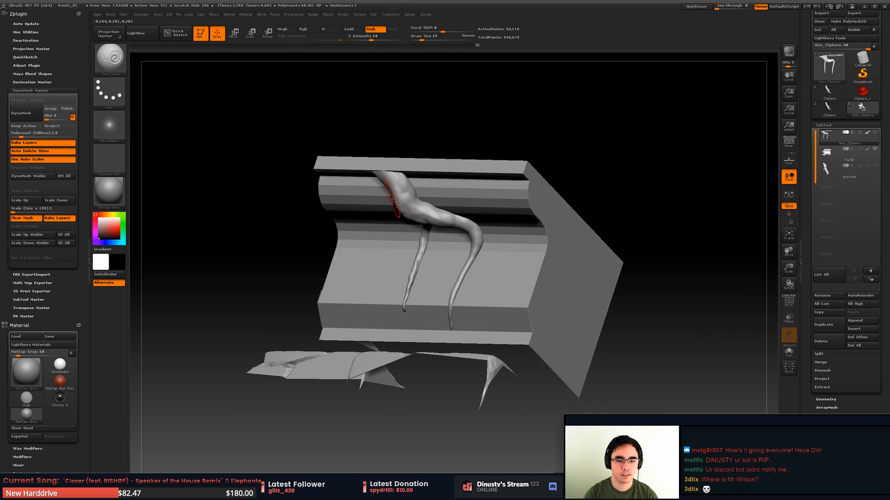
mouse_move(397, 196)
mouse_down()
mouse_move(452, 203)
mouse_move(437, 302)
mouse_move(434, 262)
mouse_move(422, 260)
mouse_up()
key(shift)
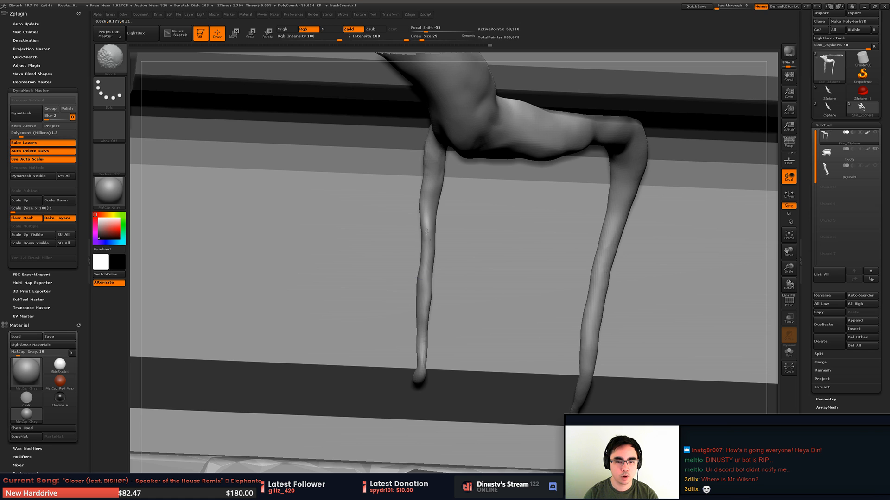
key(b)
key(i)
key(n)
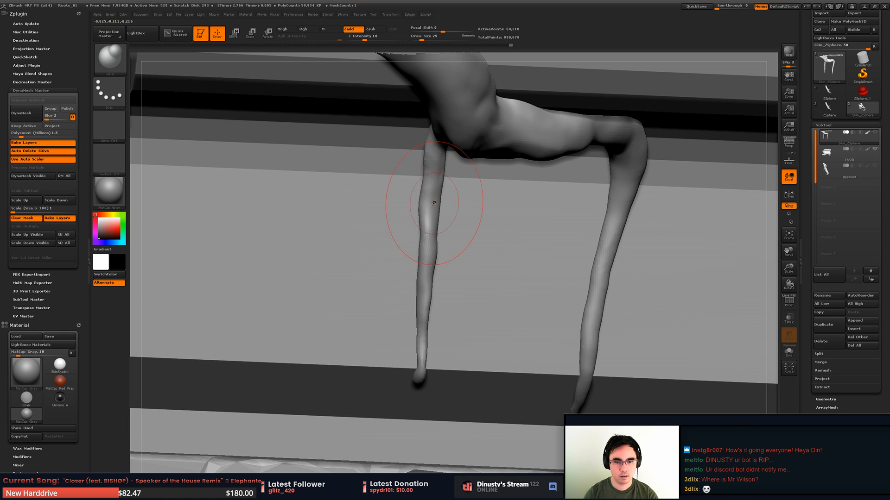
key(shift)
shift+drag(431, 298, 421, 326)
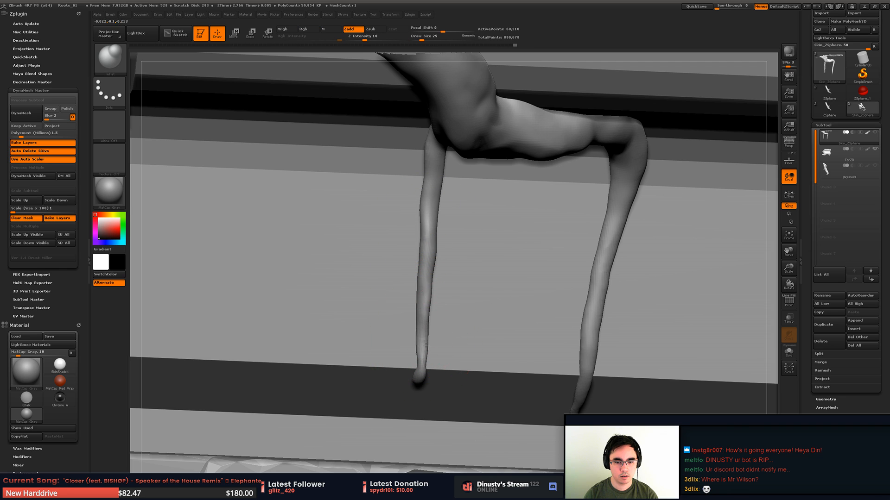
drag(428, 362, 430, 353)
- Smooth the thinner hanging root from its lower part up to where it leaves the fork
key(shift)
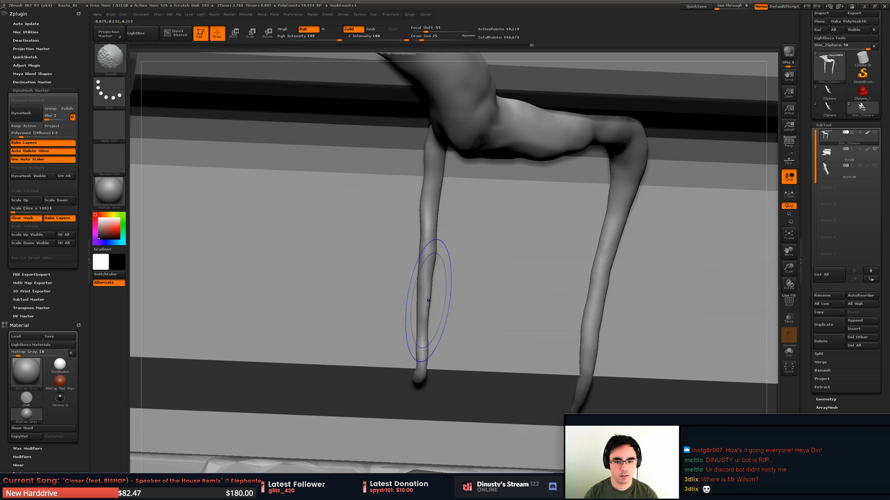
shift+drag(428, 300, 427, 264)
drag(416, 222, 455, 184)
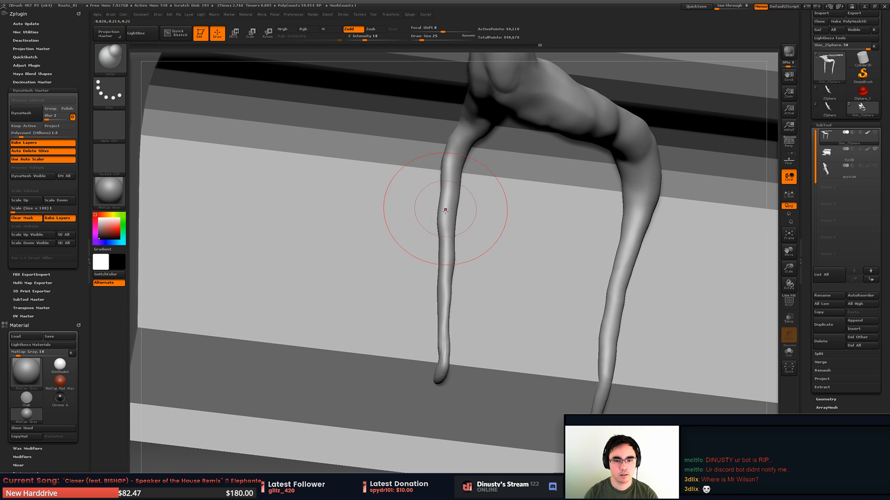
key(shift)
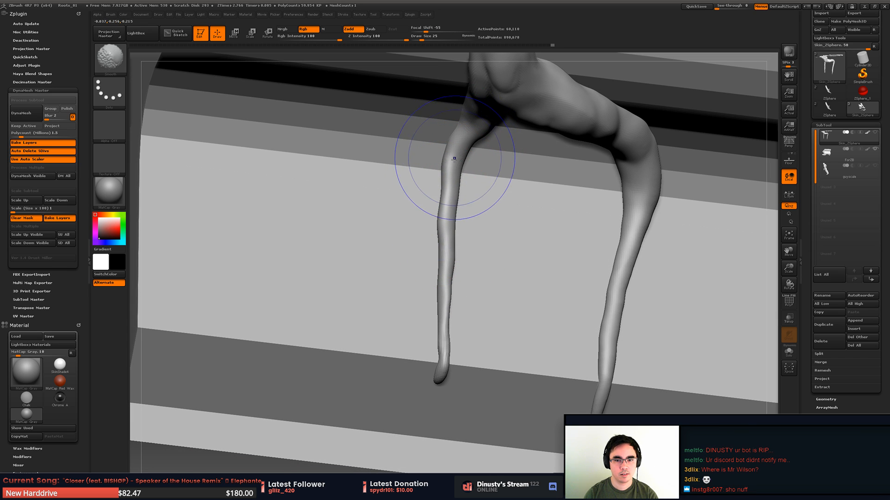
mouse_move(417, 206)
mouse_down()
mouse_move(409, 204)
mouse_move(453, 178)
mouse_up()
mouse_move(466, 136)
mouse_down()
mouse_move(472, 157)
mouse_move(451, 166)
mouse_move(459, 147)
mouse_move(471, 220)
mouse_up()
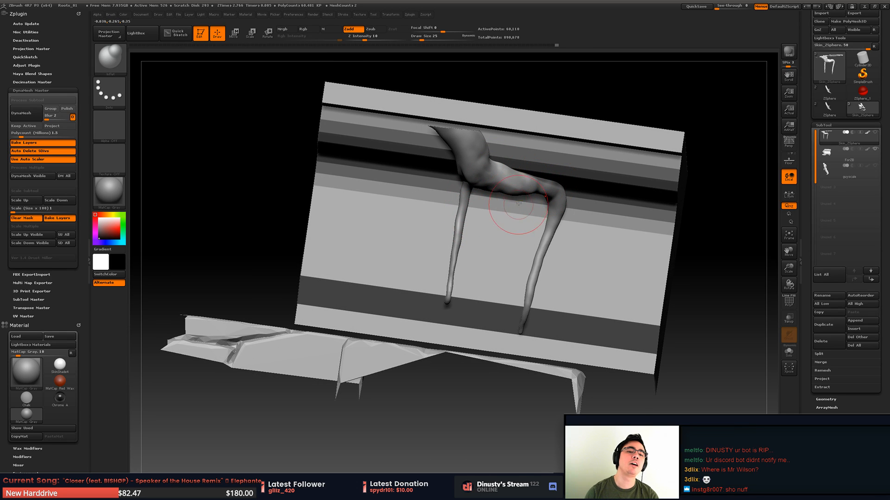
drag(513, 197, 495, 231)
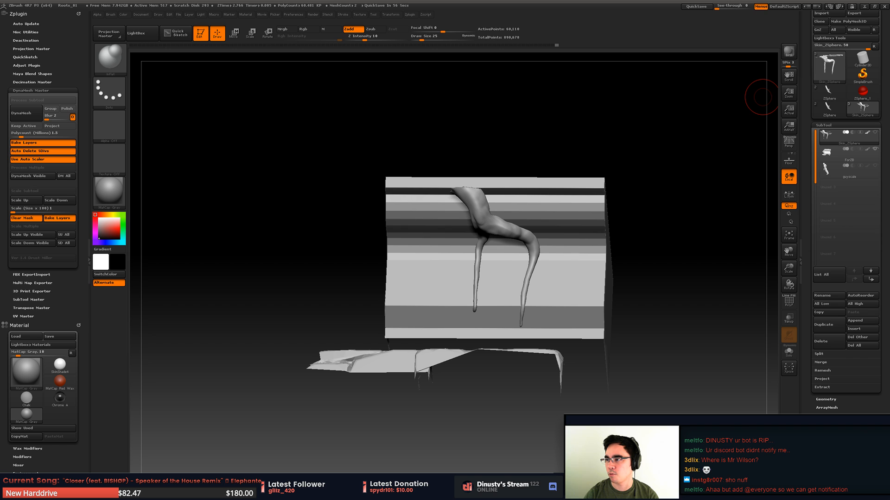
- Check the go-live notification in Discord's art-related channel and move the window away again
drag(889, 72, 635, 98)
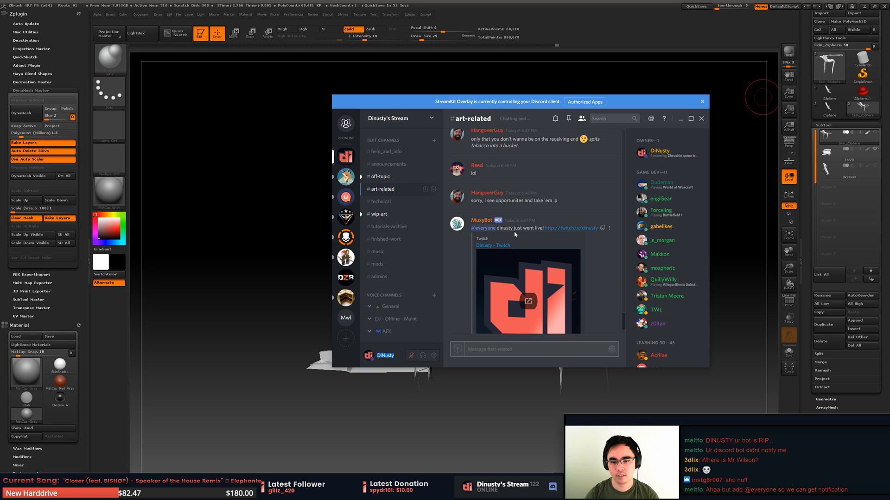
drag(630, 101, 889, 97)
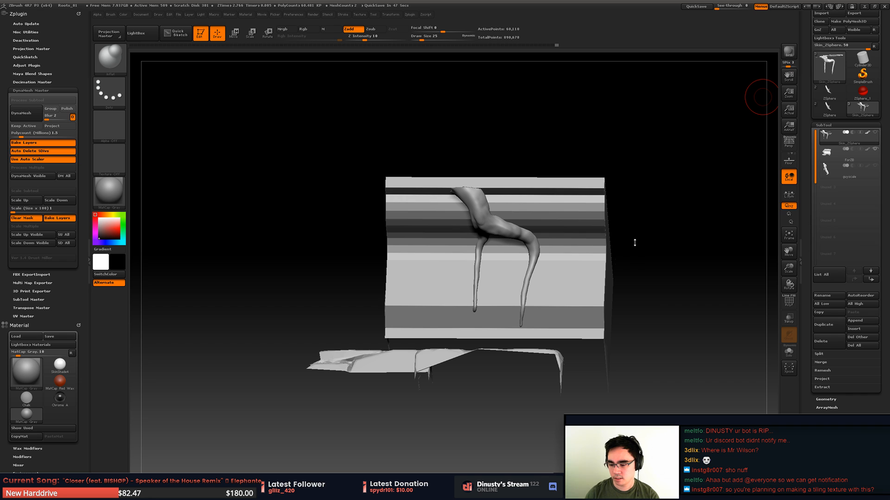
- Activate the Skin_ZSphere subtool and change its visible area to work on the large trunk with flared roots
right_drag(558, 263, 627, 234)
right_click(558, 273)
click(830, 168)
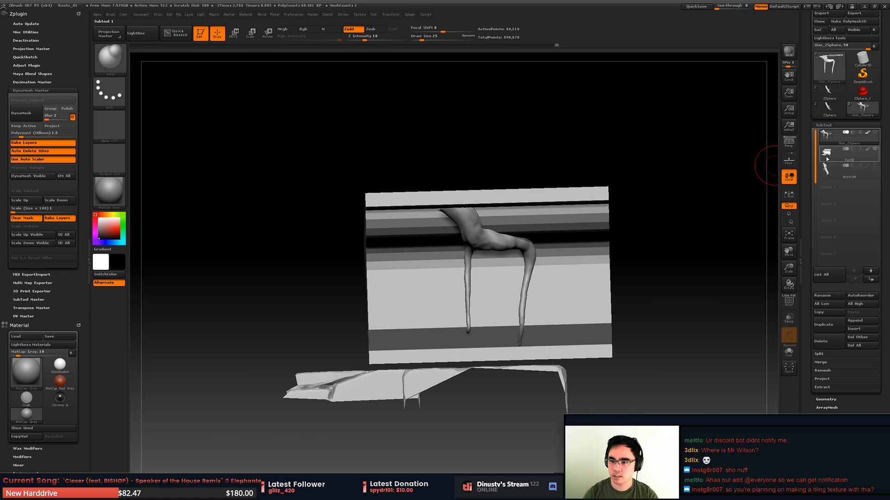
click(829, 135)
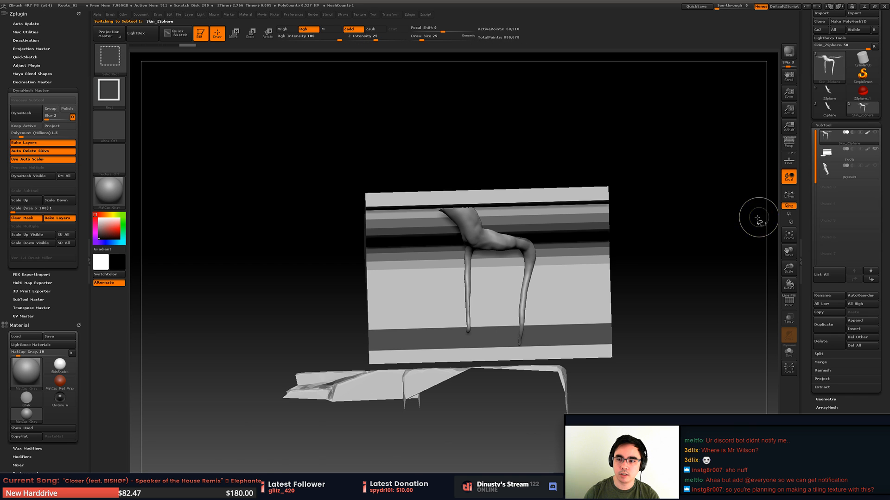
key(f)
mouse_move(492, 190)
alt+right_down()
mouse_move(494, 252)
mouse_move(481, 224)
alt+right_up()
mouse_move(394, 146)
ctrl+shift+mouse_down()
mouse_move(501, 269)
mouse_move(570, 318)
ctrl+shift+mouse_up()
mouse_move(507, 252)
right_down()
mouse_move(482, 260)
mouse_move(482, 312)
mouse_move(464, 250)
right_up()
right_drag(566, 281, 534, 236)
ctrl+shift+drag(339, 130, 541, 349)
right_drag(542, 246, 516, 260)
mouse_move(517, 259)
ctrl+right_down()
mouse_move(510, 309)
mouse_move(486, 324)
mouse_move(463, 296)
mouse_move(472, 295)
mouse_move(424, 261)
ctrl+right_up()
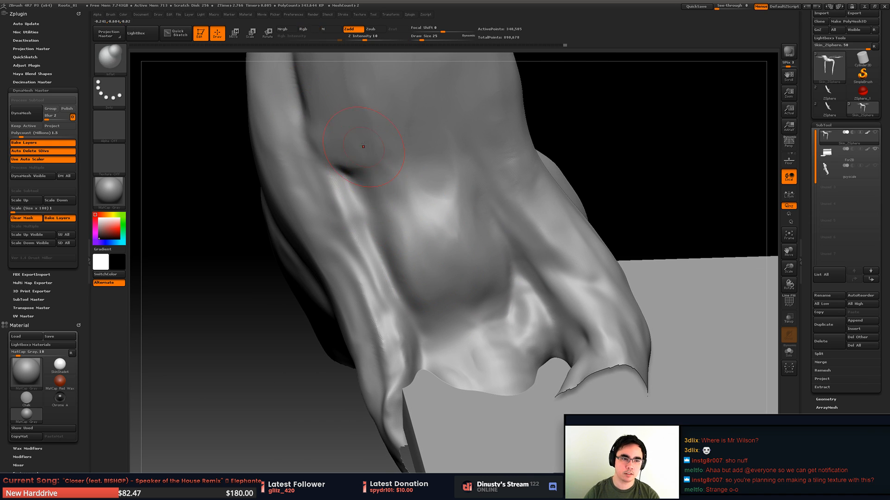
- Choose a Zsub brush with Z Intensity 18, enlarge its draw size and deepen the groove beside the trunk's large root
key(b)
click(464, 177)
key(space)
drag(346, 148, 353, 147)
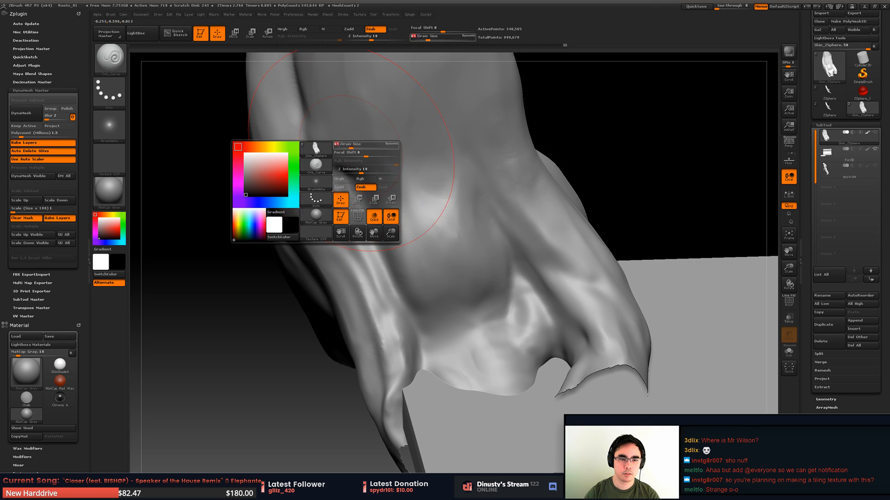
mouse_move(303, 109)
mouse_down()
mouse_move(308, 132)
mouse_move(355, 192)
mouse_up()
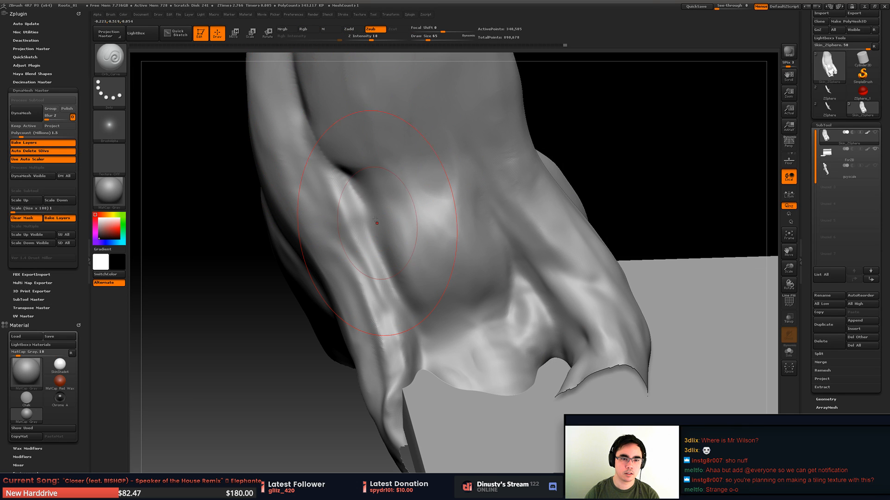
drag(309, 118, 362, 194)
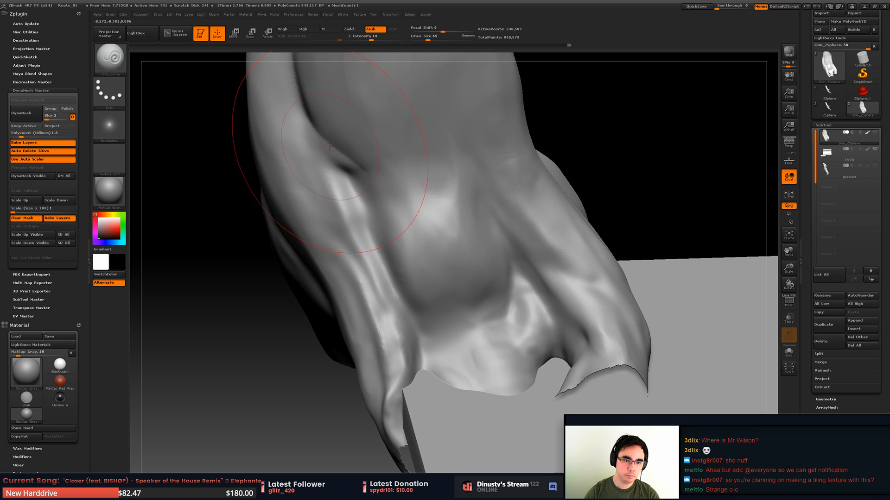
mouse_move(310, 114)
shift+mouse_down()
mouse_move(362, 197)
mouse_move(314, 184)
shift+mouse_up()
right_drag(313, 183, 325, 165)
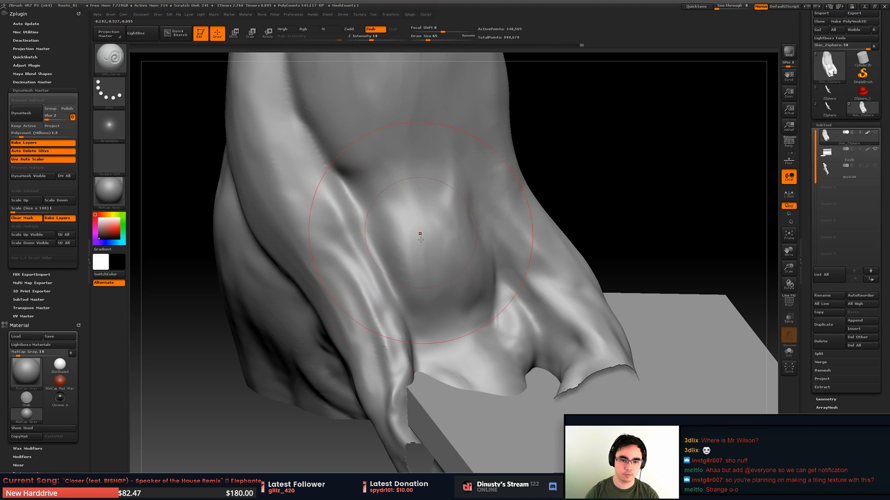
right_drag(368, 187, 387, 258)
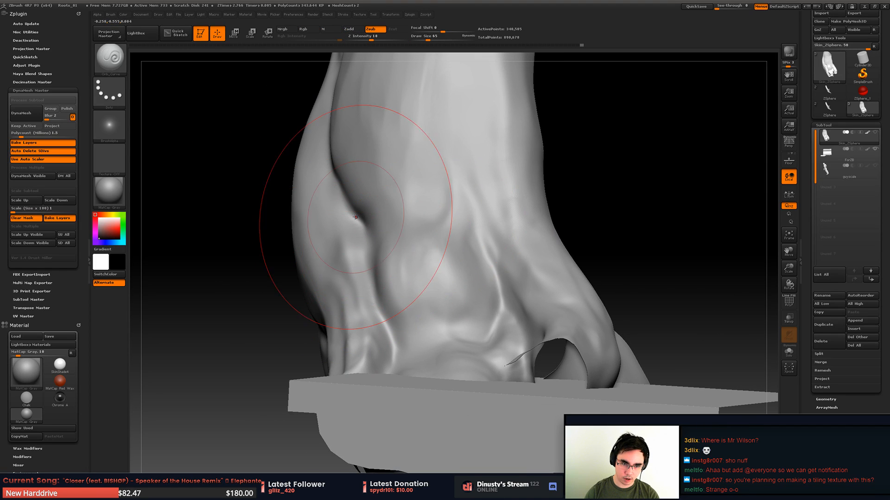
- Reduce the draw size and carve curved creases across the trunk's lower front, between the groove and the neighbouring root ridge
mouse_move(370, 225)
mouse_down()
mouse_move(429, 256)
mouse_move(495, 223)
mouse_move(485, 237)
mouse_up()
key(space)
key(ctrl+z)
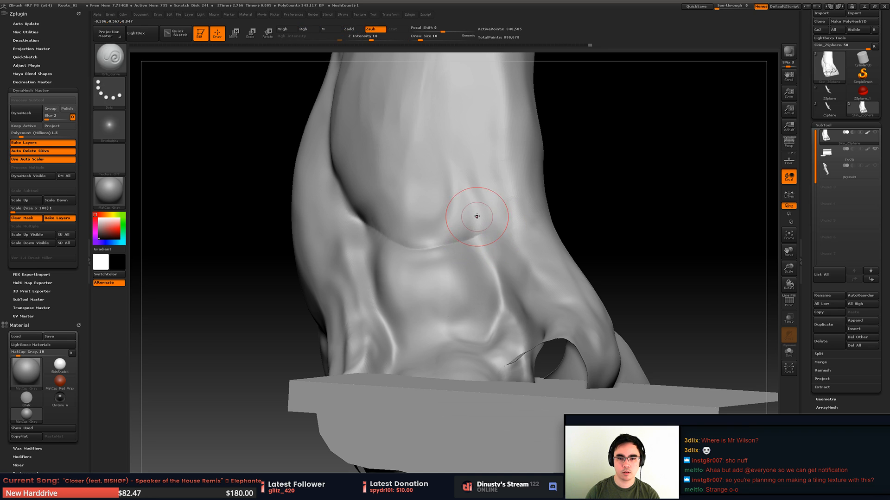
key(ctrl+z)
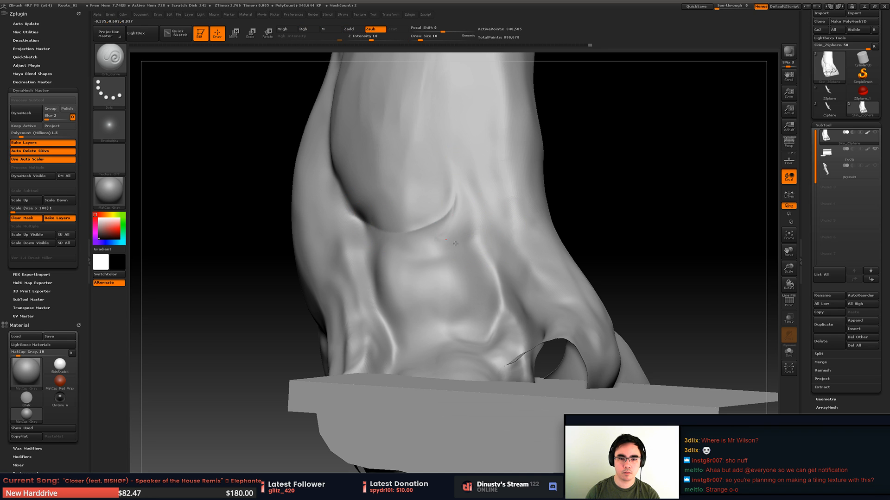
drag(455, 243, 480, 209)
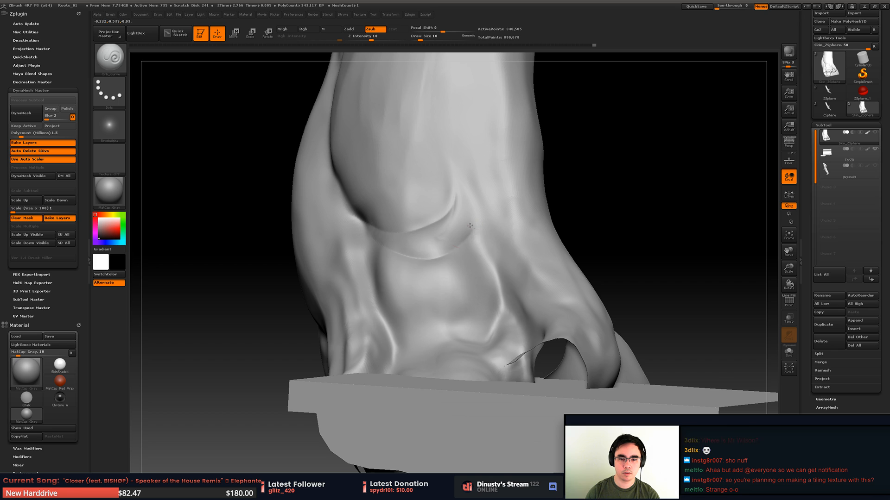
- Carve a rounded crease beneath the bulge at the trunk's base and smooth the creases around it
mouse_move(385, 282)
mouse_down()
mouse_move(459, 312)
mouse_move(439, 321)
mouse_up()
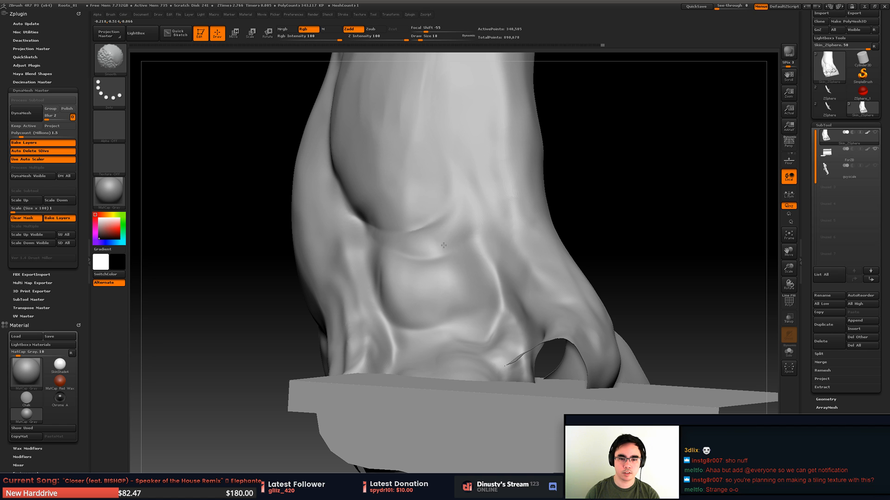
shift+drag(386, 298, 417, 317)
right_drag(417, 317, 482, 297)
mouse_move(398, 259)
right_down()
mouse_move(419, 247)
mouse_move(408, 261)
right_up()
- Set the draw size to 54, deepen the folds above the block and smooth the root flare beside them
key(space)
drag(410, 239, 416, 239)
drag(415, 243, 418, 257)
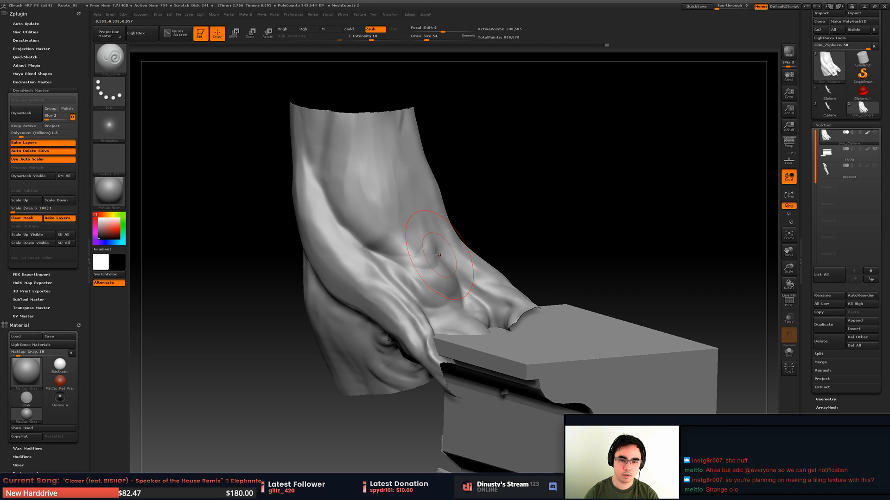
key(shift)
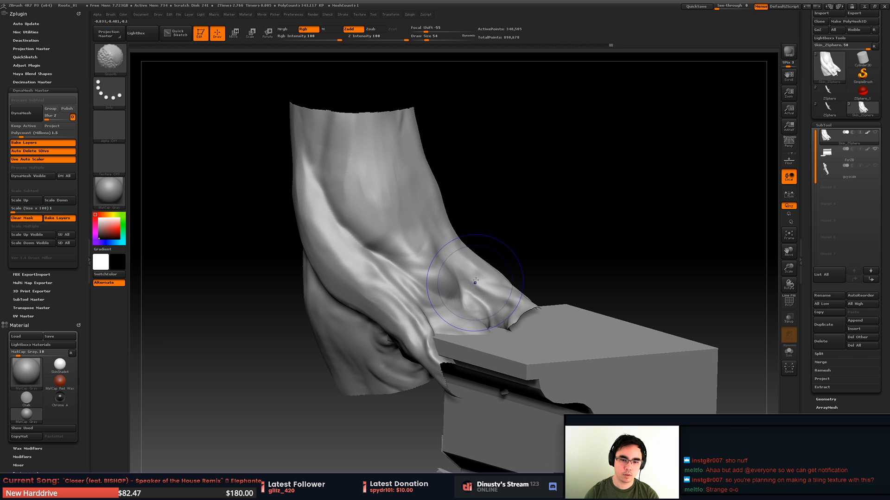
shift+drag(475, 283, 471, 281)
ctrl+right_drag(472, 281, 456, 276)
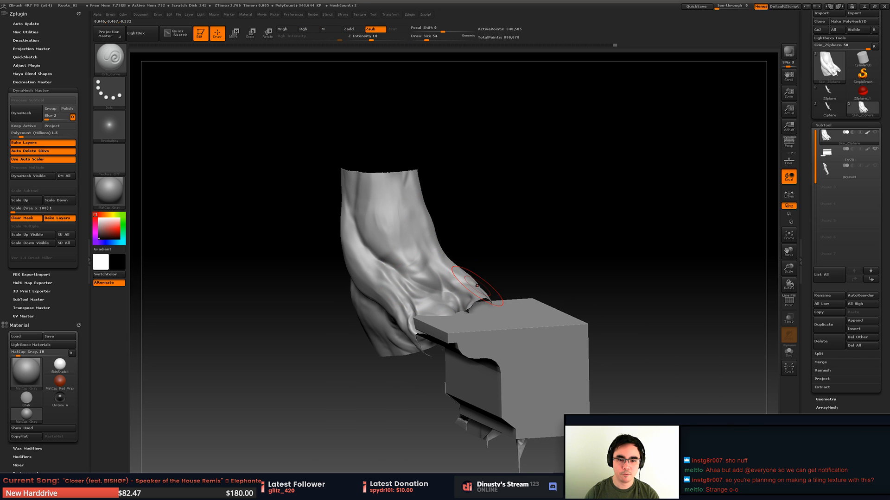
- Continue the groove toward the block and smooth the ridges along the root flare
key(shift)
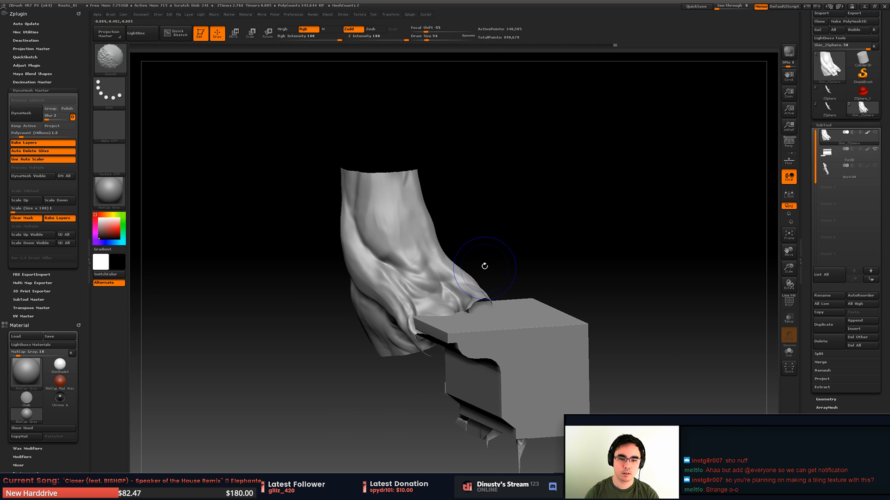
mouse_move(485, 266)
right_down()
mouse_move(477, 226)
mouse_move(453, 256)
mouse_move(463, 281)
right_up()
drag(378, 254, 415, 274)
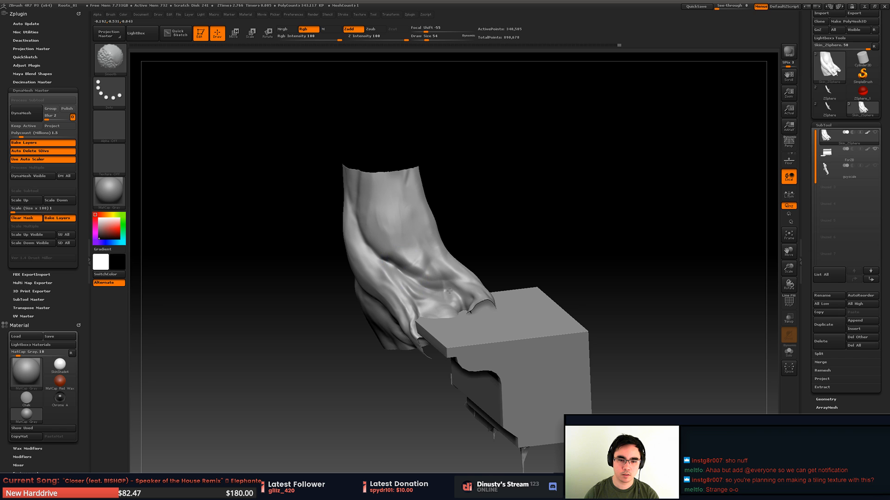
right_drag(453, 268, 476, 231)
mouse_move(476, 232)
ctrl+right_down()
mouse_move(479, 246)
mouse_move(459, 254)
ctrl+right_up()
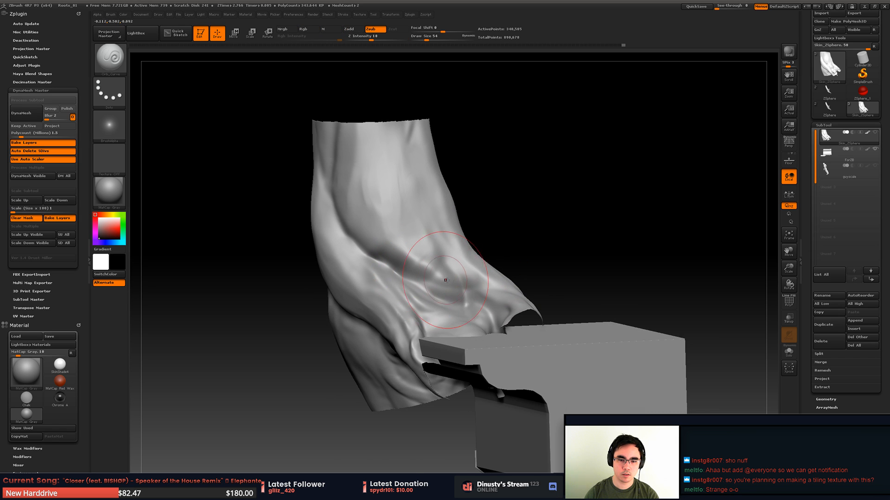
key(shift)
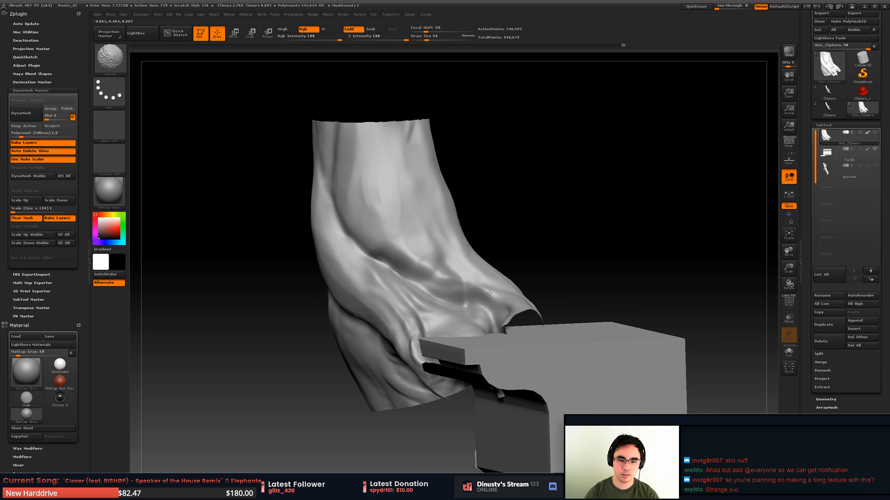
right_drag(489, 293, 449, 264)
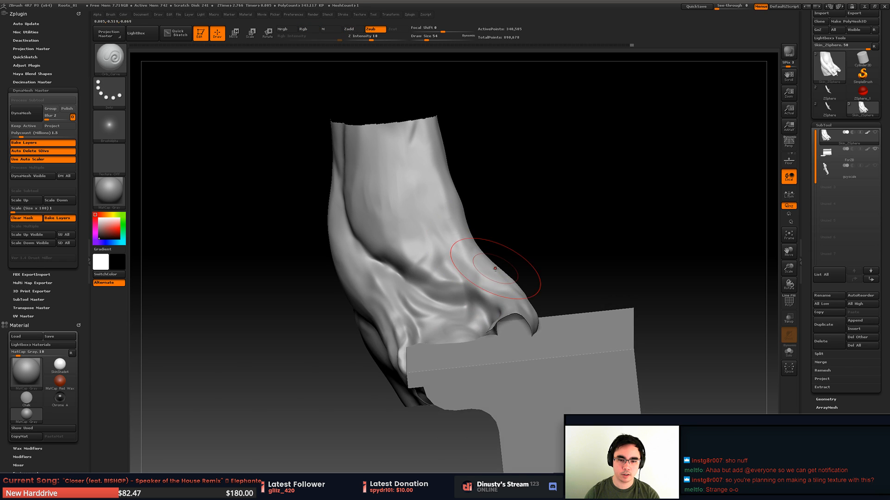
- Build up the root ridge beside the groove with the clay tubes brush and smooth the added volume
key(b)
click(587, 270)
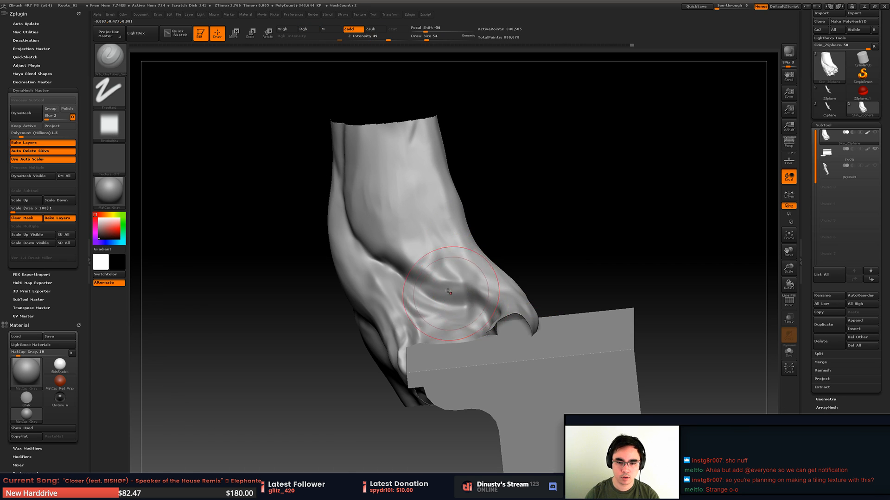
drag(458, 289, 457, 289)
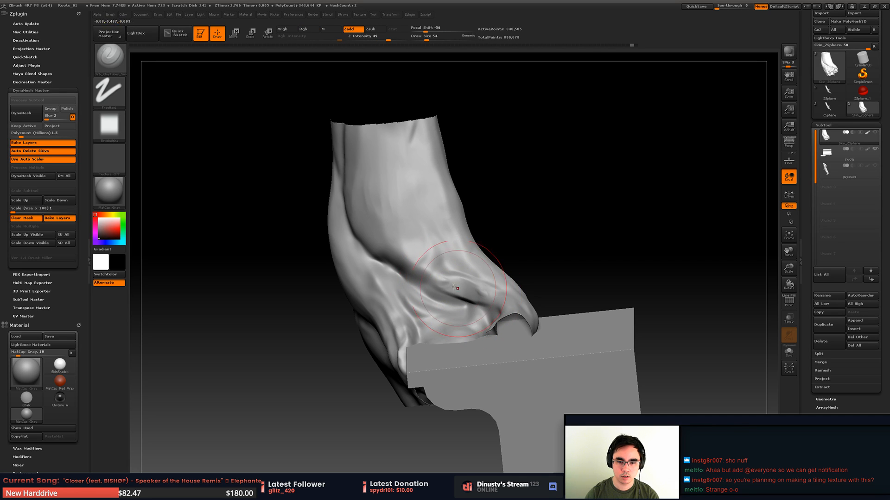
key(shift)
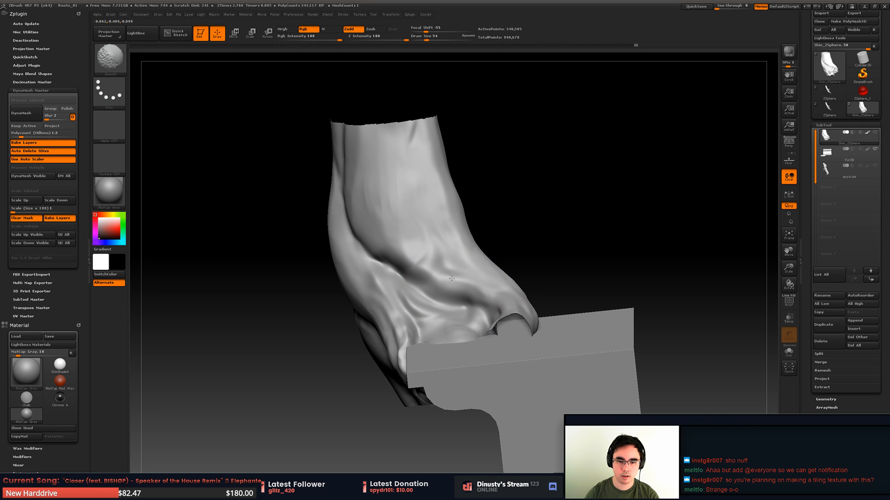
- Switch back to the Orb_Curve brush and deepen the groove down to the arched root on the block
key(b)
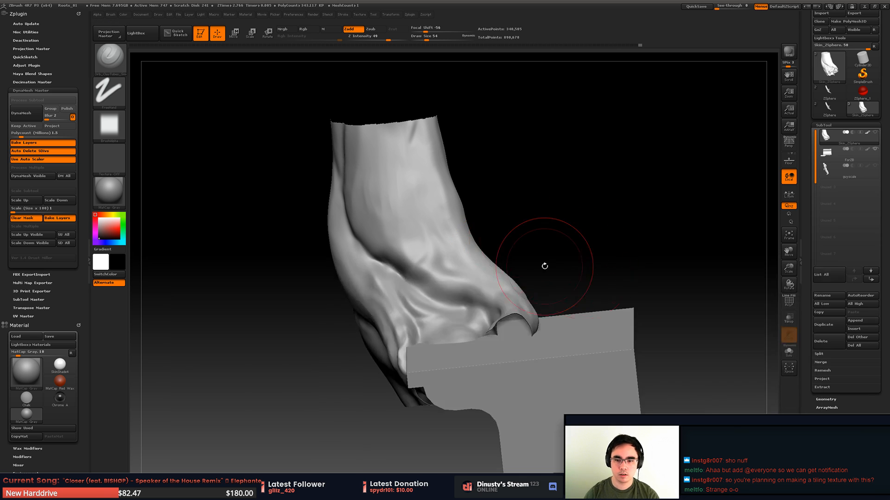
key(b)
click(644, 276)
drag(622, 262, 376, 254)
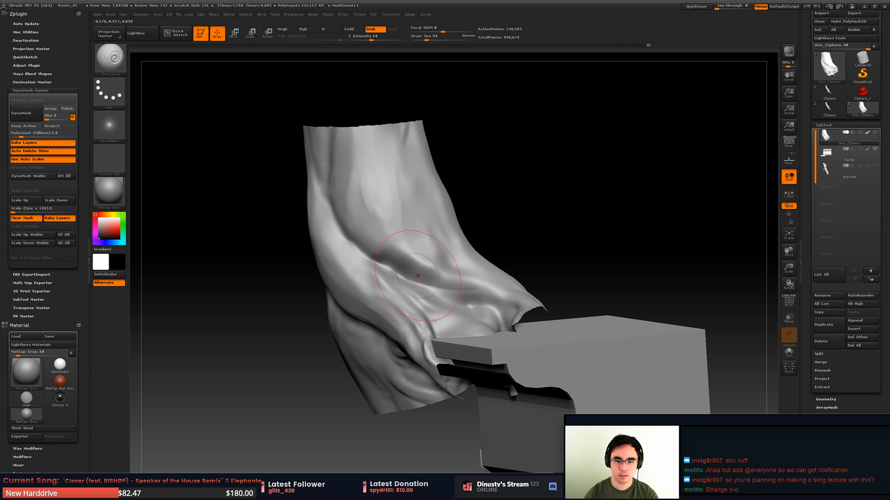
mouse_move(490, 303)
mouse_down()
mouse_move(445, 287)
mouse_move(455, 244)
mouse_move(433, 237)
mouse_move(476, 222)
mouse_move(480, 212)
mouse_up()
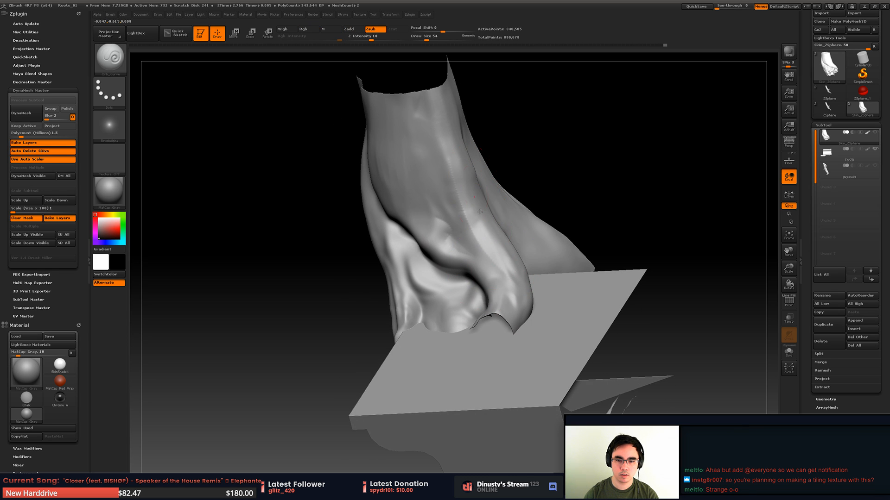
right_drag(512, 292, 506, 274)
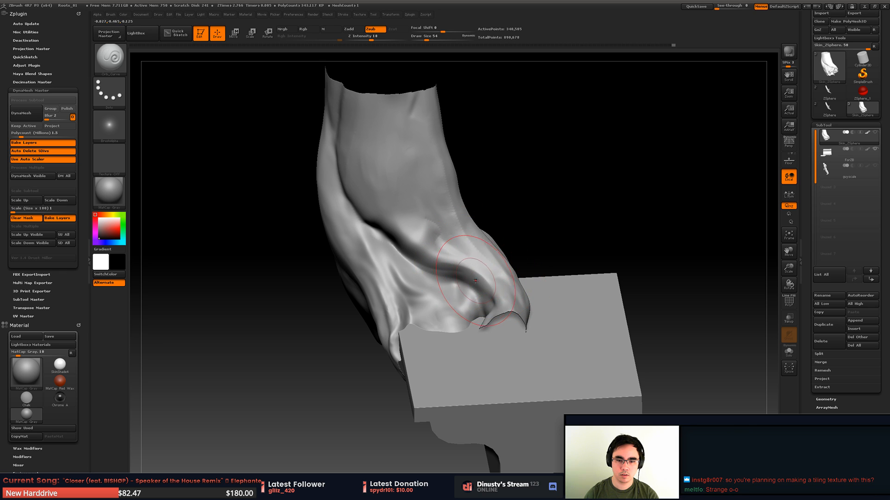
mouse_move(516, 272)
mouse_down()
mouse_move(494, 232)
mouse_move(471, 270)
mouse_up()
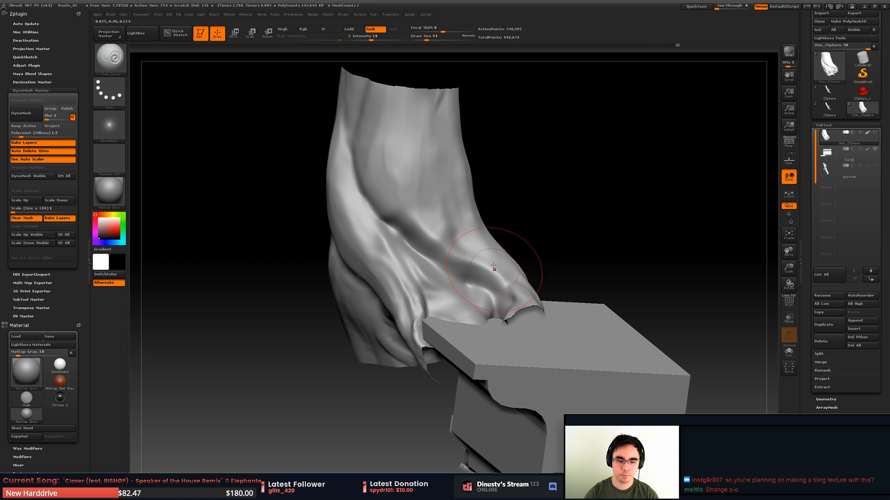
key(b)
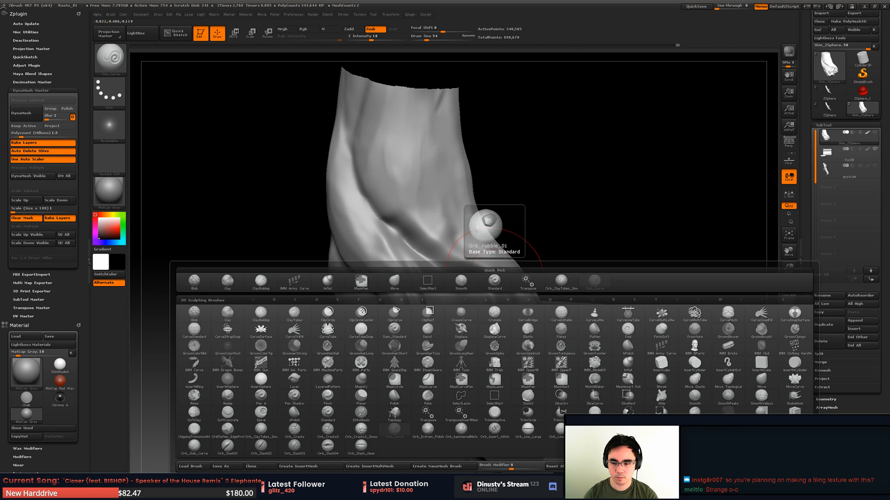
key(f)
click(695, 412)
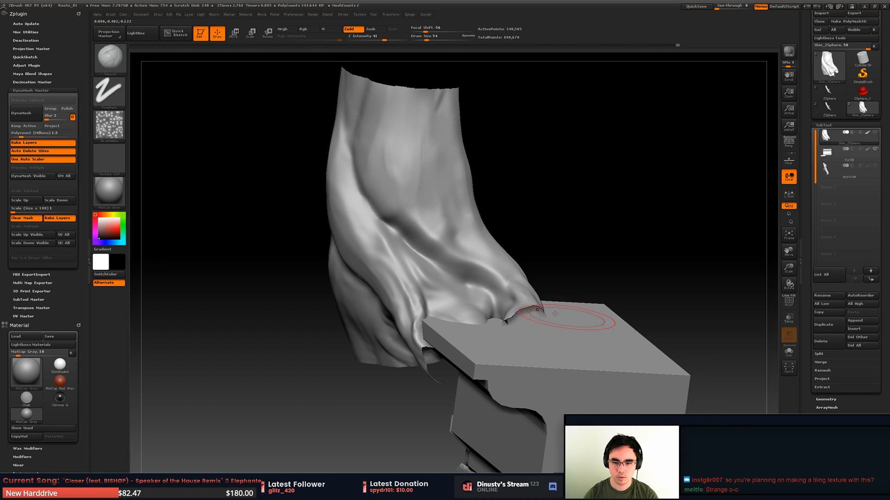
key(f)
key(b)
key(f)
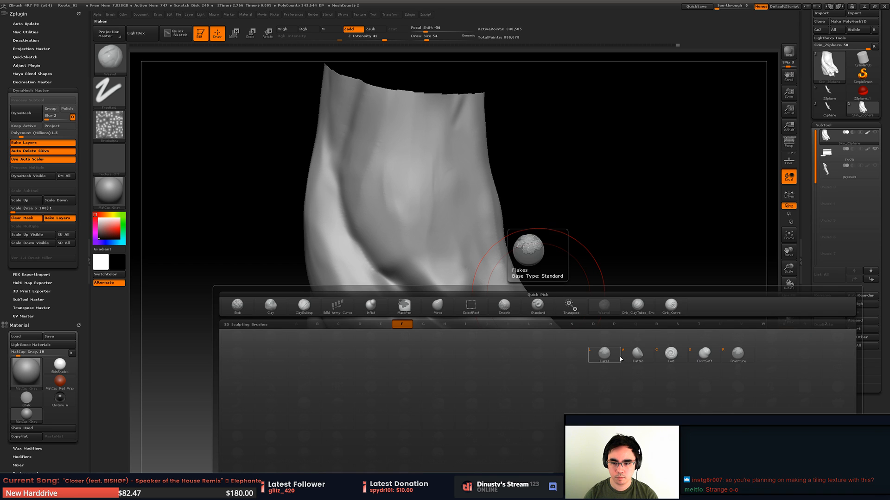
key(v)
- Choose the TrimDynamic brush and flatten the surface of the root flare beside the groove
key(b)
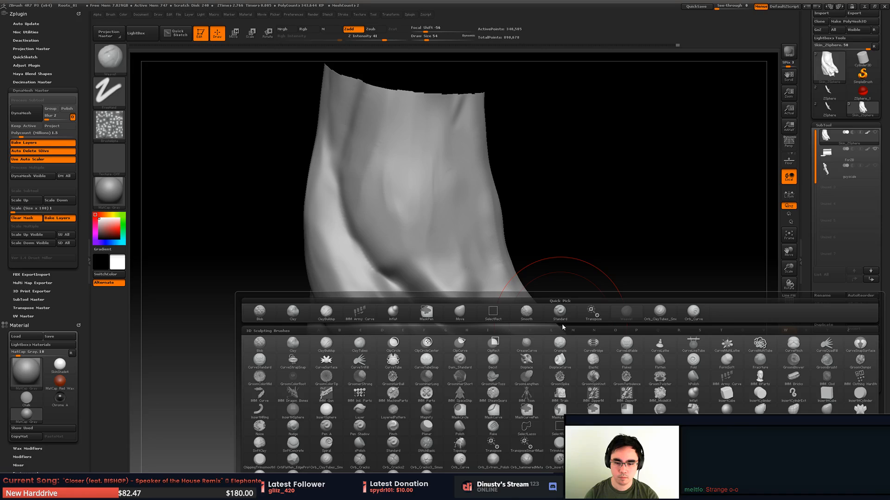
key(t)
key(d)
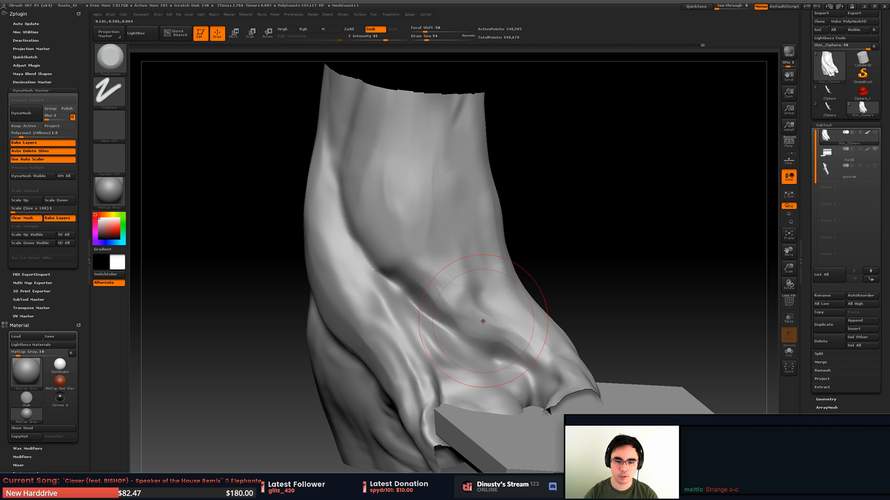
key(shift)
mouse_move(603, 324)
mouse_down()
mouse_move(620, 290)
mouse_move(653, 273)
mouse_up()
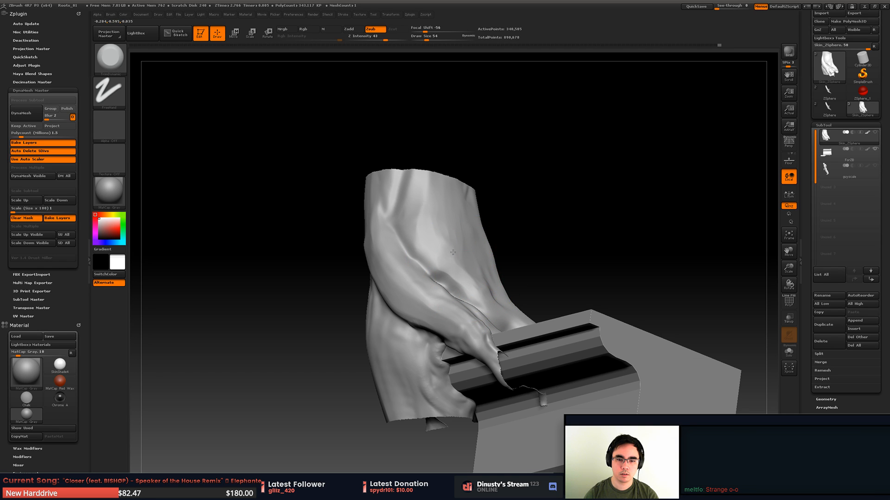
- Set the draw size to 44 and flatten the bumps where the trunk flares into the arched root
key(space)
drag(459, 280, 457, 279)
mouse_move(603, 269)
mouse_down()
mouse_move(593, 243)
mouse_move(586, 296)
mouse_up()
key(shift)
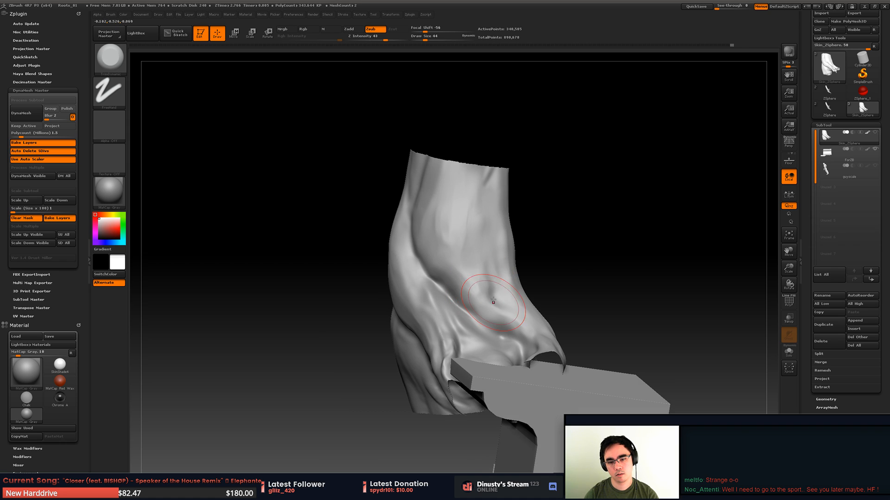
shift+drag(496, 316, 490, 276)
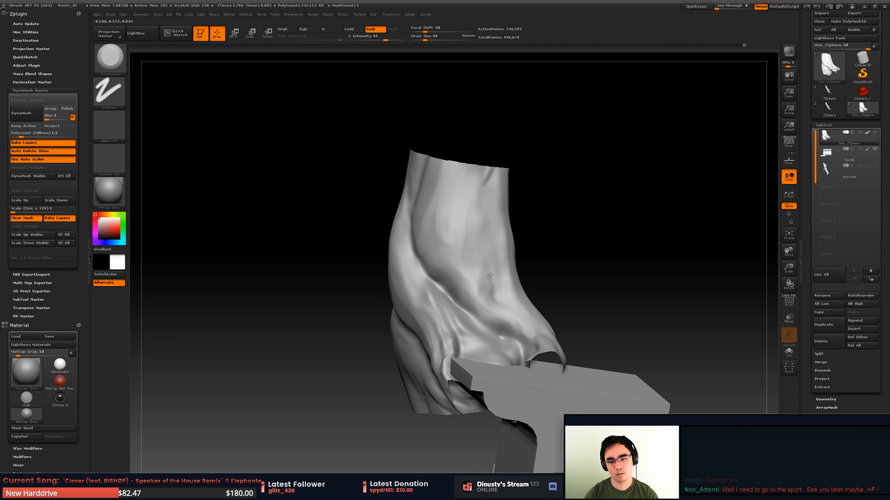
right_drag(507, 309, 468, 308)
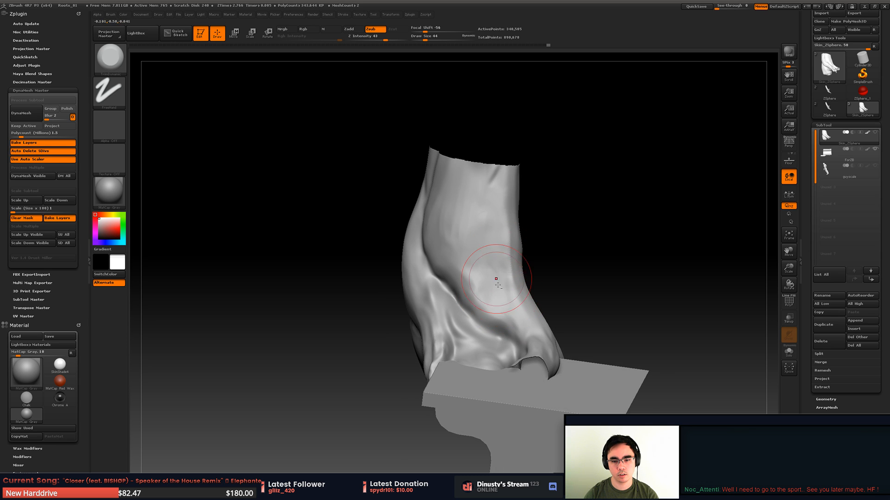
- Flatten the trunk's surface above the arched root and smooth the trunk's front face
right_drag(496, 279, 505, 259)
shift+drag(503, 266, 496, 296)
mouse_move(491, 278)
right_down()
mouse_move(486, 298)
mouse_move(505, 264)
right_up()
shift+drag(463, 250, 457, 221)
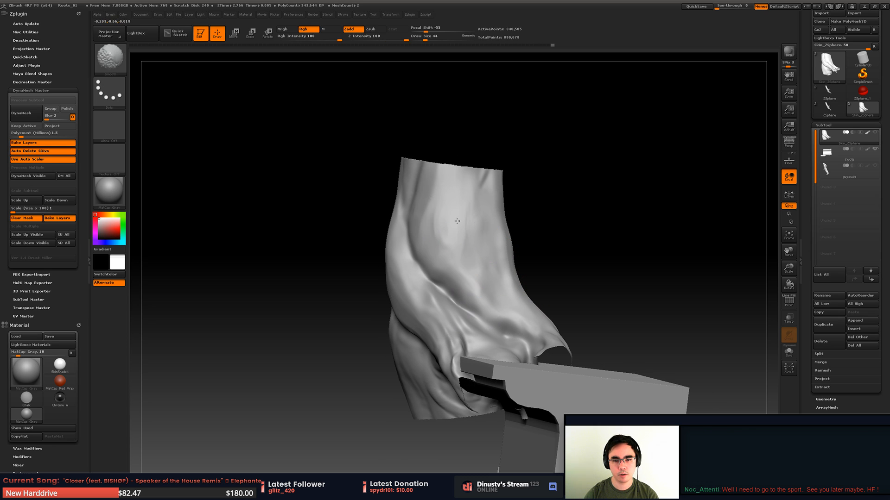
shift+drag(447, 257, 447, 246)
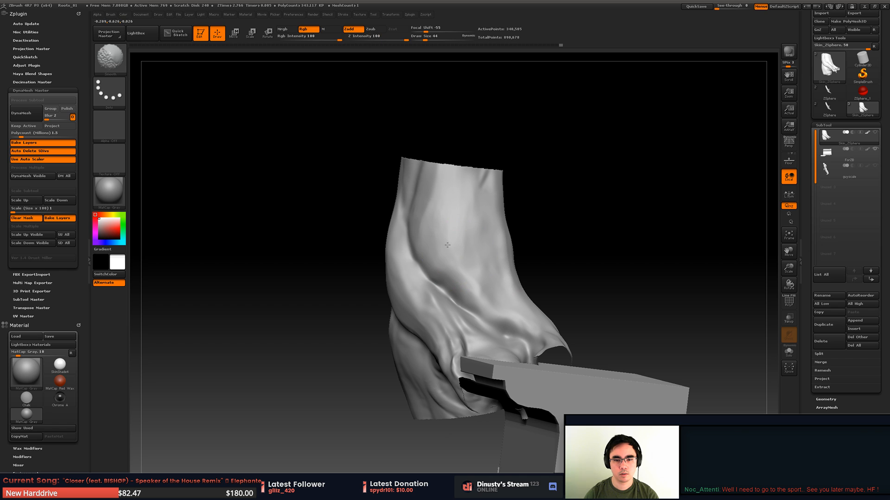
ctrl+right_drag(452, 246, 468, 232)
- Show the whole Skin_ZSphere mesh again and flatten the uneven surface of the trunk above the block
mouse_move(468, 231)
right_down()
mouse_move(532, 211)
mouse_move(547, 260)
mouse_move(572, 288)
right_up()
ctrl+shift+click(577, 256)
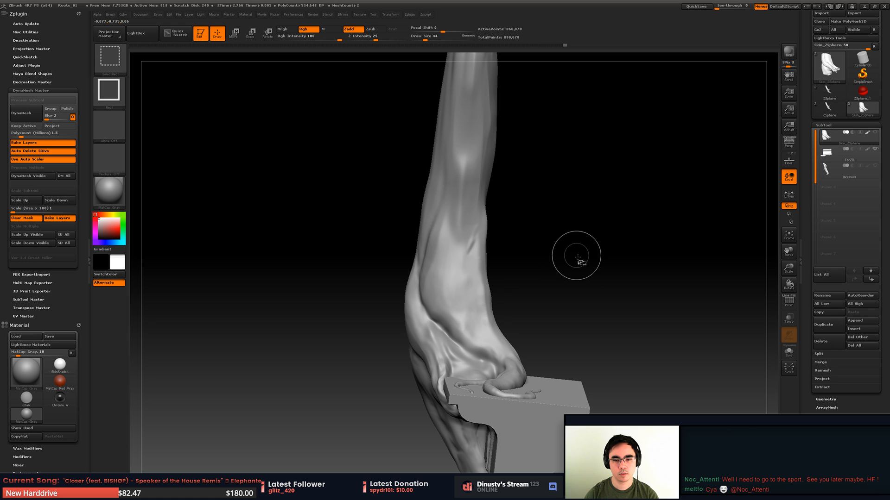
mouse_move(506, 244)
right_down()
mouse_move(533, 230)
mouse_move(580, 258)
right_up()
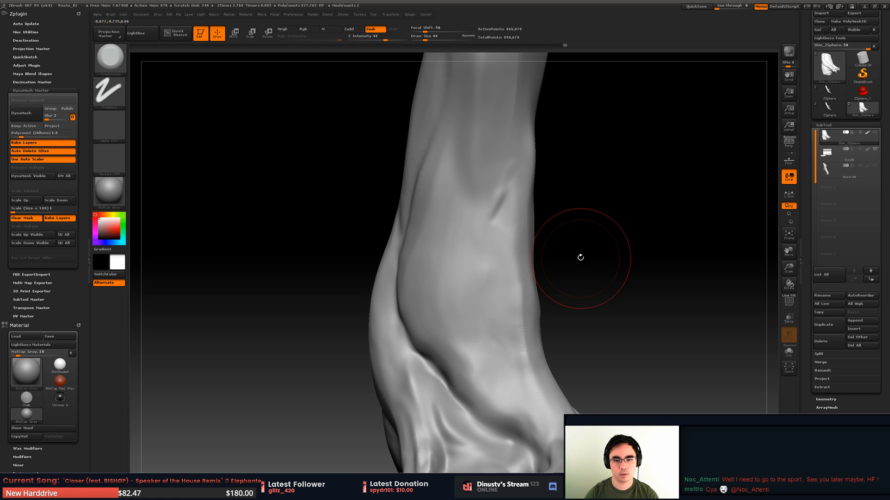
mouse_move(500, 236)
shift+mouse_down()
mouse_move(502, 203)
mouse_move(501, 227)
shift+mouse_up()
right_drag(556, 223, 557, 194)
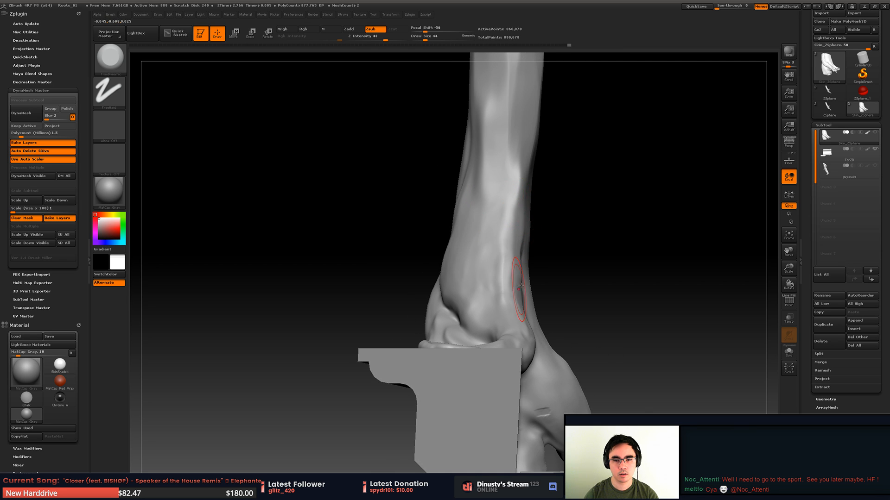
right_drag(520, 287, 508, 204)
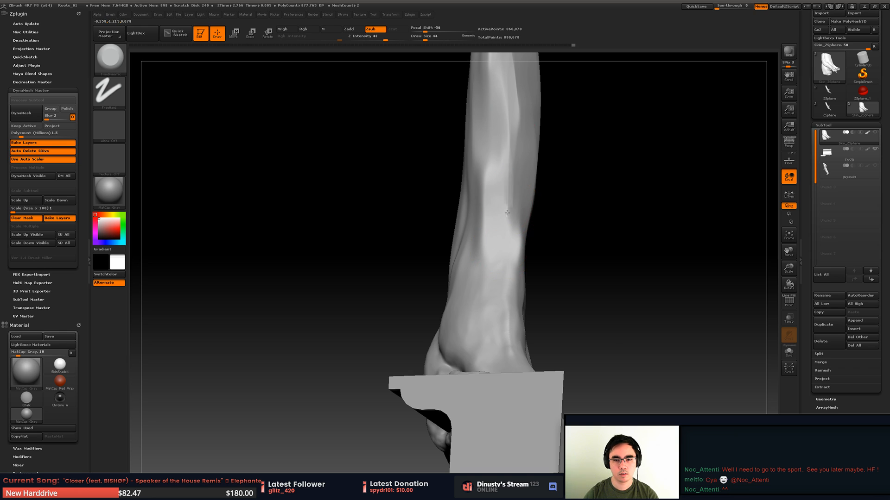
- Flatten the trunk's narrow face above the block and check its shape from several sides
mouse_move(507, 213)
mouse_down()
mouse_move(500, 150)
mouse_move(516, 171)
mouse_move(502, 168)
mouse_move(510, 179)
mouse_up()
mouse_move(559, 220)
right_down()
mouse_move(552, 259)
mouse_move(532, 267)
mouse_move(572, 272)
right_up()
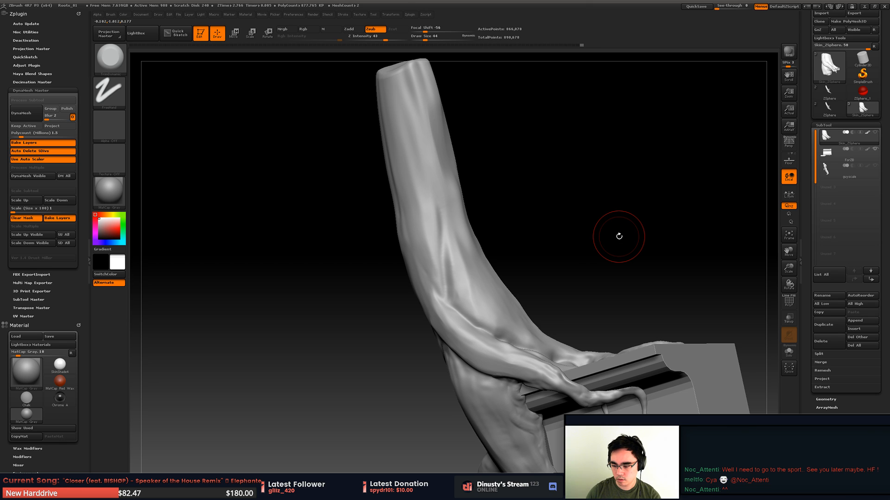
right_drag(598, 258, 569, 273)
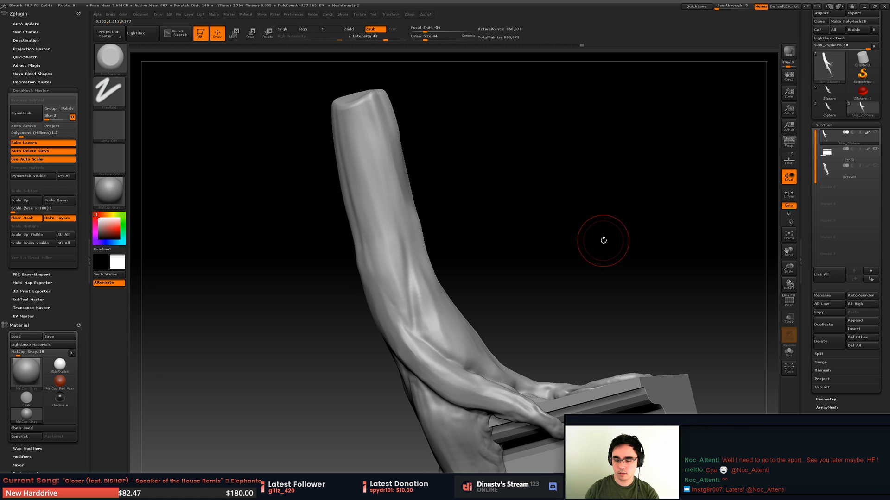
right_click(574, 268)
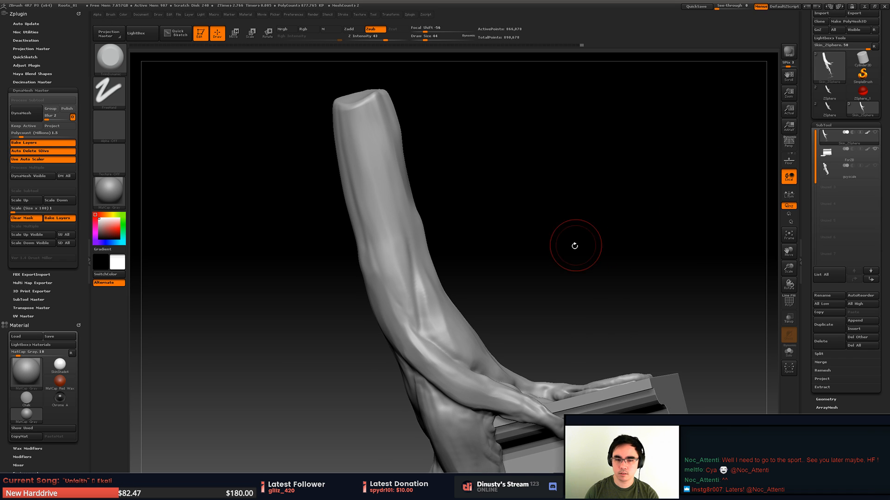
ctrl+right_drag(575, 246, 589, 254)
mouse_move(575, 275)
mouse_down()
mouse_move(556, 294)
mouse_move(528, 218)
mouse_move(514, 252)
mouse_move(526, 247)
mouse_move(530, 216)
mouse_move(513, 254)
mouse_move(476, 287)
mouse_up()
- Choose the Inflat brush and even out the thickness of the thin root lying on the block
mouse_move(573, 362)
mouse_down()
mouse_move(527, 305)
mouse_move(518, 191)
mouse_move(547, 258)
mouse_move(534, 260)
mouse_up()
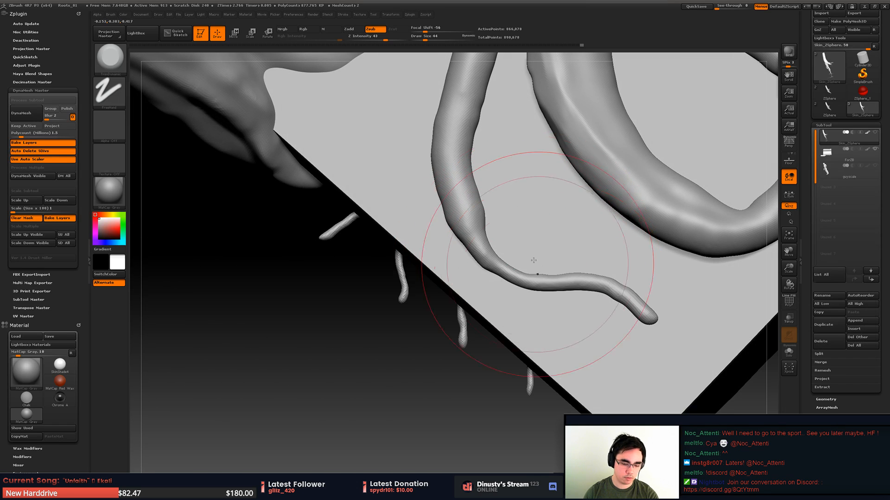
key(b)
click(530, 266)
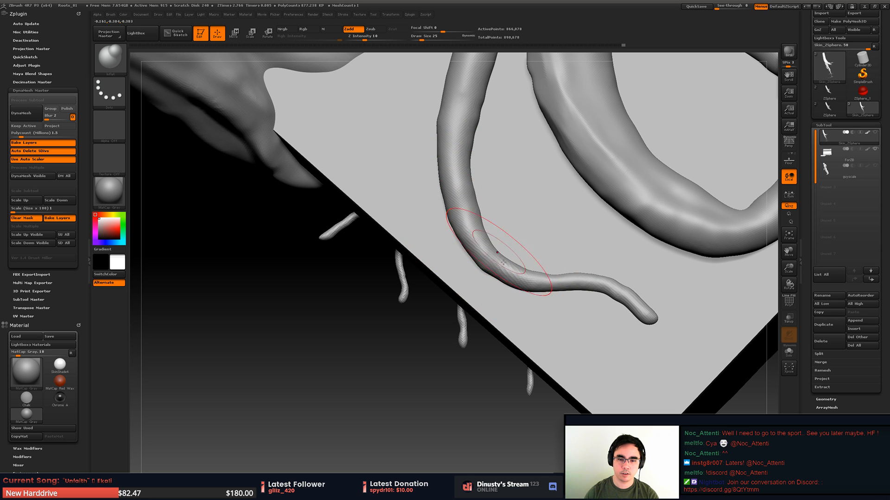
alt+drag(593, 240, 547, 225)
right_drag(547, 223, 524, 250)
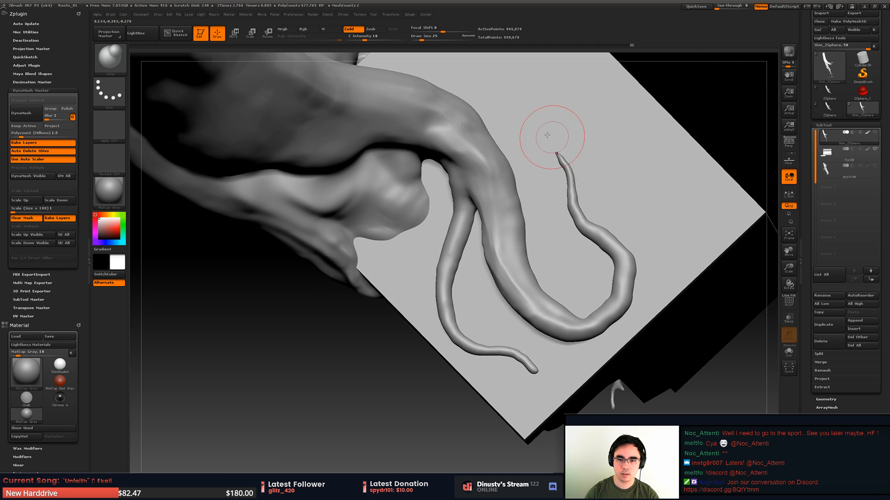
- Choose the TrimDynamic brush and flatten the root where it branches over the block
right_drag(548, 130, 503, 213)
mouse_move(540, 236)
right_down()
mouse_move(541, 218)
mouse_move(547, 231)
right_up()
ctrl+right_drag(547, 232, 599, 242)
key(b)
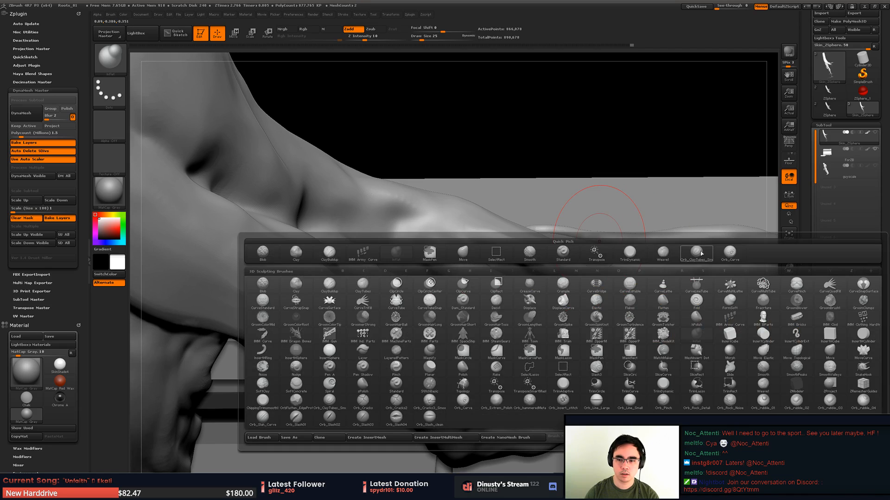
click(636, 260)
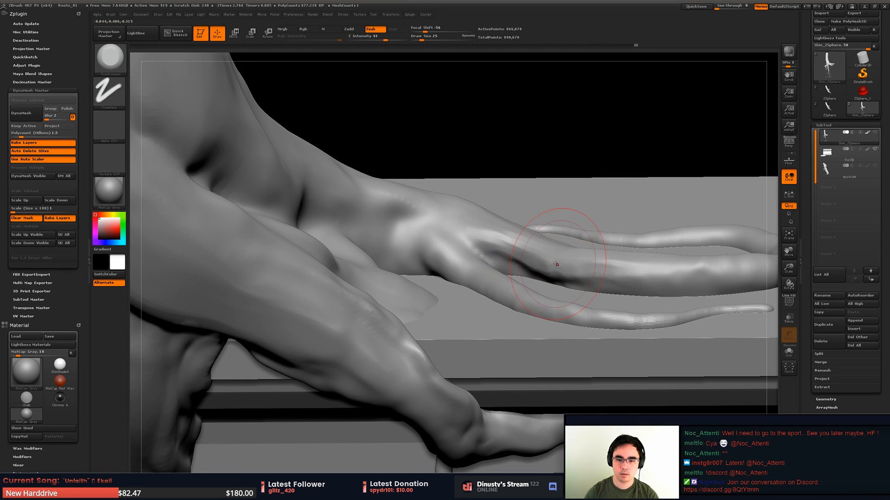
mouse_move(555, 264)
mouse_down()
mouse_move(577, 261)
mouse_move(556, 260)
mouse_up()
right_drag(586, 213, 568, 237)
mouse_move(568, 236)
ctrl+right_down()
mouse_move(436, 237)
mouse_move(452, 176)
ctrl+right_up()
right_drag(531, 227, 560, 181)
ctrl+right_drag(559, 181, 588, 273)
- Isolate the trunk section above the arched root and choose the Orb_Curve brush
ctrl+shift+drag(348, 116, 625, 380)
mouse_move(546, 301)
alt+right_down()
mouse_move(565, 315)
mouse_move(558, 348)
mouse_move(500, 324)
mouse_move(494, 340)
mouse_move(527, 268)
alt+right_up()
key(b)
click(700, 286)
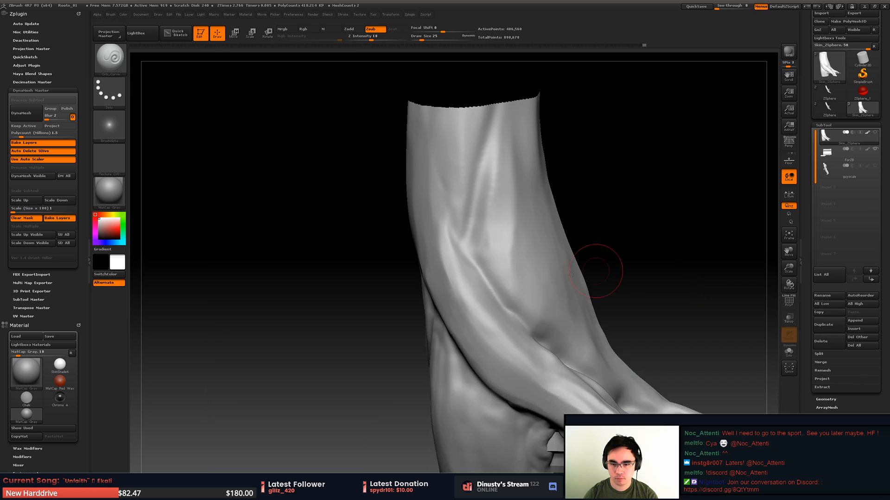
- Undo the last stroke, enlarge the brush, carve a groove along the arched root, and undo the extra stroke
key(ctrl+z)
key(s)
drag(502, 273, 508, 273)
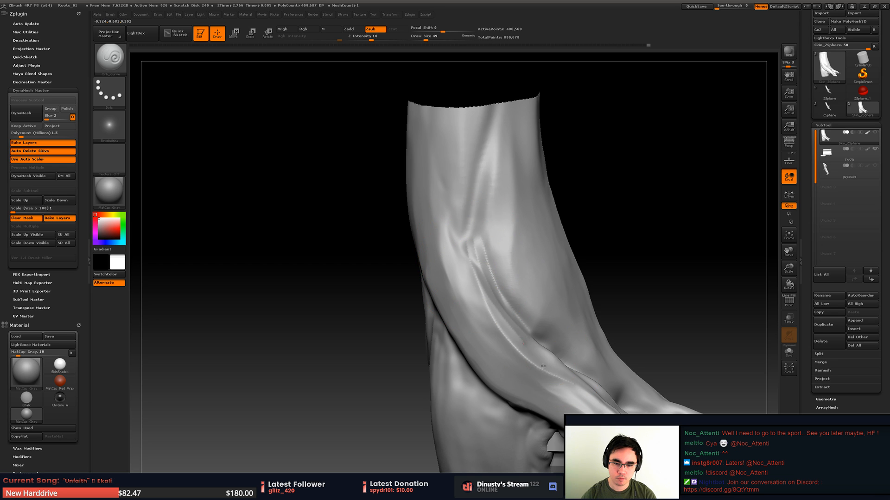
drag(534, 385, 515, 376)
key(ctrl+z)
- Set the draw size to 56, deepen the groove along the arched root, and smooth its edges
key(space)
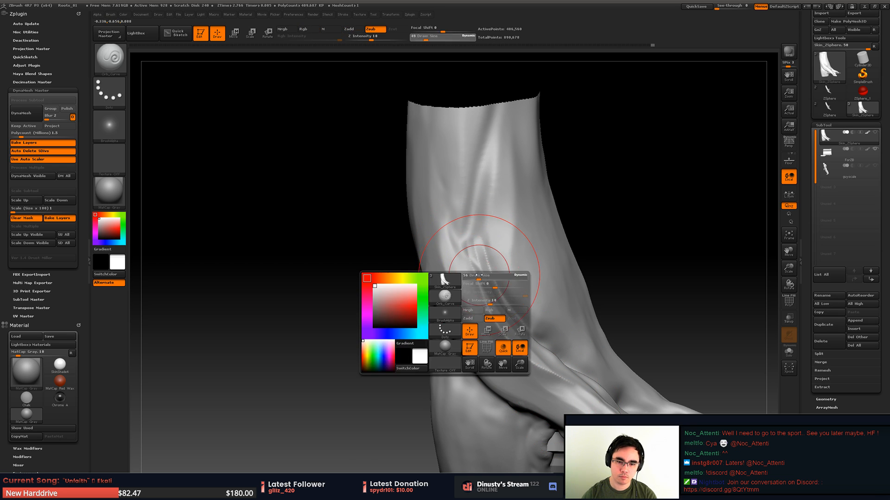
drag(471, 272, 474, 272)
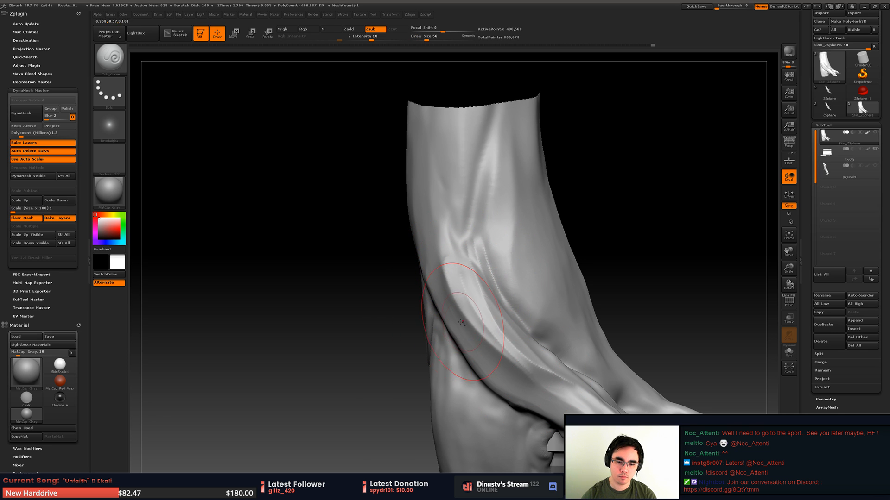
key(shift)
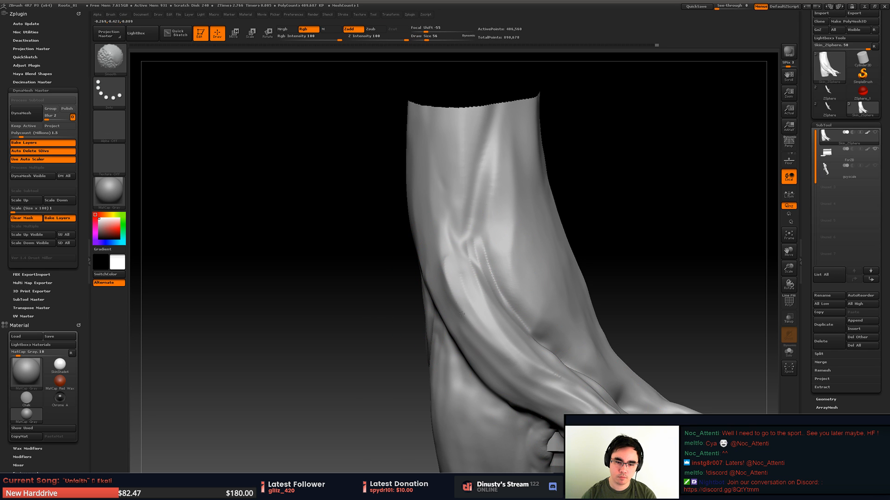
shift+drag(462, 314, 479, 281)
mouse_move(480, 279)
right_down()
mouse_move(509, 266)
mouse_move(494, 307)
right_up()
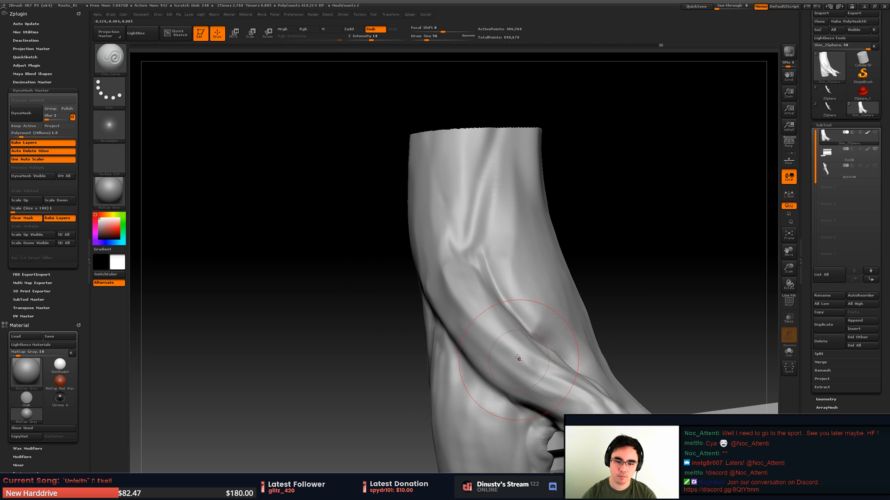
drag(518, 358, 569, 387)
mouse_move(541, 328)
right_down()
mouse_move(475, 359)
mouse_move(538, 373)
mouse_move(546, 323)
right_up()
key(shift)
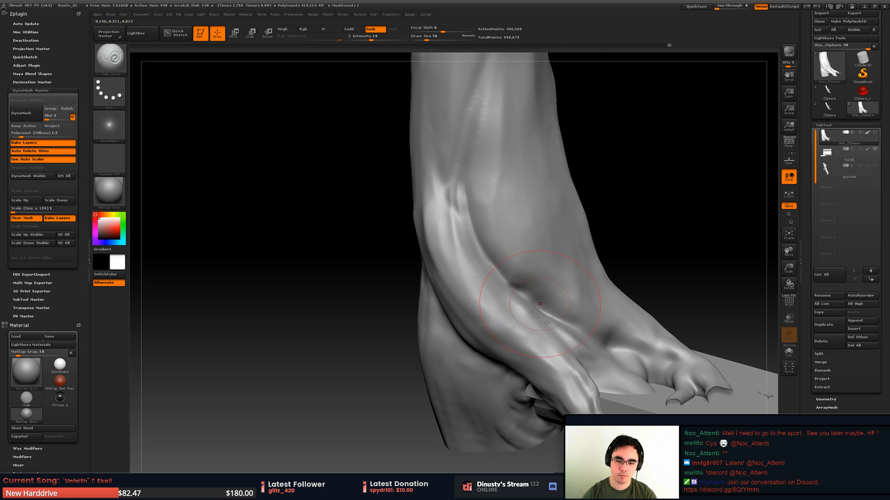
- Set the draw size to 35 and flatten the arched root towards the block with the TrimDynamic brush
key(s)
drag(575, 386, 572, 386)
key(v)
key(b)
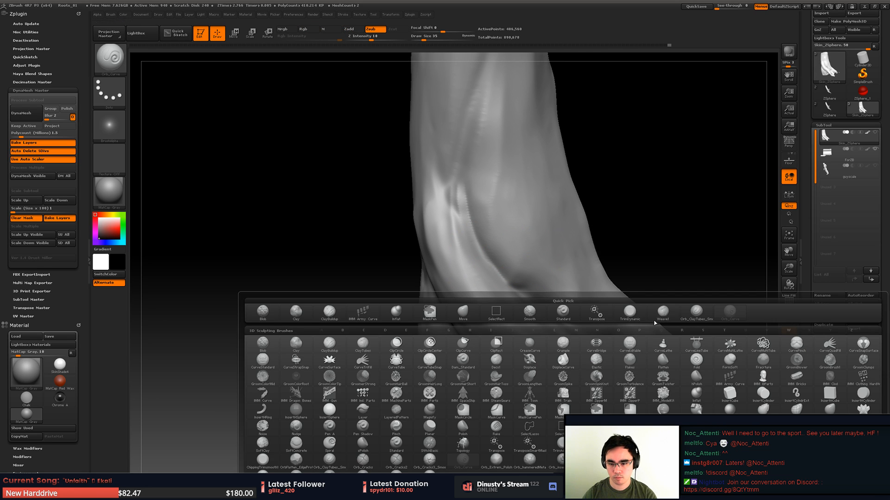
click(631, 315)
mouse_move(588, 389)
alt+right_down()
mouse_move(524, 291)
mouse_move(545, 322)
mouse_move(512, 301)
alt+right_up()
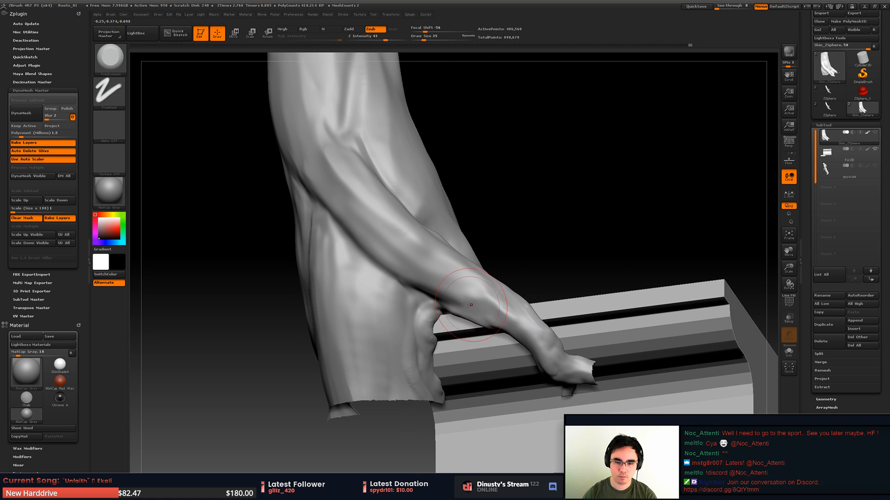
mouse_move(508, 310)
right_down()
mouse_move(566, 274)
mouse_move(578, 314)
mouse_move(566, 304)
mouse_move(558, 328)
mouse_move(559, 281)
right_up()
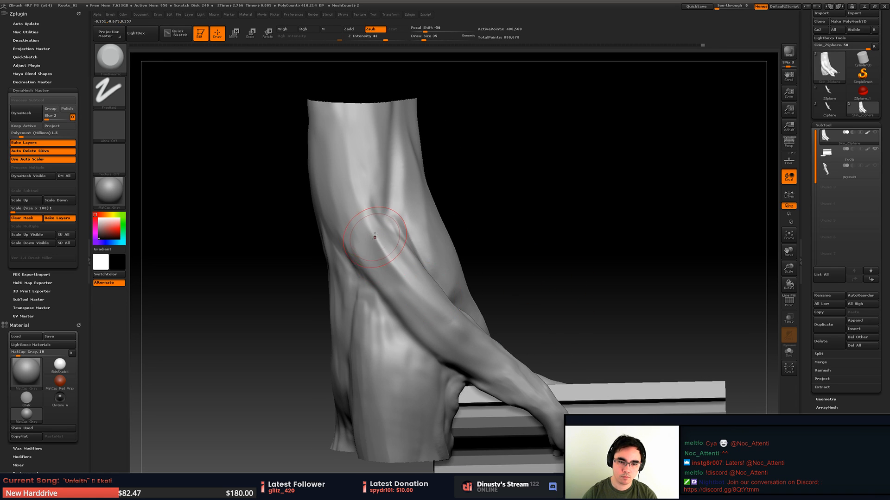
- Flatten the upper end of the arched root where it emerges from the trunk
drag(375, 236, 409, 282)
drag(375, 235, 410, 273)
mouse_move(412, 271)
right_down()
mouse_move(431, 244)
mouse_move(412, 285)
right_up()
mouse_move(383, 244)
alt+right_down()
mouse_move(418, 295)
mouse_move(431, 278)
mouse_move(464, 307)
mouse_move(390, 262)
alt+right_up()
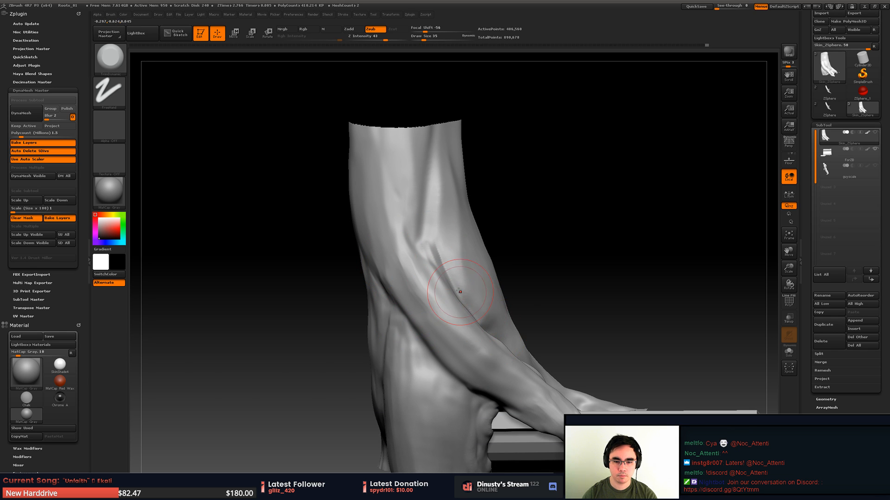
- Choose the Orb_Curve brush and carve the crease between the arched root and the trunk
key(b)
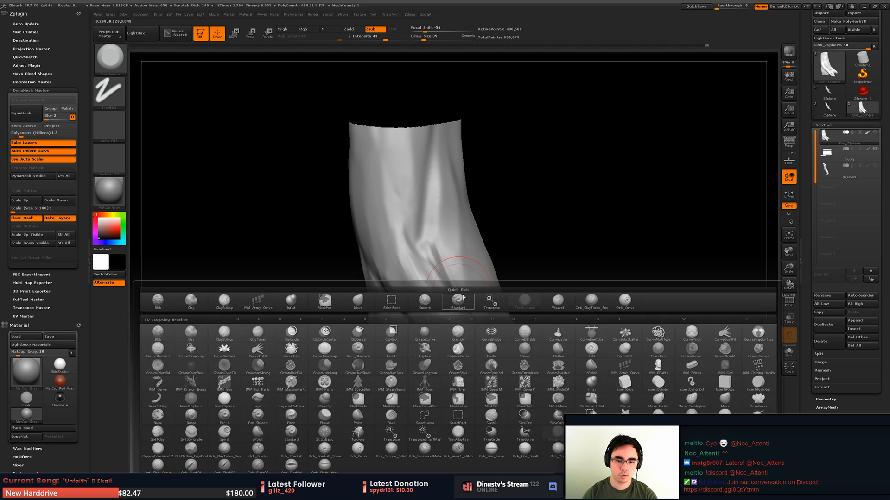
click(625, 302)
drag(439, 236, 457, 296)
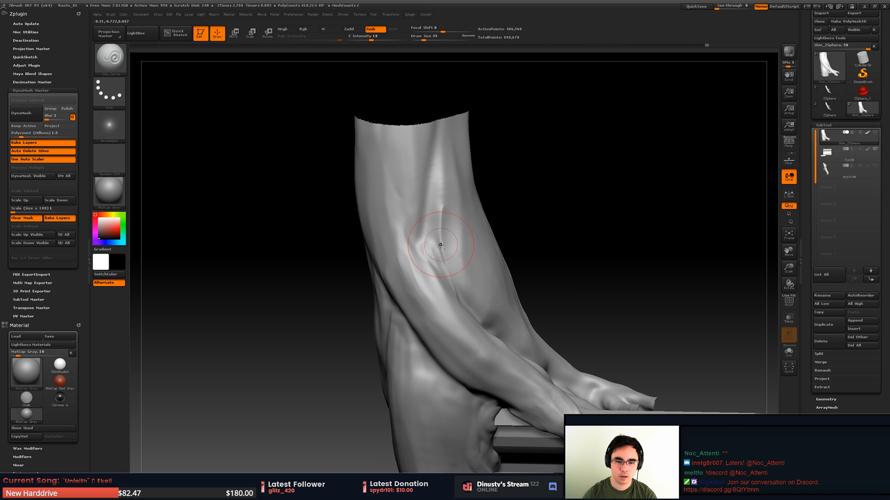
- Choose the Orb_ClayTubes brush and build up clay over the pinched crease at the arched root's upper end
key(b)
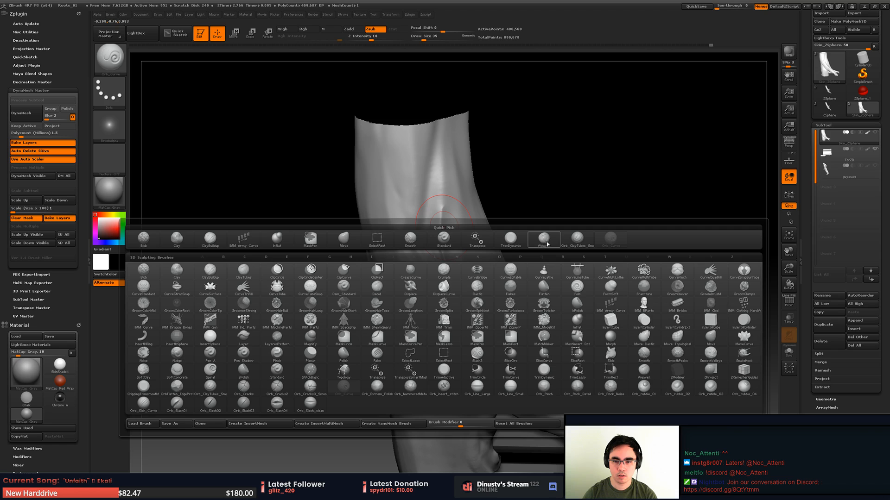
click(579, 244)
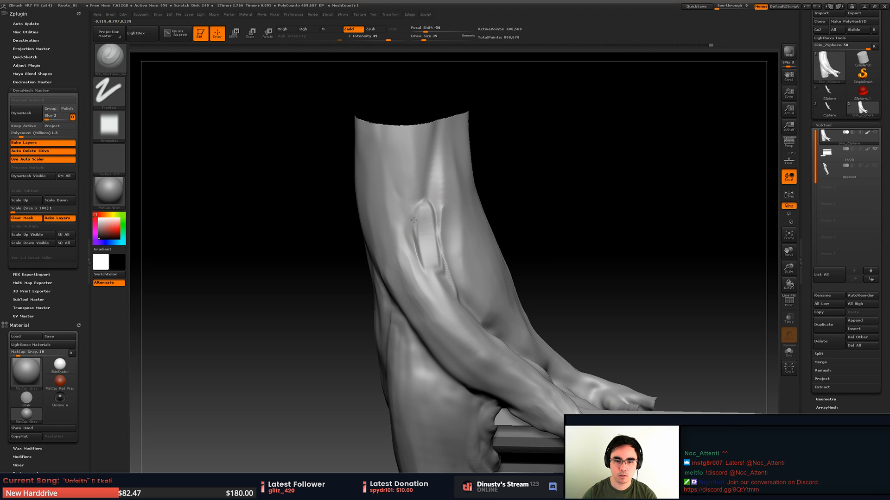
mouse_move(413, 219)
mouse_down()
mouse_move(445, 287)
mouse_move(449, 218)
mouse_move(437, 232)
mouse_move(444, 264)
mouse_move(434, 287)
mouse_move(452, 241)
mouse_move(450, 172)
mouse_move(430, 195)
mouse_move(431, 237)
mouse_up()
mouse_move(428, 223)
shift+mouse_down()
mouse_move(415, 224)
mouse_move(419, 236)
shift+mouse_up()
mouse_move(472, 217)
right_down()
mouse_move(431, 265)
mouse_move(441, 263)
right_up()
- Blend the added clay into the trunk and smooth the area above the arched root
key(space)
mouse_move(460, 271)
mouse_down()
mouse_move(453, 293)
mouse_move(453, 216)
mouse_move(448, 317)
mouse_move(434, 255)
mouse_up()
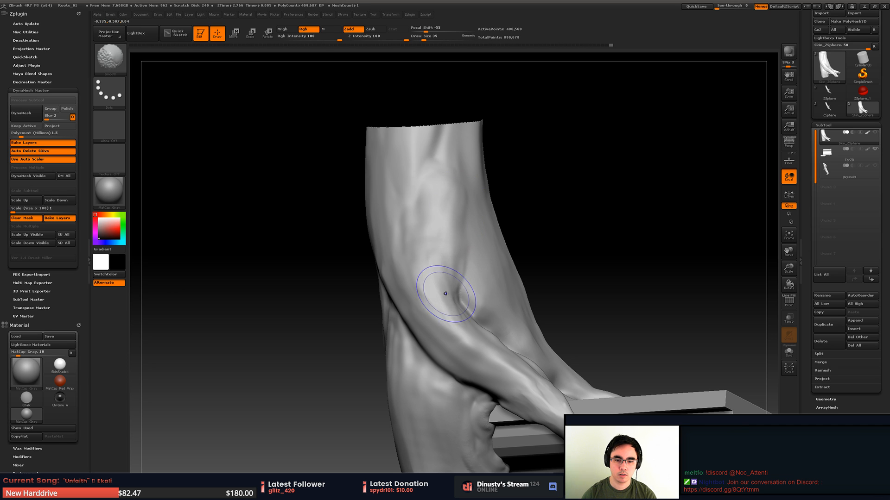
right_drag(447, 199, 453, 232)
- Enlarge the draw size and add clay strokes leading from the trunk into the arched root
key(space)
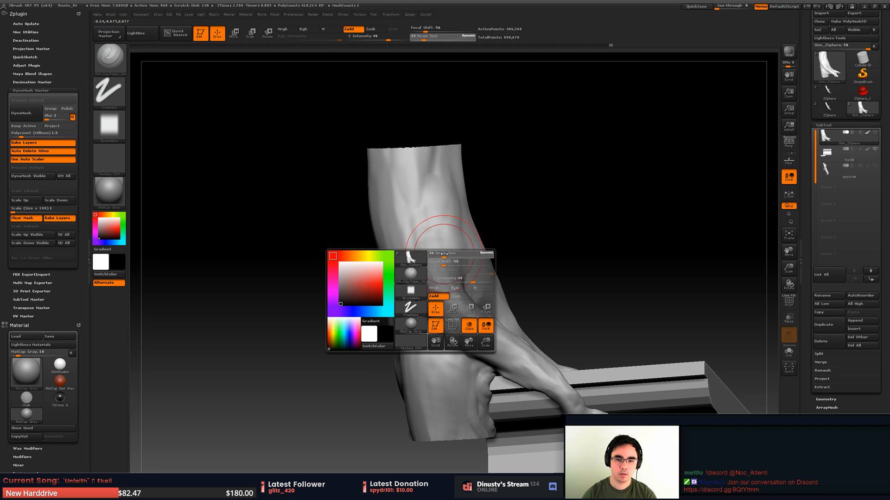
mouse_move(443, 253)
mouse_down()
mouse_move(451, 259)
mouse_move(417, 244)
mouse_up()
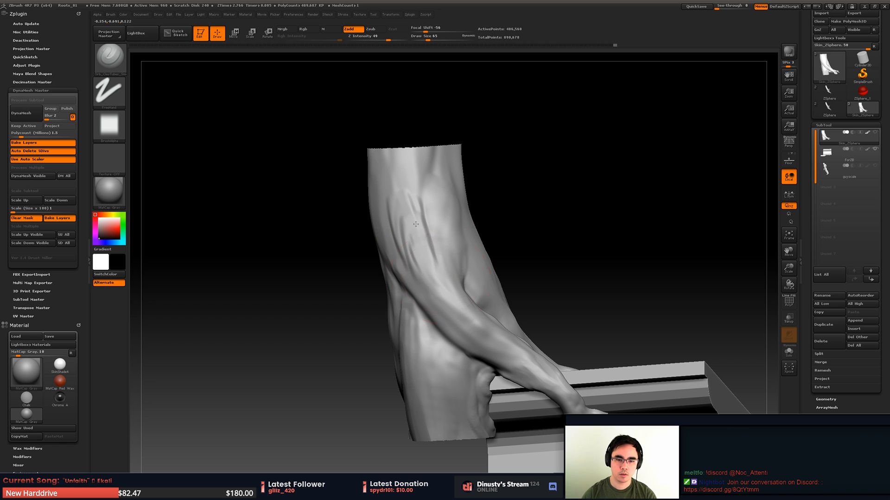
mouse_move(419, 214)
shift+mouse_down()
mouse_move(433, 211)
mouse_move(401, 181)
shift+mouse_up()
mouse_move(416, 231)
shift+mouse_down()
mouse_move(410, 213)
mouse_move(415, 244)
shift+mouse_up()
- Smooth the new clay strokes on the isolated trunk section
key(shift)
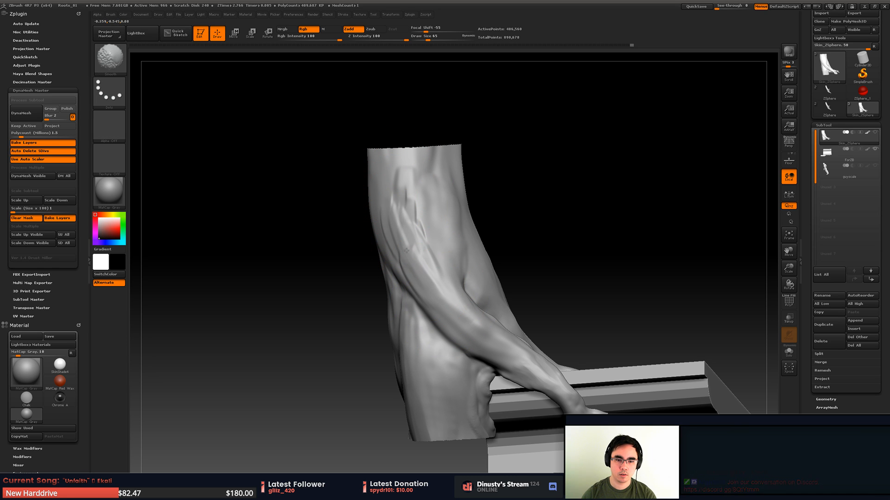
shift+drag(413, 193, 418, 209)
mouse_move(428, 218)
right_down()
mouse_move(474, 234)
mouse_move(452, 218)
mouse_move(422, 220)
mouse_move(480, 200)
right_up()
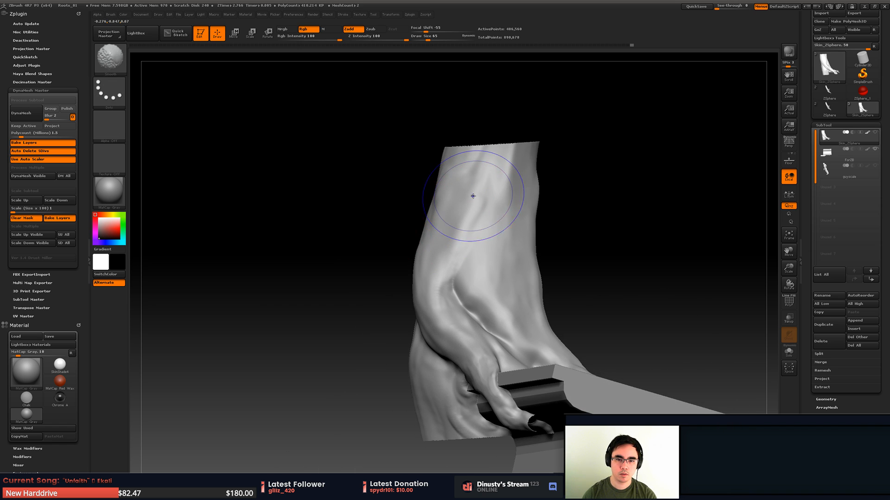
- Show the whole mesh again and build up clay along the trunk above the arched root, smoothing between strokes
ctrl+shift+click(599, 202)
right_drag(599, 203, 559, 242)
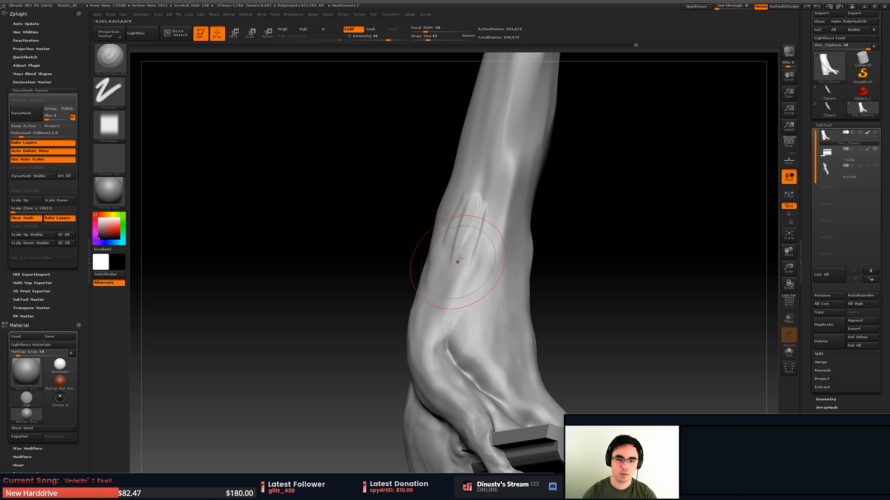
mouse_move(473, 264)
mouse_down()
mouse_move(456, 300)
mouse_move(471, 233)
mouse_up()
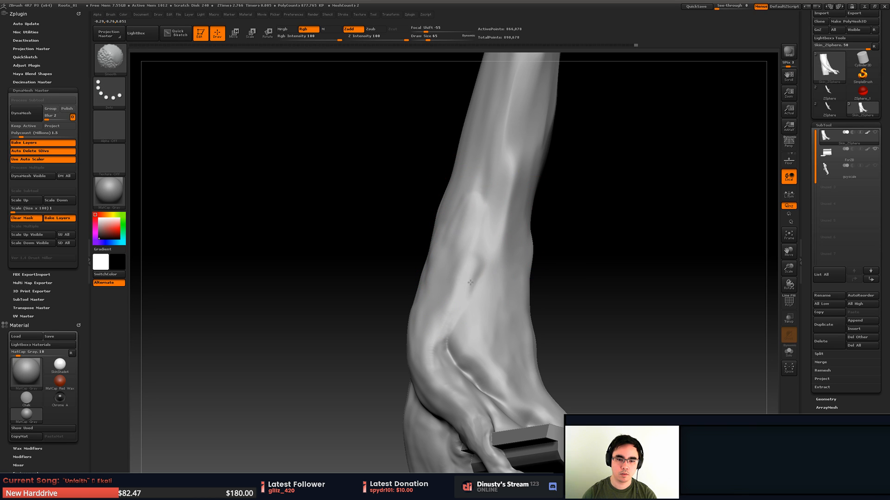
shift+drag(470, 282, 434, 298)
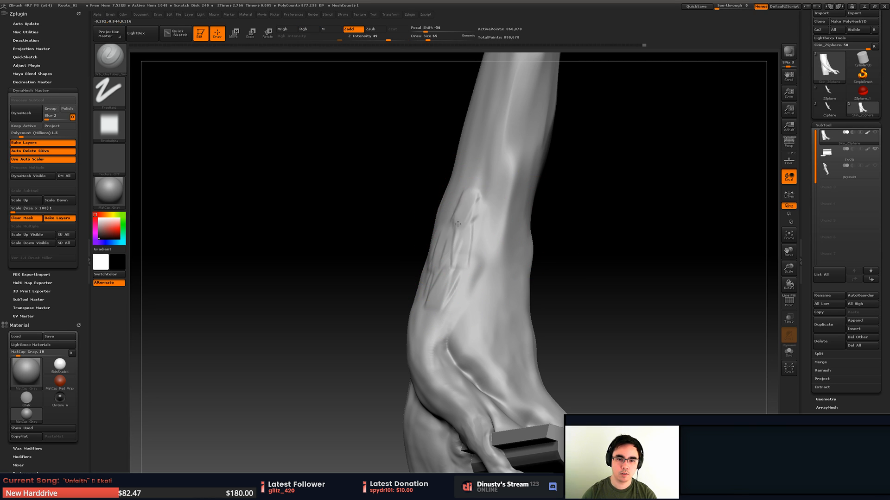
drag(477, 152, 458, 214)
- Smooth the raised clay ridge on the trunk's front above the arched root
right_drag(460, 216, 502, 225)
shift+drag(459, 289, 448, 270)
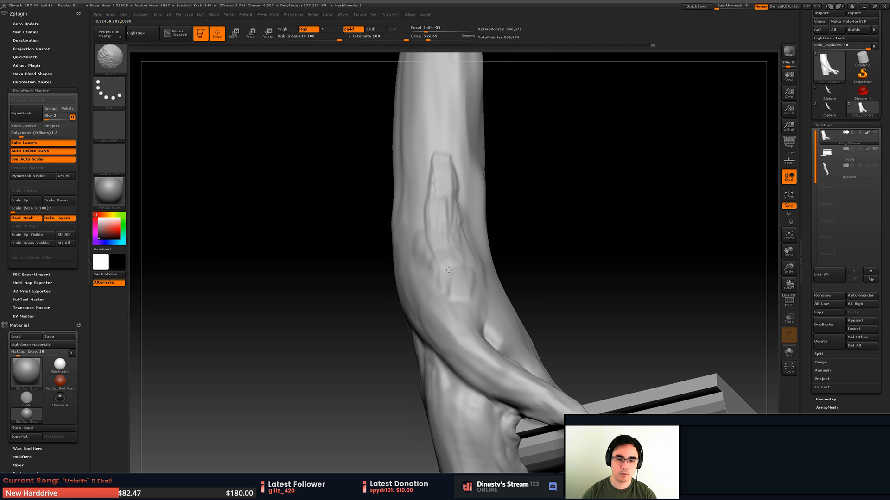
mouse_move(438, 155)
mouse_down()
mouse_move(425, 197)
mouse_move(438, 243)
mouse_up()
mouse_move(446, 182)
mouse_down()
mouse_move(443, 173)
mouse_move(432, 196)
mouse_up()
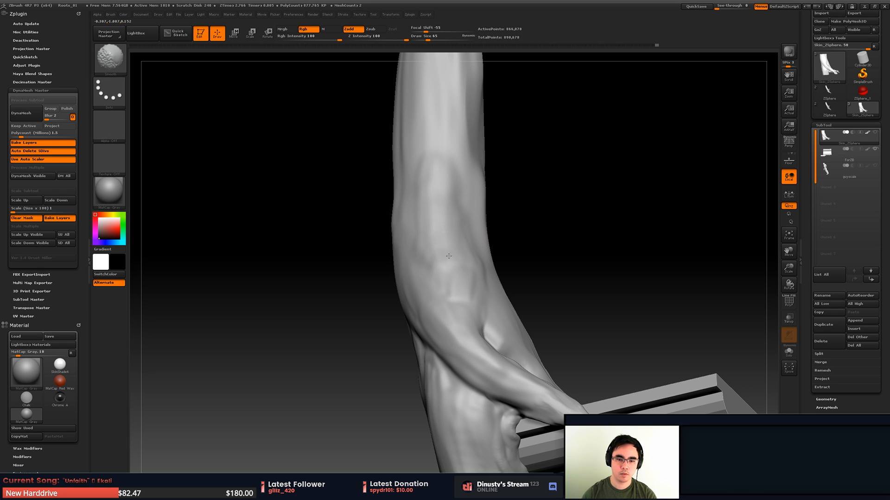
- Add clay strokes down the trunk's side above the root flare and smooth them into the surface
mouse_move(468, 296)
ctrl+right_down()
mouse_move(435, 255)
mouse_move(470, 218)
mouse_move(487, 225)
mouse_move(501, 211)
mouse_move(487, 248)
mouse_move(476, 224)
mouse_move(483, 187)
mouse_move(486, 227)
mouse_move(498, 241)
mouse_move(482, 223)
ctrl+right_up()
right_drag(416, 289, 423, 290)
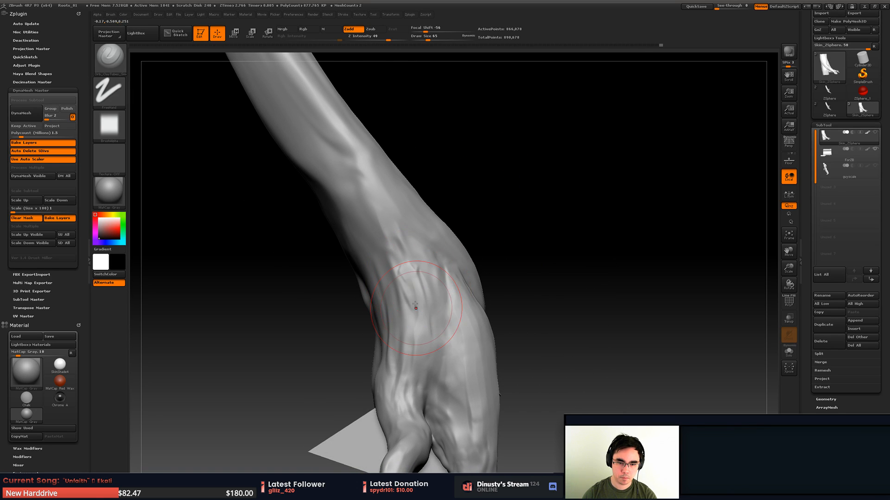
key(shift)
right_drag(426, 341, 405, 328)
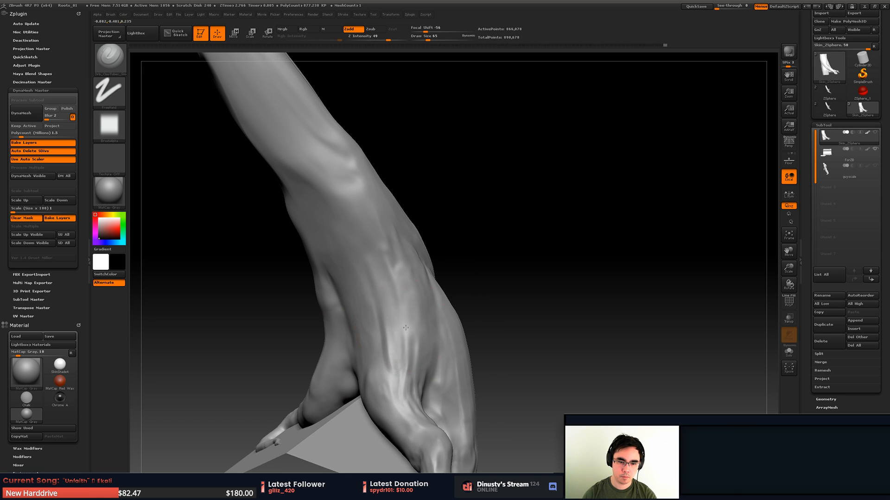
- Build up clay strokes down the trunk's front above the root flare and smooth them into the surface
key(shift)
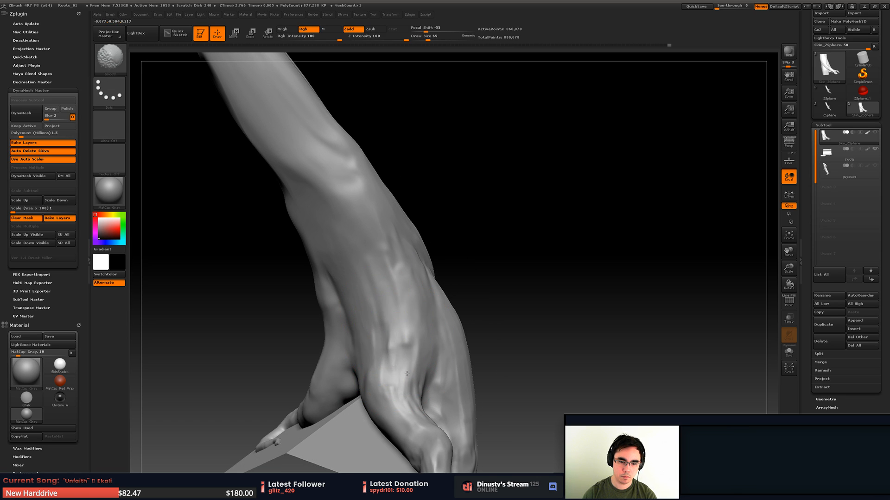
mouse_move(397, 366)
shift+mouse_down()
mouse_move(397, 338)
mouse_move(405, 364)
shift+mouse_up()
key(shift)
mouse_move(405, 363)
right_down()
mouse_move(343, 371)
mouse_move(350, 269)
mouse_move(384, 276)
right_up()
right_click(385, 277)
key(shift)
- Add clay to the hollow on the trunk's side facing the block and smooth it into the surrounding form
right_drag(371, 312, 408, 260)
shift+drag(420, 241, 424, 222)
mouse_move(456, 234)
right_down()
mouse_move(423, 231)
mouse_move(480, 211)
mouse_move(468, 190)
mouse_move(444, 241)
right_up()
mouse_move(445, 240)
shift+mouse_down()
mouse_move(450, 304)
mouse_move(460, 257)
shift+mouse_up()
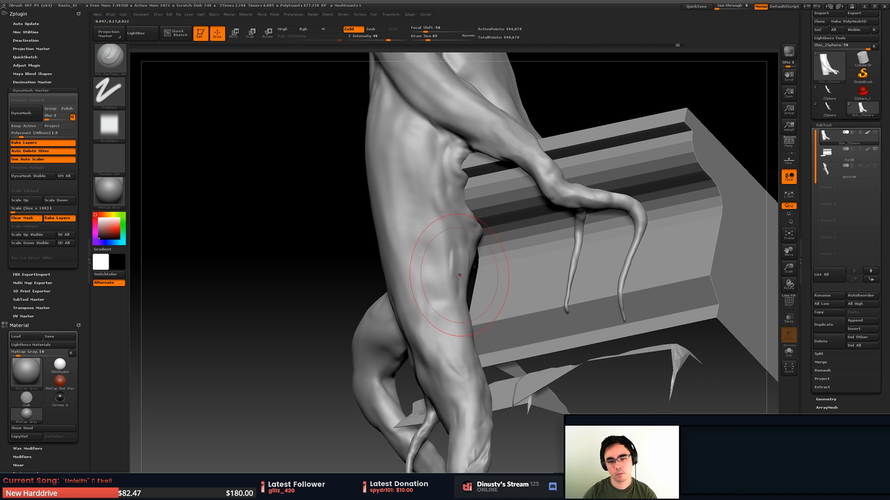
mouse_move(463, 297)
shift+mouse_down()
mouse_move(443, 275)
mouse_move(438, 306)
shift+mouse_up()
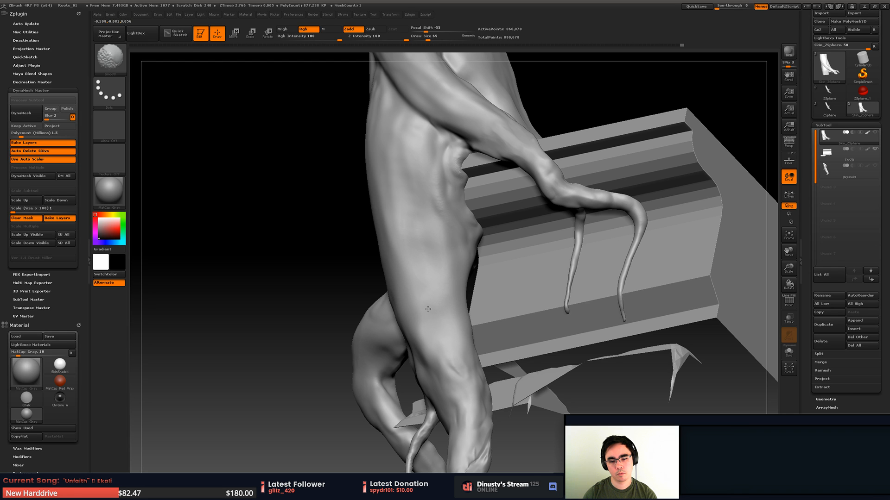
mouse_move(428, 309)
right_down()
mouse_move(440, 301)
mouse_move(428, 232)
mouse_move(456, 232)
mouse_move(448, 162)
mouse_move(431, 160)
mouse_move(440, 282)
mouse_move(475, 158)
mouse_move(498, 139)
mouse_move(484, 143)
right_up()
- Smooth the crease where the side root branches off the trunk over the block
mouse_move(484, 144)
alt+right_down()
mouse_move(479, 238)
mouse_move(457, 237)
mouse_move(465, 222)
alt+right_up()
mouse_move(466, 222)
ctrl+right_down()
mouse_move(467, 236)
mouse_move(477, 214)
ctrl+right_up()
key(b)
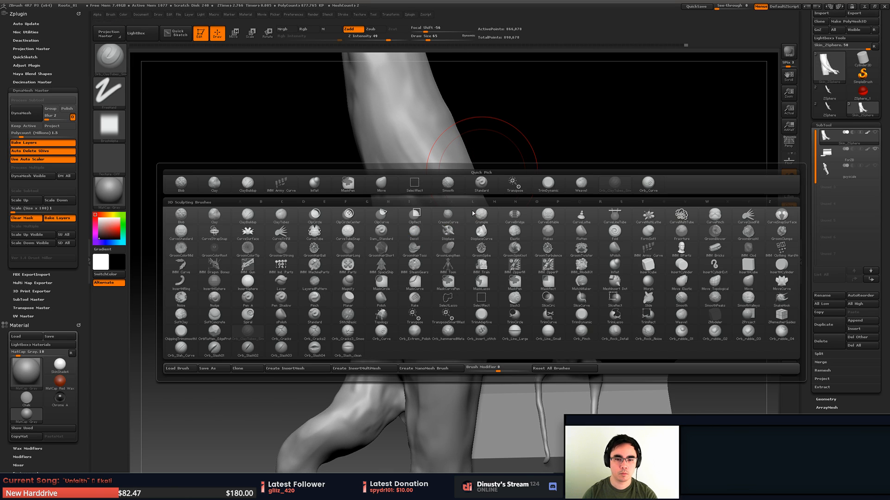
click(644, 189)
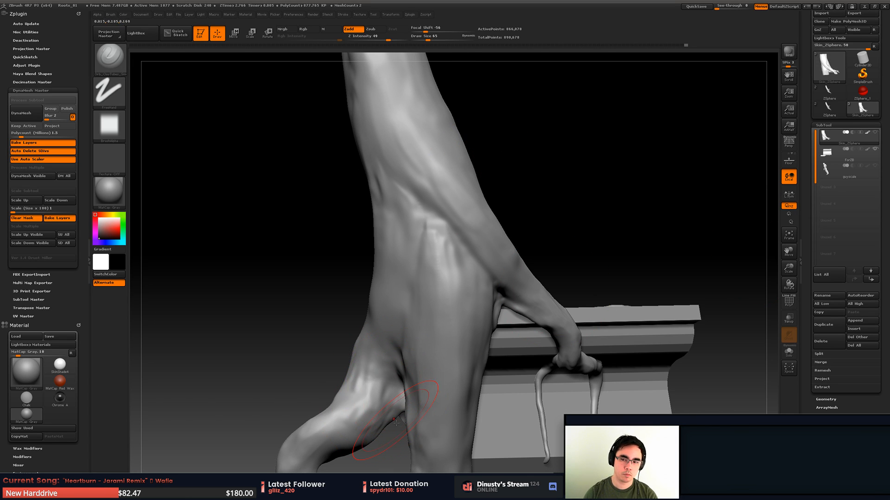
mouse_move(513, 285)
right_down()
mouse_move(493, 277)
mouse_move(513, 253)
mouse_move(477, 246)
mouse_move(490, 211)
mouse_move(489, 222)
mouse_move(528, 204)
mouse_move(537, 236)
mouse_move(575, 180)
right_up()
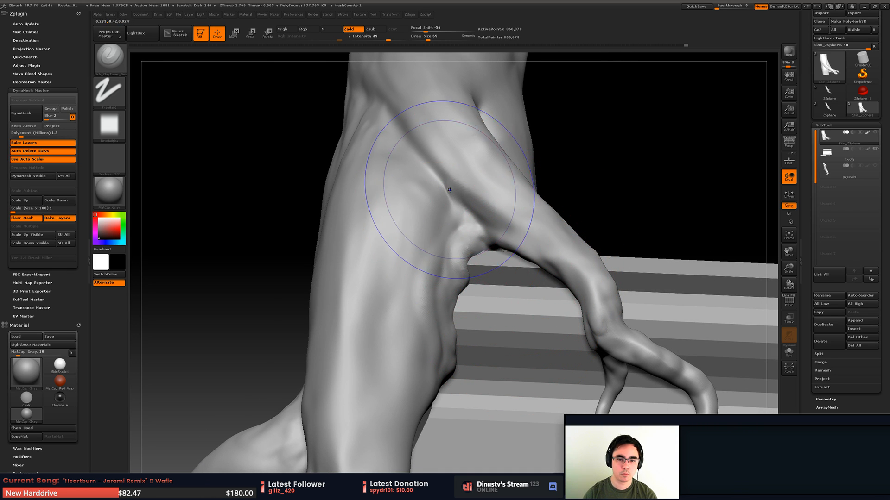
key(shift)
mouse_move(452, 178)
ctrl+right_down()
mouse_move(418, 220)
mouse_move(445, 178)
mouse_move(468, 199)
mouse_move(475, 263)
mouse_move(463, 327)
mouse_move(445, 278)
ctrl+right_up()
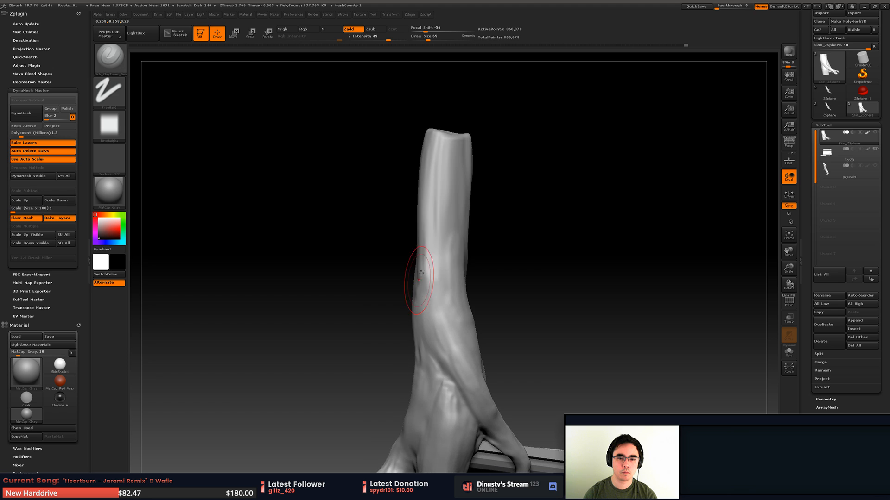
- Smooth the upper trunk just below its cut end
mouse_move(440, 250)
shift+mouse_down()
mouse_move(438, 184)
mouse_move(443, 211)
shift+mouse_up()
right_drag(459, 218, 442, 245)
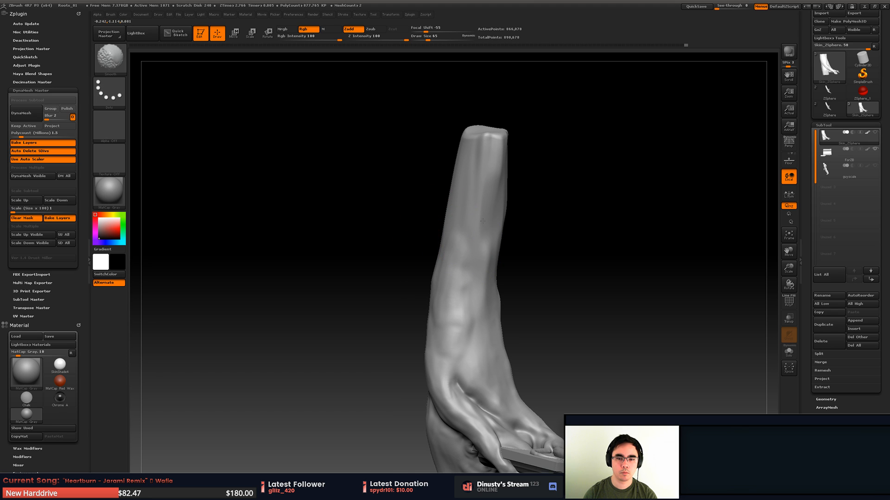
mouse_move(482, 221)
right_down()
mouse_move(476, 259)
mouse_move(462, 233)
right_up()
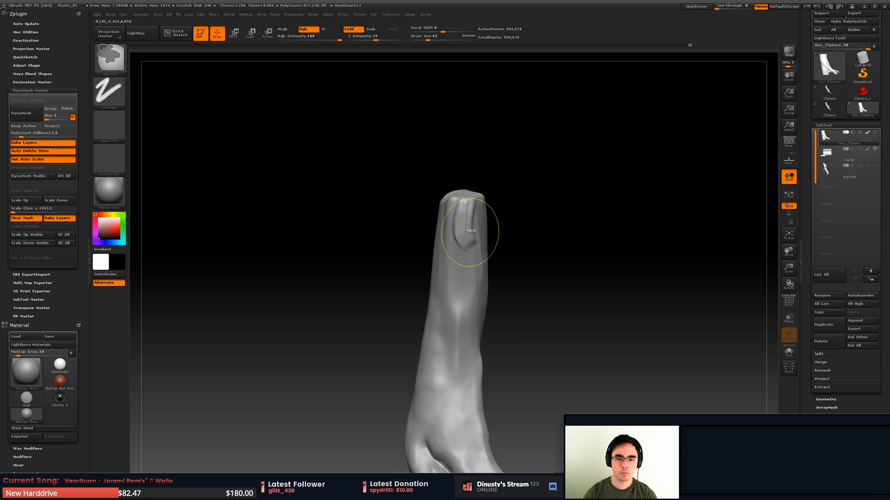
- Switch to the TrimDynamic brush and flatten the ridges near the trunk's cut end
key(b)
click(566, 248)
key(b)
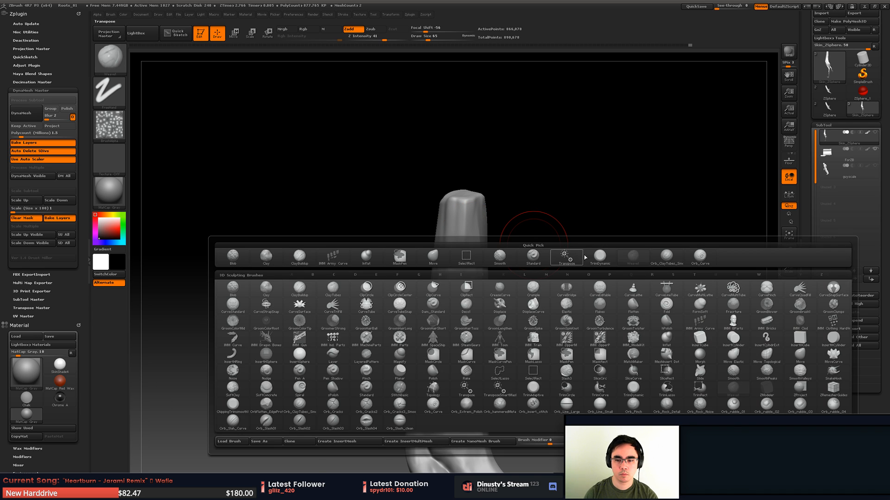
click(595, 267)
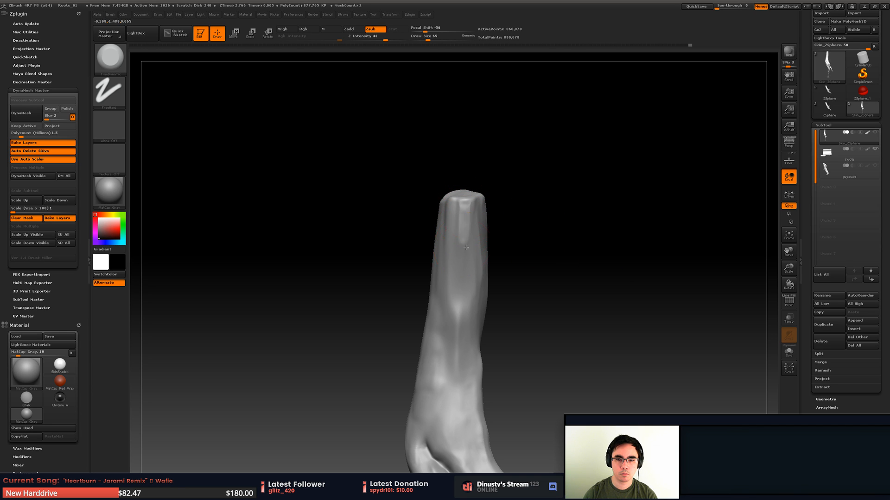
key(shift)
mouse_move(510, 230)
alt+mouse_down()
mouse_move(479, 206)
mouse_move(498, 227)
mouse_move(502, 212)
mouse_move(512, 233)
mouse_move(546, 206)
alt+mouse_up()
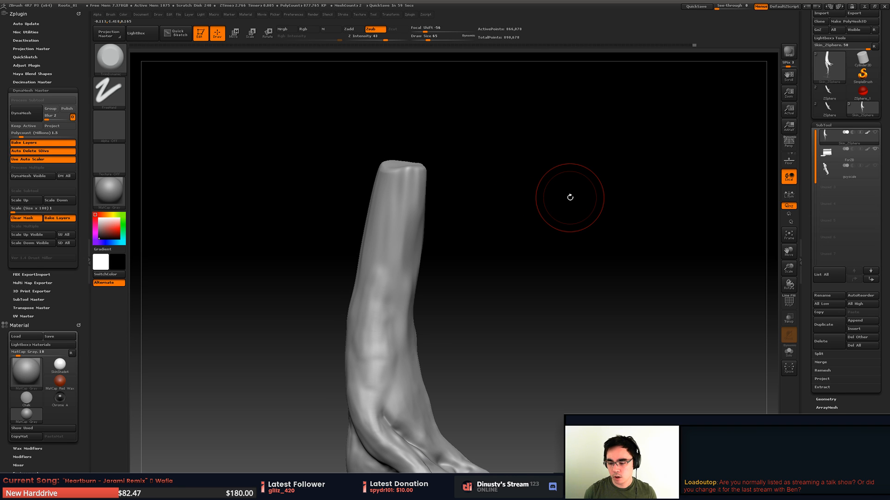
- Flatten the long ridge down the middle of the upper trunk and smooth the flattened area
mouse_move(486, 308)
mouse_down()
mouse_move(406, 218)
mouse_move(419, 243)
mouse_up()
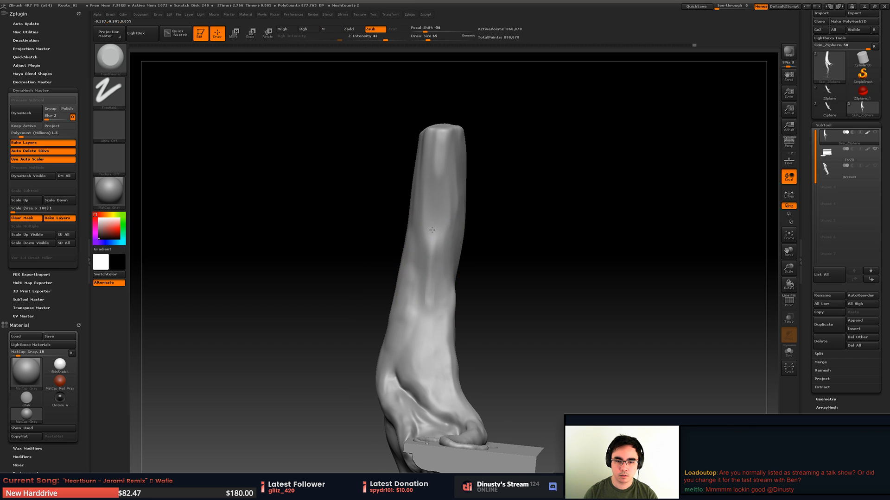
key(shift)
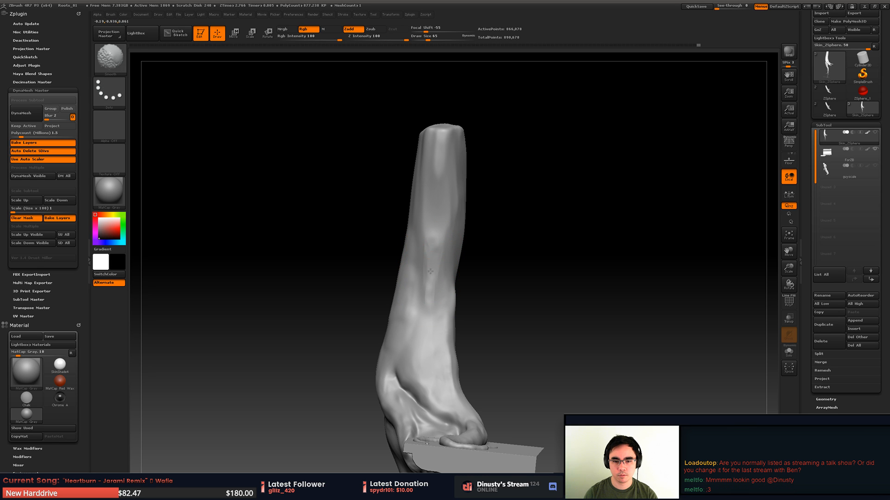
shift+drag(436, 254, 429, 303)
mouse_move(507, 269)
mouse_down()
mouse_move(463, 230)
mouse_move(464, 199)
mouse_move(438, 203)
mouse_move(433, 183)
mouse_move(452, 204)
mouse_move(464, 196)
mouse_move(457, 218)
mouse_up()
ctrl+right_drag(447, 219, 447, 230)
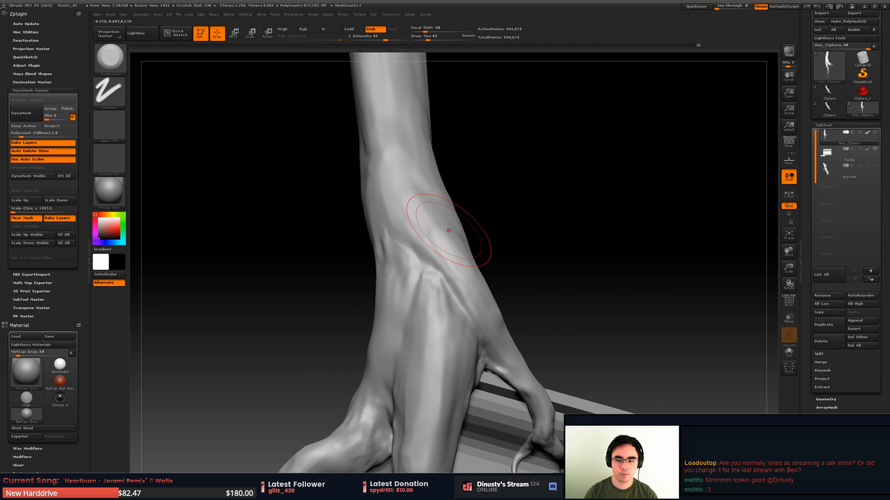
- Switch to the Orb_ClayTubes brush and lay clay strokes over the bumpy hollow where the trunk forks
key(b)
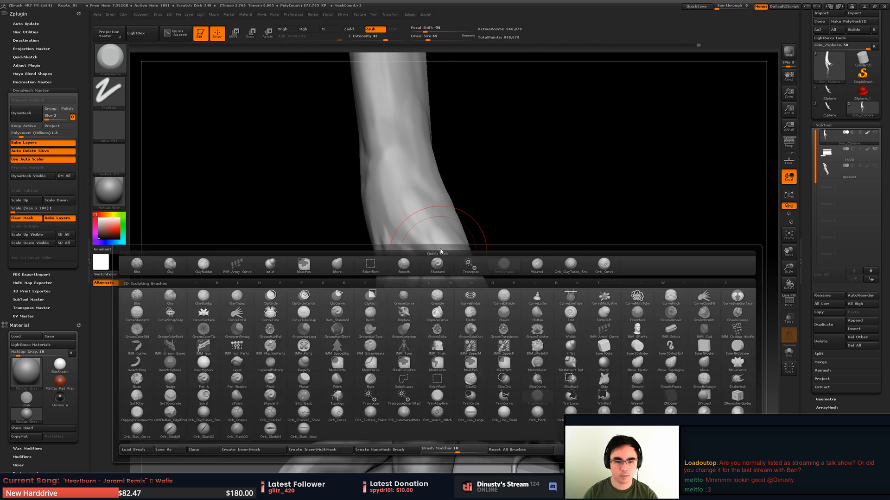
click(575, 268)
right_drag(435, 233, 419, 307)
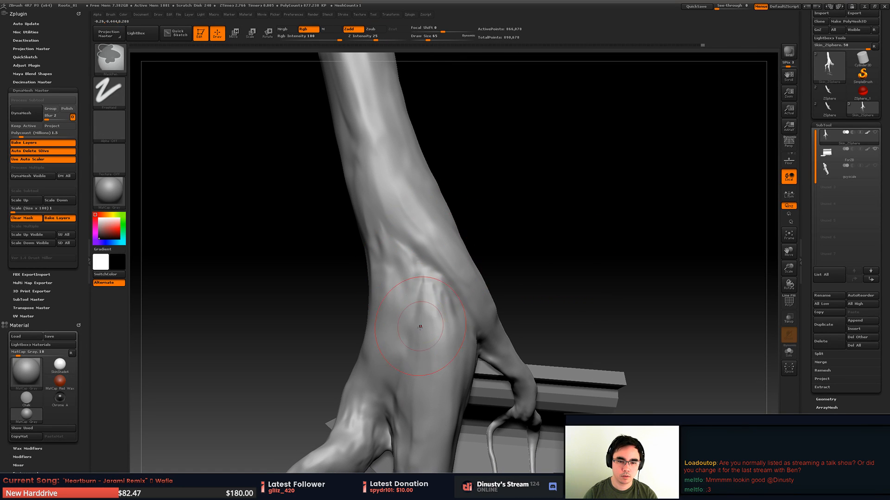
mouse_move(404, 259)
mouse_down()
mouse_move(418, 303)
mouse_move(417, 295)
mouse_up()
drag(411, 259, 434, 308)
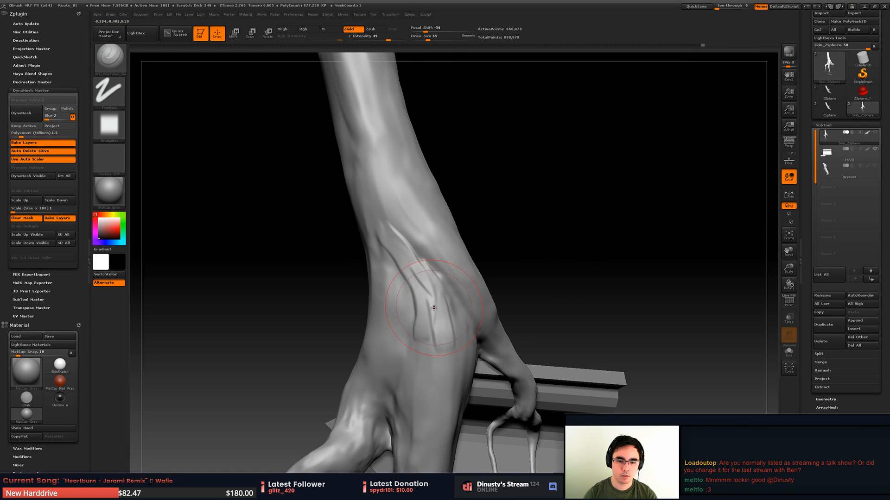
- Smooth the fresh clay strokes at the trunk's fork into the surrounding surface
key(shift)
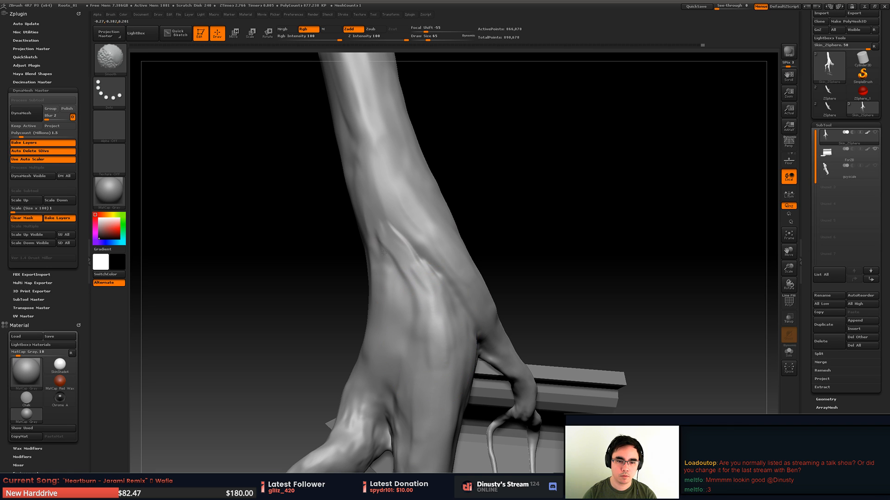
mouse_move(406, 286)
shift+mouse_down()
mouse_move(402, 264)
mouse_move(408, 327)
mouse_move(412, 311)
shift+mouse_up()
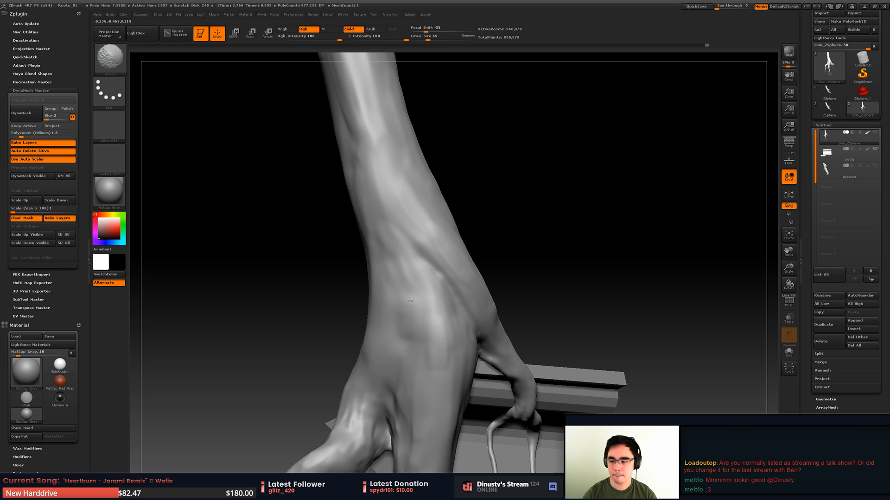
mouse_move(403, 308)
right_down()
mouse_move(410, 301)
mouse_move(394, 319)
mouse_move(417, 301)
right_up()
drag(422, 310, 440, 344)
- Build up and smooth the trunk's front below the fork, down toward the central root
key(shift)
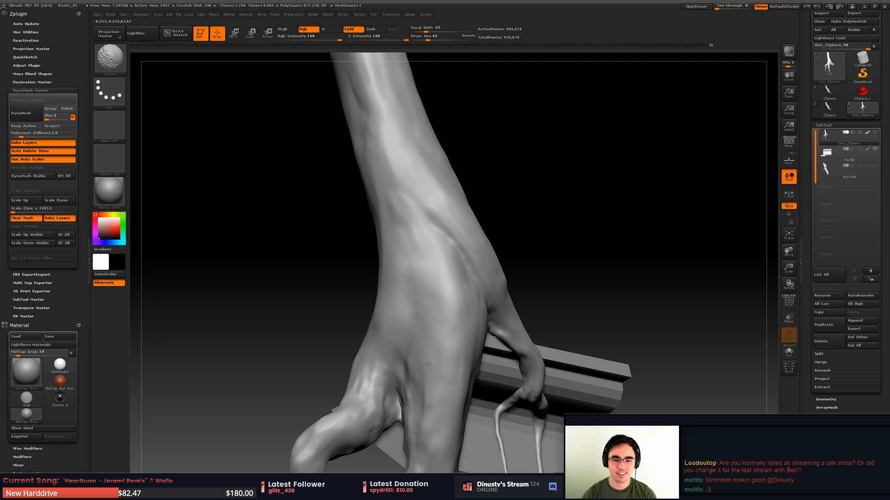
mouse_move(428, 364)
right_down()
mouse_move(459, 180)
mouse_move(428, 278)
right_up()
drag(416, 317, 430, 354)
key(shift)
mouse_move(427, 322)
alt+right_down()
mouse_move(447, 290)
mouse_move(449, 299)
alt+right_up()
- Add clay to the groove between the central root and the arched root and smooth the transition
drag(434, 277, 437, 219)
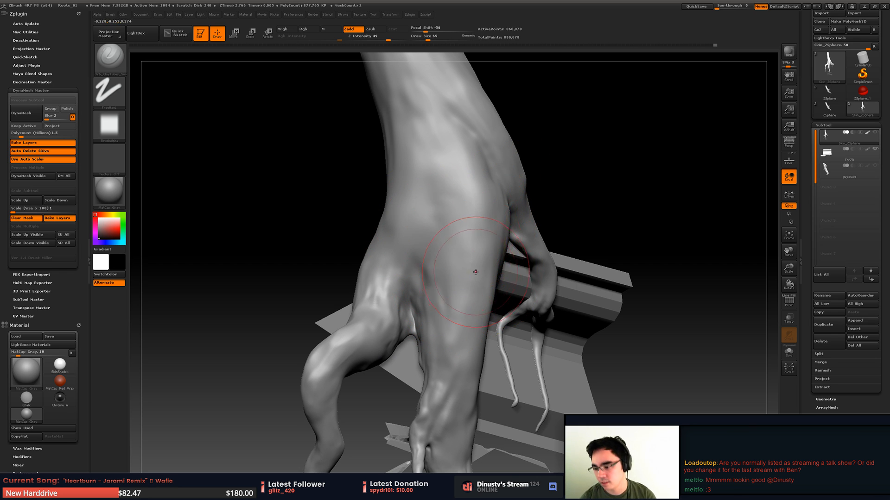
mouse_move(479, 272)
alt+right_down()
mouse_move(494, 268)
mouse_move(468, 280)
alt+right_up()
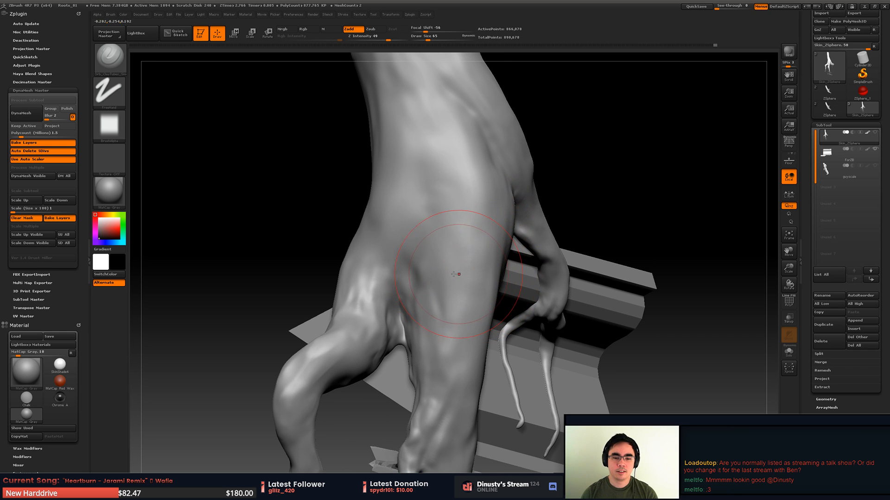
drag(409, 288, 415, 273)
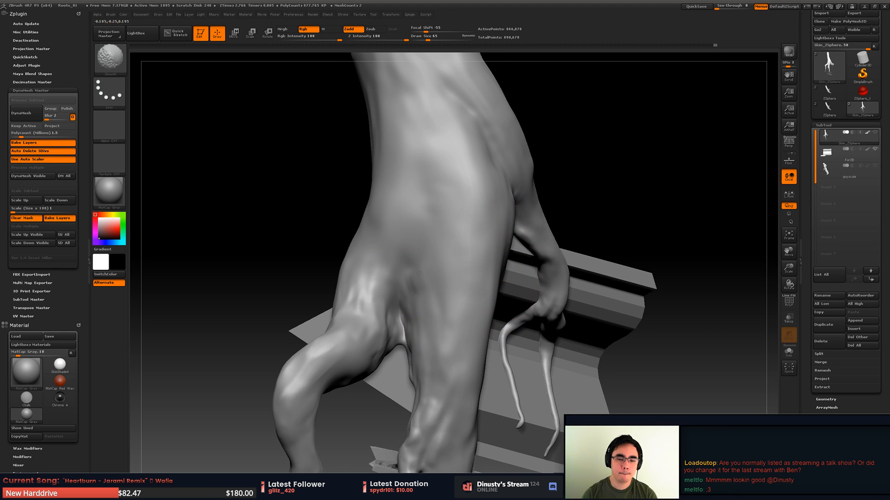
drag(443, 339, 441, 294)
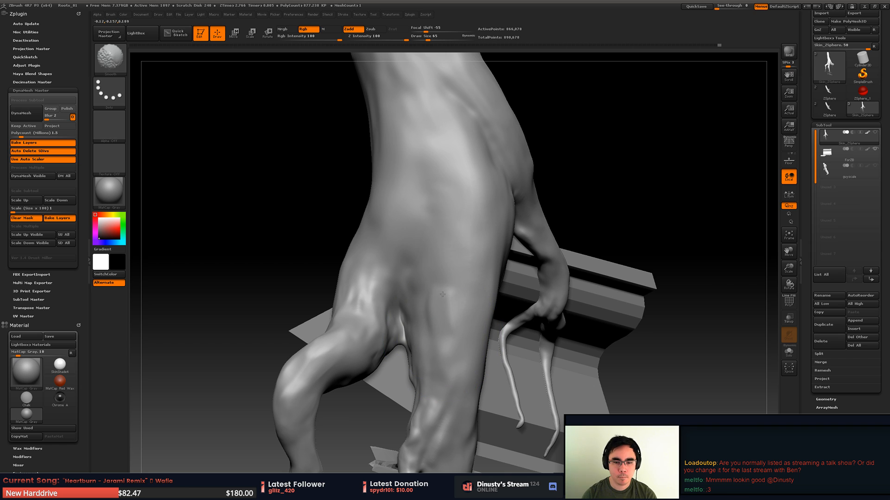
mouse_move(416, 290)
right_down()
mouse_move(396, 294)
mouse_move(394, 262)
mouse_move(413, 270)
mouse_move(452, 261)
mouse_move(407, 248)
mouse_move(447, 248)
right_up()
key(b)
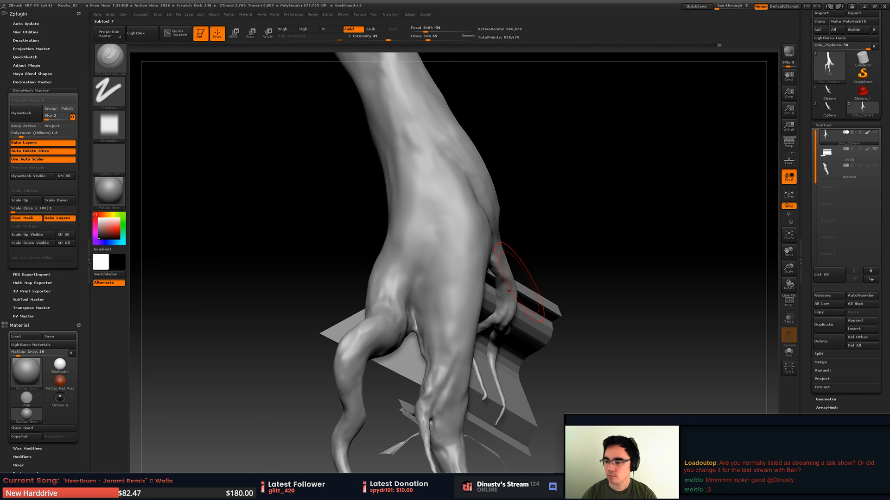
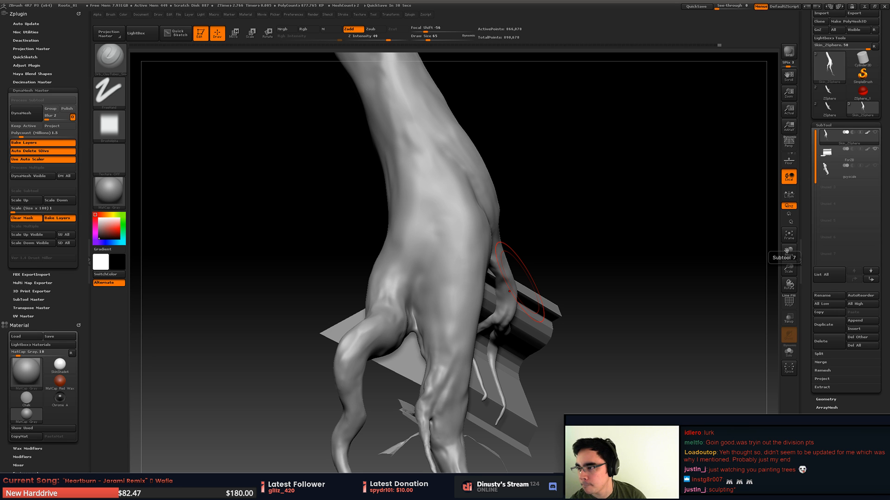
- Paint a mask of thin branching lines with draw size 2 along the crease and crotch where the arched root leaves the trunk
mouse_move(372, 211)
mouse_down()
mouse_move(448, 211)
mouse_move(545, 181)
mouse_move(454, 207)
mouse_up()
mouse_move(454, 207)
right_down()
mouse_move(447, 197)
mouse_move(452, 241)
mouse_move(433, 277)
right_up()
key(space)
drag(466, 231, 452, 232)
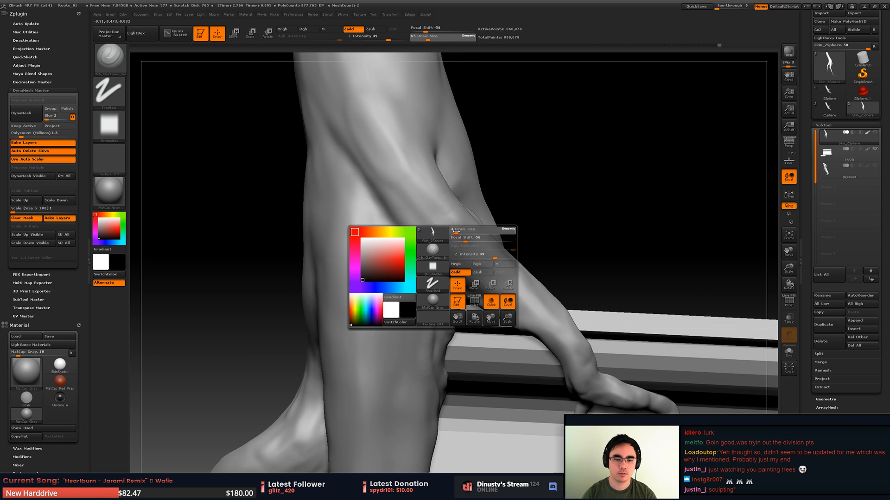
mouse_move(453, 249)
right_down()
mouse_move(424, 221)
mouse_move(350, 231)
right_up()
key(ctrl)
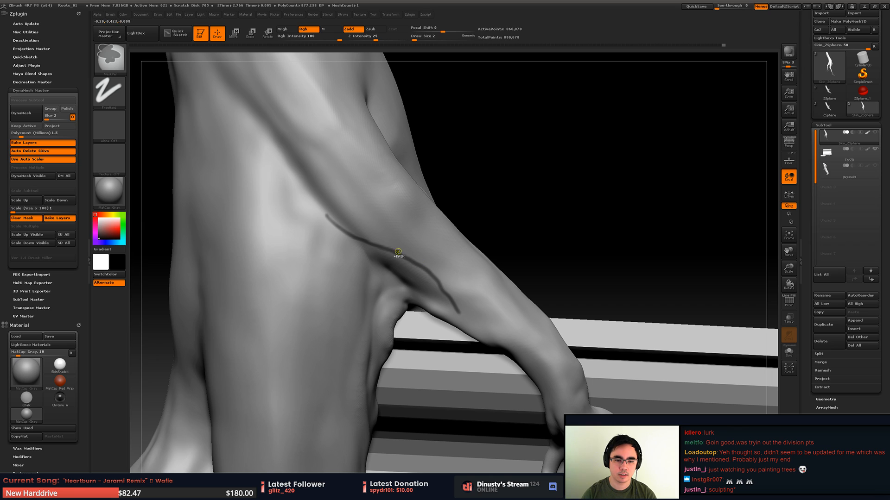
ctrl+drag(442, 278, 506, 310)
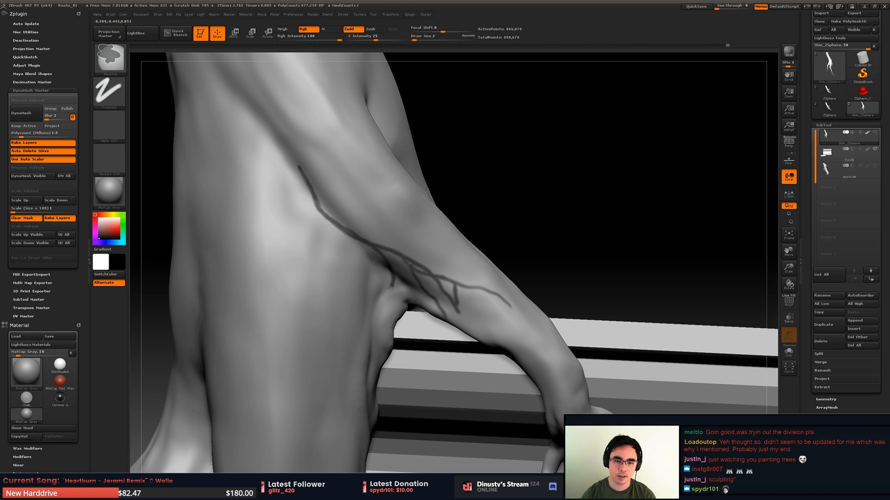
ctrl+drag(392, 288, 380, 330)
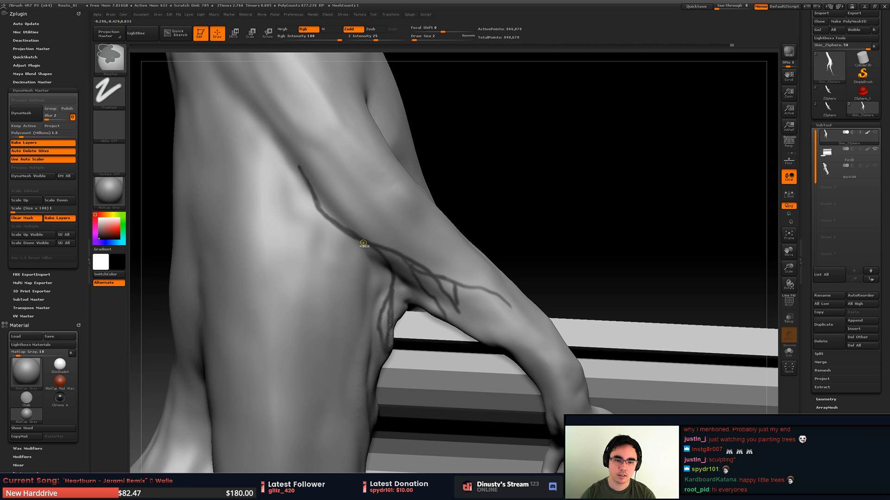
- Invert the mask, raise the branching lines with the Inflate deformation and clear the mask
ctrl+click(560, 194)
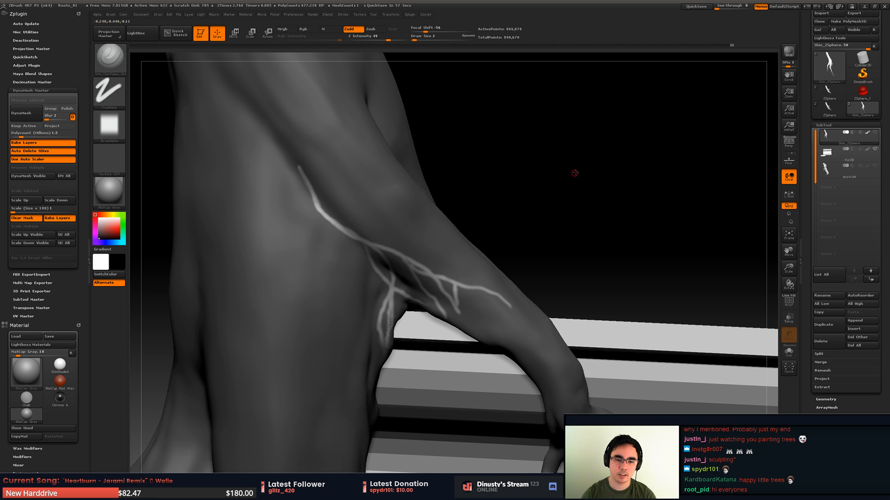
drag(574, 171, 552, 186)
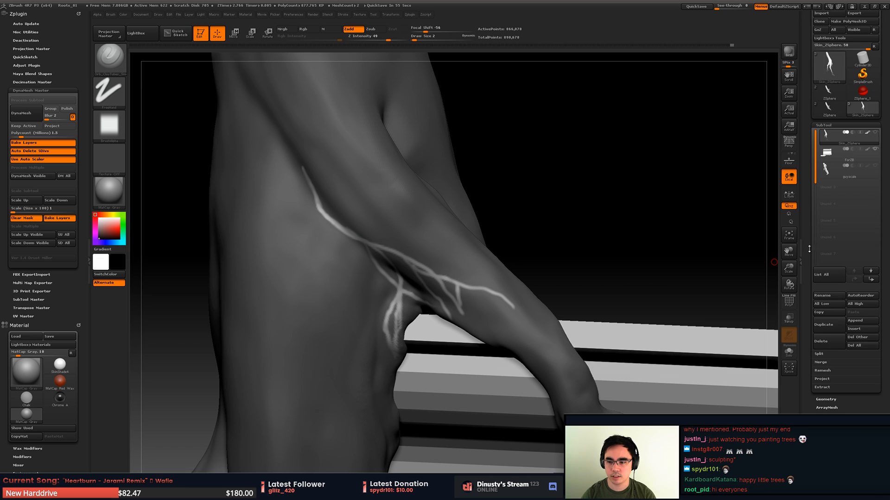
drag(819, 386, 819, 220)
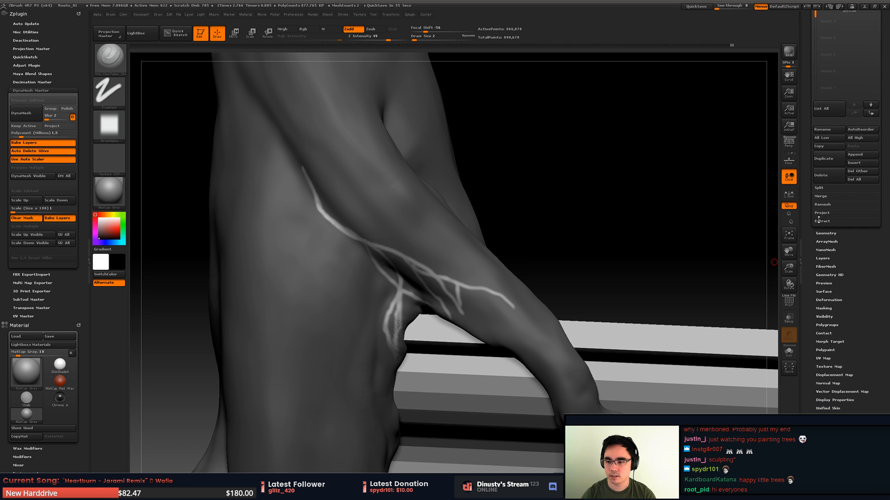
click(833, 299)
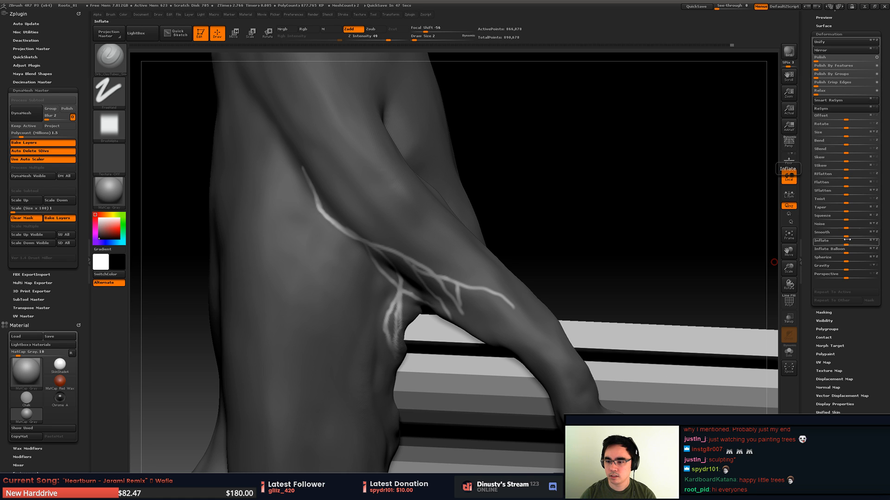
drag(846, 243, 848, 244)
drag(695, 231, 697, 224)
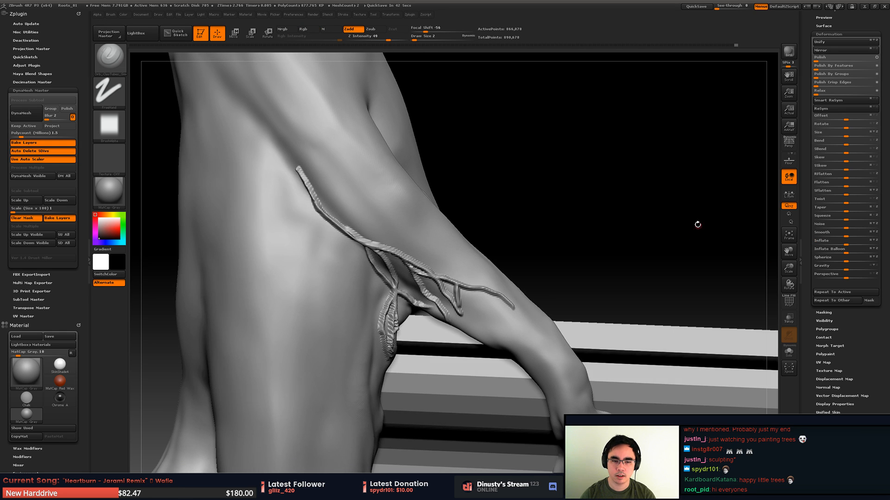
- Set the draw size to 15 and soften the raised branching lines into the surrounding root surface
key(space)
drag(341, 178, 348, 179)
mouse_move(298, 168)
shift+mouse_down()
mouse_move(335, 217)
mouse_move(463, 286)
mouse_move(413, 296)
mouse_move(389, 332)
mouse_move(477, 305)
shift+mouse_up()
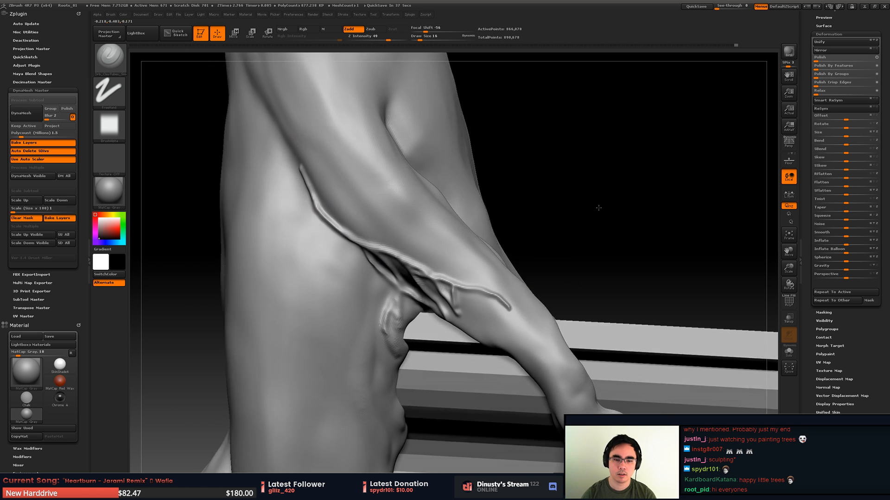
key(space)
mouse_move(603, 205)
mouse_down()
mouse_move(613, 205)
mouse_move(546, 170)
mouse_move(560, 194)
mouse_move(586, 180)
mouse_up()
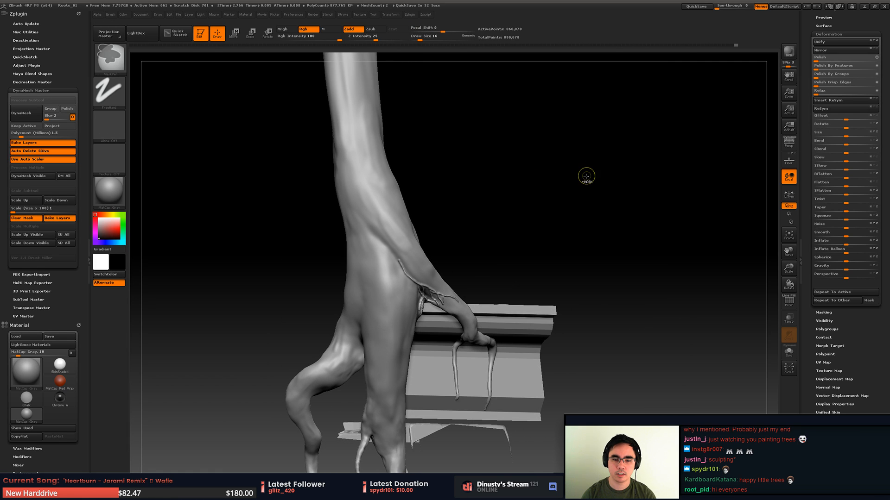
- Return to the inverted mask of branching lines, try a stronger inflation on them and undo it
alt+drag(492, 228, 585, 224)
ctrl+click(584, 224)
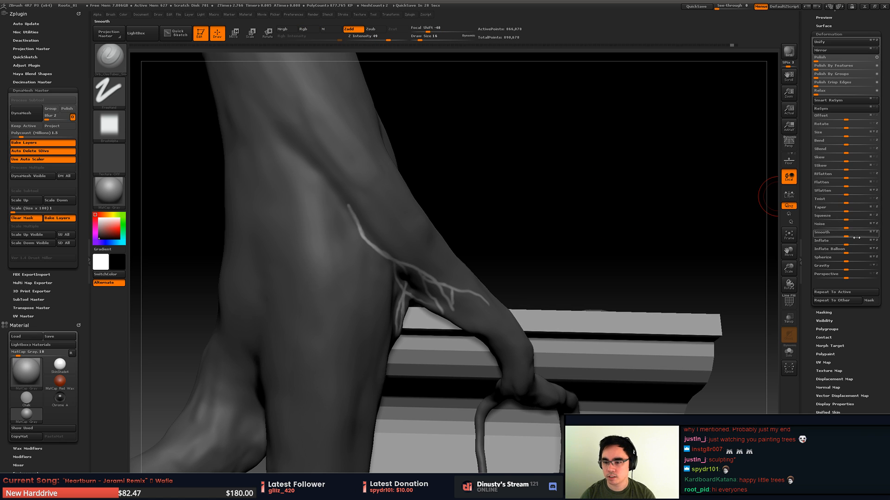
drag(858, 249, 837, 243)
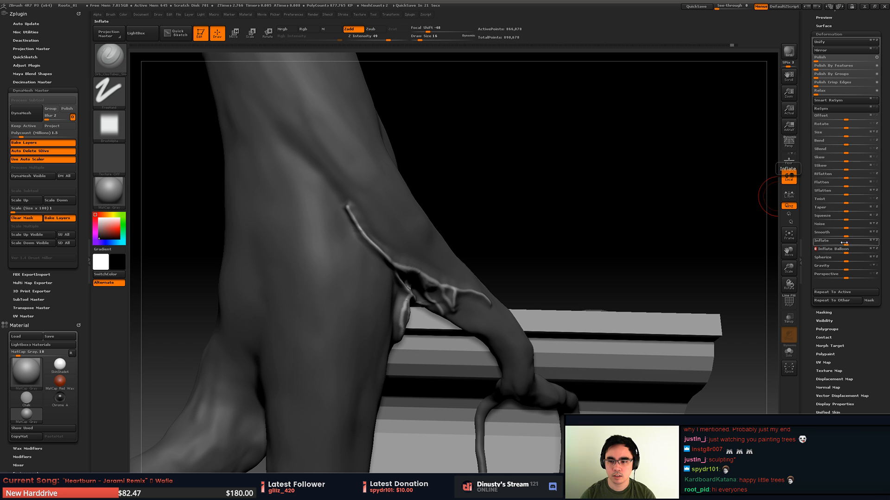
key(ctrl+z)
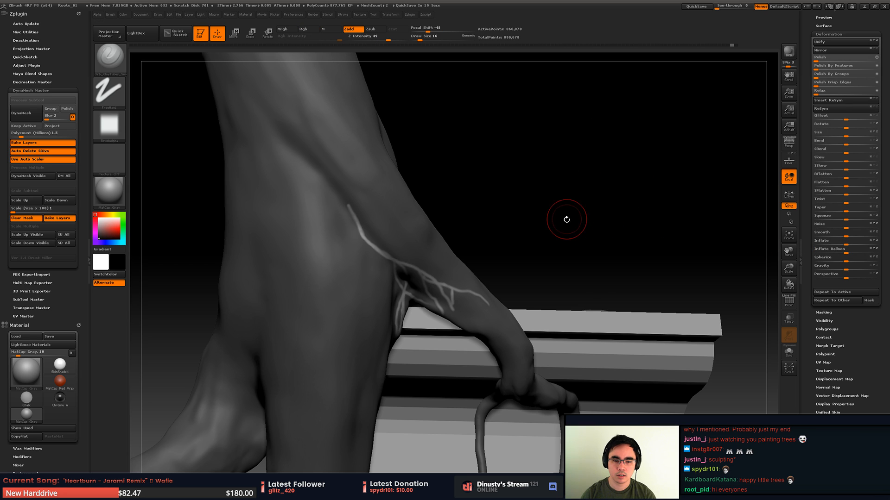
- Try the Inflate Balloon deformation on the unmasked branching lines, inspect the ridges up close and undo it
key(ctrl+shift+z)
mouse_move(453, 208)
mouse_down()
mouse_move(502, 214)
mouse_move(491, 223)
mouse_up()
key(ctrl)
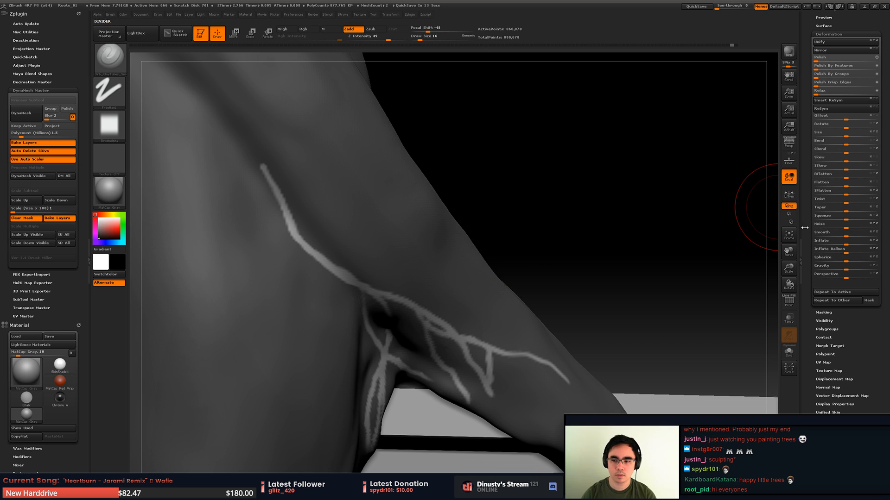
drag(847, 253, 848, 253)
key(ctrl)
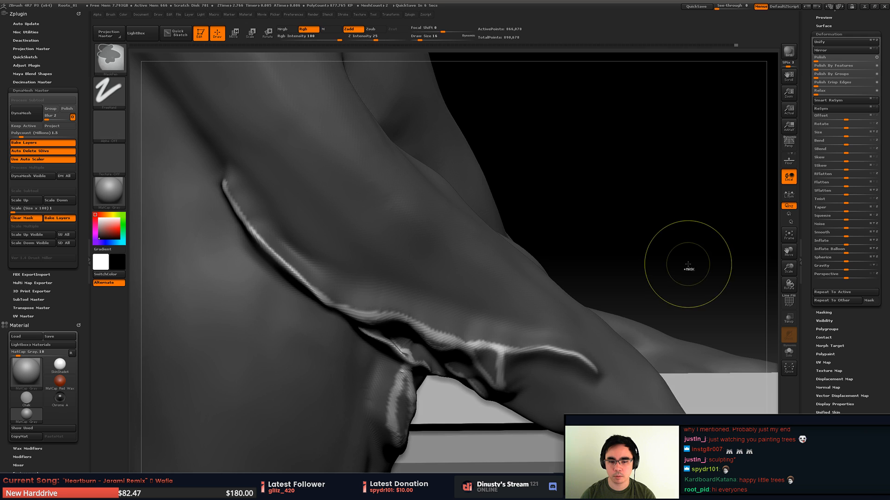
key(ctrl+z)
- Try one more deformation on the branching lines, then undo back to the clean, unmasked root surface
drag(723, 248, 750, 228)
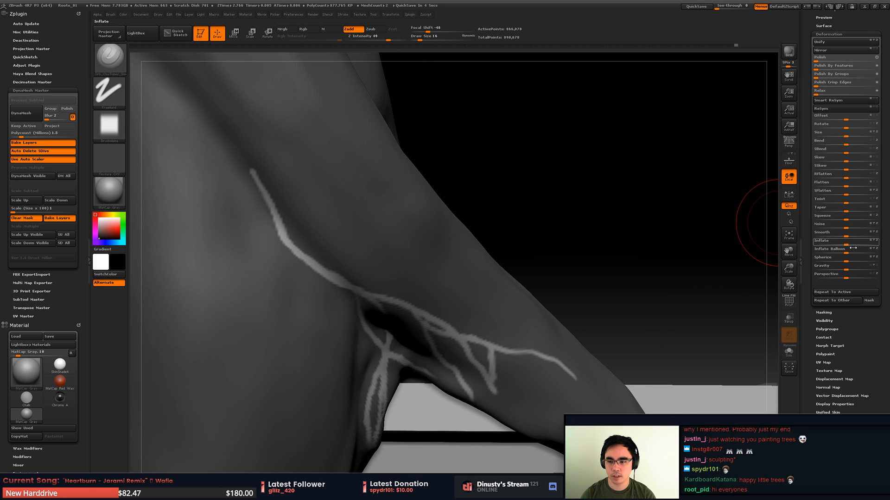
mouse_move(846, 260)
mouse_down()
mouse_move(816, 265)
mouse_move(833, 261)
mouse_up()
key(ctrl+z)
- Switch to a subtractive carving brush at draw size 27 and carve a crease from the trunk down to the lower root fork
alt+drag(622, 232, 627, 175)
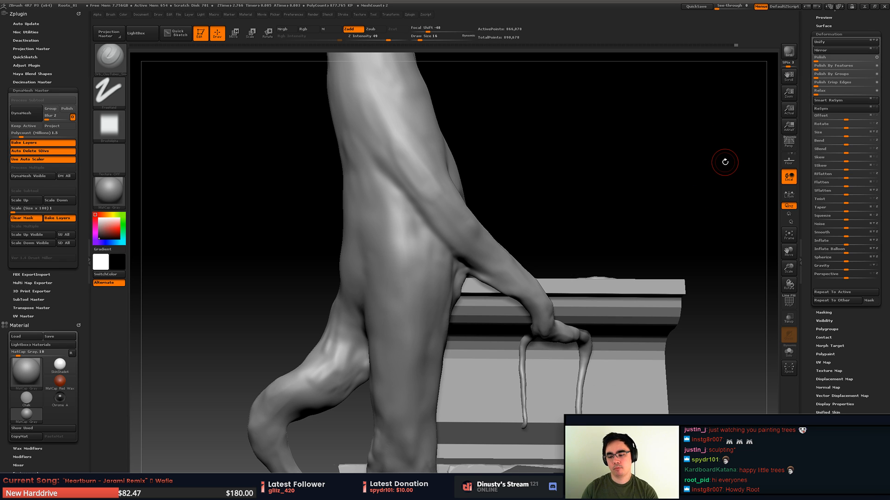
mouse_move(352, 252)
mouse_down()
mouse_move(345, 277)
mouse_move(425, 253)
mouse_move(408, 241)
mouse_move(433, 232)
mouse_move(420, 278)
mouse_move(405, 290)
mouse_up()
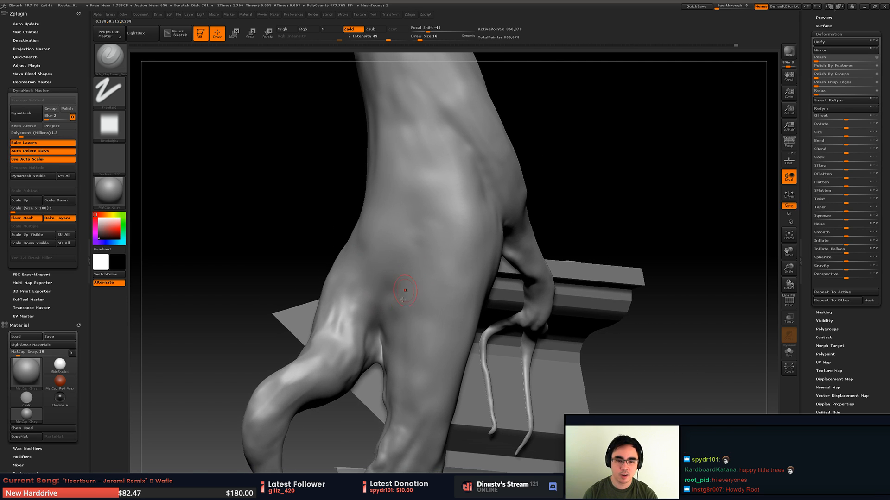
key(b)
click(566, 311)
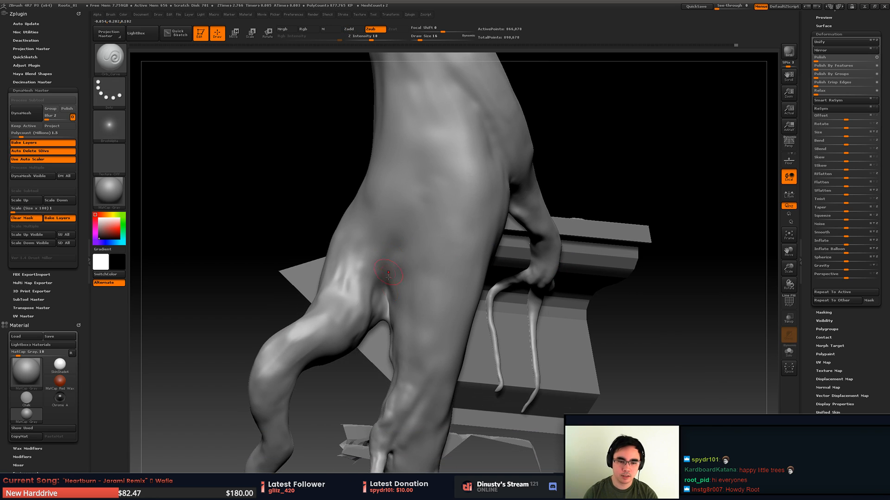
key(space)
mouse_move(385, 293)
mouse_down()
mouse_move(384, 307)
mouse_move(382, 288)
mouse_up()
key(space)
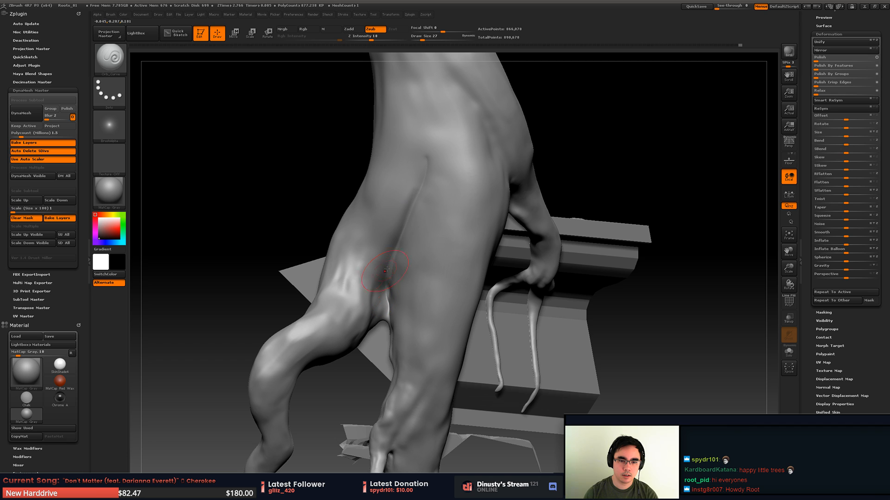
- Recarve the crease above the lower root fork and smooth it into the surrounding trunk
key(shift)
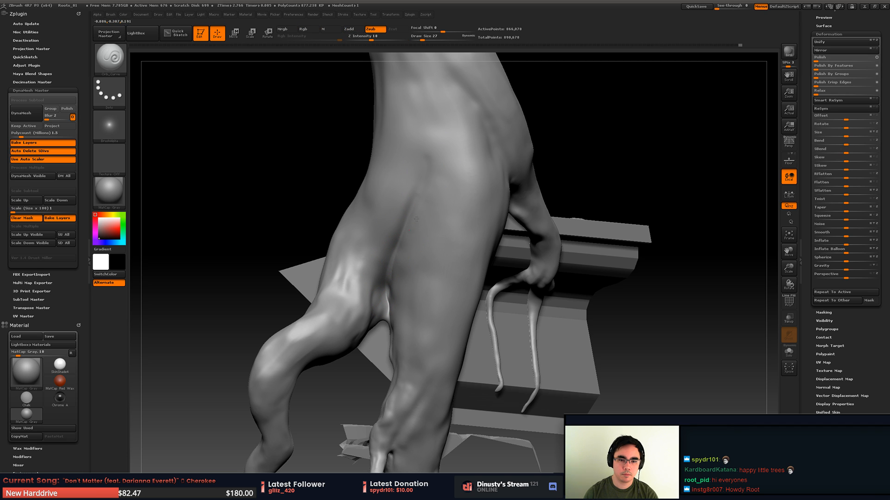
drag(428, 160, 379, 264)
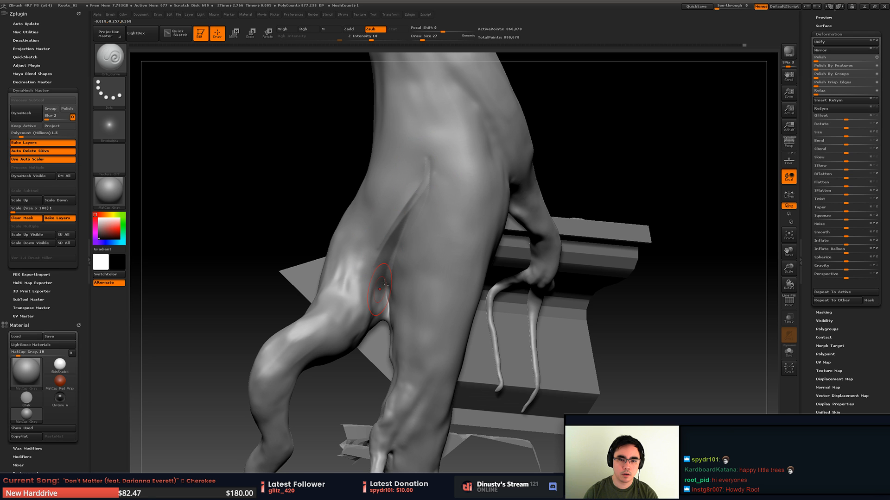
shift+drag(415, 195, 413, 200)
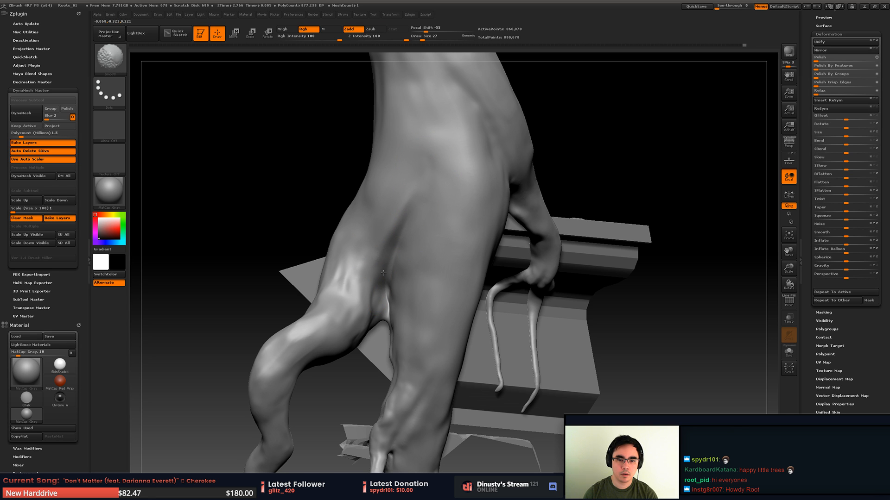
shift+drag(384, 273, 388, 296)
mouse_move(388, 296)
right_down()
mouse_move(378, 260)
mouse_move(369, 274)
mouse_move(393, 277)
mouse_move(399, 294)
right_up()
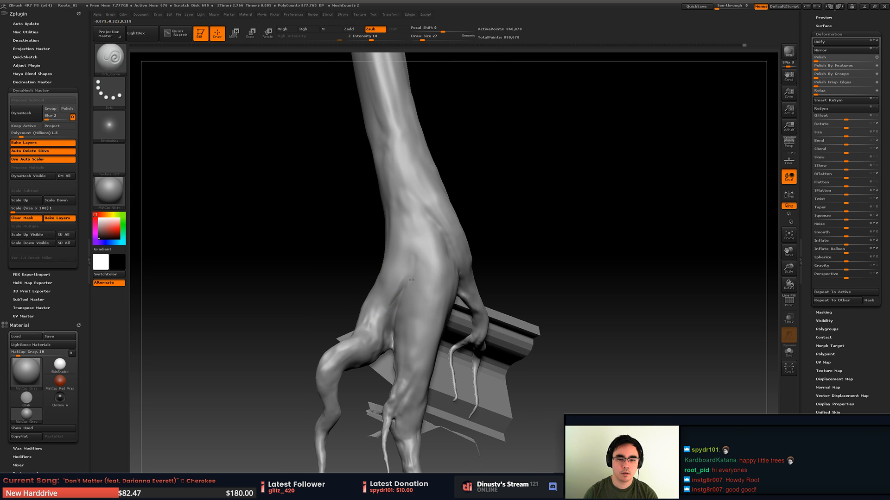
- Carve a diagonal crease from higher on the trunk toward the lower root fork and soften it
shift+drag(409, 282, 401, 298)
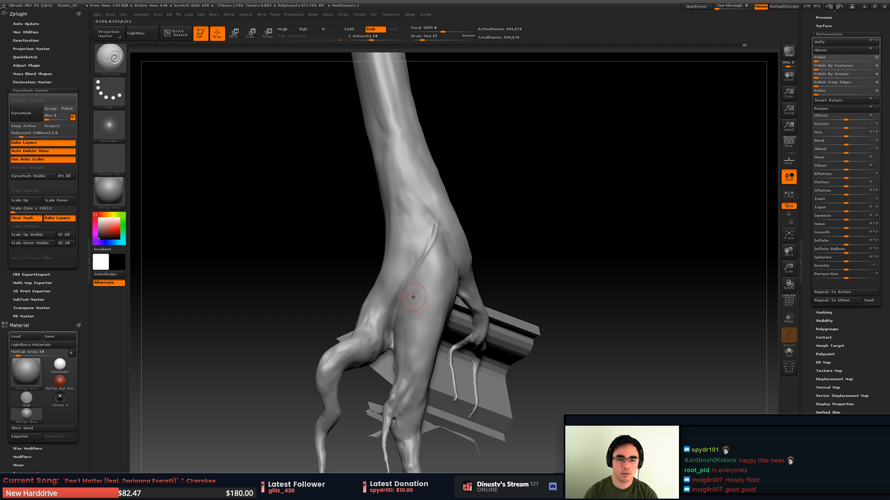
shift+drag(418, 232, 420, 237)
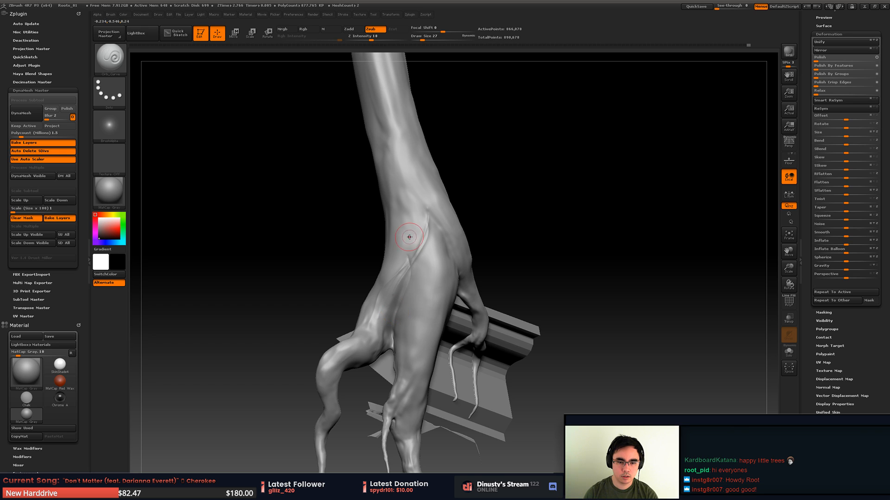
key(shift)
shift+drag(407, 262, 409, 264)
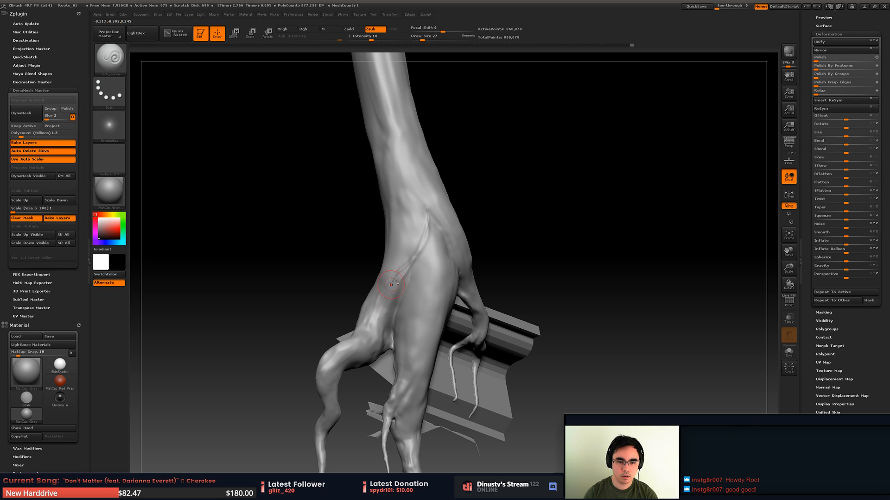
key(shift)
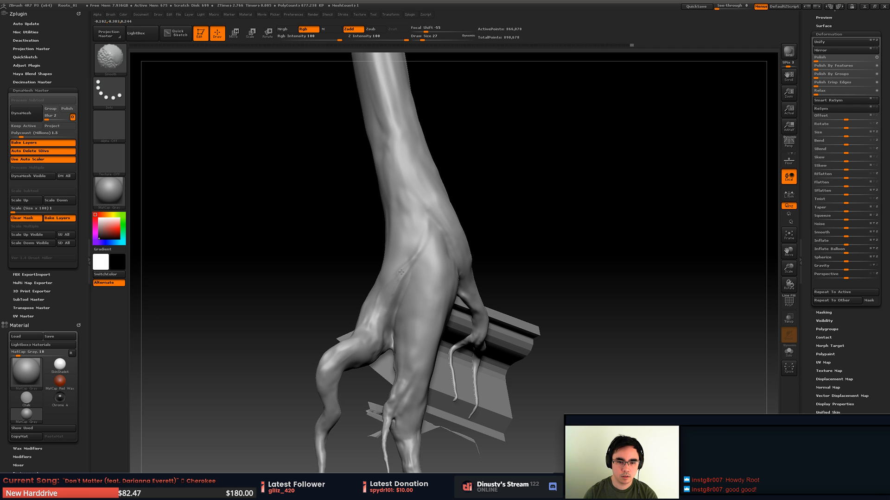
- Enlarge the carving brush to draw size 104, shape the upper part of the bent side root and smooth it
key(b)
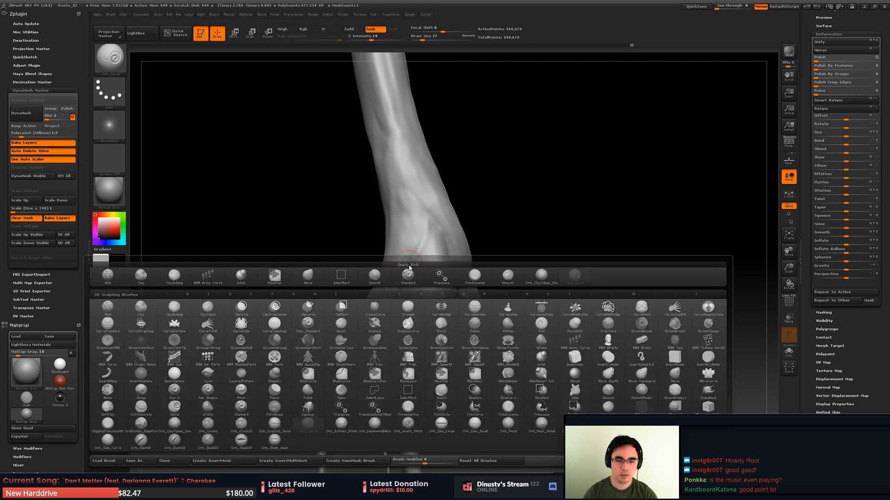
key(space)
drag(417, 262, 426, 262)
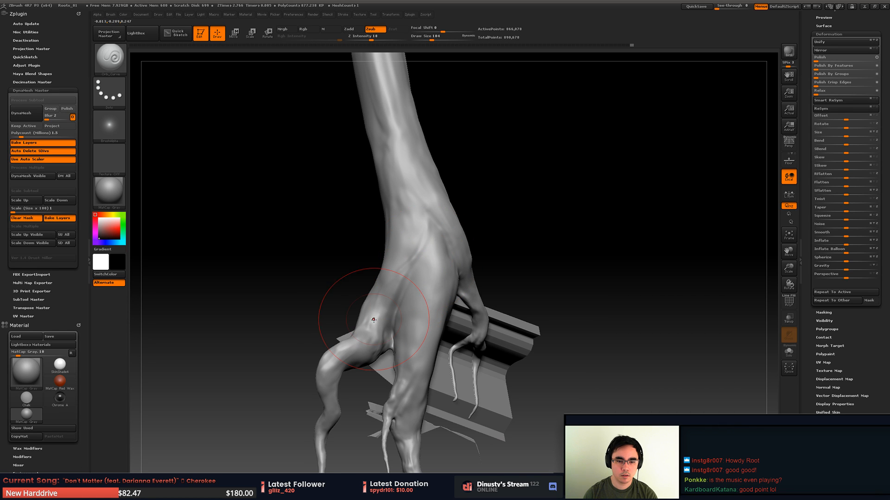
mouse_move(376, 319)
mouse_down()
mouse_move(423, 202)
mouse_move(372, 322)
mouse_up()
key(shift)
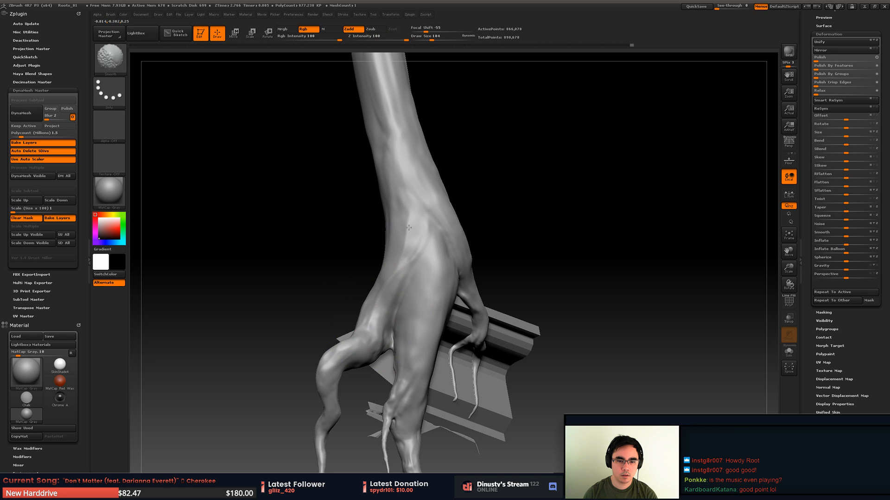
- Carve broad strokes from the trunk into the bent side root, working around its outer side, and smooth them
mouse_move(409, 227)
right_down()
mouse_move(440, 278)
mouse_move(369, 303)
right_up()
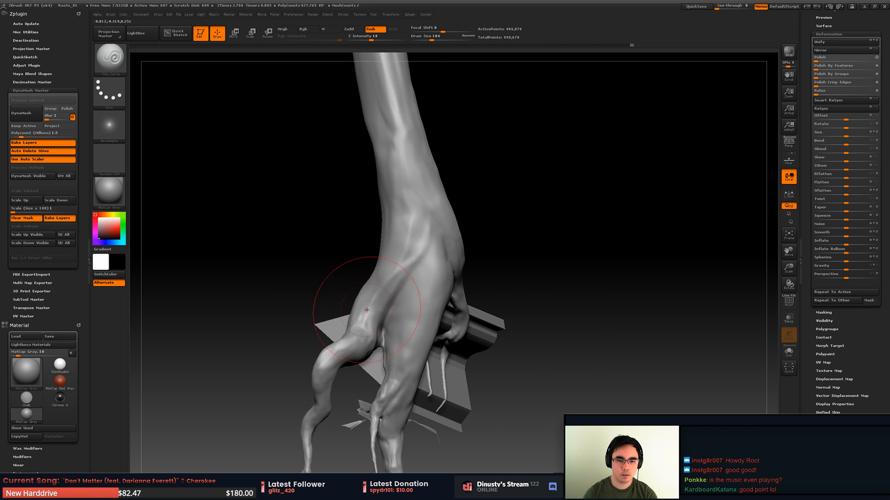
right_drag(388, 209, 387, 275)
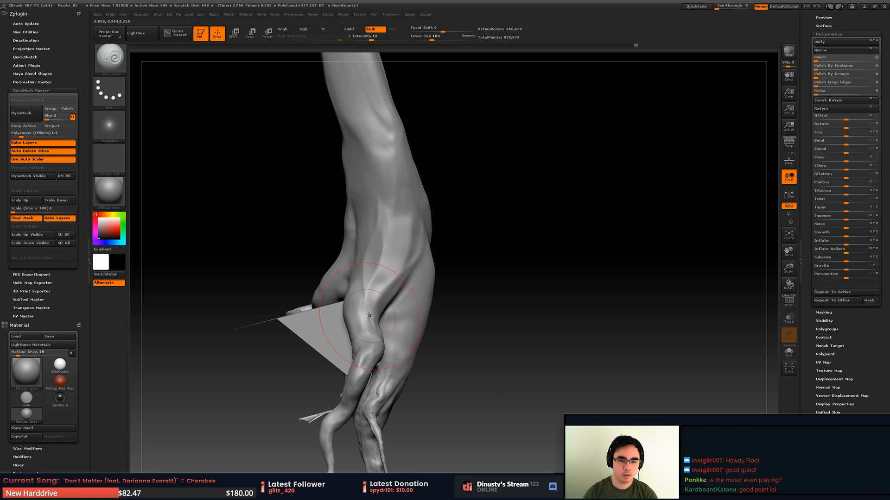
key(shift)
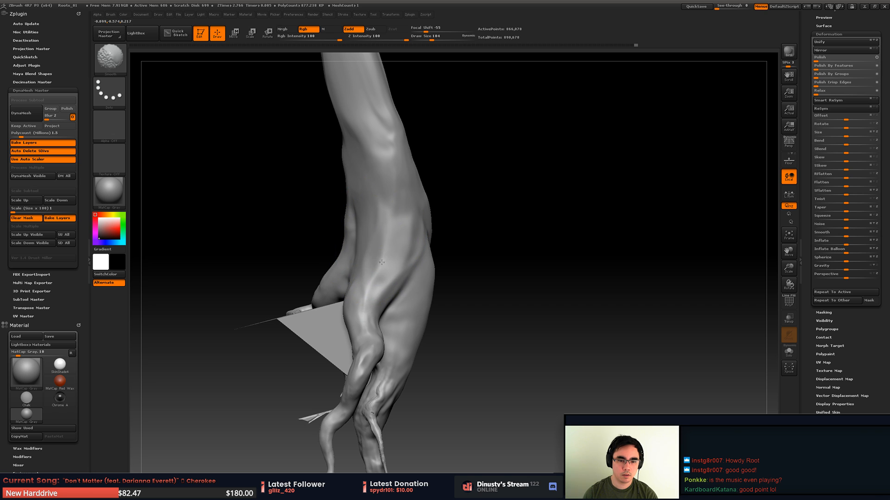
- Choose the TrimDynamic brush, reduce its size, and flatten the trunk surface above the lower root fork
key(b)
click(498, 275)
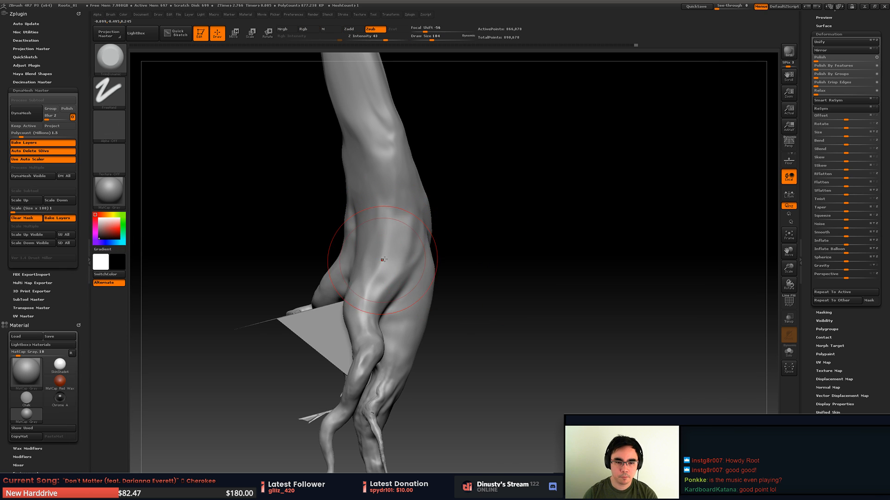
key(space)
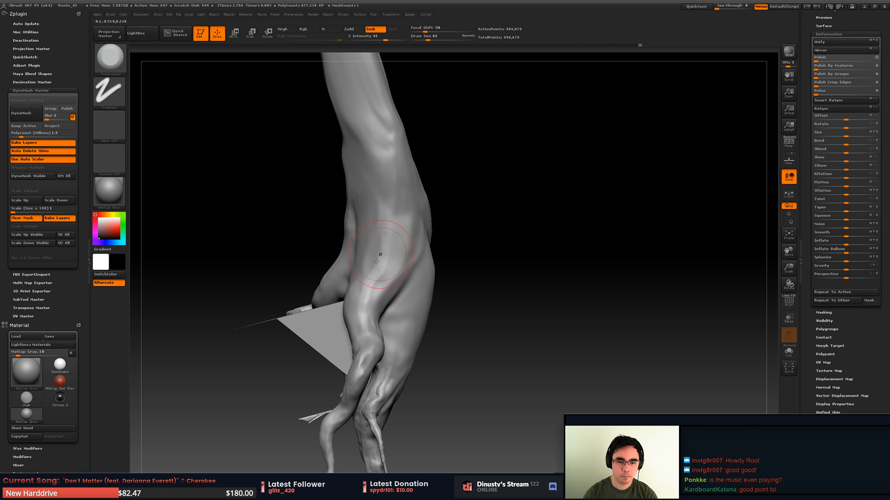
right_drag(384, 286, 366, 297)
drag(370, 300, 372, 313)
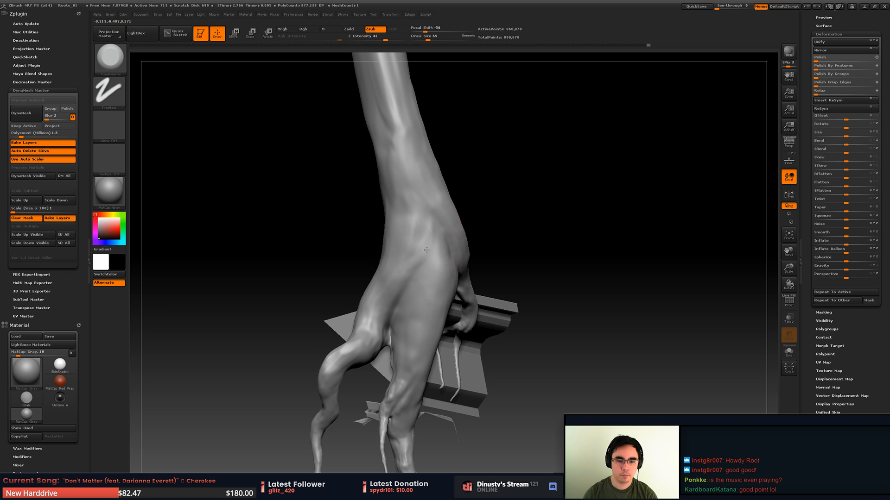
- Carve long strokes down the trunk below the branching side root with the Orb_Curve brush and smooth them
mouse_move(426, 250)
ctrl+right_down()
mouse_move(369, 227)
mouse_move(362, 197)
mouse_move(407, 228)
mouse_move(439, 207)
mouse_move(453, 223)
mouse_move(443, 204)
mouse_move(457, 225)
ctrl+right_up()
key(b)
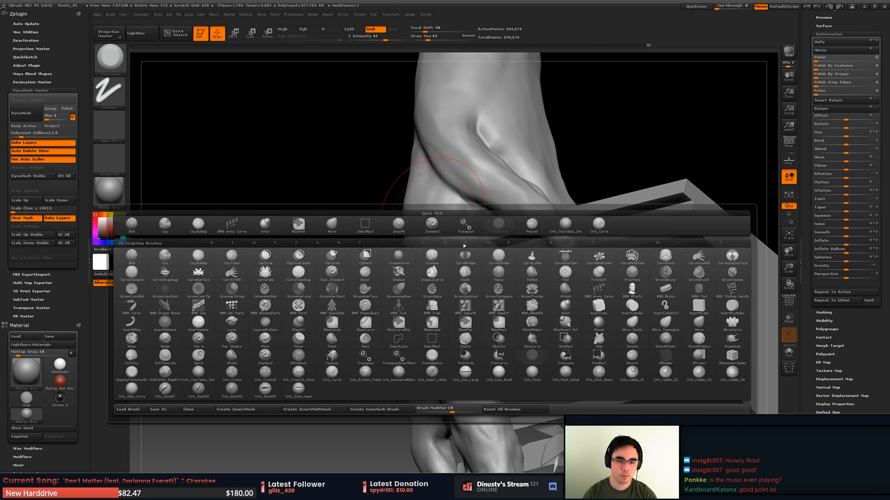
click(598, 225)
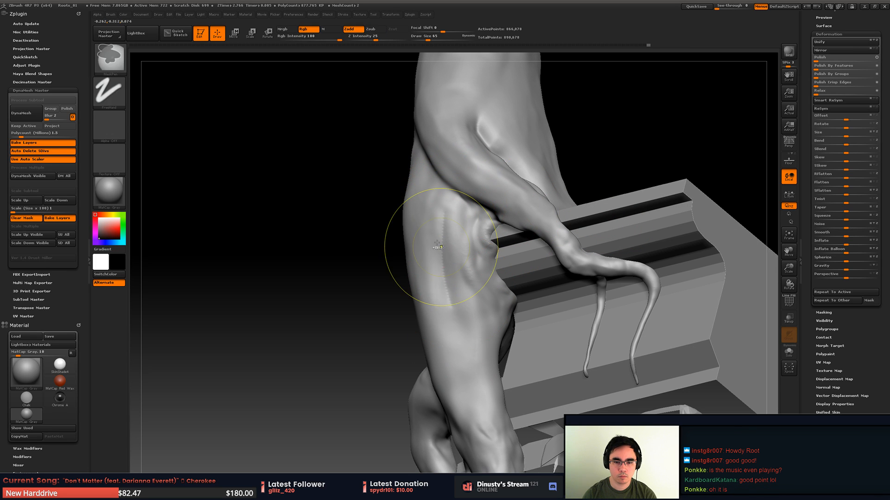
drag(455, 298, 482, 362)
key(ctrl+z)
mouse_move(421, 183)
mouse_down()
mouse_move(457, 325)
mouse_move(495, 414)
mouse_up()
drag(430, 283, 457, 409)
drag(447, 334, 495, 440)
key(shift)
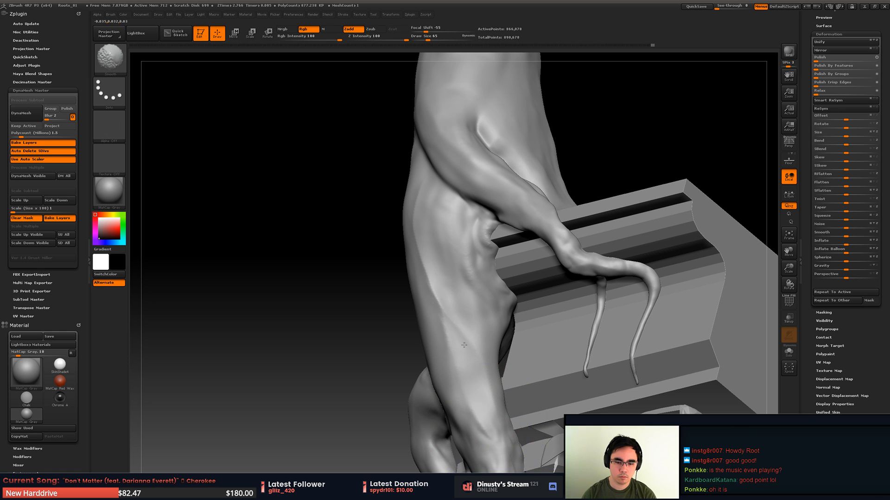
drag(397, 228, 418, 280)
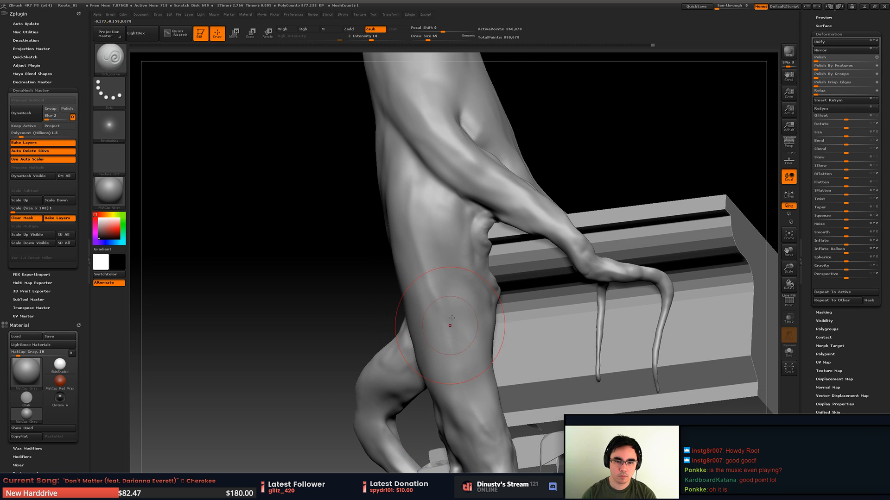
- Reduce the Orb_Curve brush to draw size 37 and carve the crease where the side root leaves the trunk
right_drag(451, 324, 477, 335)
key(space)
drag(402, 147, 368, 120)
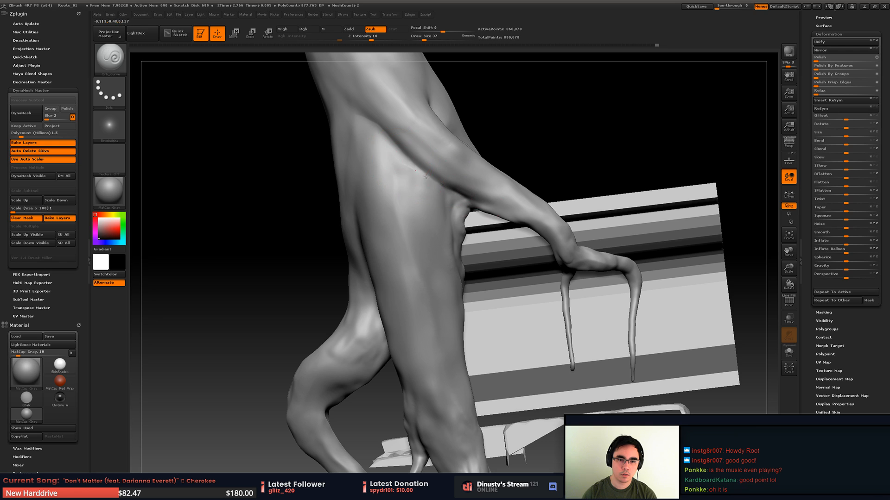
mouse_move(513, 190)
ctrl+right_down()
mouse_move(500, 169)
mouse_move(412, 141)
ctrl+right_up()
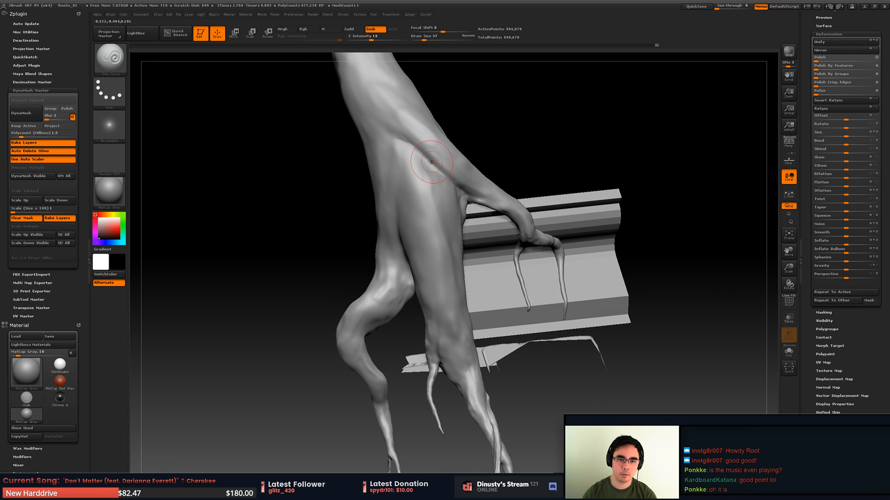
mouse_move(444, 171)
right_down()
mouse_move(435, 165)
mouse_move(540, 198)
right_up()
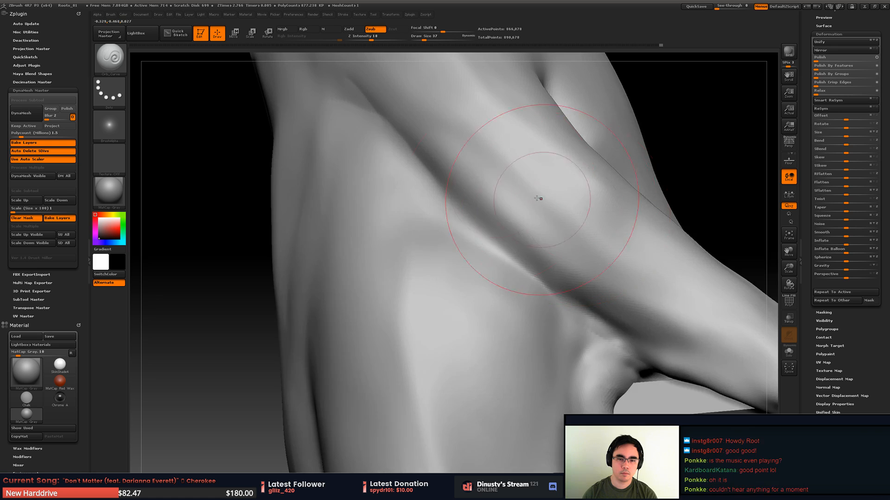
- Recut the diagonal crease under the side root with short strokes toward the small hollow, undoing unwanted passes
drag(453, 213, 459, 221)
key(ctrl+z)
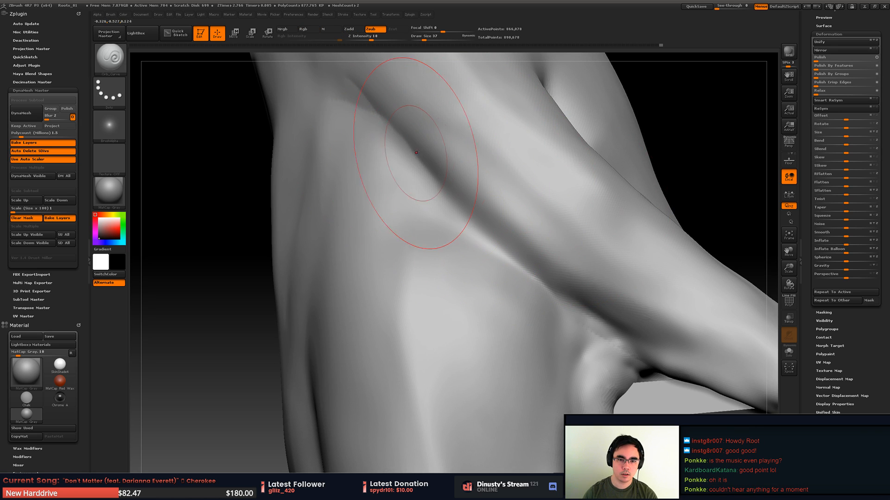
drag(423, 151, 458, 204)
key(ctrl+z)
drag(424, 174, 435, 186)
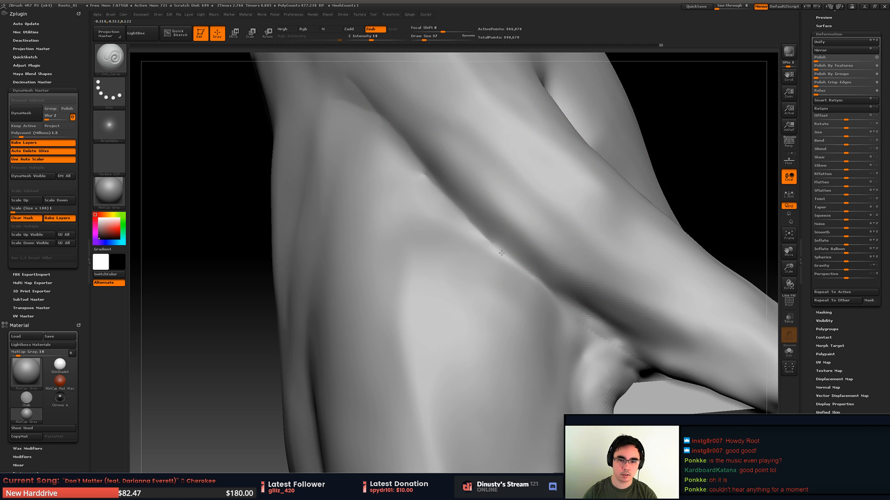
drag(501, 253, 507, 258)
key(ctrl+z)
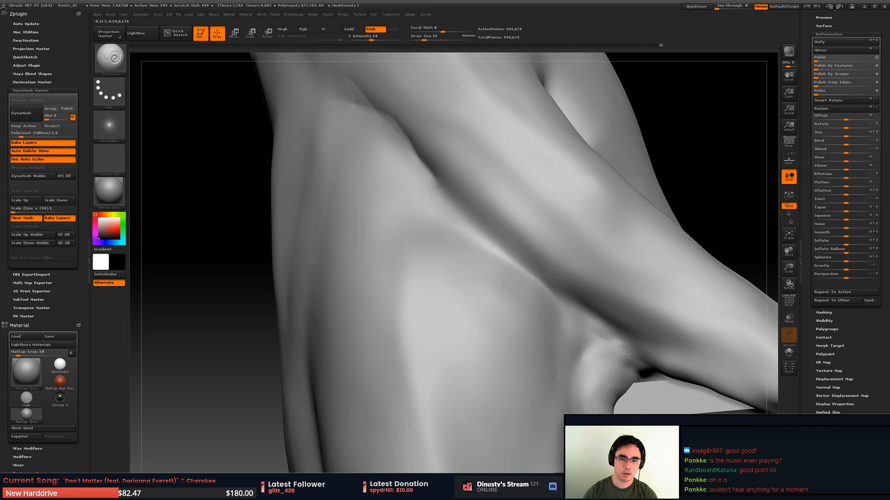
drag(542, 292, 596, 328)
mouse_move(655, 343)
right_down()
mouse_move(533, 306)
mouse_move(466, 271)
mouse_move(498, 249)
mouse_move(359, 278)
right_up()
ctrl+right_drag(382, 250, 447, 273)
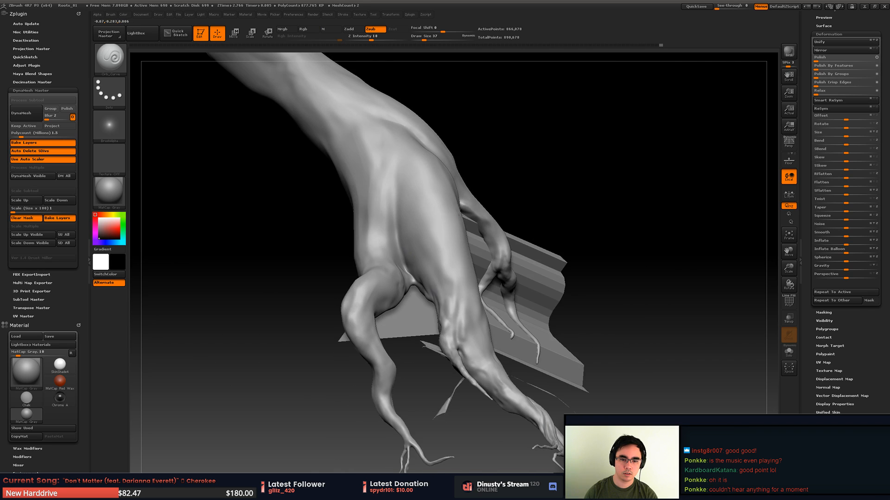
- Bring the hidden root subtool back into view and make Skin_ZSphere the active subtool again
mouse_move(450, 206)
ctrl+right_down()
mouse_move(456, 244)
mouse_move(453, 218)
mouse_move(502, 293)
mouse_move(475, 261)
ctrl+right_up()
right_drag(470, 304, 403, 316)
alt+click(617, 179)
ctrl+shift+click(729, 111)
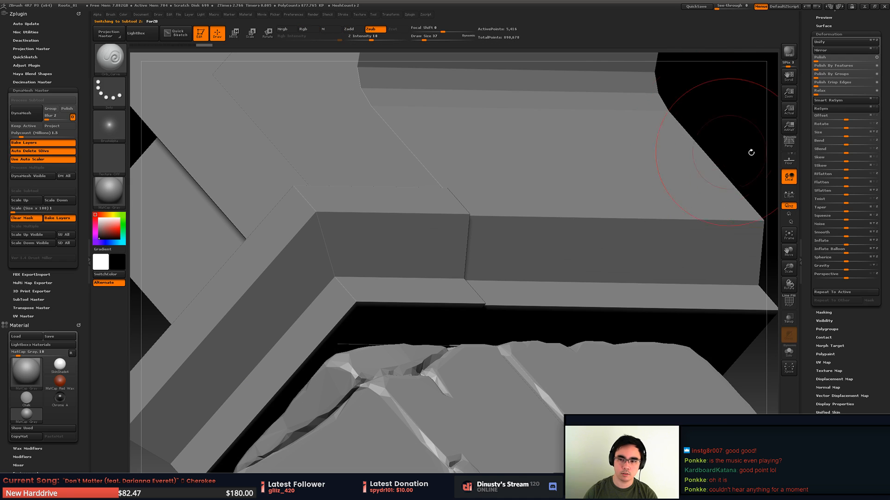
drag(808, 38, 810, 176)
click(846, 155)
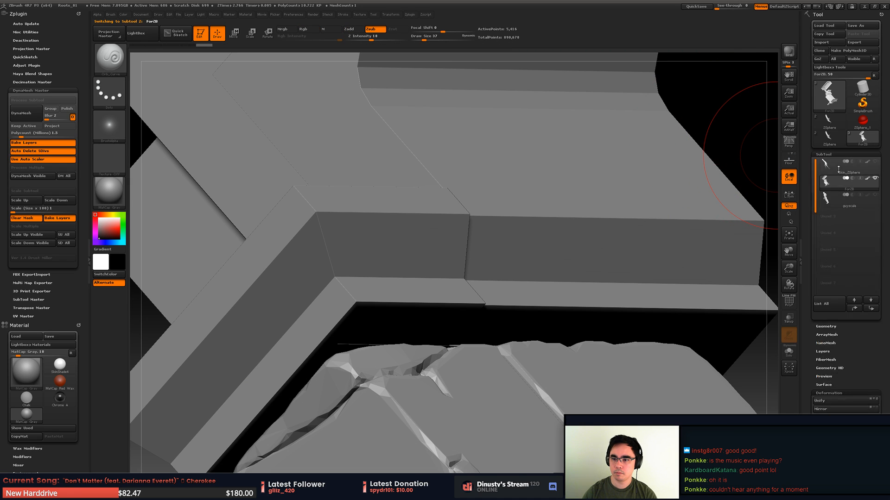
click(874, 161)
right_drag(467, 274, 494, 264)
alt+click(448, 298)
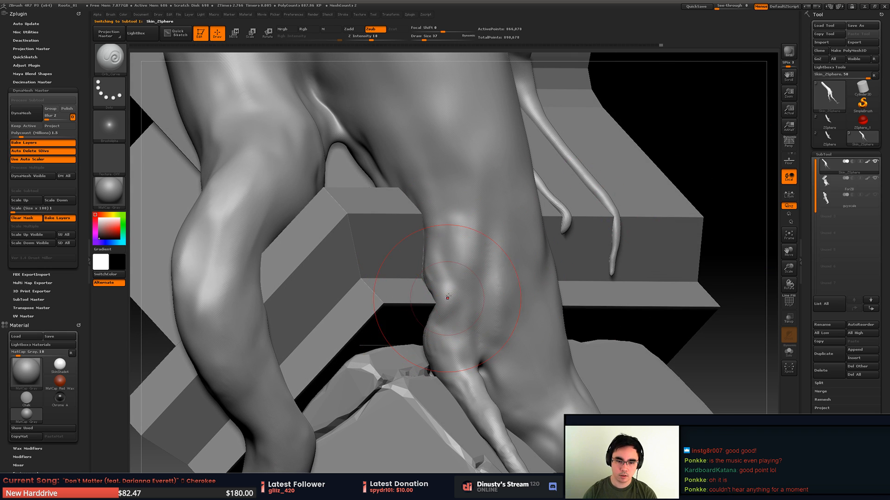
- Set the draw size to 25, then carve and smooth the knotted bulge above the thin lower root
key(space)
mouse_move(468, 298)
shift+mouse_down()
mouse_move(449, 283)
mouse_move(457, 315)
shift+mouse_up()
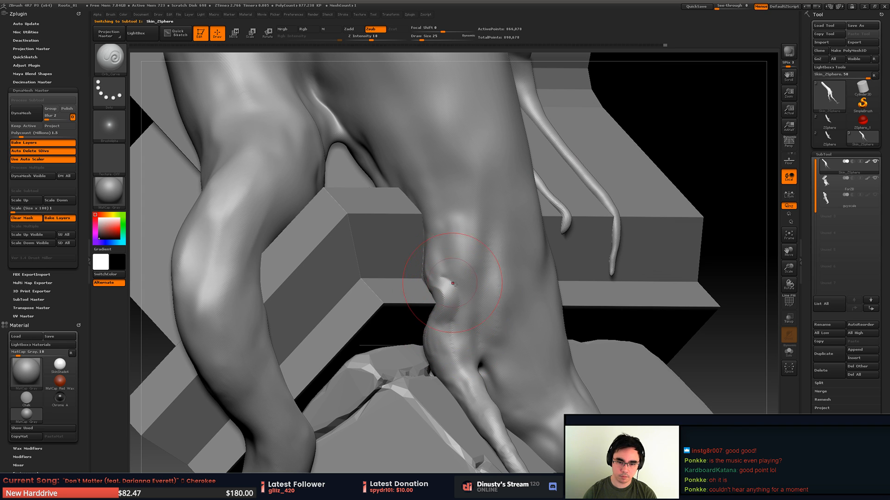
key(shift)
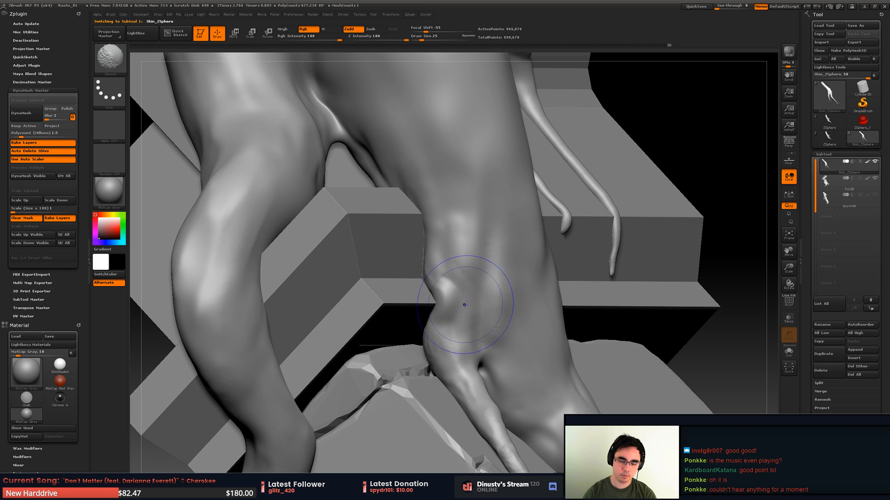
key(alt)
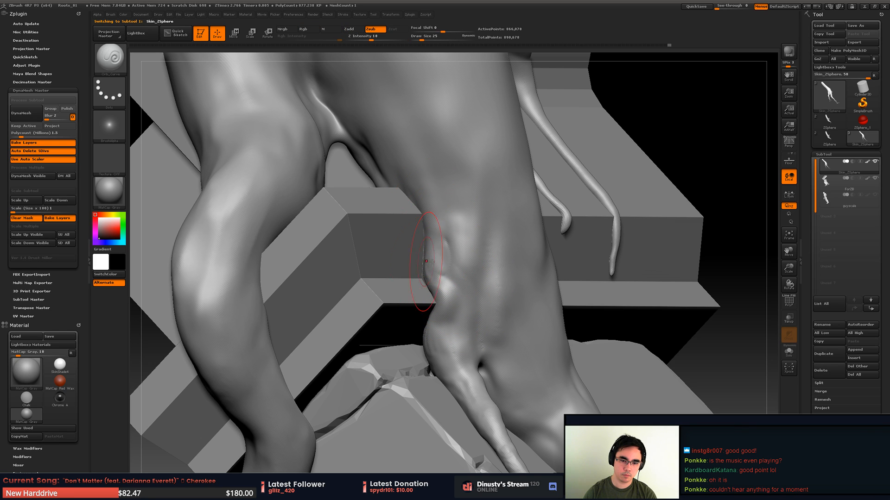
alt+drag(431, 262, 429, 278)
mouse_move(421, 274)
right_down()
mouse_move(452, 262)
mouse_move(467, 229)
right_up()
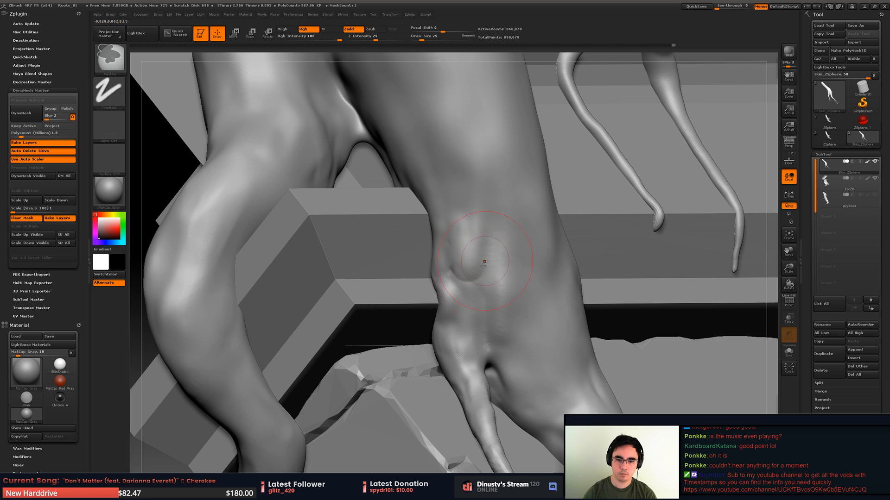
- Carve a vertical groove from the bulge down to the thin root's fork and soften its edges
right_drag(486, 298, 498, 366)
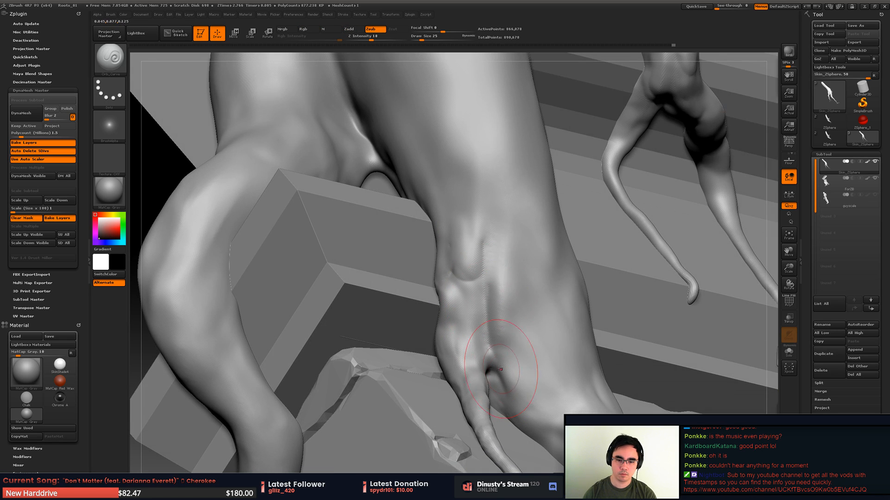
alt+drag(486, 314, 520, 335)
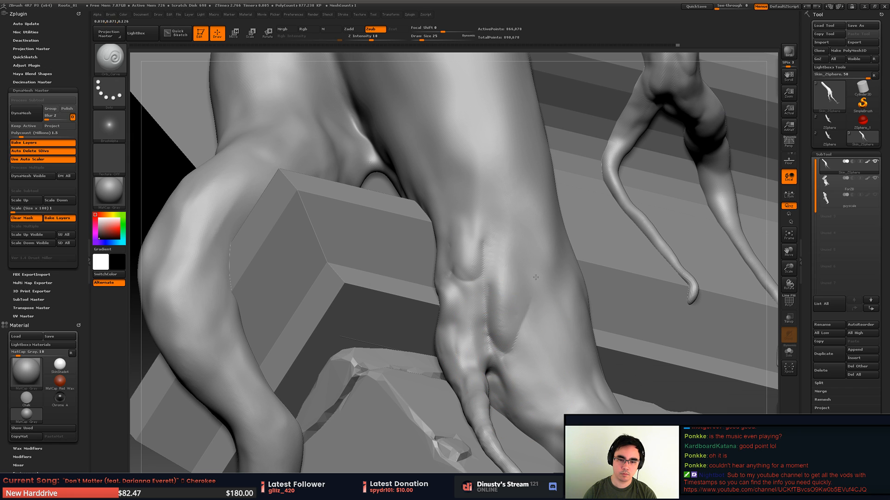
key(shift)
shift+drag(528, 246, 515, 311)
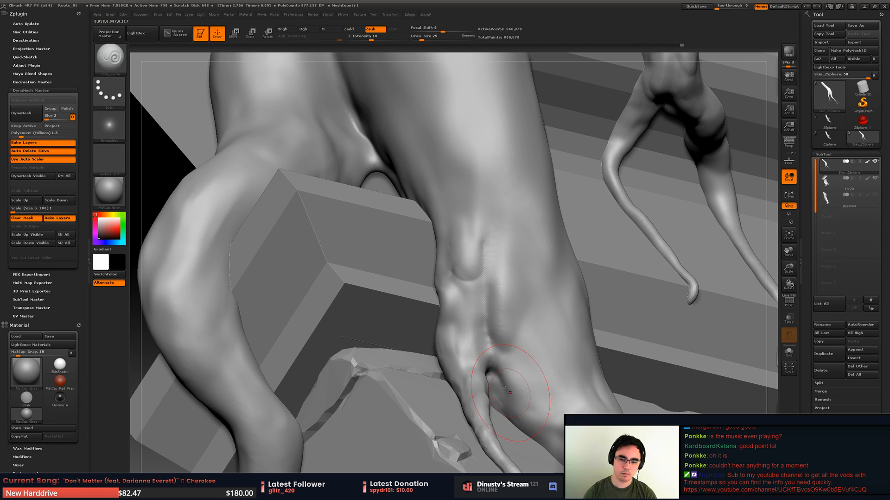
drag(491, 369, 489, 334)
mouse_move(495, 303)
ctrl+right_down()
mouse_move(482, 292)
mouse_move(483, 271)
ctrl+right_up()
ctrl+right_drag(528, 227, 459, 278)
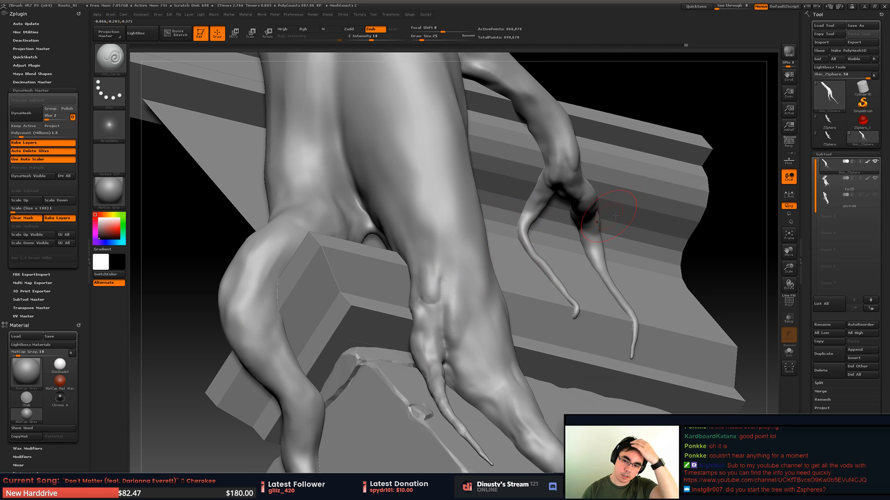
- Show the original ZSphere root structure with the main and secondary colors swapped, and return to the Skin_ZSphere tool
click(830, 120)
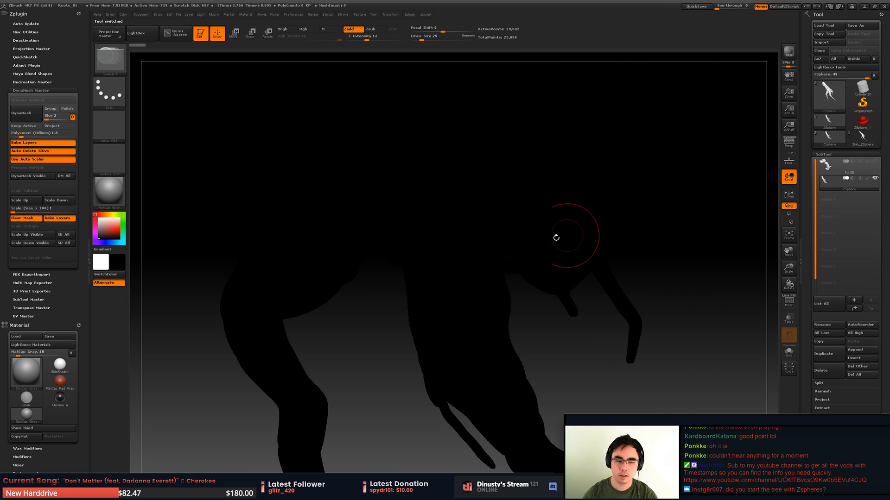
key(v)
right_drag(436, 224, 638, 204)
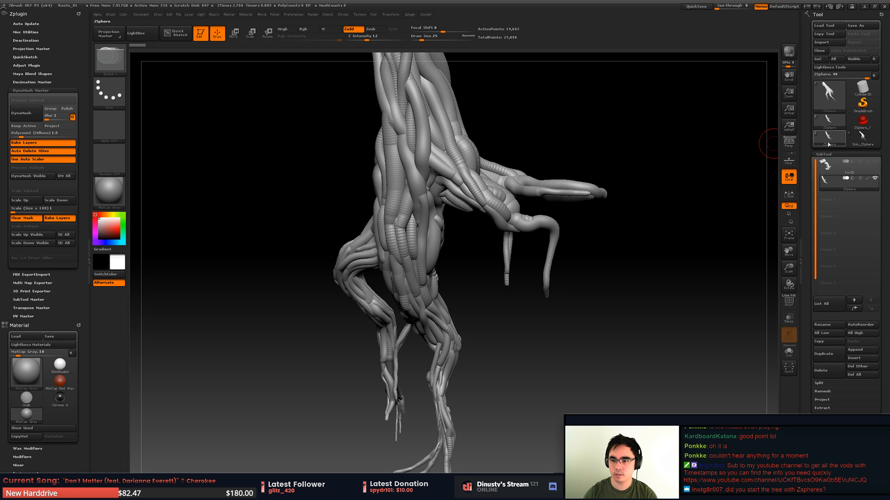
click(869, 143)
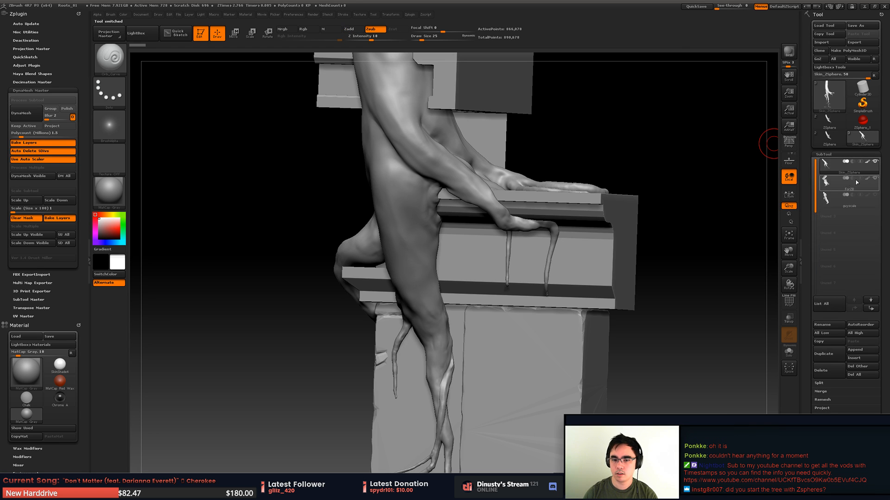
- Build up clay strokes with the Orb clay tubes brush along the trunk edge beside the ledge and stone block, and blend them
right_drag(543, 237, 486, 271)
ctrl+right_drag(487, 271, 479, 294)
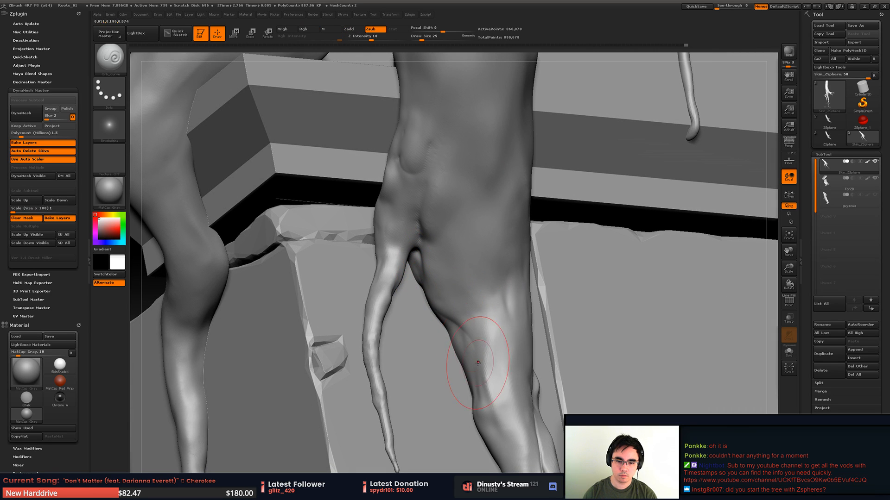
right_drag(484, 326, 475, 250)
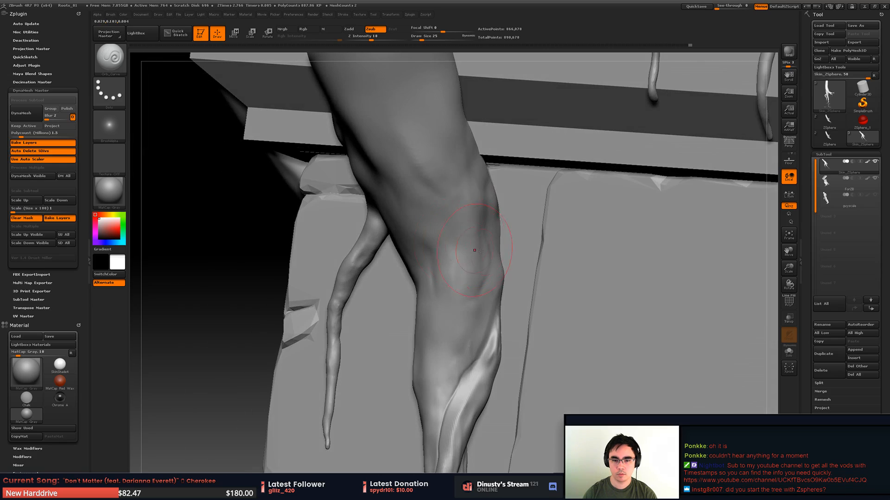
right_drag(495, 211, 502, 186)
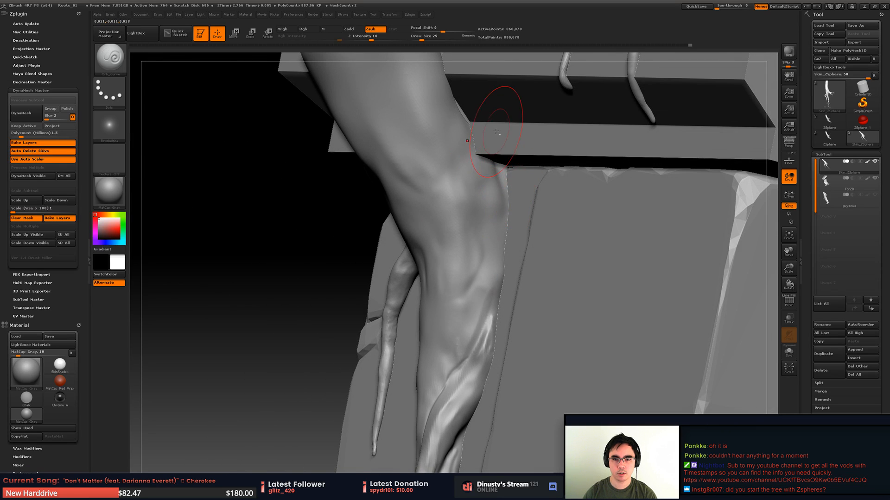
right_drag(496, 132, 512, 158)
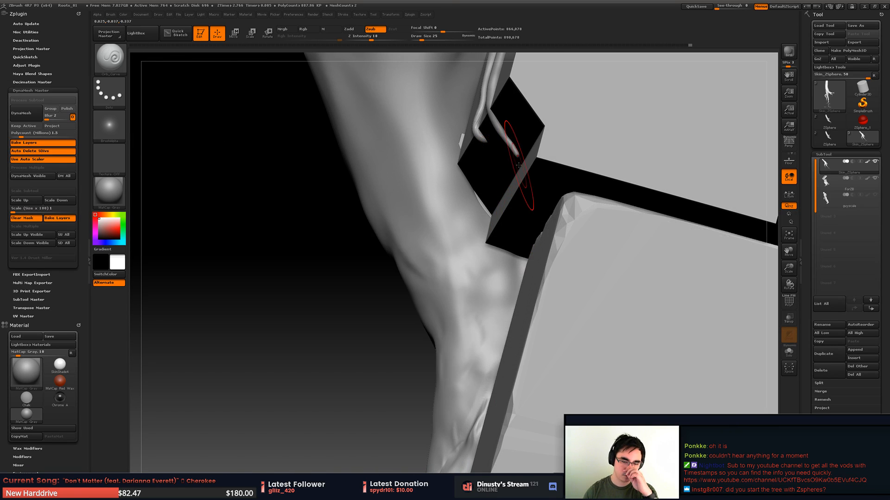
key(b)
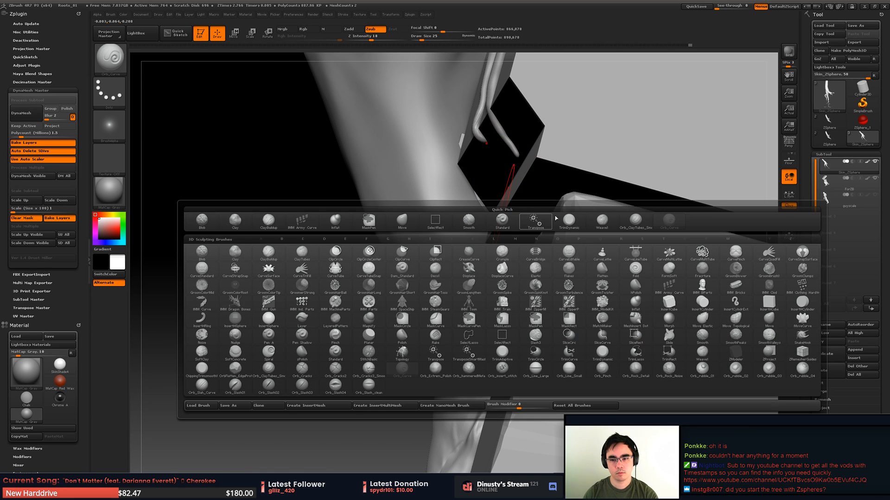
click(640, 226)
right_drag(454, 163, 482, 196)
mouse_move(470, 182)
mouse_down()
mouse_move(459, 197)
mouse_move(473, 221)
mouse_move(468, 187)
mouse_move(492, 273)
mouse_move(535, 318)
mouse_move(523, 387)
mouse_up()
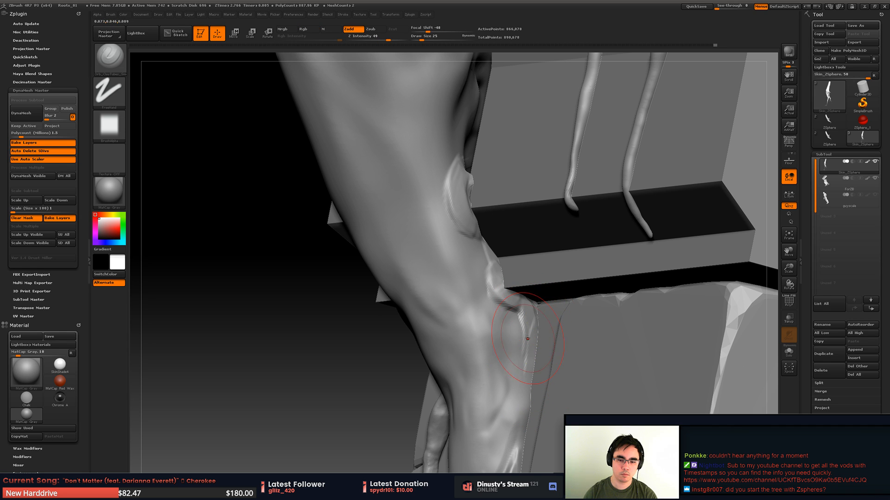
mouse_move(526, 356)
mouse_down()
mouse_move(512, 394)
mouse_move(519, 327)
mouse_move(486, 291)
mouse_up()
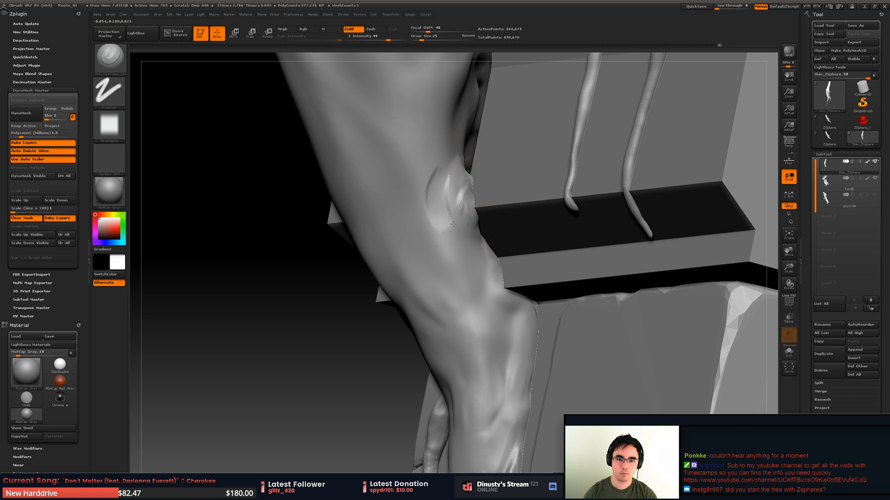
- Try to build up clay strokes on the knot where the trunk edge meets the stone ledge
key(ctrl)
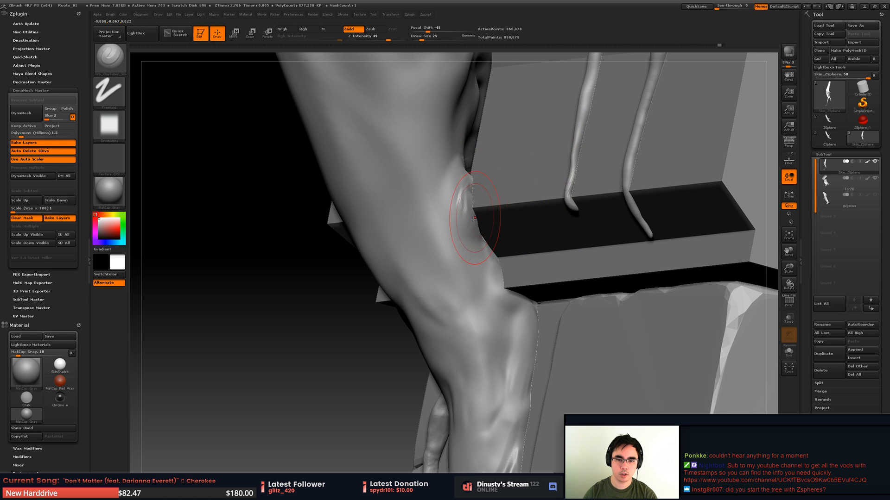
mouse_move(472, 190)
shift+mouse_down()
mouse_move(468, 199)
mouse_move(484, 209)
shift+mouse_up()
key(ctrl+z)
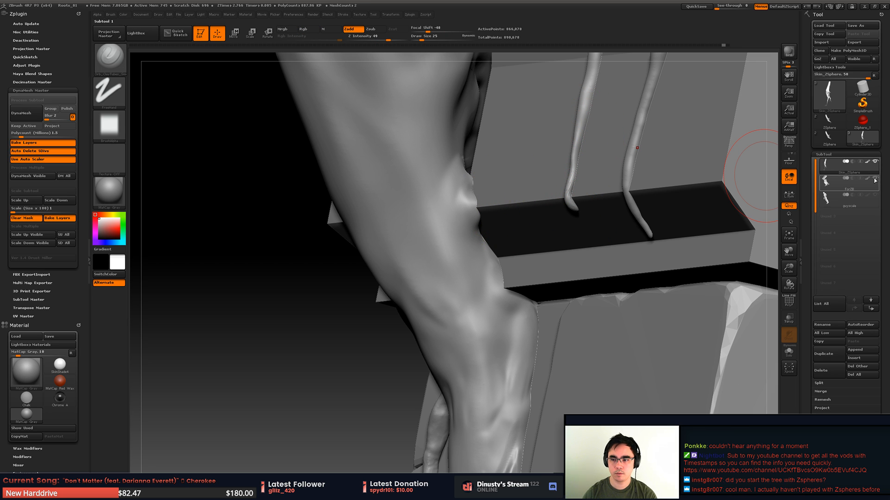
mouse_move(464, 193)
mouse_down()
mouse_move(470, 203)
mouse_move(456, 202)
mouse_move(474, 206)
mouse_up()
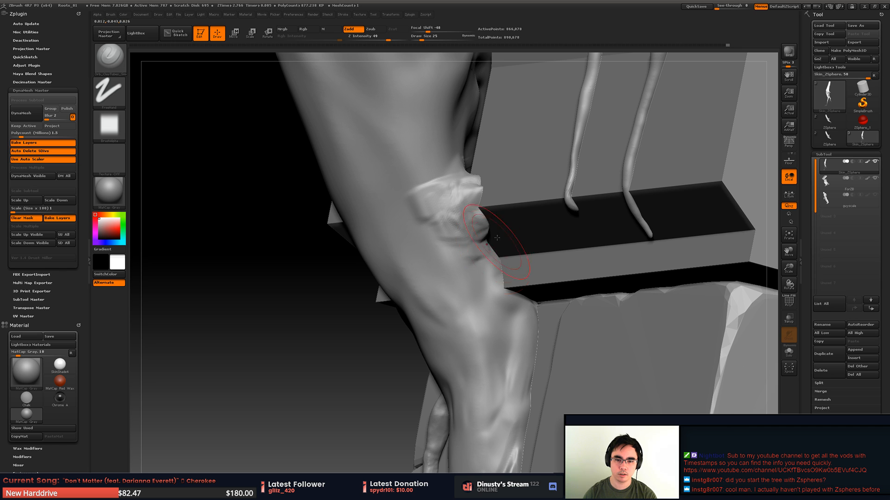
drag(497, 238, 591, 162)
key(ctrl+z)
drag(642, 174, 589, 177)
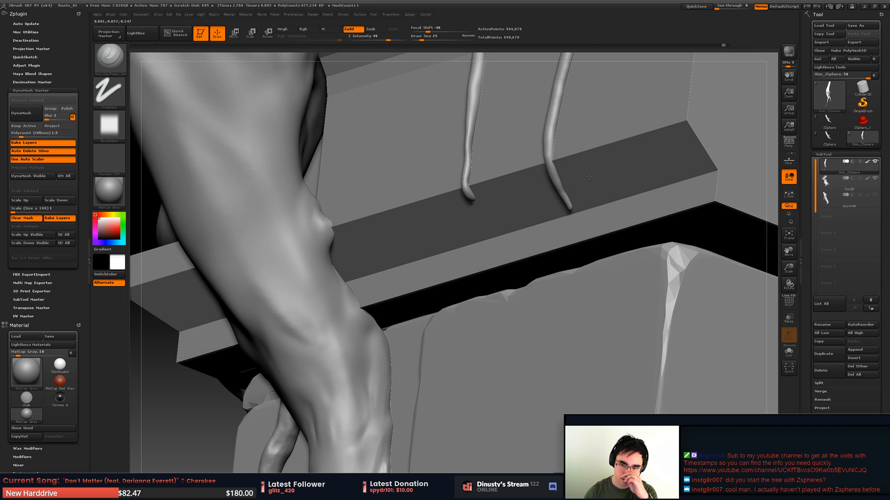
- Set the draw size to 15 and inspect the knot through the stone block with transparency, with and without ghosting
click(788, 318)
mouse_move(368, 210)
alt+mouse_down()
mouse_move(411, 210)
mouse_move(385, 177)
mouse_move(441, 253)
mouse_move(448, 246)
alt+mouse_up()
key(space)
mouse_move(448, 241)
right_down()
mouse_move(533, 231)
mouse_move(469, 240)
mouse_move(482, 252)
mouse_move(476, 247)
right_up()
mouse_move(425, 277)
right_down()
mouse_move(384, 288)
mouse_move(396, 284)
right_up()
drag(426, 257, 434, 283)
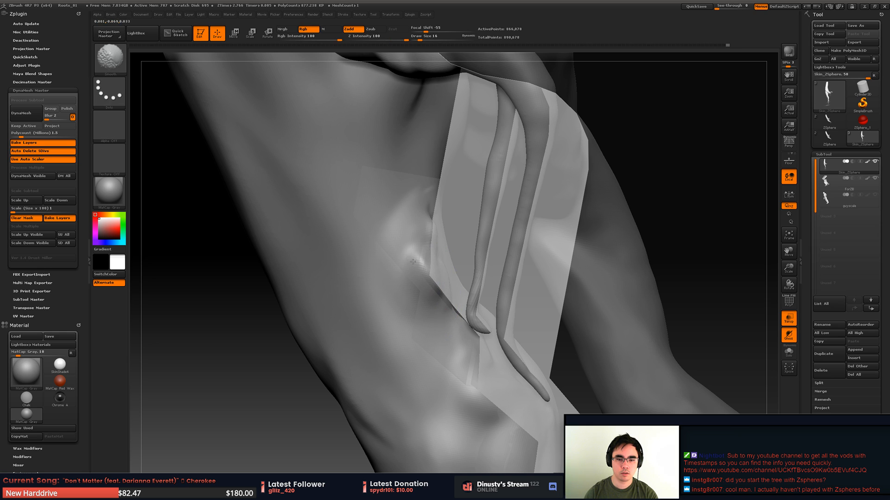
click(788, 334)
right_drag(419, 296, 458, 259)
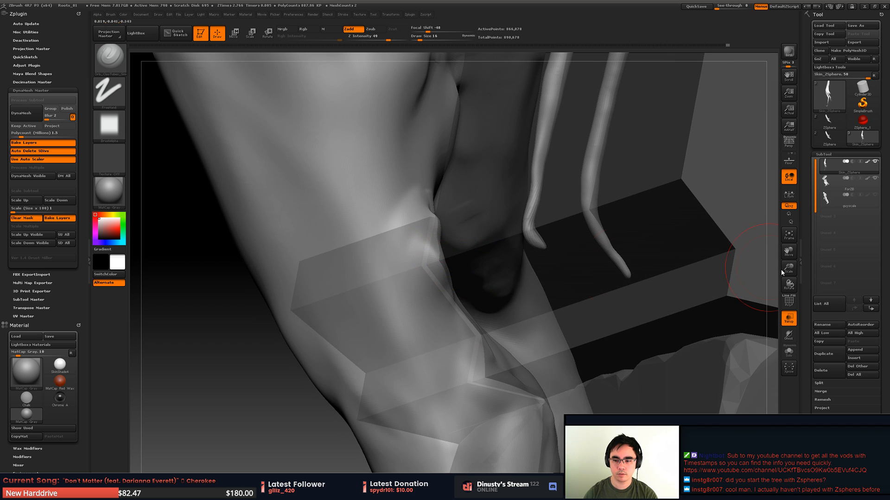
click(788, 318)
- Hide the ForZB stone block, sculpt and smooth the trunk surface around the knot from behind, and show the block again
click(876, 179)
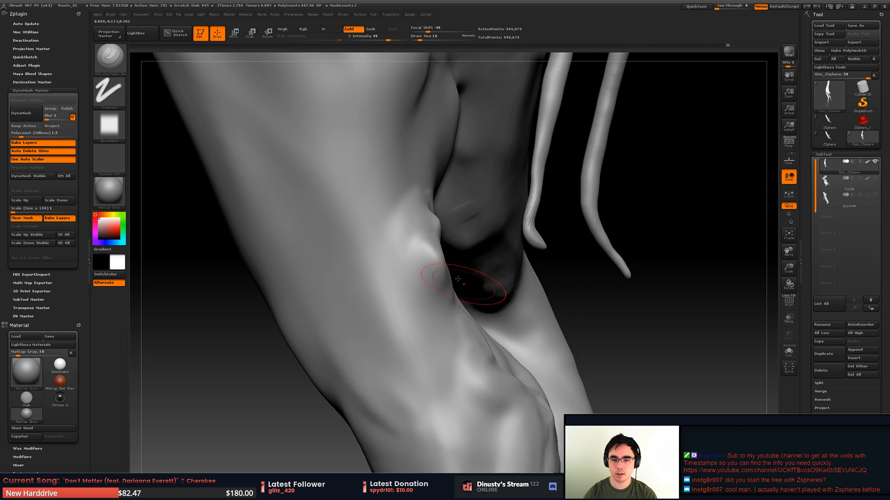
right_drag(471, 282, 449, 276)
alt+right_drag(359, 295, 410, 263)
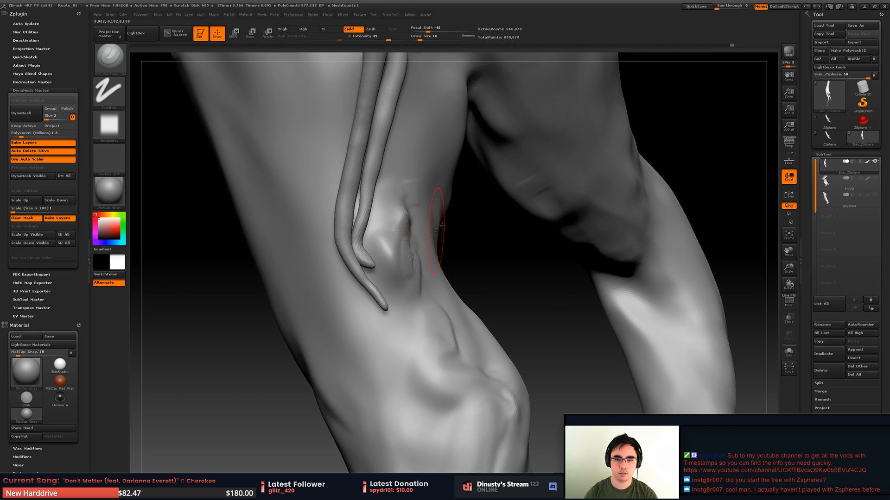
key(shift)
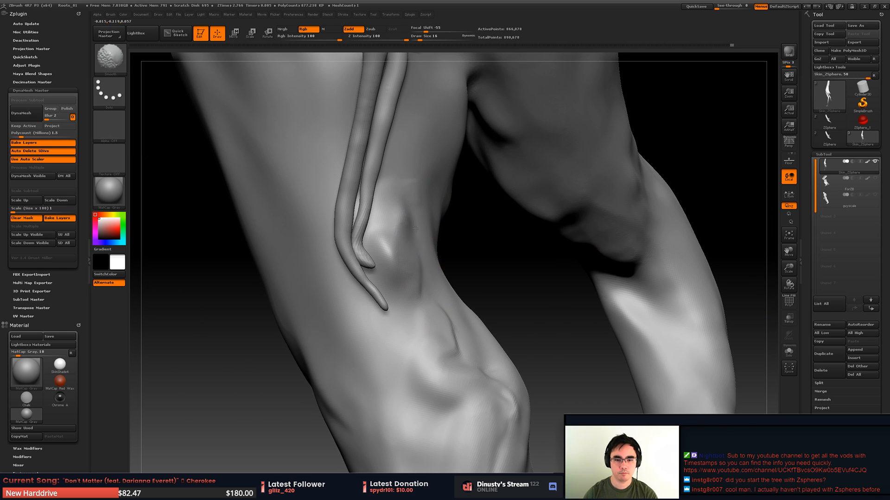
mouse_move(415, 228)
right_down()
mouse_move(446, 243)
mouse_move(426, 231)
right_up()
drag(428, 222, 452, 259)
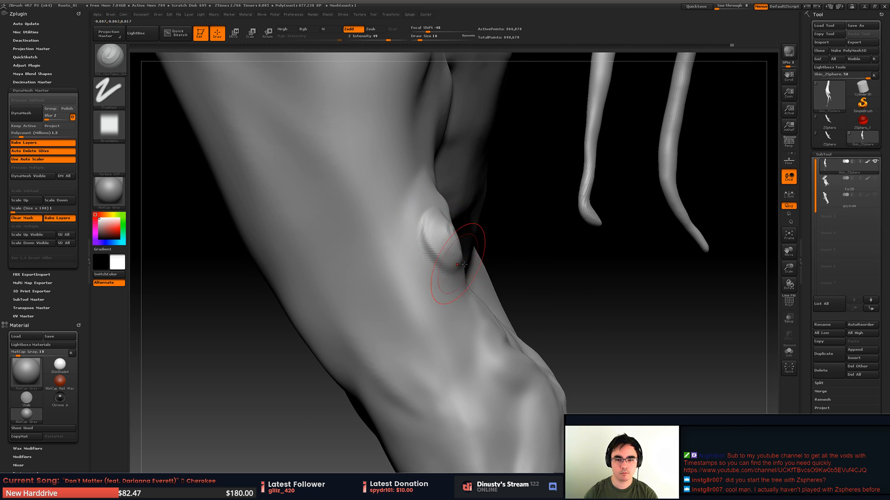
click(875, 180)
- Add clay strokes over the rounded knot beside the ledge and blend it into the trunk
right_drag(434, 223, 453, 216)
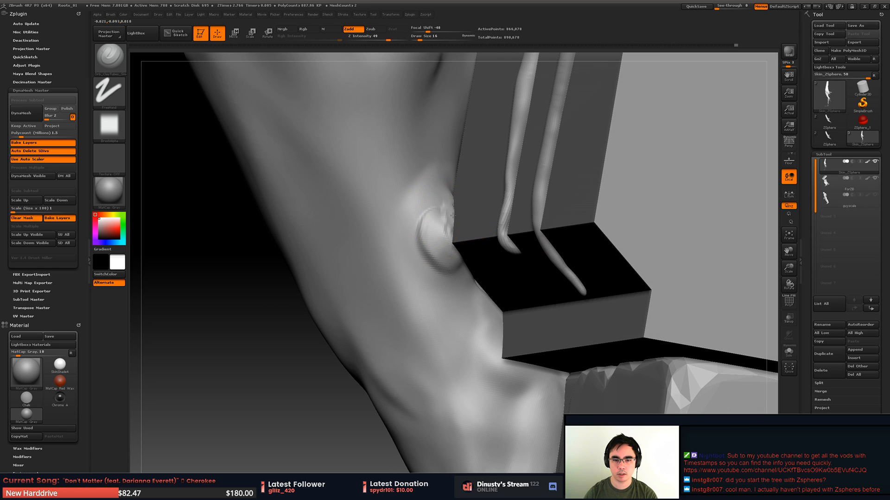
mouse_move(450, 214)
mouse_down()
mouse_move(424, 209)
mouse_move(429, 257)
mouse_move(466, 258)
mouse_move(458, 258)
mouse_up()
mouse_move(477, 252)
alt+right_down()
mouse_move(468, 211)
mouse_move(457, 241)
alt+right_up()
shift+drag(427, 195, 439, 214)
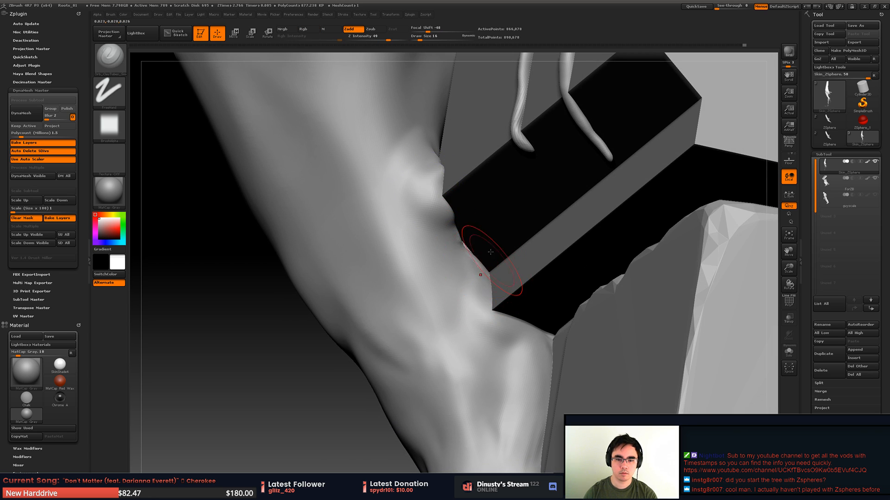
- Build up a second knot along the trunk edge below the first, at the ledge's lower corner
alt+right_drag(490, 252, 483, 235)
shift+drag(472, 254, 488, 288)
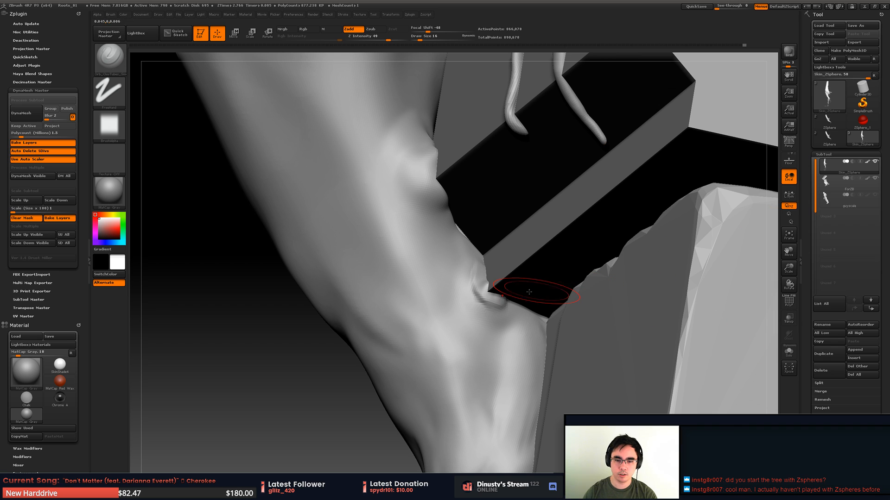
drag(483, 265, 481, 271)
drag(452, 227, 475, 242)
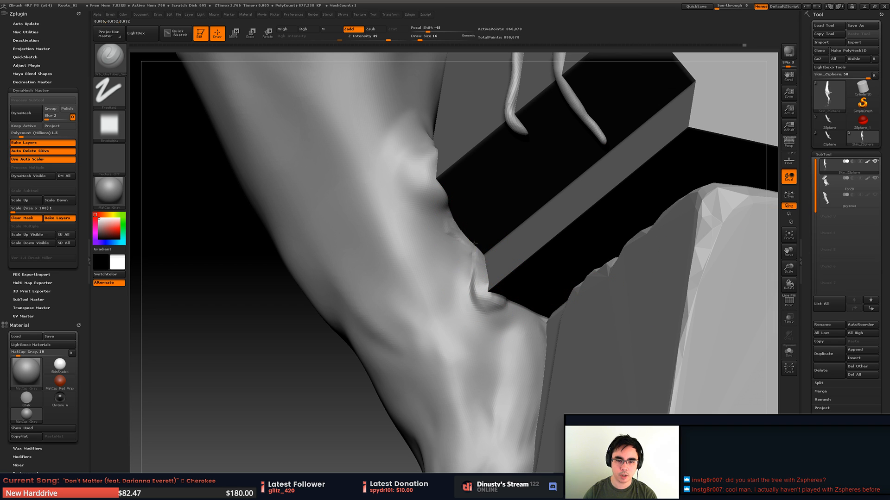
drag(468, 296, 506, 309)
mouse_move(457, 245)
mouse_down()
mouse_move(476, 299)
mouse_move(506, 307)
mouse_up()
ctrl+right_drag(491, 302, 470, 283)
shift+drag(469, 289, 501, 328)
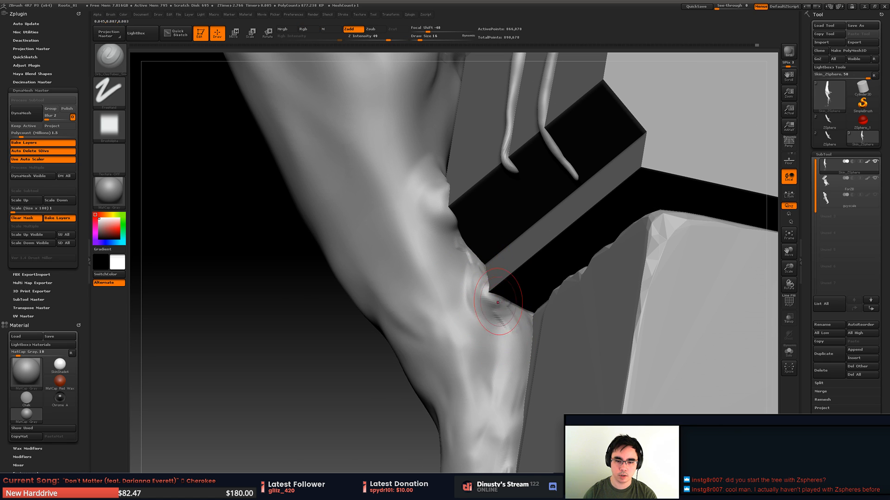
- Build up a small stub from the trunk over the top edge of the lower stone block and smooth it
right_drag(529, 323, 511, 318)
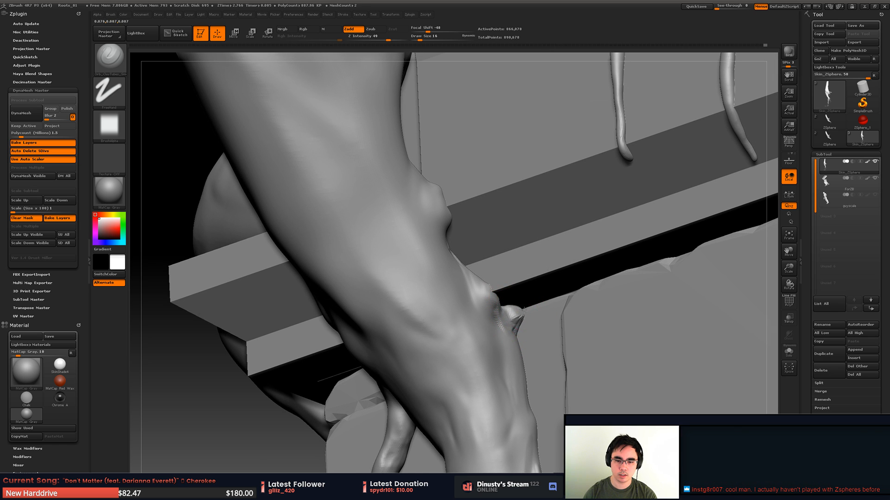
key(shift)
right_drag(518, 341, 504, 342)
key(space)
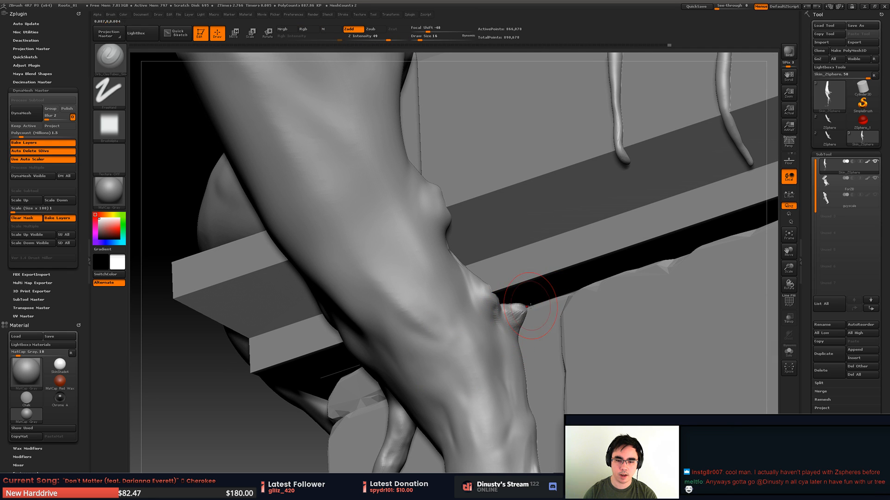
mouse_move(517, 308)
right_down()
mouse_move(519, 261)
mouse_move(510, 264)
right_up()
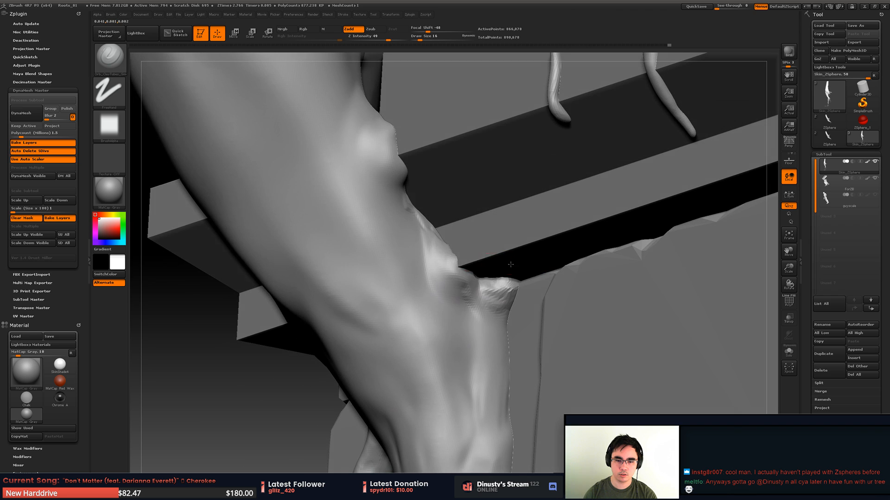
right_drag(474, 287, 511, 297)
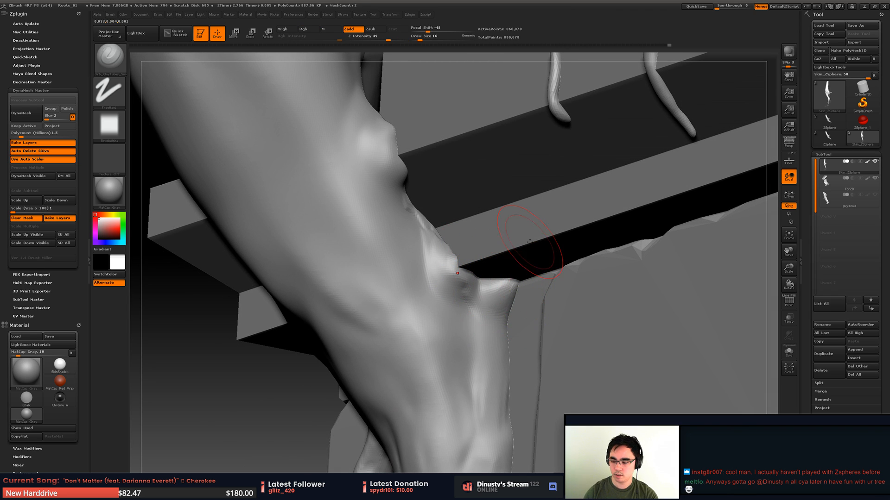
- Switch to the Orb Zsub brush with draw size 17 and carve the stub and a groove running down below it
key(b)
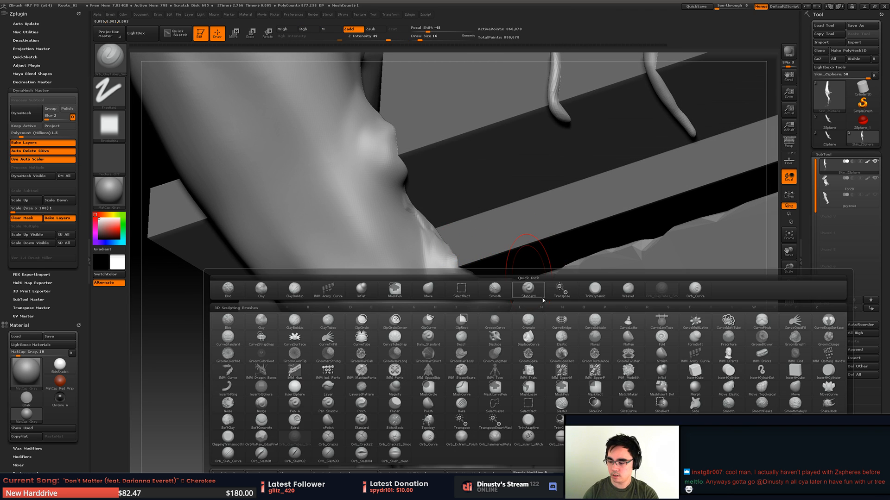
click(695, 290)
right_drag(524, 294, 516, 293)
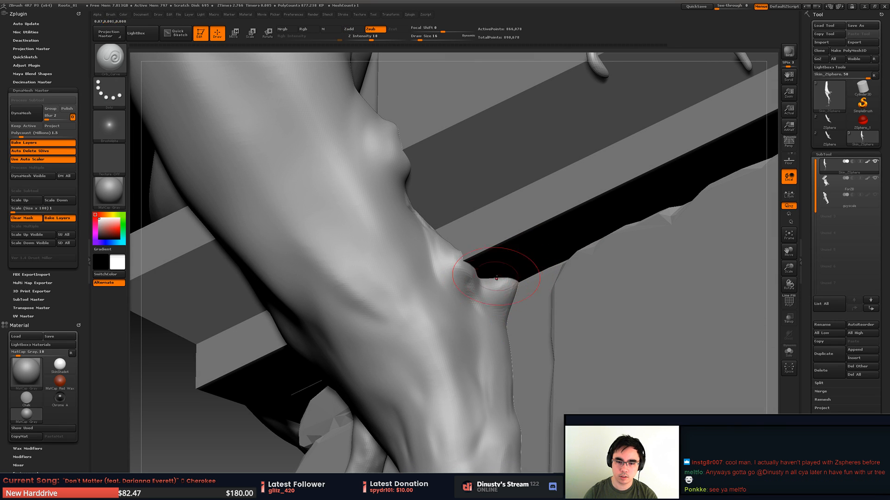
key(space)
mouse_move(486, 289)
mouse_down()
mouse_move(482, 302)
mouse_move(501, 320)
mouse_move(515, 307)
mouse_up()
key(ctrl+z)
key(space)
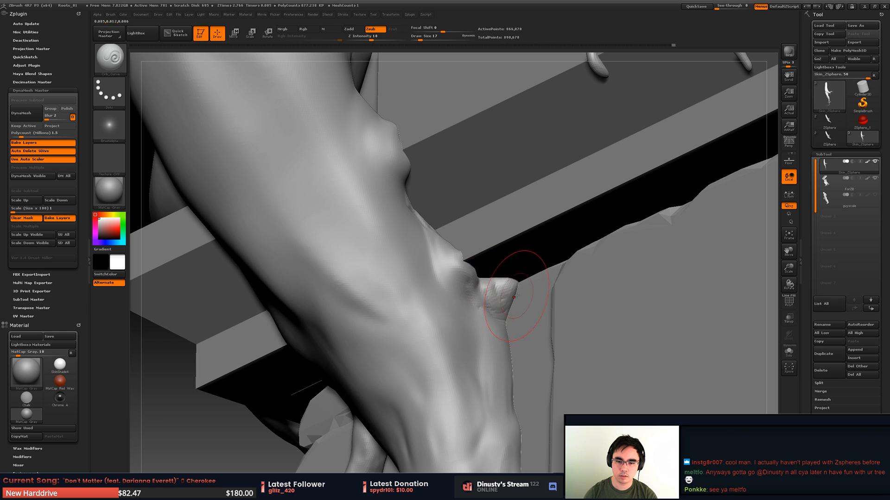
mouse_move(482, 308)
mouse_down()
mouse_move(504, 320)
mouse_move(476, 314)
mouse_move(502, 360)
mouse_up()
key(ctrl+z)
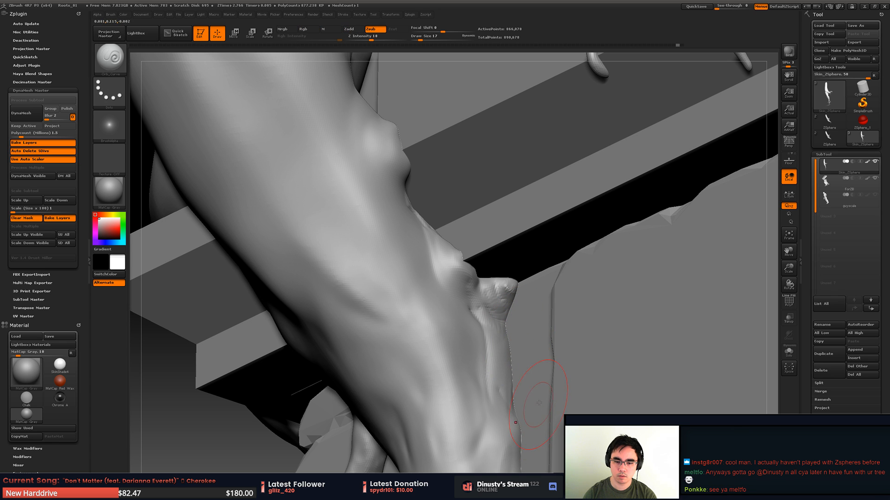
- Soften the carved groove below the stub and blend the surrounding lower trunk
drag(539, 403, 491, 352)
key(shift)
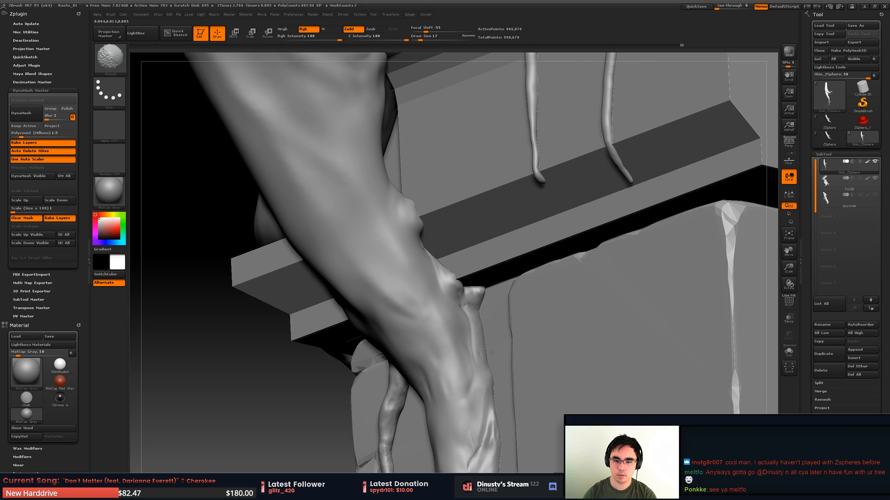
mouse_move(468, 324)
right_down()
mouse_move(452, 319)
mouse_move(462, 289)
right_up()
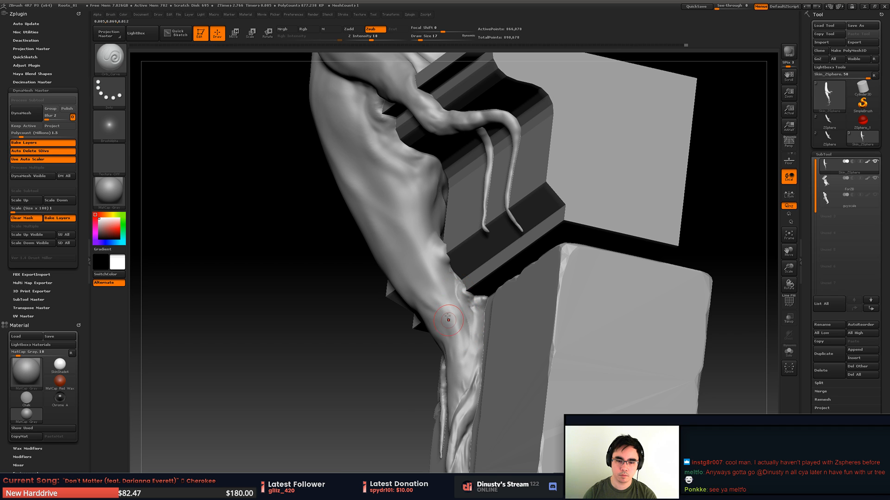
right_drag(448, 319, 455, 325)
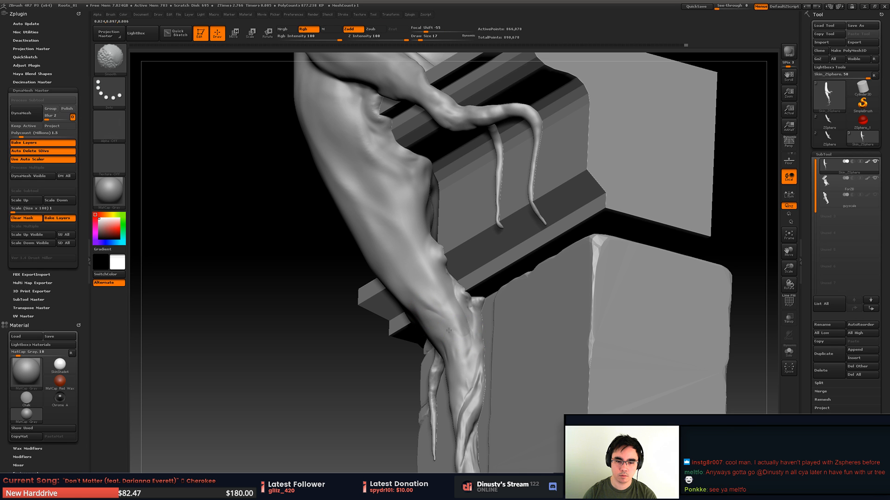
mouse_move(470, 345)
right_down()
mouse_move(439, 299)
mouse_move(482, 334)
right_up()
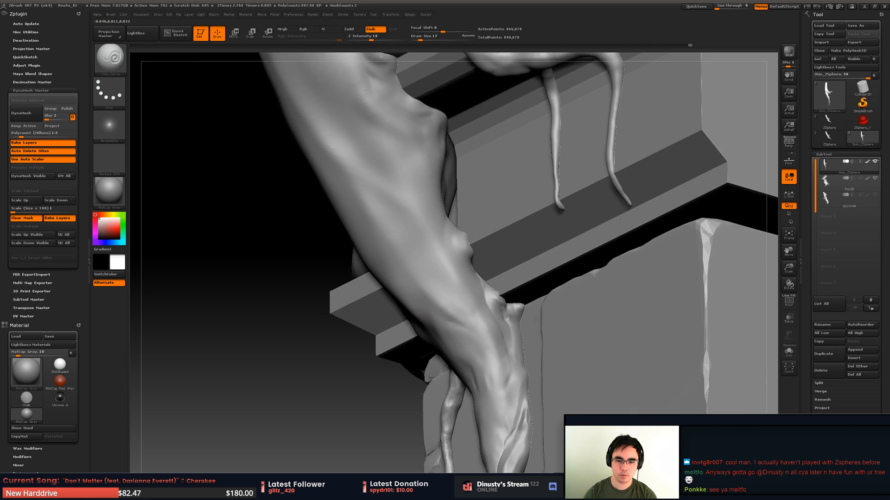
- Smooth the upper knot beside the ledge and carve creases around its base
right_drag(537, 310, 481, 251)
mouse_move(486, 255)
mouse_down()
mouse_move(479, 235)
mouse_move(485, 262)
mouse_up()
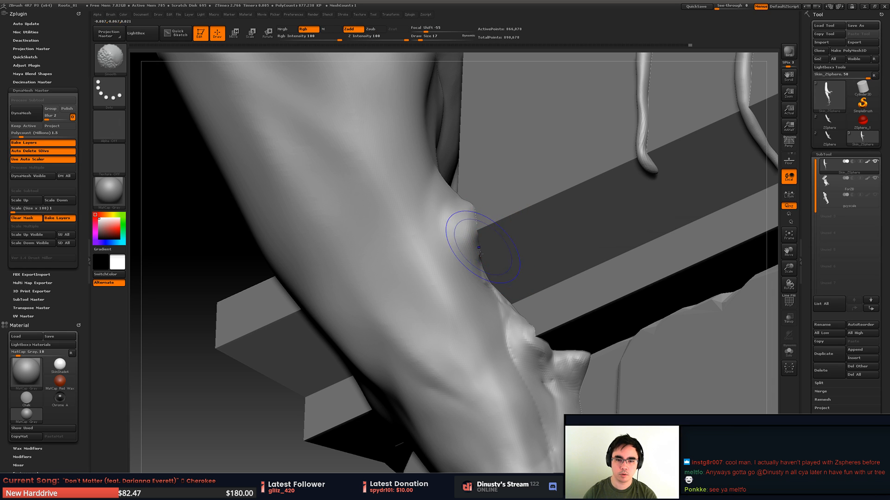
right_drag(464, 232, 461, 184)
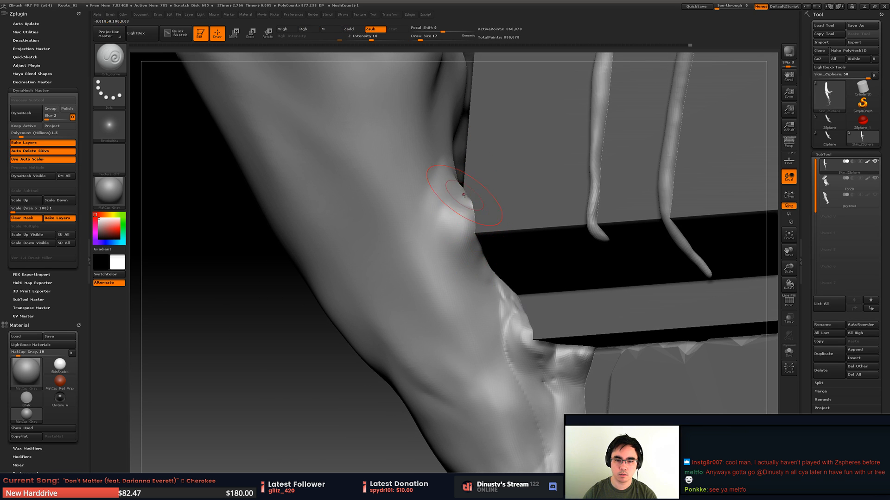
mouse_move(469, 208)
mouse_down()
mouse_move(456, 211)
mouse_move(449, 253)
mouse_move(479, 280)
mouse_move(494, 314)
mouse_move(479, 283)
mouse_up()
mouse_move(449, 232)
shift+mouse_down()
mouse_move(443, 206)
mouse_move(456, 277)
shift+mouse_up()
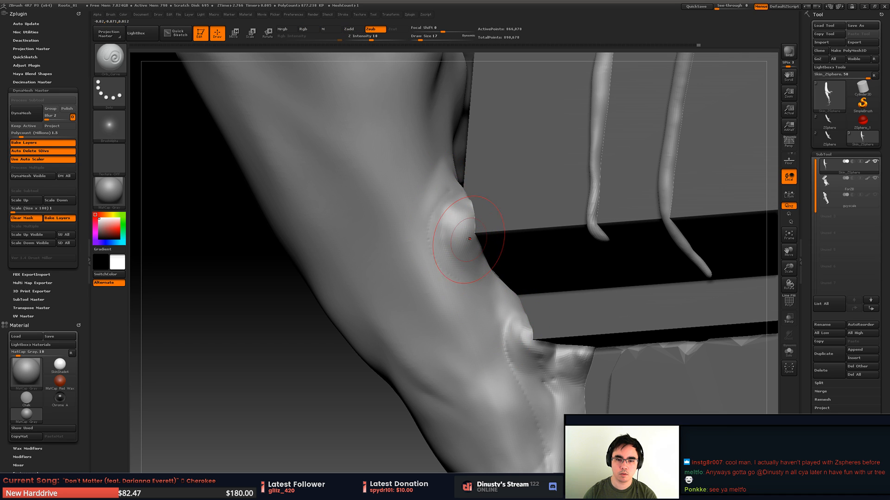
drag(447, 189, 430, 236)
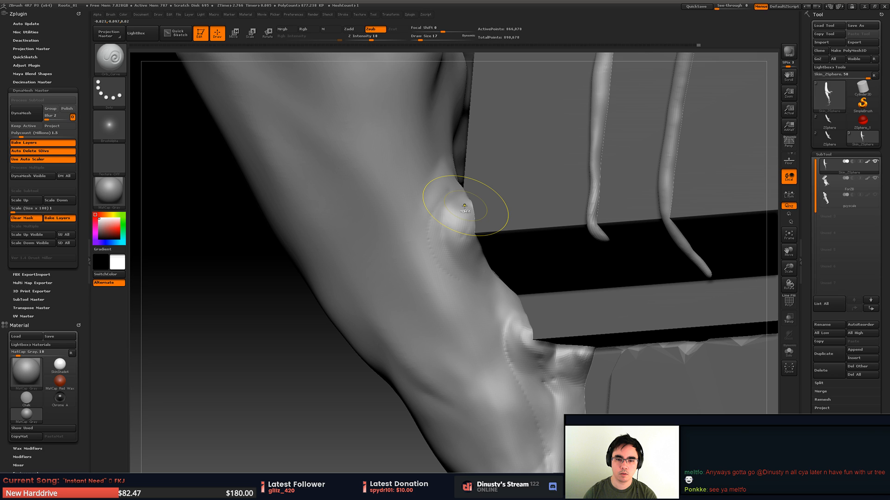
key(ctrl+shift+z)
- Try carving curved creases across the trunk above and around the upper knot
right_drag(458, 112, 430, 104)
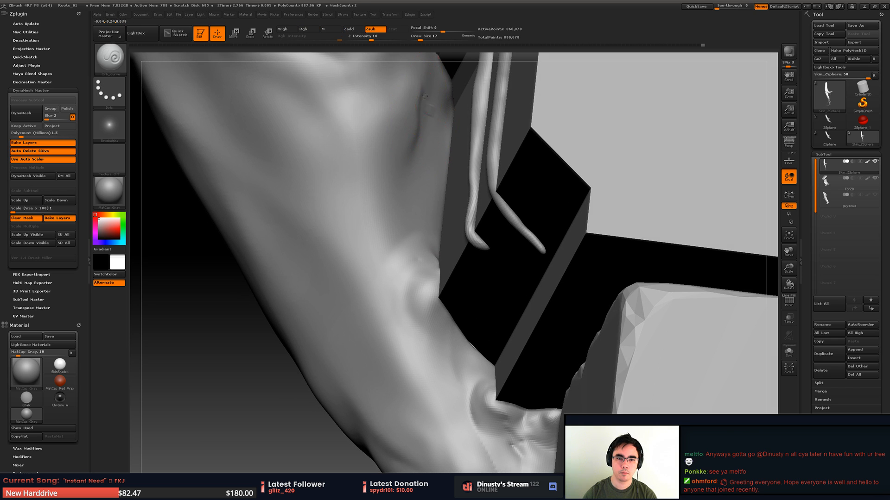
mouse_move(425, 101)
mouse_down()
mouse_move(359, 147)
mouse_move(338, 107)
mouse_up()
key(ctrl+z)
mouse_move(425, 105)
mouse_down()
mouse_move(300, 108)
mouse_move(340, 162)
mouse_up()
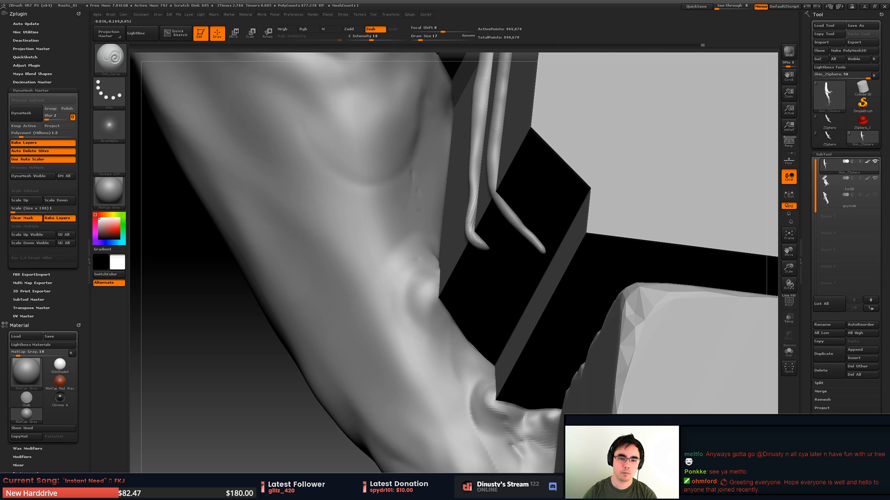
drag(387, 217, 388, 240)
key(ctrl+z)
drag(412, 301, 436, 287)
key(ctrl+z)
key(ctrl+z)
mouse_move(283, 204)
mouse_down()
mouse_move(413, 287)
mouse_move(456, 300)
mouse_up()
key(ctrl+z)
- Carve a short crease into the trunk edge just above the upper knot
mouse_move(377, 189)
right_down()
mouse_move(323, 208)
mouse_move(344, 243)
mouse_move(345, 190)
mouse_move(411, 250)
mouse_move(423, 217)
mouse_move(420, 241)
right_up()
right_drag(421, 241, 407, 269)
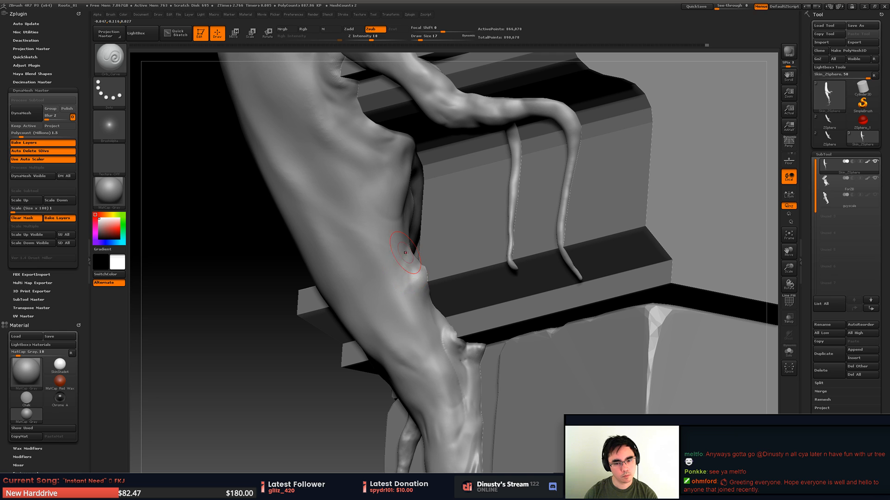
shift+drag(420, 286, 411, 260)
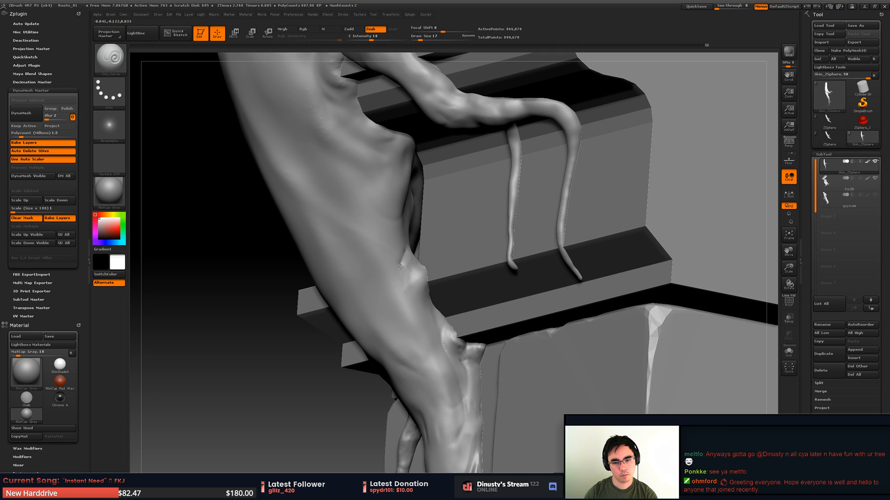
- Smooth the trunk around the upper knot beside the ledge and rework the creases bordering it
key(shift)
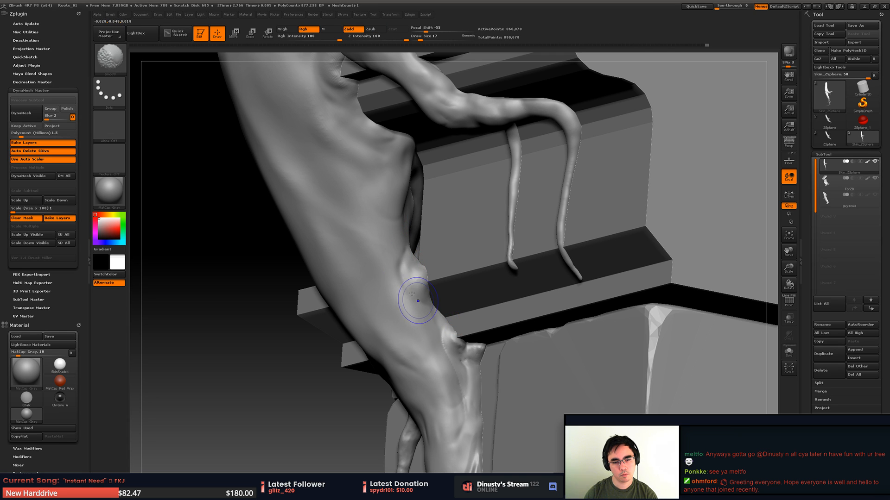
key(alt)
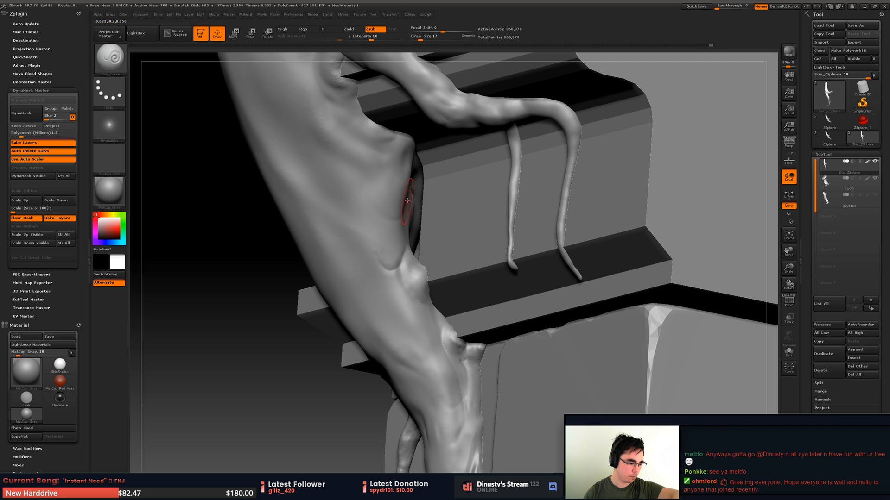
key(shift)
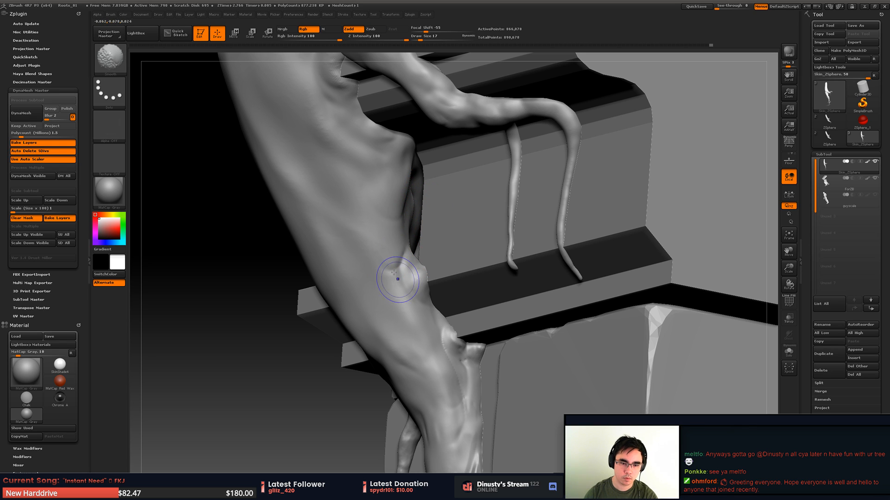
alt+drag(408, 283, 399, 259)
mouse_move(417, 288)
shift+mouse_down()
mouse_move(401, 265)
mouse_move(418, 277)
mouse_move(413, 258)
shift+mouse_up()
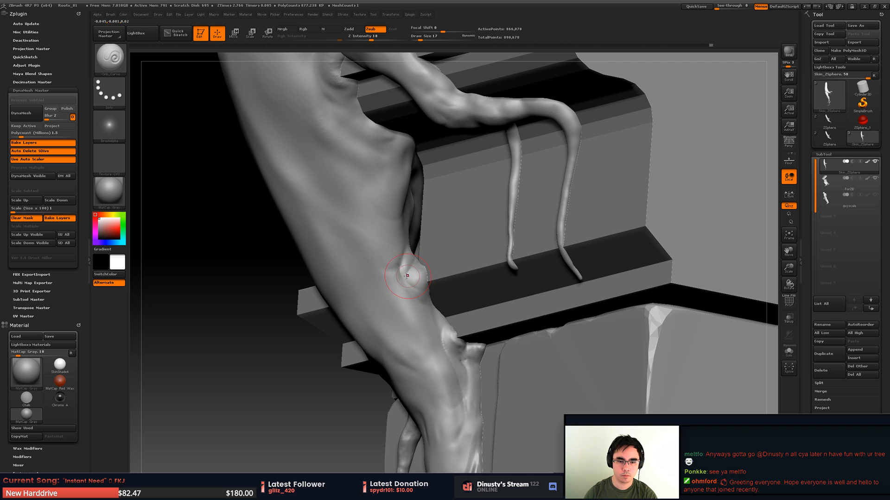
- Carve around the upper knot and hollow a small pit into its centre
right_drag(408, 276, 411, 260)
shift+drag(418, 263, 421, 256)
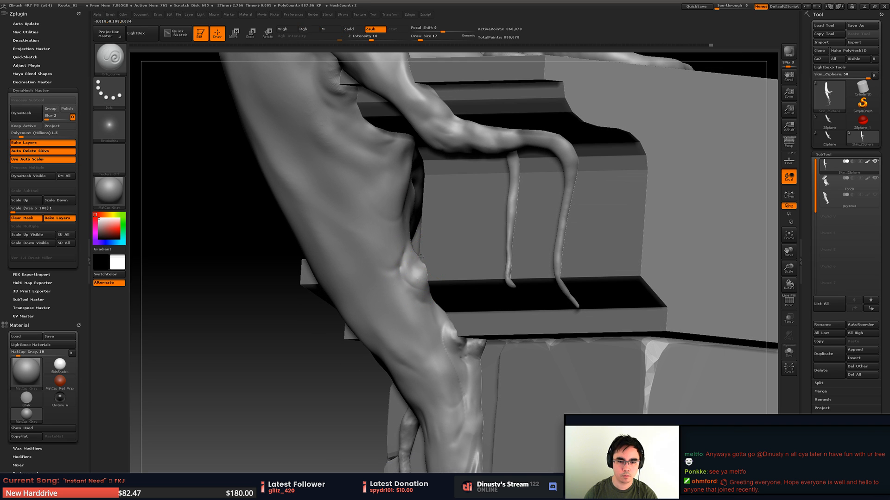
right_drag(431, 248, 429, 290)
shift+drag(434, 295, 430, 293)
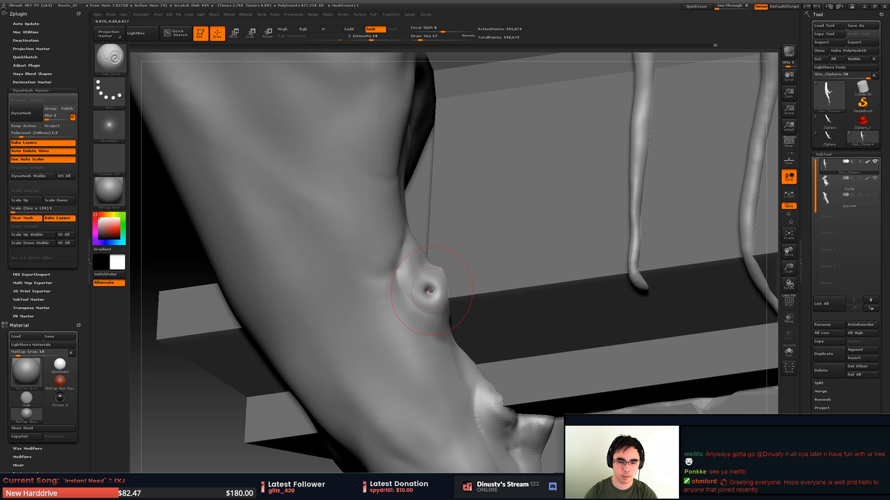
- Flatten the upper knot and its pit with the TrimDynamic brush, and undo the last change
key(b)
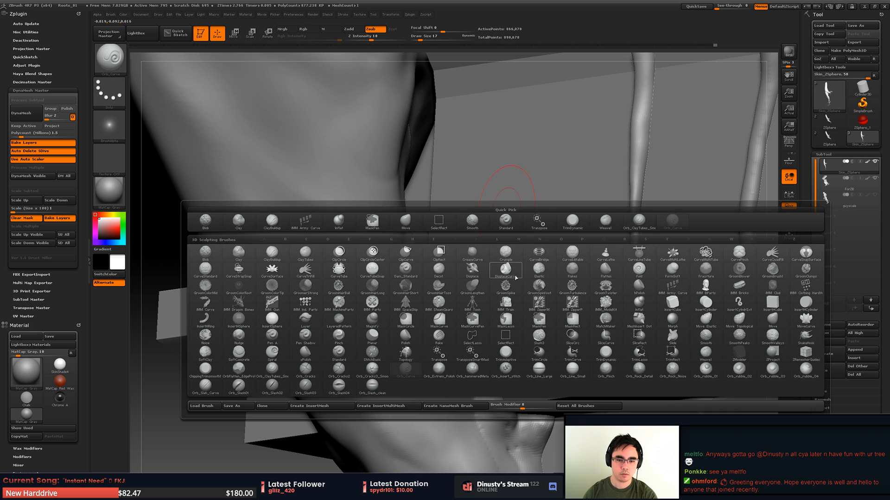
click(574, 223)
key(space)
drag(436, 287, 435, 287)
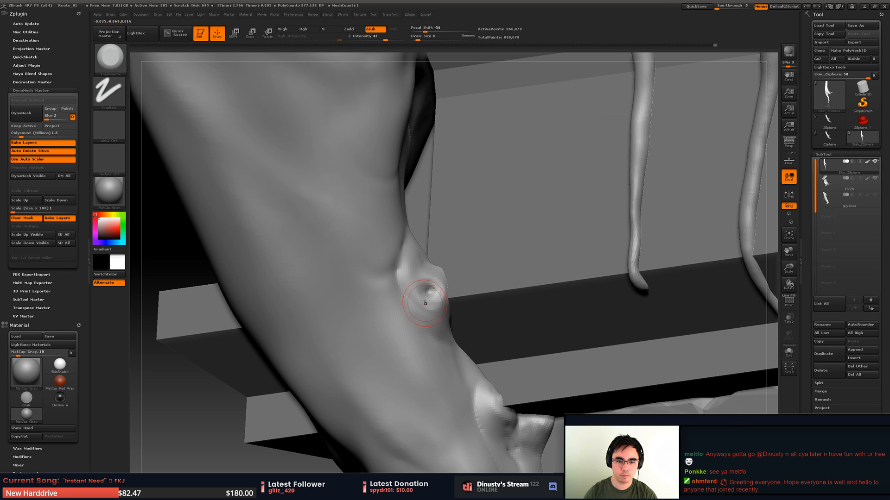
right_drag(445, 282, 389, 221)
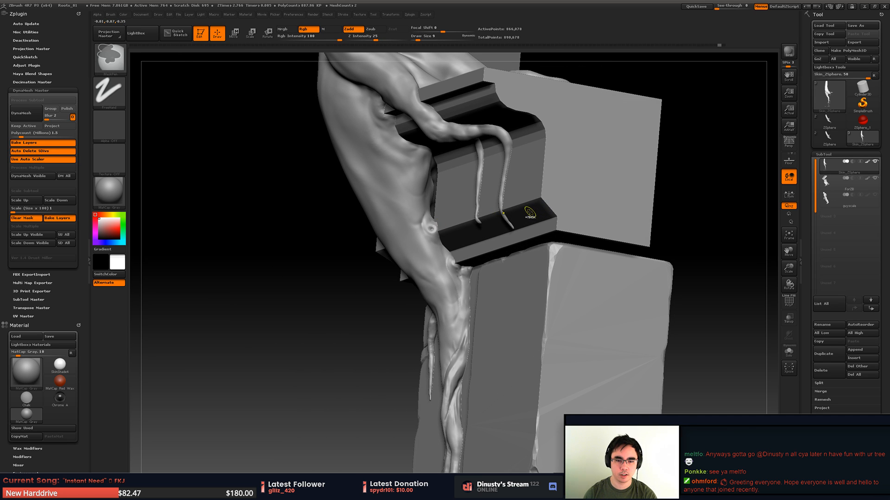
key(ctrl+z)
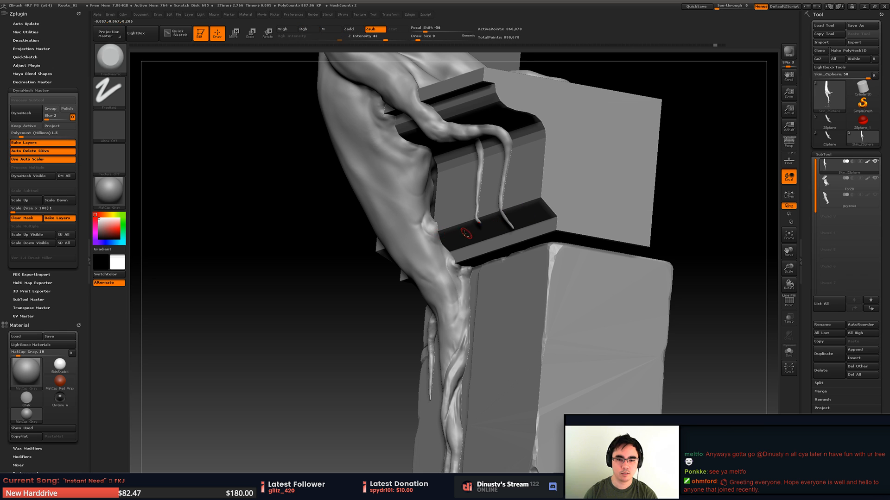
ctrl+right_drag(466, 233, 521, 233)
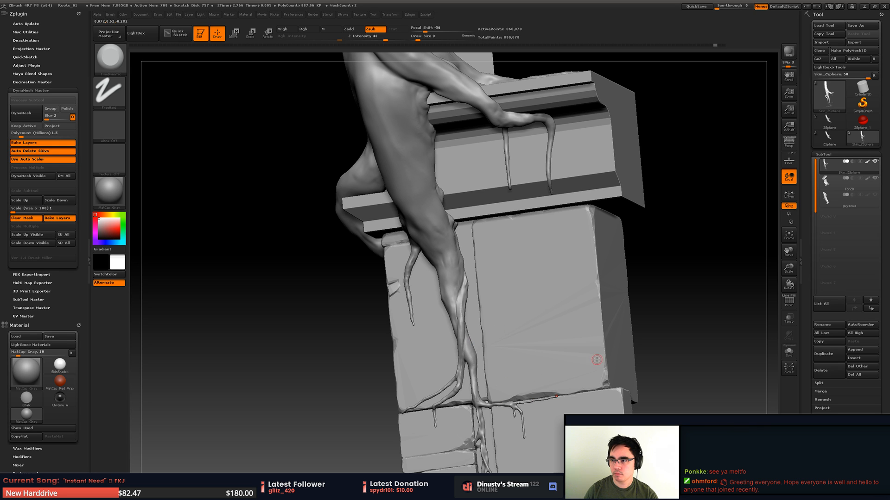
key(alt+Tab)
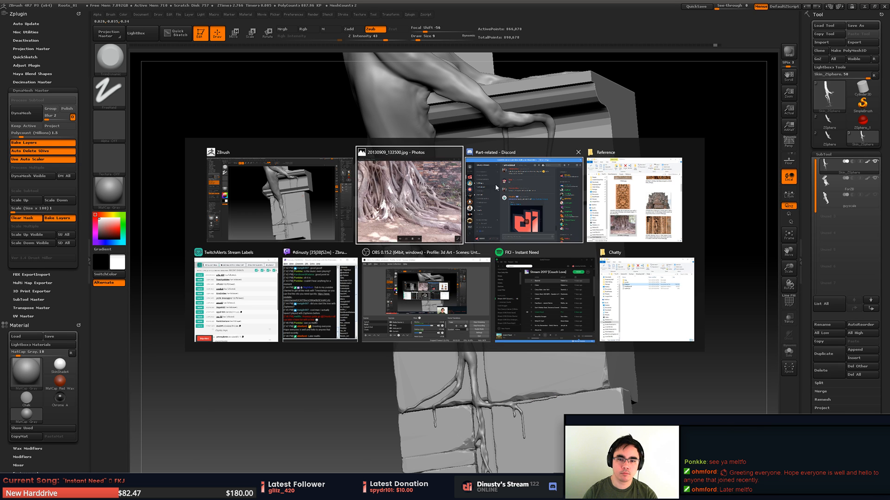
click(554, 294)
key(alt+Tab)
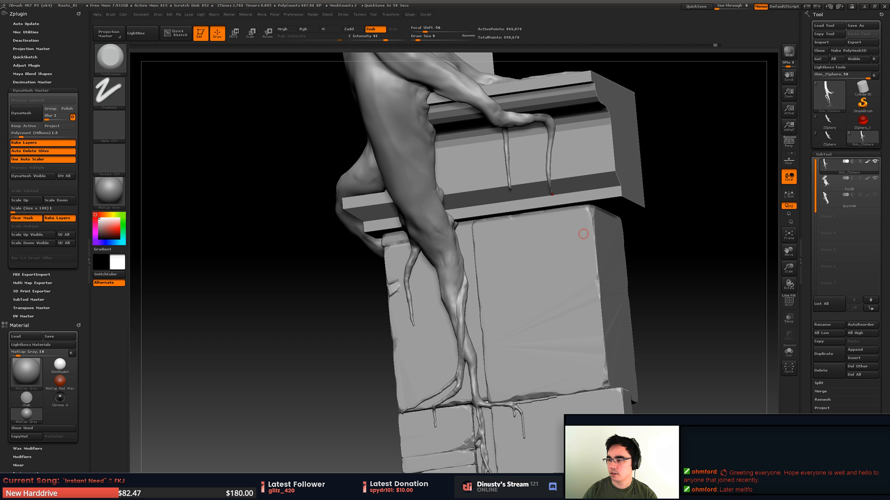
- Isolate the section of root where the trunk forks over the block's corner and hide the stone block
mouse_move(521, 284)
right_down()
mouse_move(532, 297)
mouse_move(523, 298)
right_up()
mouse_move(562, 276)
right_down()
mouse_move(510, 295)
mouse_move(500, 286)
mouse_move(510, 290)
mouse_move(522, 270)
mouse_move(512, 297)
mouse_move(526, 241)
mouse_move(498, 317)
mouse_move(498, 297)
right_up()
ctrl+shift+drag(423, 245, 524, 365)
mouse_move(524, 365)
right_down()
mouse_move(519, 315)
mouse_move(656, 254)
right_up()
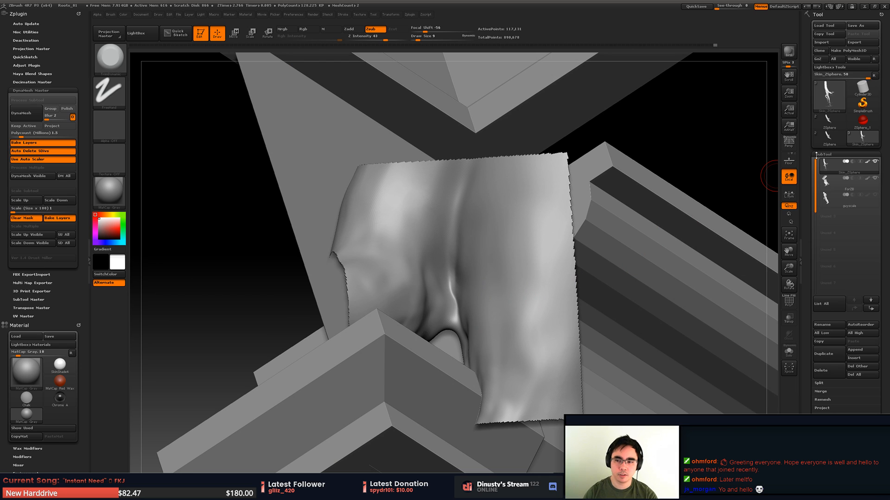
mouse_move(876, 180)
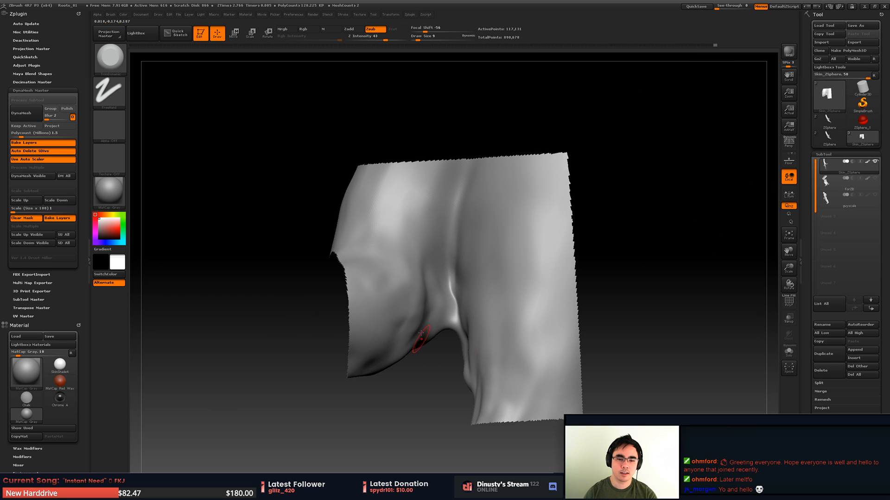
mouse_move(421, 336)
right_down()
mouse_move(433, 223)
mouse_move(440, 283)
mouse_move(425, 312)
mouse_move(446, 306)
right_up()
- Carve creases into the crotch of the fork with the curve carving brush at draw size 27
key(b)
click(608, 306)
right_click(426, 310)
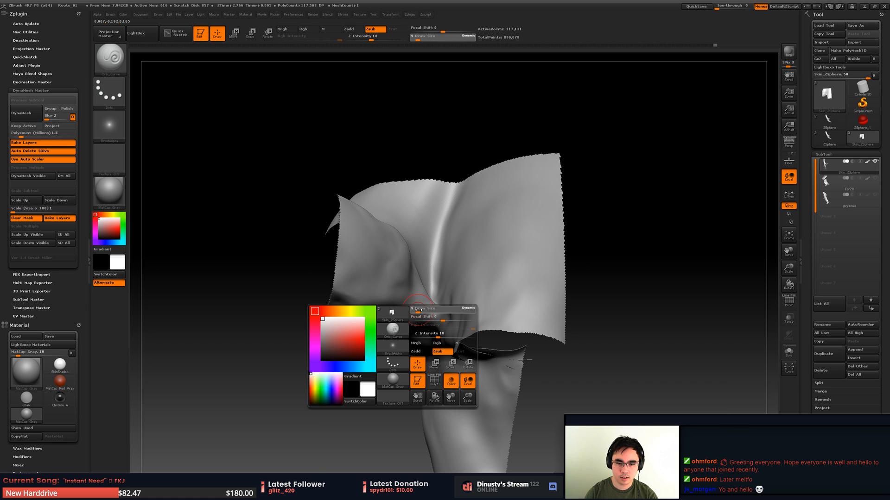
right_click(435, 306)
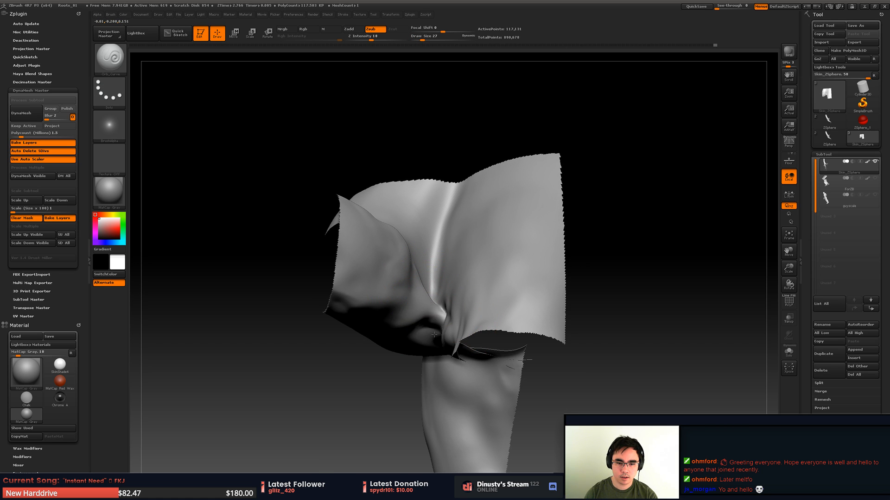
right_drag(434, 335, 432, 320)
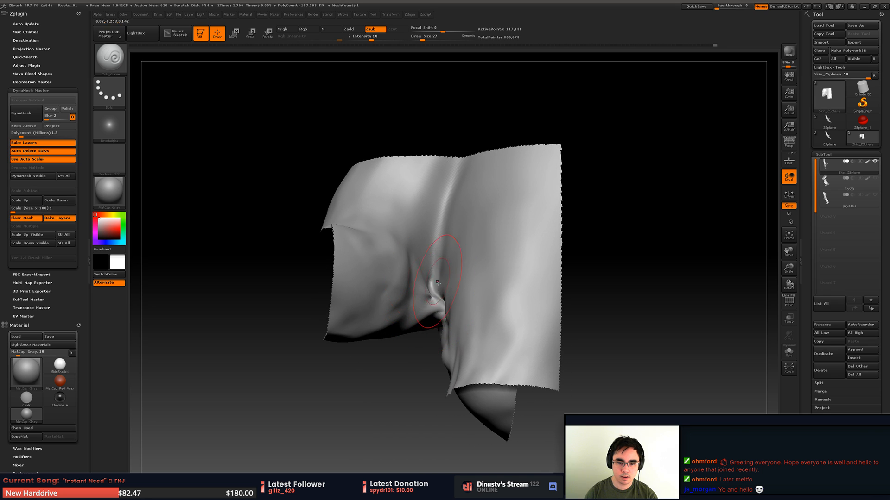
drag(437, 282, 434, 304)
mouse_move(427, 312)
right_down()
mouse_move(427, 264)
mouse_move(429, 307)
right_up()
- Narrow the visible mesh to a smaller patch around the crotch of the fork
ctrl+shift+drag(391, 249, 470, 358)
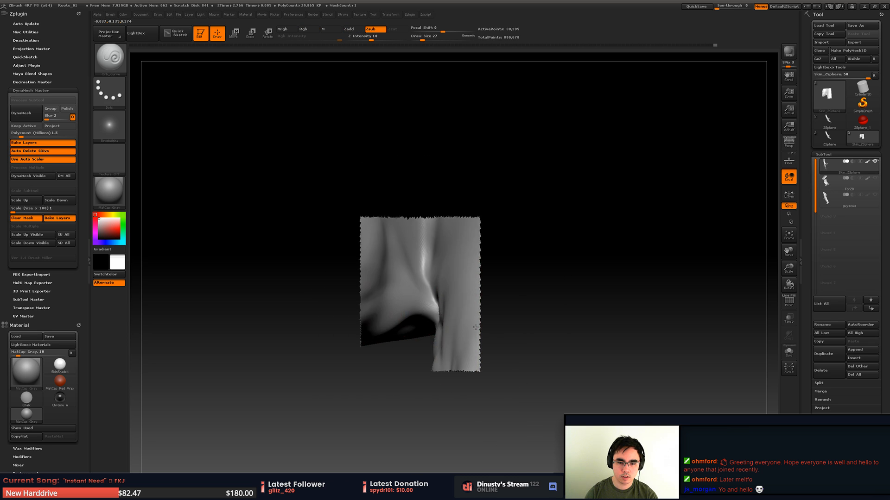
right_drag(468, 357, 354, 338)
ctrl+shift+drag(302, 334, 403, 180)
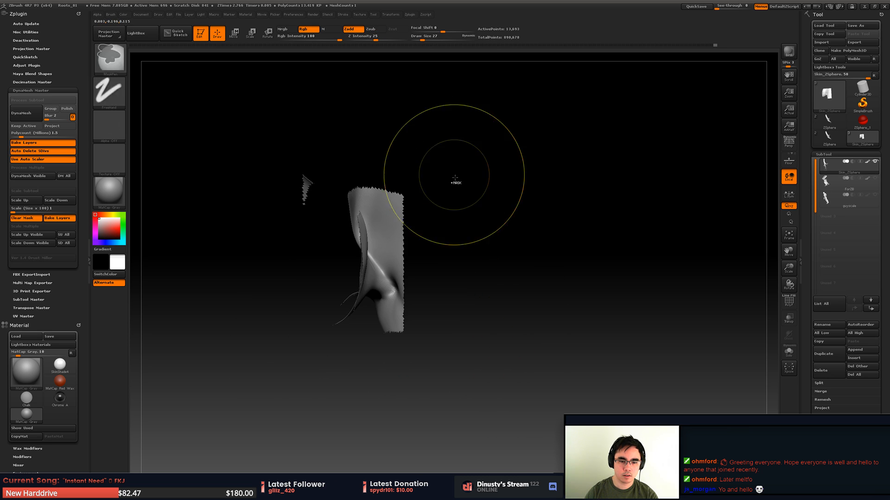
mouse_move(453, 185)
right_down()
mouse_move(418, 254)
mouse_move(379, 256)
right_up()
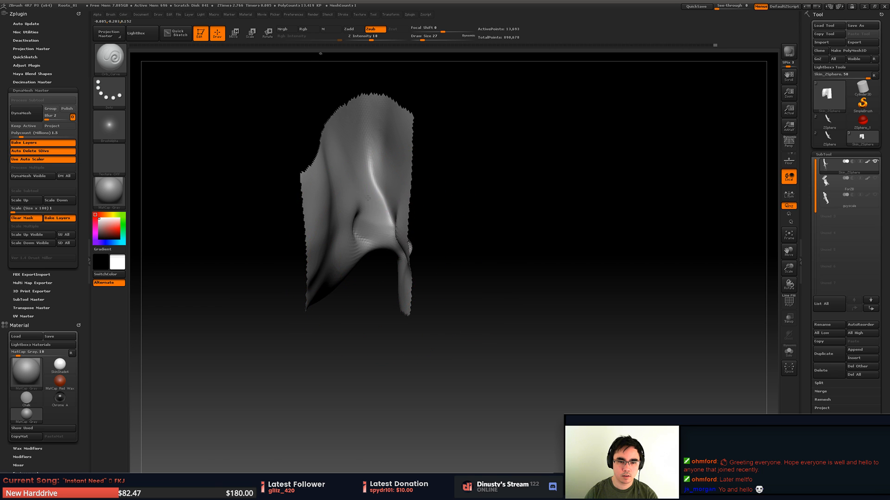
- Build up clay across the inner side of the fork with the Orb_ClayTubes_Dec brush at draw size 12
mouse_move(367, 198)
right_down()
mouse_move(396, 218)
mouse_move(394, 232)
right_up()
key(space)
drag(403, 231, 396, 230)
key(b)
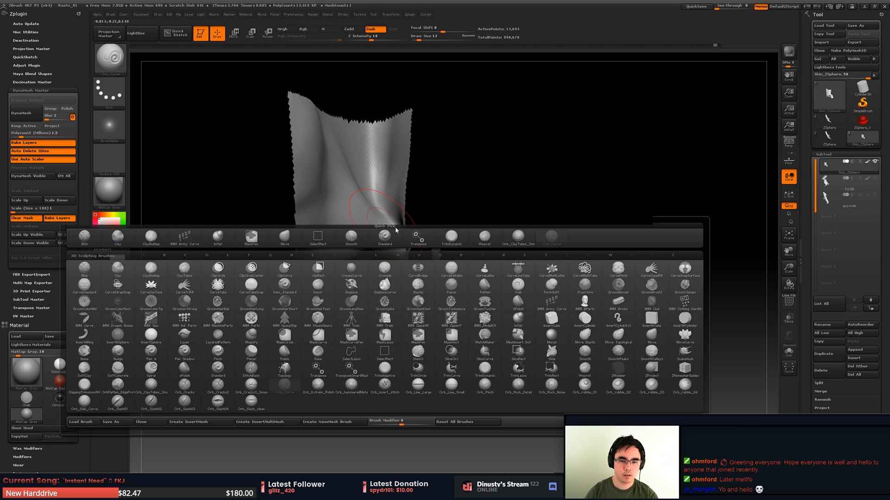
click(518, 236)
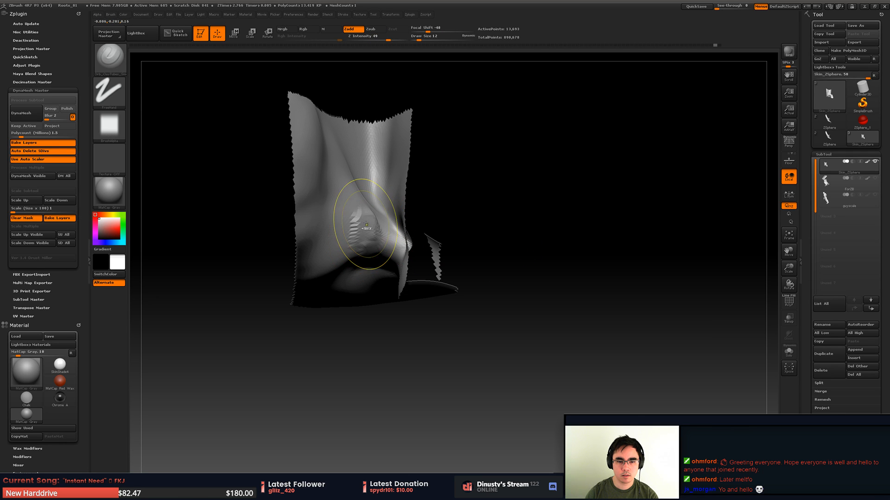
mouse_move(372, 227)
right_down()
mouse_move(366, 248)
mouse_move(370, 231)
mouse_move(348, 210)
right_up()
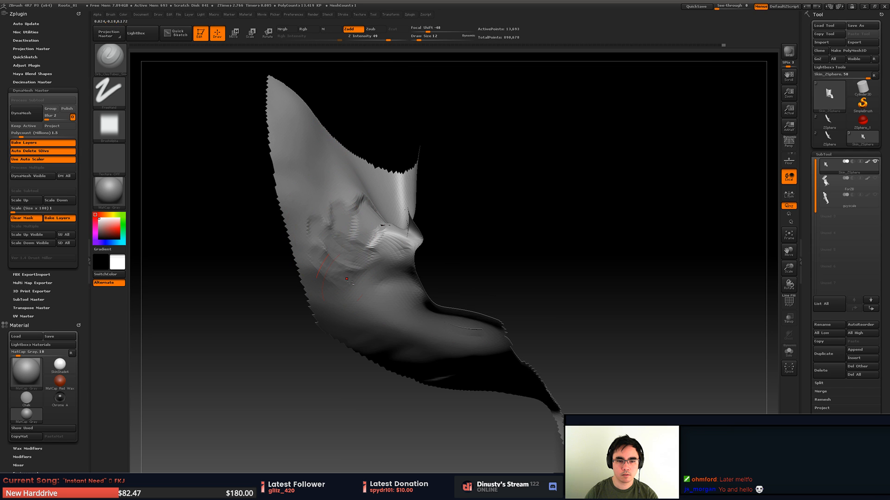
right_drag(380, 215, 398, 245)
shift+drag(380, 241, 364, 303)
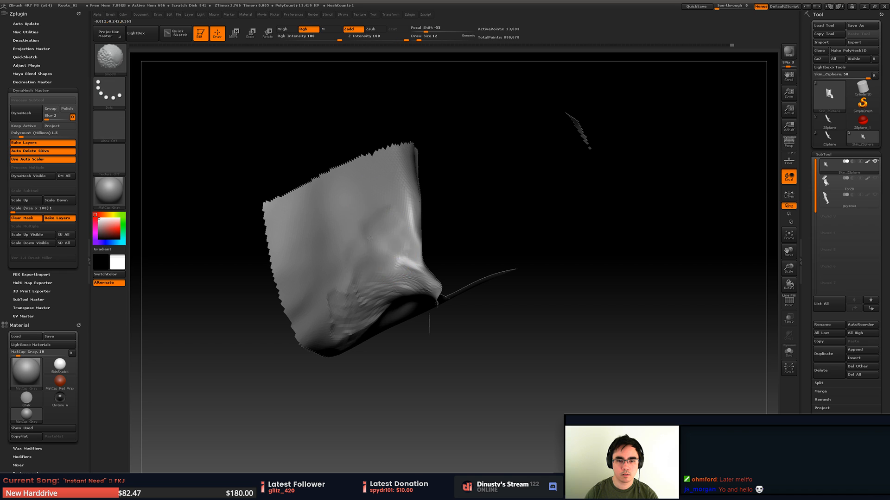
- Smooth the built-up clay on the fork patch and reveal the rest of the root mesh
right_drag(358, 297, 366, 331)
shift+drag(372, 244, 371, 299)
mouse_move(364, 266)
right_down()
mouse_move(387, 290)
mouse_move(401, 238)
mouse_move(394, 261)
mouse_move(341, 260)
right_up()
ctrl+shift+click(589, 247)
mouse_move(482, 264)
alt+right_down()
mouse_move(424, 271)
mouse_move(449, 304)
mouse_move(477, 273)
mouse_move(451, 260)
mouse_move(442, 176)
mouse_move(472, 248)
alt+right_up()
shift+drag(469, 297, 476, 297)
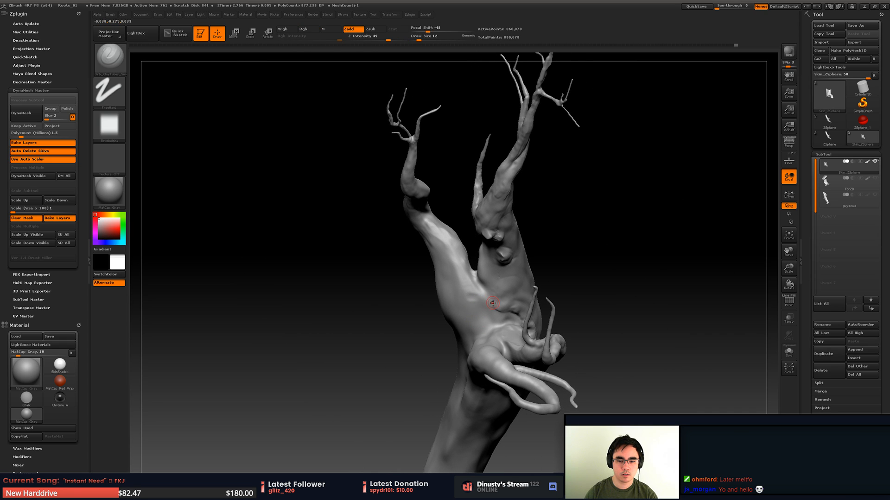
- Smooth the surface around the trunk fork with a larger brush
key(space)
key(shift)
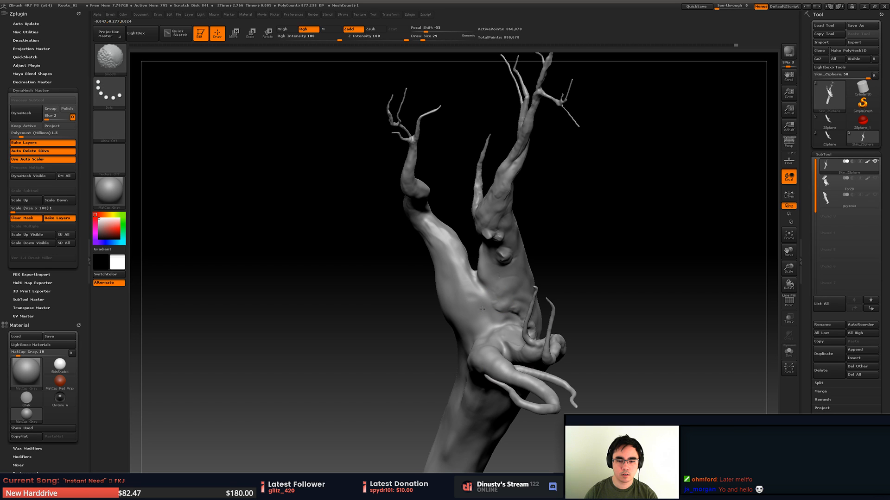
mouse_move(501, 310)
right_down()
mouse_move(519, 338)
mouse_move(512, 278)
mouse_move(506, 294)
mouse_move(519, 324)
mouse_move(550, 235)
mouse_move(562, 259)
right_up()
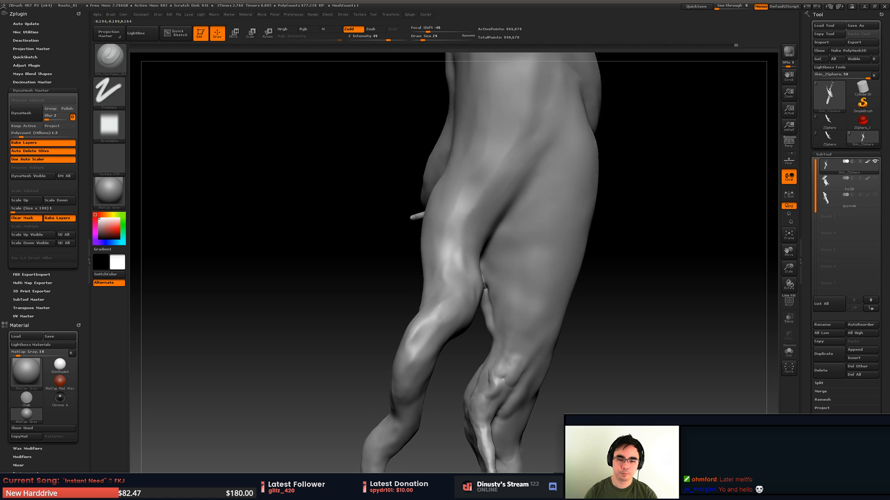
- Reshape the inner contours of the trunk fork with the Move brush at draw size 56
key(space)
key(b)
key(m)
key(v)
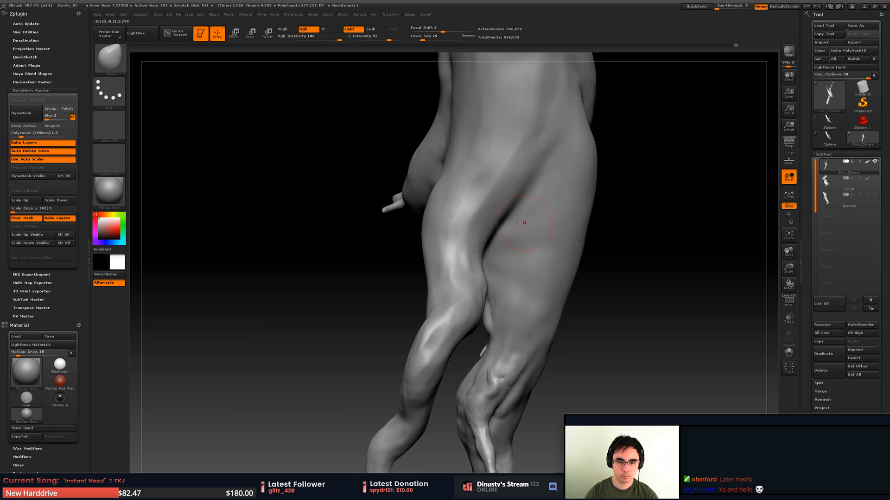
key(space)
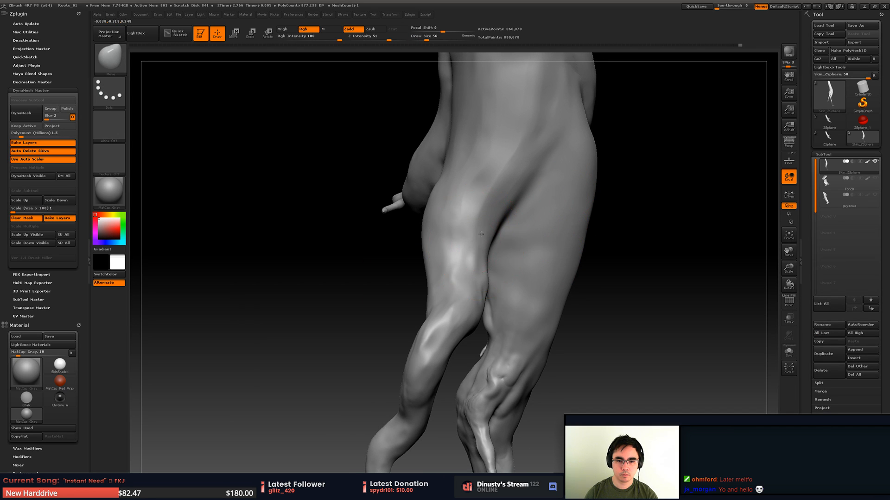
mouse_move(486, 315)
right_down()
mouse_move(471, 291)
mouse_move(387, 298)
right_up()
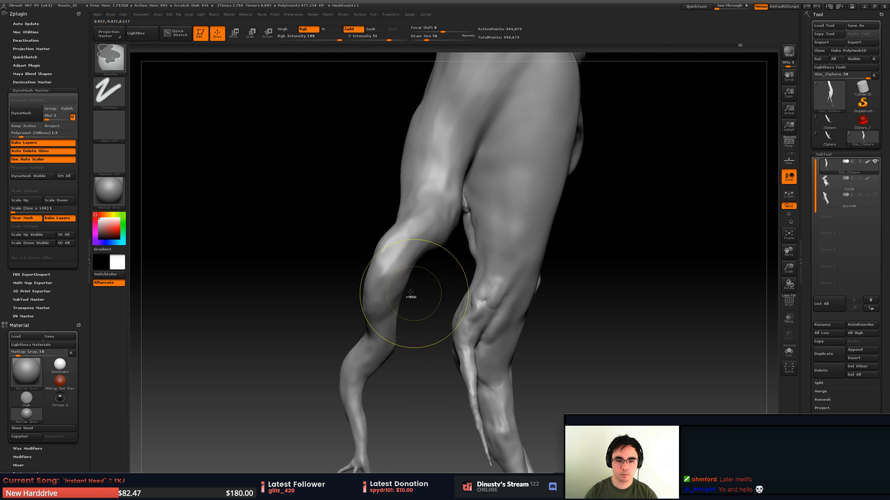
right_drag(418, 257, 402, 363)
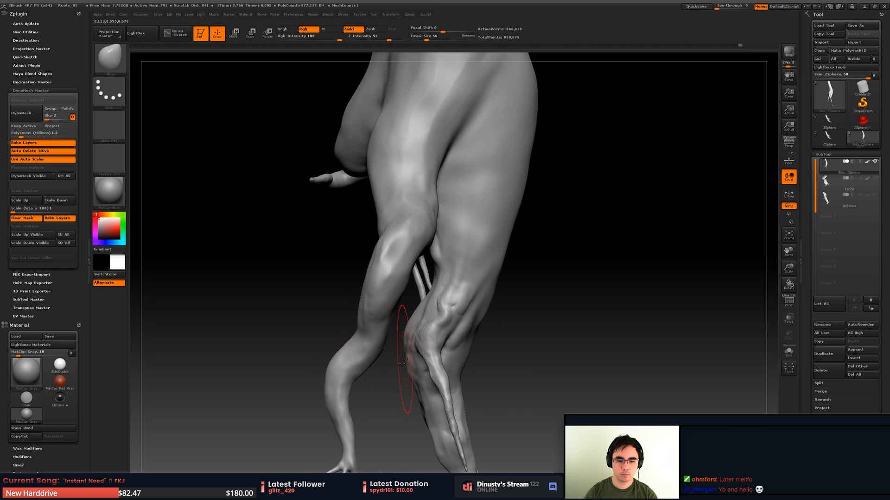
mouse_move(475, 329)
right_down()
mouse_move(513, 294)
mouse_move(515, 253)
right_up()
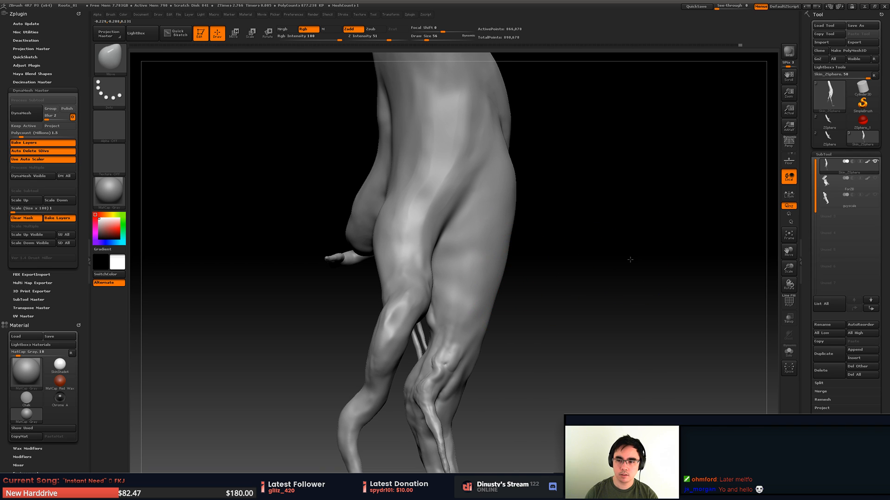
- Show the stone block behind the root mesh and view the trunk fork against it
right_drag(629, 259, 751, 195)
click(874, 179)
mouse_move(463, 232)
right_down()
mouse_move(467, 269)
mouse_move(439, 275)
right_up()
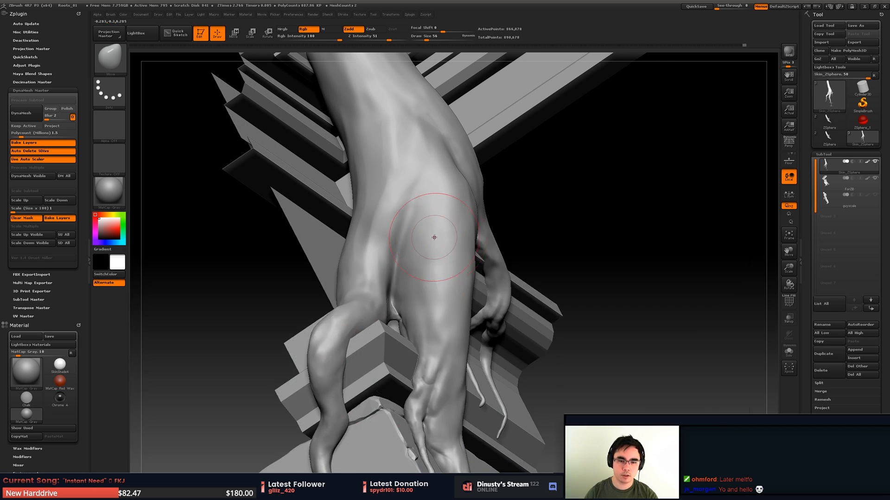
- Carve creases along the trunk fork and down the middle root with the Orb_Curve brush at draw size 56
key(b)
click(675, 257)
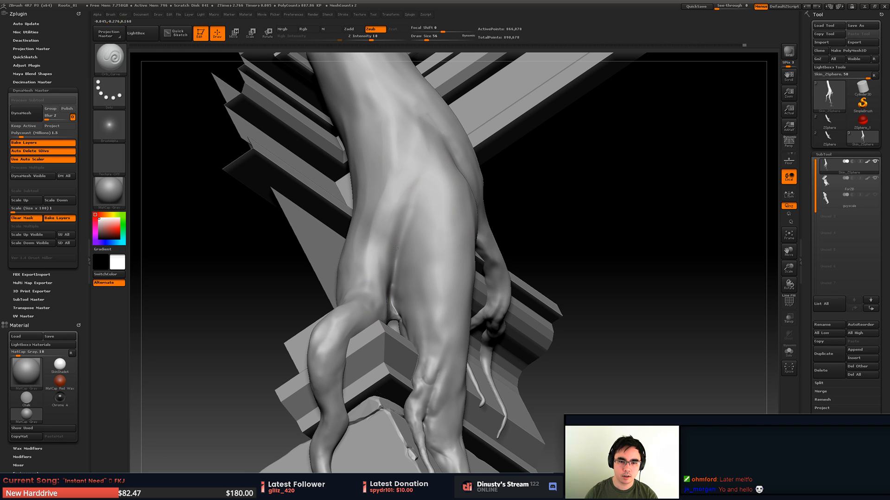
mouse_move(407, 174)
shift+mouse_down()
mouse_move(399, 246)
mouse_move(400, 234)
shift+mouse_up()
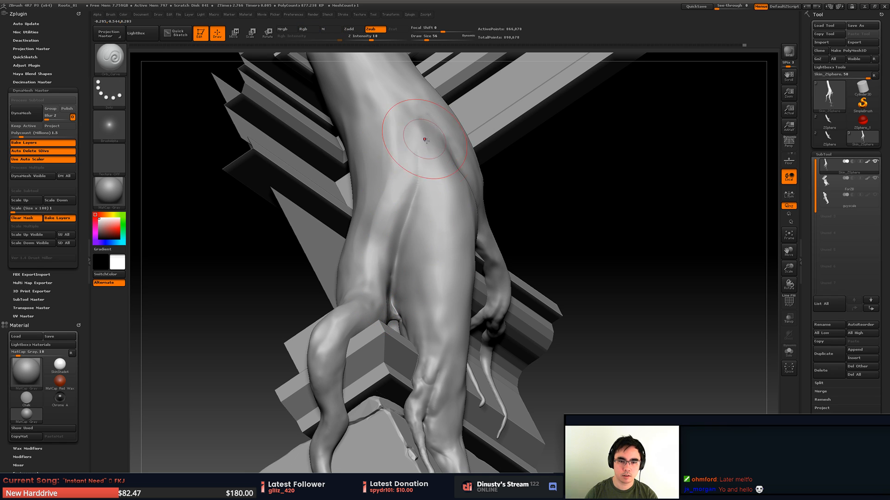
mouse_move(425, 140)
right_down()
mouse_move(399, 160)
mouse_move(405, 162)
right_up()
shift+drag(422, 166, 418, 172)
right_drag(416, 267, 443, 277)
drag(410, 273, 410, 301)
mouse_move(447, 324)
right_down()
mouse_move(422, 334)
mouse_move(438, 338)
right_up()
- Carve broader grooves lengthwise along the middle root at draw size 101
right_click(396, 382)
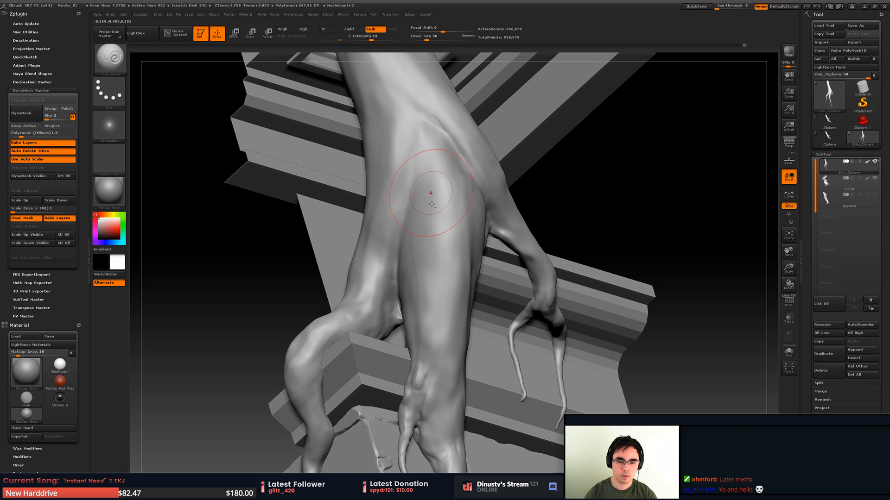
mouse_move(427, 356)
shift+mouse_down()
mouse_move(422, 377)
mouse_move(457, 380)
shift+mouse_up()
right_click(402, 400)
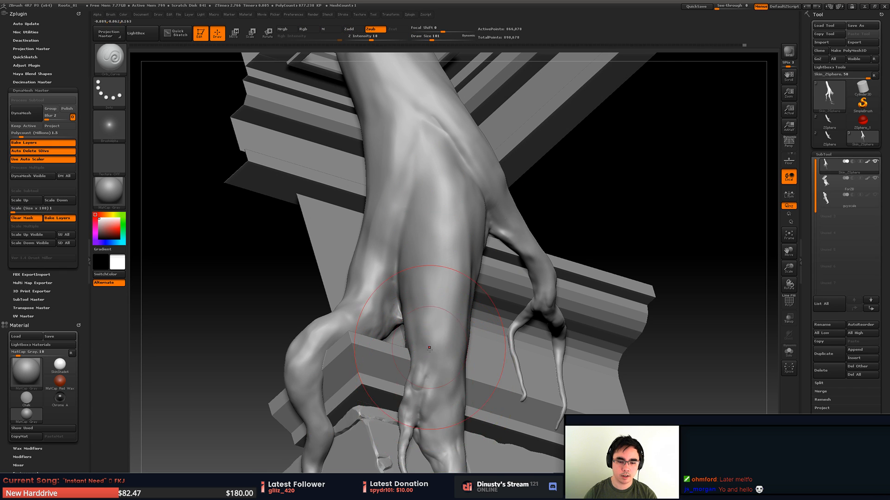
right_drag(423, 417, 424, 336)
alt+right_drag(424, 336, 428, 182)
mouse_move(393, 270)
alt+right_down()
mouse_move(397, 259)
mouse_move(405, 298)
alt+right_up()
mouse_move(405, 299)
right_down()
mouse_move(398, 286)
mouse_move(421, 311)
mouse_move(400, 366)
right_up()
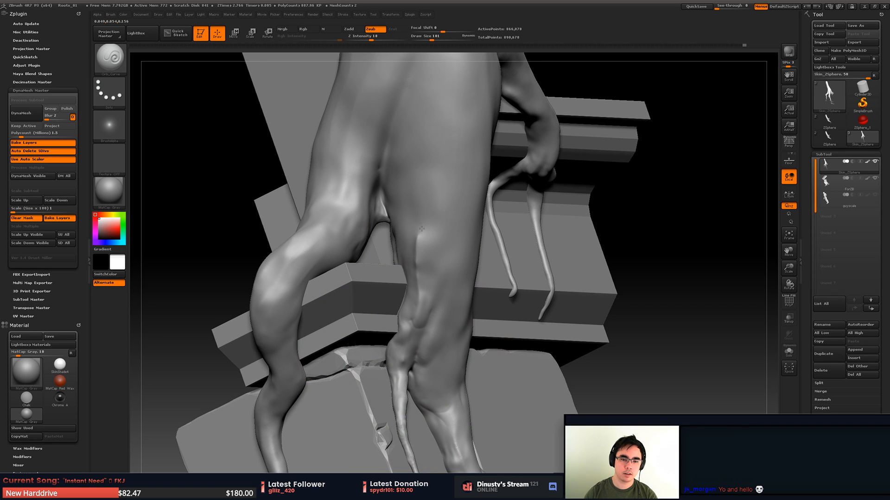
- Try another lengthwise groove on the middle root at draw size 77, and undo the strokes
key(shift)
mouse_move(427, 104)
shift+mouse_down()
mouse_move(441, 270)
mouse_move(429, 116)
shift+mouse_up()
key(space)
key(ctrl)
key(ctrl+z)
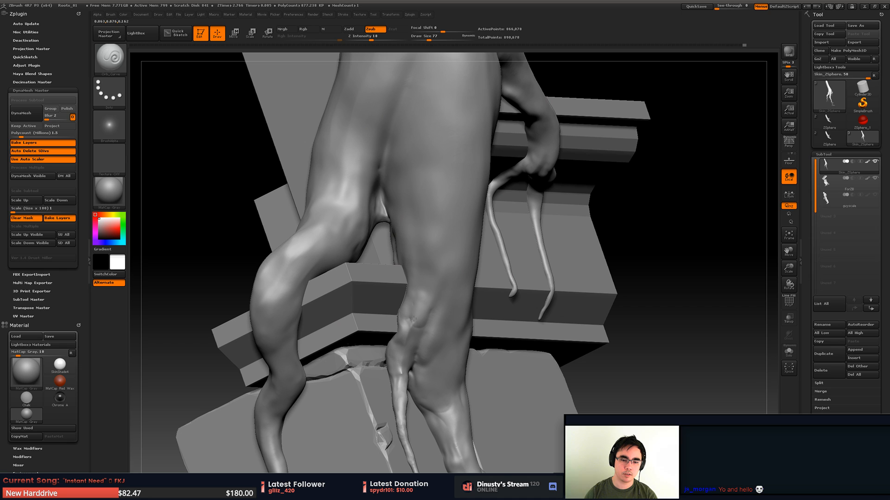
mouse_move(414, 319)
mouse_down()
mouse_move(427, 223)
mouse_move(420, 155)
mouse_move(421, 170)
mouse_up()
key(ctrl+z)
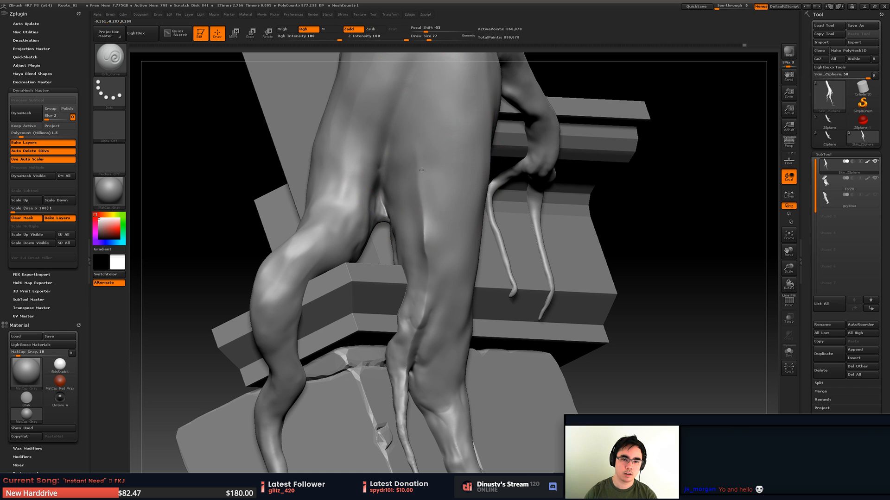
- Smooth the lower middle root and flatten the surface above its split with the TrimDynamic brush at draw size 37
key(b)
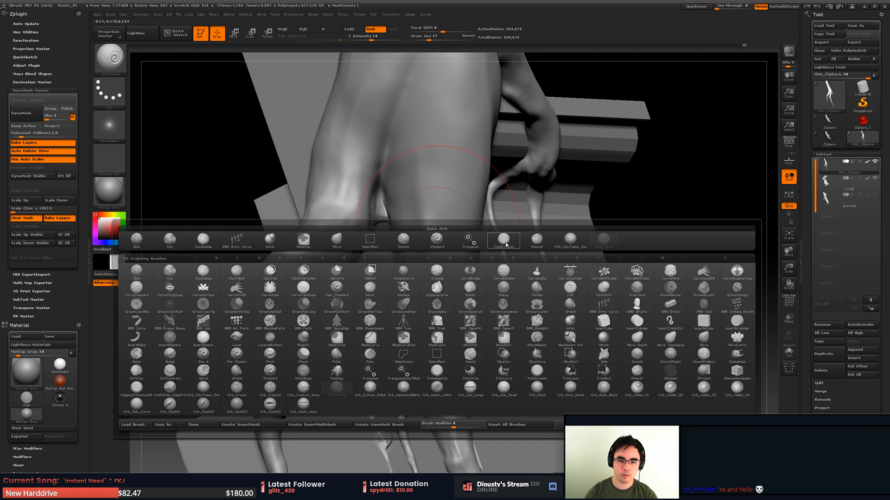
click(453, 238)
key(shift)
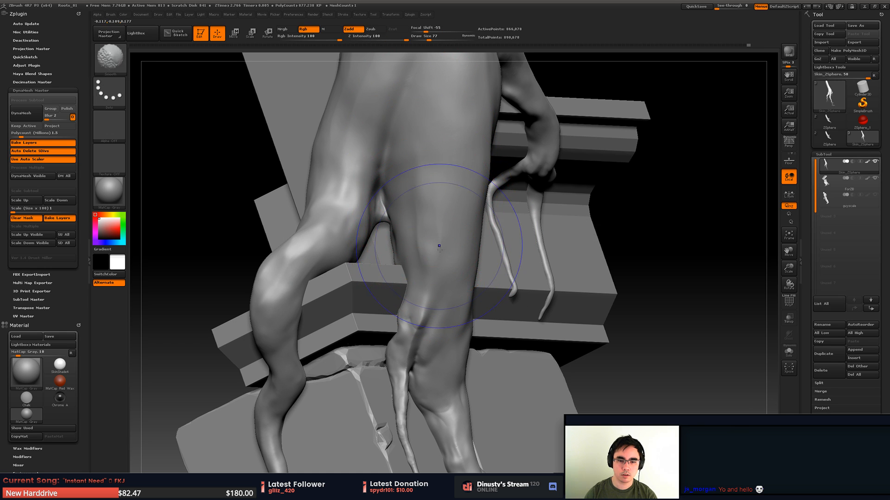
mouse_move(425, 235)
right_down()
mouse_move(393, 227)
mouse_move(412, 273)
right_up()
key(space)
drag(426, 285, 420, 286)
mouse_move(419, 286)
right_down()
mouse_move(441, 291)
mouse_move(417, 315)
right_up()
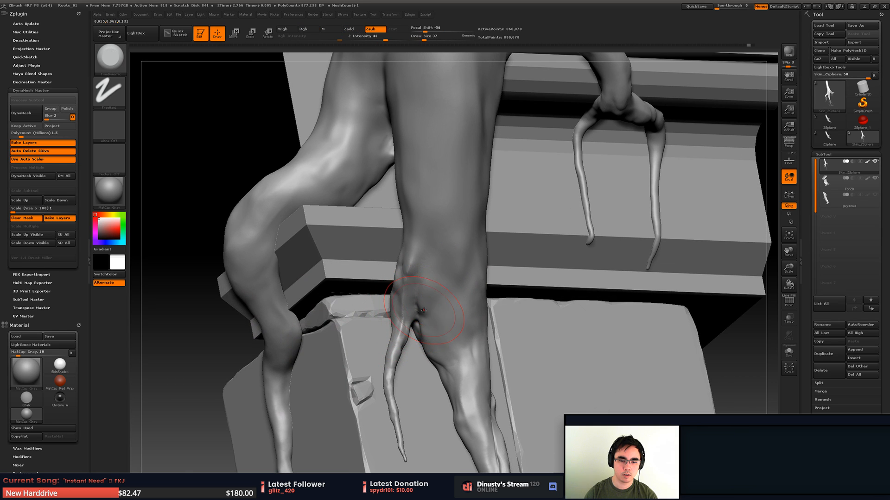
- Trim and smooth the small ridge above the split of the middle root with a much smaller TrimDynamic brush
key(b)
key(space)
drag(406, 312, 405, 312)
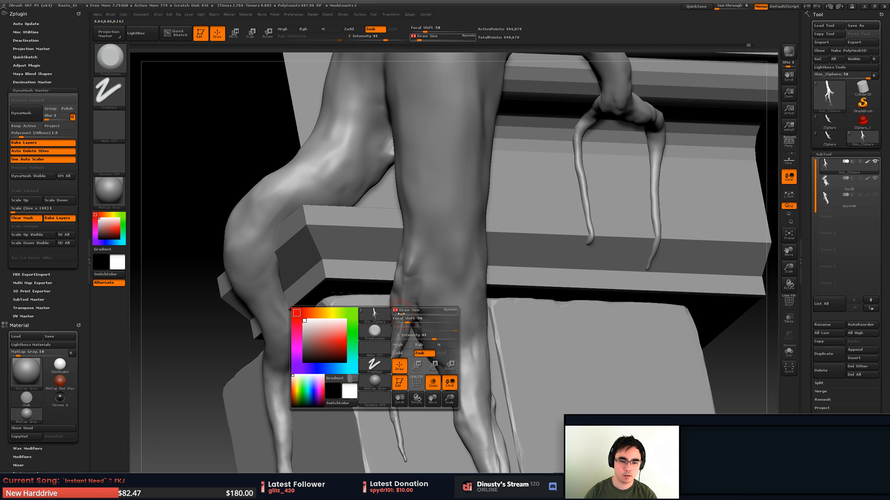
key(shift)
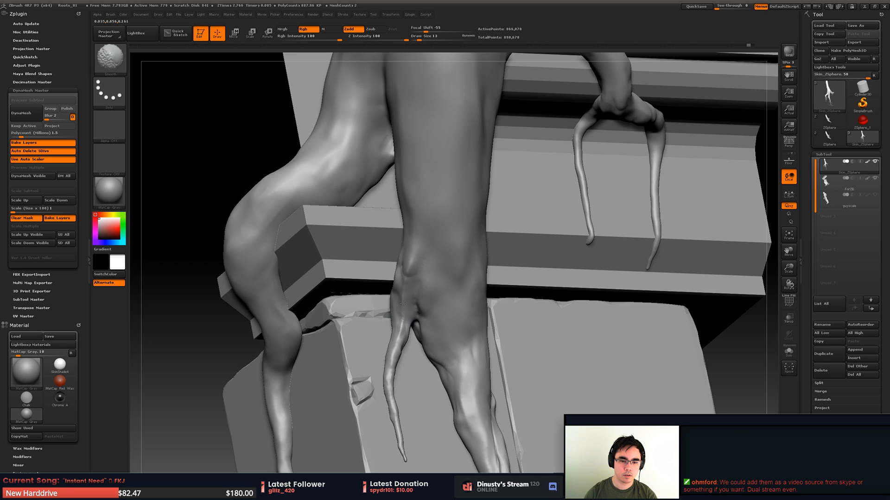
mouse_move(423, 258)
right_down()
mouse_move(397, 240)
mouse_move(463, 249)
mouse_move(411, 286)
right_up()
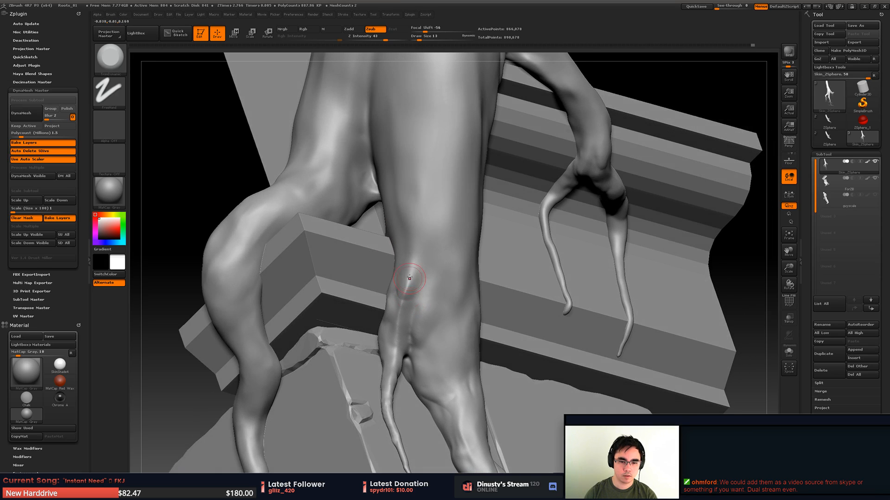
shift+drag(411, 286, 407, 285)
key(b)
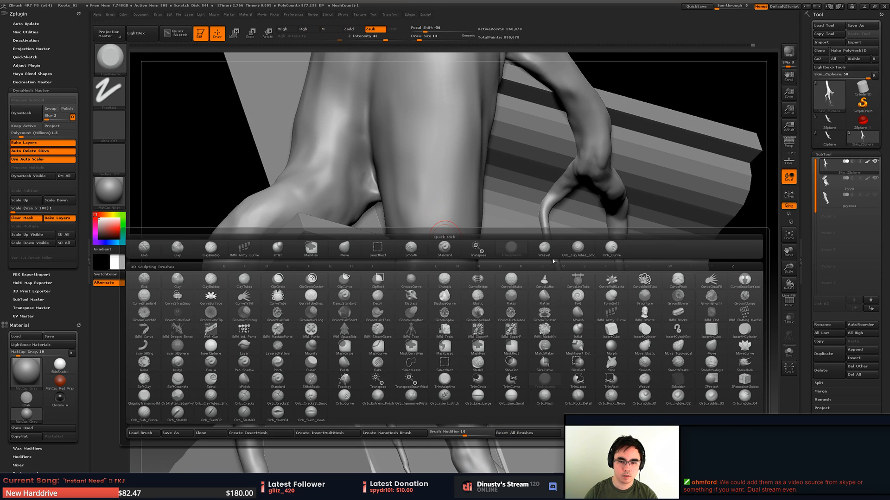
click(504, 252)
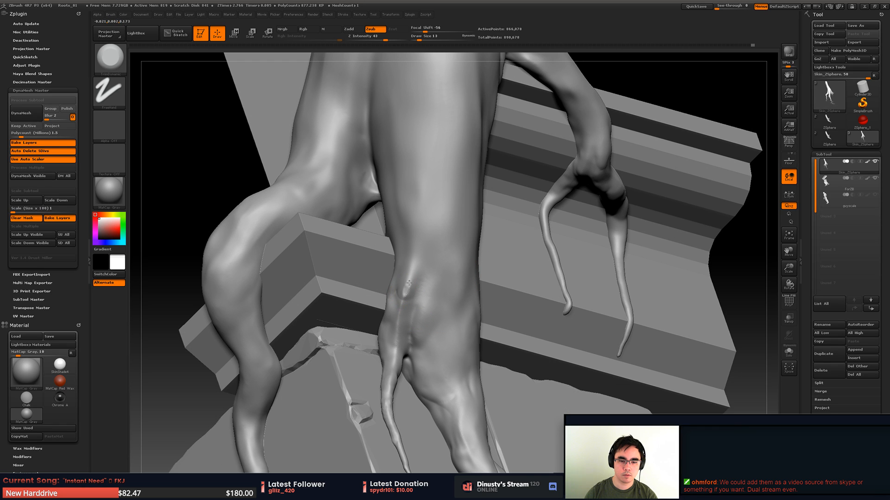
right_drag(421, 269, 442, 297)
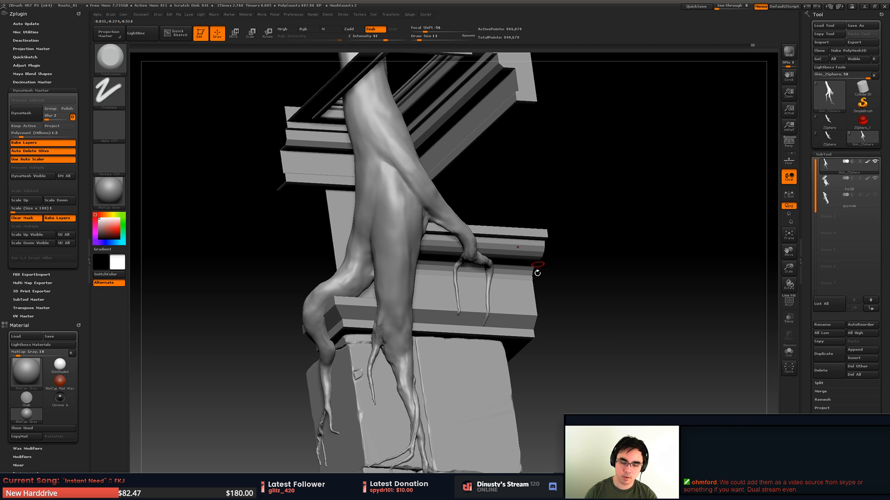
- Switch to the Move brush at draw size 35 and try to pull the middle root's inner edge over the ledge gap
right_drag(536, 273, 471, 270)
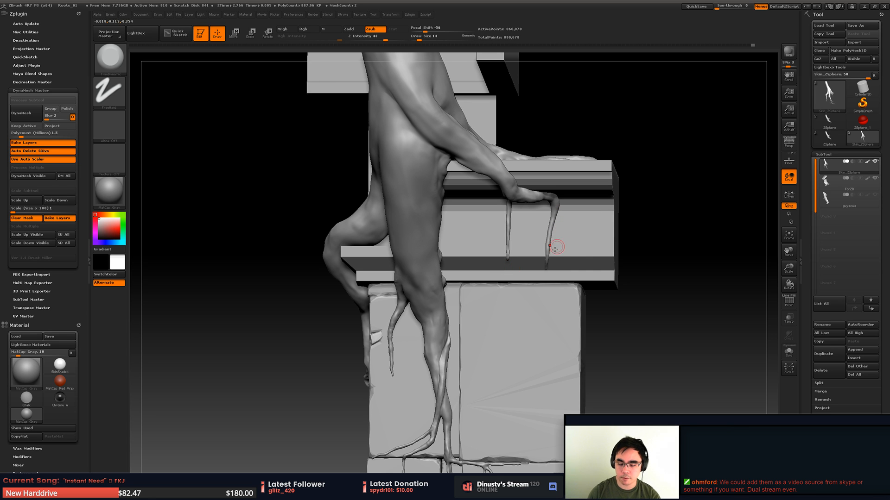
mouse_move(483, 285)
right_down()
mouse_move(430, 320)
mouse_move(429, 293)
mouse_move(474, 274)
mouse_move(459, 278)
mouse_move(494, 271)
mouse_move(478, 272)
mouse_move(523, 287)
mouse_move(471, 288)
mouse_move(449, 269)
mouse_move(465, 291)
right_up()
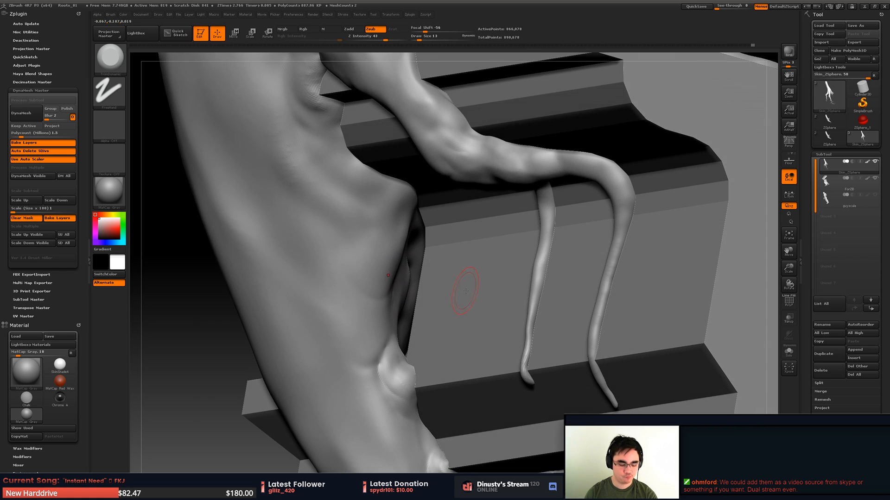
key(b)
key(m)
key(v)
key(space)
mouse_move(435, 278)
mouse_down()
mouse_move(402, 286)
mouse_move(416, 321)
mouse_up()
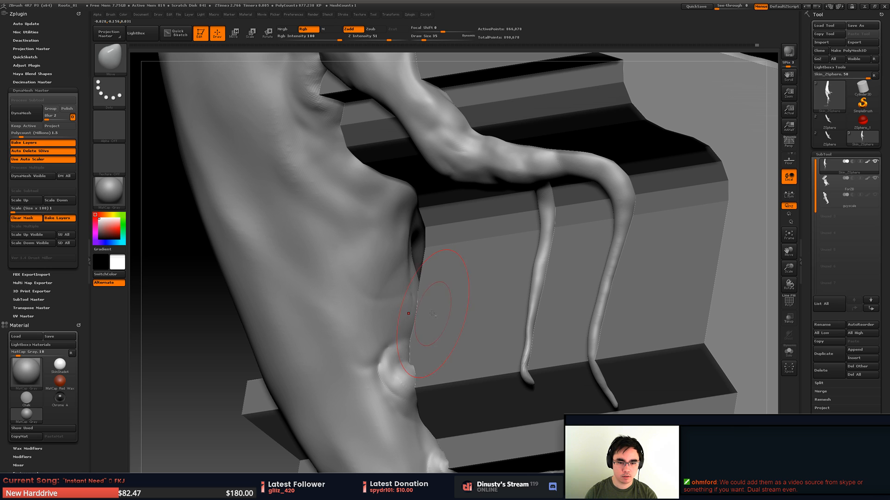
key(ctrl+z)
- Try to drag the flank of the middle root sideways with the Move brush, and undo the attempt
right_drag(371, 315, 332, 323)
right_click(332, 323)
mouse_move(310, 295)
mouse_down()
mouse_move(264, 309)
mouse_move(372, 277)
mouse_move(246, 321)
mouse_up()
mouse_move(182, 344)
right_down()
mouse_move(340, 324)
mouse_move(245, 332)
mouse_move(263, 328)
right_up()
key(ctrl+z)
- Try to push a deep dent into the middle root's flank with the Move brush, and remove it
right_drag(326, 280, 322, 258)
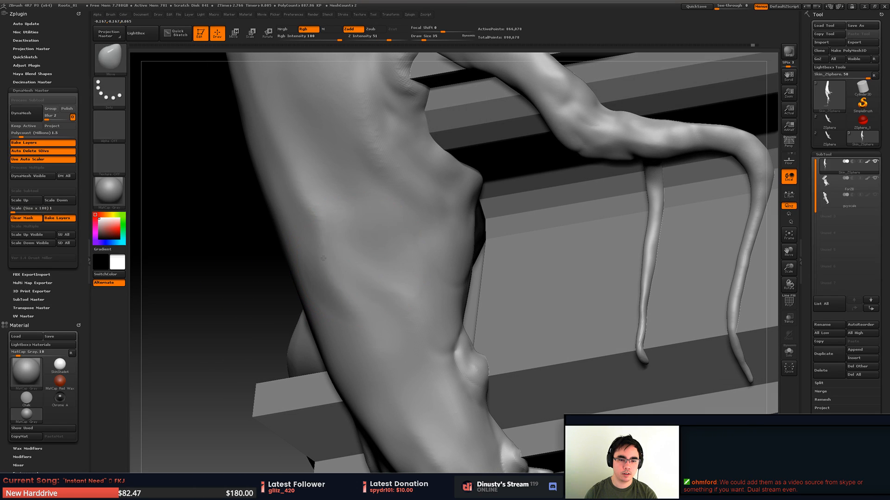
drag(356, 273, 274, 305)
mouse_move(194, 335)
right_down()
mouse_move(277, 348)
mouse_move(248, 308)
right_up()
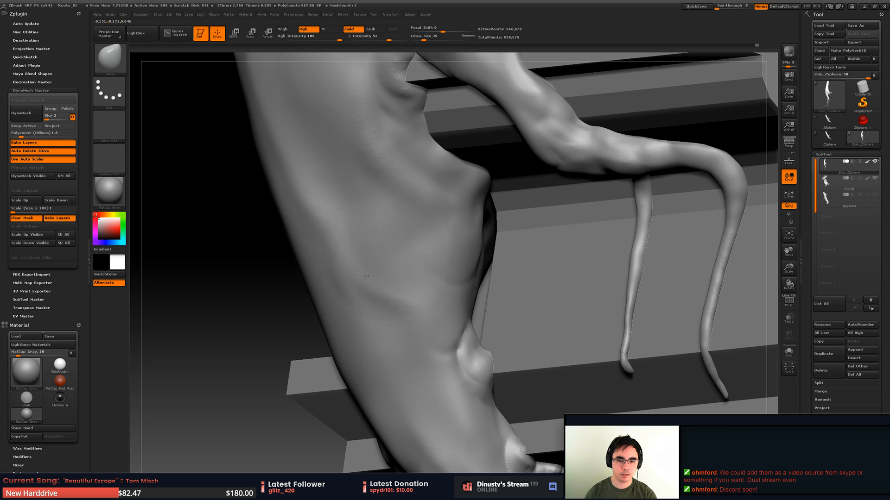
right_drag(353, 258, 398, 254)
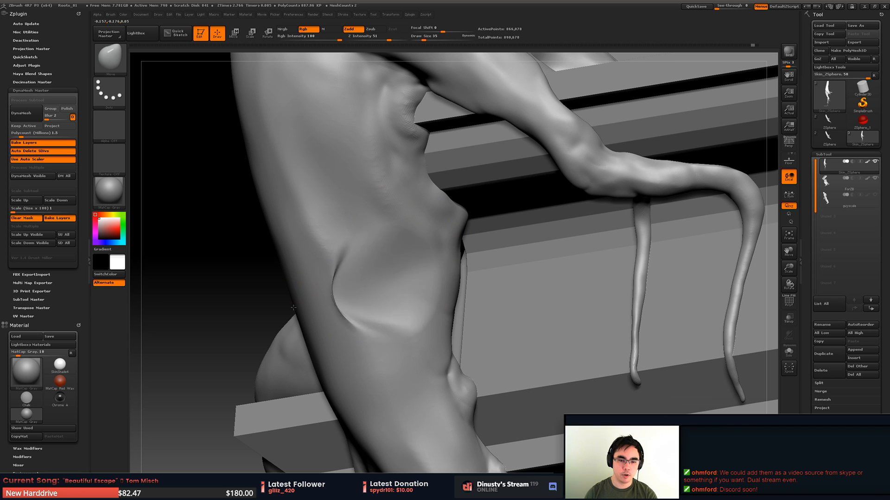
mouse_move(286, 301)
mouse_down()
mouse_move(519, 257)
mouse_move(403, 283)
mouse_up()
right_drag(403, 284, 448, 253)
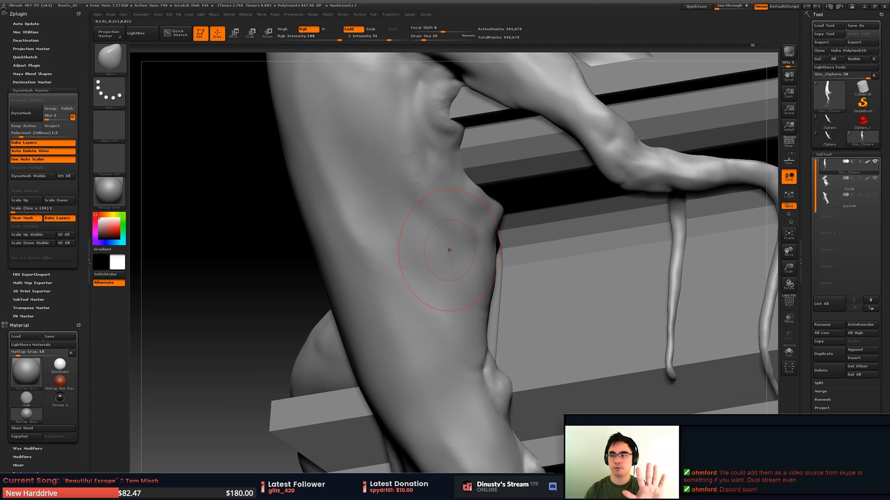
- Try to pull a pointed flap from the middle root's flank toward the ledge, and undo it
mouse_move(278, 313)
mouse_down()
mouse_move(504, 253)
mouse_move(437, 269)
mouse_up()
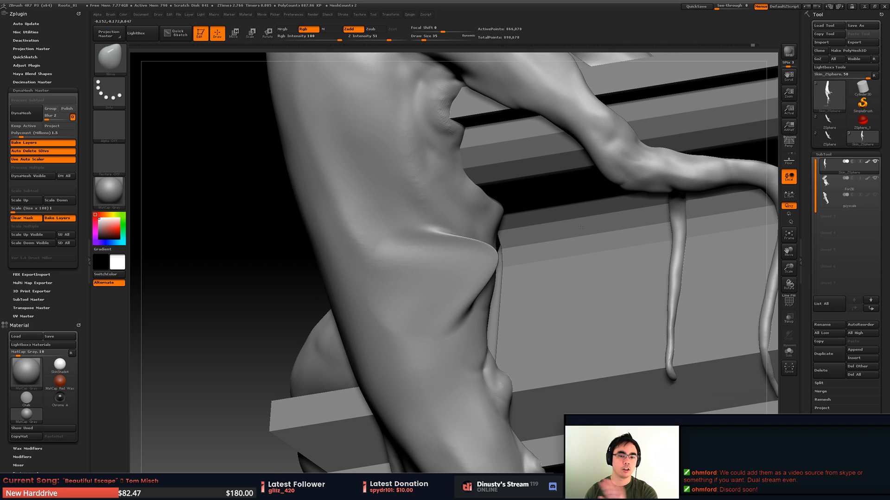
drag(581, 227, 450, 249)
drag(378, 264, 563, 234)
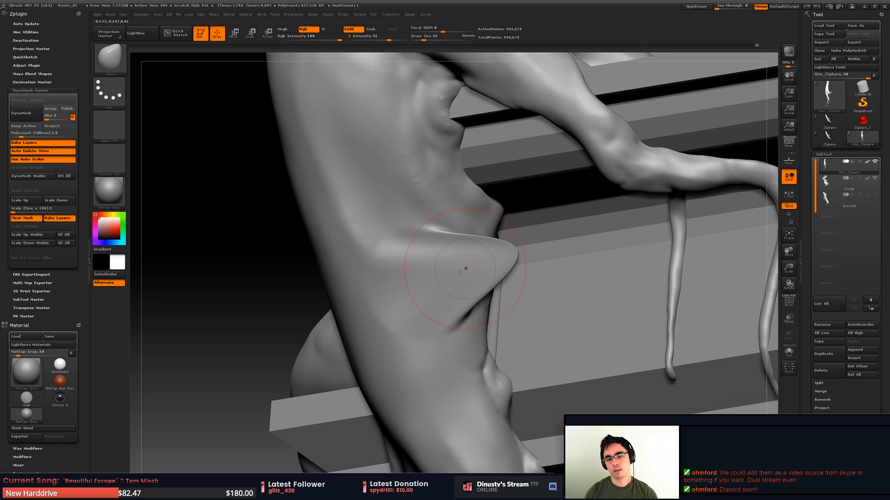
drag(466, 268, 431, 276)
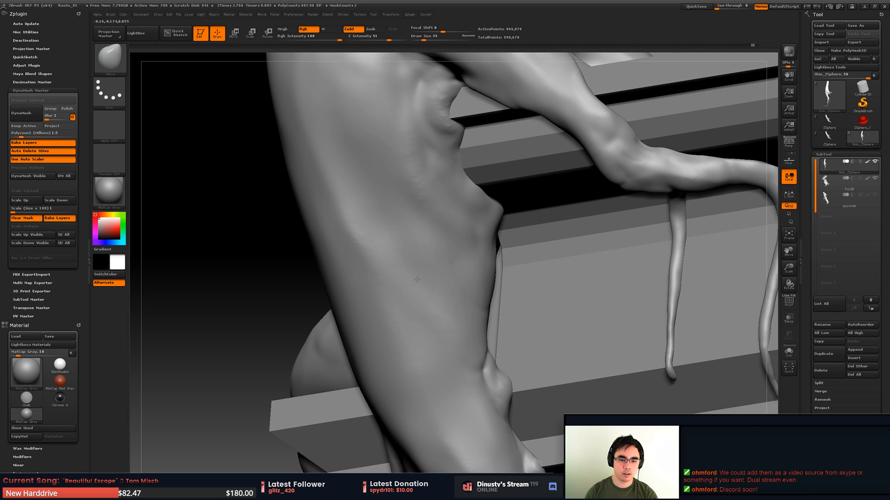
key(ctrl+z)
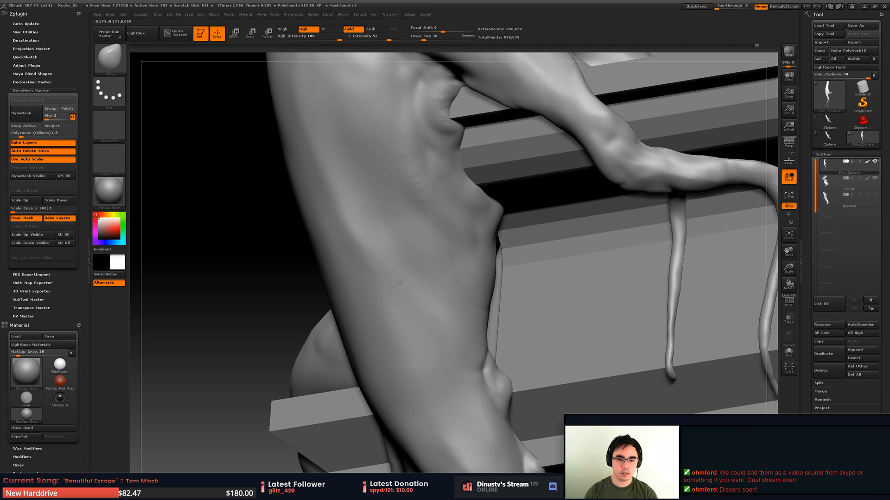
- Try to pull rounded bulges straight out of the middle root's flank, and undo each one
right_drag(468, 265, 440, 256)
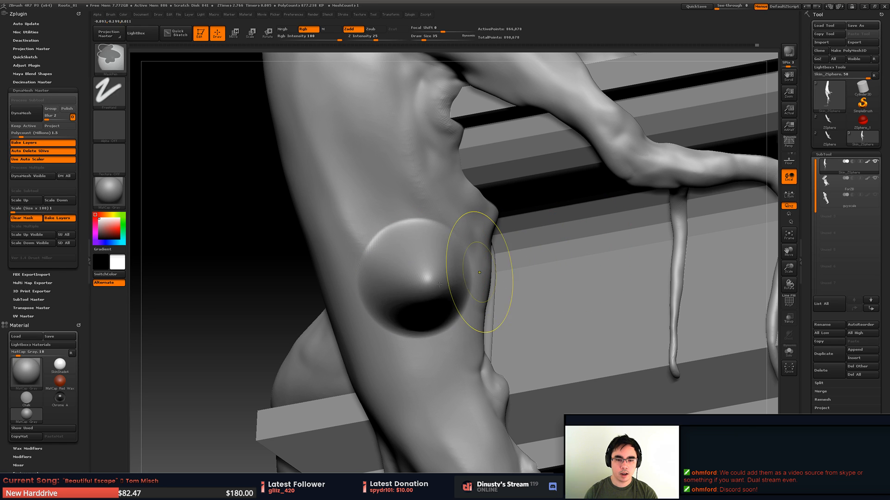
key(ctrl+z)
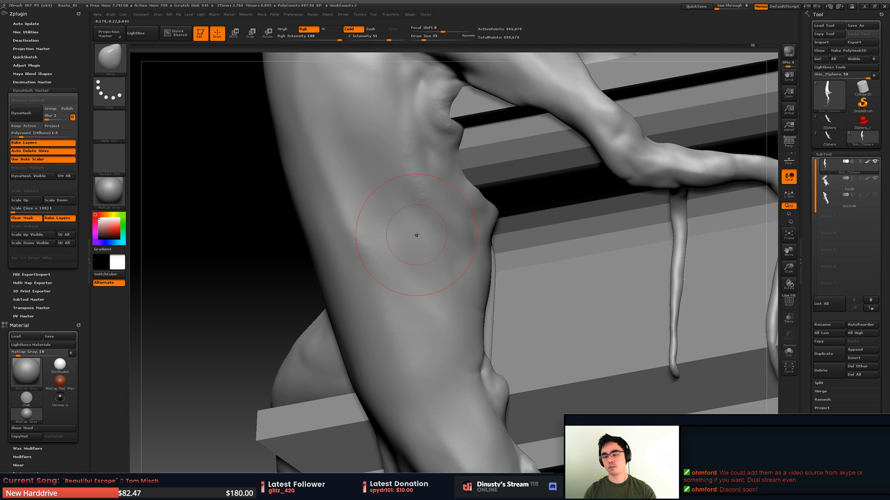
right_drag(373, 295, 378, 295)
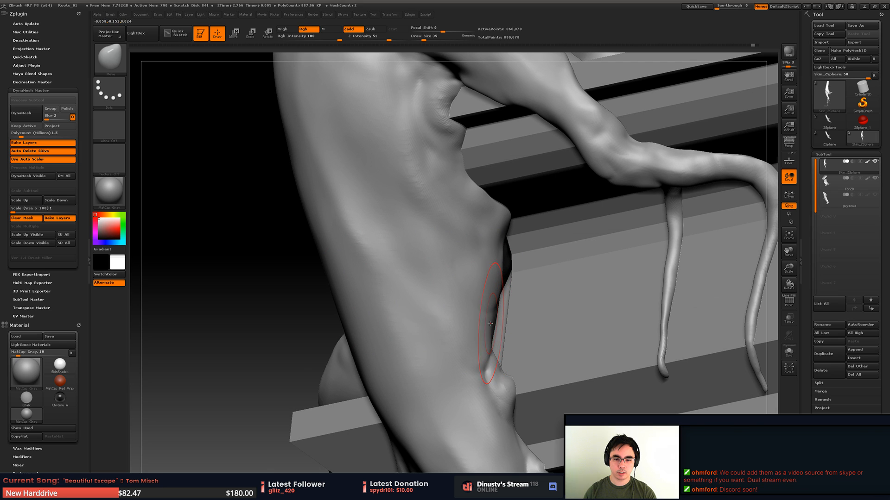
click(399, 299)
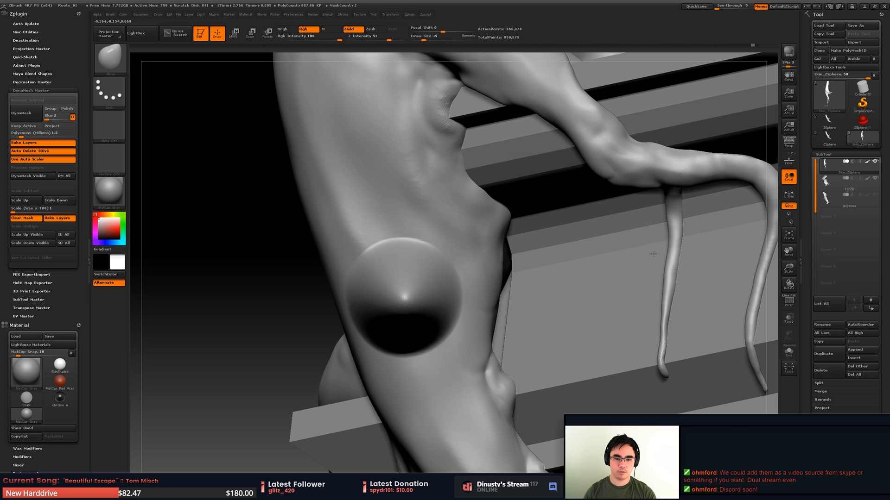
mouse_move(596, 278)
right_down()
mouse_move(468, 288)
mouse_move(551, 290)
mouse_move(540, 293)
right_up()
key(ctrl+z)
- Push the middle root's inner edge outward above the small knot with the Move brush at draw size 35
right_drag(467, 296, 431, 308)
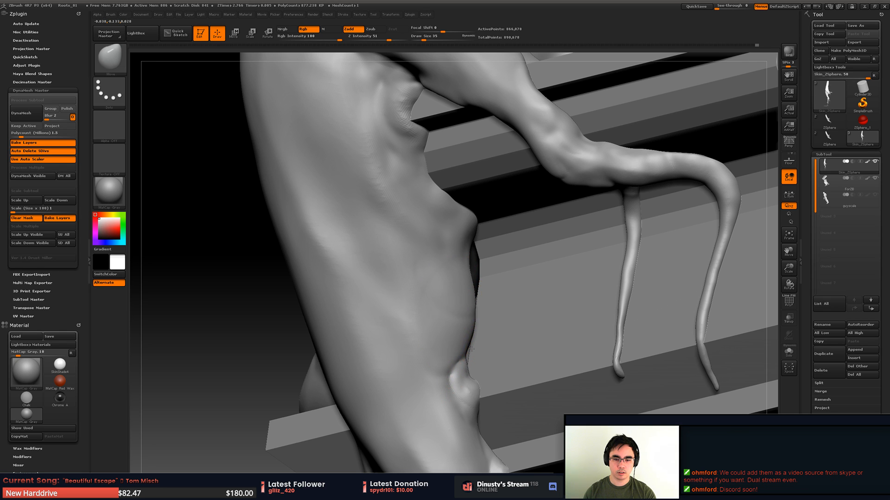
drag(471, 350, 480, 348)
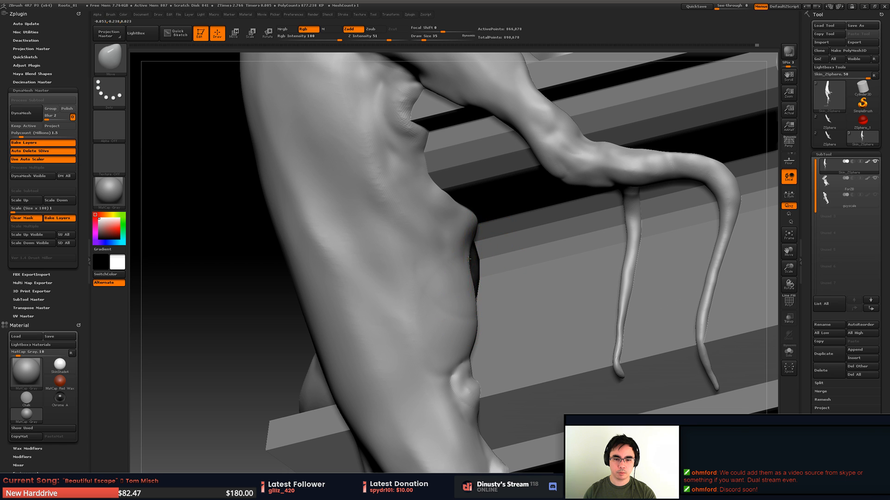
drag(486, 261, 477, 277)
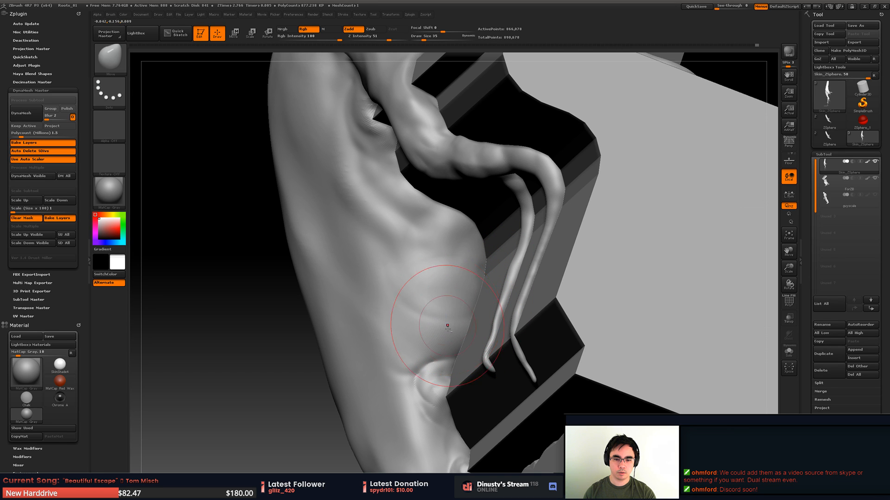
- Carve a crease across the middle root's inner edge above the small knot with the Orb_Curve brush
mouse_move(447, 326)
mouse_down()
mouse_move(459, 272)
mouse_move(476, 250)
mouse_move(473, 258)
mouse_move(425, 264)
mouse_up()
mouse_move(420, 265)
right_down()
mouse_move(428, 282)
mouse_move(495, 297)
mouse_move(464, 323)
mouse_move(467, 254)
mouse_move(501, 272)
mouse_move(495, 311)
mouse_move(467, 278)
right_up()
key(shift+f)
key(shift+f)
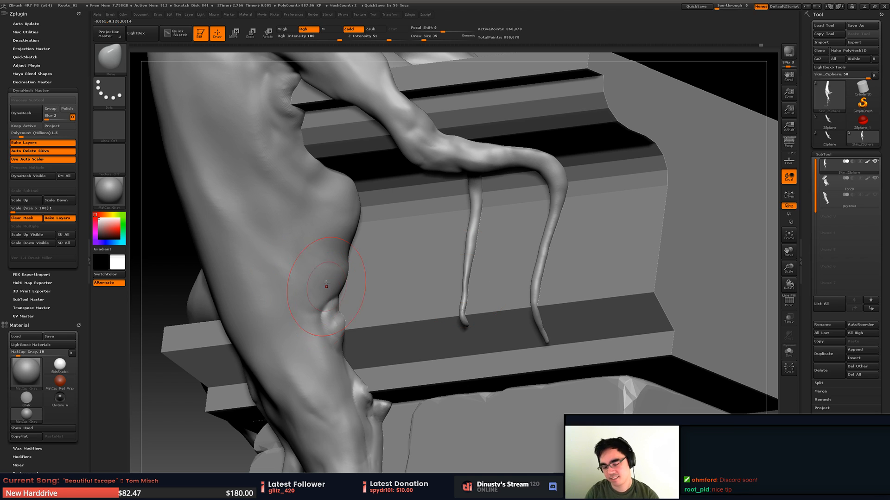
alt+right_drag(285, 290, 333, 302)
key(b)
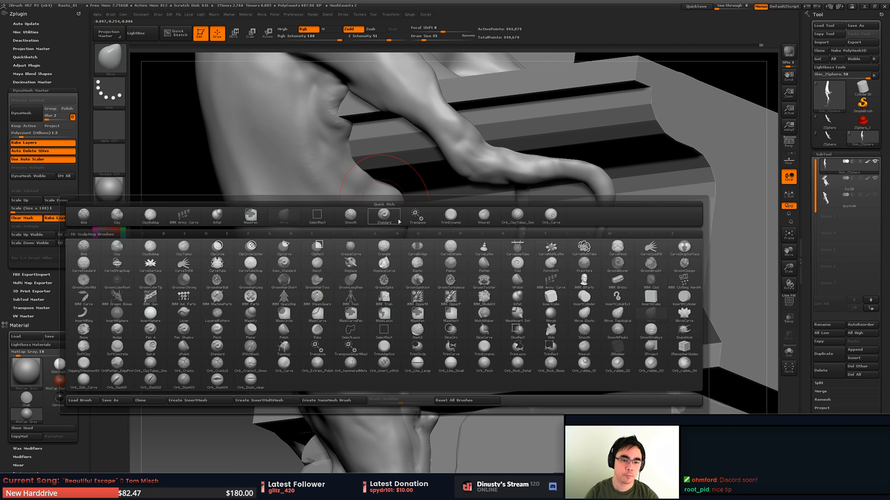
click(548, 217)
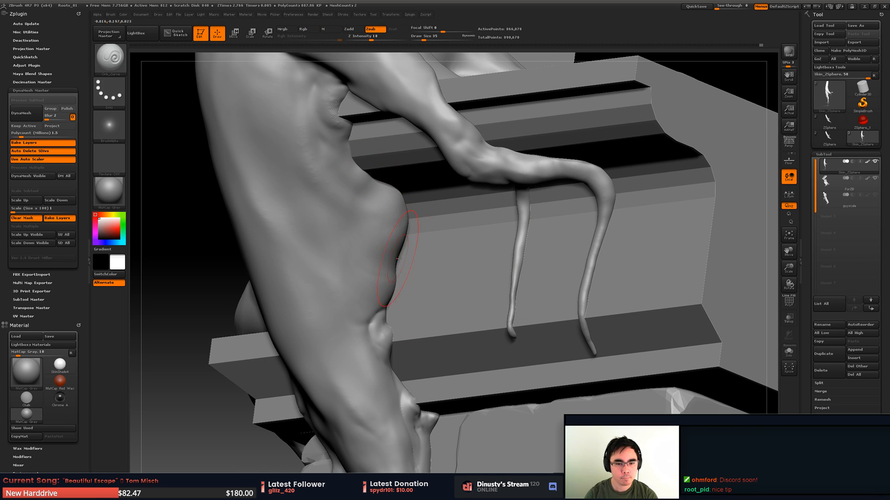
drag(404, 263, 346, 287)
key(ctrl+z)
mouse_move(404, 264)
mouse_down()
mouse_move(374, 261)
mouse_move(356, 220)
mouse_move(358, 237)
mouse_up()
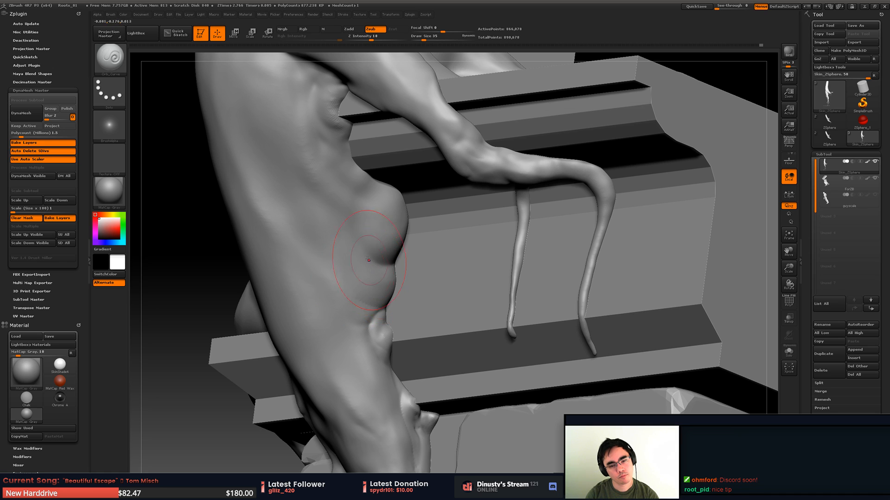
key(ctrl+z)
drag(404, 263, 355, 239)
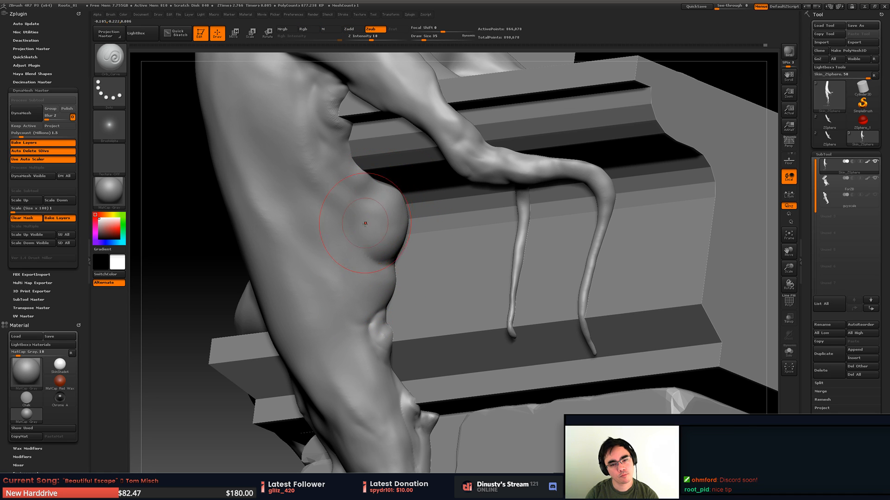
- Try to carve a crease along the inner side of the middle root's bulge, and undo the last stroke
shift+drag(358, 204, 333, 145)
mouse_move(343, 183)
alt+mouse_down()
mouse_move(334, 166)
mouse_move(354, 199)
mouse_move(355, 226)
alt+mouse_up()
key(ctrl+z)
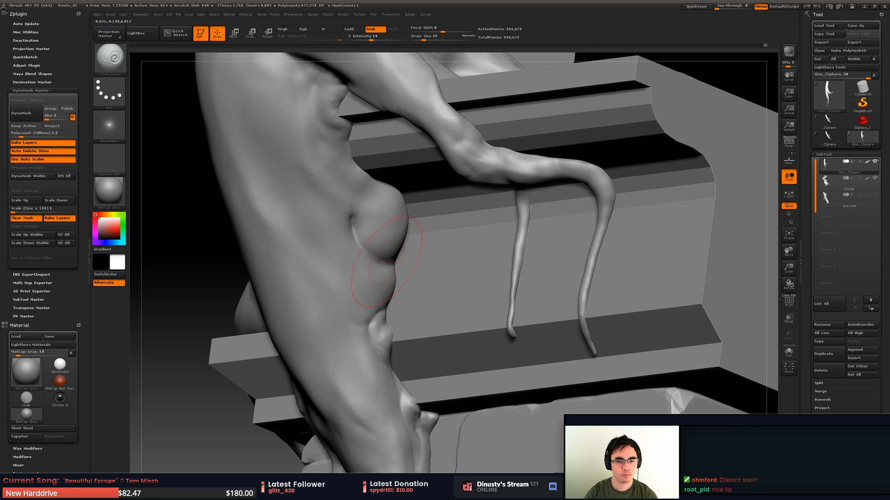
- Deepen the crease beneath the middle root's bulge and soften the surface around it
shift+drag(392, 262, 387, 236)
drag(371, 37, 365, 36)
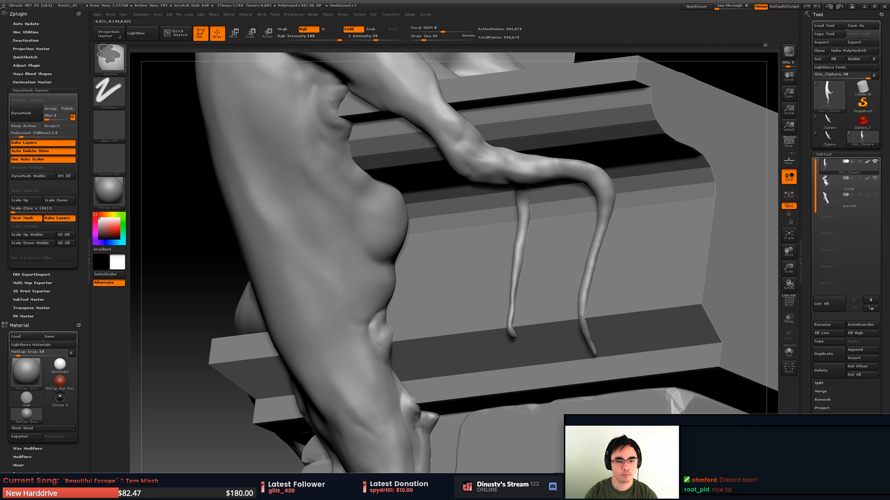
mouse_move(393, 283)
shift+mouse_down()
mouse_move(384, 258)
mouse_move(398, 261)
shift+mouse_up()
shift+drag(379, 198, 370, 187)
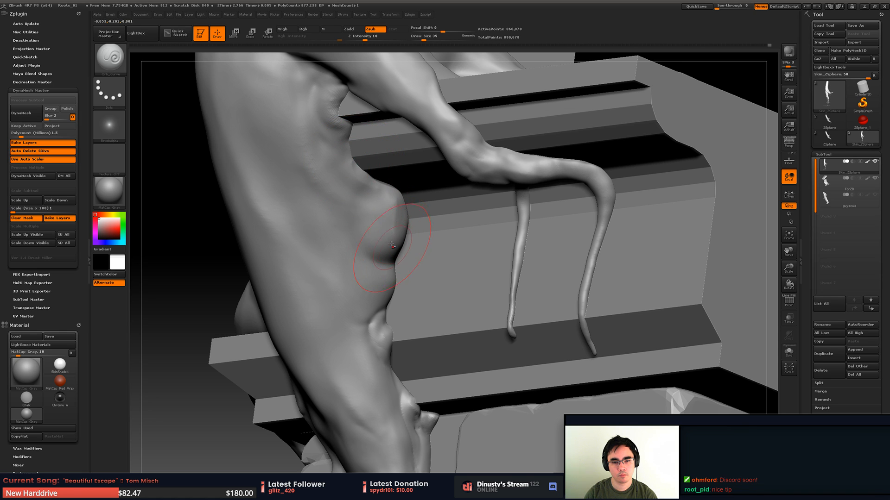
mouse_move(400, 234)
mouse_down()
mouse_move(383, 254)
mouse_move(397, 244)
mouse_move(386, 238)
mouse_move(385, 204)
mouse_move(389, 255)
mouse_up()
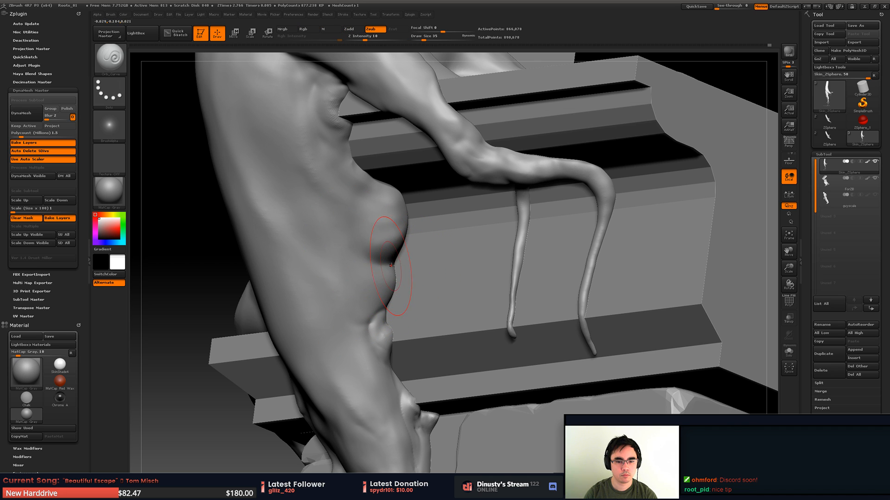
- Carve finer creases between the bulge and the small knot at draw size 22 and Z Intensity 16, smoothing the bulge
key(space)
drag(391, 266, 362, 259)
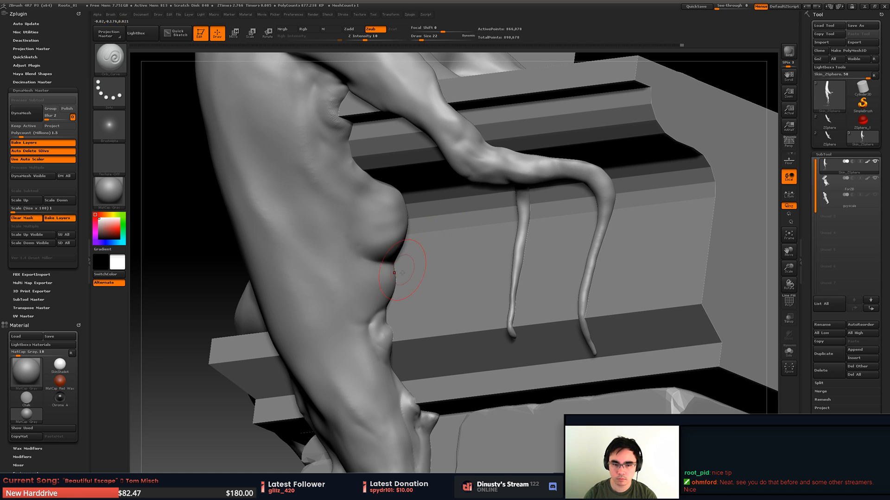
drag(364, 253, 351, 235)
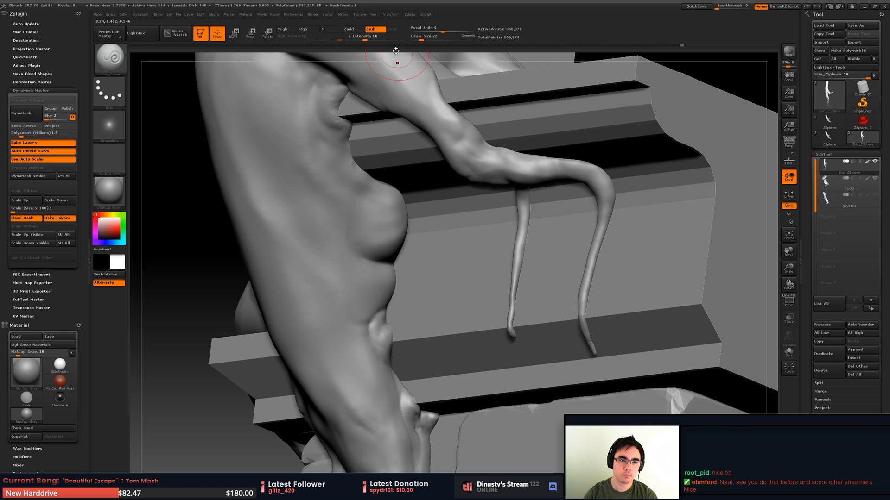
drag(371, 37, 369, 37)
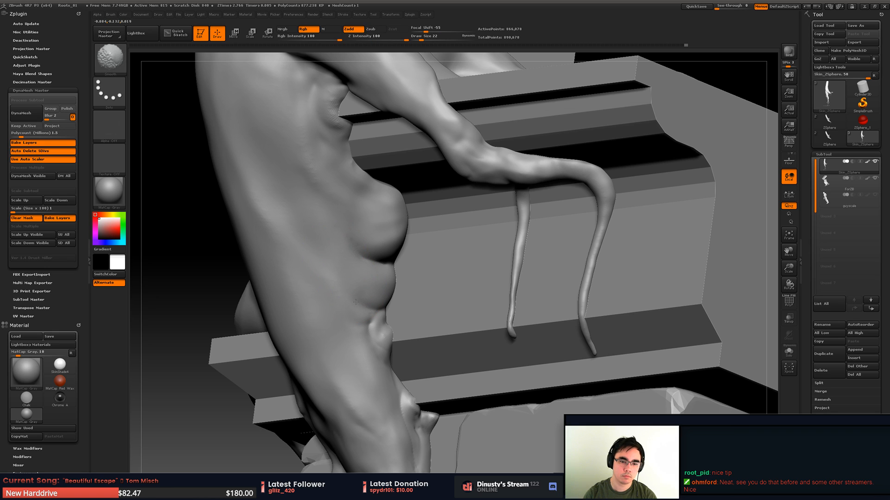
mouse_move(351, 247)
ctrl+right_down()
mouse_move(348, 209)
mouse_move(377, 211)
mouse_move(366, 216)
mouse_move(367, 243)
mouse_move(374, 231)
ctrl+right_up()
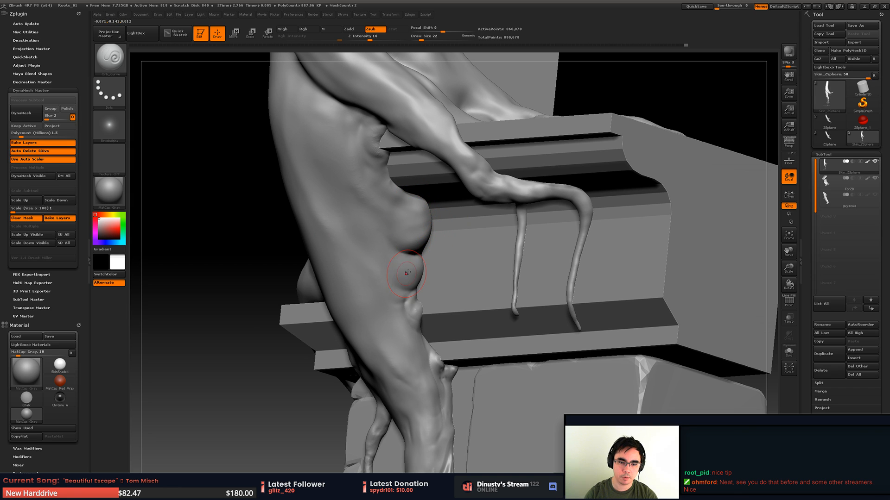
- Push the bulge's outer edge inward with the Move brush at draw size 27 to break up its round outline
right_drag(415, 229, 436, 227)
key(space)
drag(442, 225, 442, 225)
mouse_move(442, 226)
right_down()
mouse_move(434, 225)
mouse_move(450, 228)
right_up()
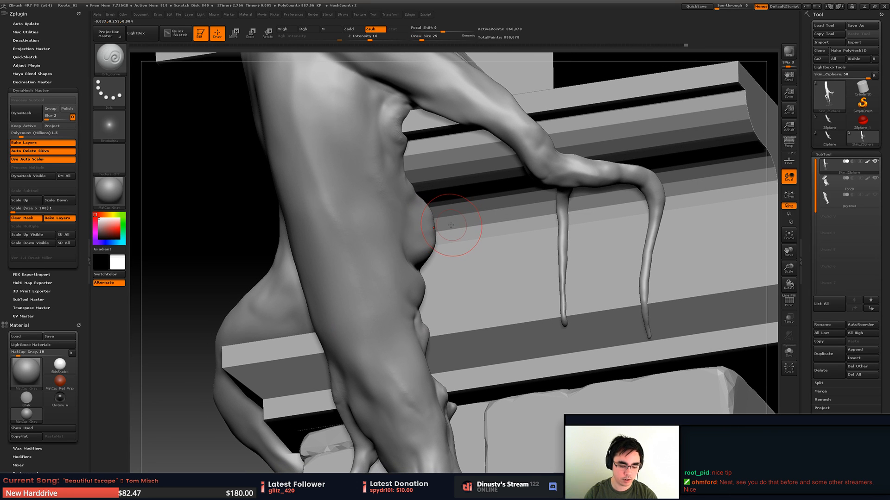
key(b)
key(m)
key(v)
key(space)
mouse_move(467, 223)
mouse_down()
mouse_move(421, 239)
mouse_move(427, 232)
mouse_up()
key(ctrl+z)
key(space)
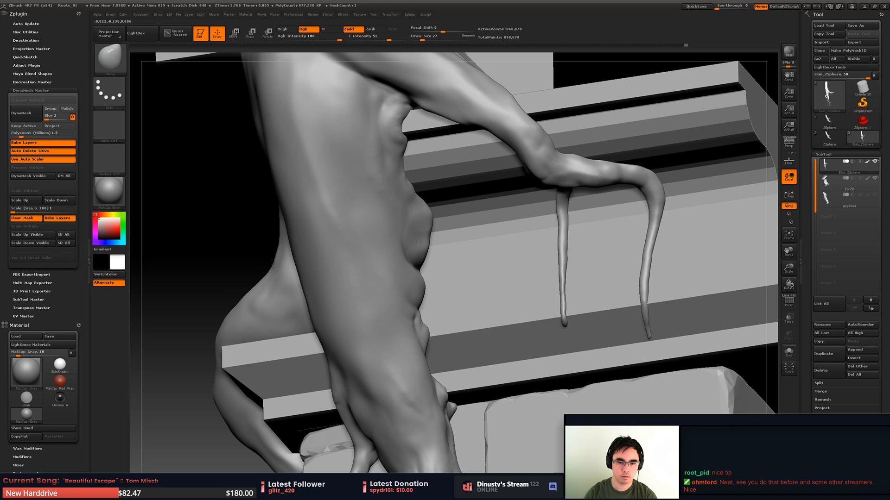
drag(421, 221, 413, 241)
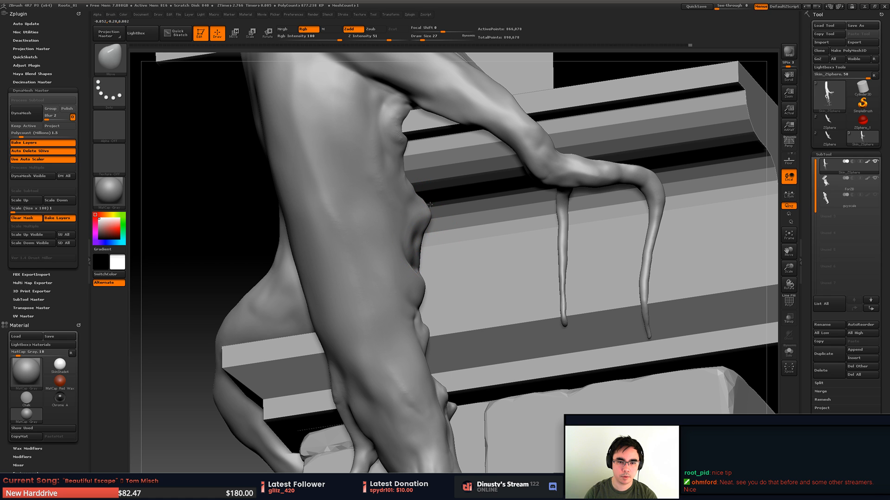
- Adjust the bulge's edge from several angles and smooth its surface
right_drag(436, 195, 394, 206)
drag(425, 215, 437, 218)
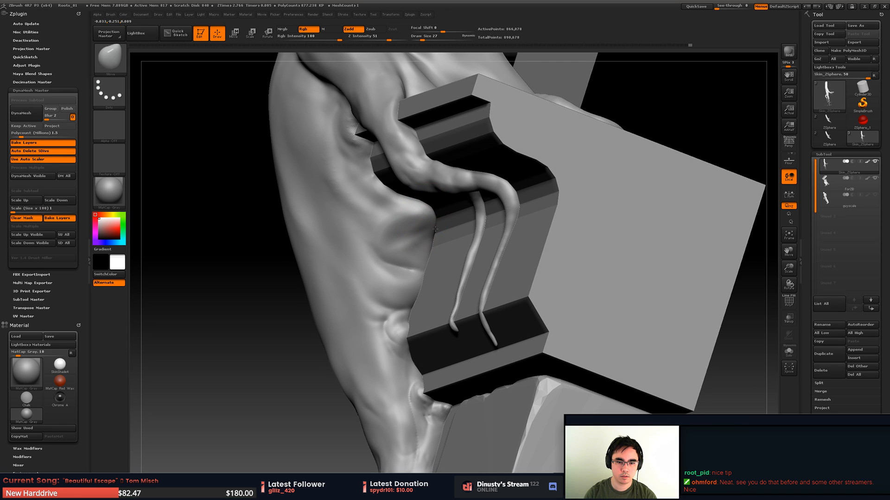
right_drag(437, 243, 395, 230)
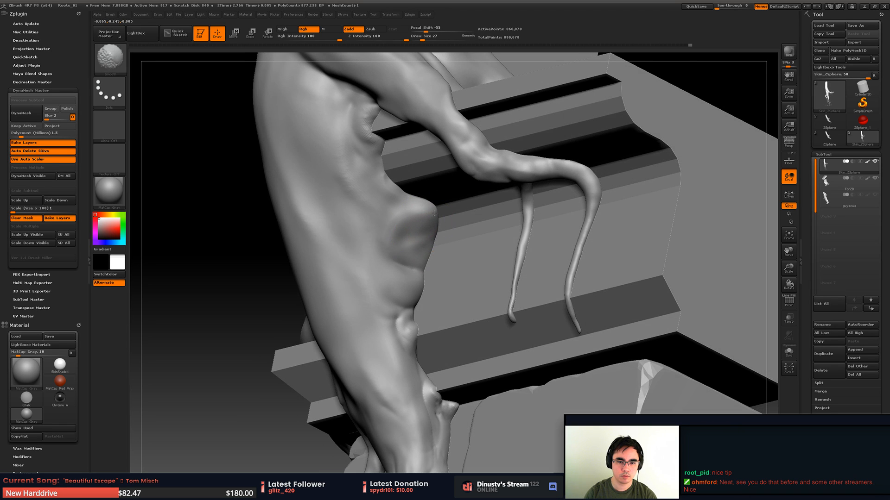
drag(429, 211, 421, 215)
right_drag(434, 220, 400, 228)
right_click(398, 230)
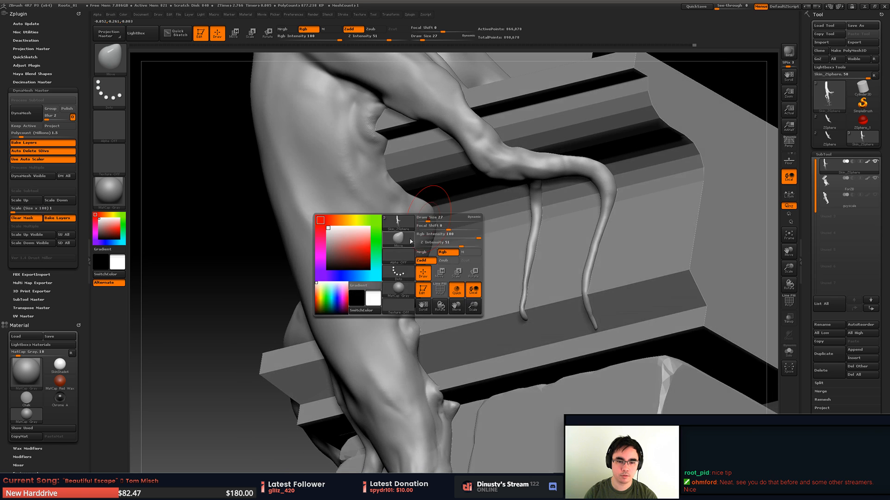
click(398, 228)
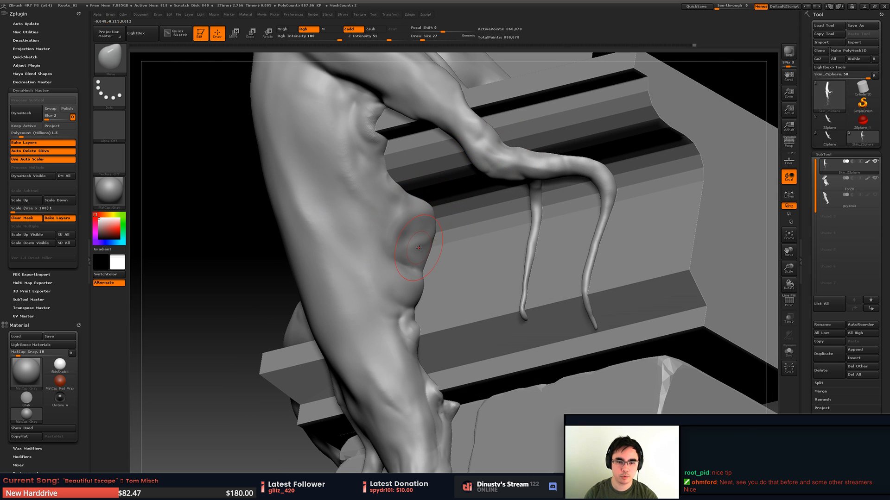
- Build clay ridges down and across the middle root's bulge with the Orb_ClayTubes_Smooth brush
key(b)
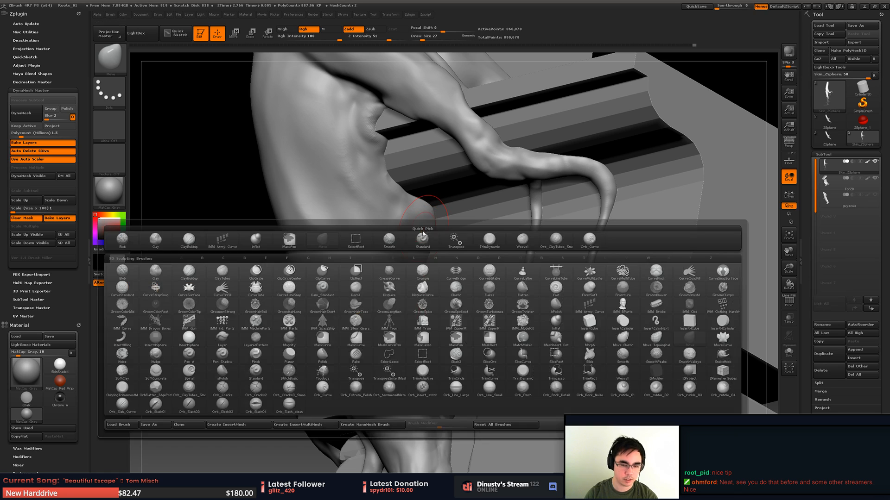
click(555, 240)
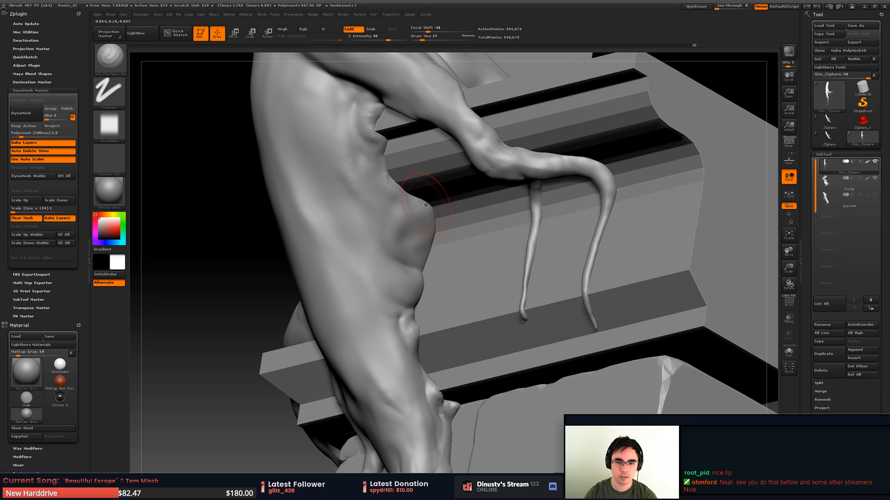
mouse_move(396, 187)
mouse_down()
mouse_move(417, 198)
mouse_move(428, 224)
mouse_move(425, 244)
mouse_move(412, 221)
mouse_move(417, 237)
mouse_move(400, 240)
mouse_up()
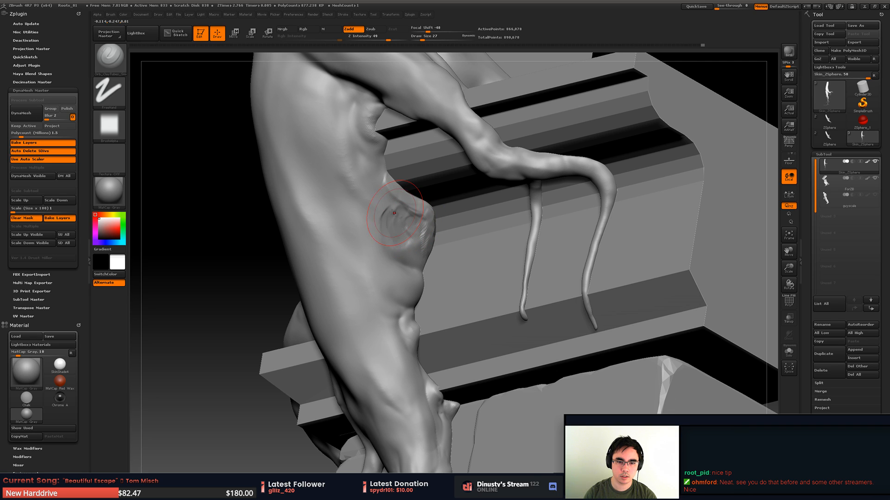
mouse_move(364, 197)
mouse_down()
mouse_move(392, 215)
mouse_move(410, 256)
mouse_up()
mouse_move(391, 228)
mouse_down()
mouse_move(400, 251)
mouse_move(424, 264)
mouse_up()
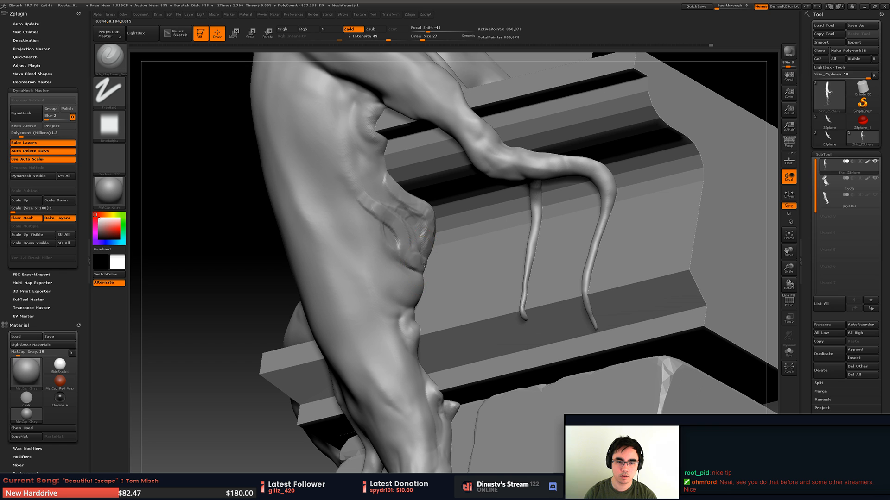
mouse_move(416, 227)
mouse_down()
mouse_move(422, 262)
mouse_move(431, 263)
mouse_move(414, 216)
mouse_up()
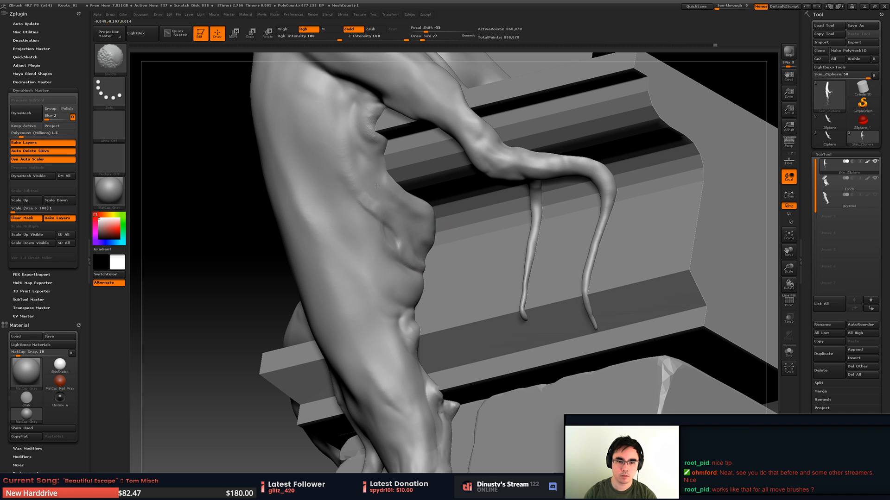
- Smooth the clay ridges and blend the bulge's inner side into the root with further clay strokes
shift+drag(410, 260, 408, 252)
drag(385, 217, 404, 262)
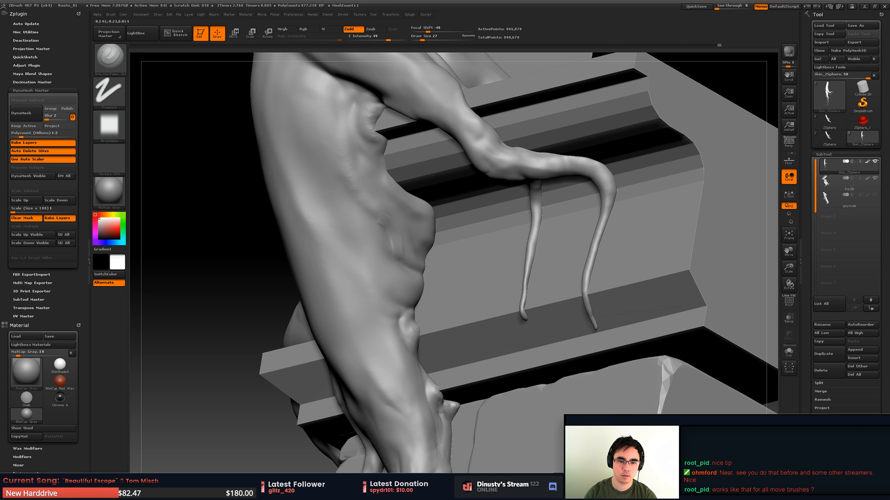
mouse_move(367, 200)
shift+mouse_down()
mouse_move(358, 213)
mouse_move(378, 234)
shift+mouse_up()
mouse_move(367, 203)
mouse_down()
mouse_move(414, 265)
mouse_move(378, 218)
mouse_up()
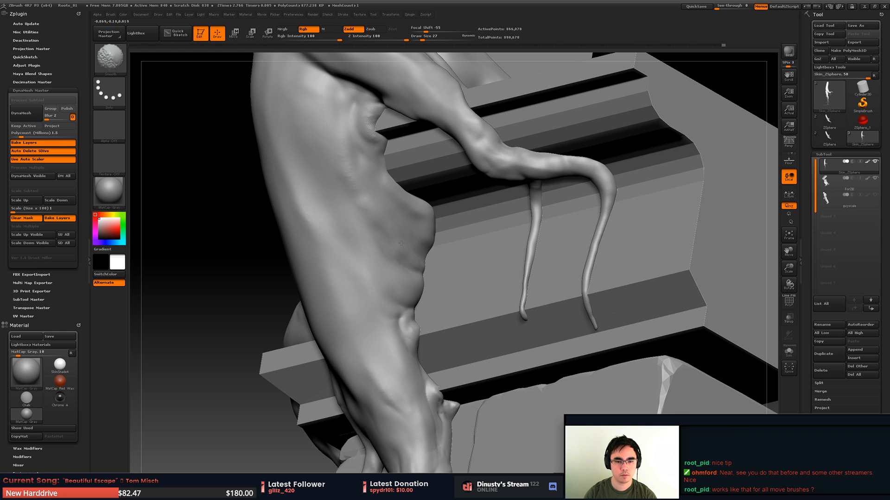
mouse_move(417, 250)
right_down()
mouse_move(454, 248)
mouse_move(330, 227)
mouse_move(378, 231)
right_up()
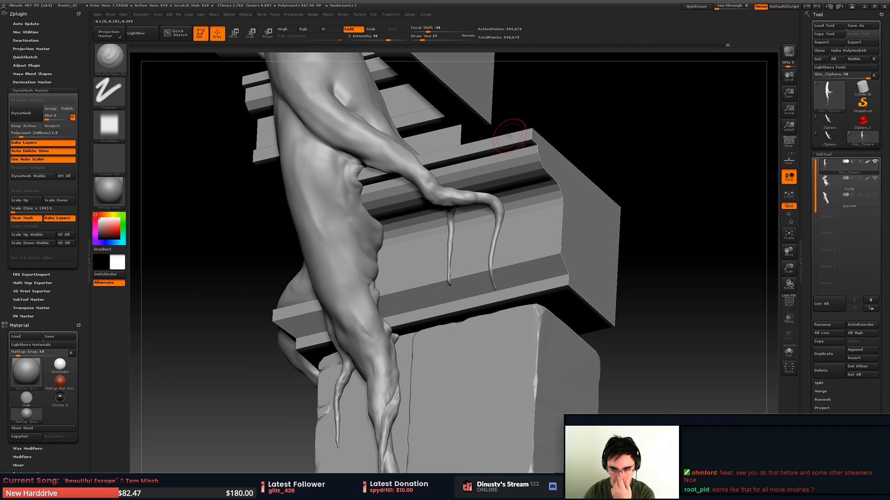
alt+right_drag(471, 192, 482, 220)
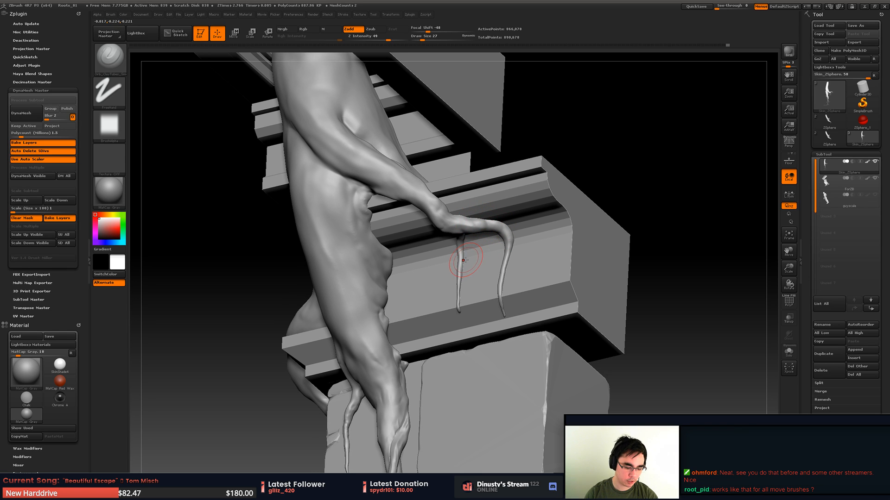
key(b)
key(m)
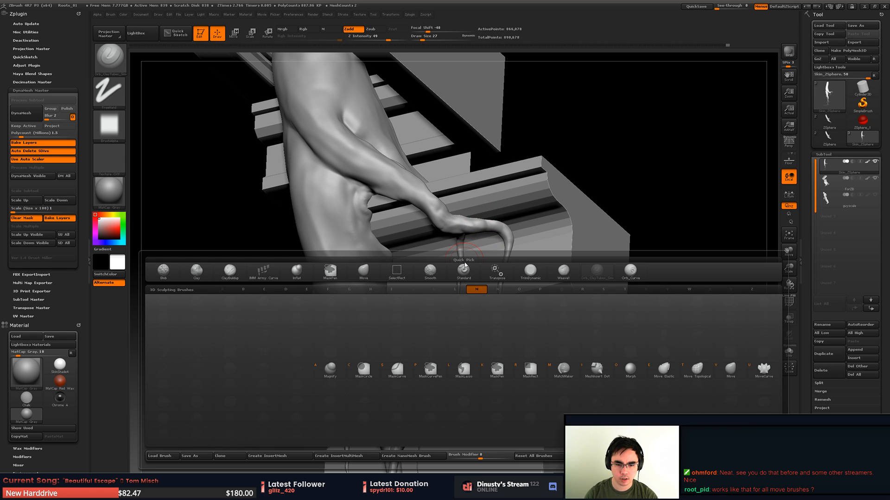
key(Escape)
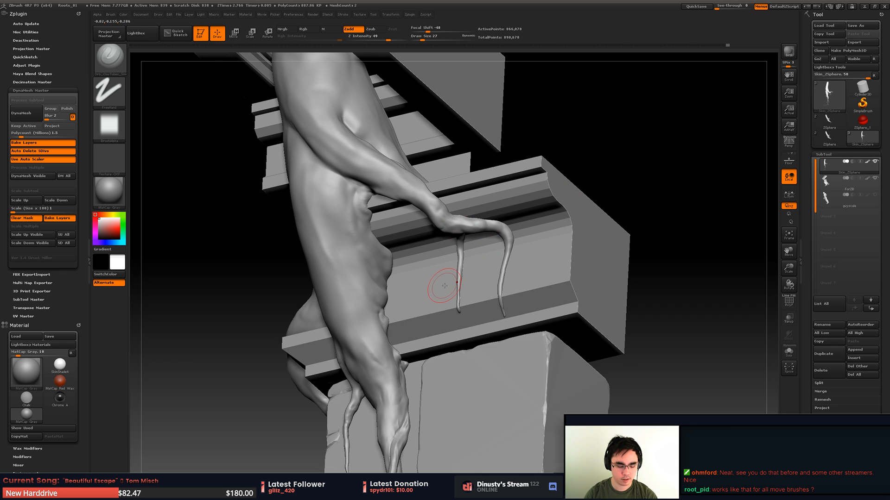
- Try to swirl the middle root's flank with the Spiral brush at draw size 74, and undo each attempt
key(b)
key(s)
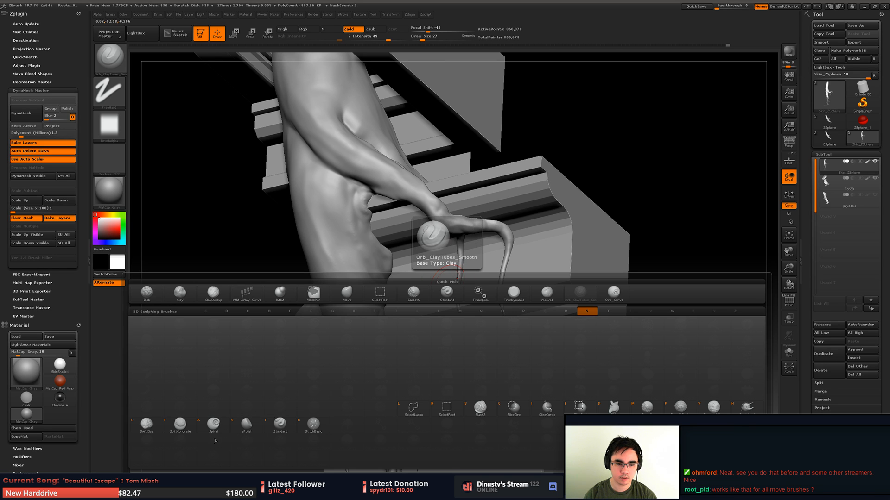
click(225, 434)
mouse_move(357, 294)
mouse_down()
mouse_move(384, 298)
mouse_move(351, 297)
mouse_move(403, 282)
mouse_move(417, 324)
mouse_move(385, 302)
mouse_move(349, 297)
mouse_up()
key(ctrl+z)
key(space)
key(ctrl+z)
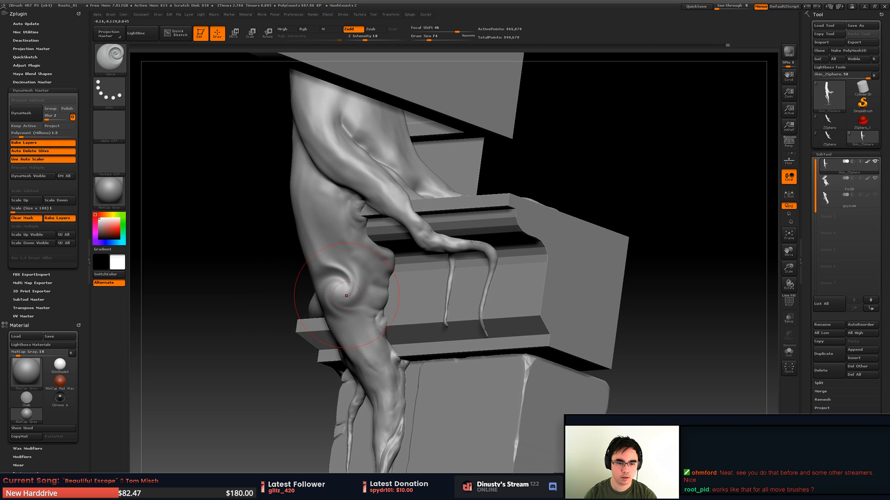
drag(418, 294, 394, 276)
key(ctrl+z)
- Twist the trunk fork into a swirl with the Spiral brush at draw size 124, undoing the unwanted strokes
key(space)
drag(408, 207, 413, 207)
drag(422, 223, 451, 192)
key(ctrl+z)
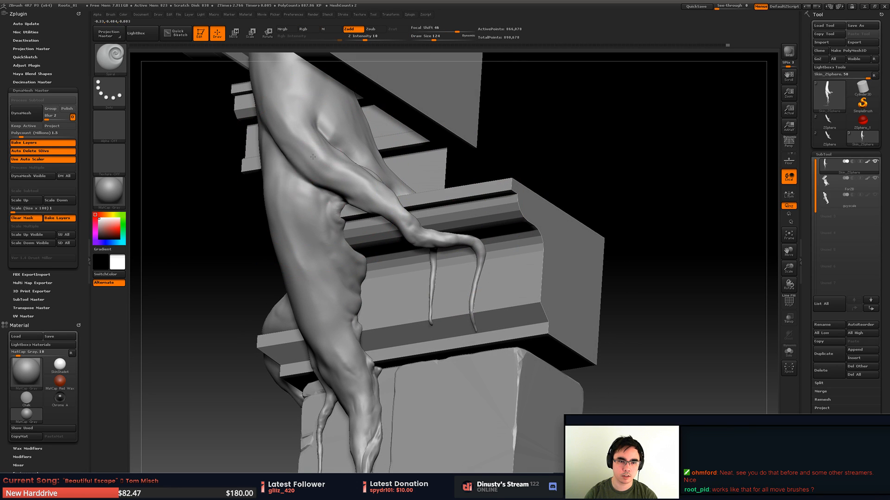
drag(313, 157, 317, 165)
mouse_move(325, 163)
alt+right_down()
mouse_move(401, 208)
mouse_move(376, 187)
alt+right_up()
key(ctrl+z)
drag(345, 175, 350, 165)
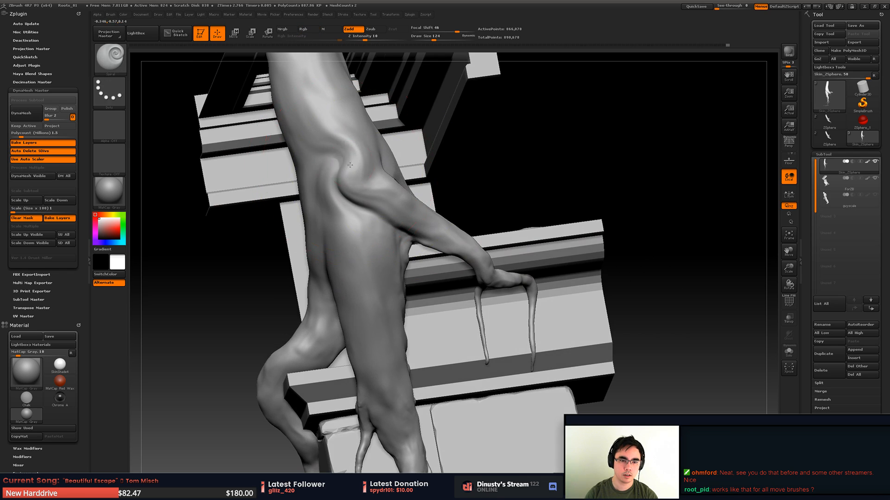
- Undo the trunk fork swirl and try further Spiral strokes on the fork and lower roots at draw size 124, undoing each one
key(ctrl+z)
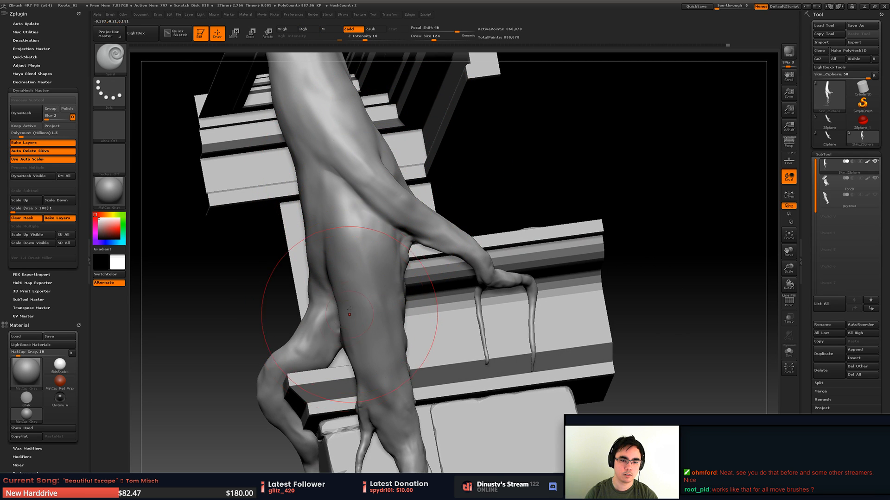
right_drag(349, 310, 373, 286)
key(ctrl+z)
mouse_move(323, 310)
mouse_down()
mouse_move(312, 297)
mouse_move(321, 275)
mouse_move(328, 320)
mouse_move(317, 288)
mouse_up()
key(ctrl+z)
key(ctrl+z)
right_drag(331, 232, 360, 228)
key(ctrl+z)
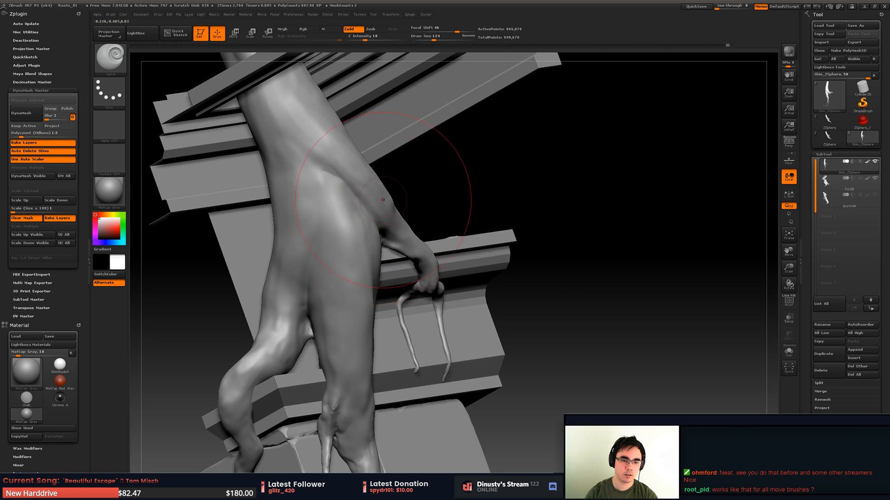
right_drag(383, 200, 356, 197)
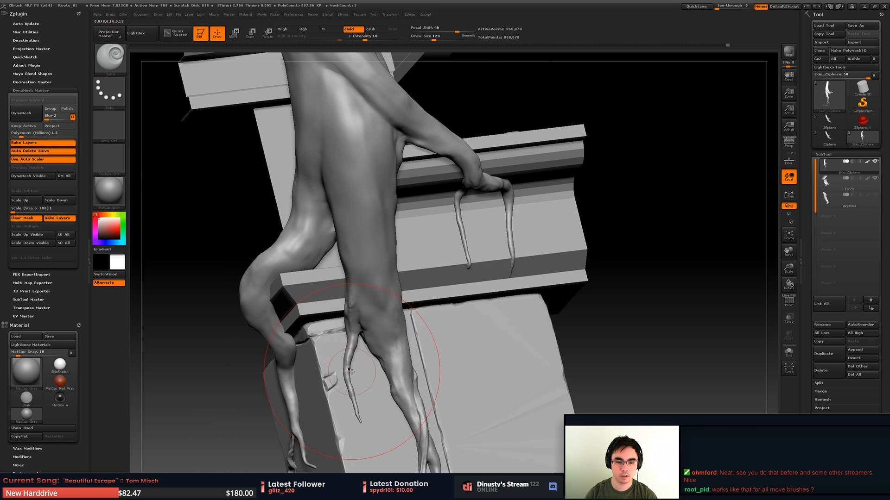
mouse_move(351, 371)
mouse_down()
mouse_move(359, 371)
mouse_move(347, 374)
mouse_up()
key(ctrl+z)
- Swirl the middle root's inner flank beside the cornice into a rounded bulge with the Spiral brush at draw size 62, undoing unwanted strokes
key(space)
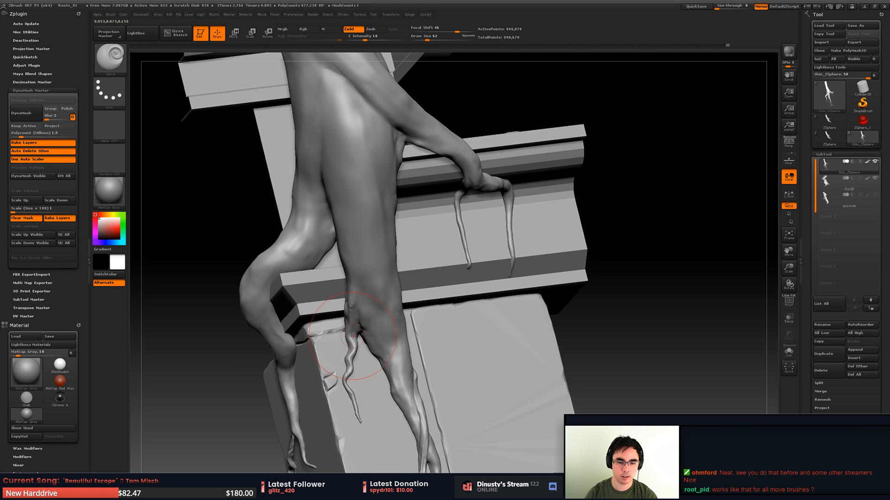
mouse_move(510, 230)
mouse_down()
mouse_move(456, 238)
mouse_move(435, 298)
mouse_move(430, 270)
mouse_move(464, 298)
mouse_up()
key(ctrl+shift+z)
mouse_move(391, 262)
mouse_down()
mouse_move(402, 232)
mouse_move(392, 233)
mouse_up()
key(ctrl+z)
key(ctrl+z)
mouse_move(390, 265)
mouse_down()
mouse_move(397, 245)
mouse_move(358, 212)
mouse_move(398, 228)
mouse_move(406, 205)
mouse_move(420, 212)
mouse_up()
key(ctrl+z)
key(ctrl+z)
key(ctrl+z)
key(ctrl+z)
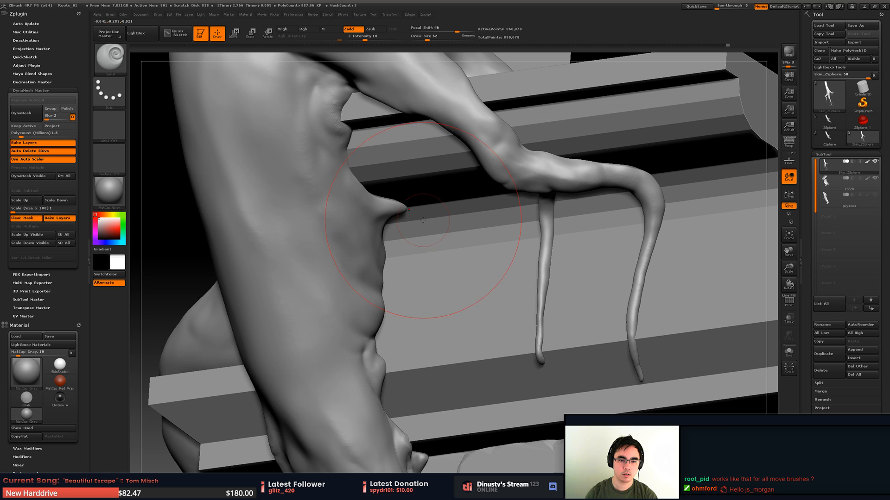
key(ctrl+z)
drag(392, 242, 379, 206)
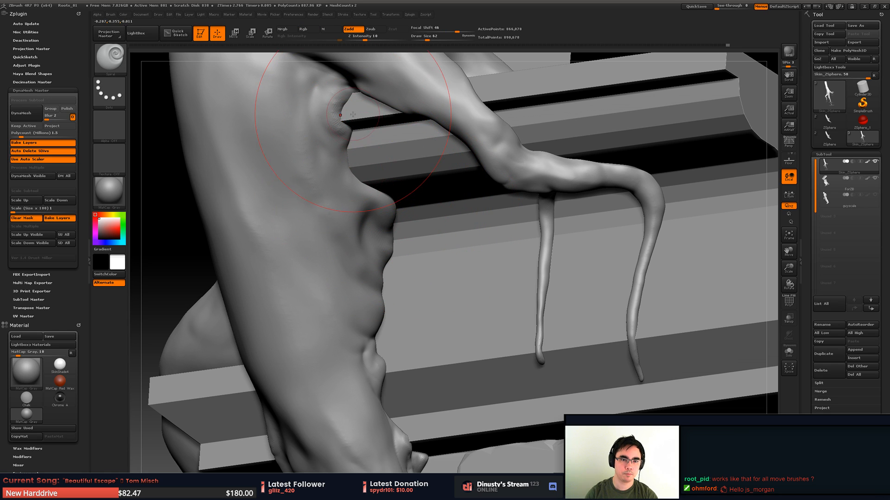
- Try to swirl the small bump beneath the side root's fork with the Spiral brush at draw size 23, and undo it
key(space)
mouse_move(352, 114)
mouse_down()
mouse_move(335, 89)
mouse_move(353, 115)
mouse_move(368, 119)
mouse_move(369, 143)
mouse_move(340, 143)
mouse_move(376, 132)
mouse_move(354, 148)
mouse_up()
key(space)
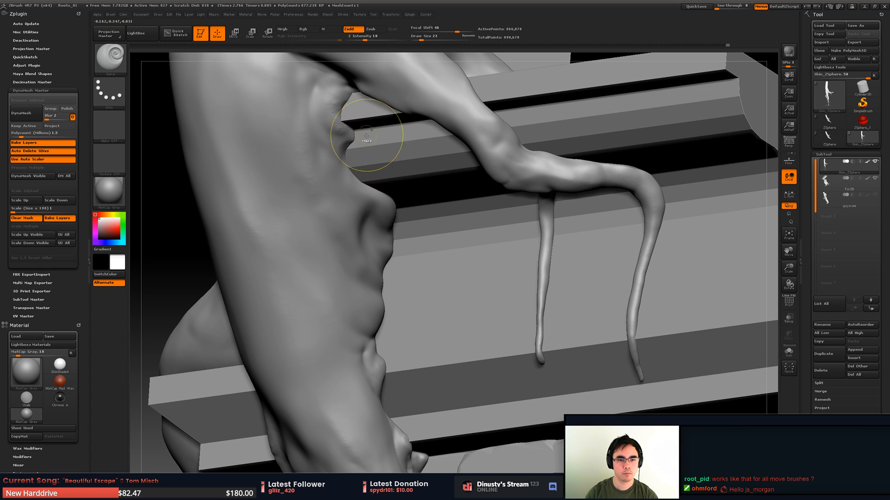
key(ctrl+z)
- Isolate the root branches running along the stone block's outer side by hiding the rest of the root mesh with rectangular selections
right_drag(370, 122, 444, 132)
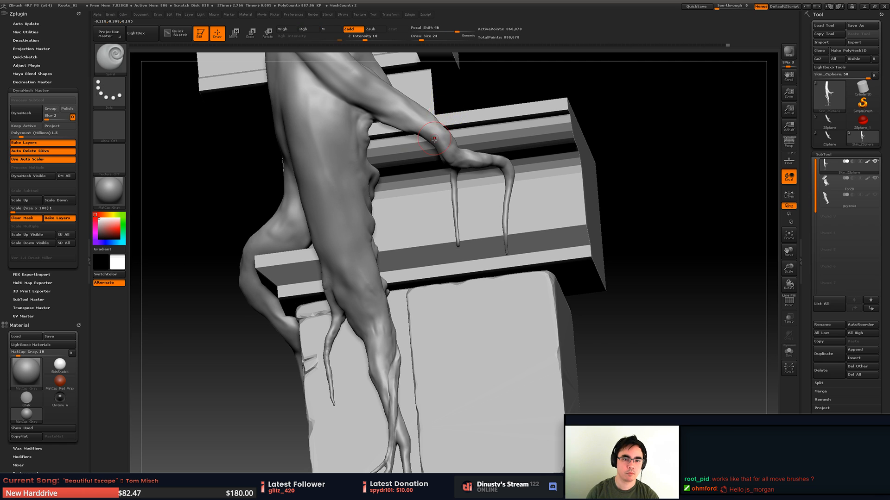
right_drag(455, 97, 405, 147)
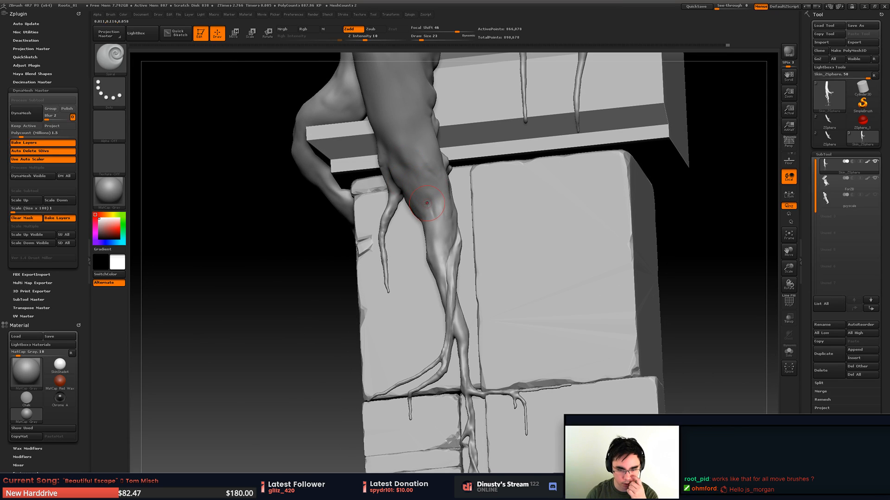
alt+right_drag(424, 235, 434, 182)
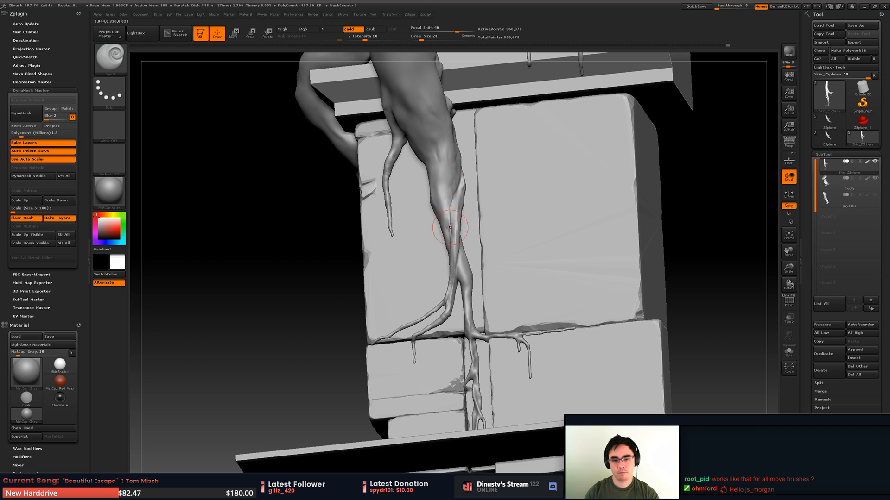
right_drag(449, 228, 523, 204)
mouse_move(524, 204)
right_down()
mouse_move(472, 259)
mouse_move(382, 300)
mouse_move(305, 191)
right_up()
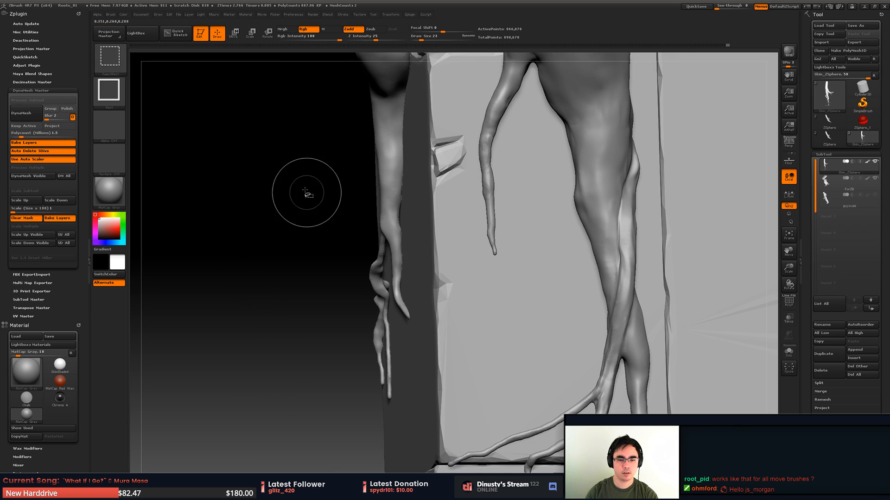
ctrl+shift+drag(301, 182, 422, 399)
right_drag(371, 268, 437, 264)
alt+click(457, 260)
ctrl+shift+drag(254, 196, 448, 388)
right_drag(451, 324, 436, 278)
- Isolate the stone block's outer side in the Fur2B subtool and reselect the Skin_ZSphere root subtool
ctrl+shift+click(391, 290)
right_drag(435, 278, 440, 276)
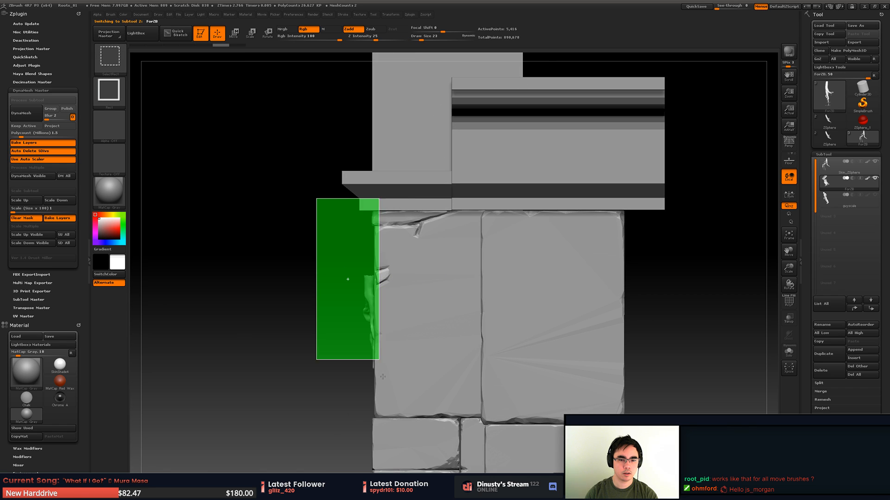
ctrl+shift+drag(391, 424, 392, 424)
right_drag(366, 260, 432, 215)
alt+right_drag(432, 215, 452, 172)
alt+click(417, 238)
right_drag(392, 211, 408, 204)
ctrl+right_drag(408, 203, 398, 241)
mouse_move(398, 241)
alt+right_down()
mouse_move(454, 216)
mouse_move(431, 252)
mouse_move(444, 291)
mouse_move(408, 273)
mouse_move(439, 221)
mouse_move(446, 225)
mouse_move(357, 179)
mouse_move(377, 168)
mouse_move(417, 195)
mouse_move(471, 204)
mouse_move(456, 229)
mouse_move(556, 269)
mouse_move(417, 246)
alt+right_up()
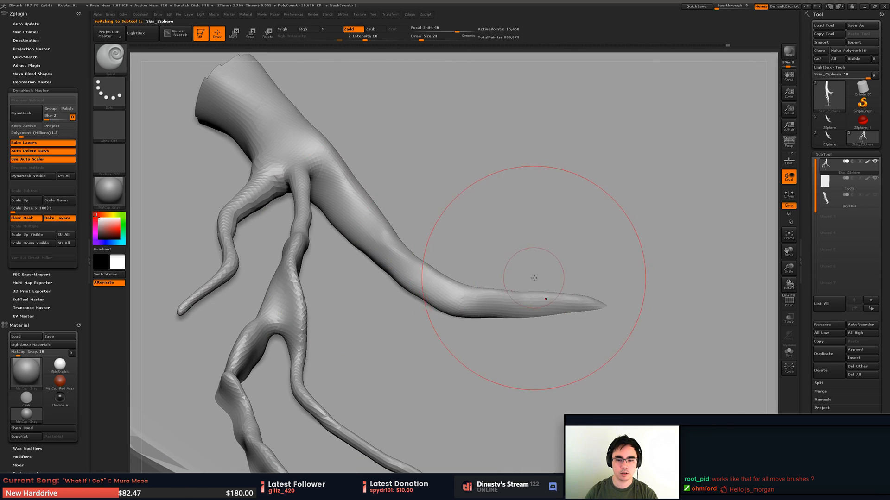
- Undo the Spiral stroke at the long branch's tip and pull the tip outward into a gentle curve with the Move brush
drag(622, 310, 620, 311)
key(ctrl+z)
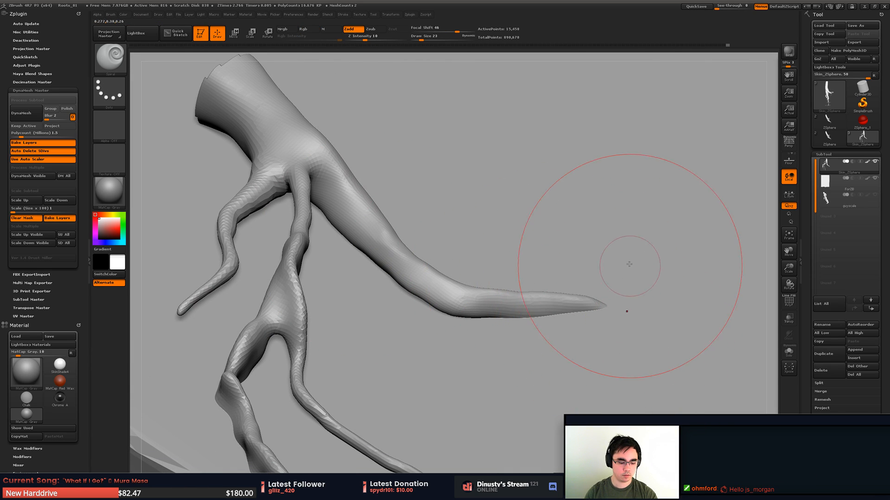
key(b)
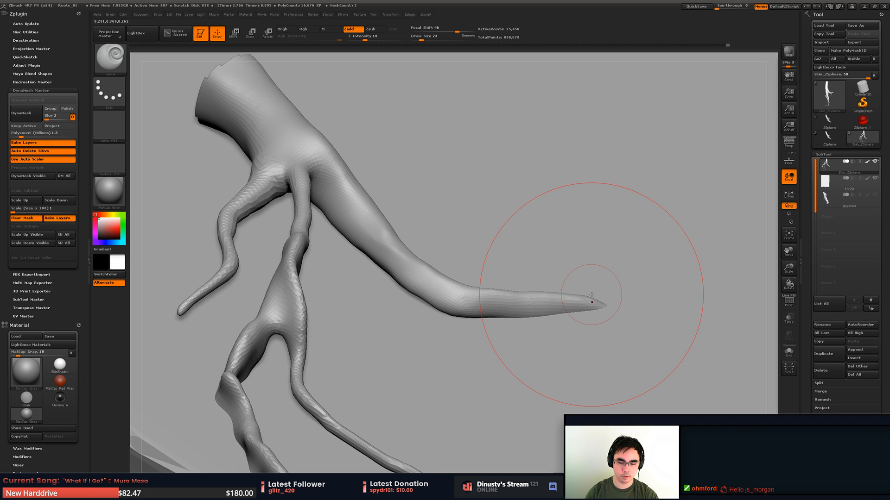
key(b)
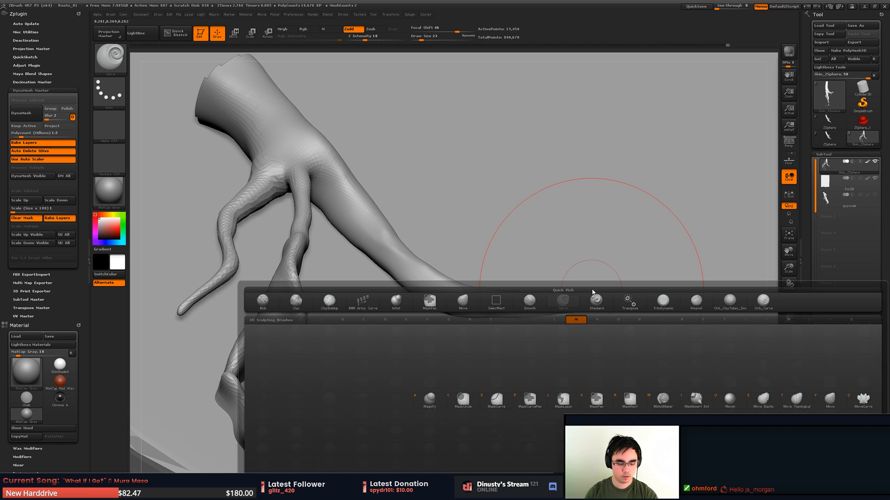
key(v)
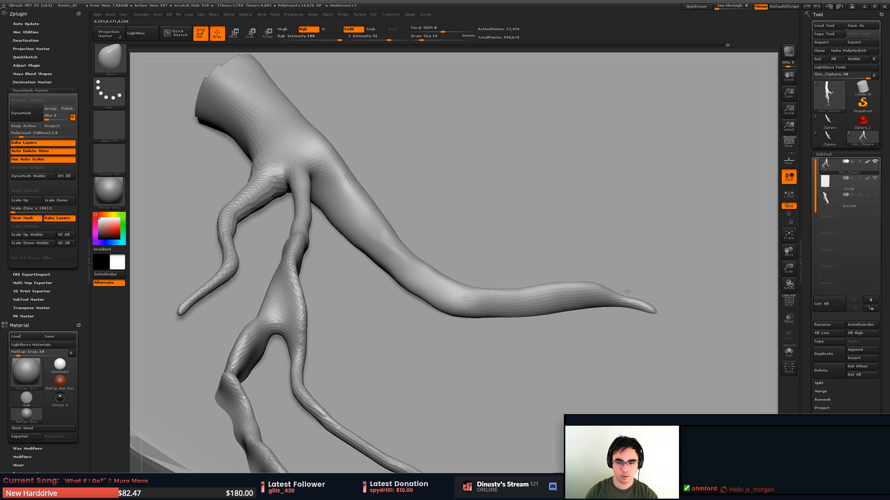
drag(627, 291, 622, 295)
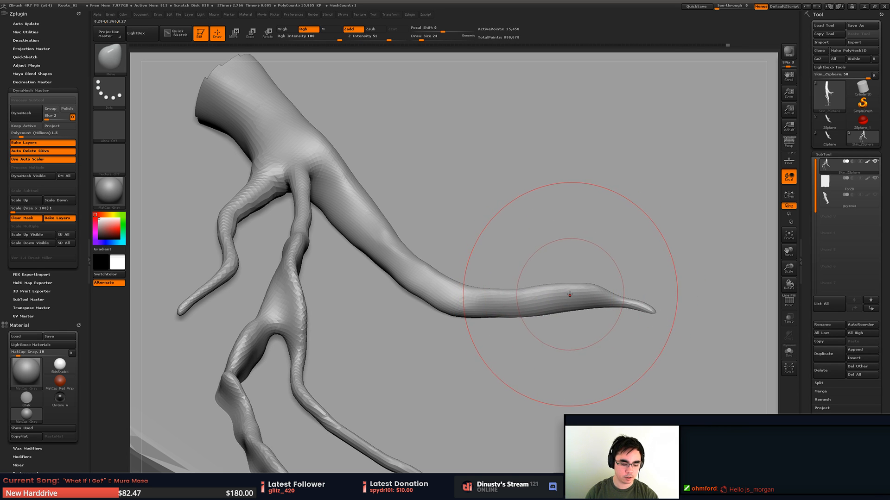
key(b)
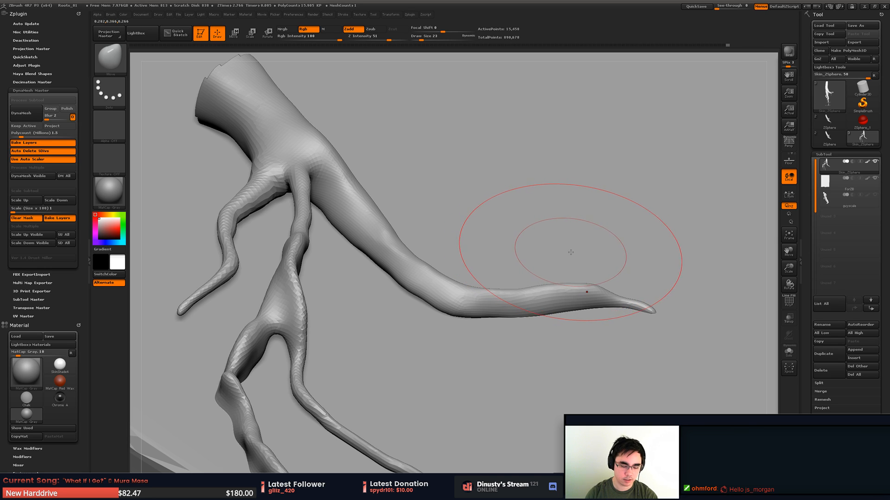
alt+drag(557, 286, 524, 306)
key(w)
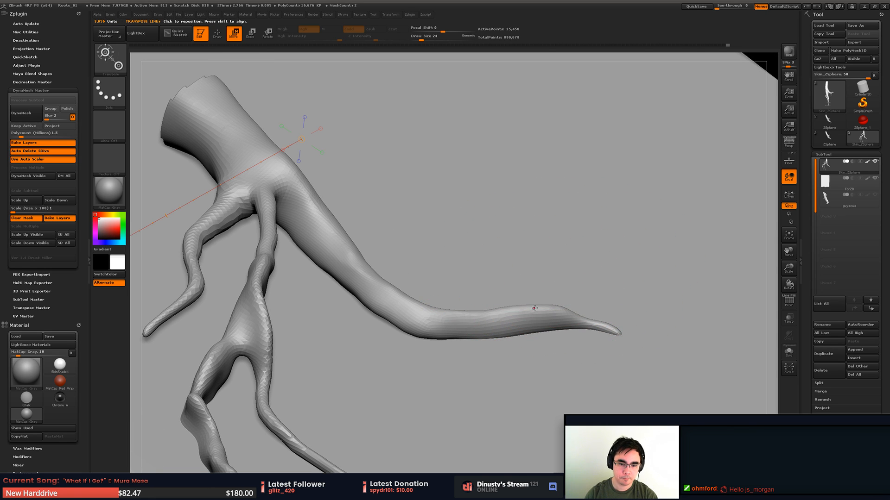
key(b)
click(557, 279)
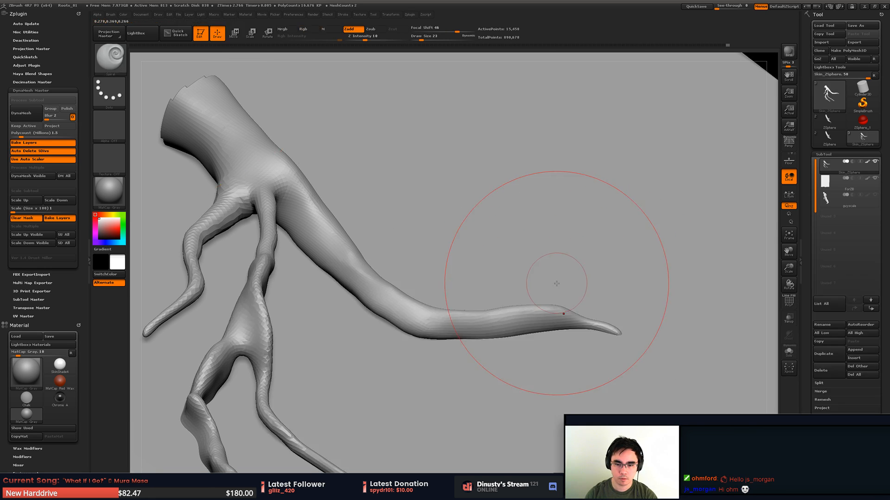
key(b)
click(545, 262)
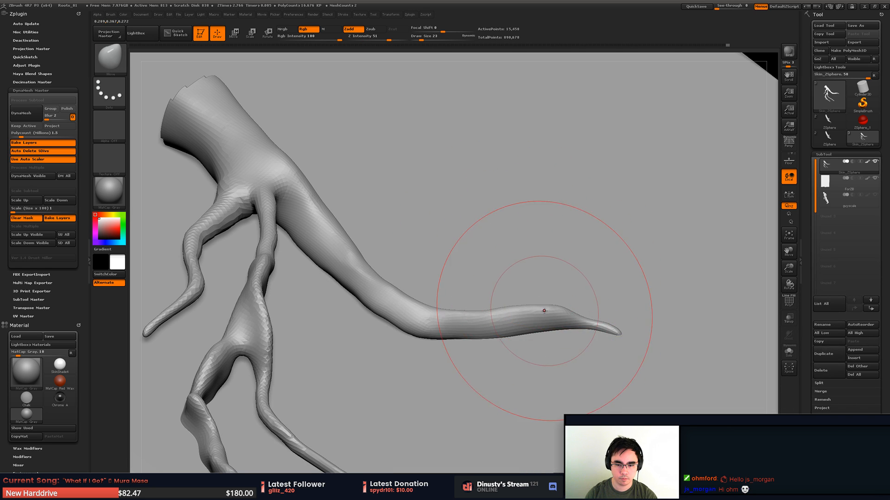
- Thicken the long branch's tip with the Inflat brush at draw sizes 6 and 14, undoing the unwanted stroke
key(space)
click(584, 320)
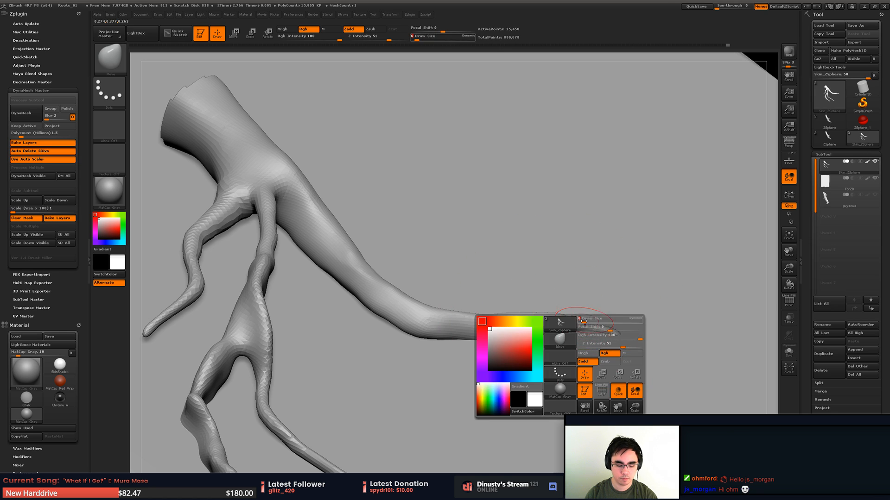
key(b)
key(i)
key(n)
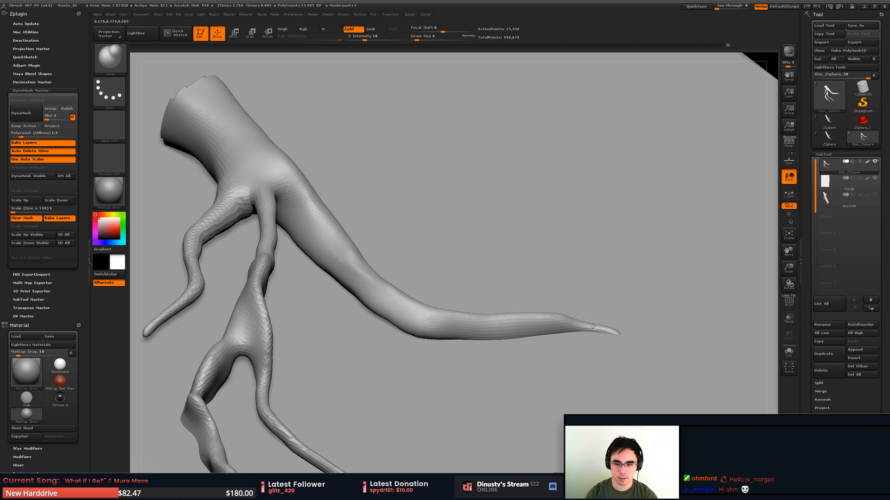
key(ctrl+z)
mouse_move(596, 334)
mouse_down()
mouse_move(596, 325)
mouse_move(545, 336)
mouse_up()
key(space)
click(603, 325)
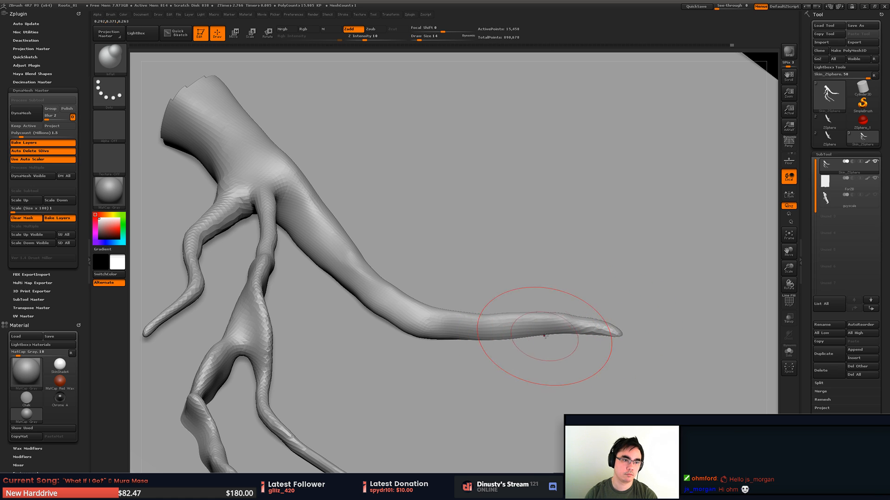
- Reshape the long branch's bend along the stone surface with the Move brush at draw size 14
drag(437, 350, 459, 262)
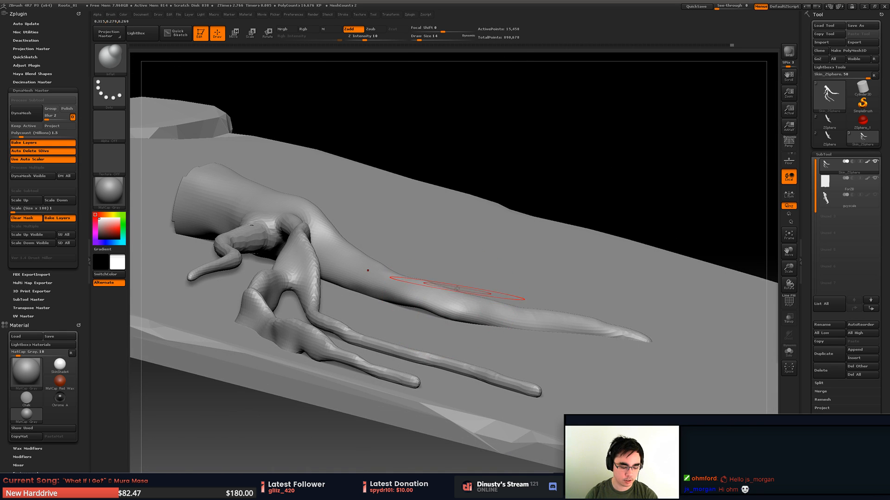
key(b)
key(m)
key(v)
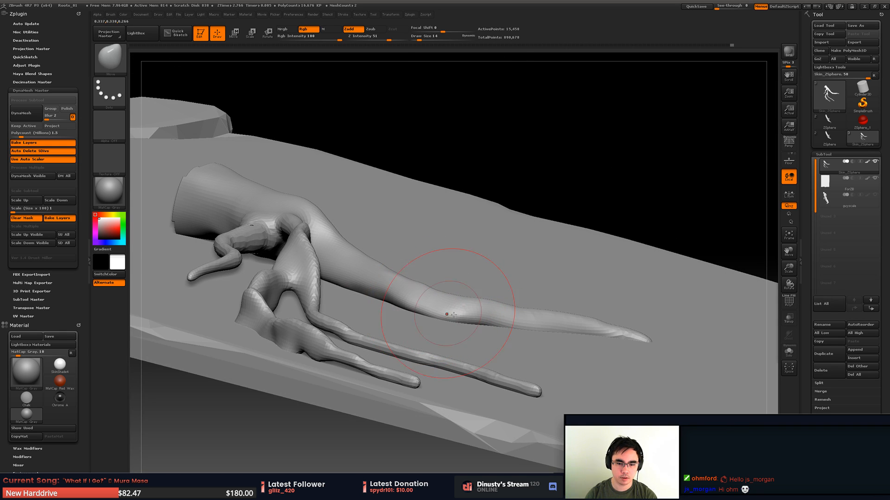
drag(398, 328, 417, 320)
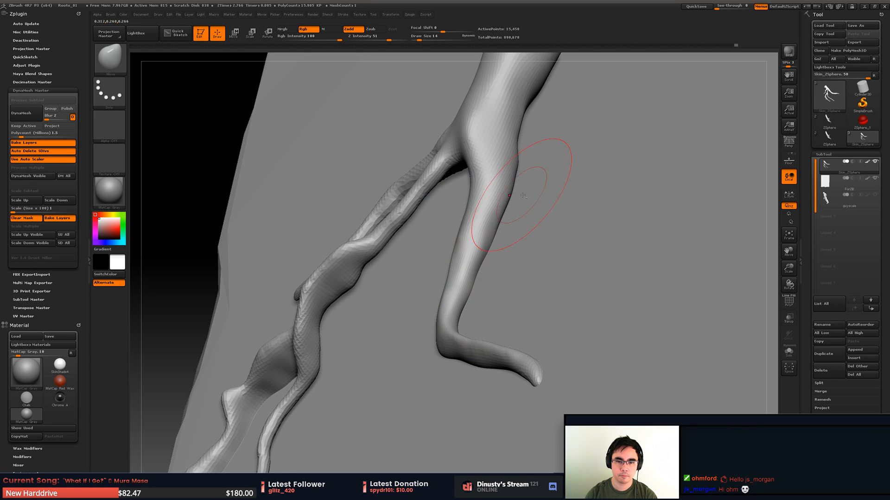
drag(507, 200, 544, 217)
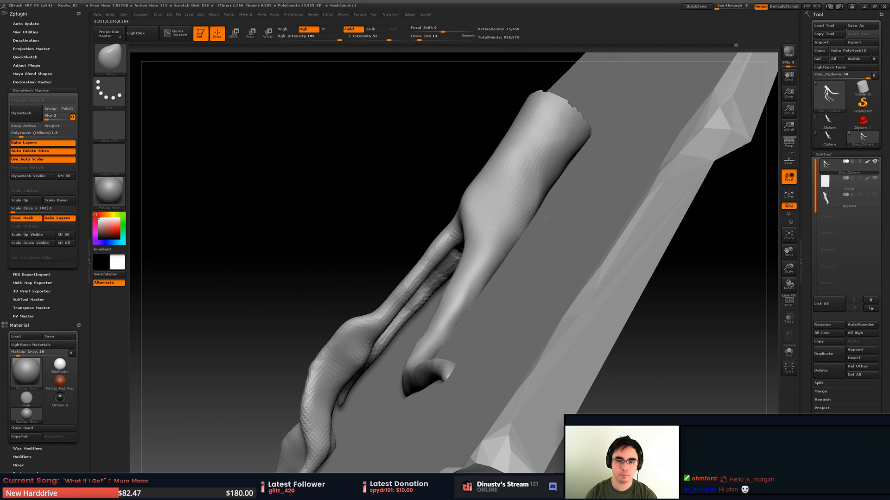
- Adjust the root's underside around the branch split against the stone with the Move brush at draw size 23
key(space)
click(467, 203)
key(space)
drag(460, 204, 472, 206)
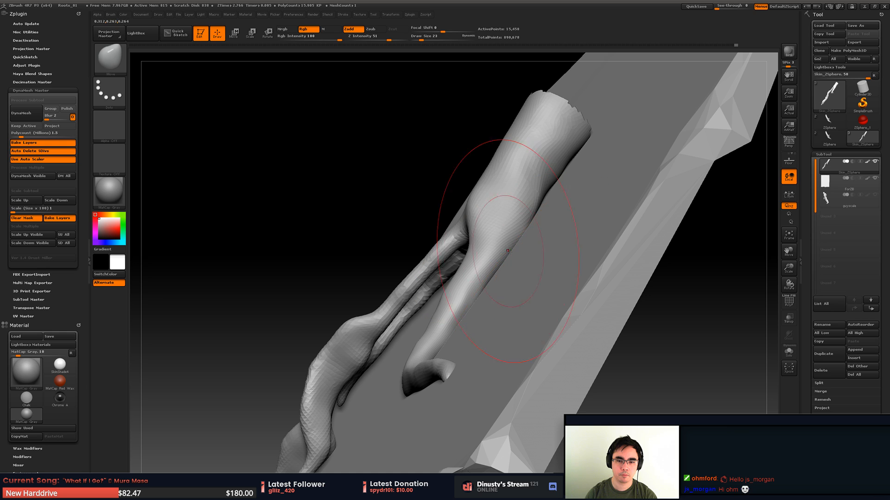
right_drag(478, 298, 517, 292)
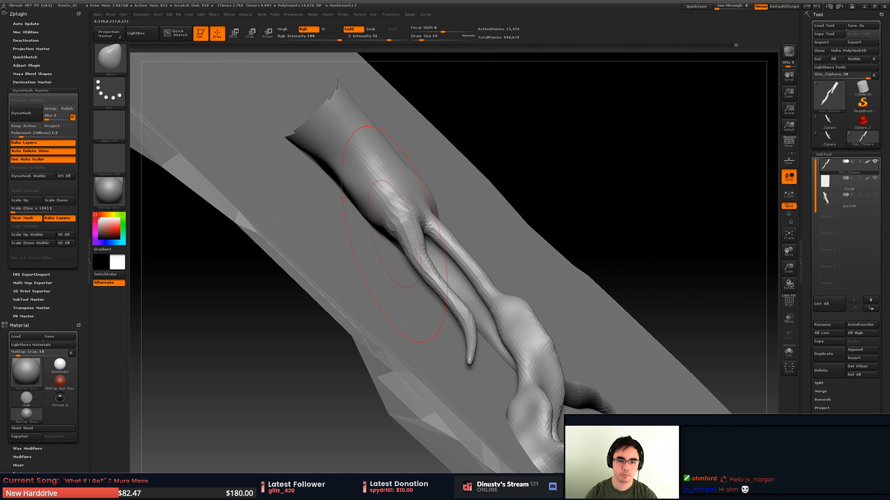
- Bend the short outer branch into an S-curve and settle its tip against the stone with the Move brush at draw sizes 12 and 11
key(space)
drag(413, 260, 374, 264)
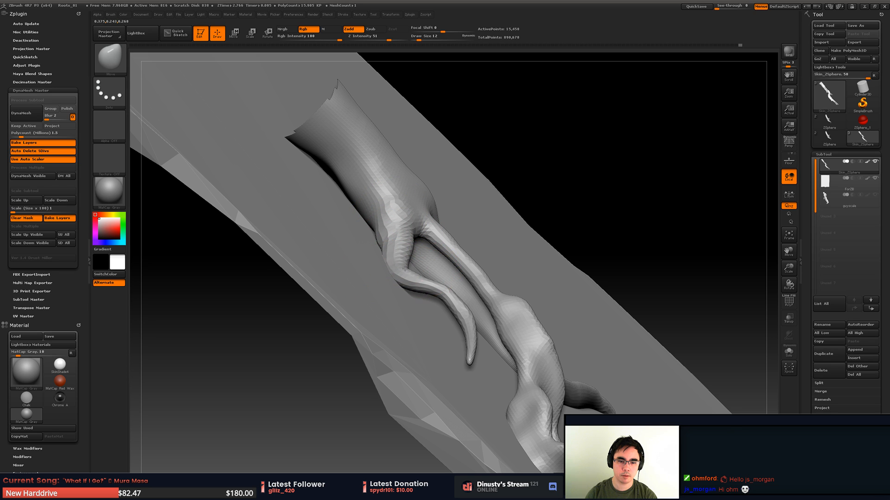
right_drag(401, 273, 415, 255)
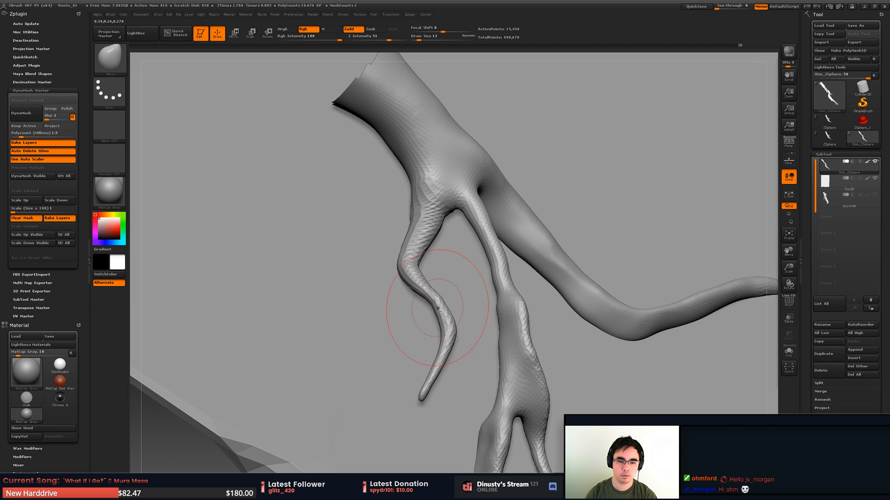
right_drag(430, 297, 435, 294)
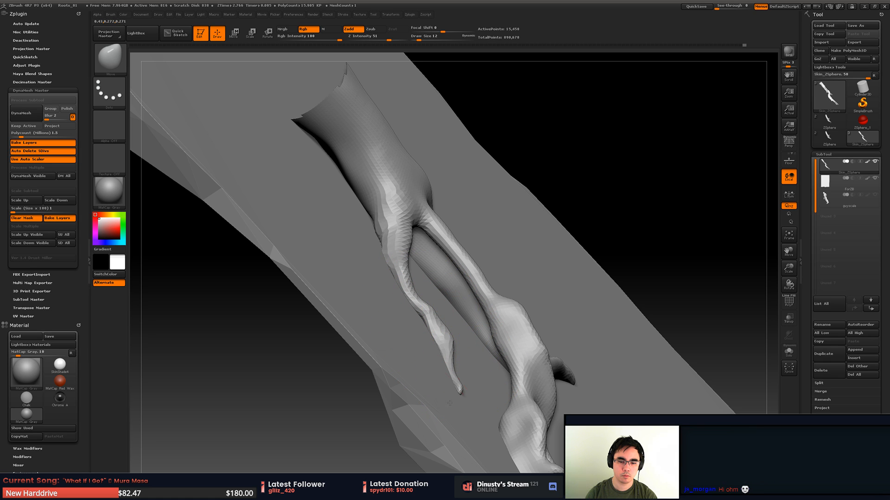
key(space)
key(space)
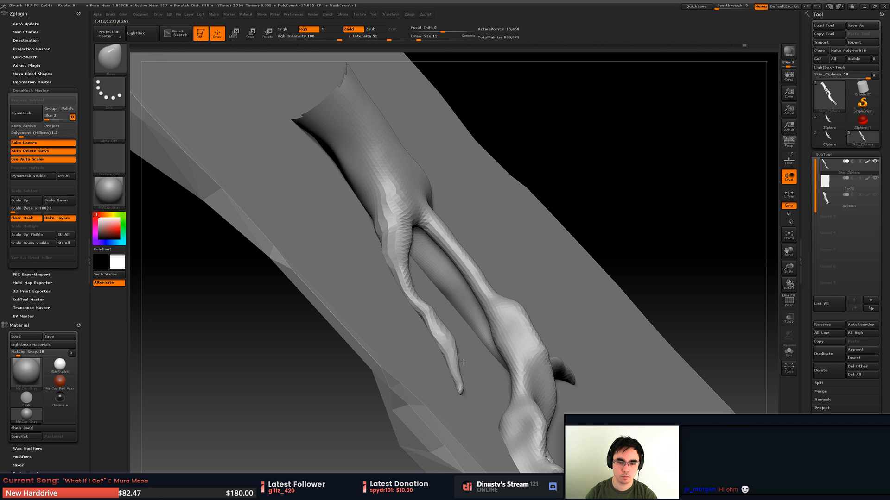
drag(445, 394, 443, 324)
- Thicken the short outer branch with the Inflat brush at draw size 11
key(b)
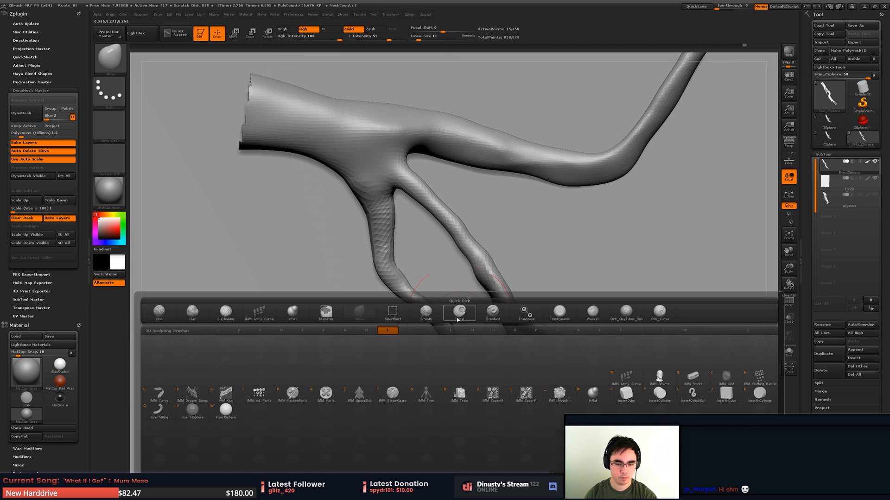
key(i)
key(n)
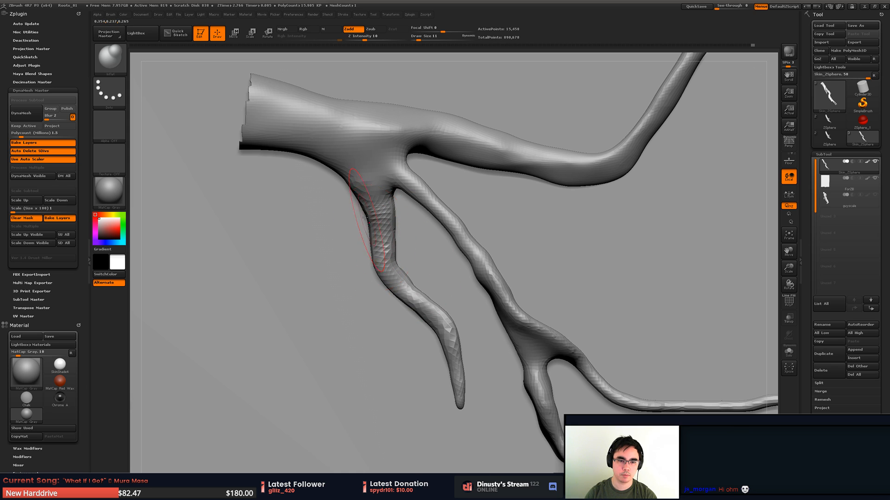
mouse_move(457, 207)
alt+mouse_down()
mouse_move(457, 255)
mouse_move(468, 253)
mouse_move(487, 204)
mouse_move(472, 222)
mouse_move(476, 247)
mouse_move(481, 231)
mouse_move(509, 243)
alt+mouse_up()
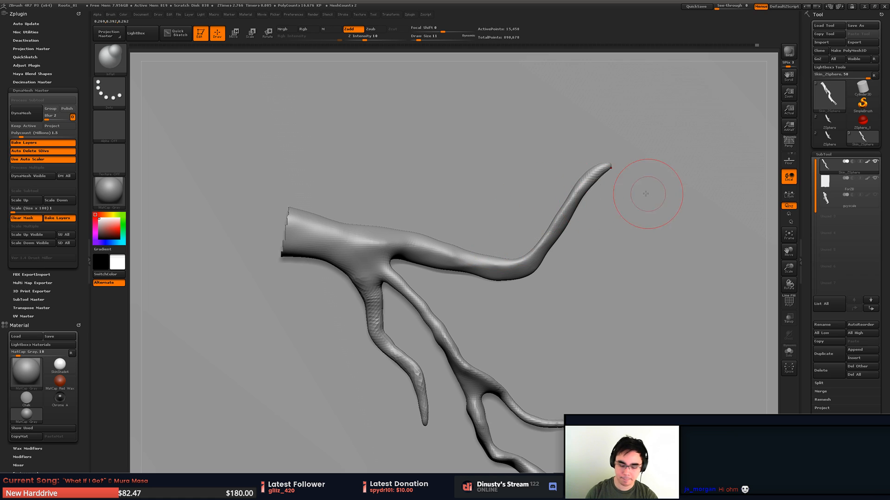
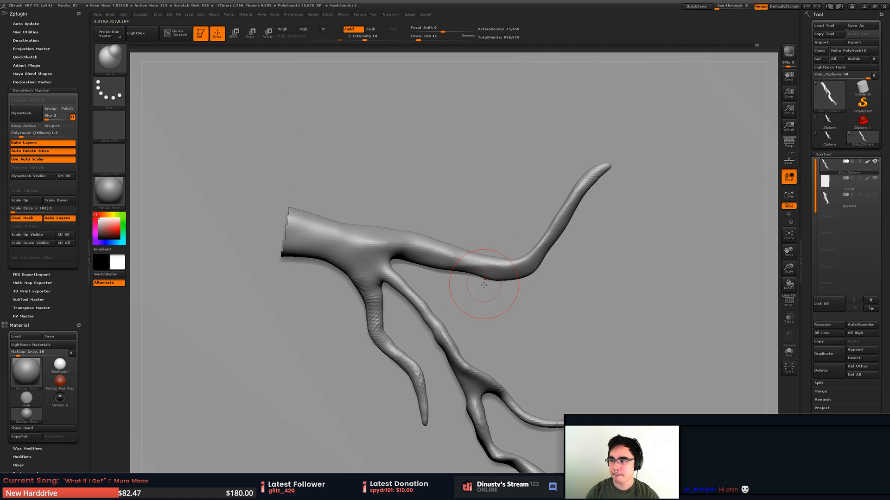
- Isolate the long forked branch by narrowing the visible mesh with rectangular and Lasso selections
mouse_move(484, 285)
mouse_down()
mouse_move(458, 300)
mouse_move(470, 252)
mouse_move(474, 265)
mouse_move(521, 292)
mouse_up()
drag(574, 316, 465, 313)
ctrl+shift+drag(437, 231, 691, 430)
key(ctrl+shift)
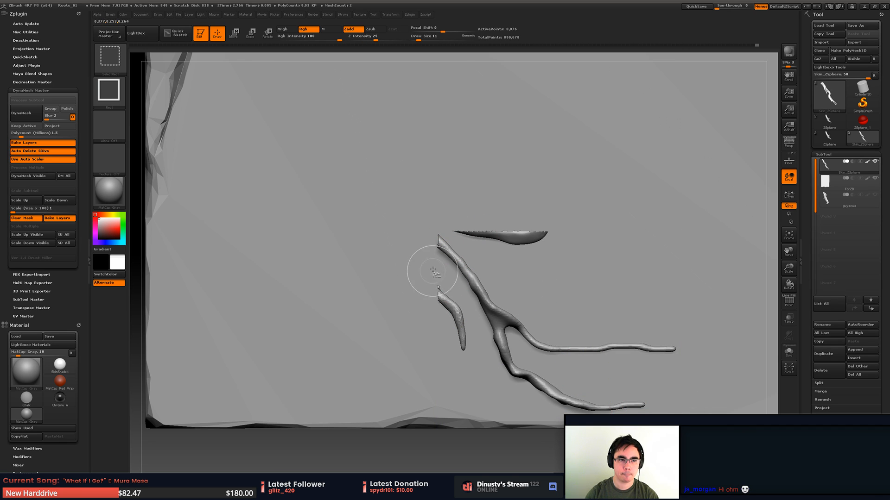
click(112, 91)
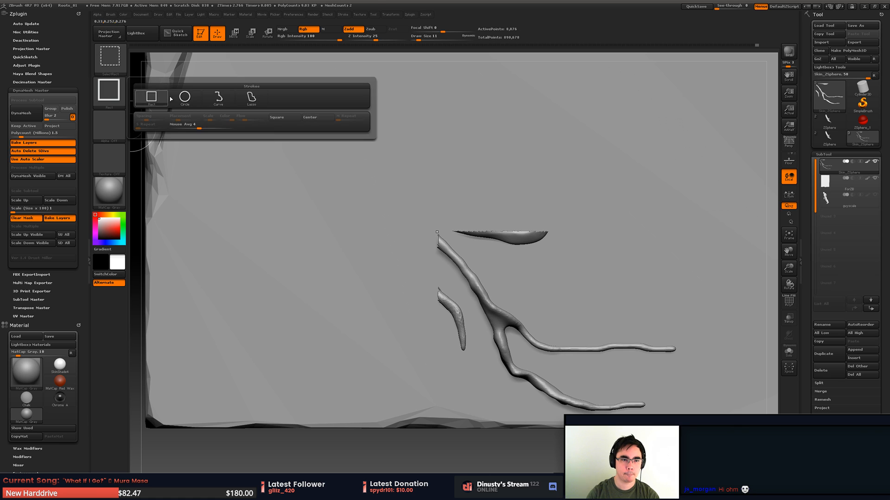
click(244, 103)
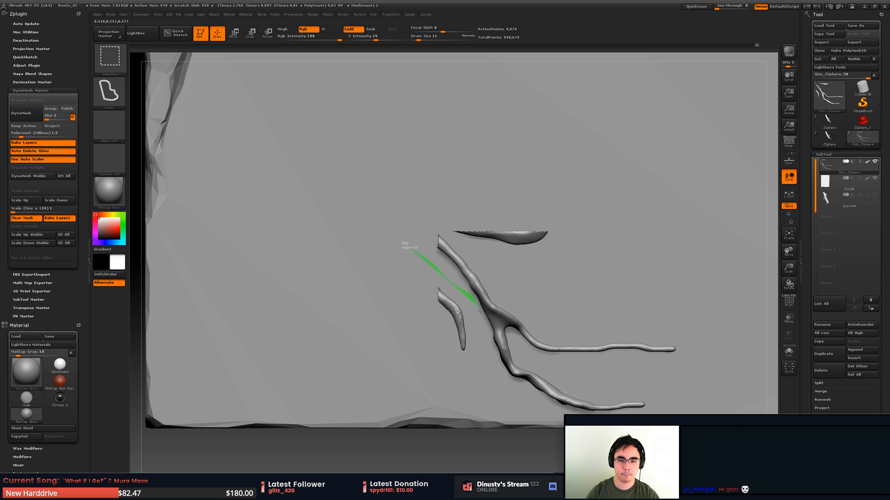
ctrl+shift+drag(526, 411, 722, 380)
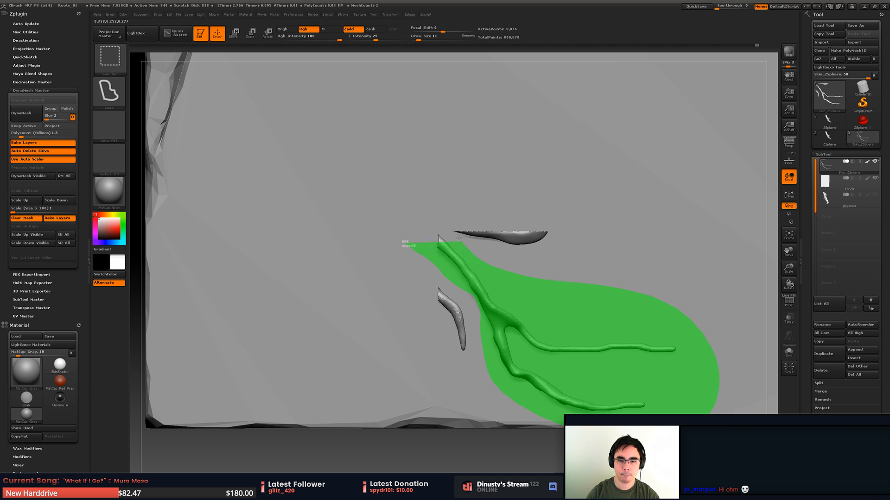
ctrl+shift+drag(459, 237, 461, 217)
mouse_move(473, 255)
alt+mouse_down()
mouse_move(500, 222)
mouse_move(501, 196)
mouse_move(513, 222)
mouse_move(537, 228)
alt+mouse_up()
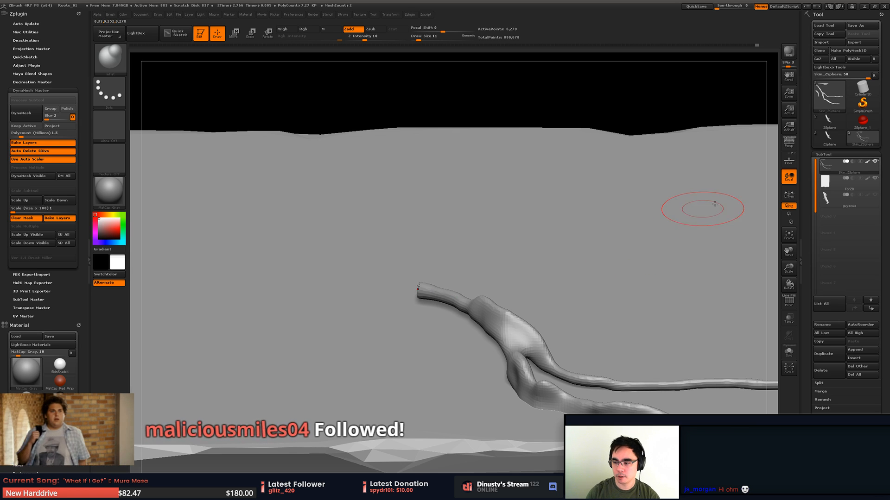
- Unhide the whole root mesh and isolate the root's branching end with its three side branches using a Lasso selection
key(ctrl+shift)
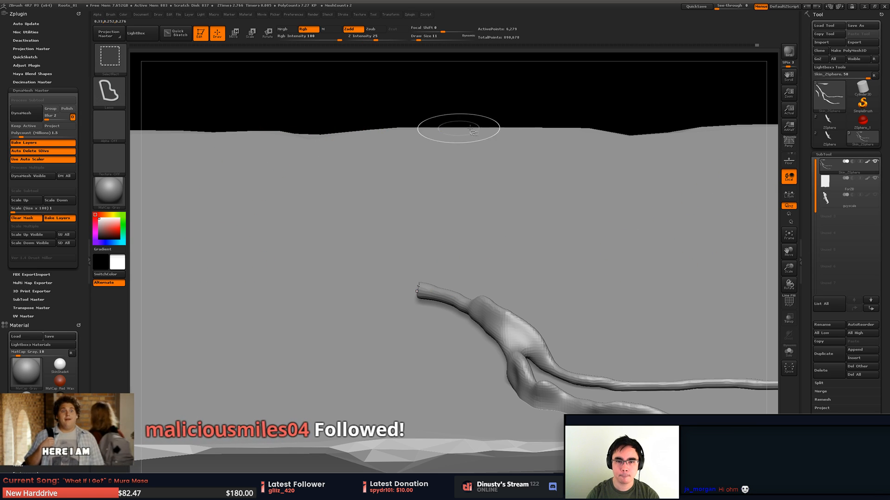
ctrl+shift+click(558, 123)
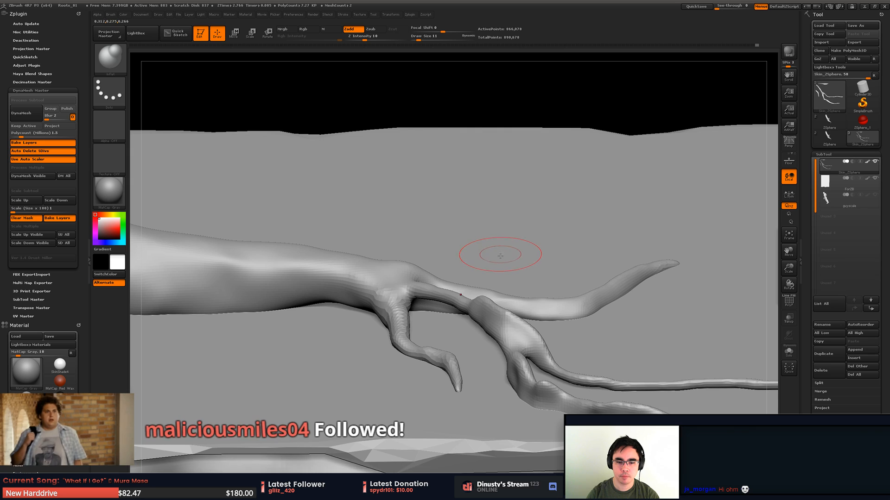
drag(500, 256, 435, 226)
drag(441, 245, 432, 255)
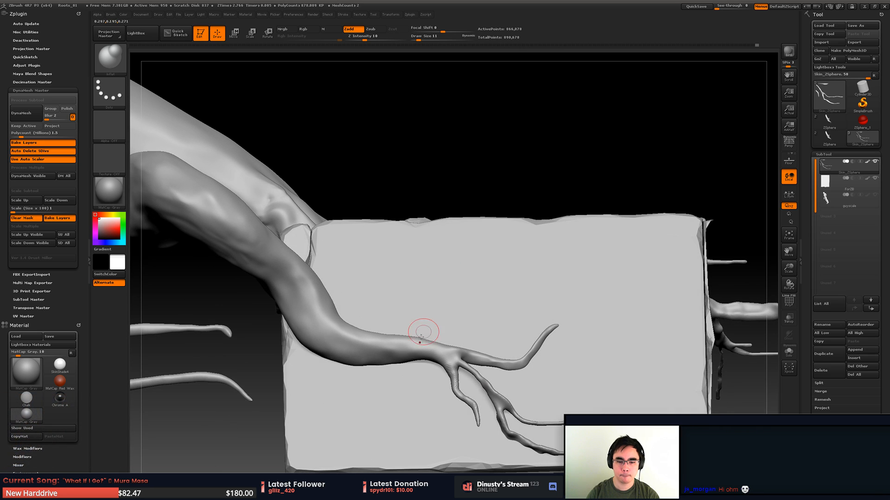
mouse_move(410, 403)
ctrl+shift+mouse_down()
mouse_move(602, 454)
mouse_move(588, 319)
mouse_move(550, 335)
mouse_move(574, 341)
mouse_move(443, 354)
mouse_move(549, 334)
mouse_move(503, 335)
mouse_move(511, 303)
ctrl+shift+mouse_up()
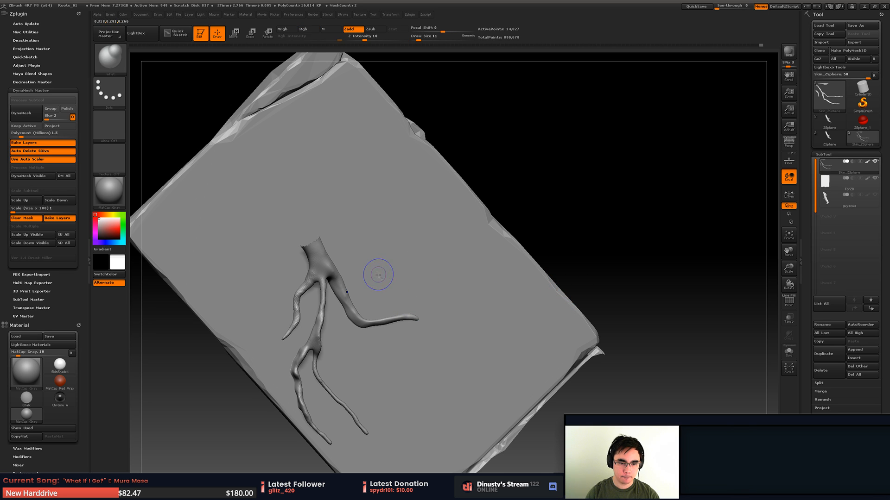
mouse_move(329, 280)
alt+mouse_down()
mouse_move(387, 264)
mouse_move(383, 272)
alt+mouse_up()
mouse_move(392, 275)
right_down()
mouse_move(386, 249)
mouse_move(388, 299)
mouse_move(377, 254)
mouse_move(428, 231)
mouse_move(421, 261)
mouse_move(505, 220)
mouse_move(478, 274)
mouse_move(499, 200)
mouse_move(487, 212)
right_up()
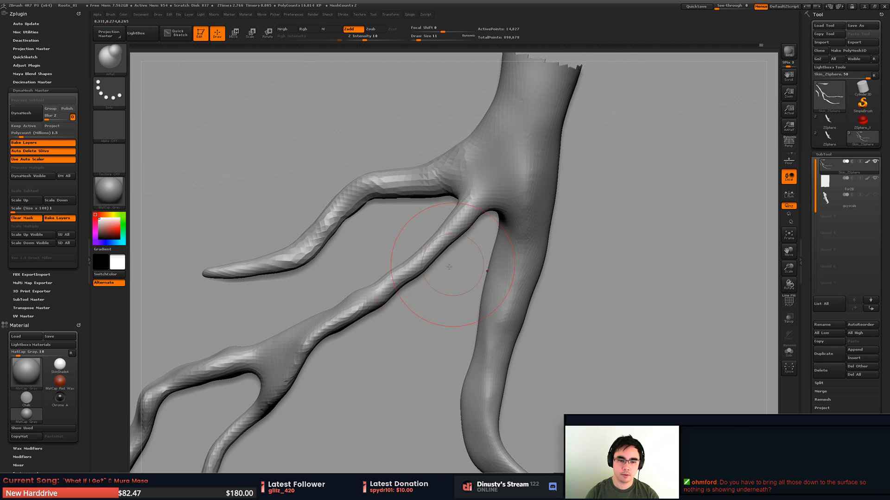
- Pull the base of the forked branch over against the main root with the Move brush at draw sizes 11 and 5
key(b)
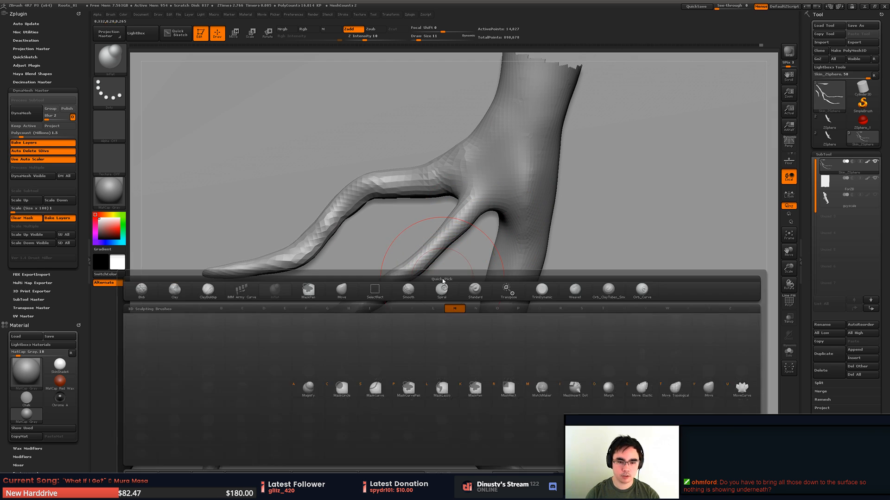
key(m)
key(v)
drag(456, 227, 504, 221)
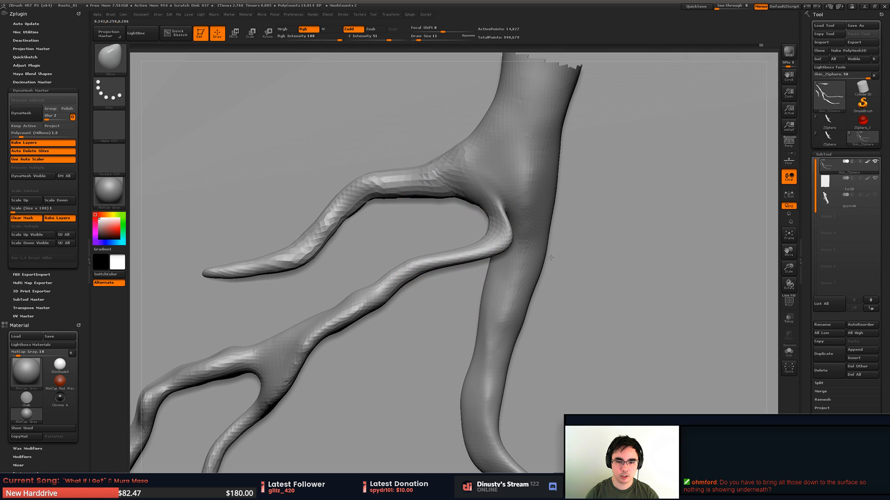
right_drag(506, 201, 456, 242)
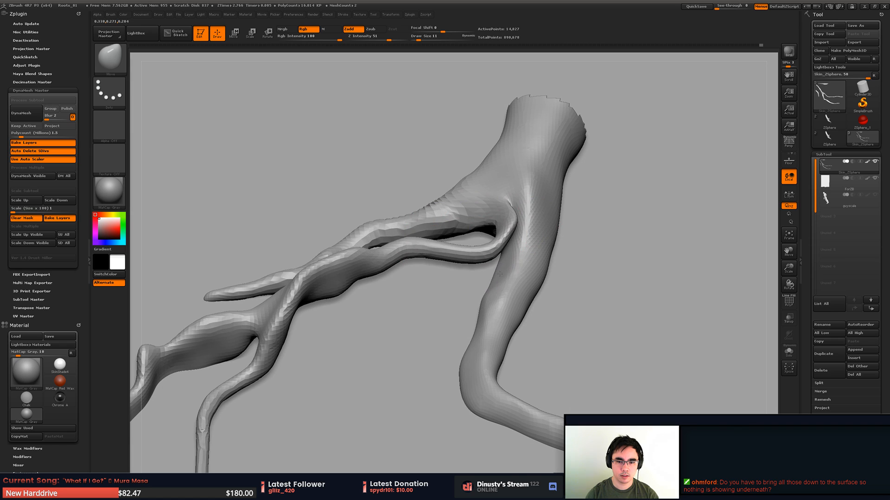
key(space)
drag(510, 251, 508, 250)
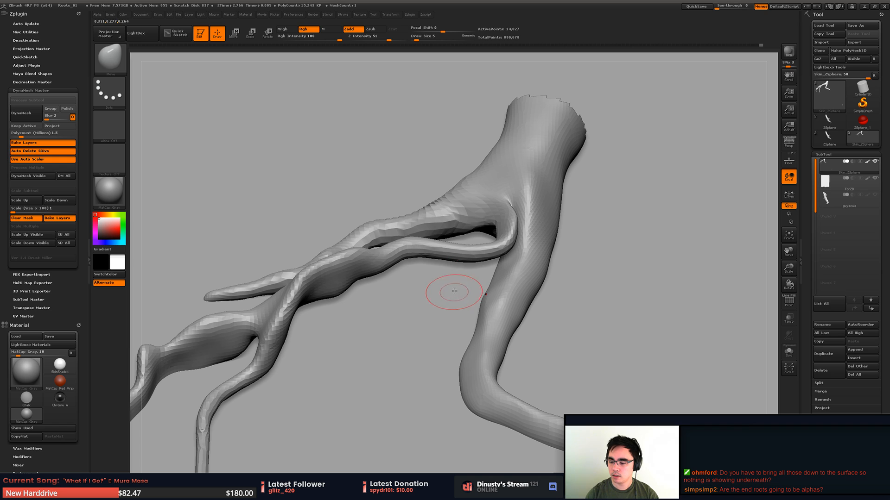
drag(463, 269, 508, 240)
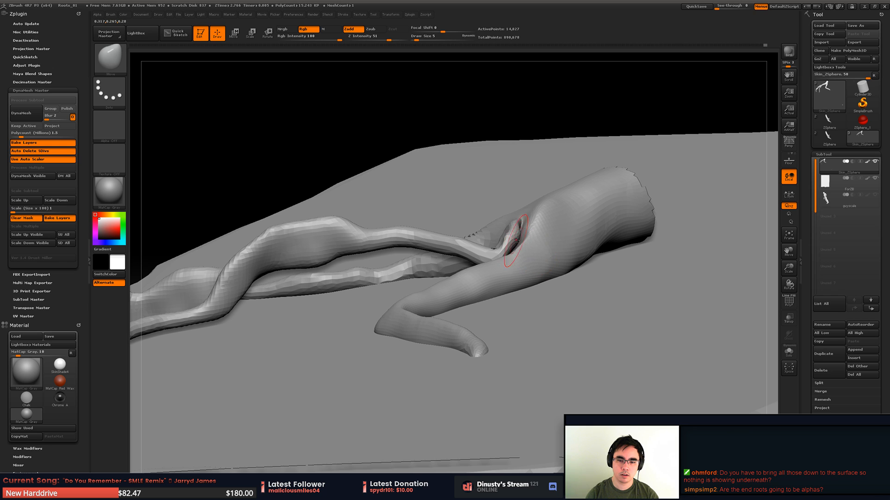
- Inflate the crease where the forked branch joins the main root with the Inflat brush at draw size 5
key(b)
key(i)
key(n)
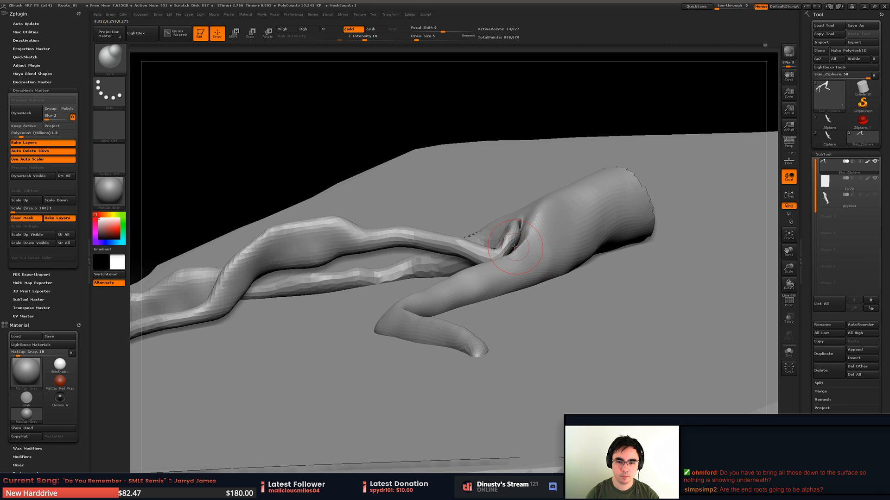
right_drag(514, 247, 498, 301)
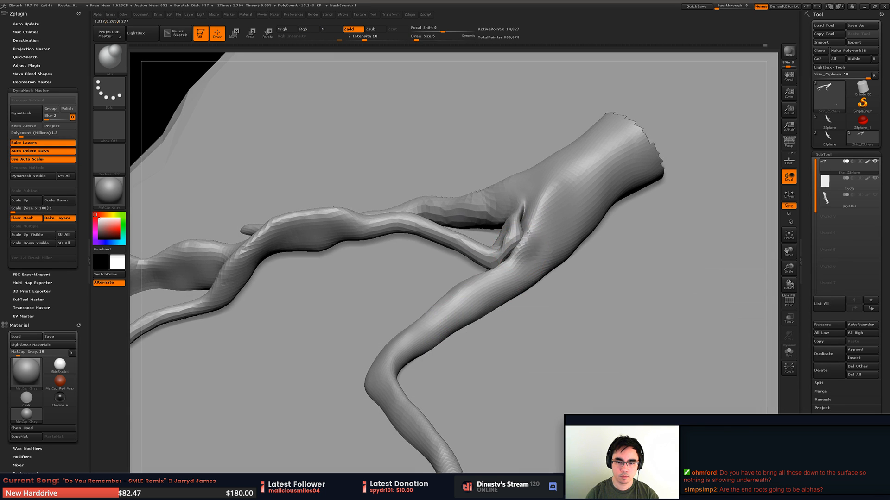
right_drag(516, 245, 533, 217)
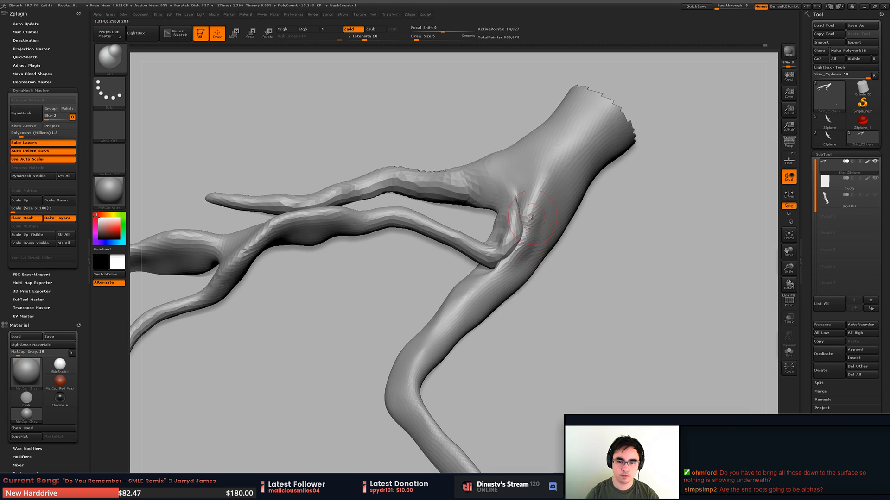
right_drag(531, 180, 494, 278)
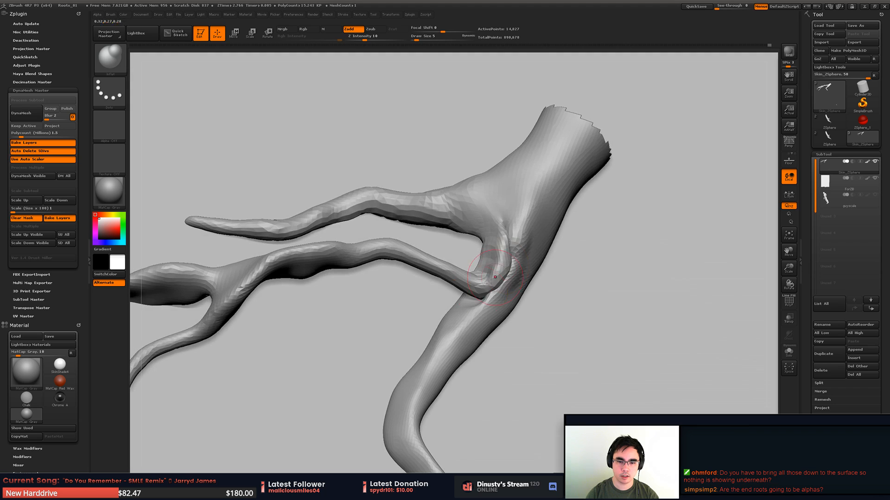
right_drag(401, 275, 417, 296)
- Show the human figure subtool and examine the root branches' scale on the stone block against it
right_click(417, 296)
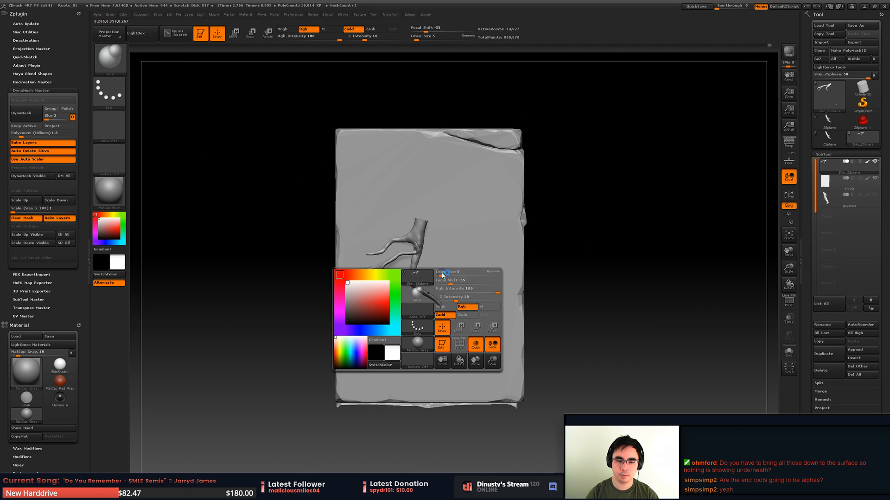
ctrl+right_drag(541, 253, 513, 257)
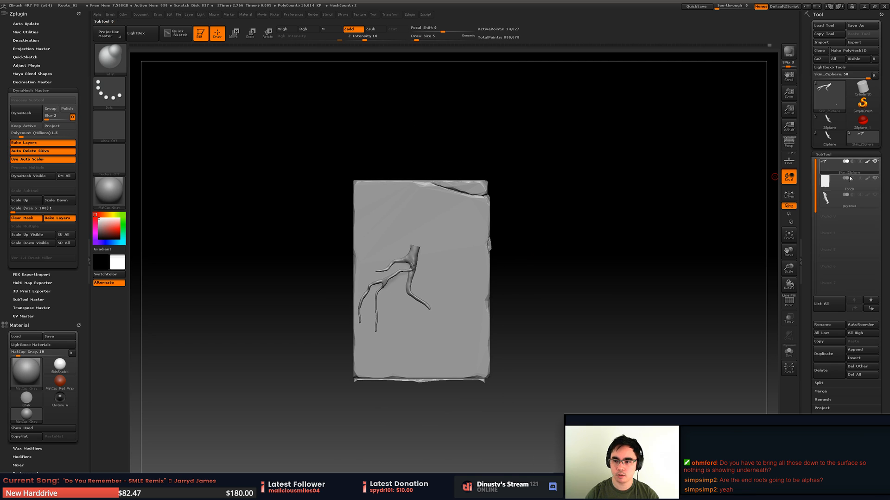
click(875, 196)
right_drag(641, 274, 513, 234)
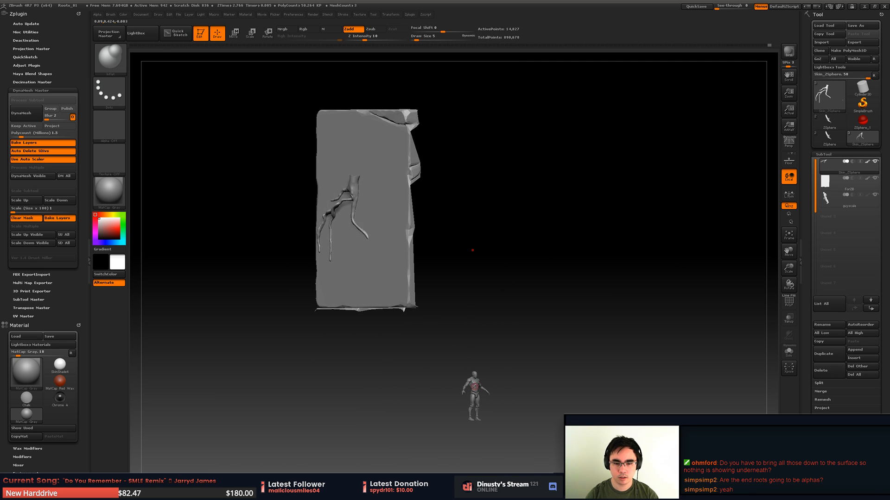
right_drag(393, 255, 452, 285)
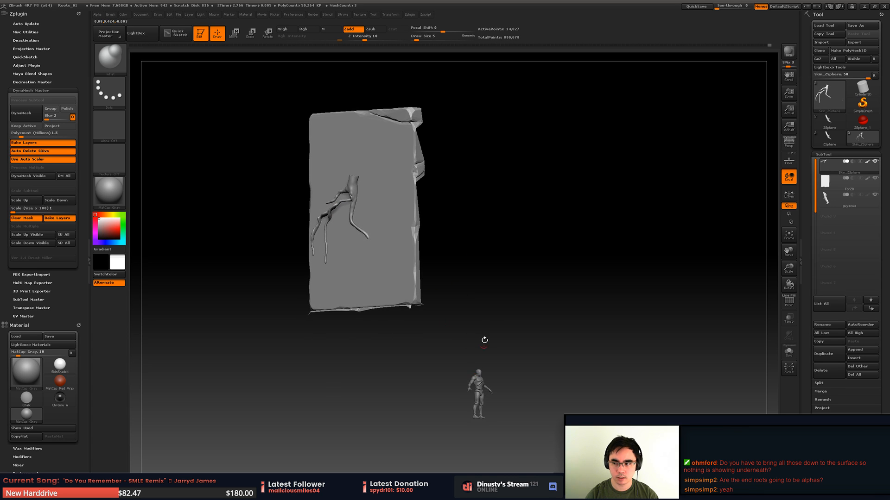
mouse_move(484, 340)
alt+right_down()
mouse_move(492, 253)
mouse_move(510, 271)
mouse_move(492, 264)
mouse_move(494, 328)
alt+right_up()
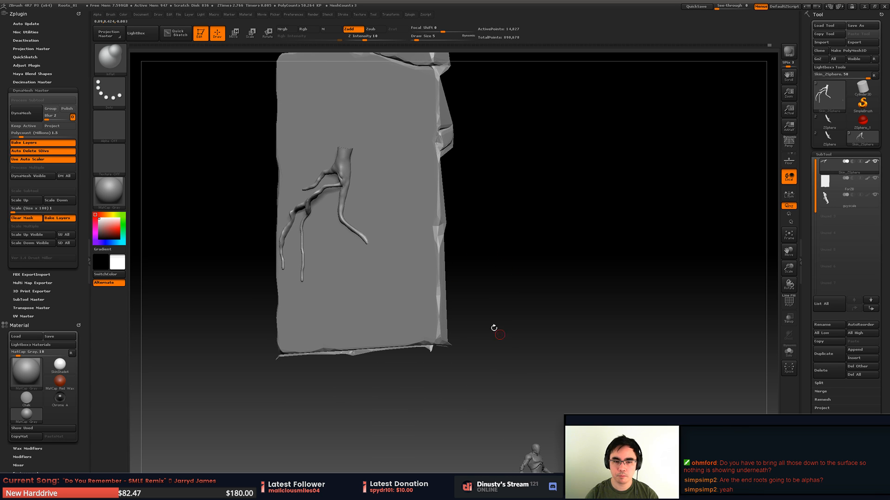
alt+right_drag(439, 270, 503, 322)
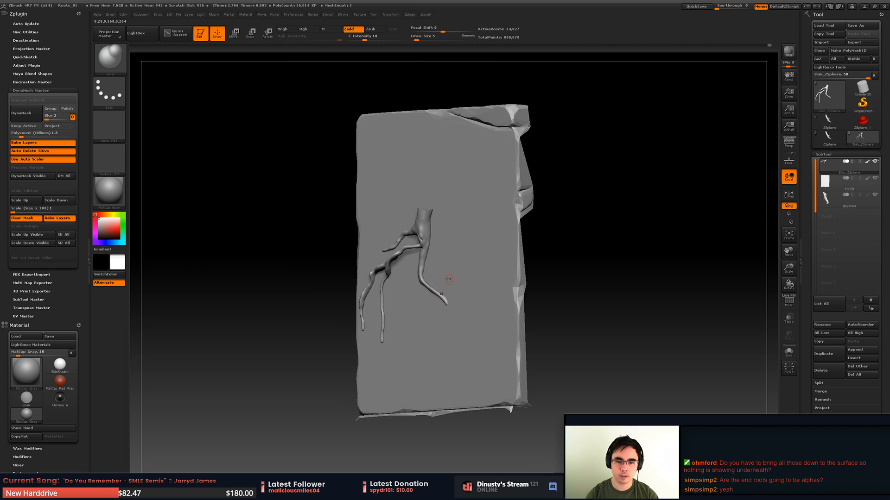
alt+right_drag(449, 280, 449, 225)
alt+right_drag(472, 266, 511, 307)
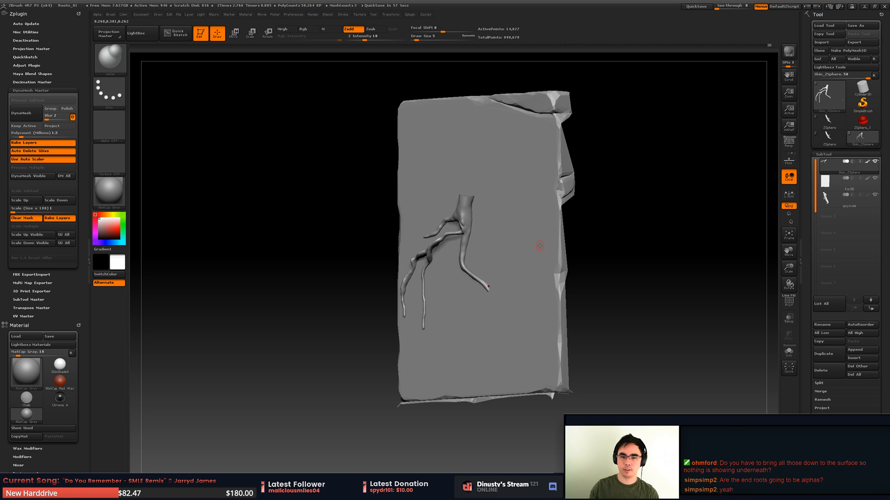
alt+right_drag(494, 238, 503, 262)
right_drag(503, 262, 510, 261)
ctrl+right_drag(509, 262, 528, 247)
ctrl+right_drag(527, 247, 526, 251)
- Lower the upper stretch of the forked branch toward the stone with the Move brush at draw size 17
key(space)
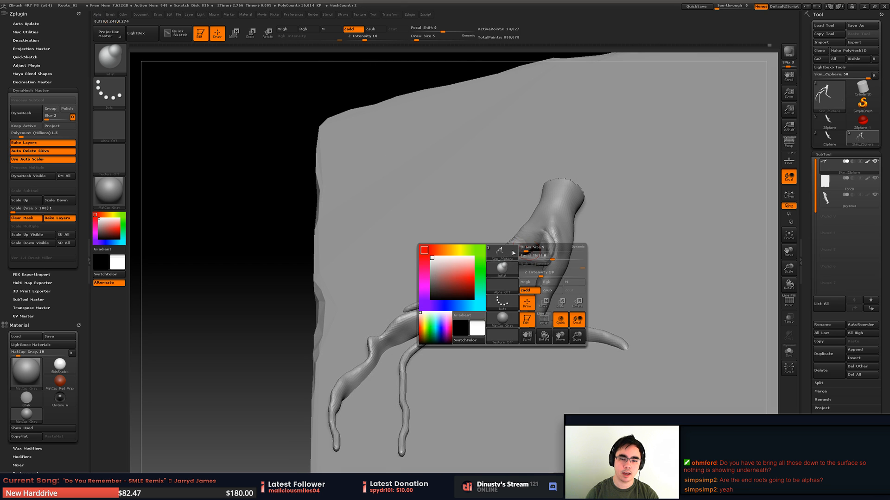
key(b)
key(v)
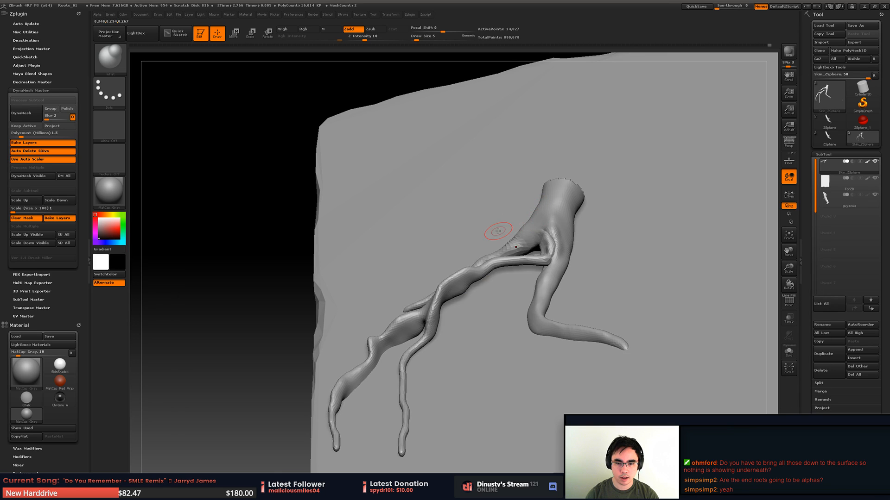
key(space)
drag(497, 257, 501, 258)
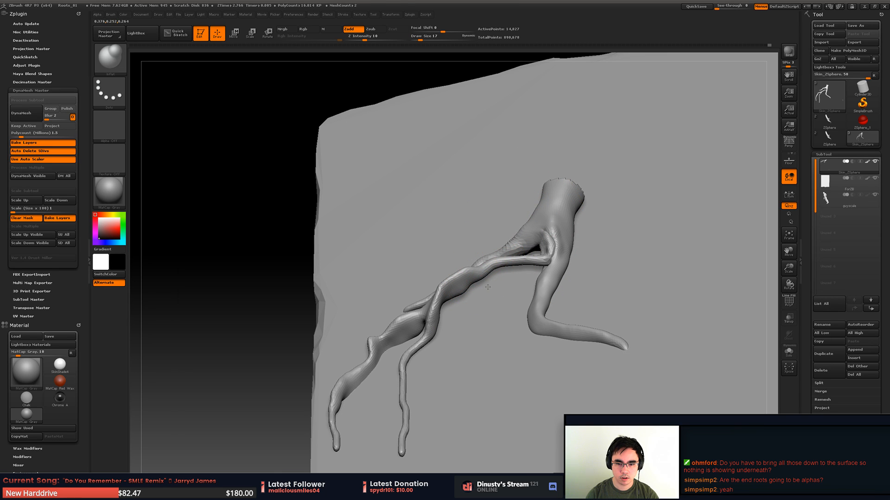
key(b)
key(m)
key(v)
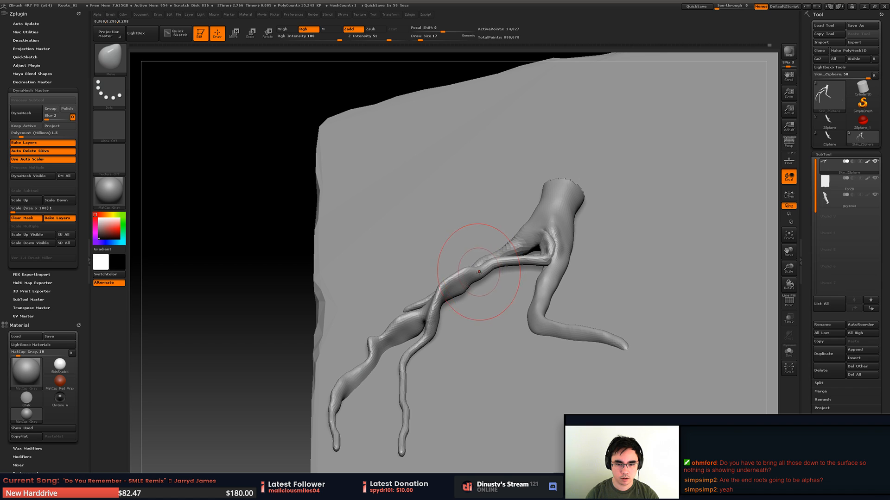
drag(479, 272, 483, 282)
right_drag(491, 301, 515, 267)
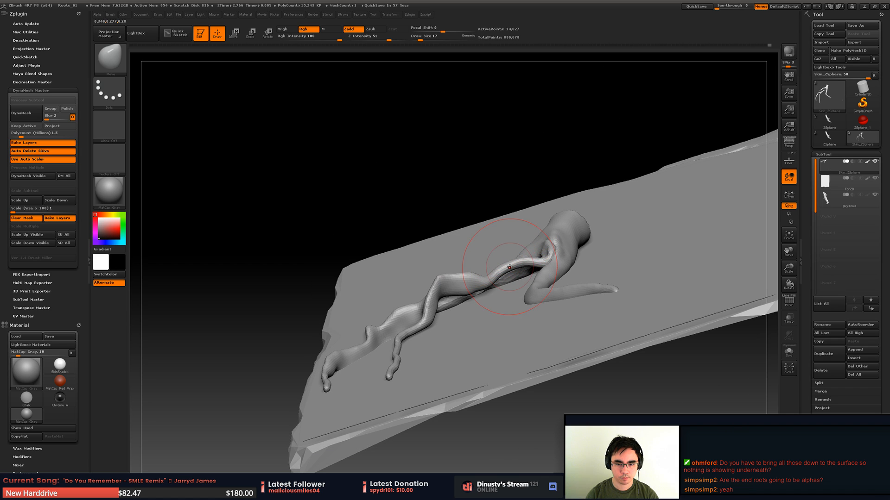
drag(509, 267, 512, 294)
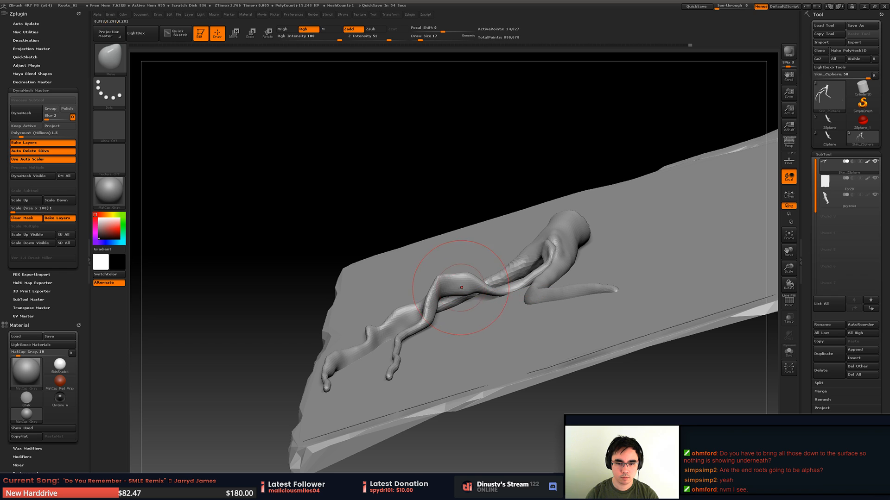
- Flatten the raised arch before the forked branch's split onto the stone with the Move brush at draw size 9
key(s)
drag(458, 286, 468, 291)
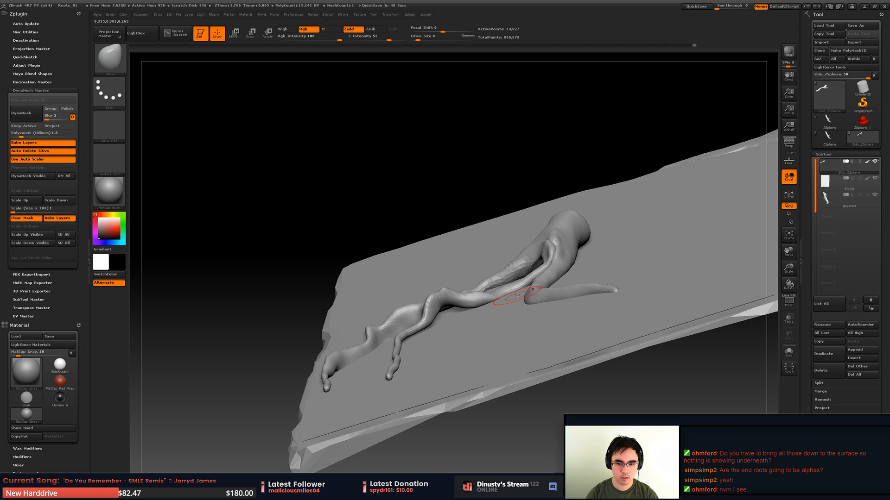
drag(441, 296, 455, 319)
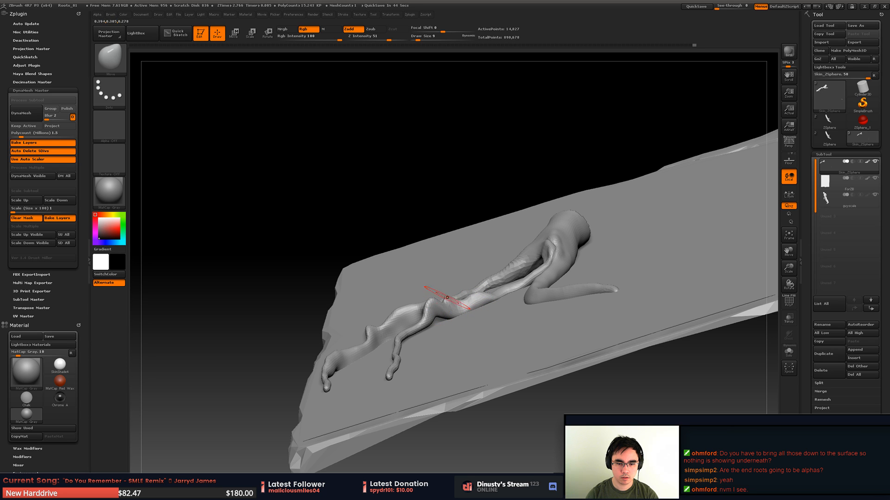
right_drag(454, 306, 468, 339)
shift+drag(463, 342, 547, 286)
mouse_move(472, 349)
right_down()
mouse_move(463, 317)
mouse_move(447, 324)
right_up()
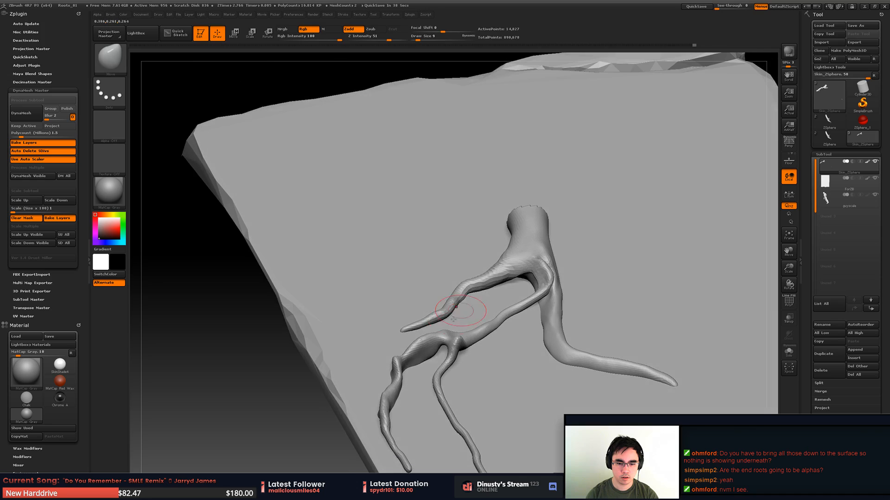
- Press the outer prong of the forked branch down toward the stone with the Move brush at draw size 9
mouse_move(442, 326)
shift+mouse_down()
mouse_move(425, 362)
mouse_move(418, 359)
shift+mouse_up()
right_drag(419, 360, 423, 334)
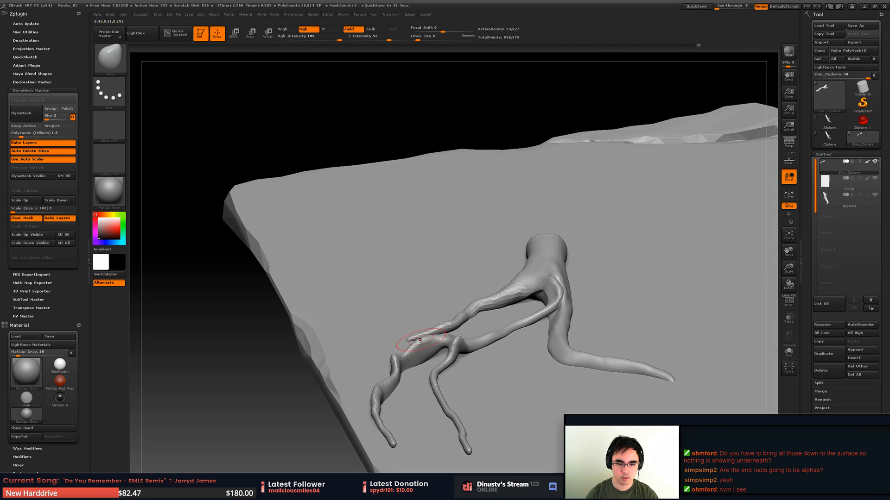
drag(417, 351, 421, 357)
right_drag(420, 359, 409, 340)
mouse_move(409, 343)
shift+mouse_down()
mouse_move(431, 351)
mouse_move(420, 354)
shift+mouse_up()
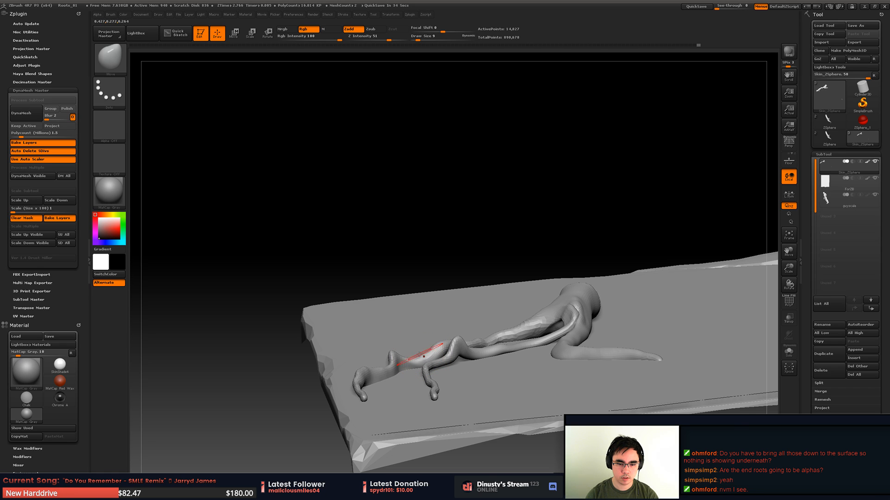
right_drag(388, 347, 379, 357)
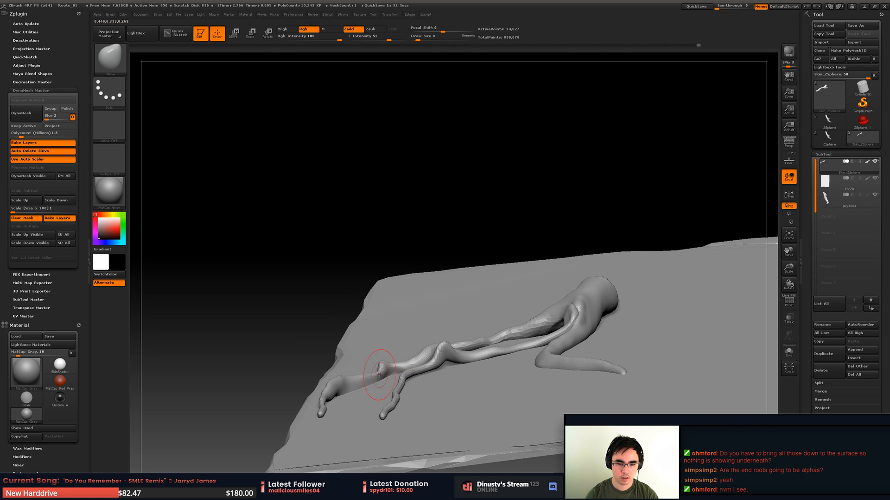
shift+drag(392, 361, 404, 366)
- Lower the raised hump at the forked branch's split onto the stone with the Move brush and smooth the prongs around it
right_drag(393, 347, 420, 378)
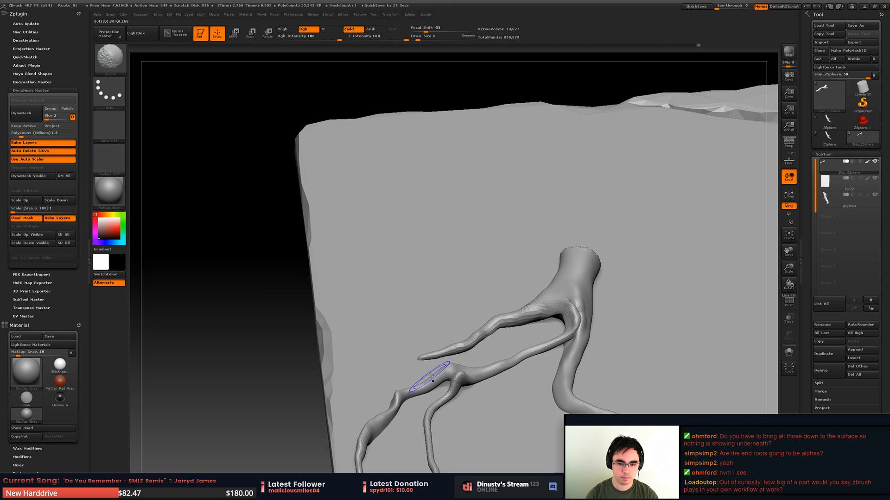
shift+drag(434, 376, 456, 374)
mouse_move(436, 352)
alt+right_down()
mouse_move(472, 296)
mouse_move(450, 264)
alt+right_up()
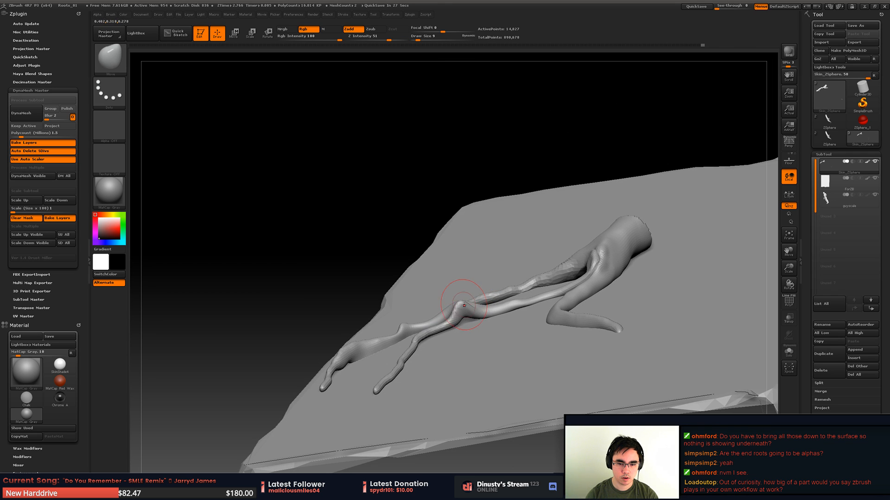
drag(464, 305, 469, 317)
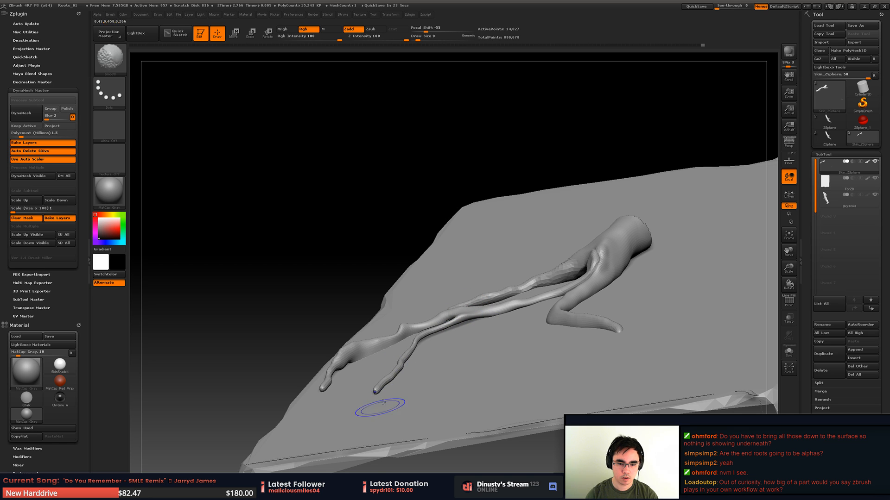
shift+right_drag(381, 406, 431, 381)
- Thicken the inner prong and the stretch between the split and the main root with the Inflat brush at draw size 9
alt+right_drag(429, 322, 467, 259)
key(b)
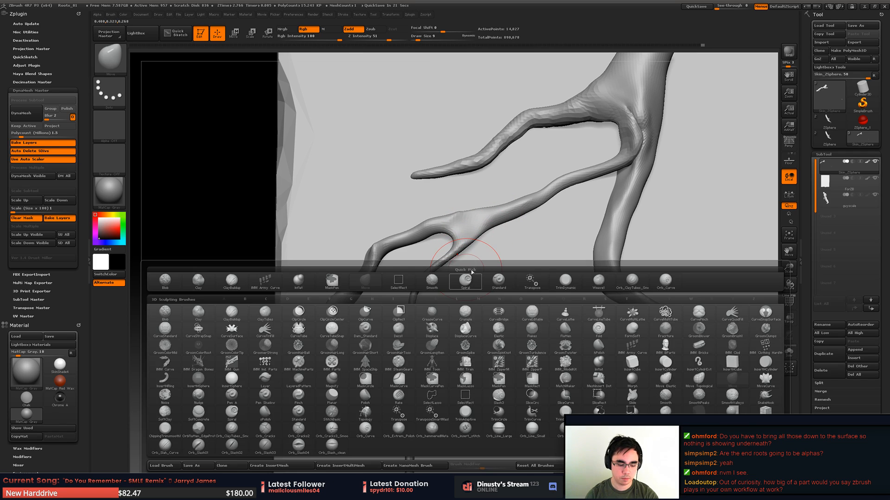
key(b)
key(i)
key(n)
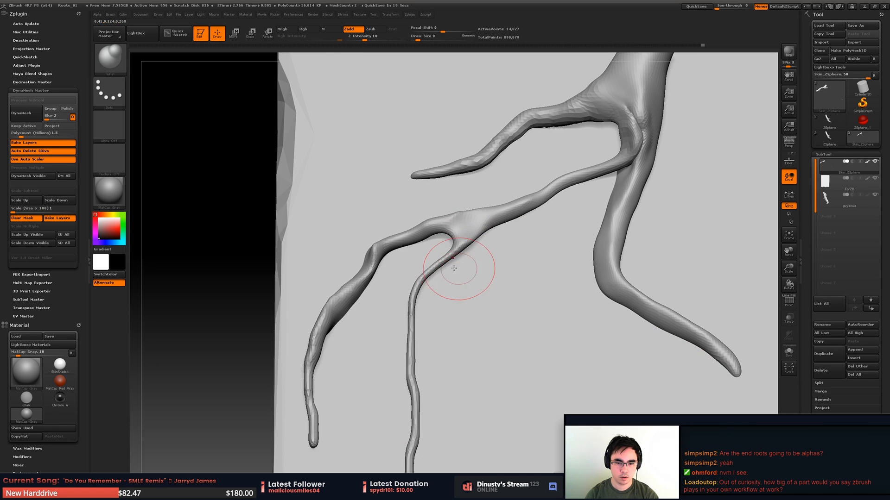
mouse_move(431, 277)
mouse_down()
mouse_move(417, 308)
mouse_move(417, 371)
mouse_move(433, 277)
mouse_up()
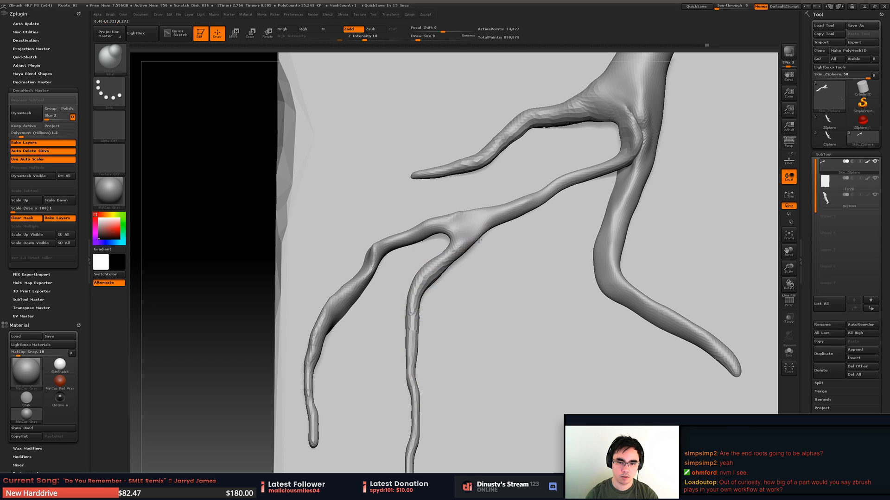
drag(479, 241, 623, 160)
drag(579, 181, 625, 155)
alt+drag(589, 193, 611, 205)
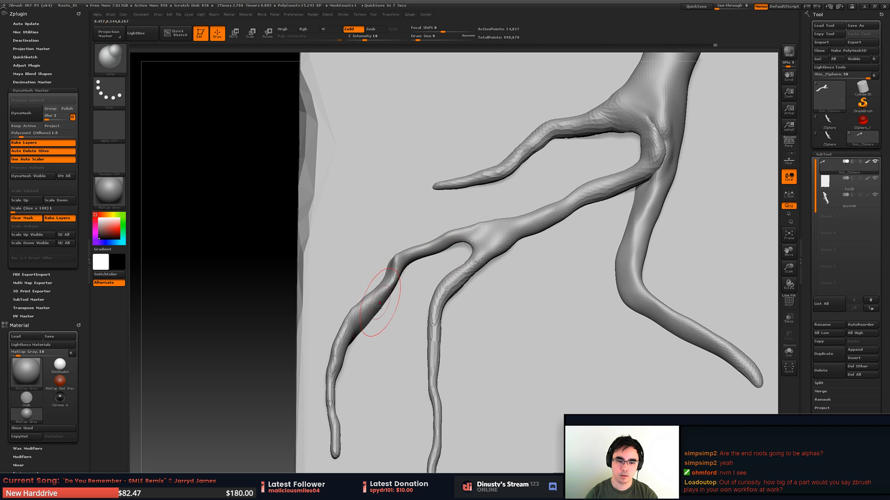
- Inflate the middle of the forked branch's outer prong and smooth its surface
drag(392, 287, 359, 313)
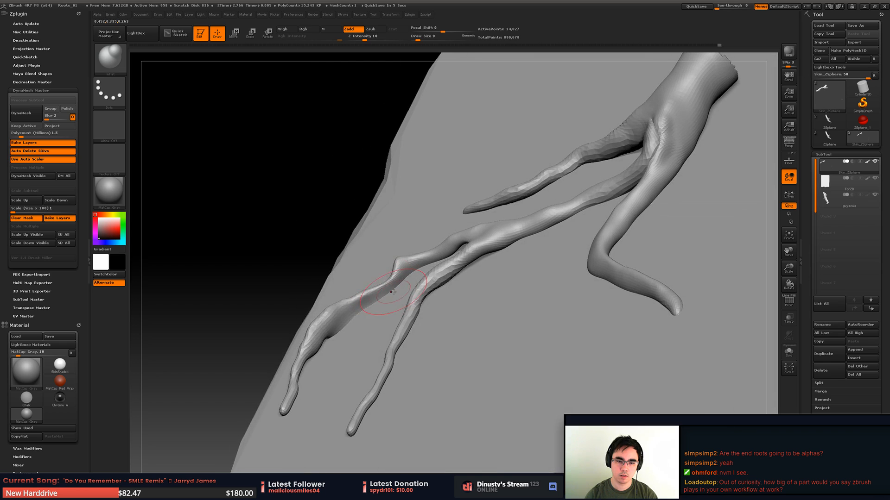
key(shift)
mouse_move(338, 341)
shift+mouse_down()
mouse_move(338, 316)
mouse_move(371, 327)
mouse_move(366, 334)
shift+mouse_up()
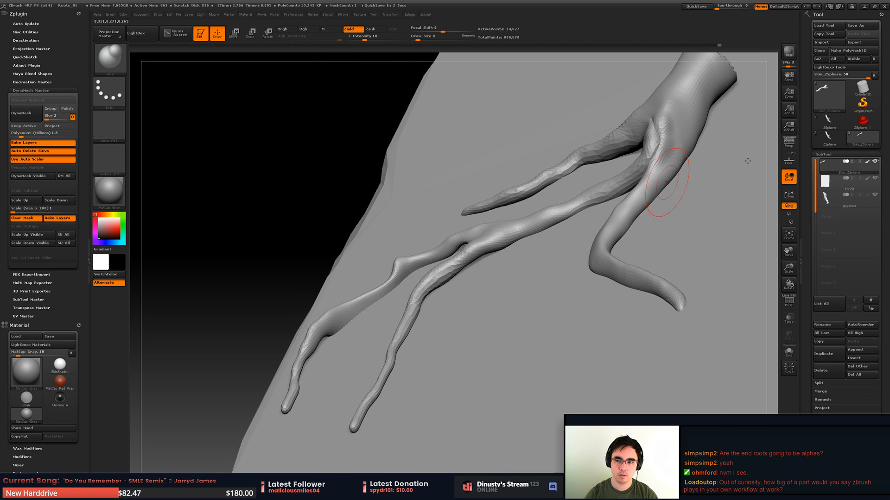
- Hide the stone block subtool to expose the underside of the forked branch's outer prong
click(874, 178)
drag(546, 300, 352, 351)
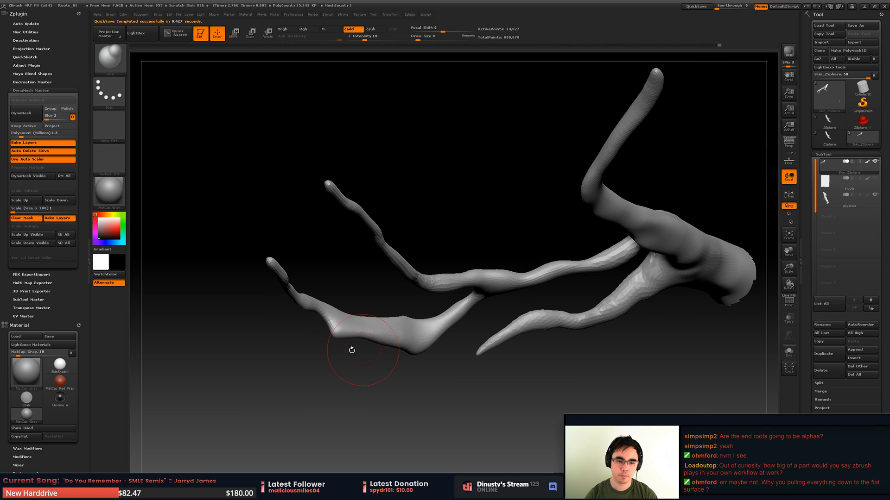
key(shift)
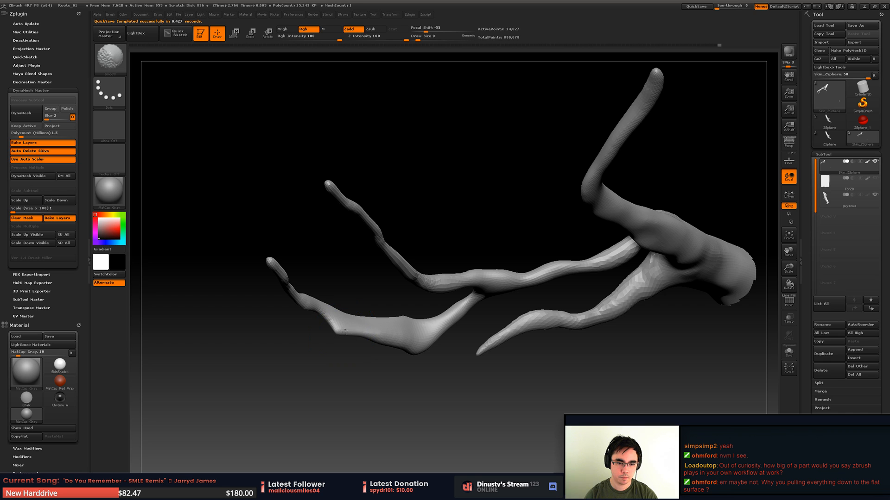
key(v)
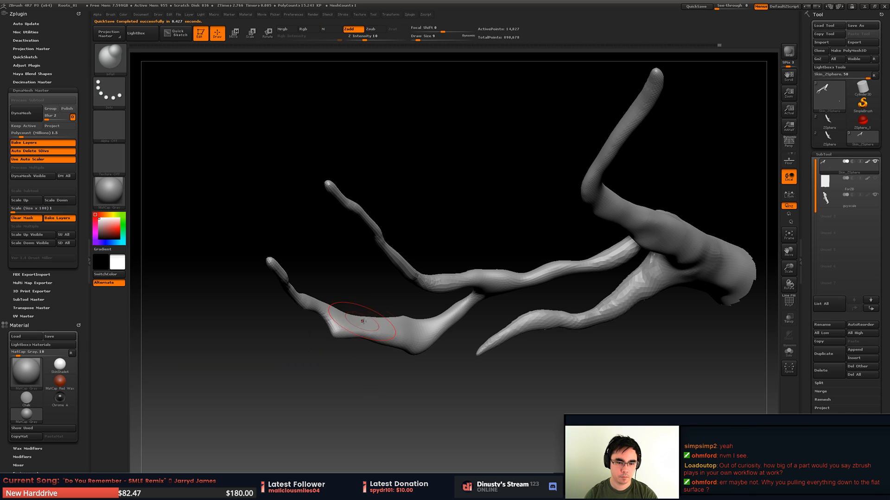
key(v)
- Try to fill the notch under the outer prong with the Orb ClayTubes brush at draw size 9
key(b)
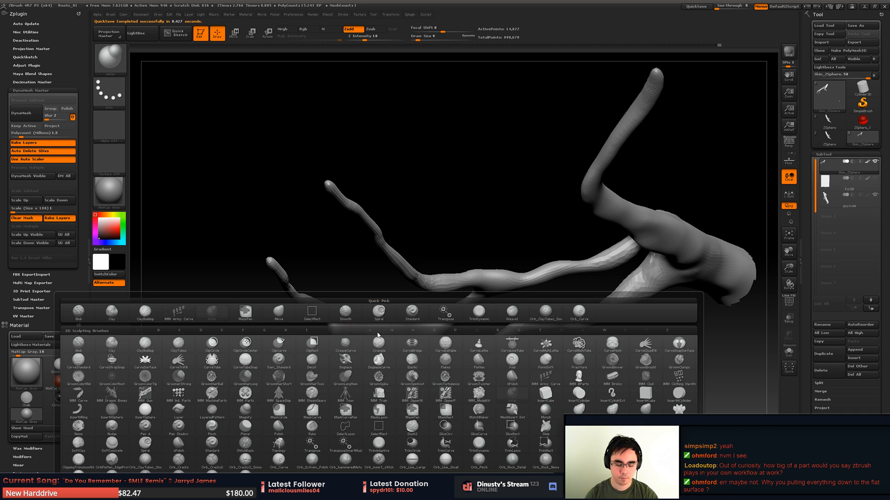
click(546, 311)
drag(499, 304, 338, 335)
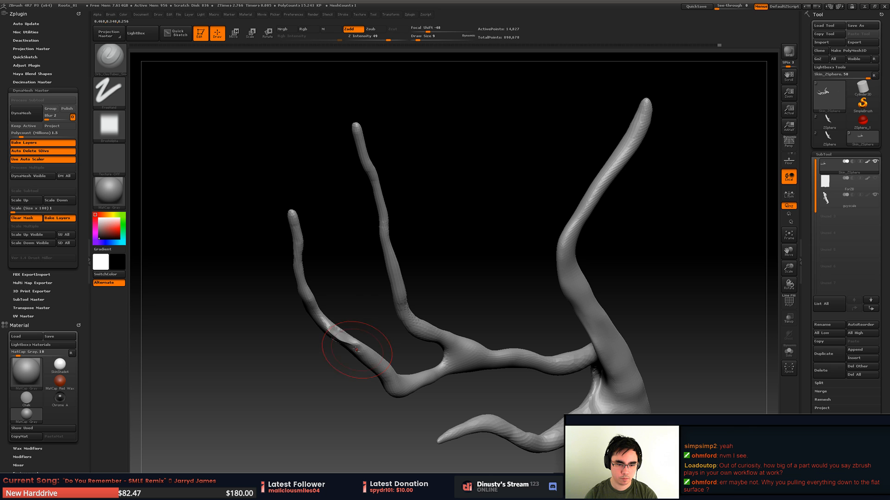
mouse_move(331, 331)
mouse_down()
mouse_move(371, 400)
mouse_move(335, 339)
mouse_up()
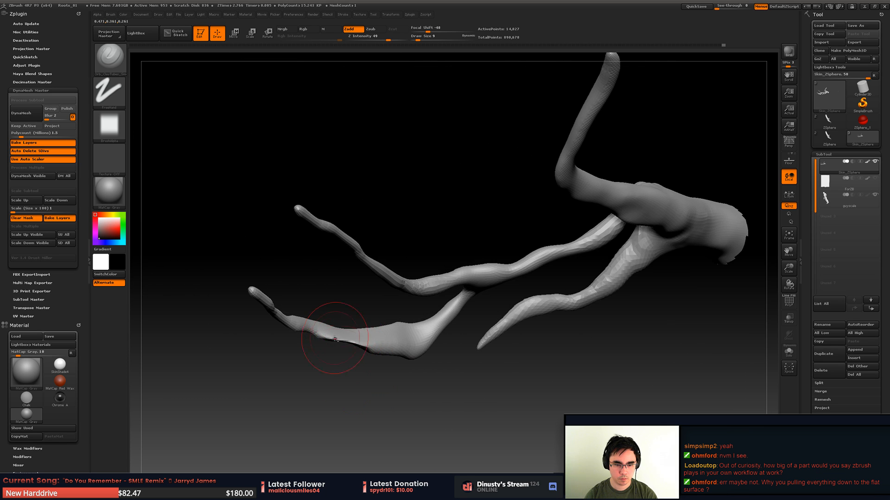
key(ctrl)
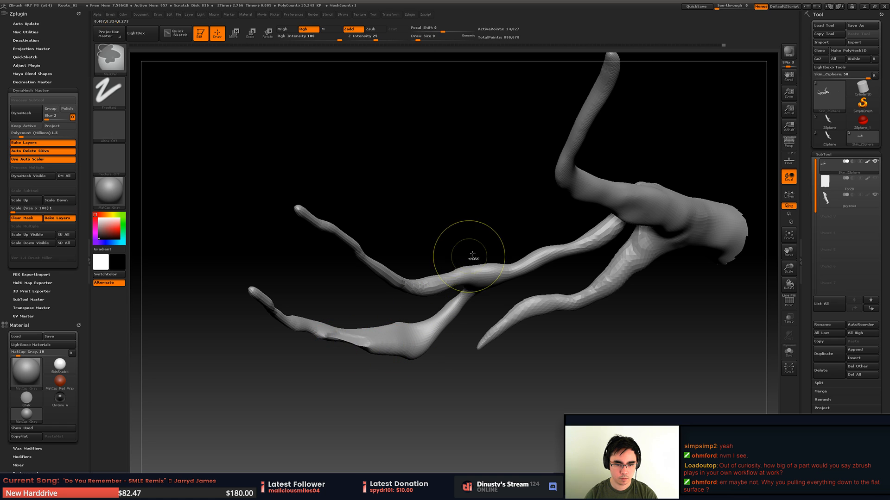
key(ctrl)
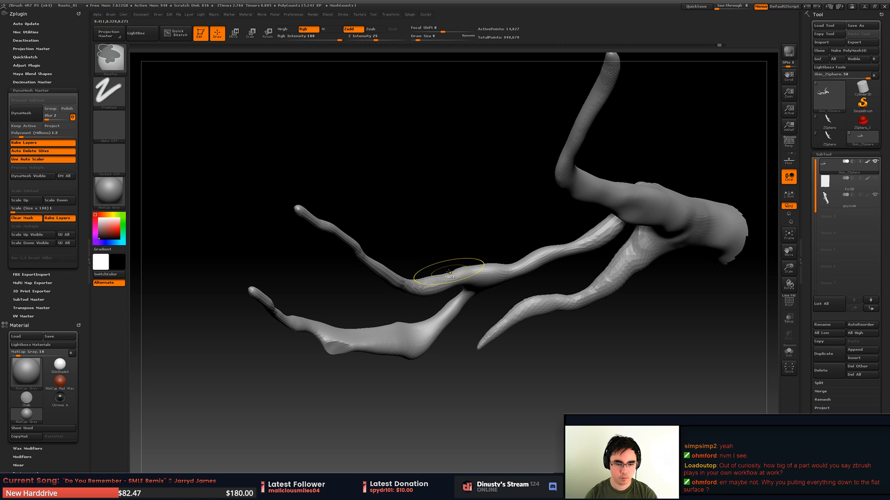
- Pull in the bulge on the underside of the outer prong with the Move brush at draw size 9
mouse_move(447, 253)
mouse_down()
mouse_move(453, 306)
mouse_move(469, 322)
mouse_move(452, 318)
mouse_up()
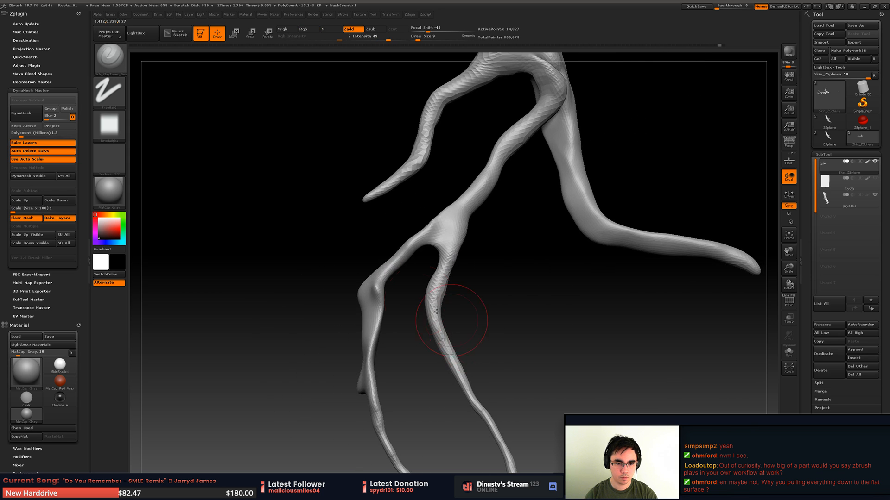
drag(391, 304, 467, 301)
click(875, 195)
mouse_move(568, 297)
mouse_down()
mouse_move(548, 272)
mouse_move(561, 271)
mouse_move(552, 274)
mouse_up()
key(b)
key(m)
key(v)
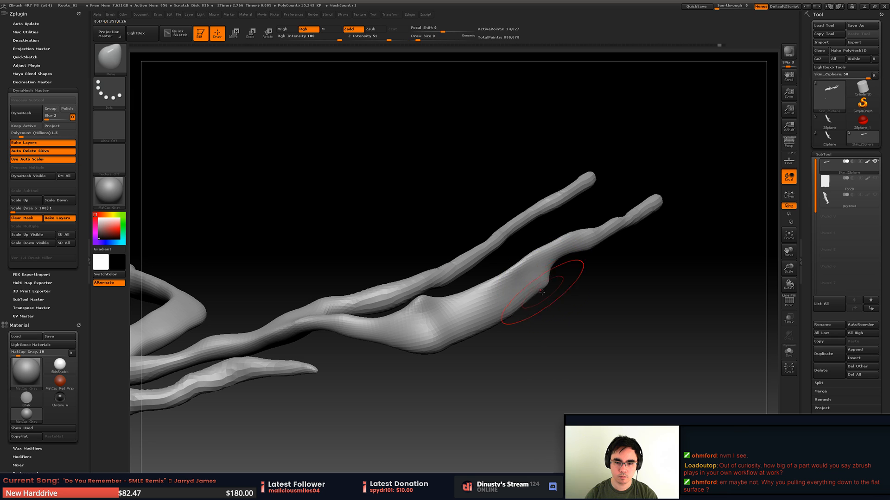
mouse_move(421, 346)
mouse_down()
mouse_move(413, 367)
mouse_move(445, 307)
mouse_move(469, 311)
mouse_up()
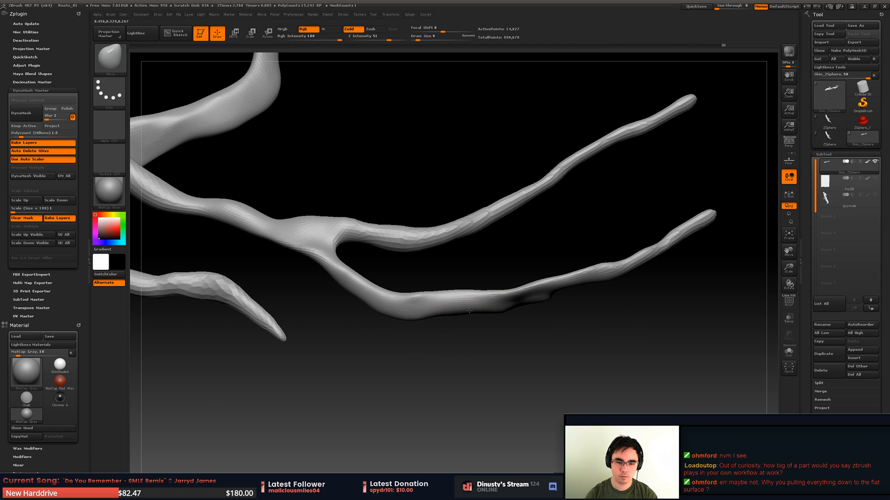
drag(536, 295, 556, 268)
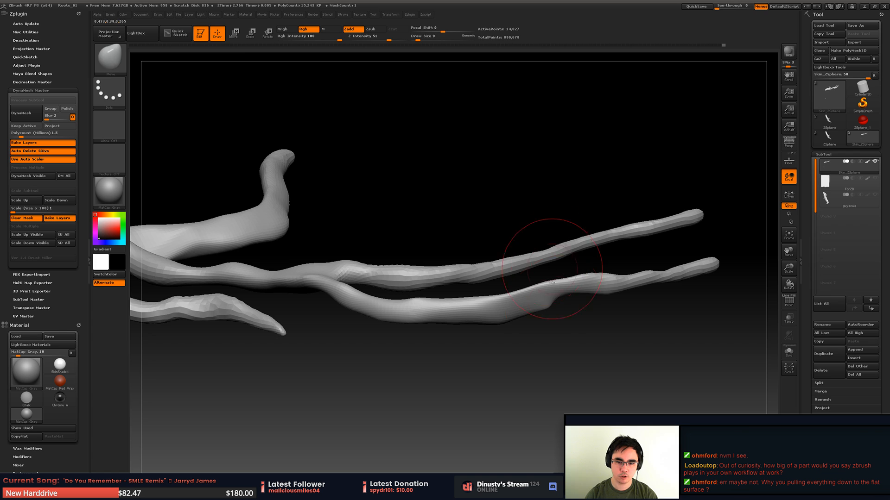
- Thicken the outer prong from its underside notch along its length with the Inflat brush
key(i)
key(n)
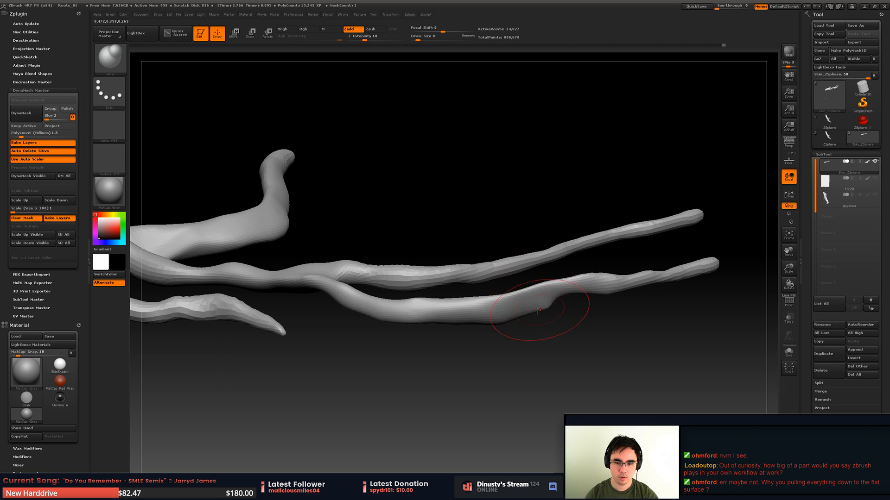
drag(521, 301, 539, 304)
right_drag(539, 297, 546, 306)
mouse_move(548, 300)
mouse_down()
mouse_move(709, 234)
mouse_move(401, 316)
mouse_move(337, 273)
mouse_up()
right_drag(334, 276, 336, 191)
drag(323, 258, 278, 266)
mouse_move(280, 250)
right_down()
mouse_move(324, 280)
mouse_move(347, 315)
right_up()
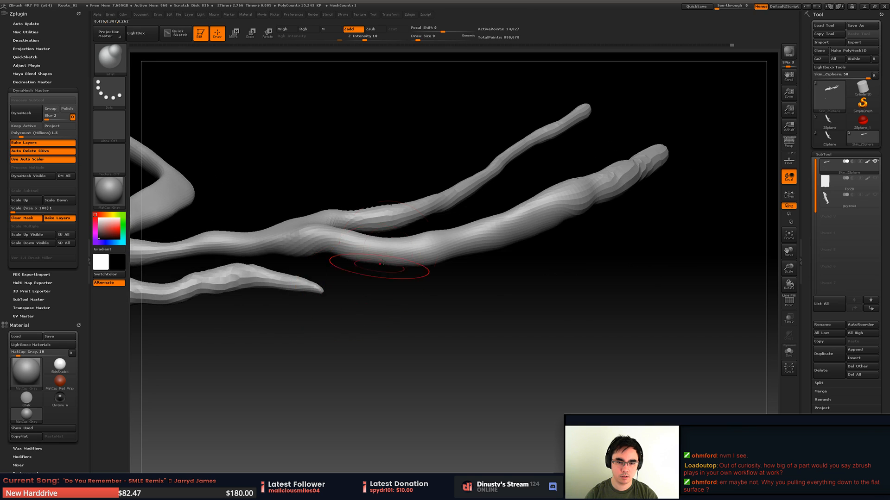
- Undo the last inflate stroke and even out the outer prong's thickness toward its tip
mouse_move(547, 220)
shift+mouse_down()
mouse_move(649, 158)
mouse_move(524, 211)
shift+mouse_up()
key(ctrl+z)
mouse_move(524, 209)
right_down()
mouse_move(520, 183)
mouse_move(552, 178)
right_up()
mouse_move(567, 190)
shift+mouse_down()
mouse_move(566, 204)
mouse_move(528, 225)
shift+mouse_up()
mouse_move(528, 225)
right_down()
mouse_move(511, 235)
mouse_move(432, 235)
right_up()
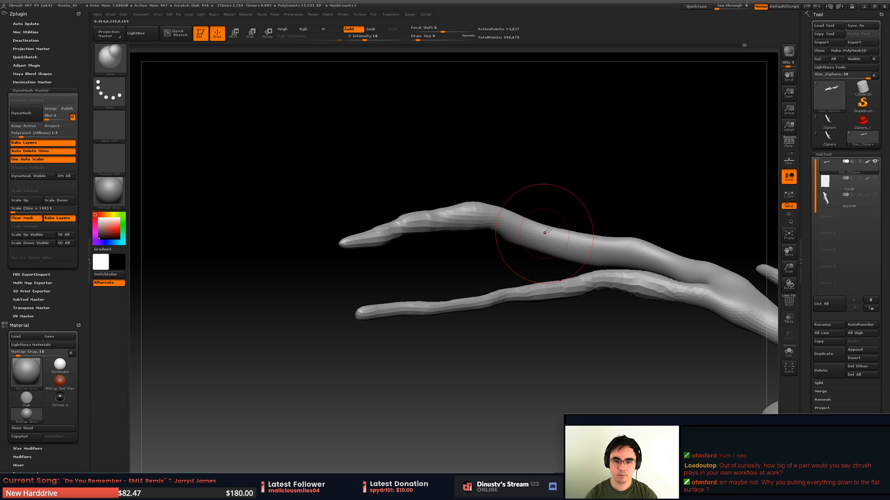
- Build up the outer prong between its bend and the split with the Inflat brush, and undo the last stroke
mouse_move(546, 232)
right_down()
mouse_move(479, 252)
mouse_move(477, 260)
right_up()
shift+drag(505, 211, 606, 231)
mouse_move(598, 223)
right_down()
mouse_move(540, 210)
mouse_move(562, 241)
mouse_move(614, 258)
mouse_move(494, 223)
mouse_move(417, 259)
mouse_move(391, 254)
mouse_move(441, 217)
mouse_move(447, 288)
right_up()
right_drag(465, 199, 459, 293)
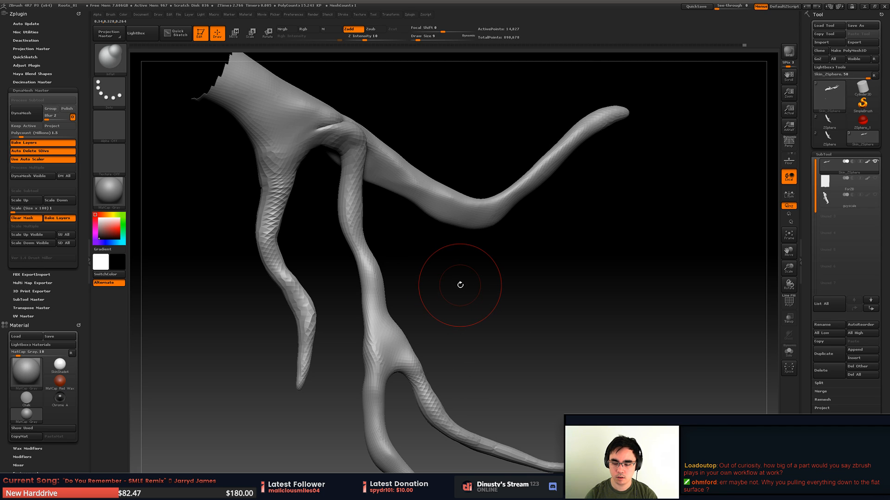
mouse_move(490, 246)
right_down()
mouse_move(433, 240)
mouse_move(412, 209)
mouse_move(464, 207)
mouse_move(428, 207)
mouse_move(438, 212)
right_up()
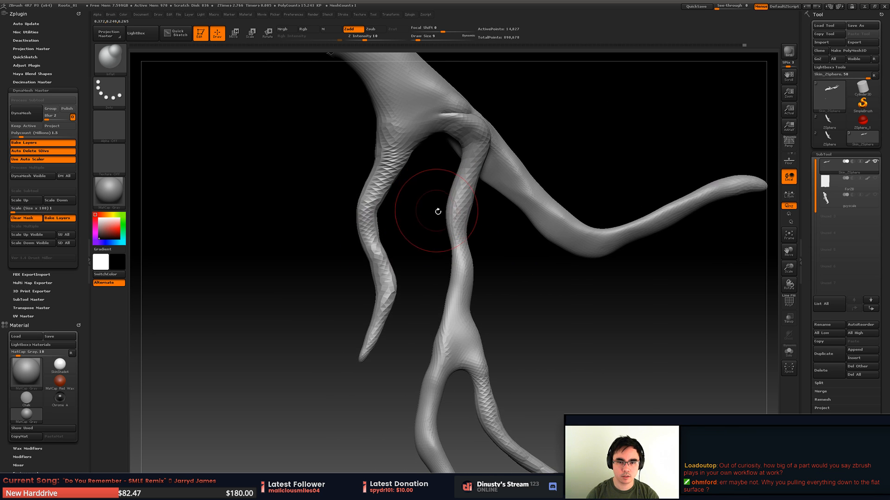
mouse_move(444, 292)
right_down()
mouse_move(445, 276)
mouse_move(428, 296)
mouse_move(438, 282)
right_up()
right_drag(440, 193, 448, 221)
key(ctrl+z)
- Push the crotch of the forked branch's split farther up between the prongs with the Move brush at draw size 6 and smooth it
key(space)
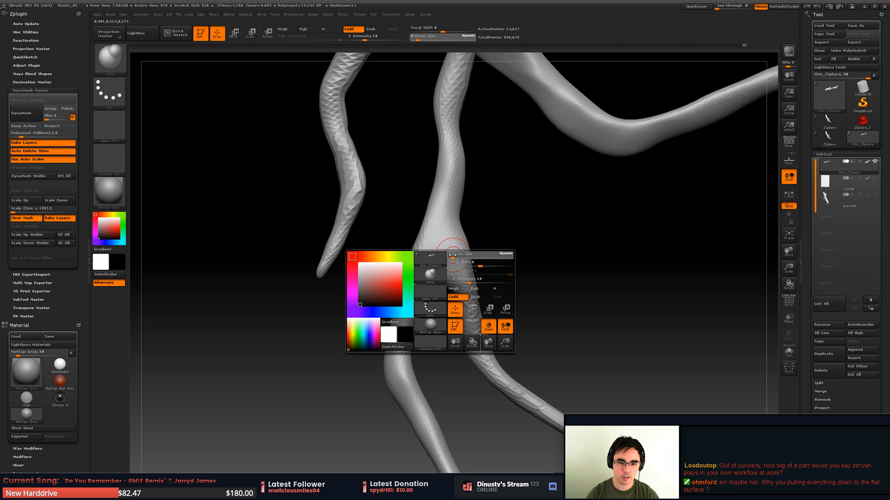
drag(454, 258, 444, 260)
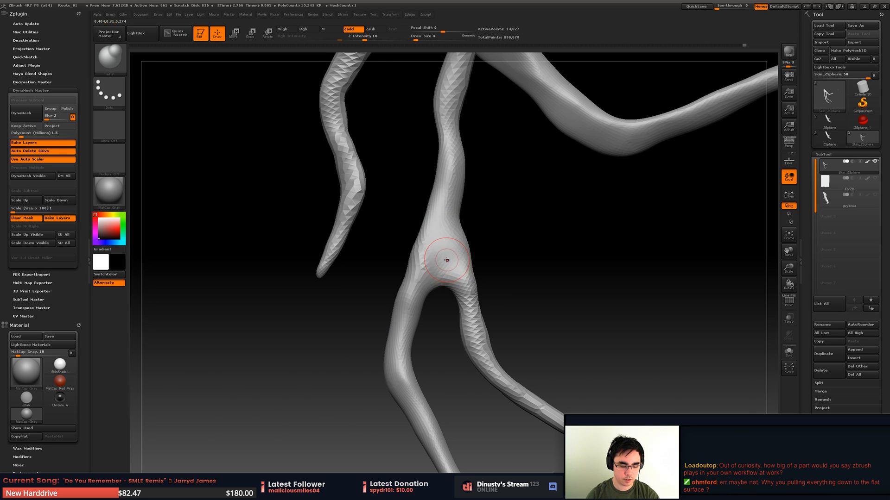
key(b)
key(m)
key(v)
key(space)
drag(446, 277, 440, 279)
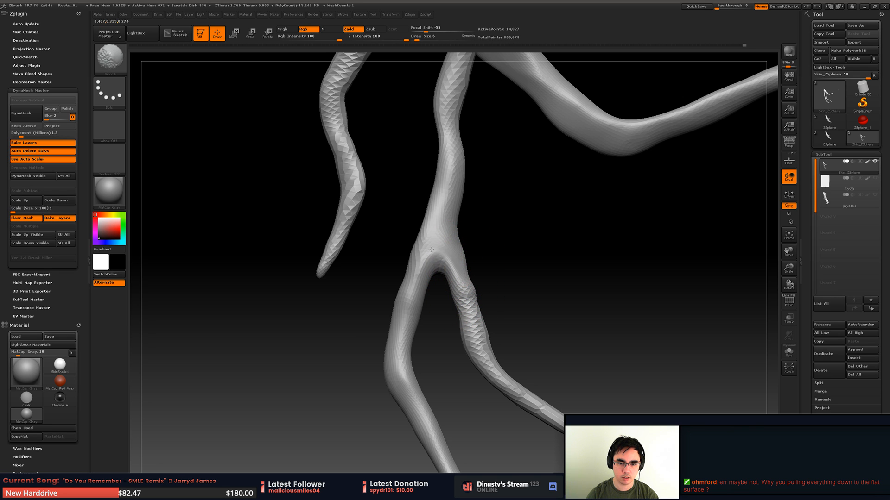
shift+drag(431, 250, 438, 262)
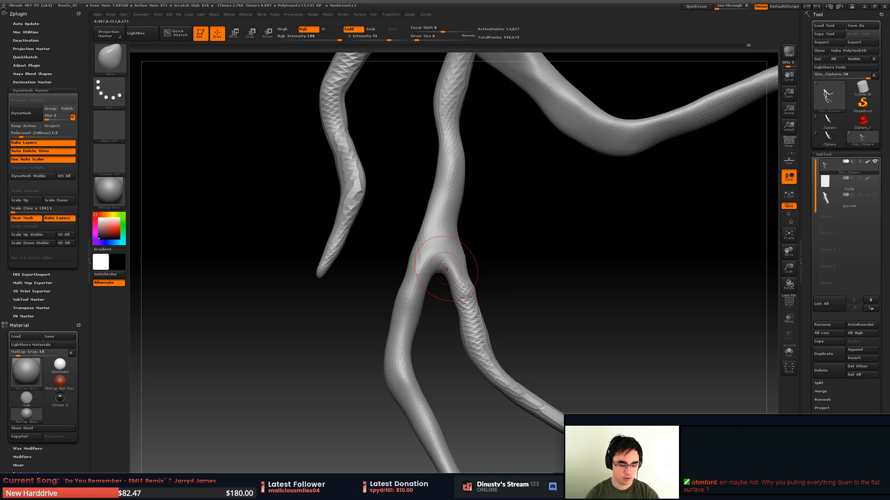
- Carve a crease into the crotch of the split with the Orb_Curve brush at draw size 6
key(b)
click(645, 279)
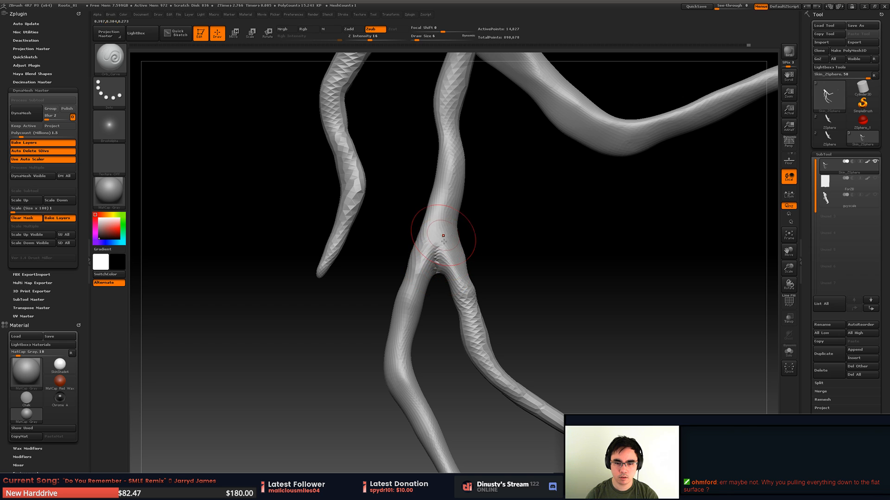
mouse_move(438, 282)
shift+mouse_down()
mouse_move(464, 222)
mouse_move(371, 252)
mouse_move(383, 252)
mouse_move(417, 212)
mouse_move(447, 207)
mouse_move(438, 289)
shift+mouse_up()
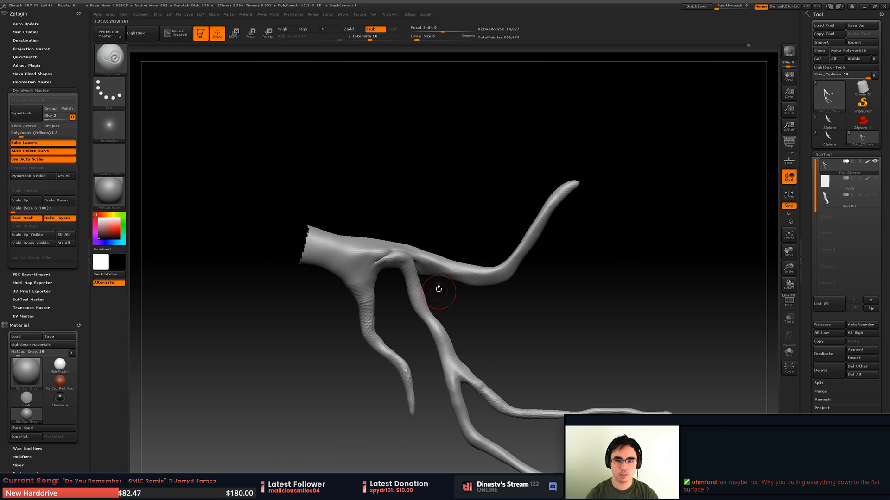
- Carve a crease along the joint where the forked branch leaves the trunk with the Orb_Curve brush at draw size 6
ctrl+right_drag(379, 249, 417, 250)
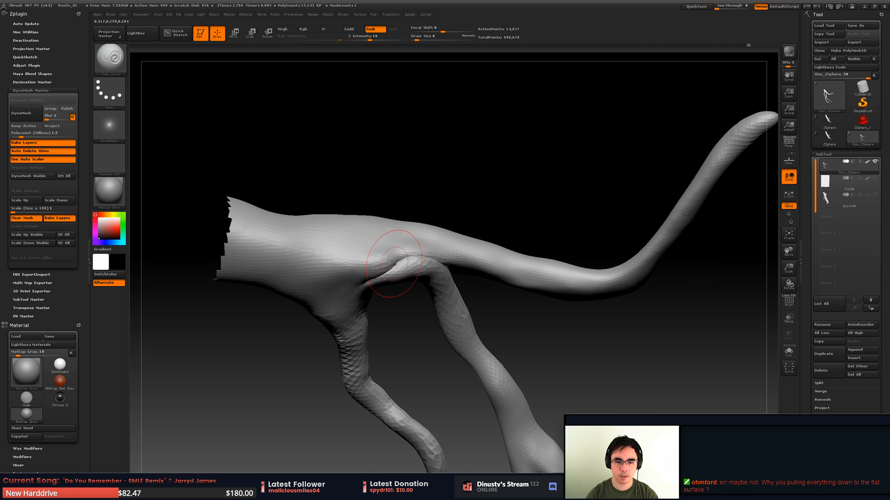
right_drag(358, 253, 403, 253)
ctrl+right_drag(446, 293, 415, 334)
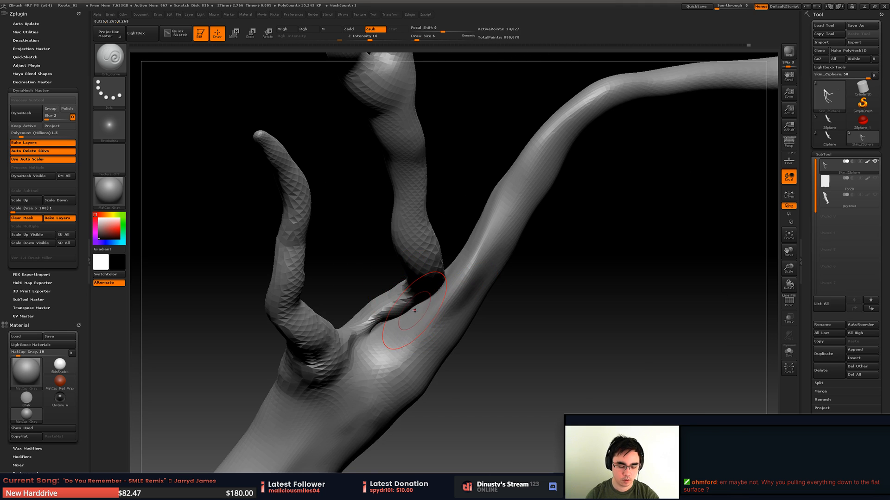
- Build up the surface beside the crease at the forked branch's base with the Inflat brush at draw size 6
key(b)
key(i)
key(n)
mouse_move(388, 325)
mouse_down()
mouse_move(394, 318)
mouse_move(386, 322)
mouse_up()
mouse_move(375, 330)
mouse_down()
mouse_move(428, 295)
mouse_move(374, 330)
mouse_move(388, 344)
mouse_move(439, 320)
mouse_move(431, 342)
mouse_up()
mouse_move(467, 300)
right_down()
mouse_move(449, 306)
mouse_move(430, 260)
mouse_move(397, 345)
mouse_move(372, 343)
mouse_move(413, 314)
right_up()
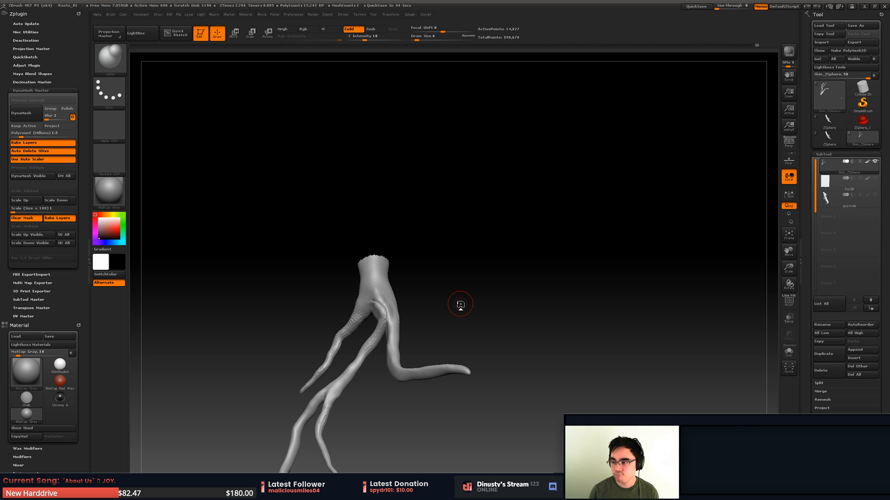
mouse_move(338, 231)
mouse_down()
mouse_move(423, 292)
mouse_move(462, 272)
mouse_move(489, 284)
mouse_up()
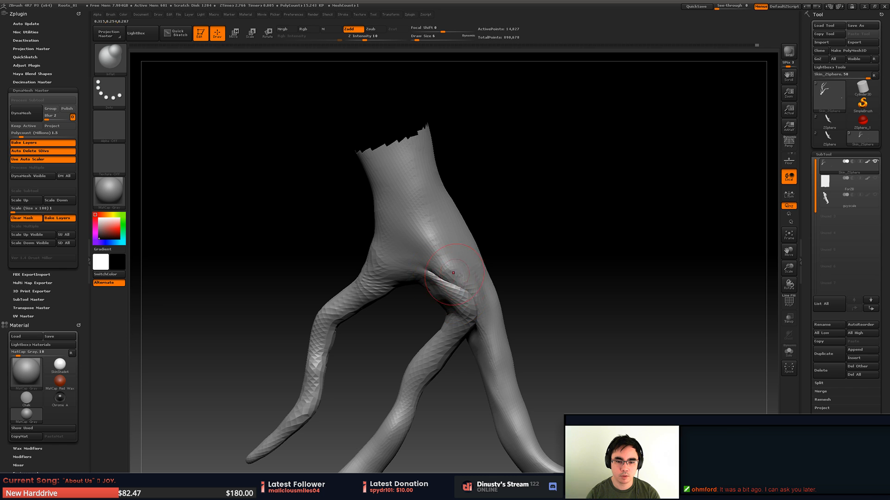
mouse_move(459, 275)
right_down()
mouse_move(384, 294)
mouse_move(443, 278)
mouse_move(452, 254)
mouse_move(436, 282)
mouse_move(414, 270)
mouse_move(419, 291)
mouse_move(411, 290)
right_up()
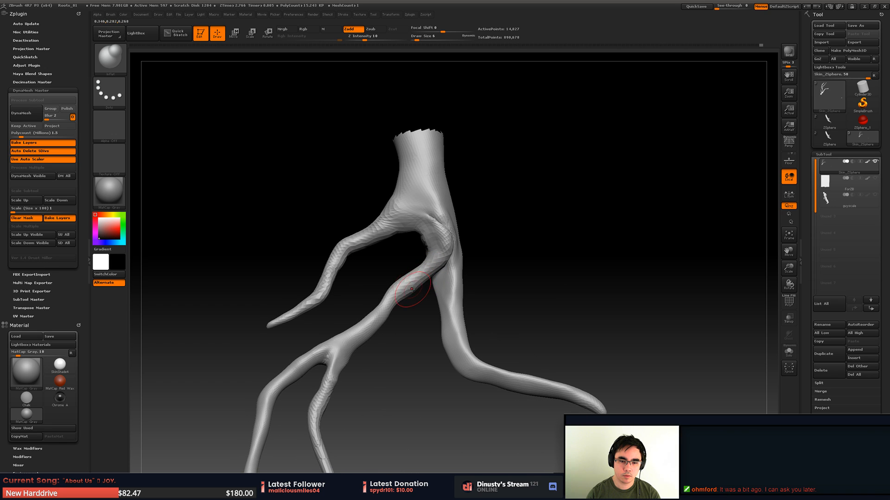
- Pull the forked branch's stem and split up toward the side branch with the Move brush at draw size 16
right_click(412, 289)
drag(409, 290, 401, 295)
key(space)
drag(401, 291, 402, 301)
key(b)
key(m)
key(v)
key(space)
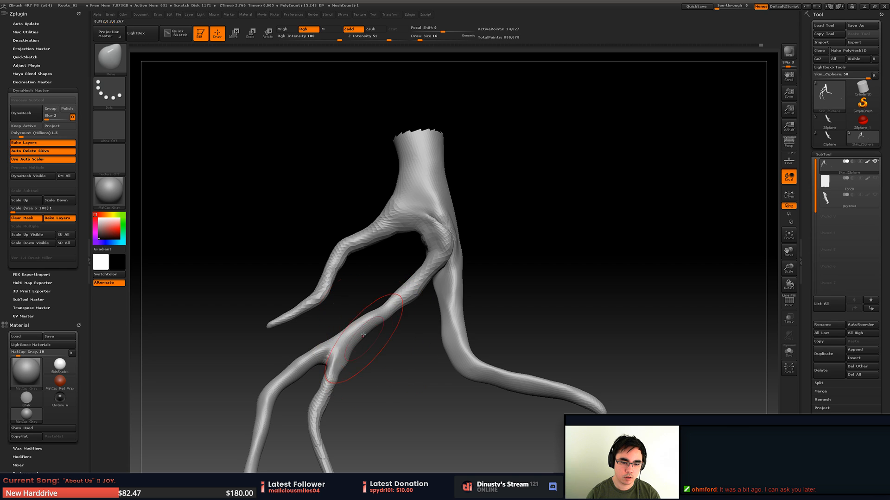
right_drag(363, 335, 354, 294)
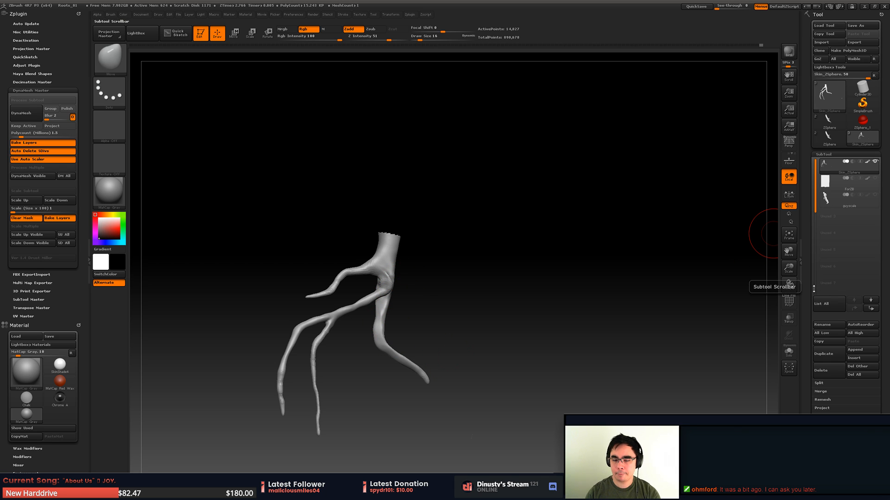
- Refine the curve of the forked branch's stem with the Move brush at draw size 12
right_drag(542, 316, 491, 306)
key(space)
mouse_move(374, 301)
mouse_down()
mouse_move(422, 299)
mouse_move(366, 295)
mouse_up()
key(space)
alt+right_drag(420, 293, 462, 289)
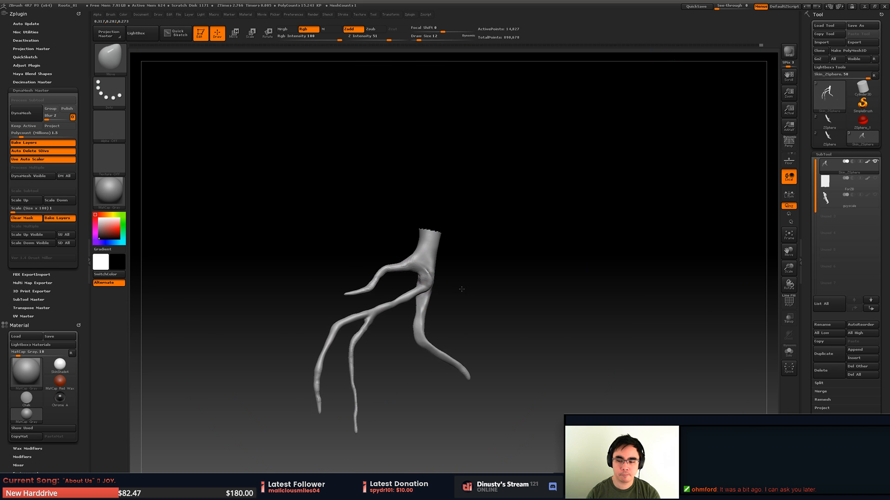
key(space)
right_drag(516, 260, 528, 194)
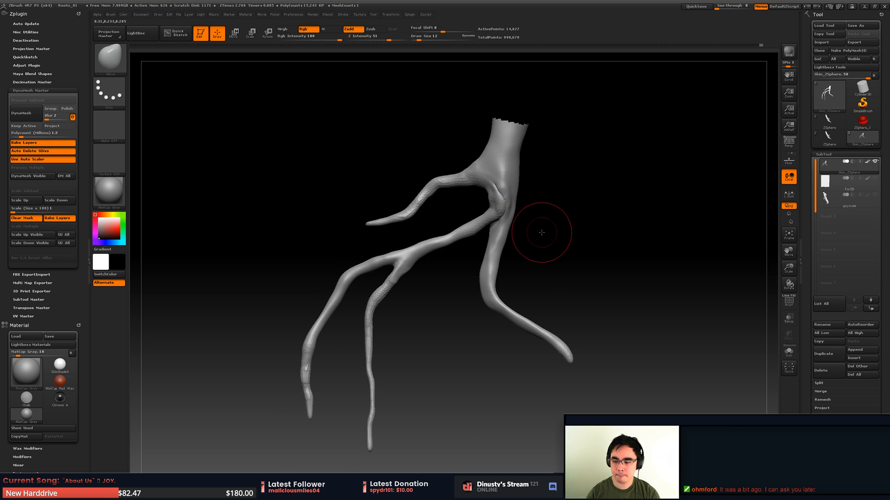
- Show the stone block again and check how the roots rest on its surface from low and high angles
key(space)
mouse_move(541, 230)
alt+right_down()
mouse_move(445, 274)
mouse_move(529, 289)
mouse_move(507, 315)
alt+right_up()
click(875, 179)
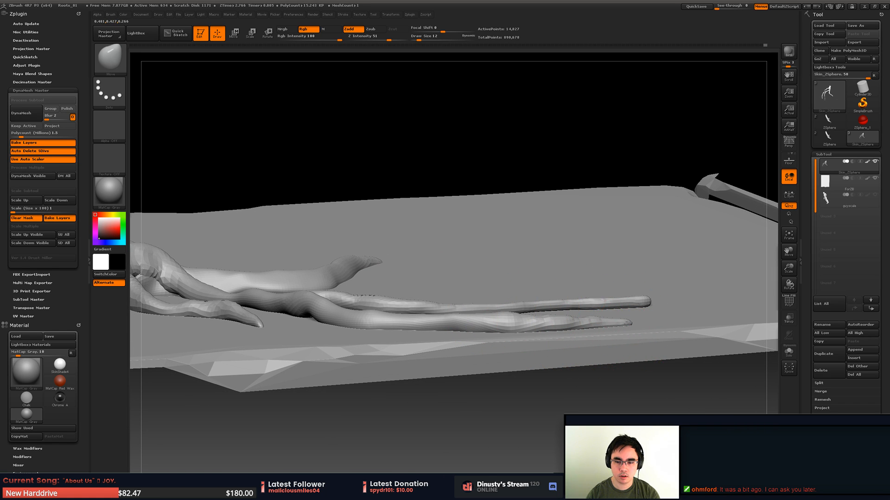
mouse_move(445, 325)
right_down()
mouse_move(505, 309)
mouse_move(512, 329)
mouse_move(563, 312)
mouse_move(552, 374)
right_up()
alt+right_drag(551, 373, 466, 250)
drag(405, 215, 401, 218)
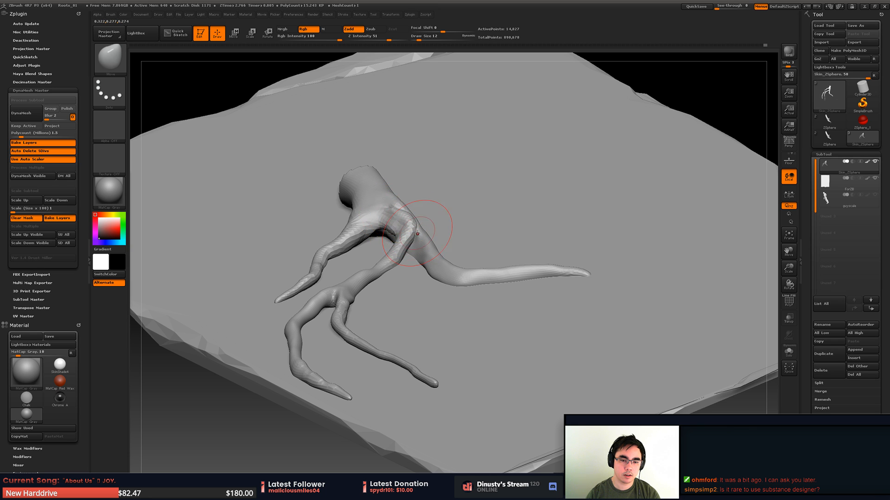
right_drag(440, 231, 460, 258)
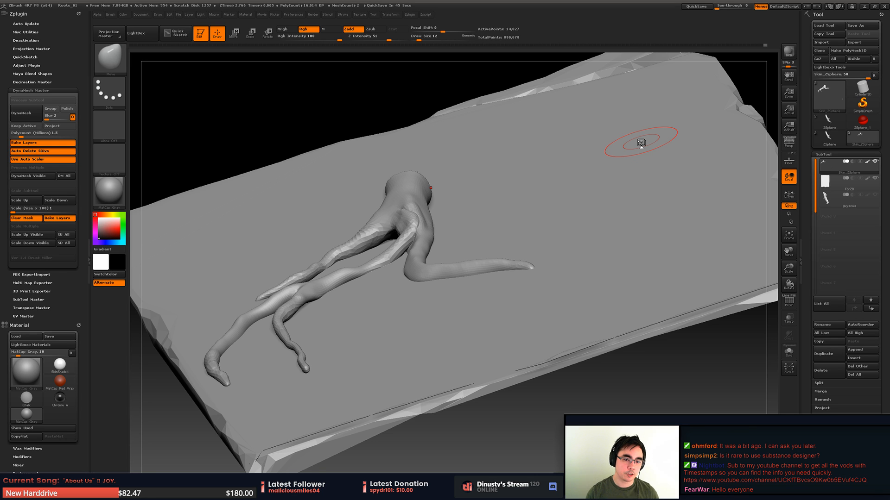
right_drag(303, 304, 367, 285)
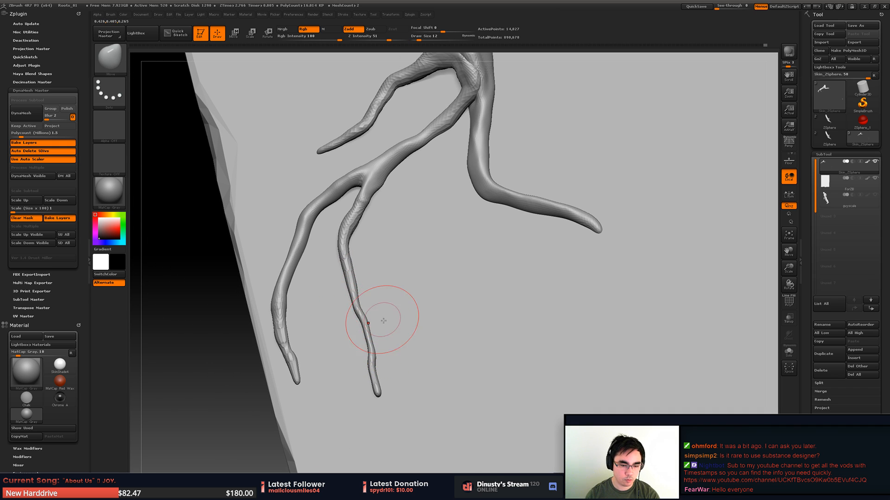
- Thicken the inner prong from near its tip up to the split with the Inflat brush at draw size 12, and smooth its lumps
key(b)
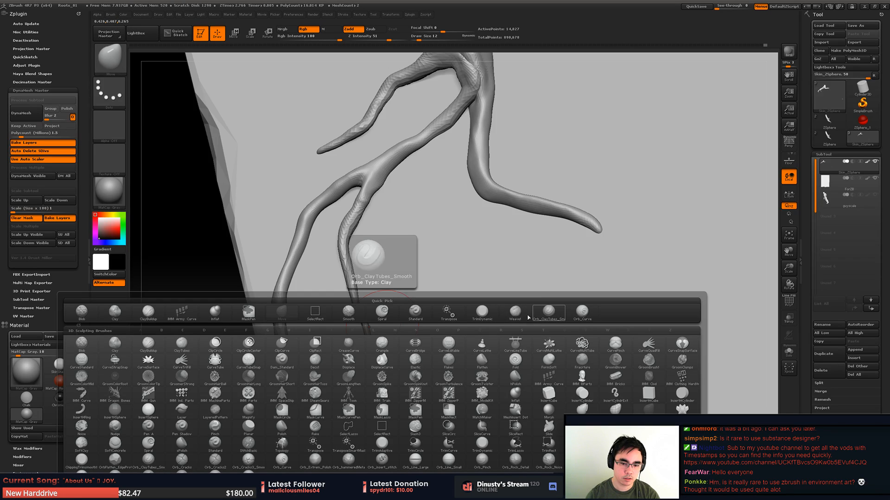
key(i)
key(n)
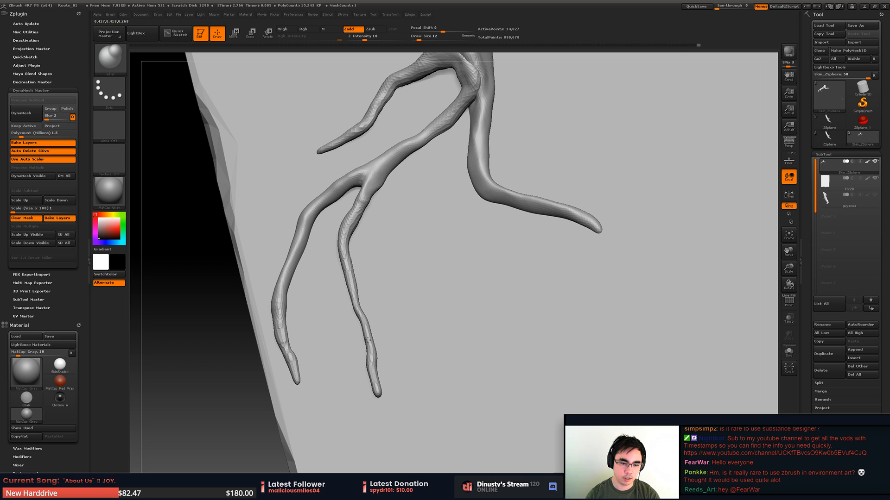
drag(359, 320, 367, 353)
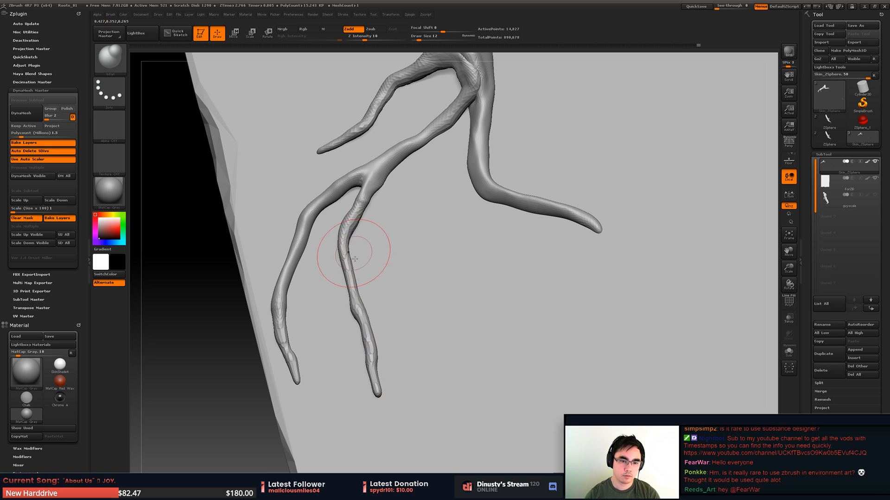
drag(355, 258, 365, 205)
drag(417, 222, 433, 232)
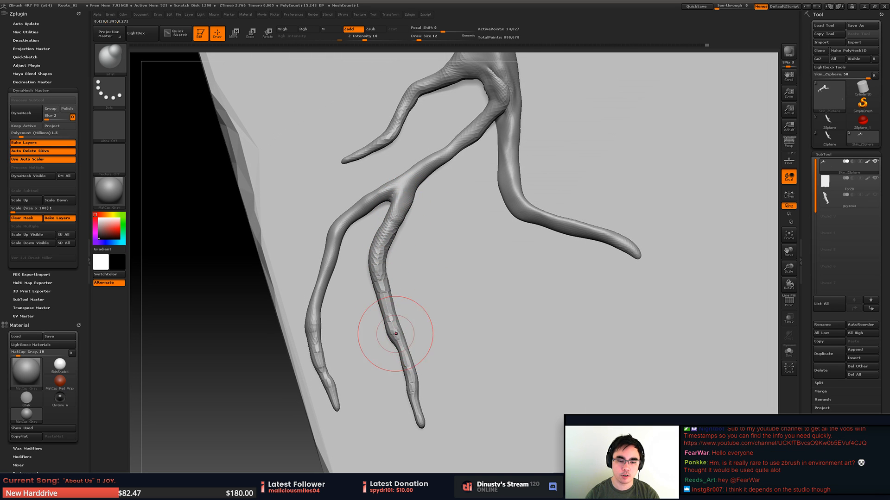
alt+drag(412, 292, 427, 275)
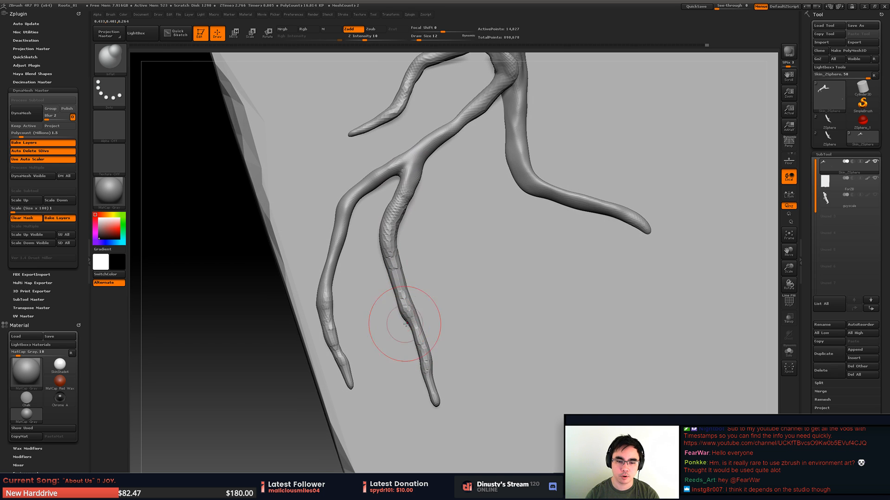
shift+drag(427, 355, 423, 345)
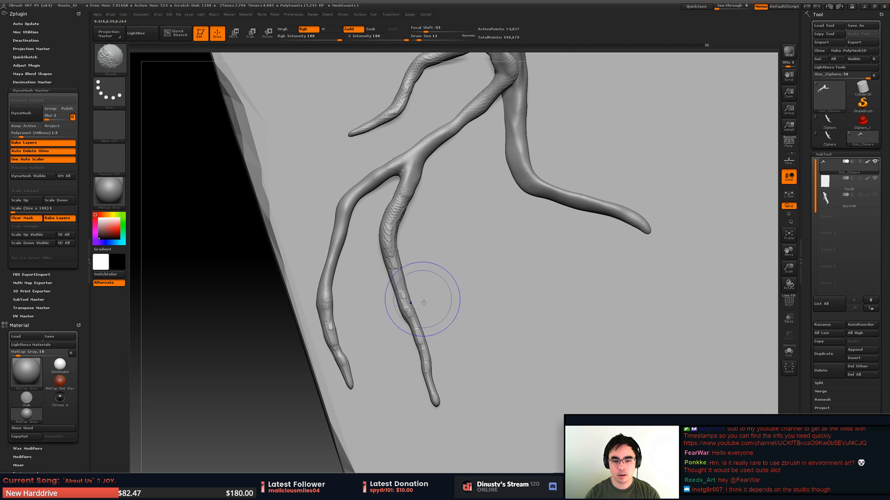
shift+drag(423, 302, 413, 334)
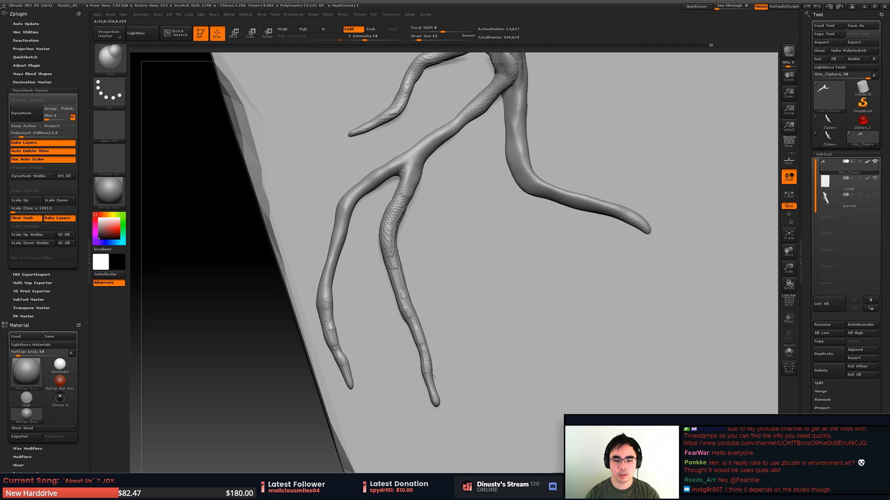
alt+drag(433, 242, 421, 260)
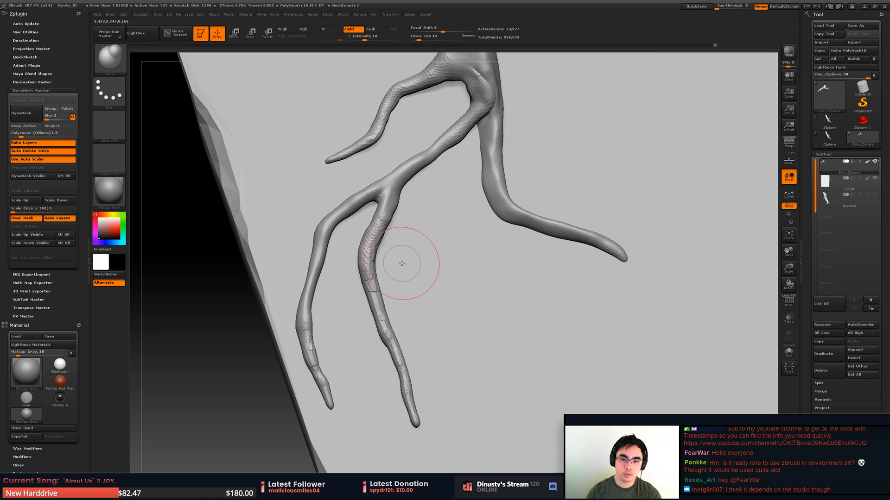
- Push the crotch between the side branch and the forked branch up into the trunk with the Move brush, refining at draw size 7
mouse_move(402, 263)
mouse_down()
mouse_move(437, 290)
mouse_move(421, 294)
mouse_move(483, 237)
mouse_move(456, 282)
mouse_move(468, 288)
mouse_move(460, 277)
mouse_up()
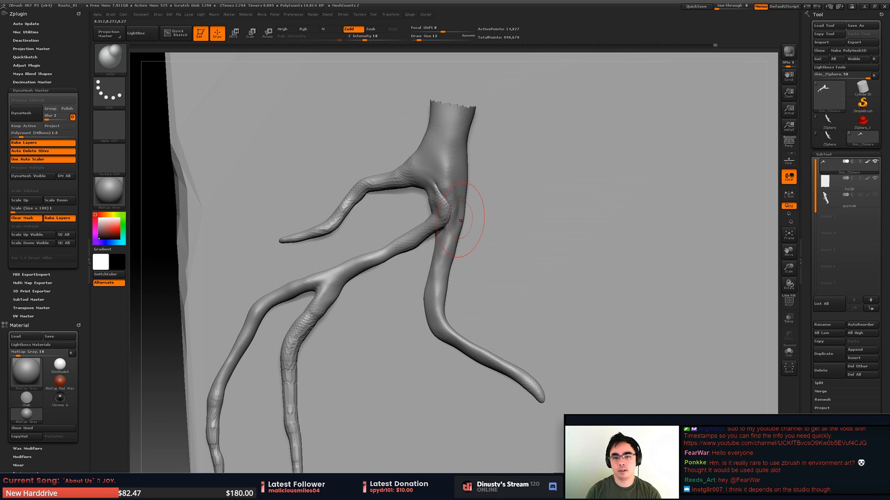
mouse_move(471, 233)
alt+mouse_down()
mouse_move(477, 257)
mouse_move(483, 249)
mouse_move(481, 273)
alt+mouse_up()
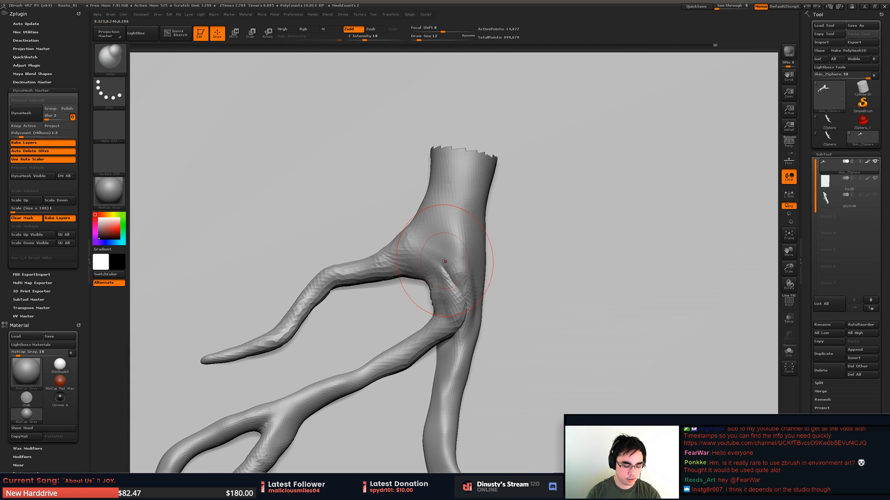
key(b)
key(m)
key(v)
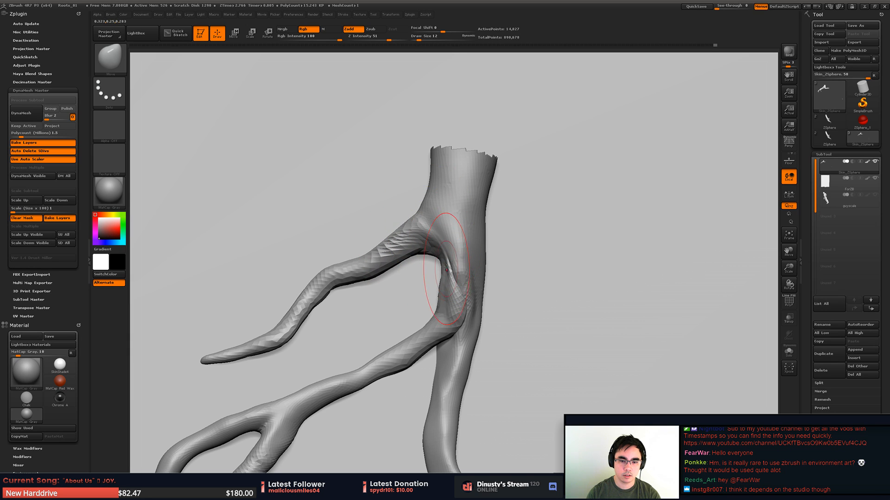
key(space)
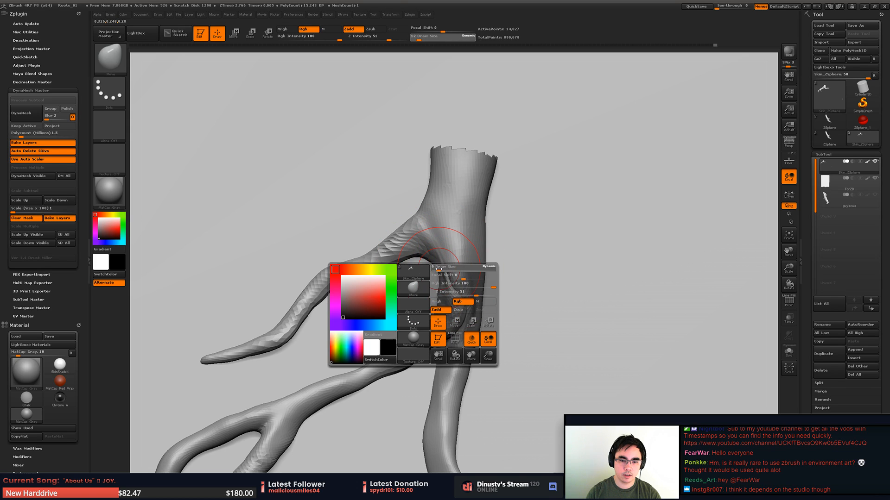
drag(440, 275, 437, 274)
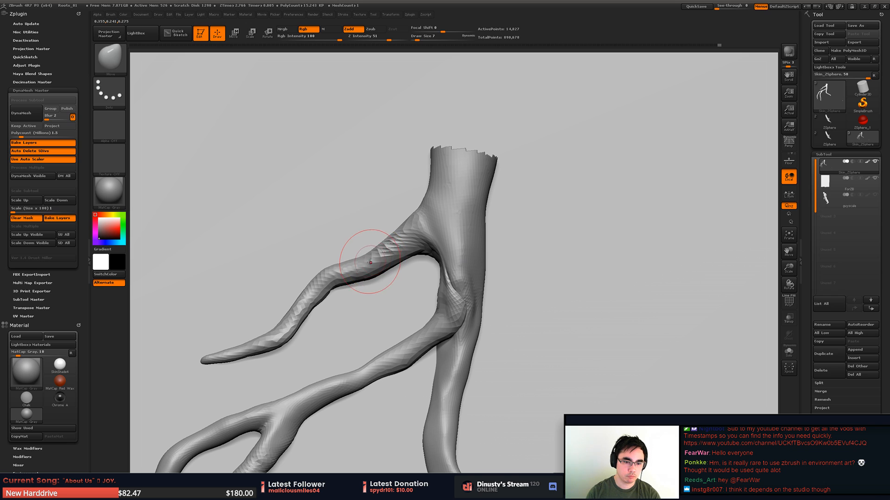
- Reshape the side branch's bend between the trunk and its tip with the Move brush at draw size 13
key(space)
drag(374, 270, 365, 268)
key(space)
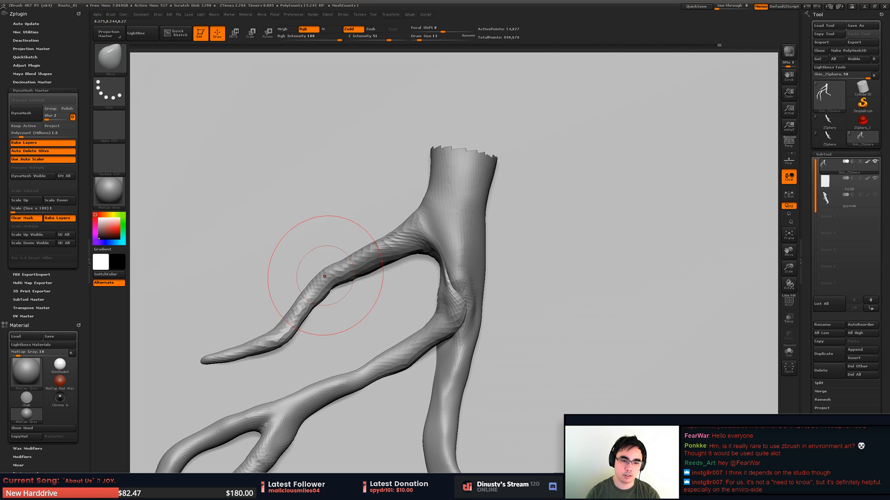
drag(324, 269, 332, 281)
mouse_move(308, 337)
mouse_down()
mouse_move(373, 254)
mouse_move(372, 222)
mouse_up()
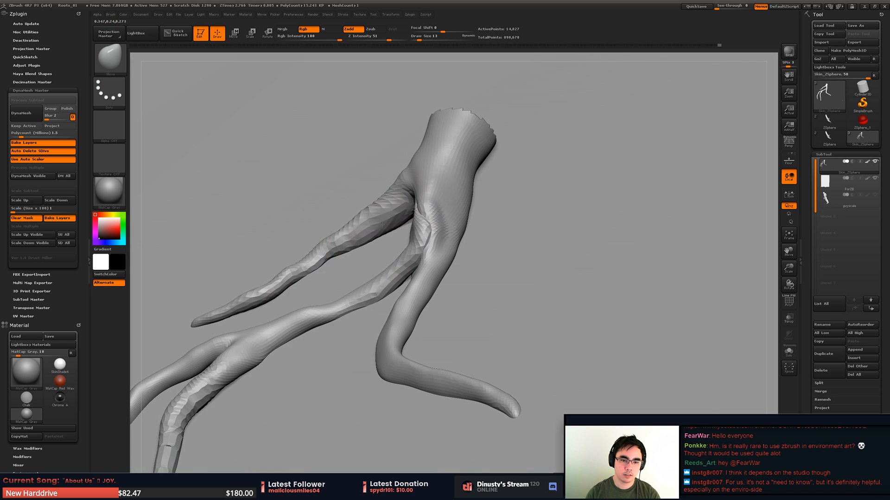
mouse_move(381, 225)
right_down()
mouse_move(394, 226)
mouse_move(365, 256)
mouse_move(299, 266)
mouse_move(395, 226)
mouse_move(431, 221)
mouse_move(421, 236)
mouse_move(477, 212)
mouse_move(477, 262)
mouse_move(479, 240)
right_up()
- Mask the forked branch's inner prong from its tip up to the split, undoing the first mask stroke and repainting it
key(space)
drag(455, 285, 532, 360)
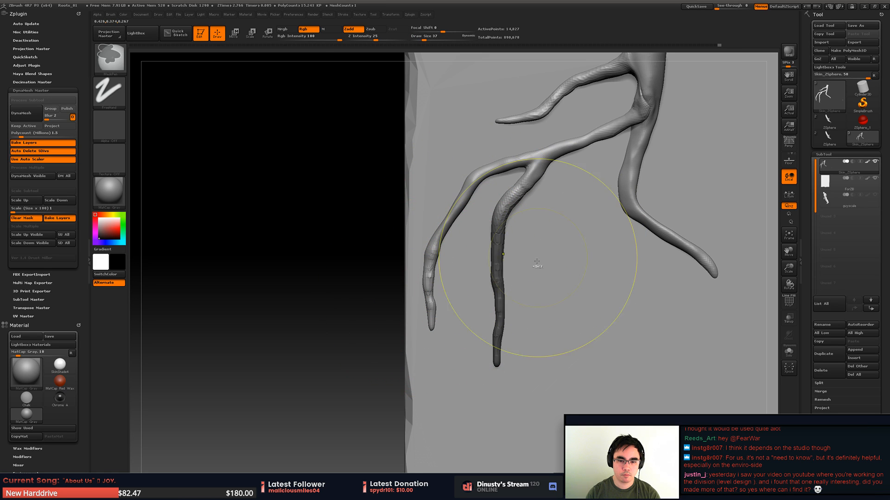
key(ctrl+z)
key(space)
drag(535, 274, 530, 273)
mouse_move(505, 345)
ctrl+mouse_down()
mouse_move(500, 209)
mouse_move(528, 185)
ctrl+mouse_up()
- Shift the unmasked outer prong's tip and lower length upward with the Move brush at draw size 37
key(space)
drag(484, 239, 487, 239)
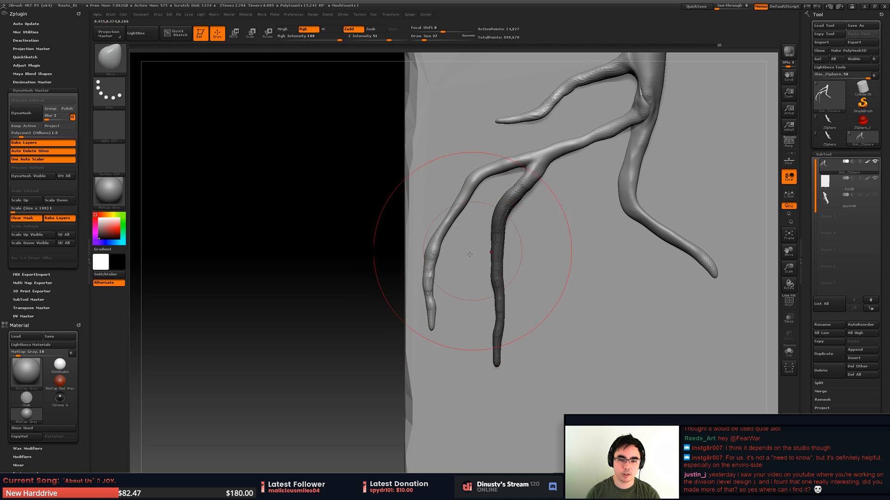
drag(436, 302, 434, 291)
mouse_move(444, 239)
mouse_down()
mouse_move(437, 229)
mouse_move(429, 259)
mouse_move(424, 255)
mouse_move(445, 235)
mouse_up()
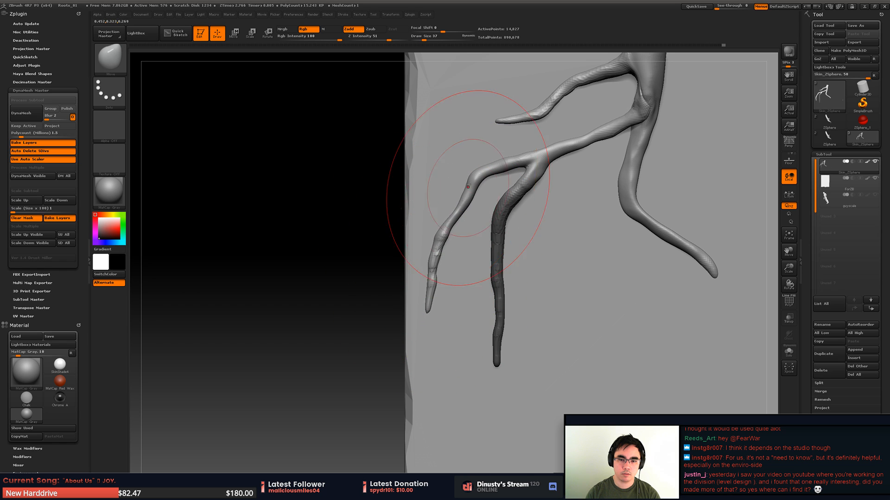
- Extend the mask over the split, the stem and the other roots, leaving the outer prong free
key(space)
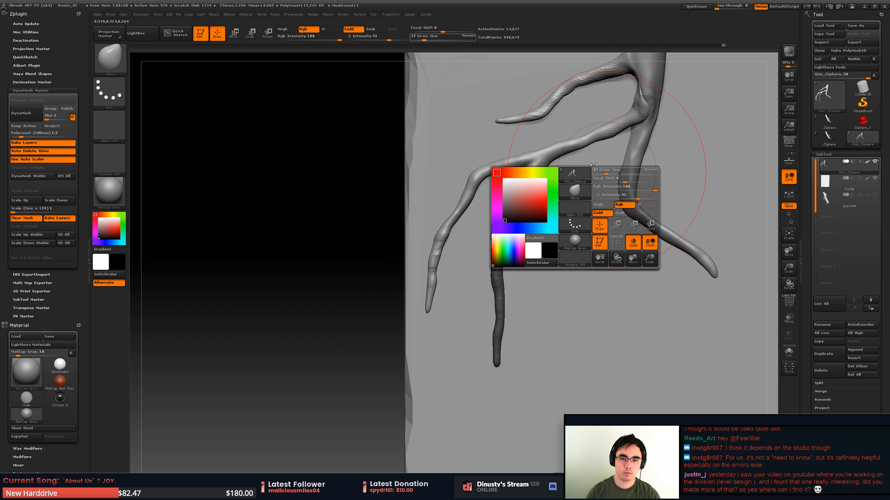
key(ctrl)
mouse_move(569, 154)
ctrl+mouse_down()
mouse_move(623, 139)
mouse_move(524, 127)
ctrl+mouse_up()
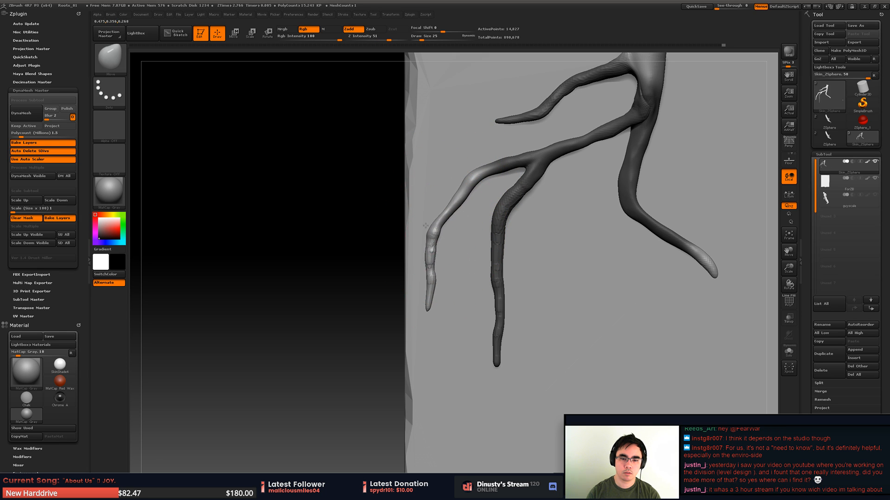
- Adjust the outer prong's middle bend with the Move brush at draw size 14
key(space)
click(456, 218)
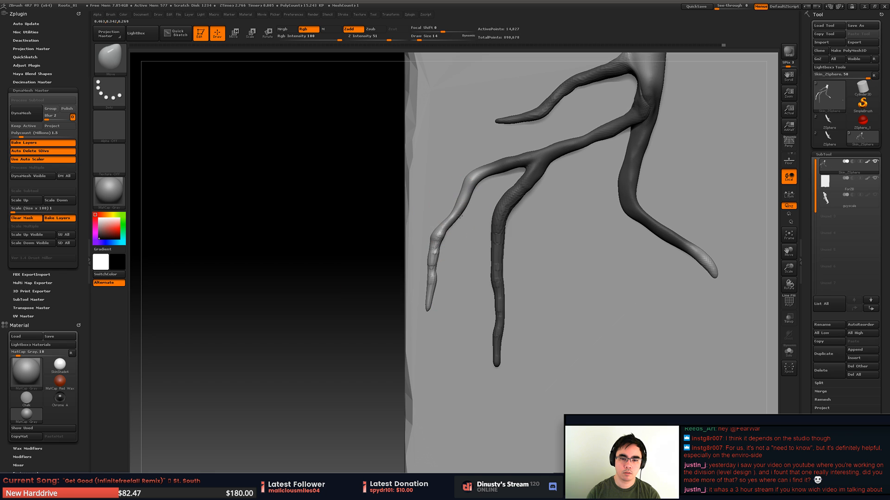
alt+drag(465, 218, 384, 226)
mouse_move(385, 226)
ctrl+mouse_down()
mouse_move(381, 248)
mouse_move(370, 228)
mouse_move(343, 238)
ctrl+mouse_up()
shift+drag(344, 238, 392, 237)
- Save the project by overwriting the existing Roots_01.ZPR file
ctrl+shift+click(634, 211)
mouse_move(634, 213)
alt+mouse_down()
mouse_move(560, 200)
mouse_move(467, 230)
mouse_move(496, 252)
alt+mouse_up()
key(ctrl+s)
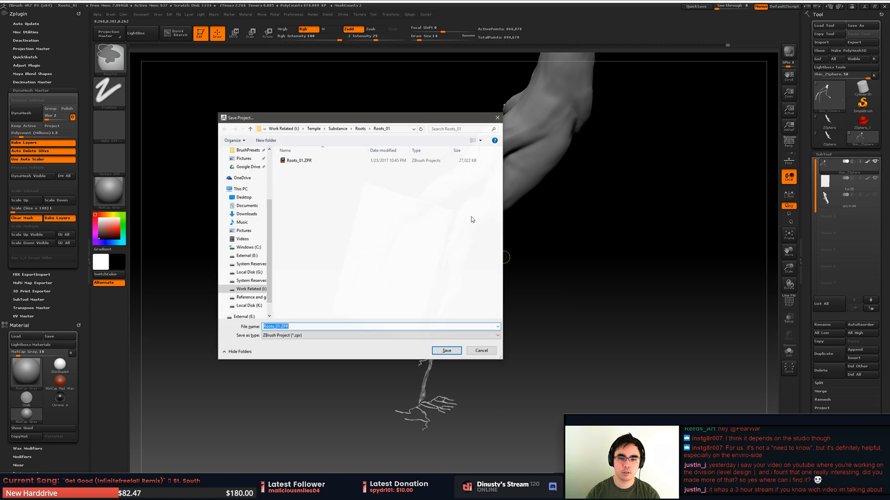
double_click(308, 161)
click(463, 250)
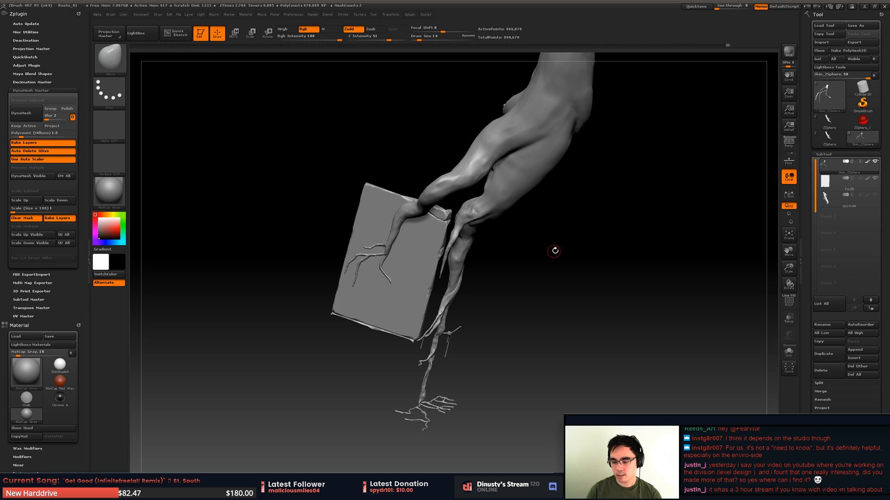
- Isolate the lower root section with its two thin prongs by lasso, hiding the rest of the roots
mouse_move(535, 252)
mouse_down()
mouse_move(509, 250)
mouse_move(540, 259)
mouse_move(561, 235)
mouse_move(531, 246)
mouse_move(571, 231)
mouse_move(525, 223)
mouse_move(530, 193)
mouse_move(490, 244)
mouse_move(518, 245)
mouse_move(491, 224)
mouse_move(528, 252)
mouse_move(548, 242)
mouse_move(500, 225)
mouse_move(478, 227)
mouse_move(489, 242)
mouse_move(478, 251)
mouse_move(478, 243)
mouse_move(465, 268)
mouse_move(432, 221)
mouse_move(422, 284)
mouse_up()
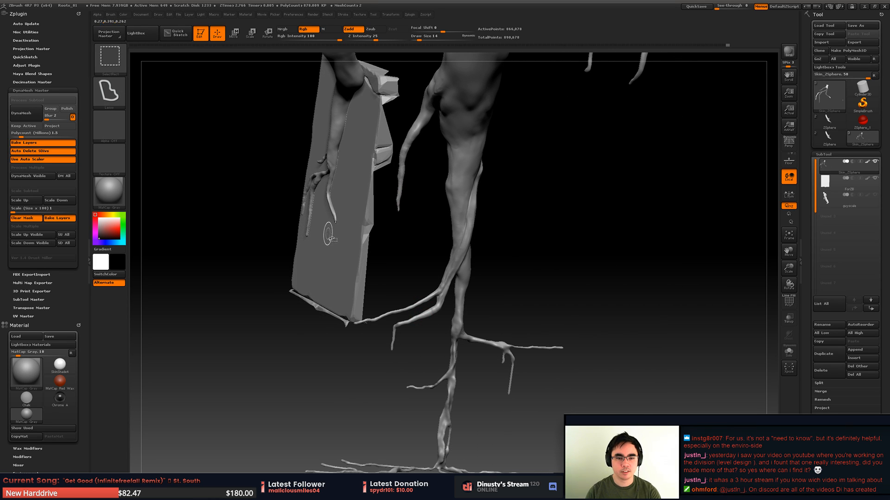
mouse_move(500, 340)
ctrl+shift+mouse_down()
mouse_move(602, 295)
mouse_move(599, 284)
ctrl+shift+mouse_up()
key(ctrl+z)
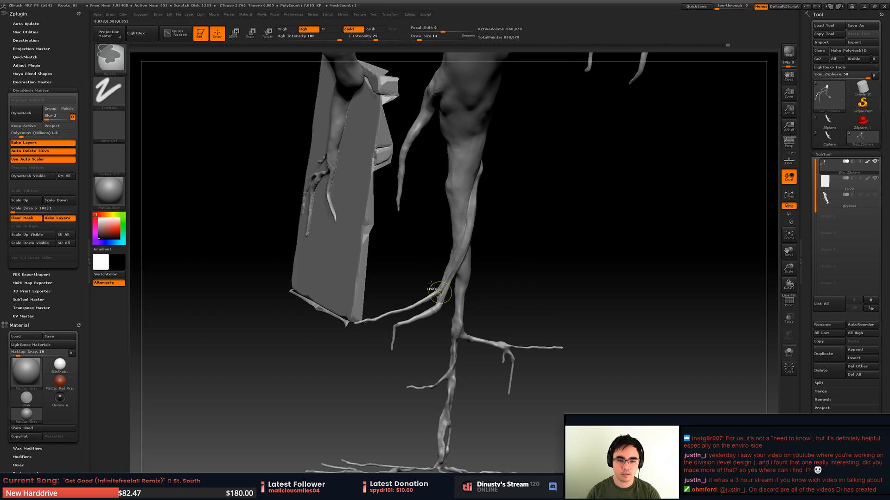
mouse_move(401, 241)
ctrl+shift+mouse_down()
mouse_move(292, 327)
mouse_move(438, 363)
ctrl+shift+mouse_up()
key(ctrl+z)
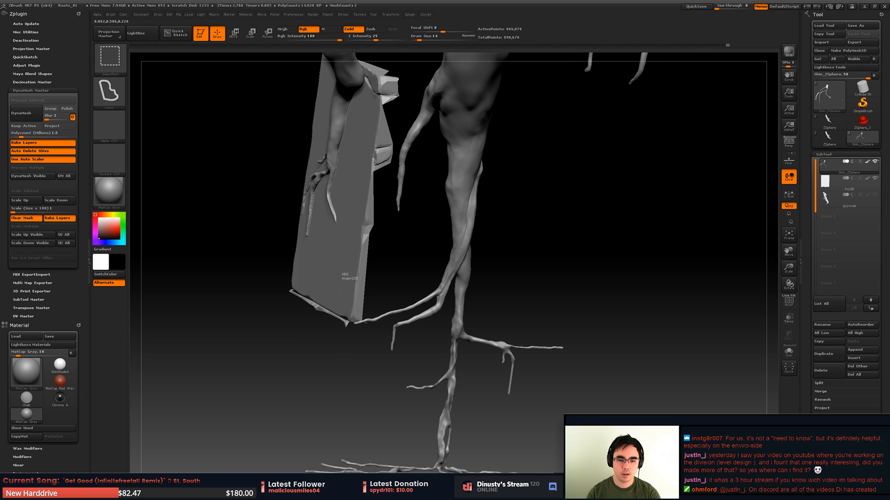
mouse_move(359, 274)
ctrl+shift+mouse_down()
mouse_move(422, 334)
mouse_move(491, 250)
mouse_move(483, 190)
ctrl+shift+mouse_up()
- Activate the stone block subtool, adjust its visible area by lasso to show the bricks behind the root, and return to the root subtool
alt+click(343, 282)
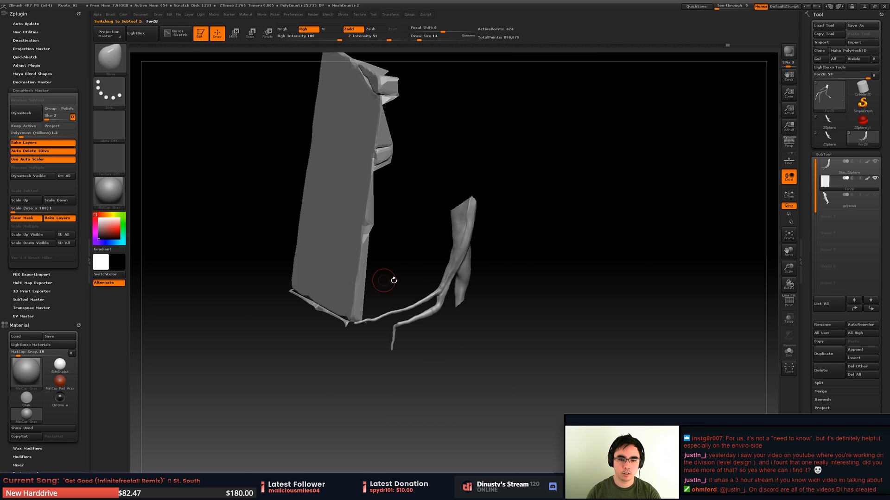
ctrl+shift+click(394, 279)
mouse_move(386, 232)
ctrl+shift+mouse_down()
mouse_move(508, 303)
mouse_move(532, 151)
ctrl+shift+mouse_up()
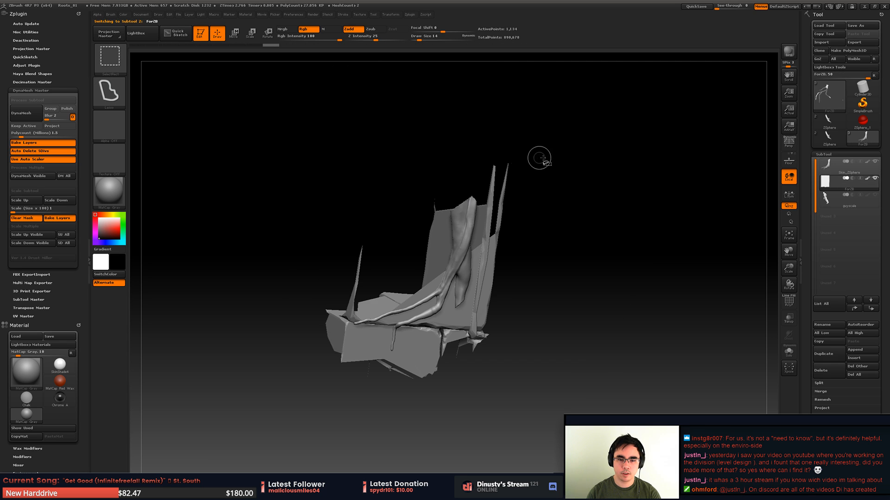
key(ctrl+z)
mouse_move(414, 141)
ctrl+shift+mouse_down()
mouse_move(235, 298)
mouse_move(460, 110)
mouse_move(451, 111)
ctrl+shift+mouse_up()
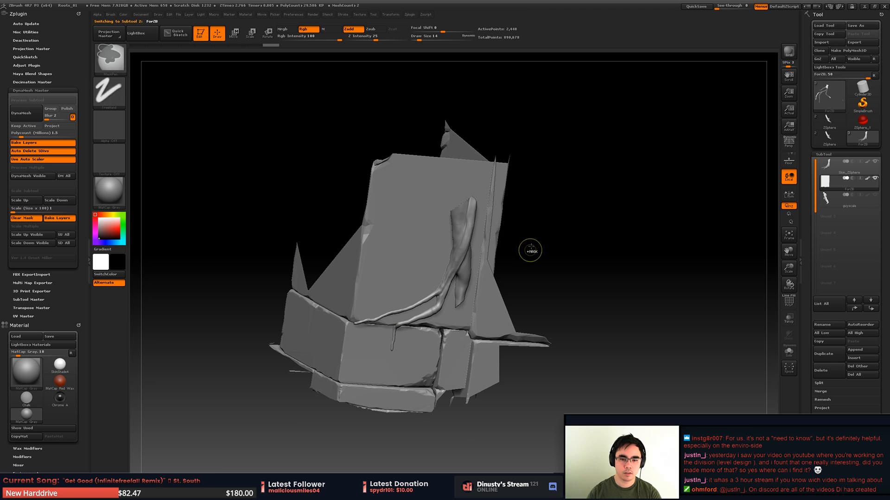
mouse_move(530, 252)
alt+mouse_down()
mouse_move(477, 291)
mouse_move(470, 258)
alt+mouse_up()
alt+click(468, 258)
- Reshape the isolated root's stem above the prong split with the Move brush
mouse_move(466, 258)
ctrl+right_down()
mouse_move(432, 334)
mouse_move(521, 276)
mouse_move(511, 226)
mouse_move(528, 259)
mouse_move(522, 278)
ctrl+right_up()
mouse_move(498, 297)
shift+mouse_down()
mouse_move(491, 304)
mouse_move(509, 290)
shift+mouse_up()
key(ctrl+z)
right_drag(508, 294, 501, 301)
key(b)
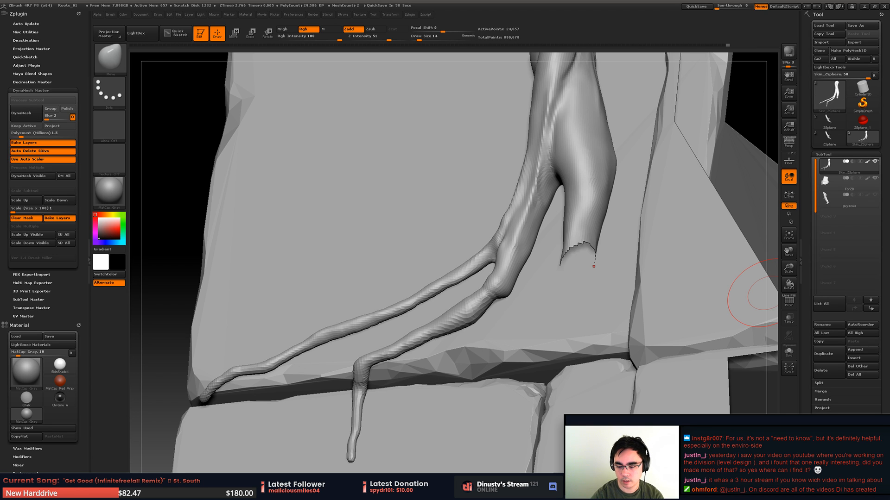
mouse_move(365, 203)
right_down()
mouse_move(393, 225)
mouse_move(429, 202)
mouse_move(441, 207)
mouse_move(419, 233)
mouse_move(435, 223)
mouse_move(430, 231)
mouse_move(394, 237)
mouse_move(440, 288)
mouse_move(518, 204)
mouse_move(495, 219)
mouse_move(499, 203)
right_up()
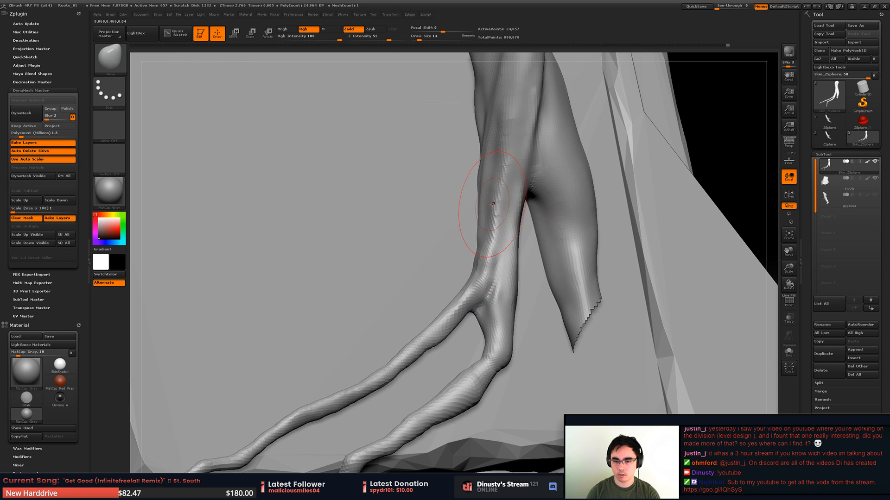
right_drag(463, 226, 509, 233)
- Swell the joint where the two thin prongs split from the stem using the Inflat brush
key(b)
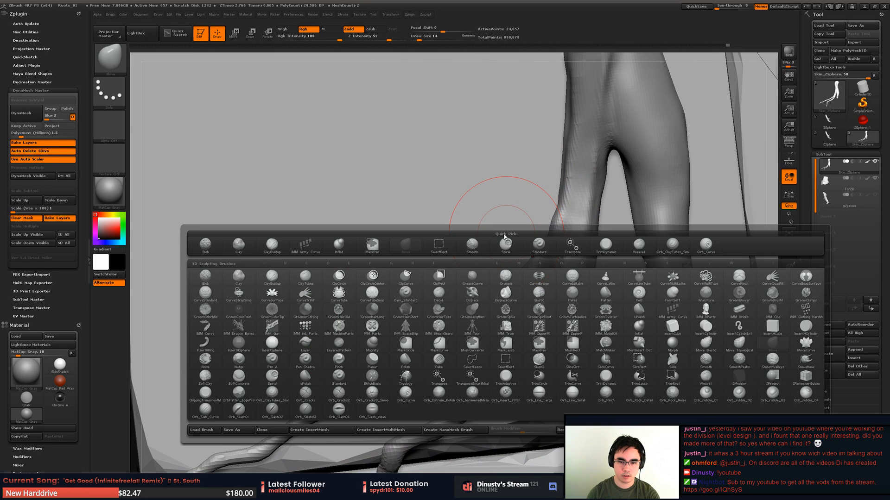
key(i)
key(n)
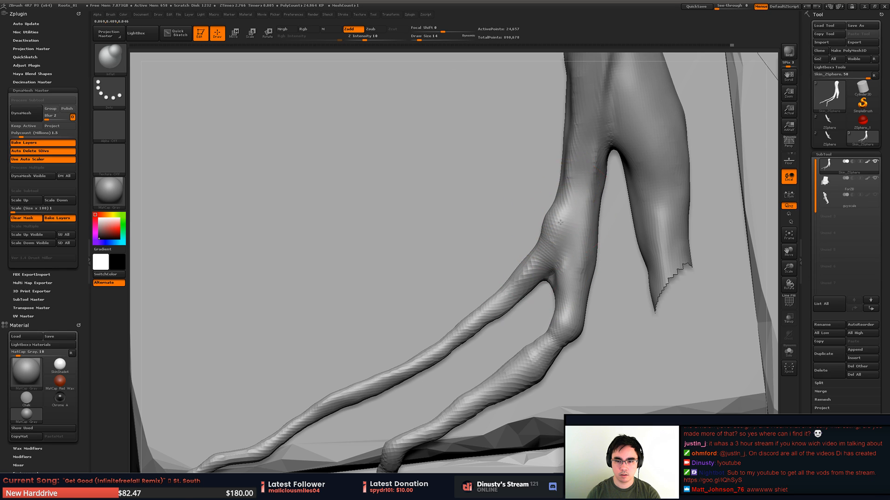
drag(560, 223, 556, 249)
mouse_move(552, 251)
right_down()
mouse_move(559, 241)
mouse_move(548, 232)
mouse_move(499, 238)
mouse_move(584, 189)
right_up()
- Inflate the thick cut-off branch beside the stem into a rounded bulge
right_drag(644, 164, 592, 181)
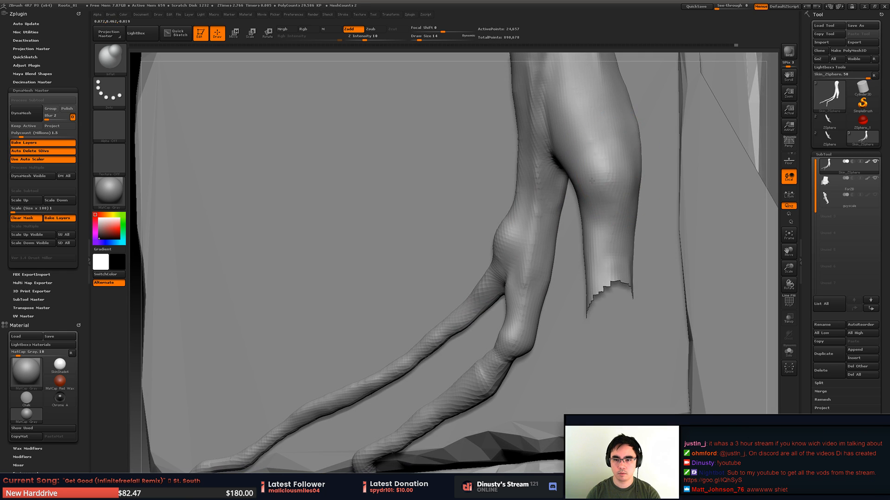
drag(629, 146, 612, 122)
mouse_move(595, 202)
right_down()
mouse_move(615, 197)
mouse_move(579, 185)
right_up()
alt+right_drag(561, 148, 503, 222)
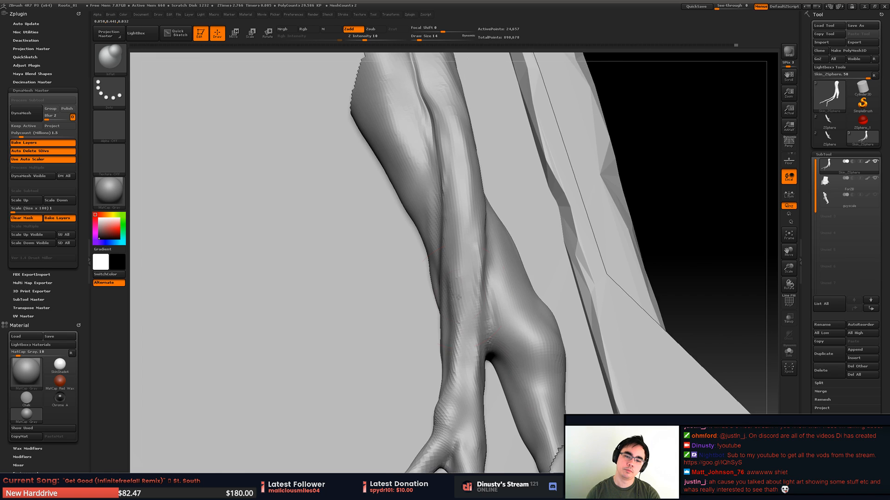
right_drag(468, 262, 530, 192)
alt+drag(464, 238, 495, 253)
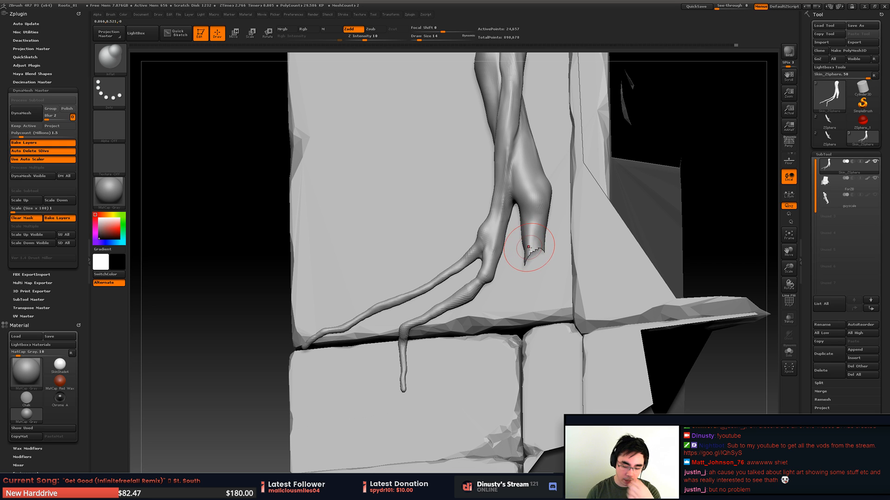
mouse_move(556, 238)
alt+mouse_down()
mouse_move(518, 269)
mouse_move(521, 308)
mouse_move(614, 274)
mouse_move(556, 306)
alt+mouse_up()
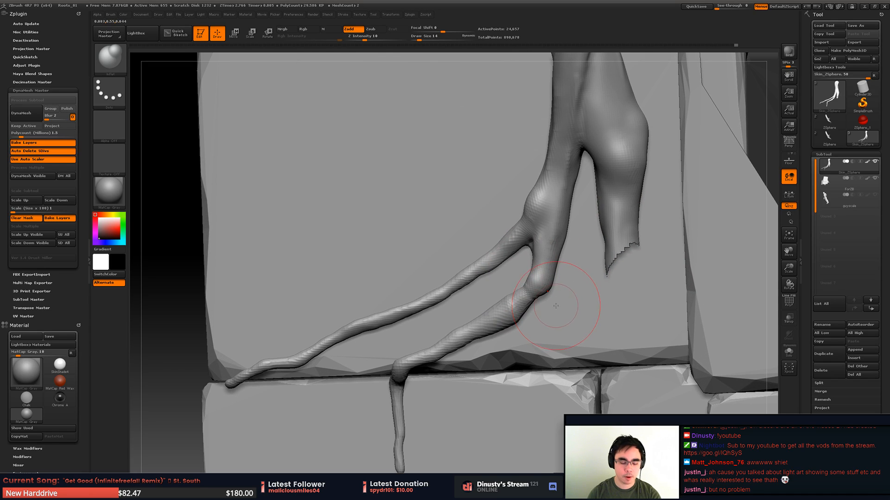
key(b)
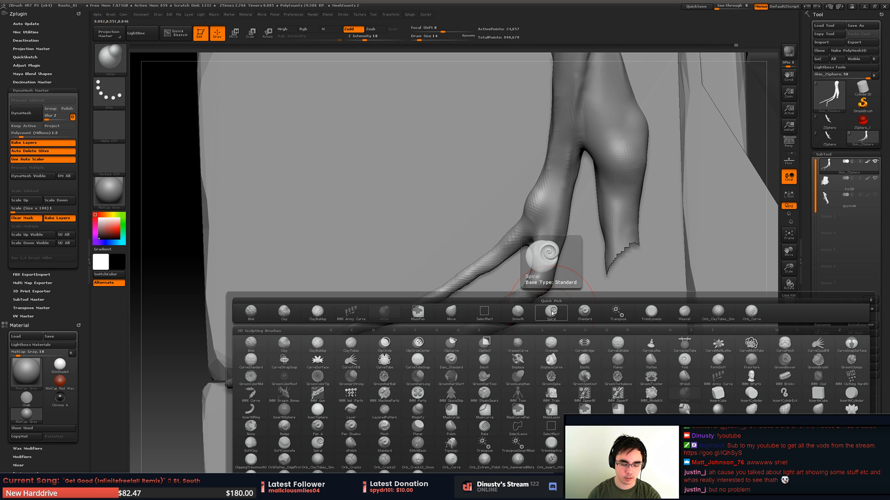
key(m)
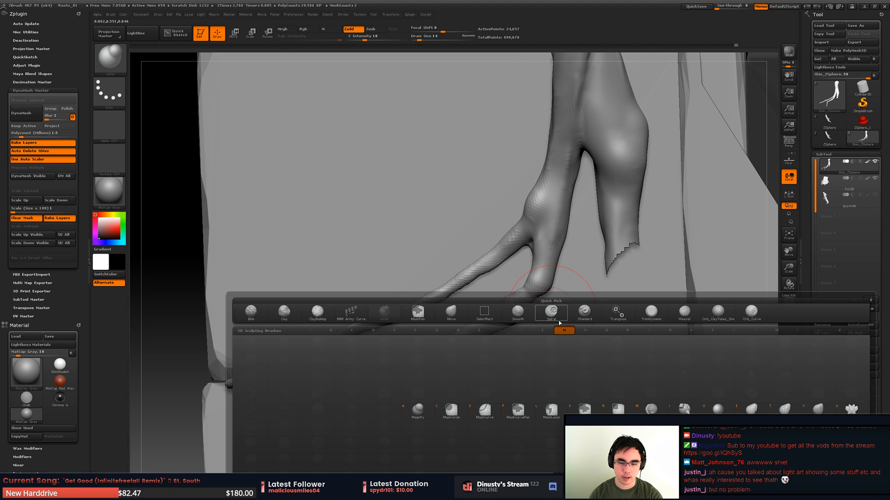
key(a)
- Thicken the lower prong below its bend and parts of the upper prong with the Inflat brush
key(b)
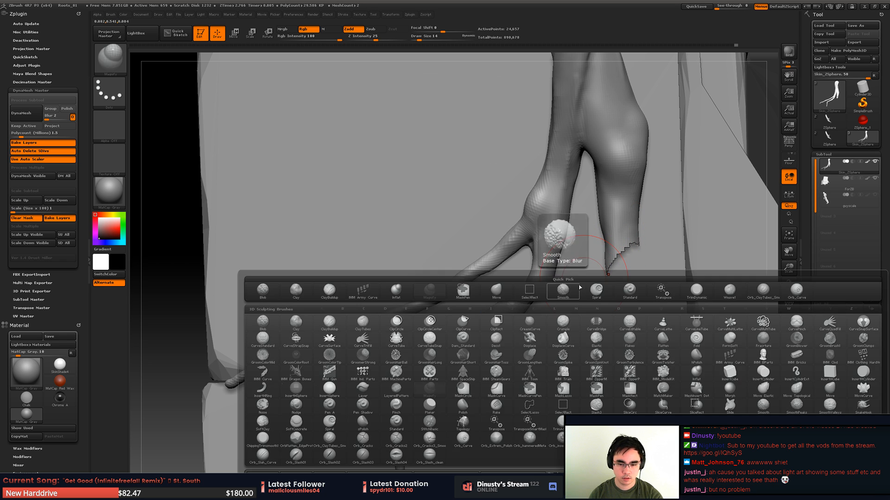
key(i)
key(n)
drag(538, 305, 482, 338)
drag(445, 315, 507, 294)
mouse_move(383, 338)
mouse_down()
mouse_move(389, 347)
mouse_move(377, 348)
mouse_move(408, 328)
mouse_up()
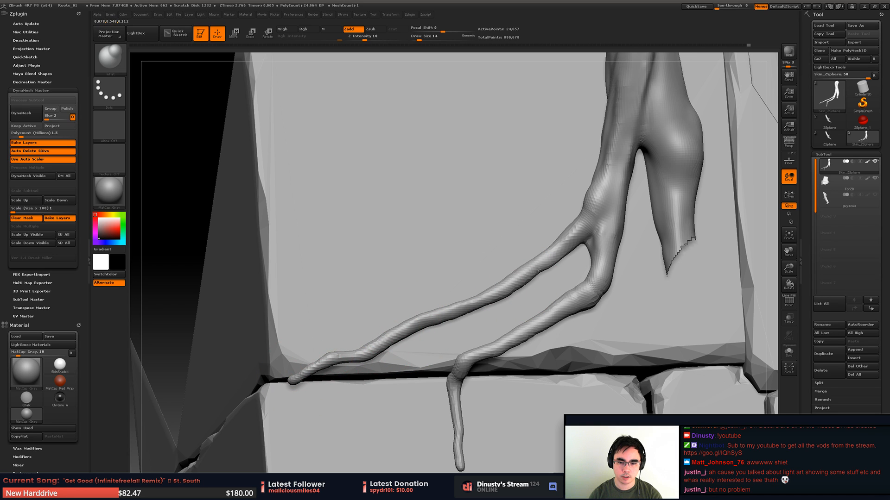
mouse_move(562, 240)
mouse_down()
mouse_move(580, 240)
mouse_move(572, 243)
mouse_move(581, 256)
mouse_move(440, 272)
mouse_move(477, 255)
mouse_move(677, 249)
mouse_move(563, 285)
mouse_up()
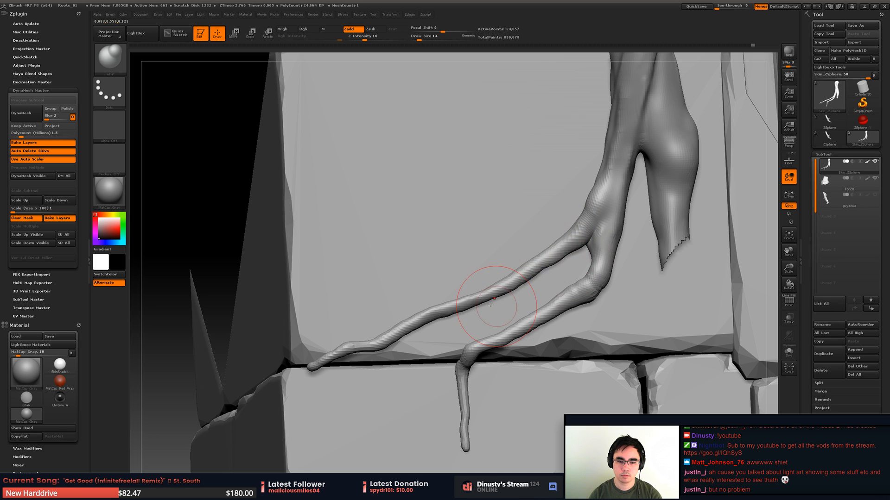
mouse_move(490, 304)
alt+mouse_down()
mouse_move(516, 238)
mouse_move(515, 216)
mouse_move(458, 312)
mouse_move(421, 298)
mouse_move(463, 280)
mouse_move(417, 280)
mouse_move(500, 280)
mouse_move(524, 293)
mouse_move(519, 266)
alt+mouse_up()
- Switch to the Weave1 brush for adding grain detail to the root's stem
key(b)
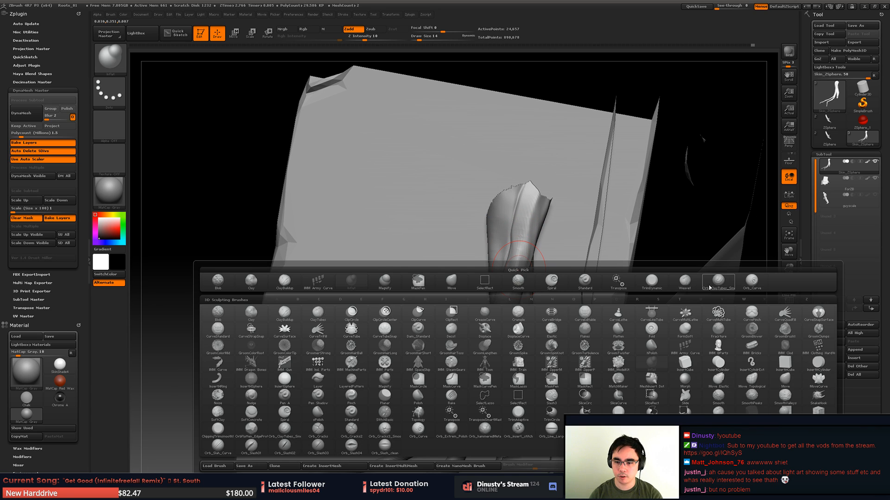
click(685, 280)
key(ctrl+z)
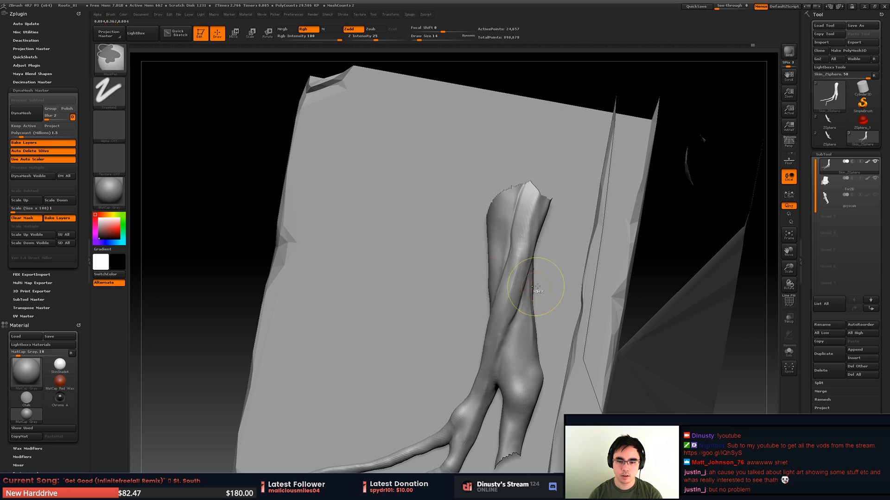
alt+drag(520, 255, 521, 277)
drag(465, 384, 516, 273)
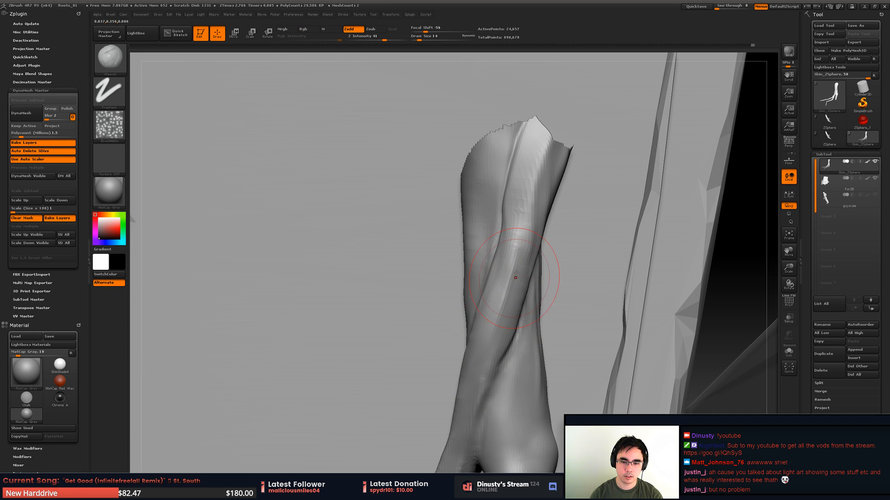
- Try grain strokes down the stem and thick branch at draw size 35, undoing them
mouse_move(518, 241)
mouse_down()
mouse_move(478, 380)
mouse_move(516, 282)
mouse_move(532, 270)
mouse_move(484, 431)
mouse_up()
key(space)
alt+right_drag(514, 419, 508, 306)
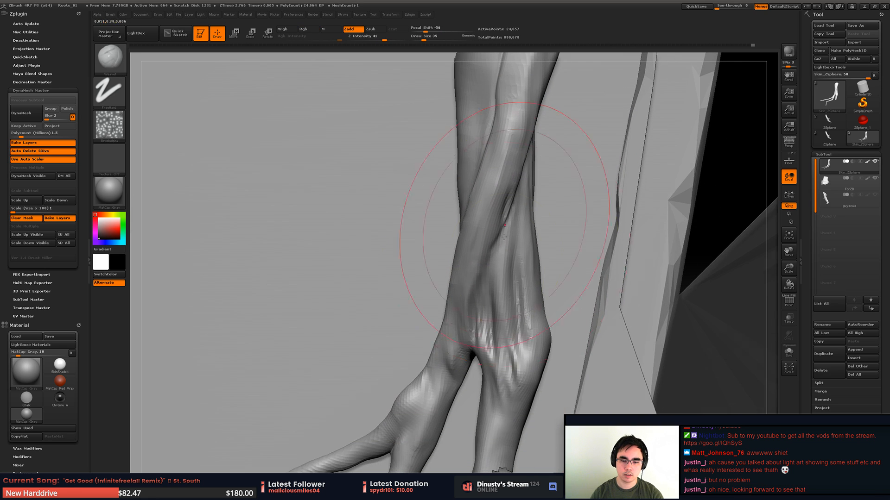
mouse_move(510, 174)
shift+mouse_down()
mouse_move(509, 318)
mouse_move(520, 336)
mouse_move(537, 330)
shift+mouse_up()
key(ctrl+z)
- Try grain strokes on the thick branch's bulge at draw sizes 54 and 18, undoing each attempt
key(space)
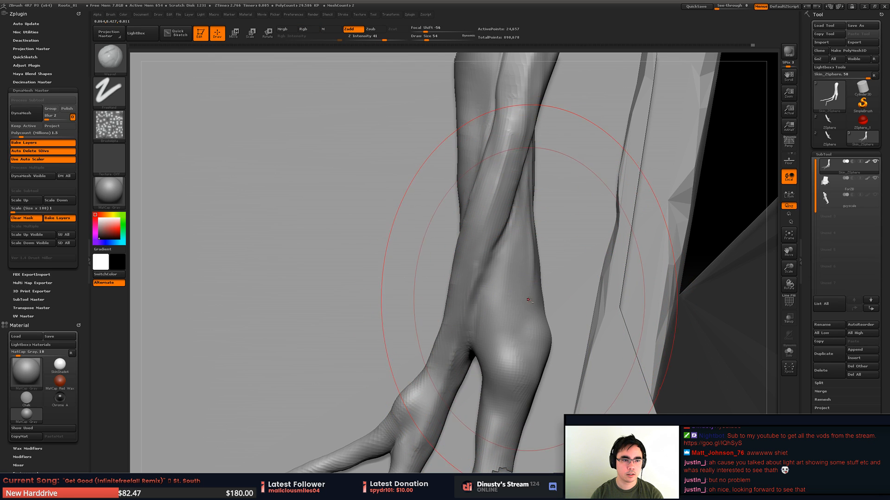
drag(524, 296, 525, 406)
key(ctrl+z)
drag(511, 264, 506, 408)
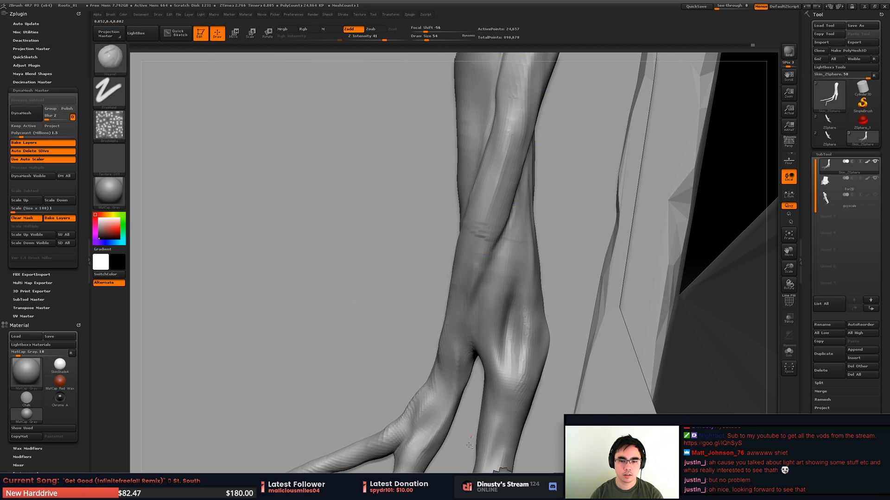
key(ctrl+z)
key(space)
mouse_move(523, 328)
mouse_down()
mouse_move(504, 328)
mouse_move(488, 410)
mouse_up()
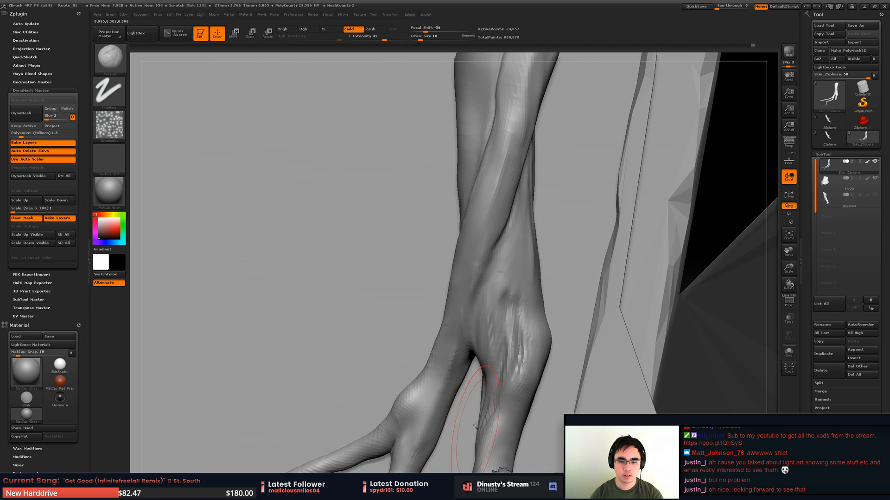
key(ctrl+z)
- Unhide the rest of the roots
ctrl+right_drag(491, 306, 399, 280)
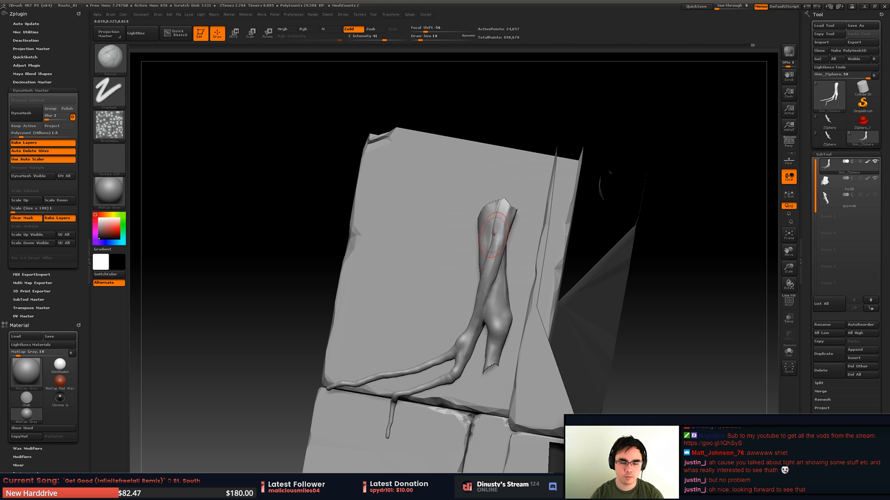
right_drag(495, 234, 510, 236)
ctrl+shift+click(612, 243)
mouse_move(591, 209)
alt+right_down()
mouse_move(460, 280)
mouse_move(473, 452)
alt+right_up()
- Set the brush to focal shift -21 and draw size 27 while testing strokes down the main trunk, undoing the test strokes
mouse_move(399, 85)
mouse_down()
mouse_move(372, 194)
mouse_move(365, 294)
mouse_up()
key(ctrl+z)
mouse_move(357, 209)
right_down()
mouse_move(382, 232)
mouse_move(375, 235)
right_up()
key(space)
drag(401, 189, 418, 206)
key(space)
drag(397, 150, 383, 377)
key(ctrl+z)
key(ctrl+z)
- Try grain strokes over the bulge on the side of the main trunk
right_drag(427, 358, 418, 253)
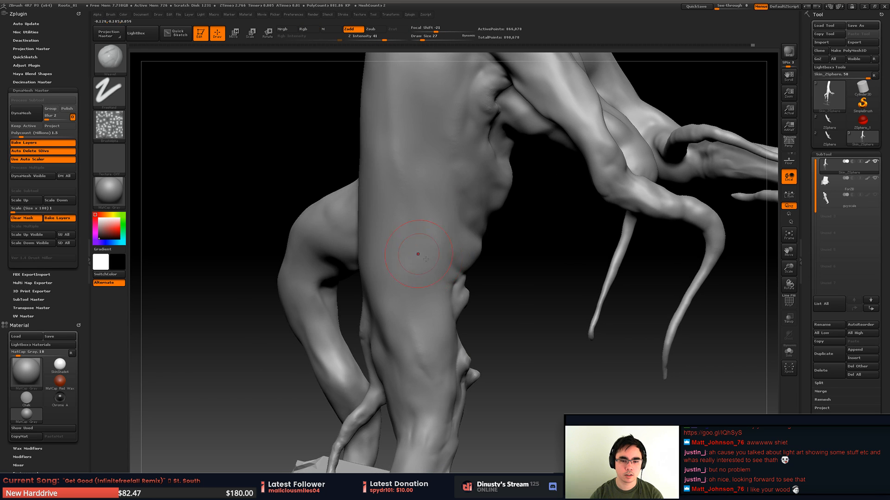
right_drag(467, 239, 513, 174)
right_drag(509, 222, 521, 247)
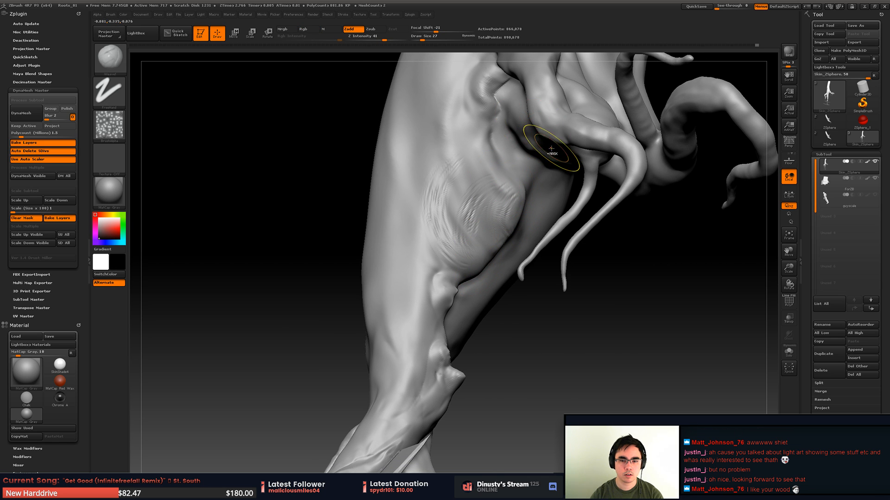
- Sculpt twisting grain folds along the lower trunk where it narrows into the root, at draw size 56
mouse_move(435, 234)
right_down()
mouse_move(474, 231)
mouse_move(531, 67)
right_up()
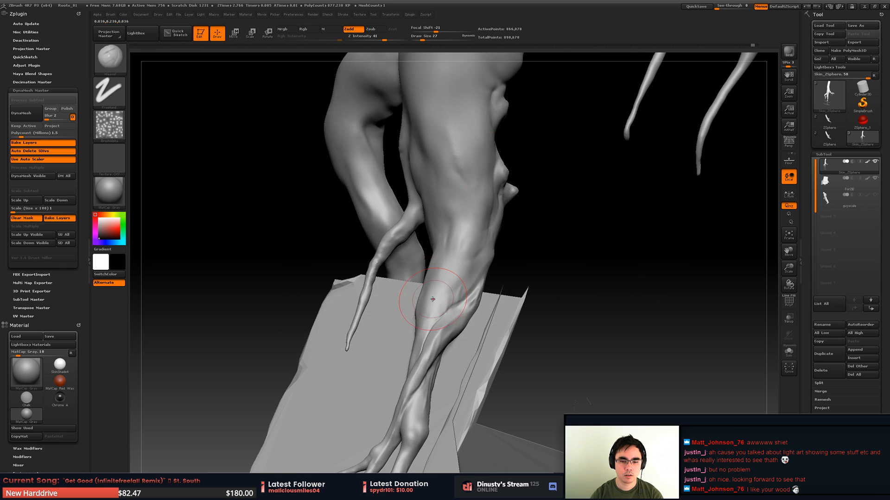
key(space)
drag(434, 300, 421, 373)
right_drag(430, 320, 453, 363)
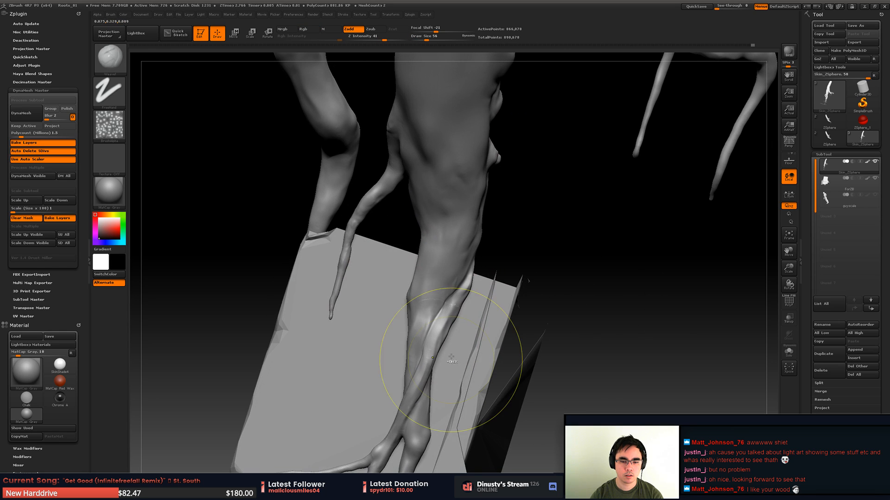
drag(464, 250, 443, 301)
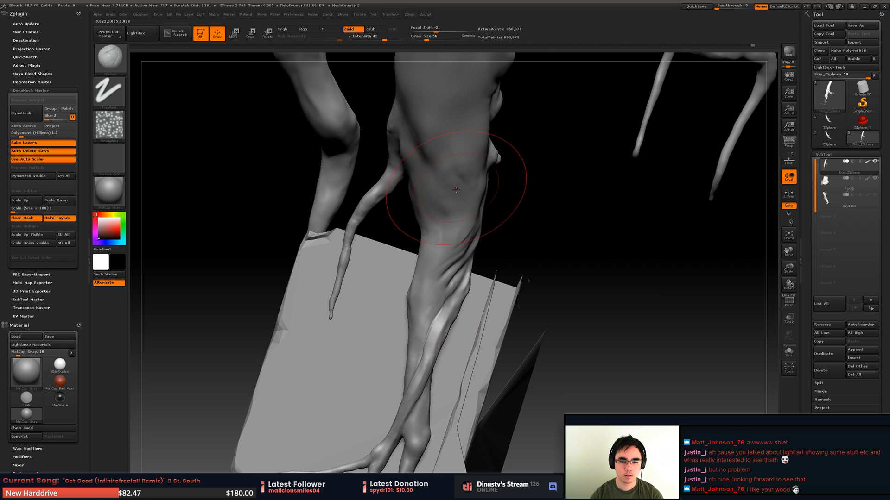
right_drag(456, 189, 482, 216)
mouse_move(482, 222)
mouse_down()
mouse_move(489, 241)
mouse_move(490, 218)
mouse_up()
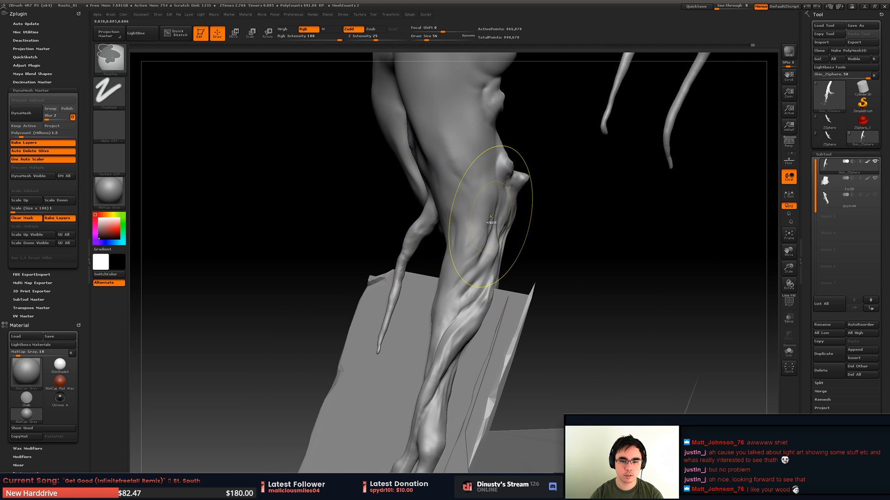
- Undo the last stroke and sculpt twisting grain folds below the knobs on the side of the main trunk at draw size 56
key(ctrl+z)
right_drag(488, 284, 461, 199)
right_drag(518, 253, 535, 231)
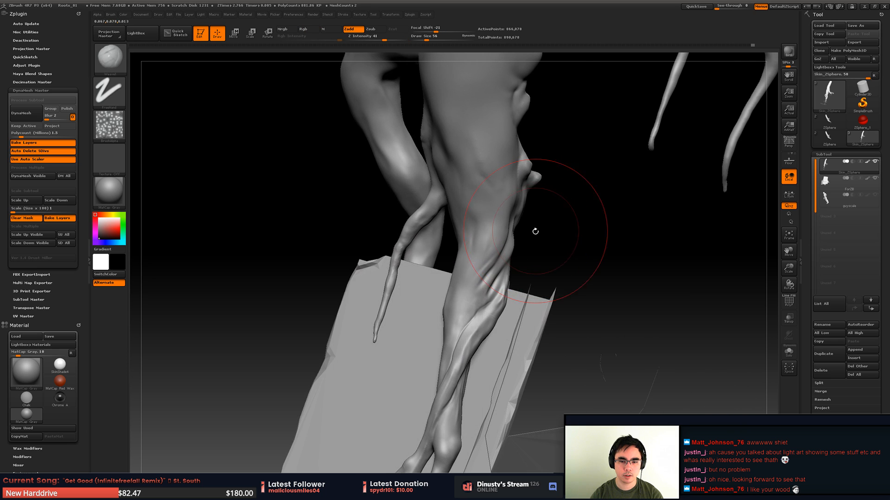
mouse_move(538, 266)
right_down()
mouse_move(593, 251)
mouse_move(546, 258)
right_up()
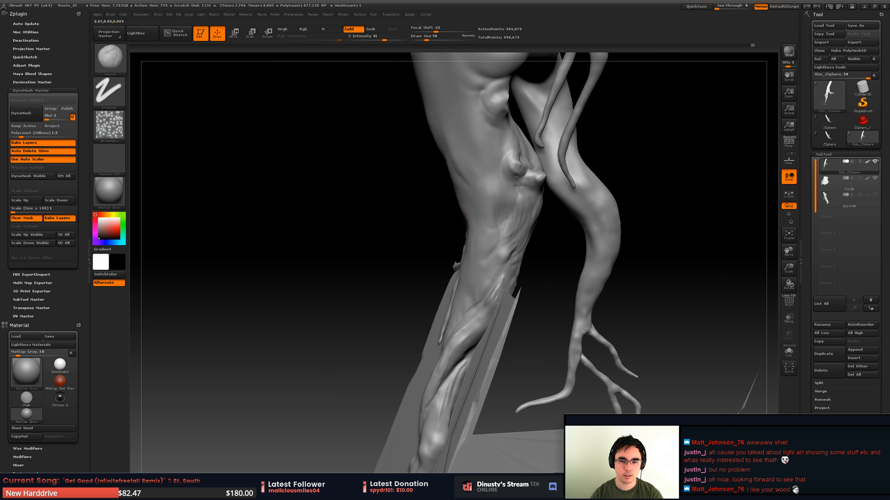
right_drag(506, 214, 558, 222)
drag(482, 209, 473, 287)
right_drag(561, 241, 496, 236)
alt+drag(520, 204, 517, 241)
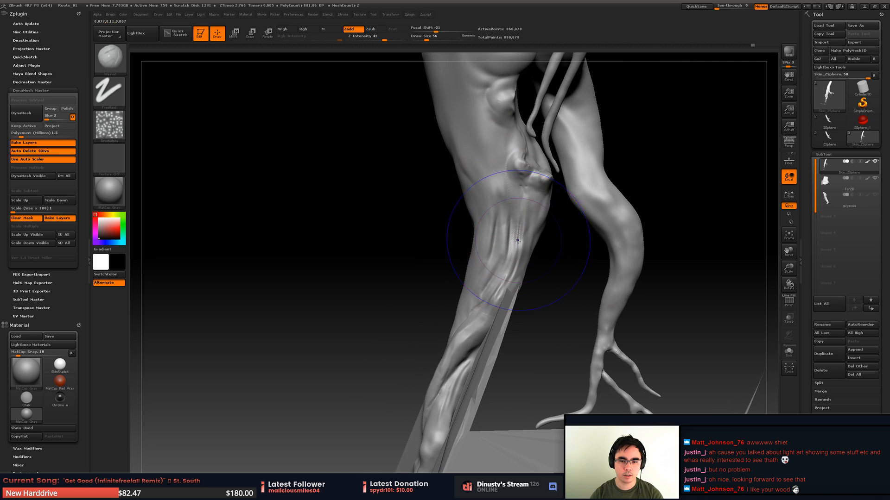
mouse_move(517, 241)
right_down()
mouse_move(547, 238)
mouse_move(526, 167)
mouse_move(548, 224)
right_up()
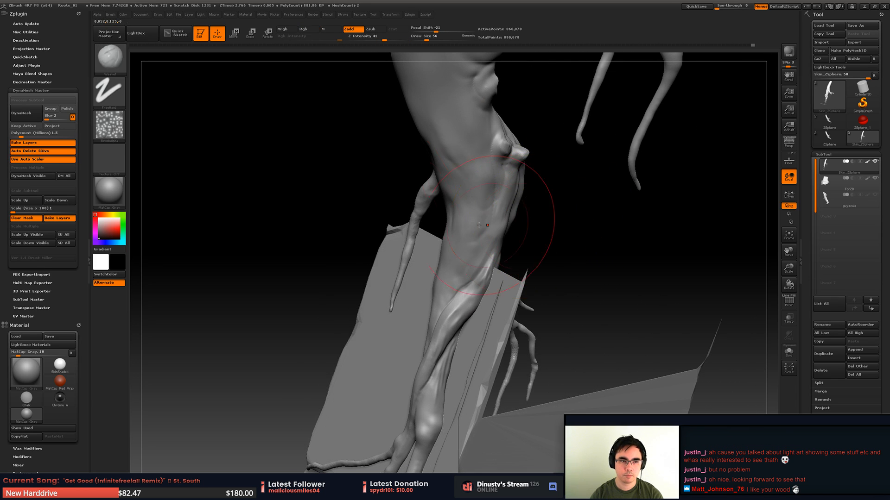
- Build up grain ridges along the lower main trunk with the Orb_ClayTubes_Smooth brush
key(b)
click(526, 115)
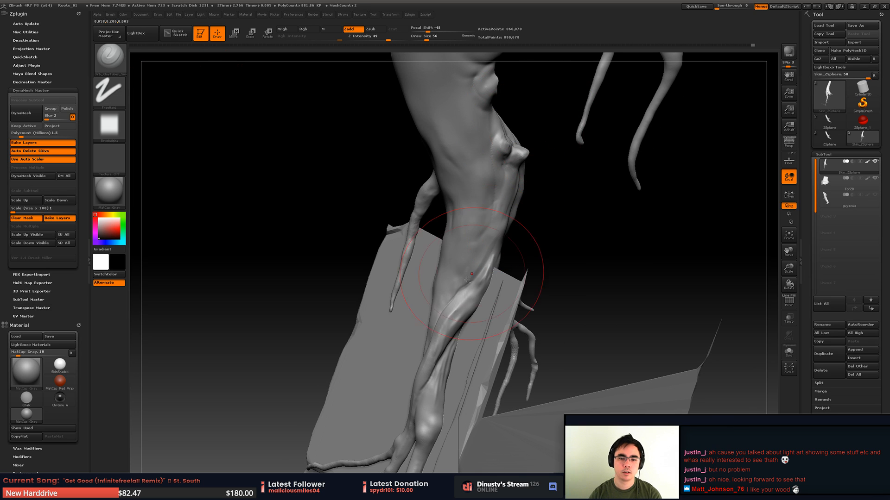
mouse_move(524, 264)
right_down()
mouse_move(566, 258)
mouse_move(542, 290)
right_up()
ctrl+right_drag(489, 281, 487, 172)
right_drag(487, 171, 464, 222)
mouse_move(443, 271)
right_down()
mouse_move(449, 269)
mouse_move(417, 273)
mouse_move(450, 267)
mouse_move(504, 232)
mouse_move(434, 176)
right_up()
- Isolate the root fork in front of the stone block with selection outlines, hiding the rest of the roots
ctrl+shift+drag(433, 178, 644, 334)
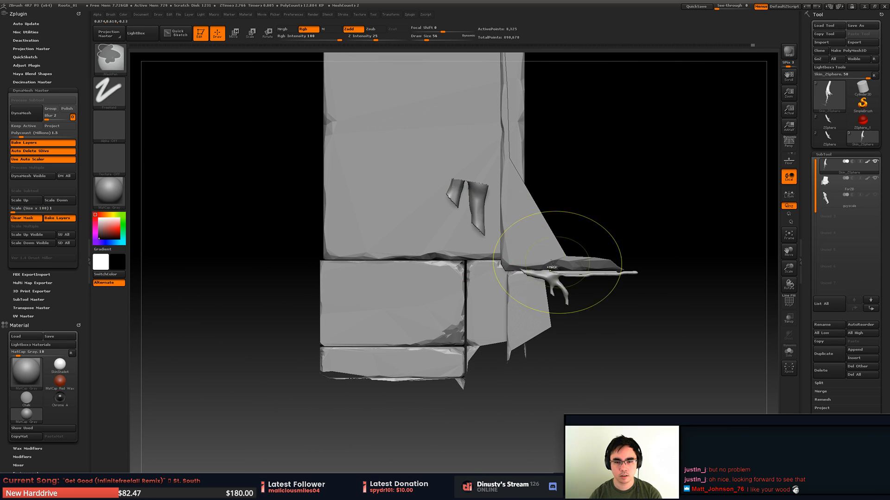
ctrl+shift+click(482, 162)
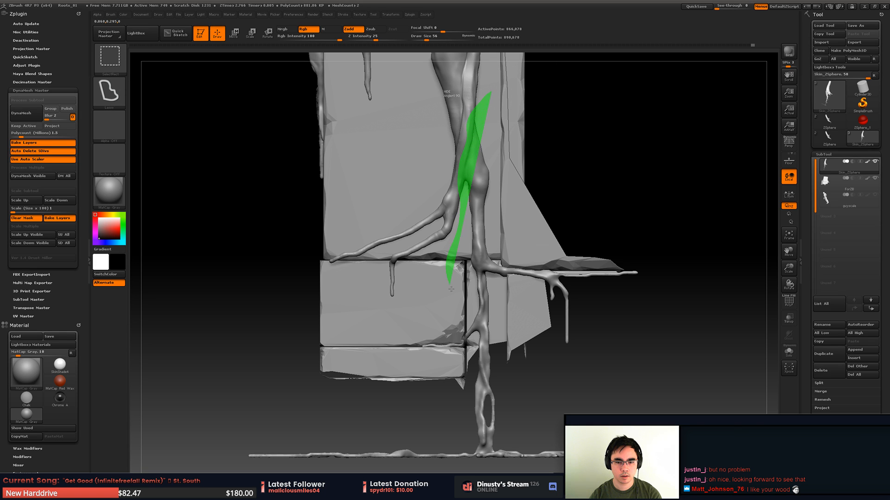
ctrl+shift+drag(491, 91, 614, 144)
mouse_move(563, 143)
ctrl+right_down()
mouse_move(551, 204)
mouse_move(498, 206)
ctrl+right_up()
mouse_move(498, 206)
alt+right_down()
mouse_move(487, 269)
mouse_move(494, 199)
mouse_move(498, 248)
mouse_move(546, 245)
mouse_move(452, 235)
alt+right_up()
ctrl+shift+click(527, 247)
ctrl+shift+drag(439, 239, 443, 309)
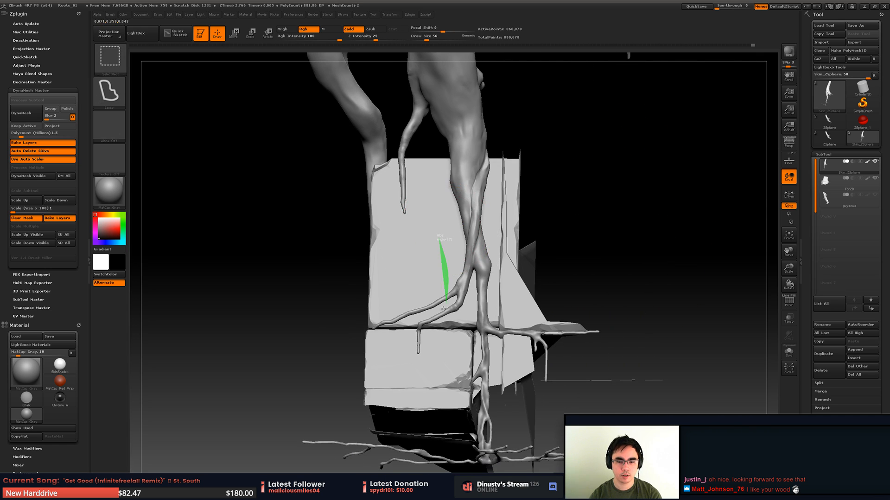
ctrl+shift+drag(519, 271, 468, 208)
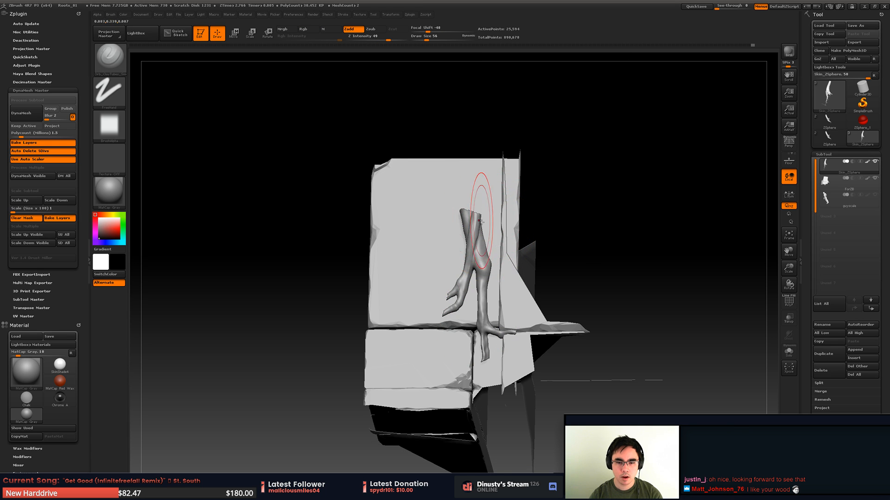
- Sculpt clay strokes along the crossing roots at the upper end of the isolated fork
right_drag(483, 208, 473, 237)
mouse_move(473, 236)
ctrl+right_down()
mouse_move(507, 254)
mouse_move(477, 255)
mouse_move(514, 269)
mouse_move(426, 238)
mouse_move(508, 284)
ctrl+right_up()
mouse_move(552, 247)
alt+right_down()
mouse_move(576, 234)
mouse_move(550, 261)
alt+right_up()
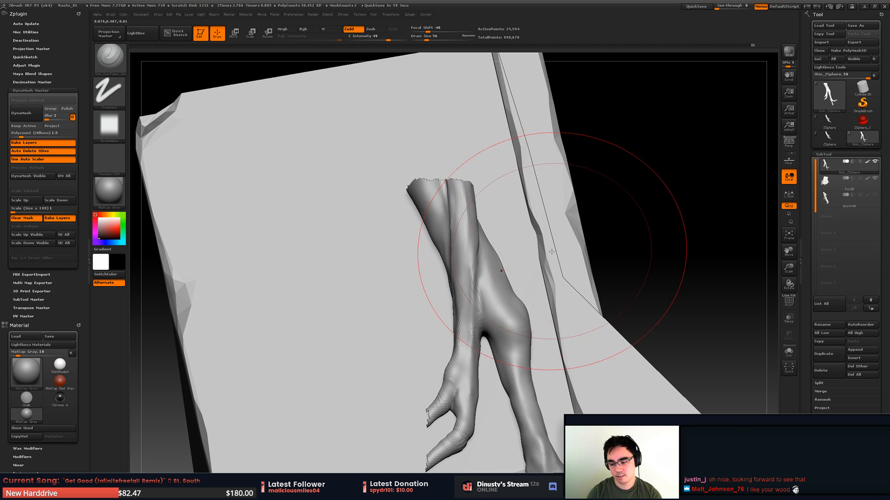
mouse_move(527, 282)
mouse_down()
mouse_move(563, 264)
mouse_move(547, 283)
mouse_move(512, 278)
mouse_up()
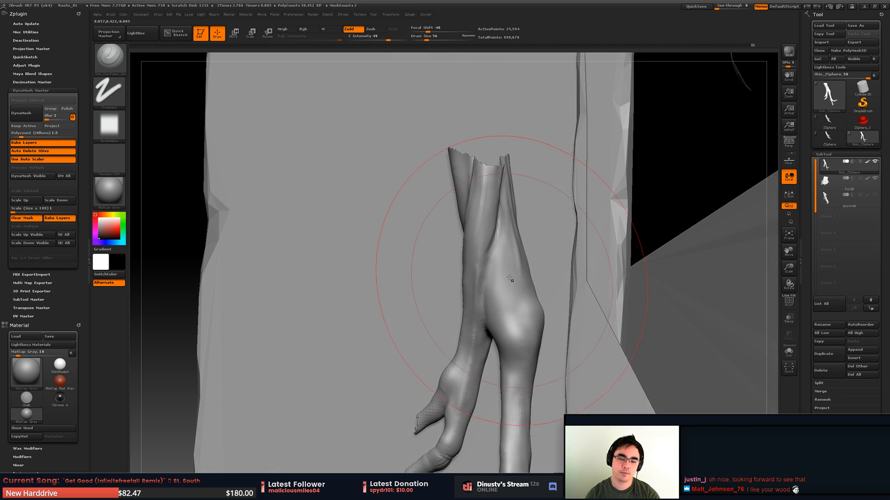
- Carve a crease where the two crossing roots meet, using a subtractive brush at draw size 14
key(b)
click(743, 289)
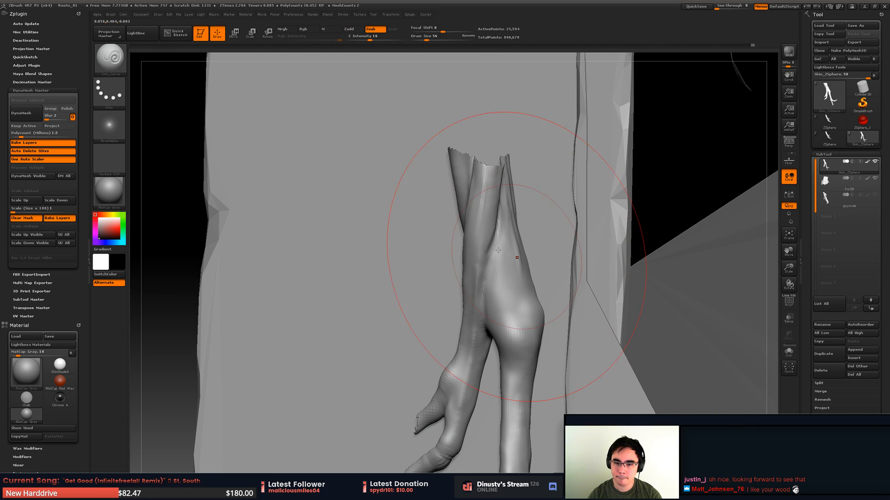
key(space)
drag(486, 304, 495, 250)
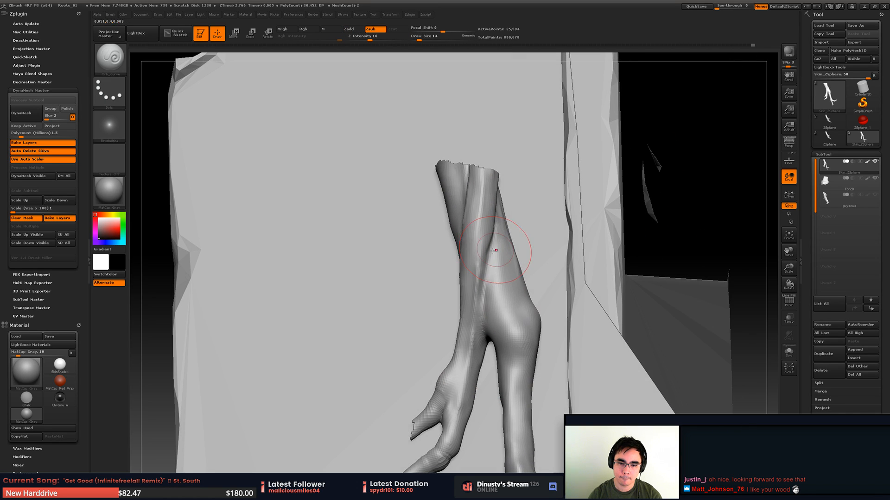
shift+drag(484, 303, 492, 253)
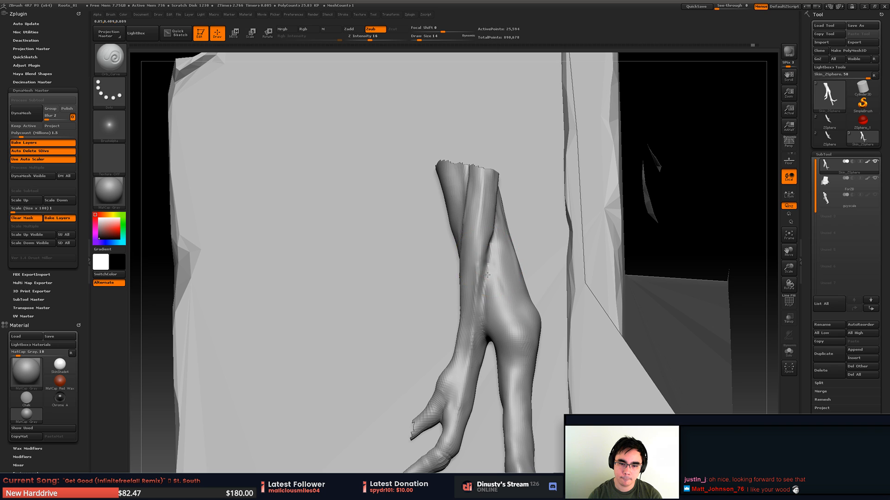
drag(485, 286, 485, 341)
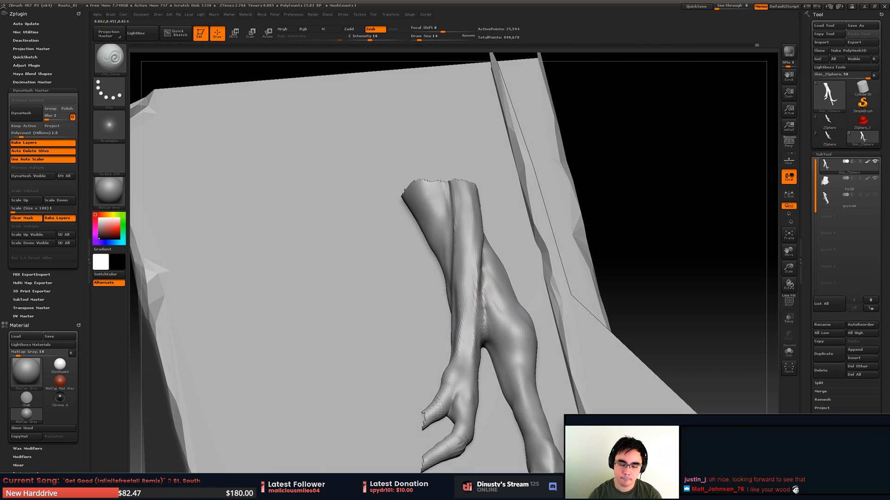
- Deepen the crease down to the split of the fork, undoing an unwanted stroke and refining the joint
right_drag(482, 316, 482, 307)
mouse_move(480, 330)
alt+mouse_down()
mouse_move(484, 345)
mouse_move(486, 303)
alt+mouse_up()
key(ctrl+z)
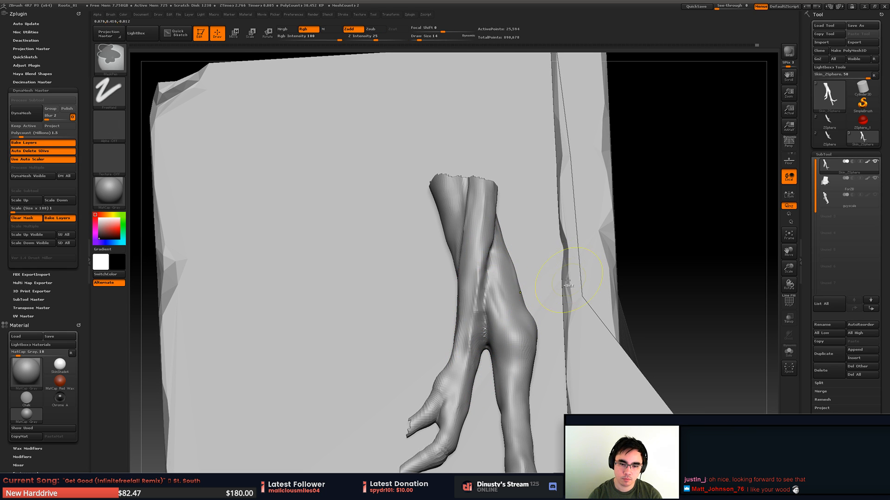
mouse_move(495, 270)
right_down()
mouse_move(477, 319)
mouse_move(500, 320)
right_up()
shift+drag(514, 319, 496, 321)
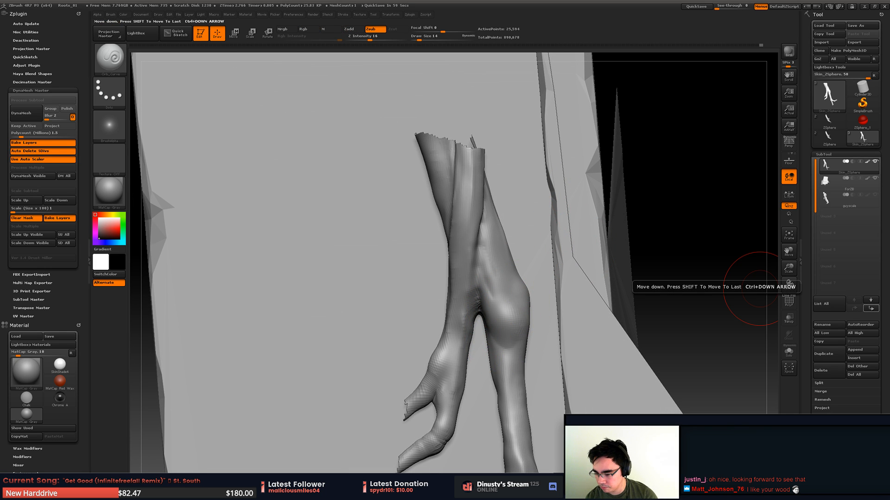
- Switch to Chrome, dismiss the Stylish extension permissions notice and move the browser window off the screen
key(super+1)
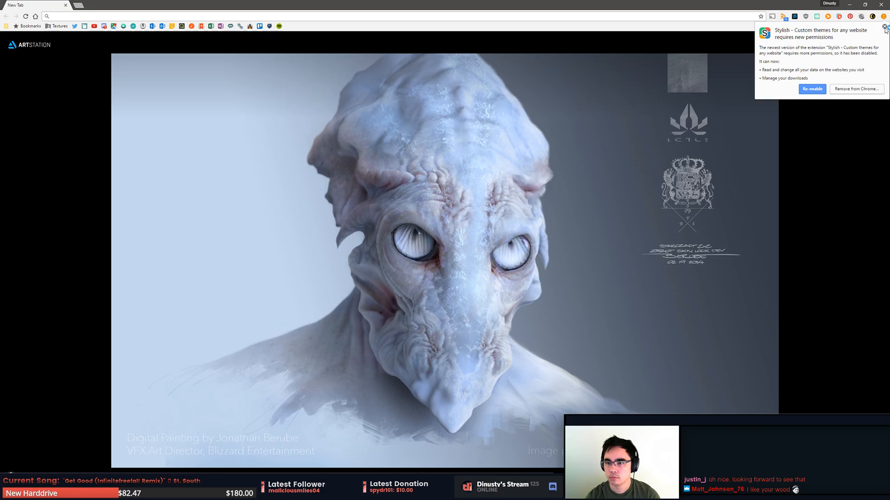
click(884, 28)
drag(578, 5, 889, 100)
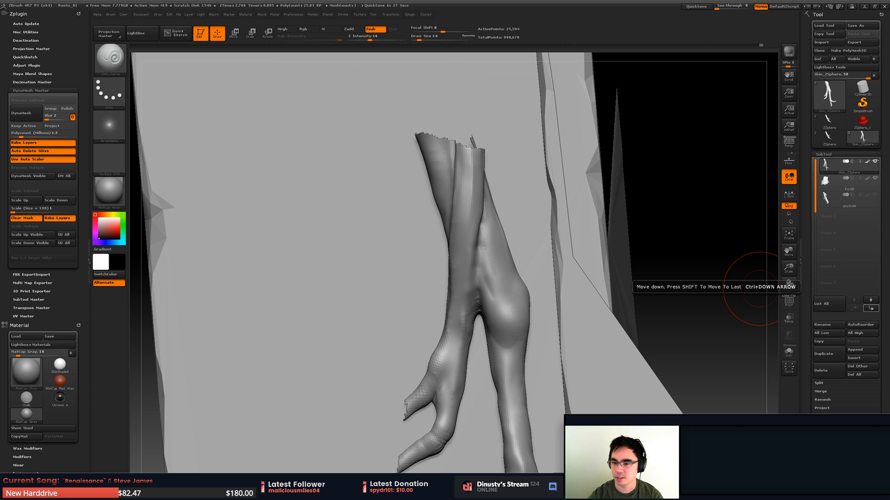
- Reshape the vertical root above the lower branch joint with the Move brush at draw size 18
alt+drag(551, 227, 569, 236)
mouse_move(491, 281)
alt+right_down()
mouse_move(484, 178)
mouse_move(463, 250)
mouse_move(440, 257)
mouse_move(496, 251)
mouse_move(456, 247)
mouse_move(491, 268)
mouse_move(503, 242)
mouse_move(490, 269)
mouse_move(511, 250)
alt+right_up()
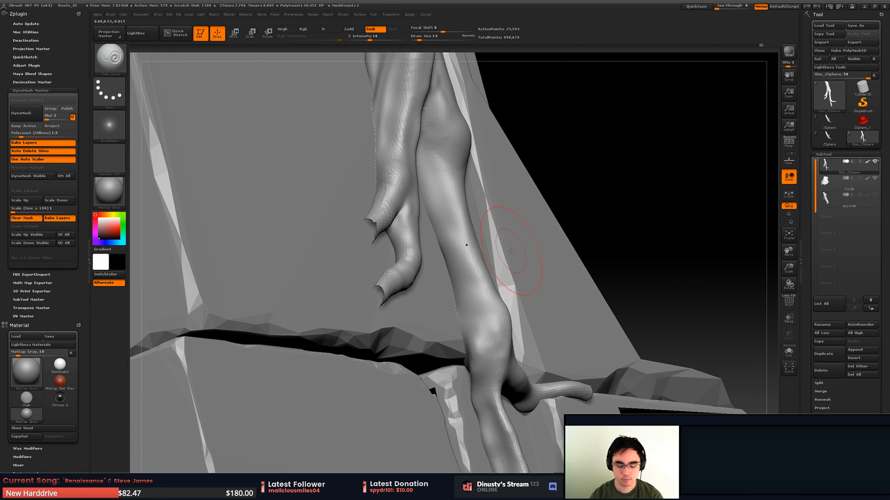
key(b)
key(m)
key(v)
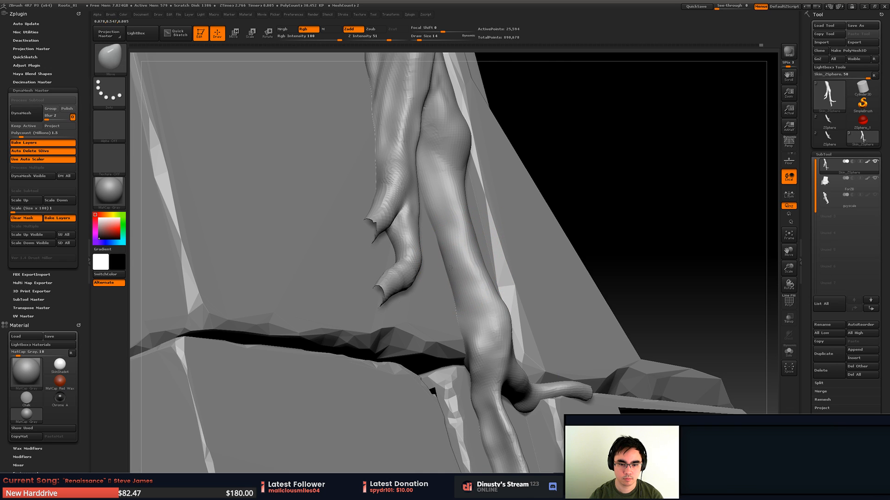
right_drag(465, 265, 482, 257)
key(space)
drag(476, 253, 481, 252)
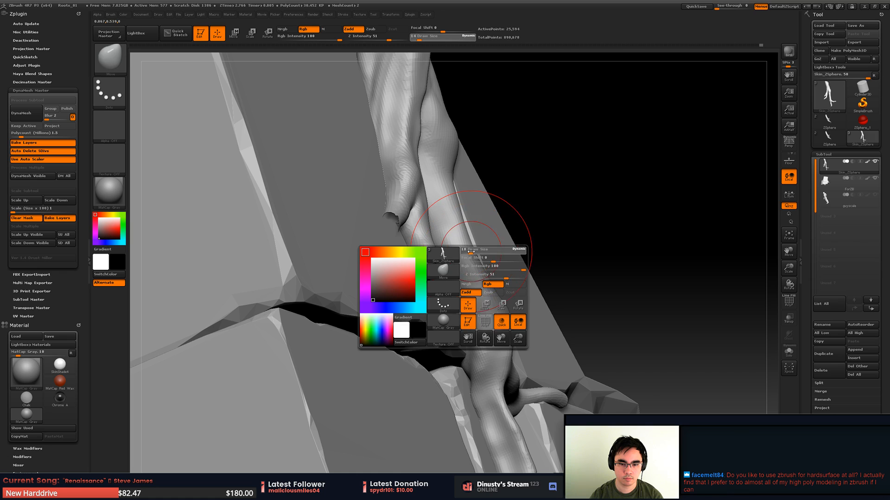
mouse_move(503, 299)
right_down()
mouse_move(453, 277)
mouse_move(462, 294)
mouse_move(461, 239)
mouse_move(468, 265)
right_up()
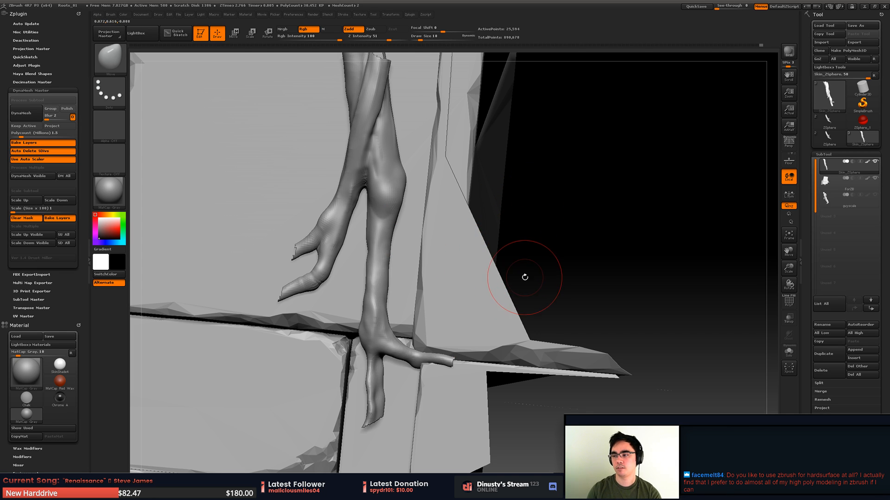
mouse_move(464, 301)
right_down()
mouse_move(458, 273)
mouse_move(472, 260)
mouse_move(478, 219)
right_up()
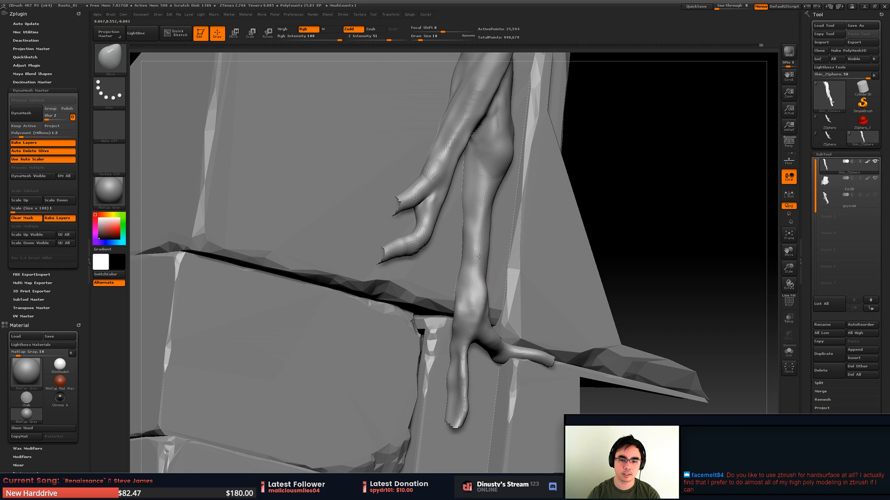
mouse_move(467, 302)
right_down()
mouse_move(473, 246)
mouse_move(471, 297)
right_up()
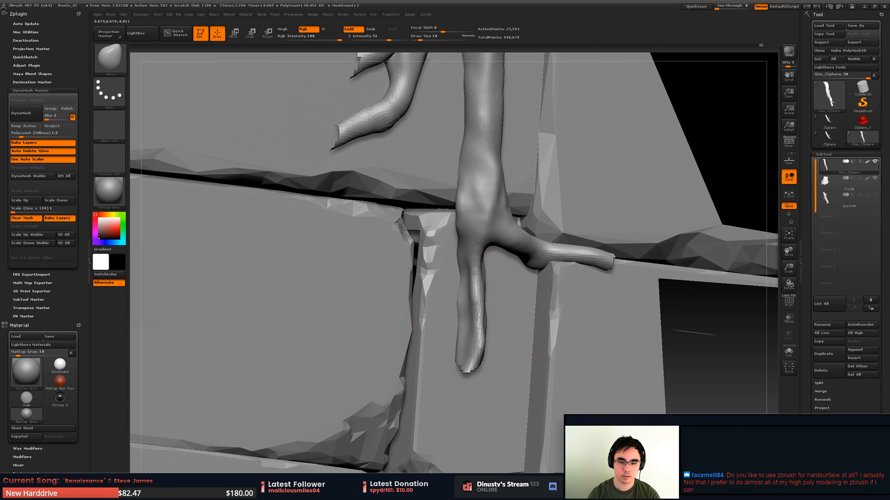
- Sculpt grain along the downward prong with the Orb_ClayTubes_Smooth brush at draw size 7, smoothing the strokes
key(b)
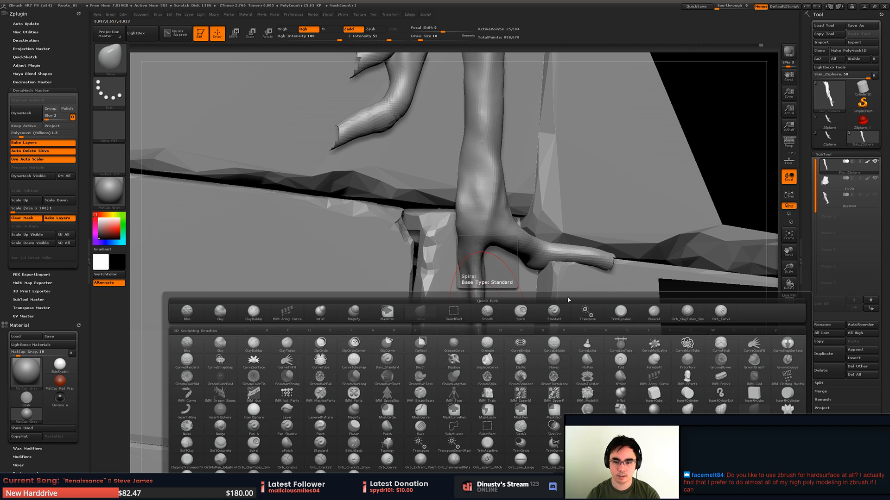
click(692, 319)
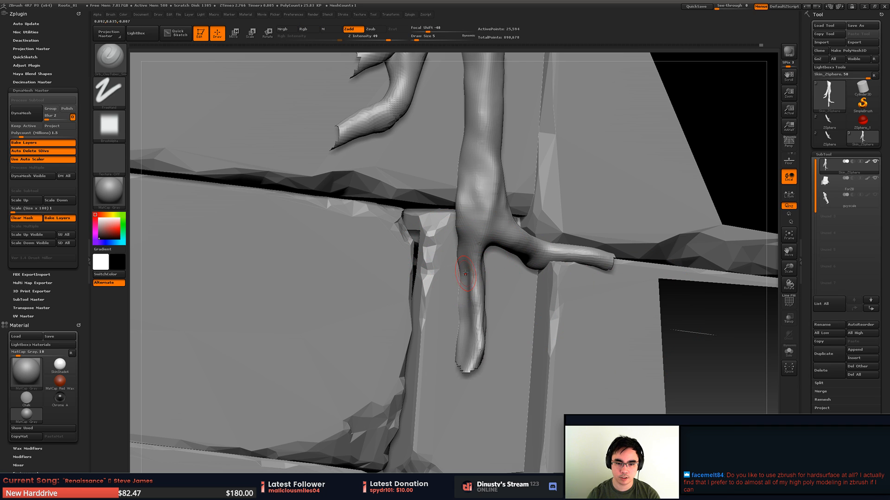
mouse_move(474, 283)
right_down()
mouse_move(464, 271)
mouse_move(468, 243)
right_up()
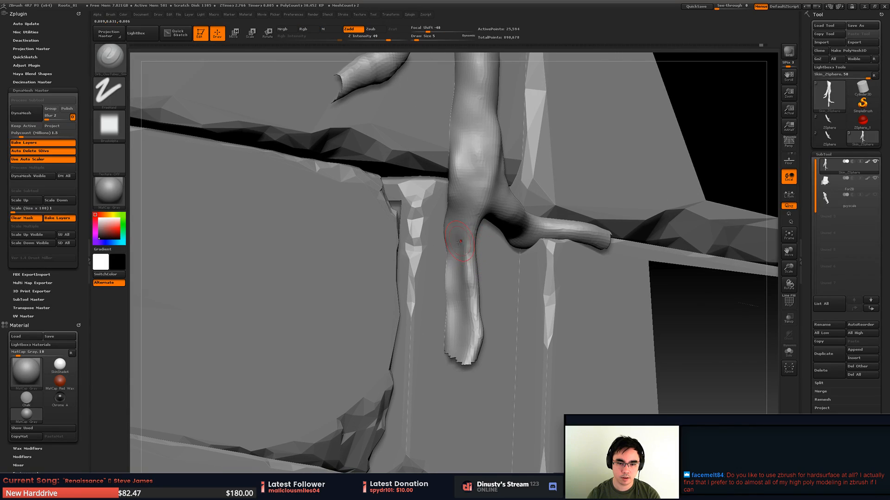
key(space)
click(462, 242)
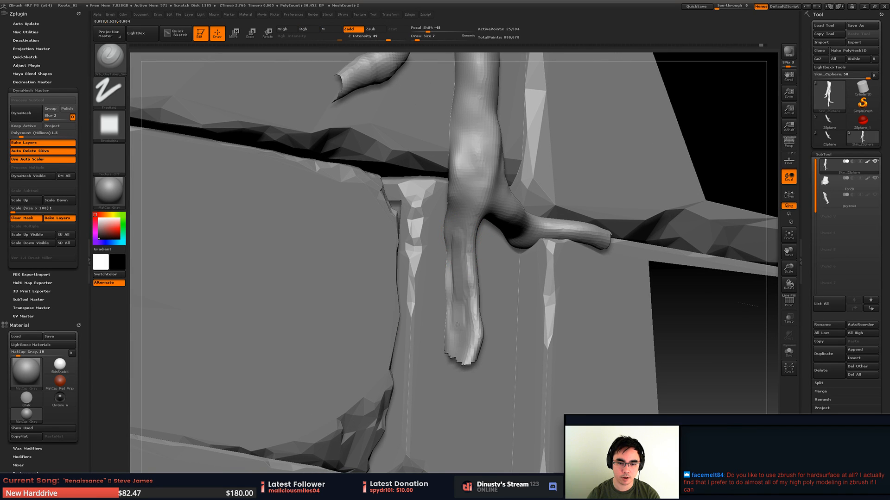
mouse_move(459, 319)
right_down()
mouse_move(463, 296)
mouse_move(490, 303)
mouse_move(486, 297)
right_up()
key(shift)
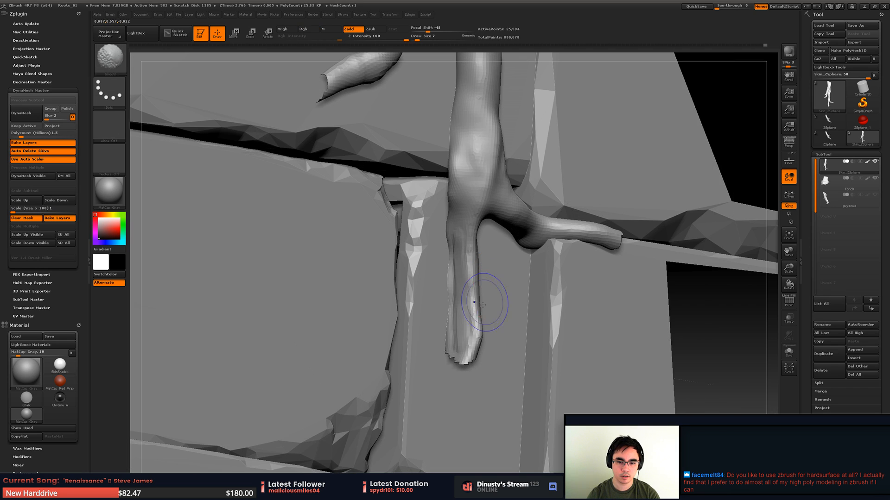
shift+drag(445, 233, 444, 253)
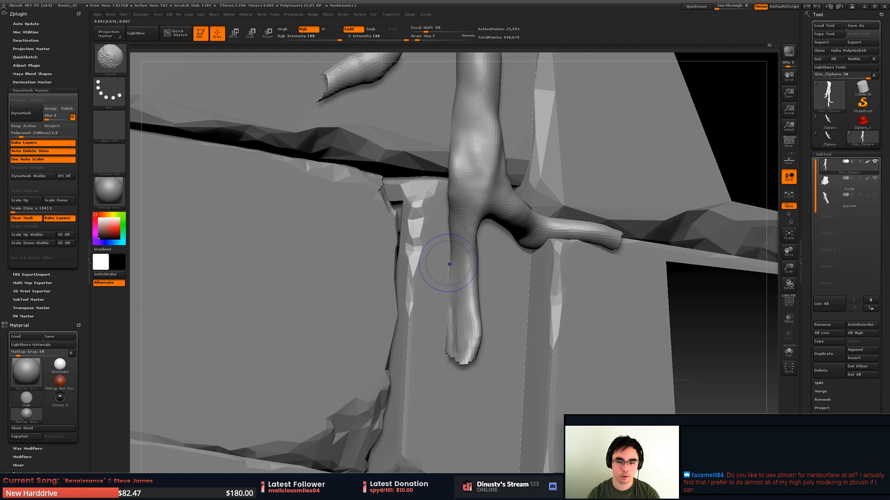
mouse_move(503, 279)
alt+right_down()
mouse_move(417, 297)
mouse_move(420, 250)
mouse_move(429, 255)
alt+right_up()
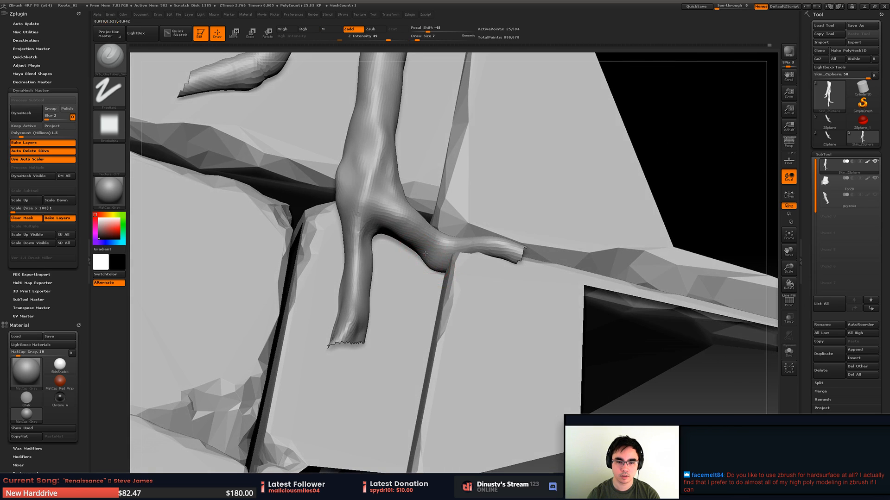
- Sculpt grain strokes along the short side prong at the lower branch joint, undoing the unwanted ones
drag(437, 257, 439, 260)
drag(440, 259, 450, 253)
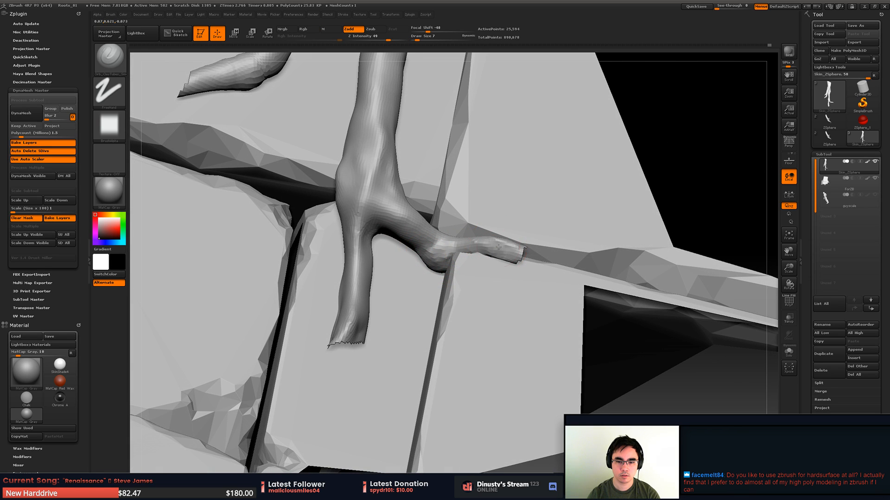
ctrl+shift+click(669, 199)
mouse_move(497, 250)
right_down()
mouse_move(505, 287)
mouse_move(492, 253)
right_up()
key(ctrl+z)
key(ctrl+z)
key(ctrl+z)
mouse_move(486, 252)
mouse_down()
mouse_move(504, 257)
mouse_move(493, 261)
mouse_up()
mouse_move(493, 261)
right_down()
mouse_move(486, 294)
mouse_move(504, 249)
right_up()
key(ctrl+z)
key(ctrl+z)
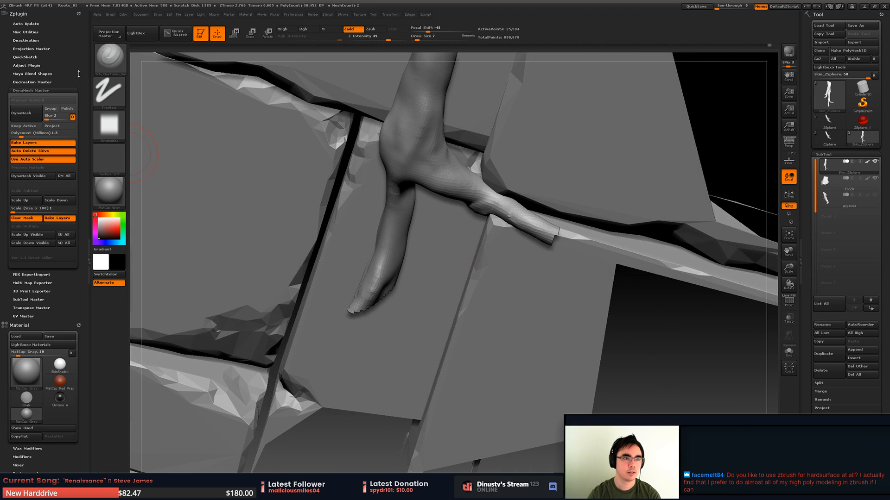
- Dock the brush settings beside the canvas and enable BackfaceMask under Auto Masking for the Orb_ClayTubes_Smooth brush
click(111, 15)
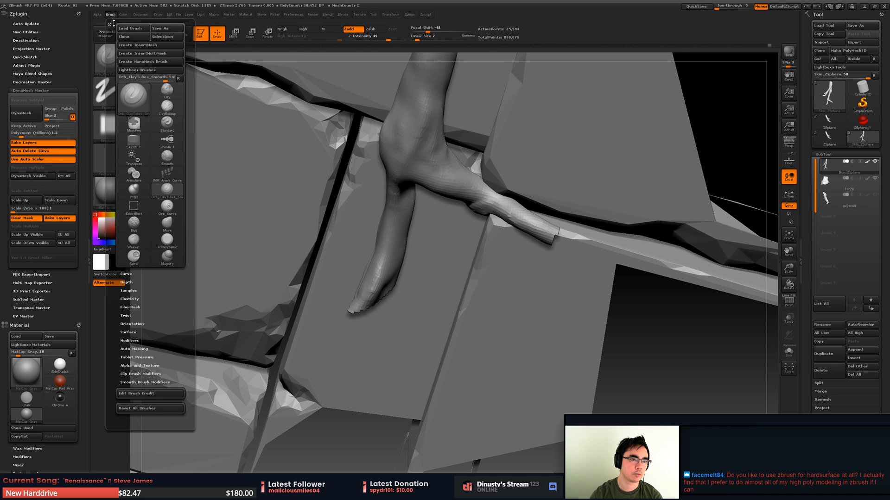
click(113, 15)
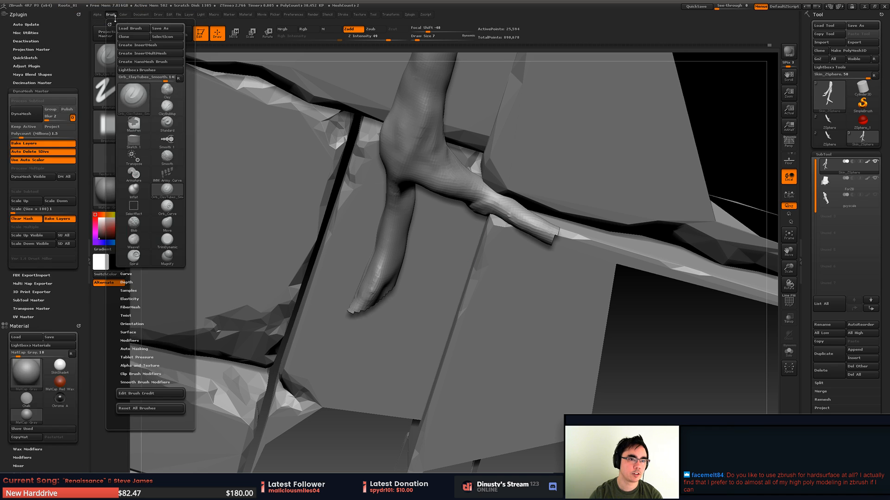
drag(109, 24, 35, 26)
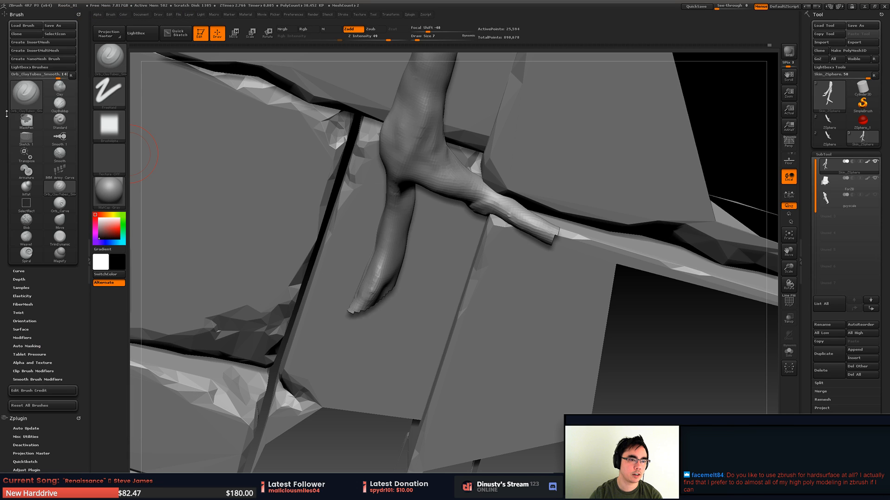
drag(4, 180, 4, 70)
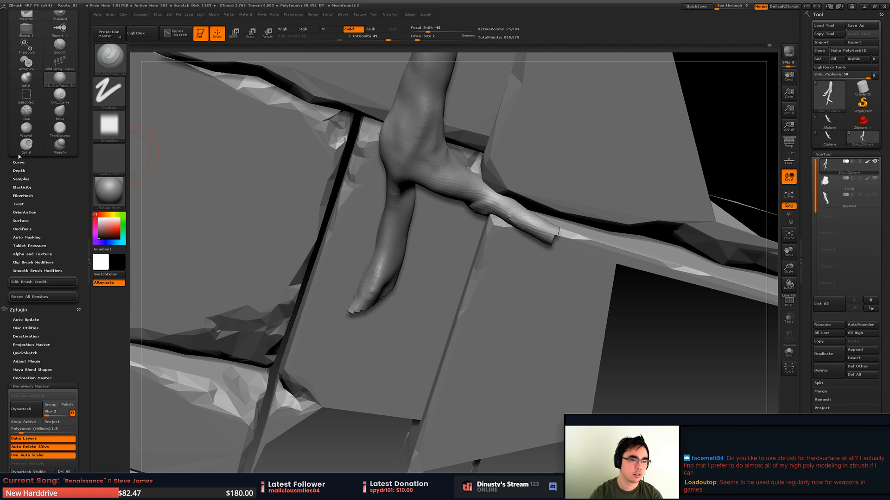
click(27, 238)
scroll(42, 245, down, 1)
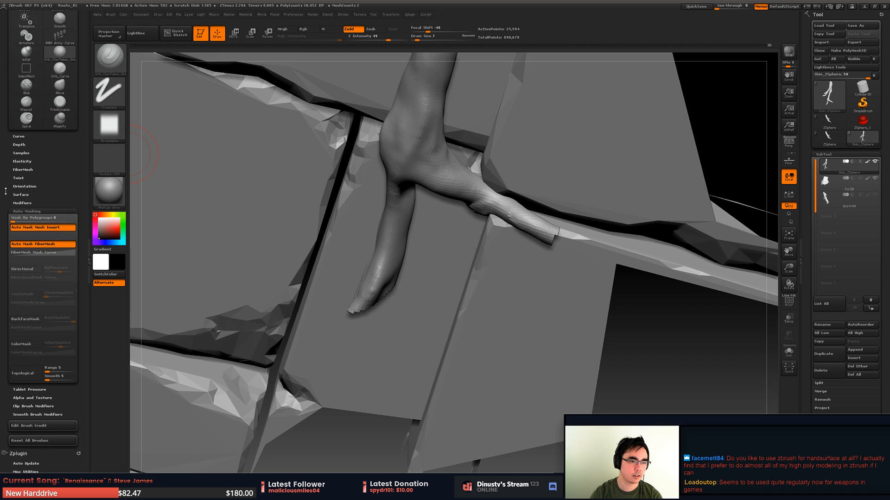
click(25, 314)
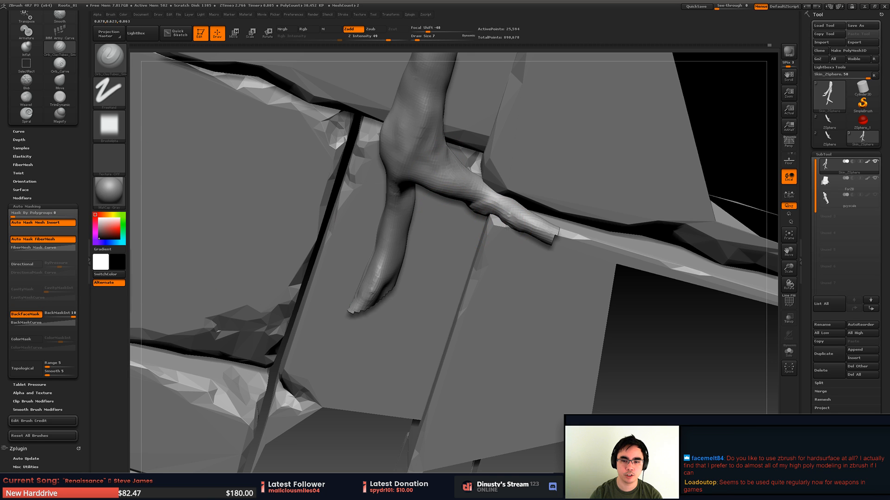
- Sculpt and smooth grain along the short side prong at the lower branch joint with backface masking on
drag(518, 223, 533, 232)
mouse_move(575, 366)
mouse_down()
mouse_move(635, 342)
mouse_move(603, 341)
mouse_up()
drag(519, 233, 519, 226)
right_drag(530, 213, 540, 199)
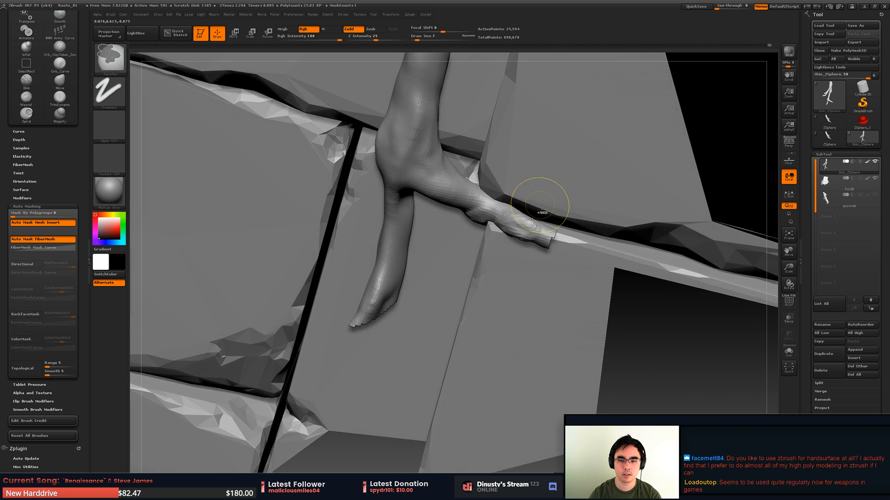
shift+drag(515, 221, 531, 229)
mouse_move(531, 228)
right_down()
mouse_move(523, 231)
mouse_move(616, 198)
right_up()
- Unhide the rest of the skinned root mesh around the lower branch joint
key(ctrl+shift)
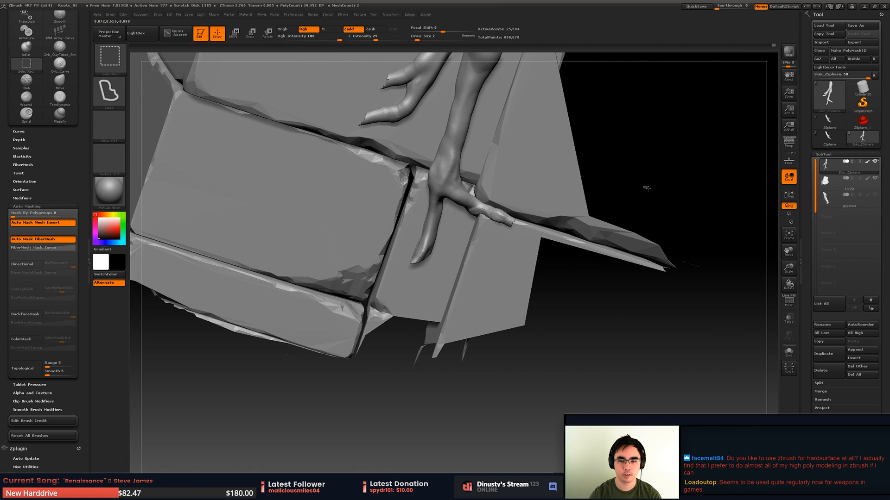
ctrl+shift+click(644, 189)
right_drag(492, 214, 524, 206)
mouse_move(523, 206)
ctrl+right_down()
mouse_move(532, 225)
mouse_move(505, 217)
mouse_move(494, 231)
mouse_move(532, 231)
mouse_move(537, 218)
ctrl+right_up()
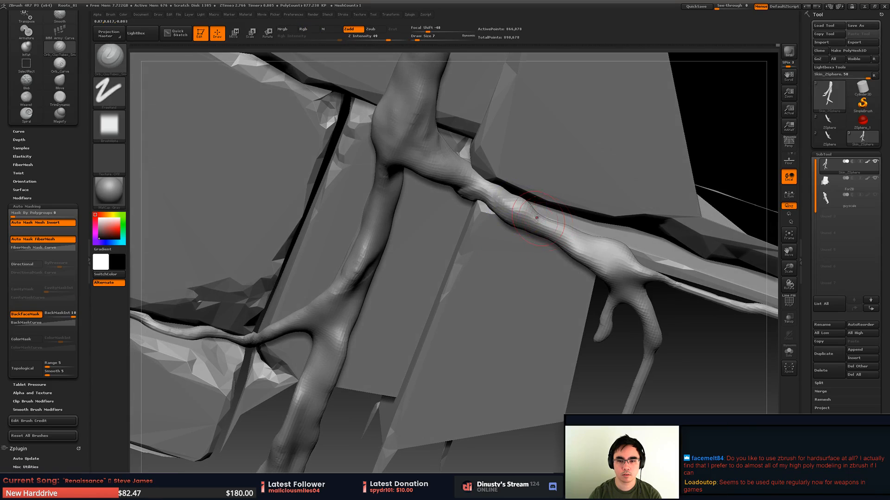
- Inflate the side root running outward from the lower branch joint with the Inflat brush at draw size 16
key(b)
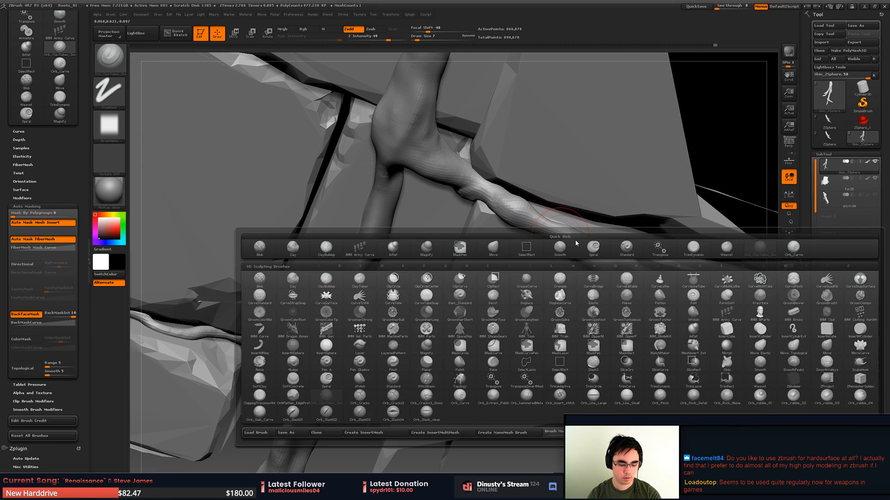
key(i)
key(n)
key(space)
mouse_move(569, 229)
mouse_down()
mouse_move(537, 225)
mouse_move(545, 222)
mouse_up()
key(space)
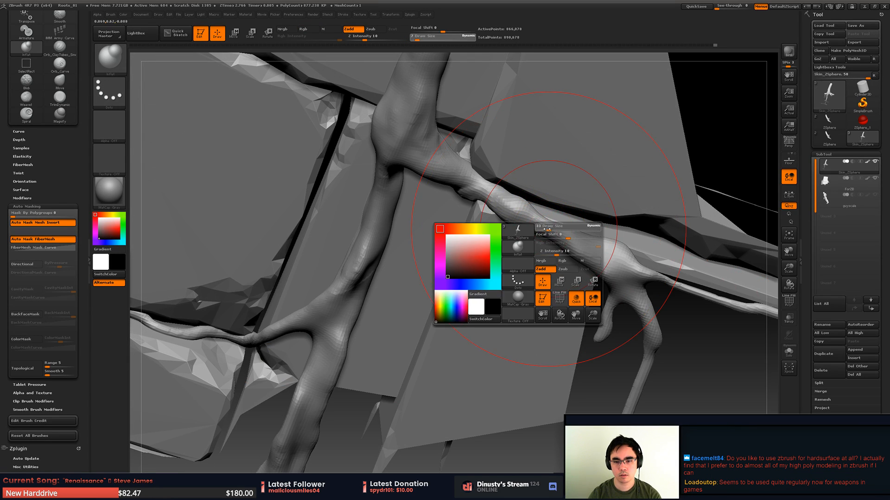
mouse_move(543, 221)
right_down()
mouse_move(535, 241)
mouse_move(546, 262)
right_up()
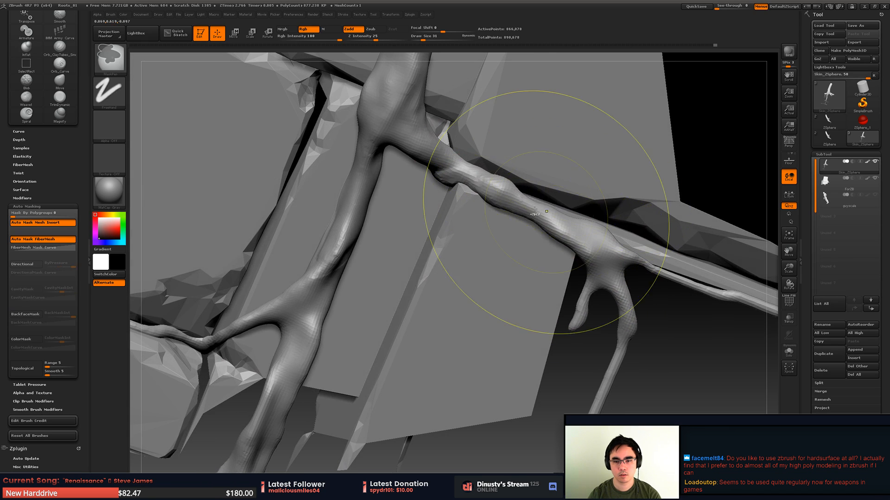
key(space)
drag(536, 207, 529, 207)
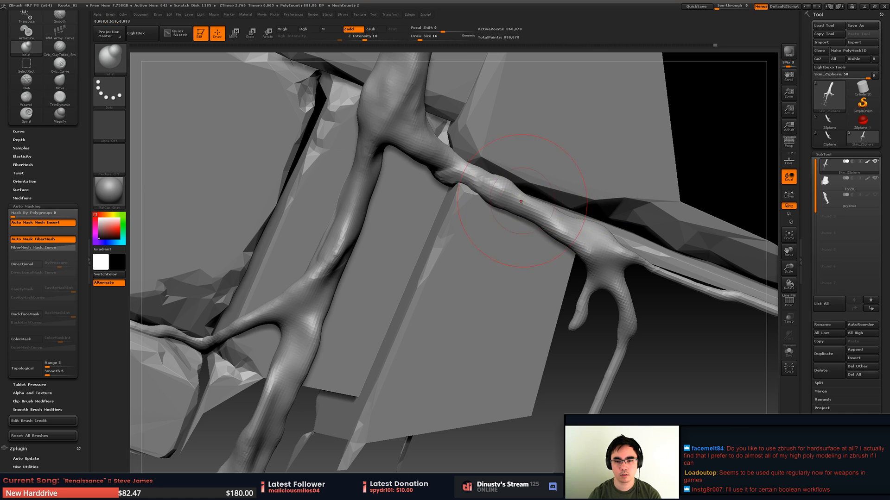
mouse_move(544, 207)
right_down()
mouse_move(524, 201)
mouse_move(550, 208)
mouse_move(487, 284)
mouse_move(505, 268)
mouse_move(504, 249)
mouse_move(434, 278)
right_up()
right_drag(434, 278, 424, 268)
mouse_move(414, 277)
mouse_down()
mouse_move(382, 262)
mouse_move(405, 280)
mouse_up()
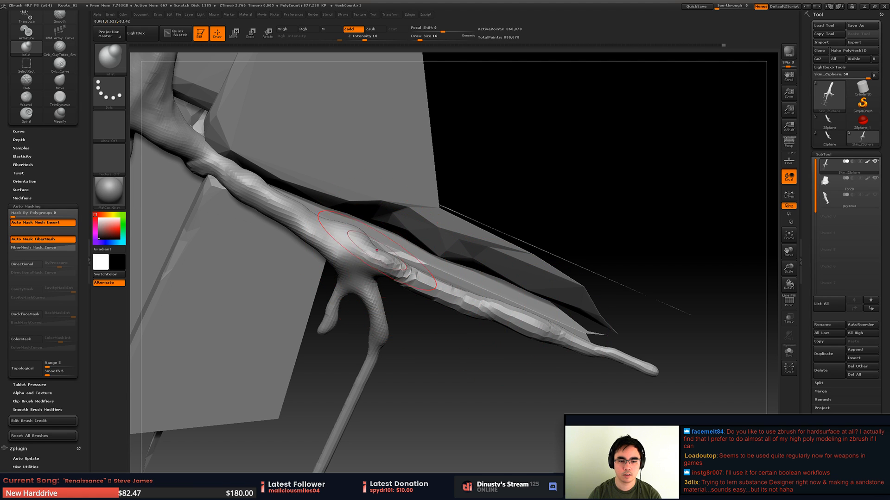
- Inflate the outer length of the side root at Z Intensity 77, undoing unwanted strokes and smoothing the lumpy surface
mouse_move(345, 301)
right_down()
mouse_move(344, 284)
mouse_move(342, 304)
right_up()
key(space)
click(409, 271)
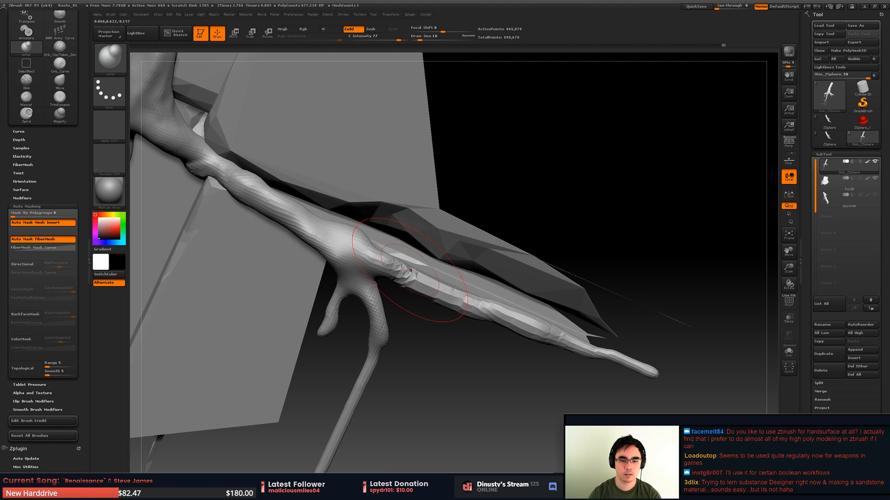
shift+drag(409, 271, 421, 288)
shift+drag(498, 318, 493, 320)
key(ctrl+z)
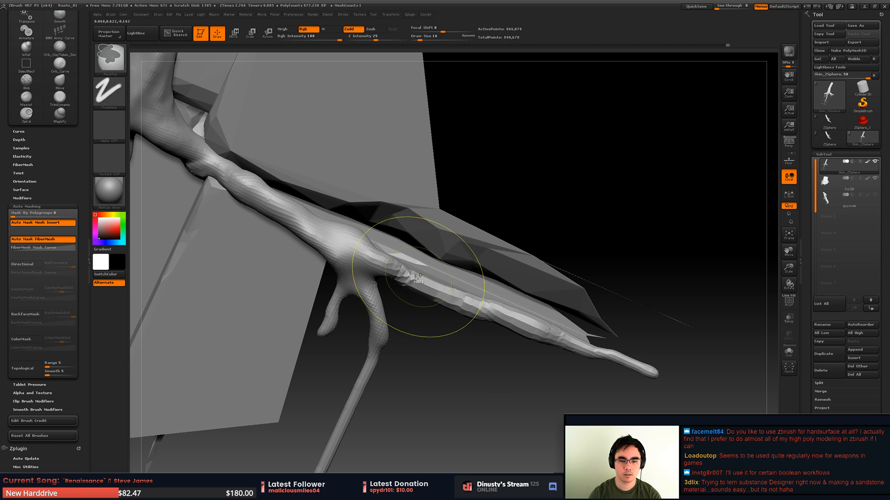
right_drag(526, 258, 531, 330)
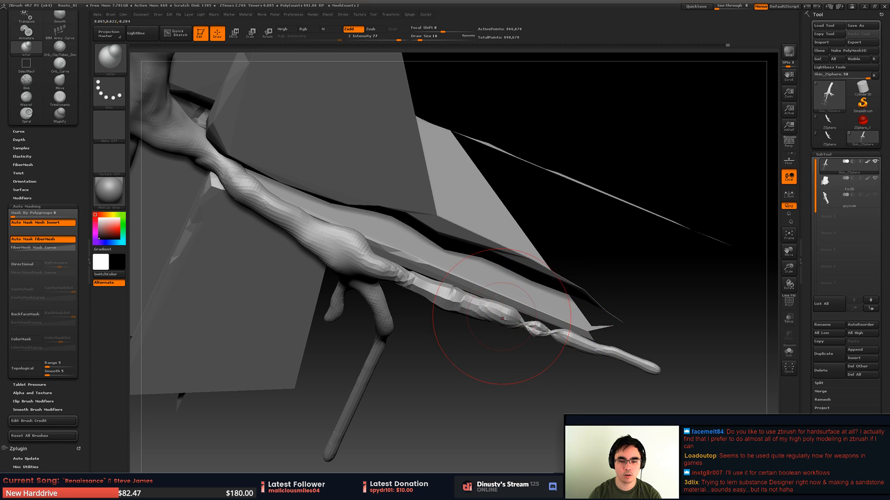
key(ctrl+z)
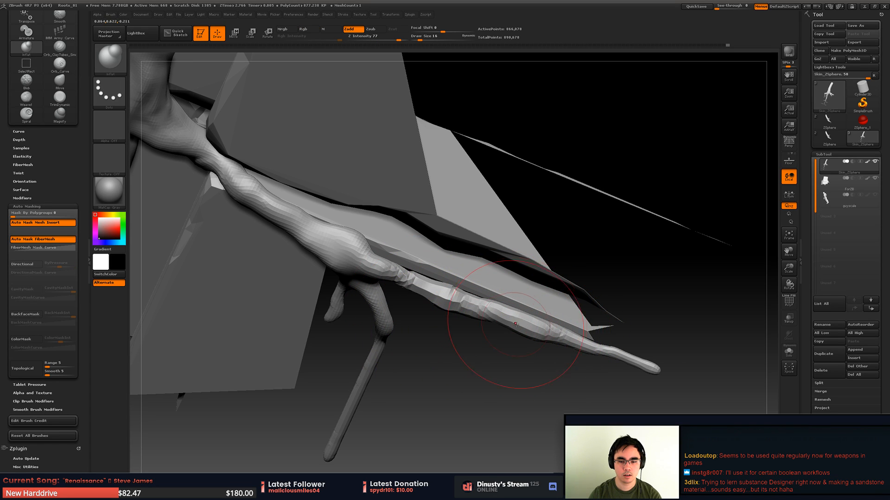
key(shift)
shift+drag(501, 311, 468, 299)
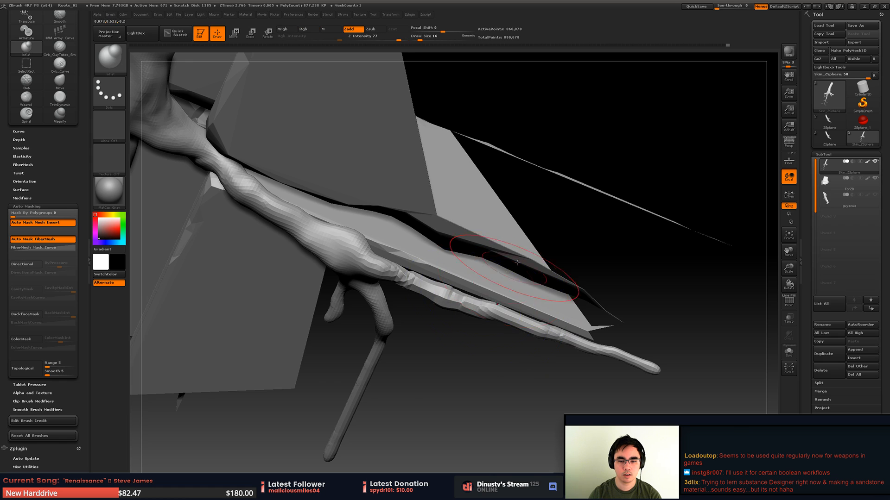
- Undo the strong inflate stroke and thicken the thin root along the horizontal block crack at Z Intensity 14
drag(537, 225, 449, 241)
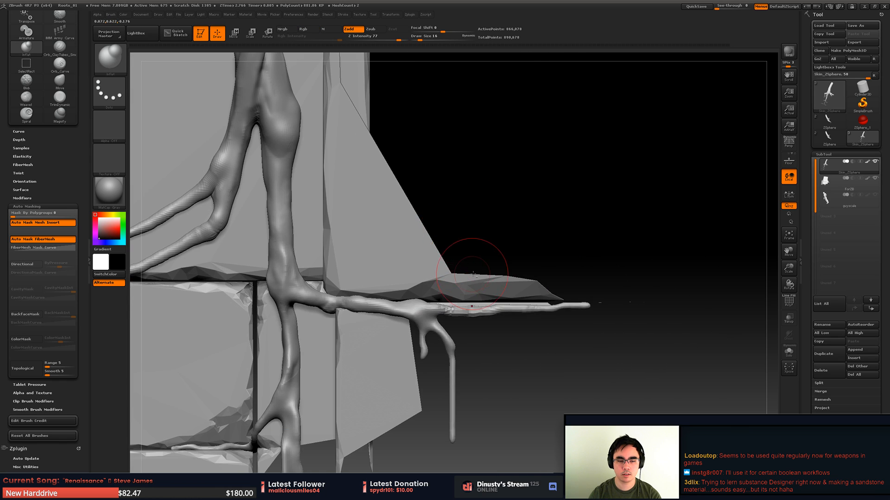
mouse_move(472, 275)
alt+mouse_down()
mouse_move(510, 219)
mouse_move(468, 214)
mouse_move(436, 252)
mouse_move(524, 234)
mouse_move(475, 286)
alt+mouse_up()
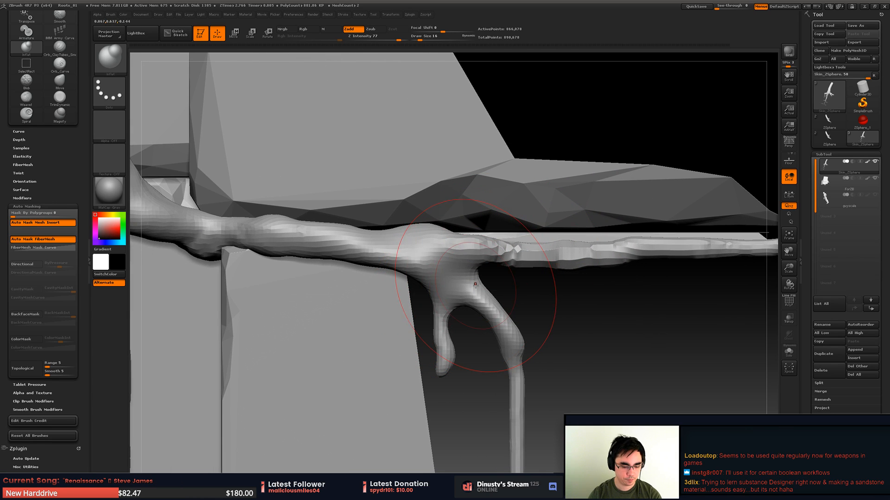
mouse_move(586, 283)
alt+mouse_down()
mouse_move(604, 259)
mouse_move(580, 276)
mouse_move(556, 204)
alt+mouse_up()
drag(602, 223, 496, 166)
mouse_move(474, 211)
alt+mouse_down()
mouse_move(550, 194)
mouse_move(537, 241)
alt+mouse_up()
mouse_move(459, 232)
shift+mouse_down()
mouse_move(451, 220)
mouse_move(457, 245)
mouse_move(519, 197)
shift+mouse_up()
drag(520, 198, 521, 217)
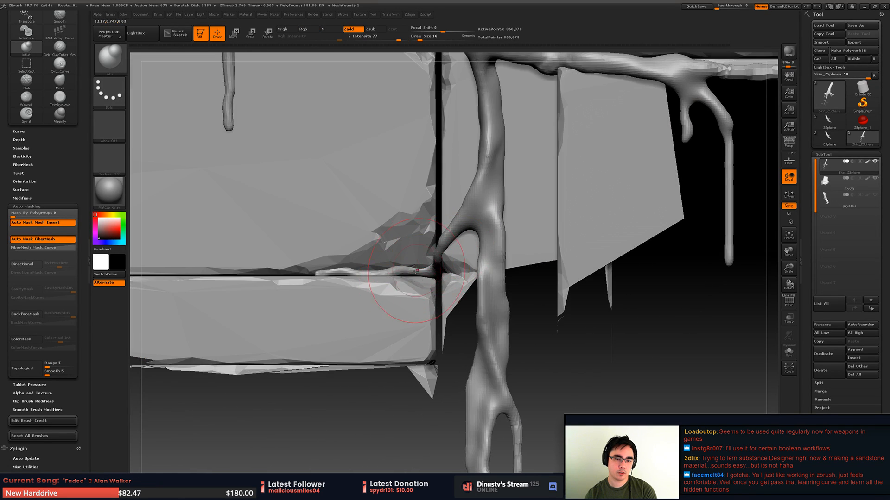
mouse_move(417, 271)
mouse_down()
mouse_move(423, 277)
mouse_move(418, 269)
mouse_up()
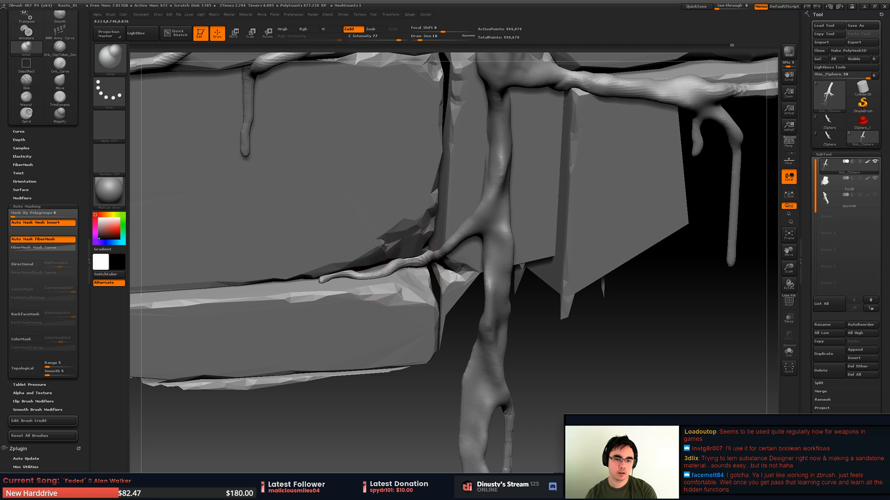
key(ctrl+z)
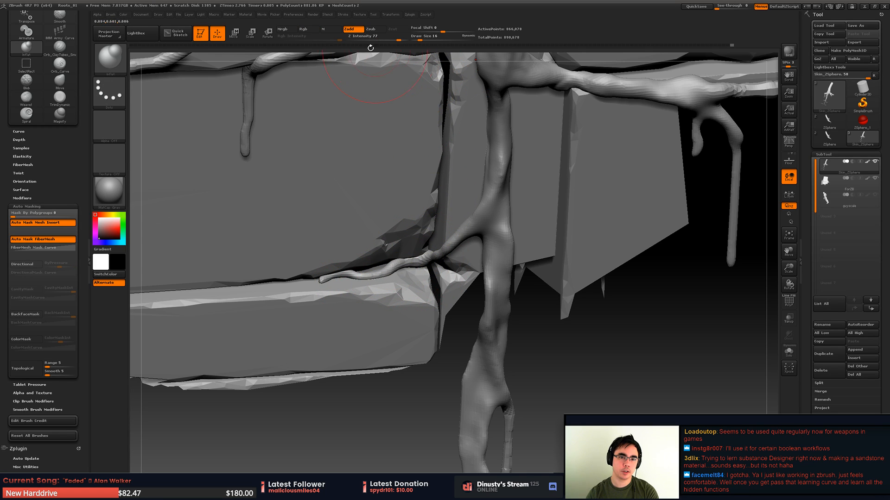
drag(397, 41, 381, 42)
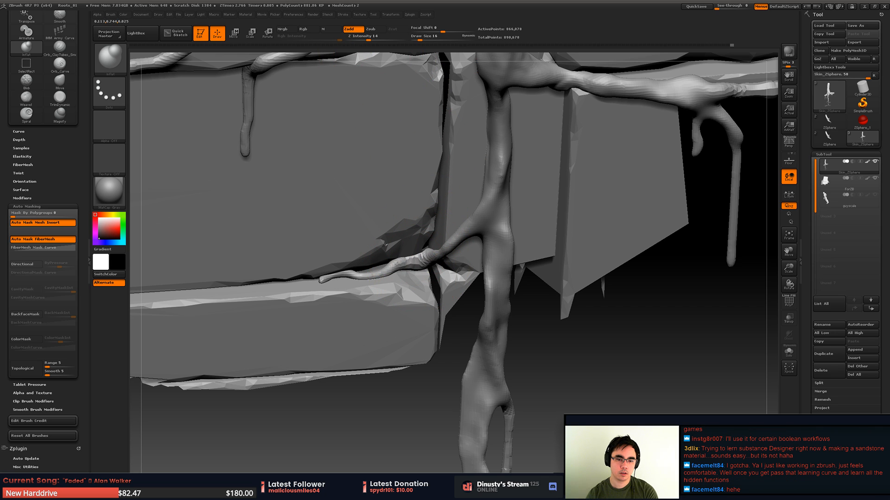
drag(381, 267, 336, 278)
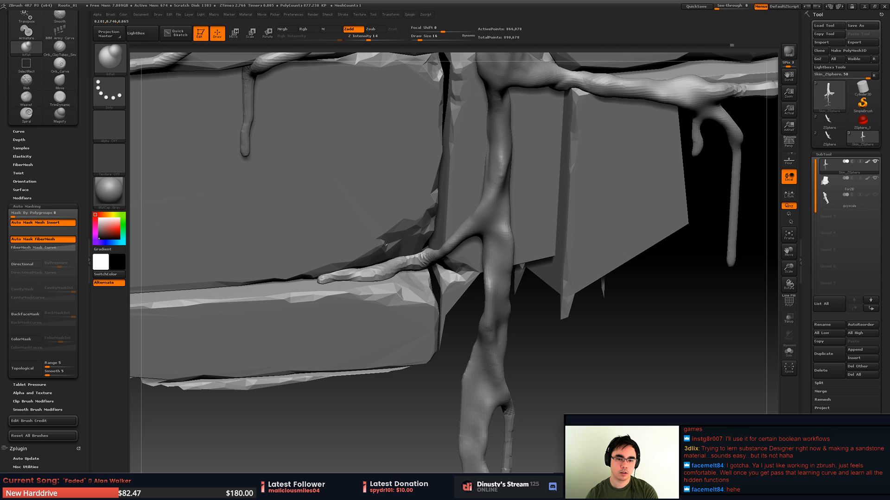
- Reshape the trunk at the lower branch joint and the stretch just below it with the Move brush
right_drag(488, 163, 471, 200)
drag(471, 200, 467, 151)
right_drag(467, 151, 498, 139)
mouse_move(480, 155)
mouse_down()
mouse_move(481, 137)
mouse_move(494, 129)
mouse_up()
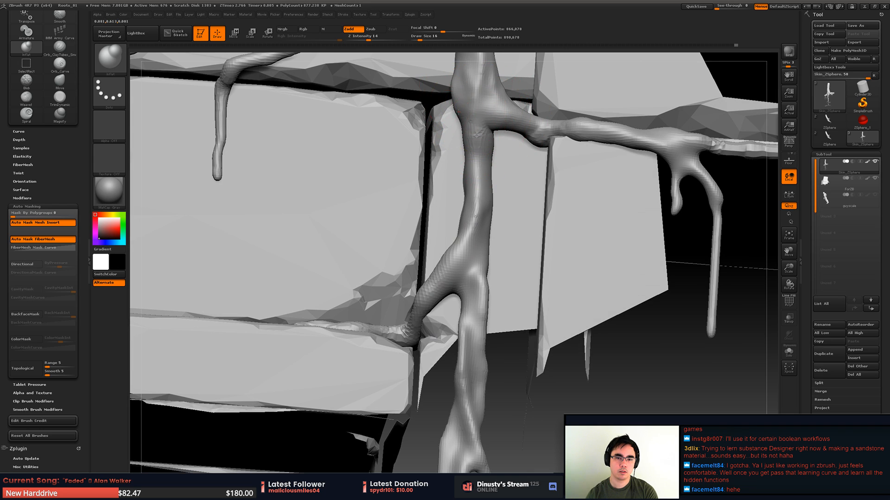
mouse_move(511, 110)
right_down()
mouse_move(459, 189)
mouse_move(470, 180)
mouse_move(460, 236)
mouse_move(455, 218)
right_up()
key(b)
key(m)
key(v)
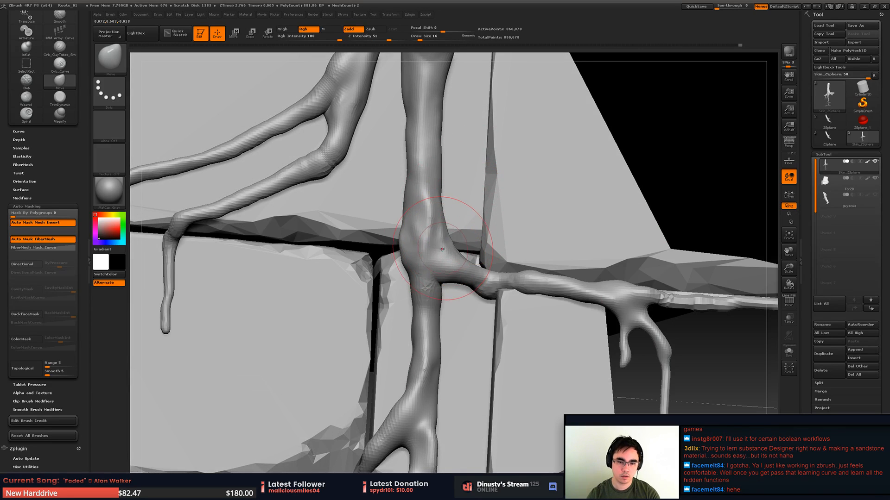
mouse_move(439, 252)
mouse_down()
mouse_move(444, 236)
mouse_move(433, 262)
mouse_move(407, 272)
mouse_move(409, 283)
mouse_up()
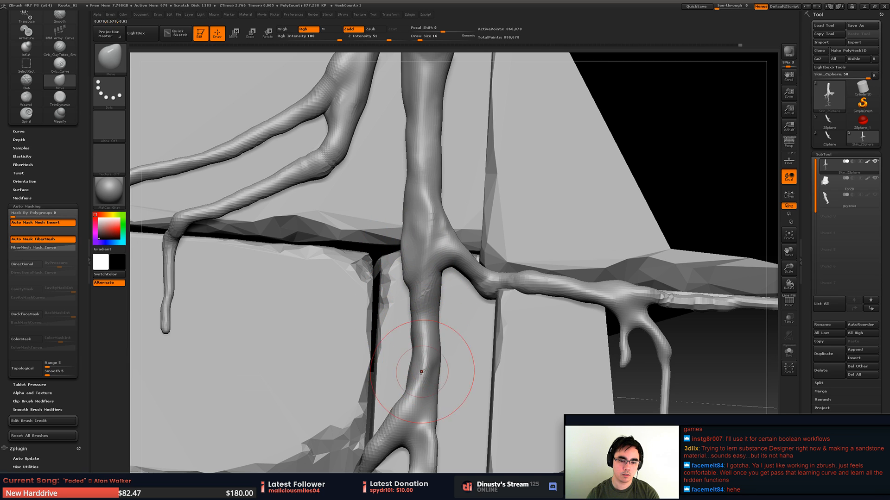
alt+right_drag(443, 371, 450, 311)
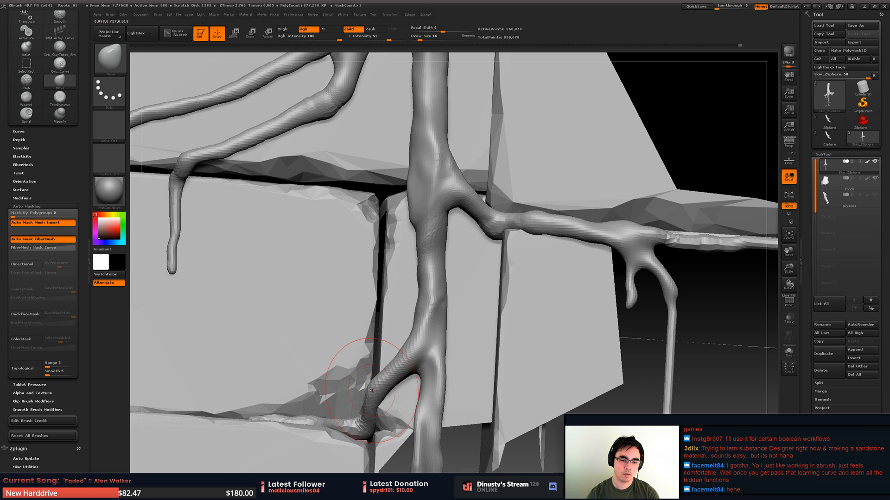
- Inflate the small curved branch that forks off the trunk toward the block crack with the Inflat brush
key(b)
key(i)
key(n)
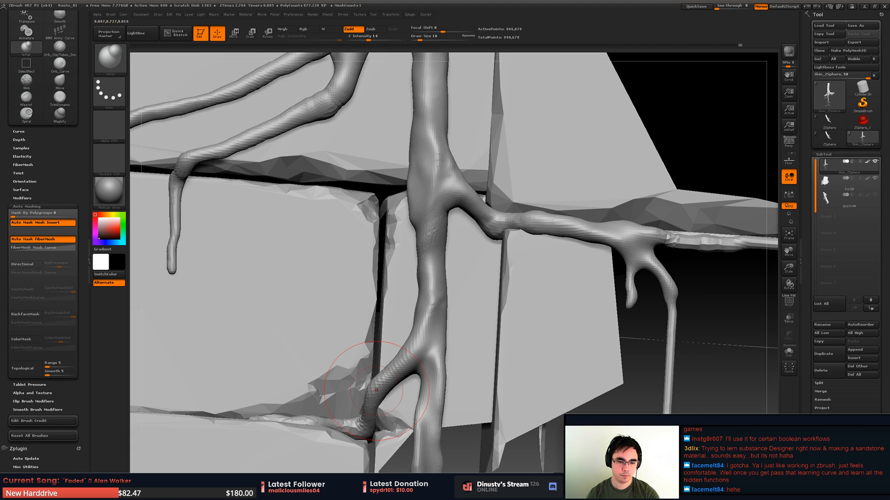
alt+right_drag(370, 405, 397, 363)
right_drag(396, 362, 464, 309)
alt+click(419, 377)
right_drag(441, 314, 422, 204)
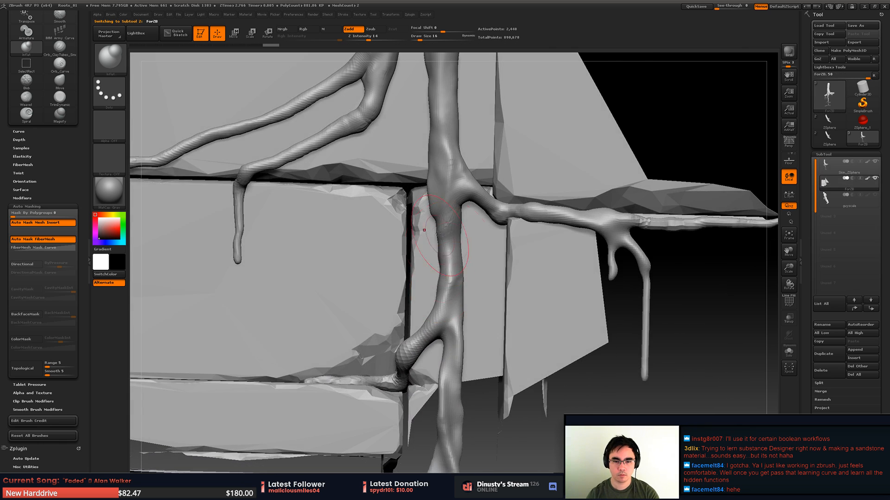
- Make the Skin_ZSphere root subtool active again for work on the looped lower trunk
key(shift)
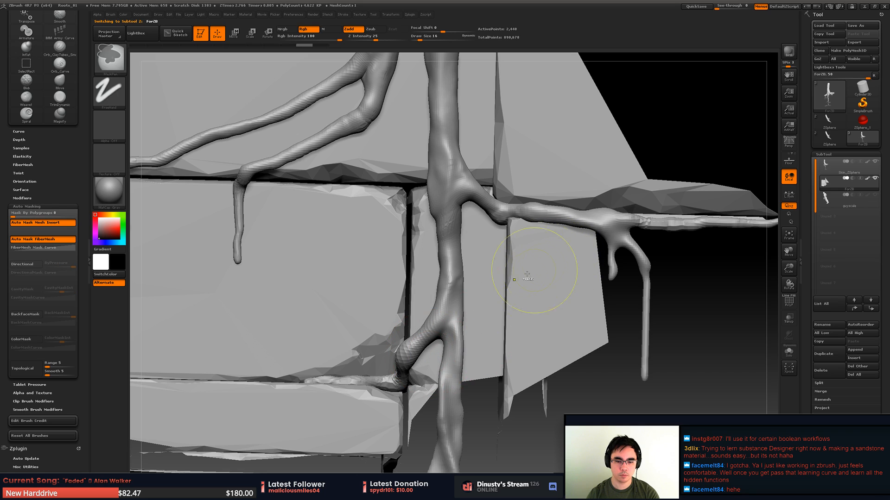
alt+click(455, 239)
right_drag(434, 340, 384, 256)
shift+drag(388, 259, 403, 292)
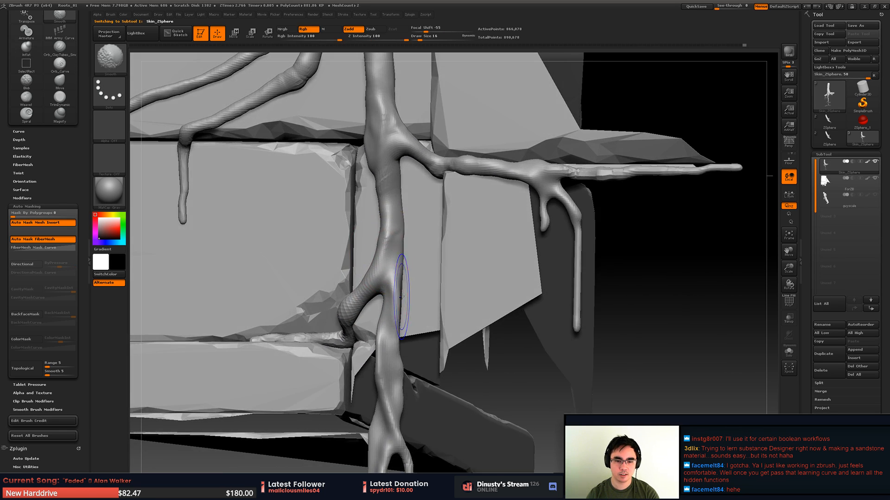
mouse_move(403, 293)
right_down()
mouse_move(423, 278)
mouse_move(444, 184)
mouse_move(399, 230)
mouse_move(408, 298)
mouse_move(436, 276)
mouse_move(465, 340)
right_up()
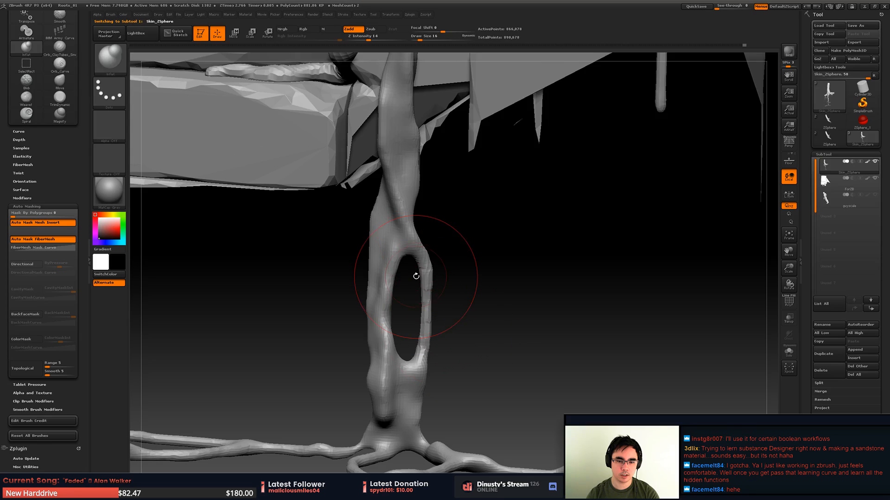
- Thicken the thin side of the looped lower trunk with the Inflat brush at Z Intensity 14
mouse_move(430, 321)
shift+mouse_down()
mouse_move(453, 318)
mouse_move(414, 245)
shift+mouse_up()
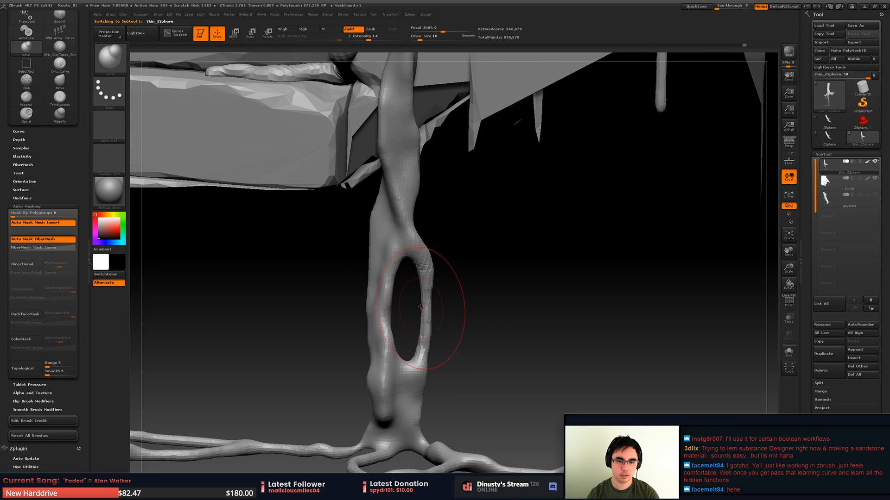
shift+drag(420, 307, 427, 273)
mouse_move(457, 264)
ctrl+right_down()
mouse_move(252, 56)
mouse_move(378, 323)
mouse_move(412, 302)
mouse_move(413, 266)
mouse_move(411, 278)
mouse_move(488, 246)
ctrl+right_up()
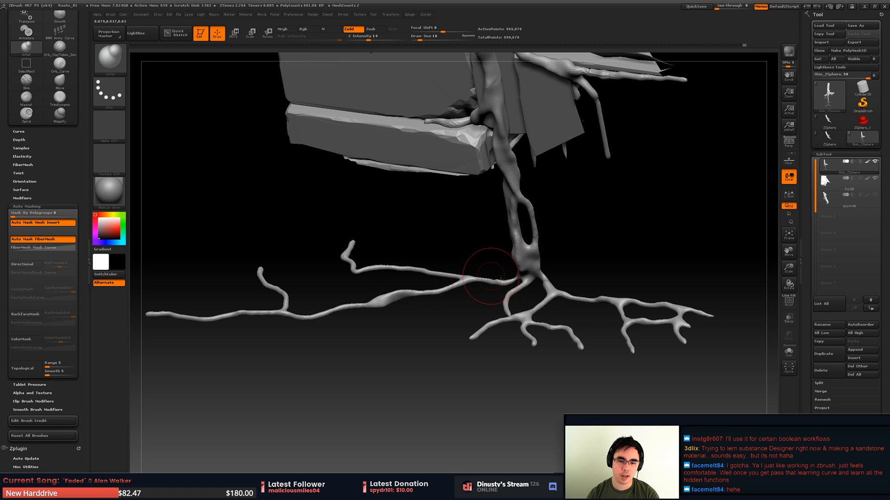
ctrl+right_drag(501, 281, 508, 332)
alt+right_drag(479, 260, 431, 203)
alt+right_drag(451, 256, 477, 308)
right_drag(491, 278, 513, 271)
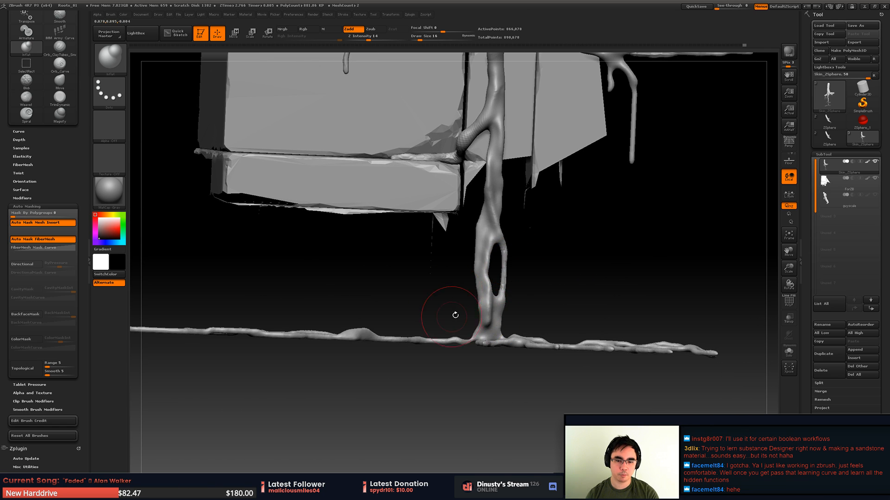
right_drag(455, 315, 487, 313)
right_drag(487, 313, 496, 271)
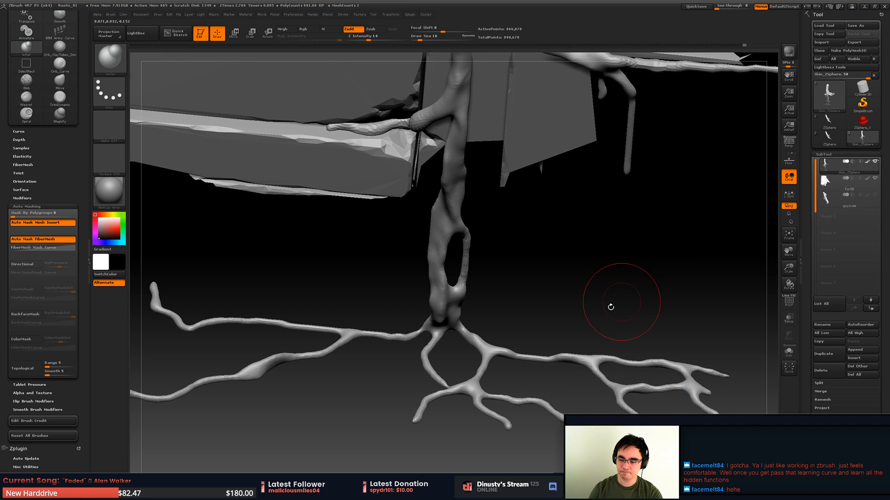
- Reshape the upper horizontal branch around its fork with the Move brush at Draw Size 9
drag(602, 289, 510, 305)
shift+drag(442, 212, 446, 232)
mouse_move(491, 291)
alt+mouse_down()
mouse_move(484, 262)
mouse_move(450, 210)
alt+mouse_up()
mouse_move(371, 227)
mouse_down()
mouse_move(468, 241)
mouse_move(482, 227)
mouse_move(535, 292)
mouse_move(521, 278)
mouse_move(410, 279)
mouse_up()
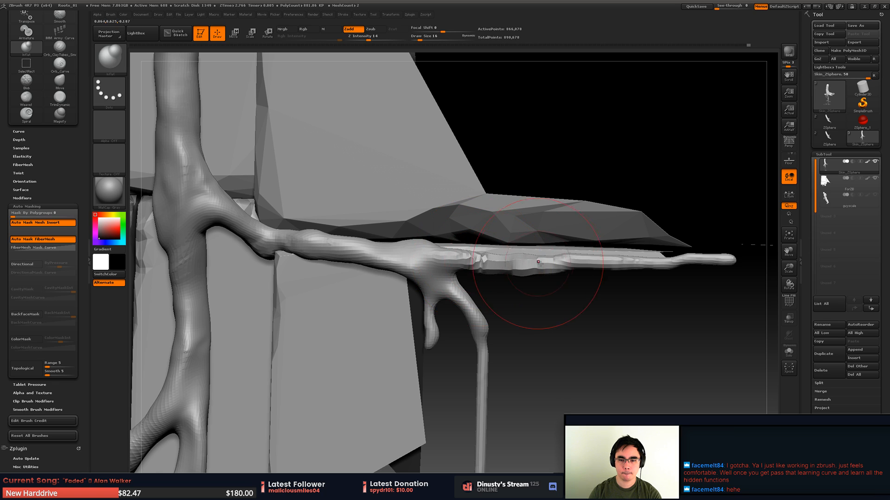
drag(537, 320, 501, 277)
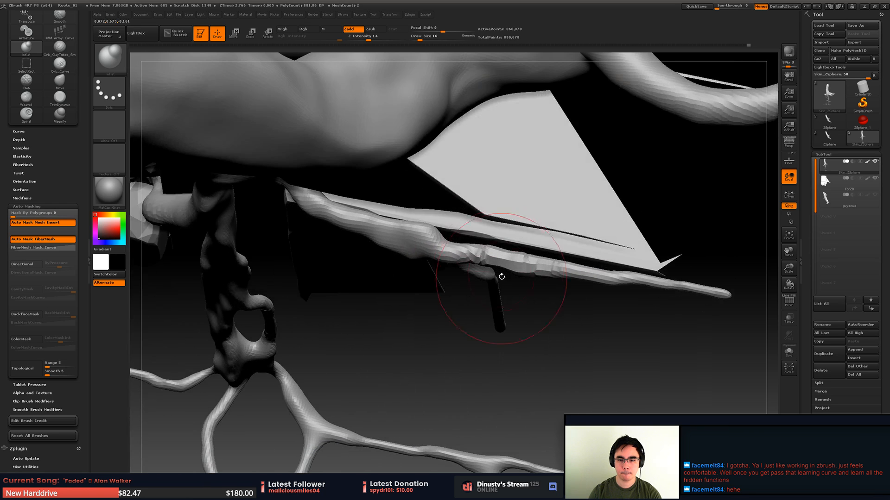
key(b)
key(m)
key(v)
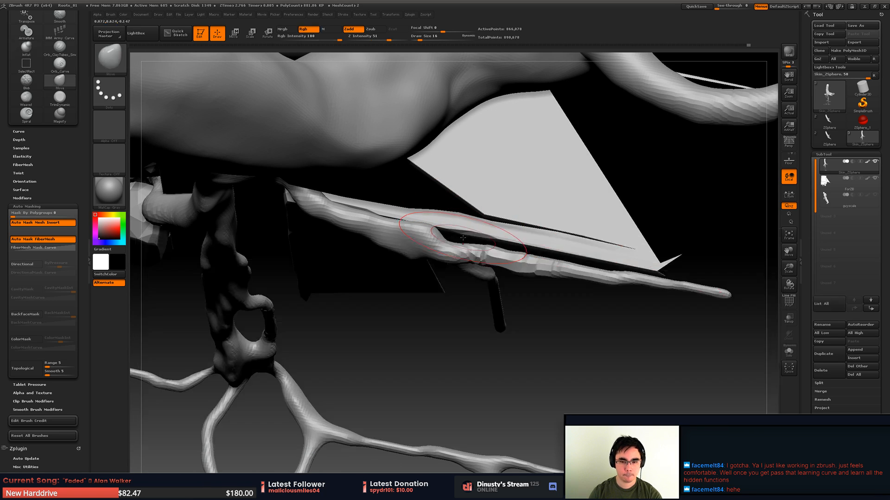
key(space)
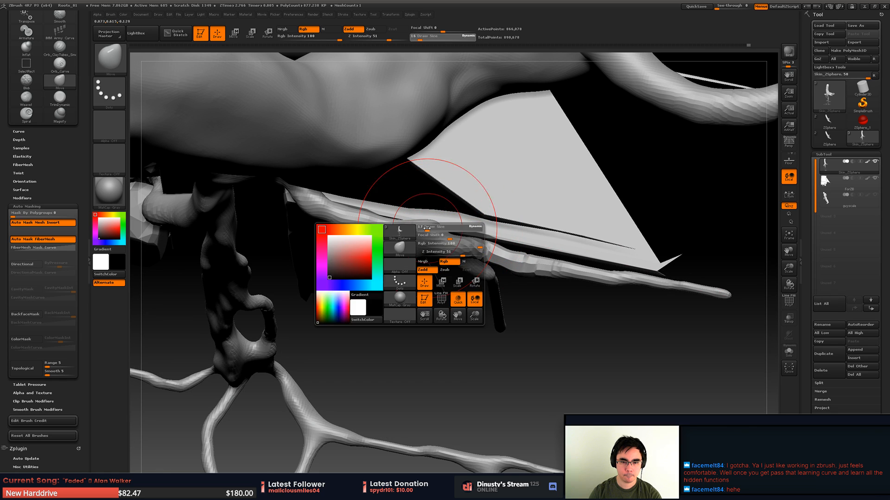
drag(426, 225, 424, 228)
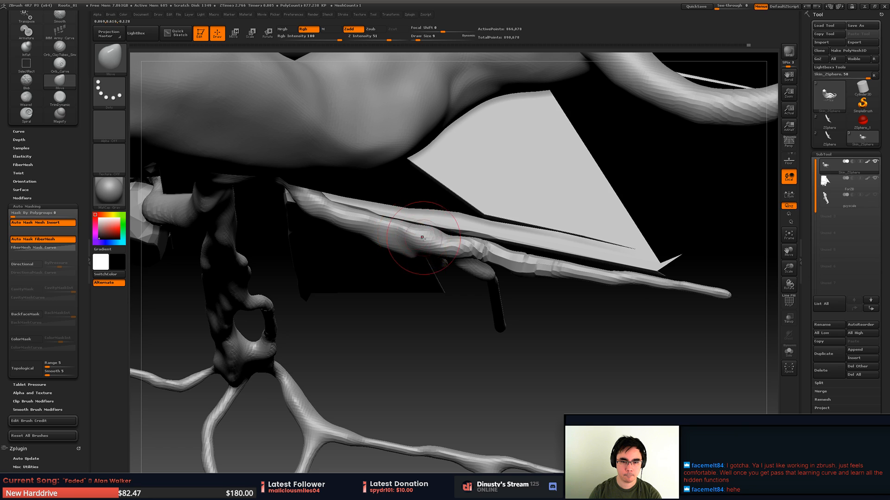
right_drag(422, 238, 425, 242)
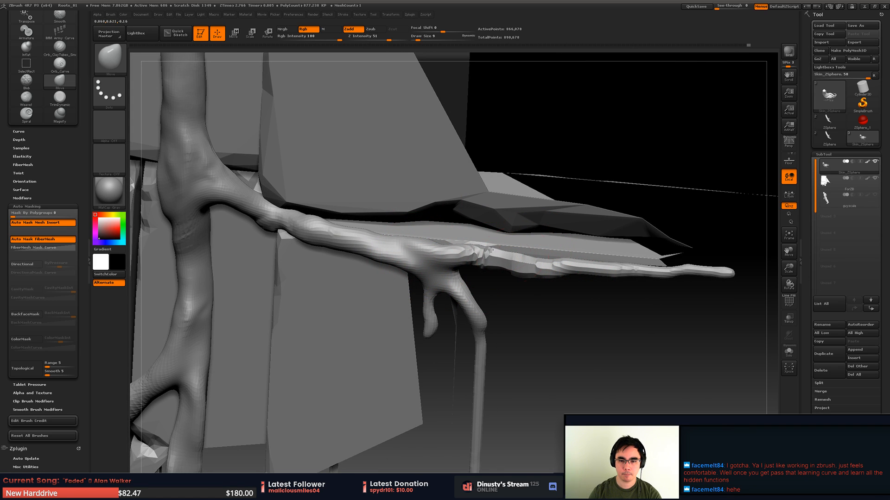
drag(610, 270, 637, 268)
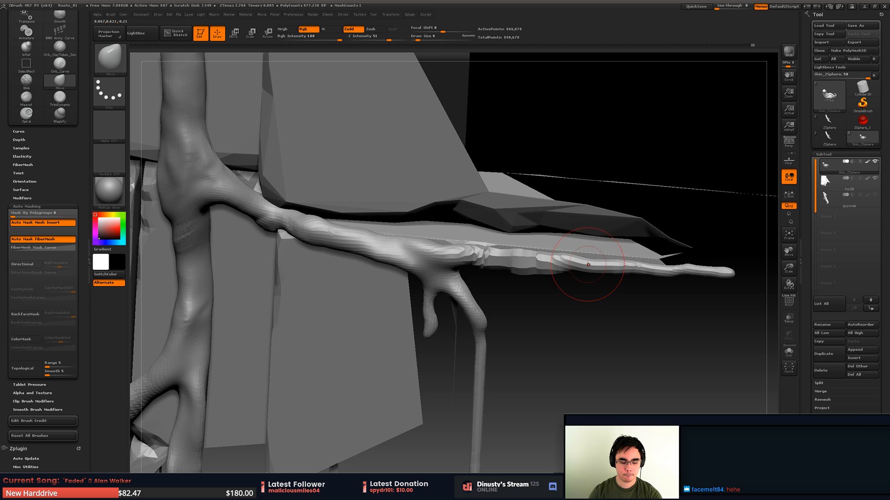
- Thicken the outer stretch of the horizontal branch beyond the fork with the Inflat brush at Draw Size 9
key(b)
key(i)
key(n)
drag(544, 263, 727, 277)
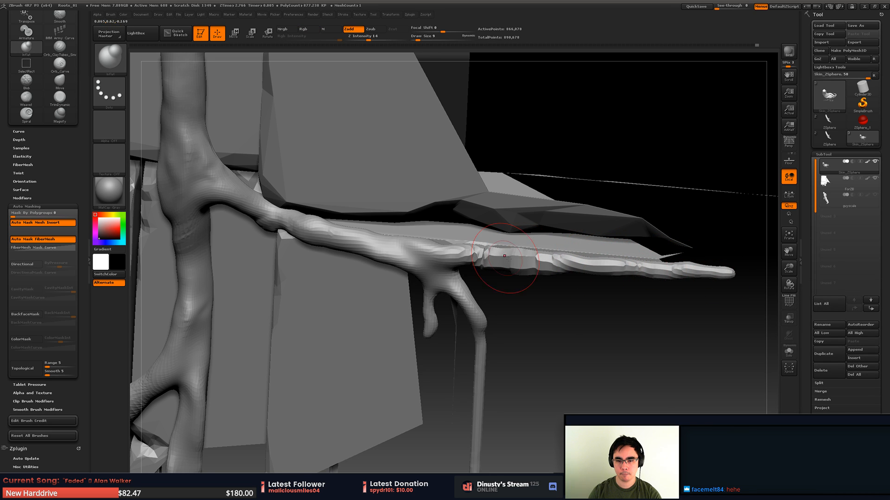
mouse_move(507, 241)
mouse_down()
mouse_move(573, 240)
mouse_move(524, 230)
mouse_move(550, 219)
mouse_move(558, 234)
mouse_move(539, 229)
mouse_move(625, 229)
mouse_up()
- Bend the branch beyond the fork into an upward arch with the Move brush at Draw Size 22, refining it with a smaller brush
key(b)
key(m)
key(v)
key(space)
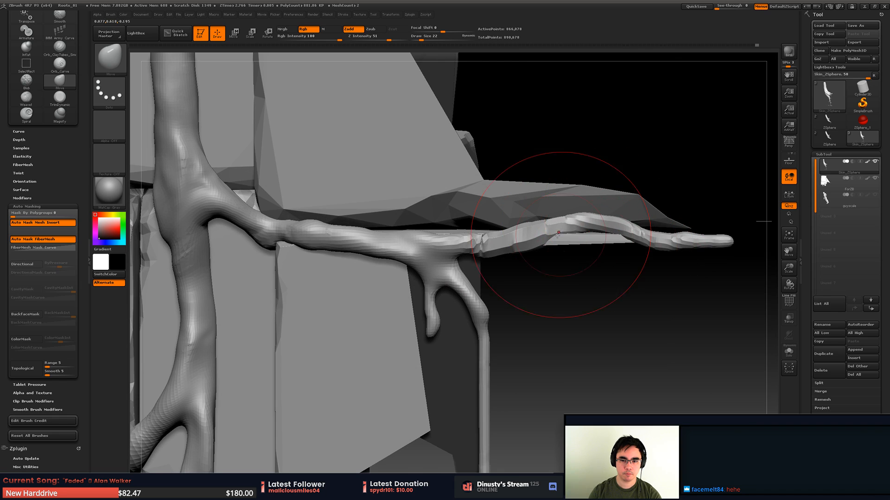
key(space)
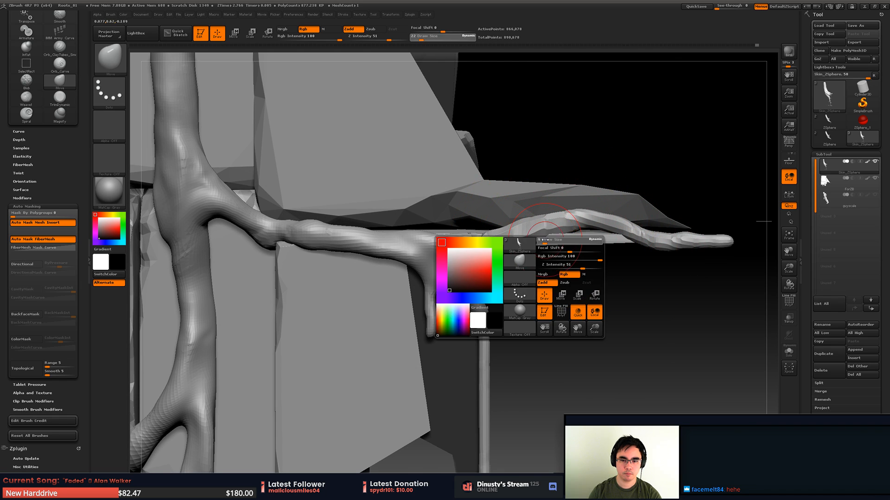
drag(544, 236, 534, 239)
mouse_move(587, 237)
mouse_down()
mouse_move(556, 239)
mouse_move(589, 228)
mouse_up()
- Thicken the arched stretch of the horizontal branch with the Inflat brush at Draw Size 14
key(b)
key(i)
key(n)
key(space)
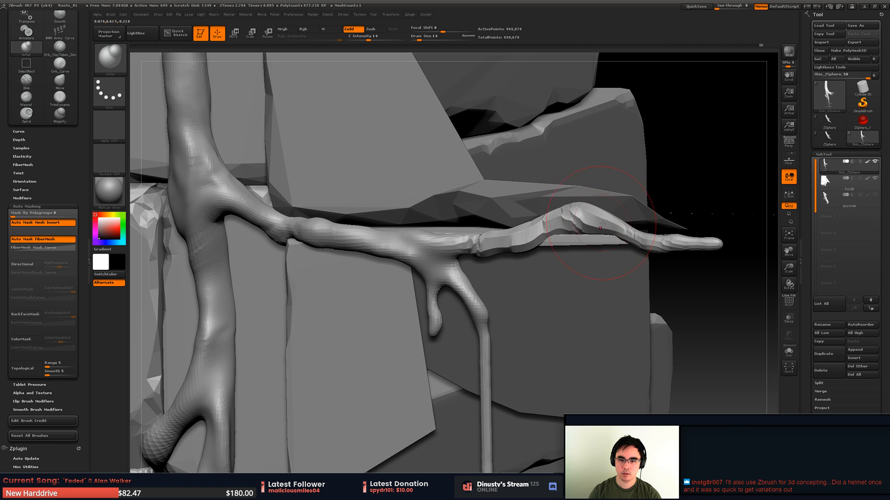
mouse_move(583, 226)
right_down()
mouse_move(571, 227)
mouse_move(572, 208)
right_up()
mouse_move(573, 208)
right_down()
mouse_move(597, 218)
mouse_move(582, 230)
mouse_move(523, 229)
mouse_move(579, 225)
mouse_move(548, 240)
mouse_move(571, 256)
right_up()
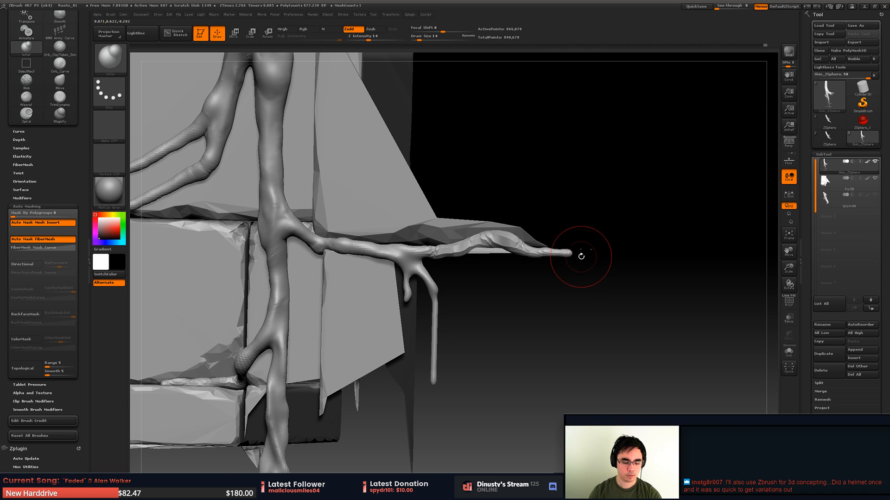
- Try to bend the free tip of the horizontal branch downward with the Move brush at Draw Size 14
key(b)
key(m)
key(v)
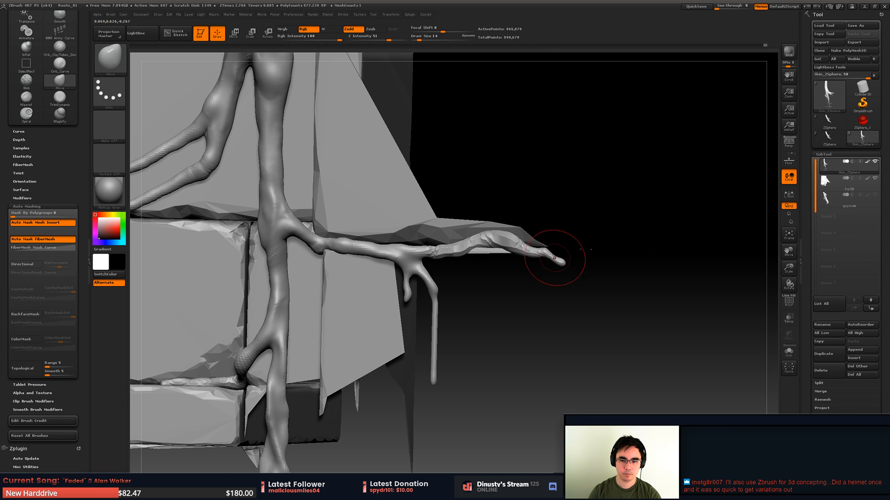
right_drag(543, 271, 555, 248)
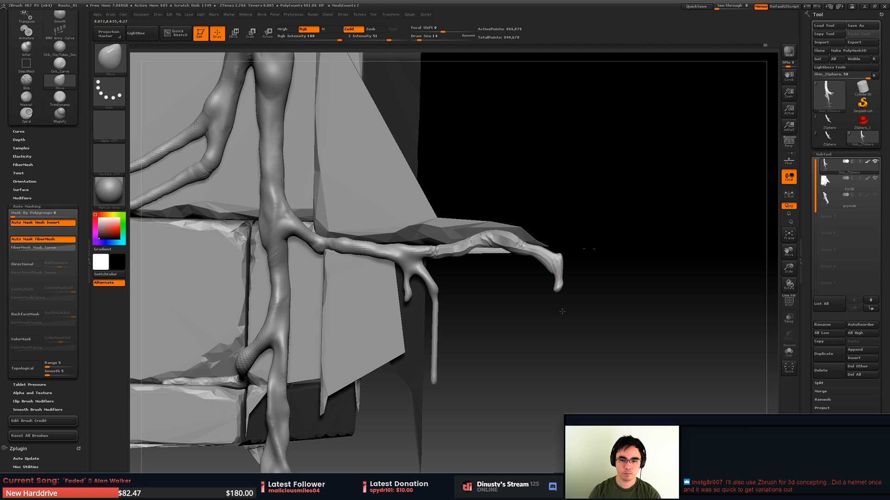
- Try to refine the hanging branch tip with the Move brush at Draw Size 8 and shift it toward the block at Draw Size 23
key(space)
click(551, 269)
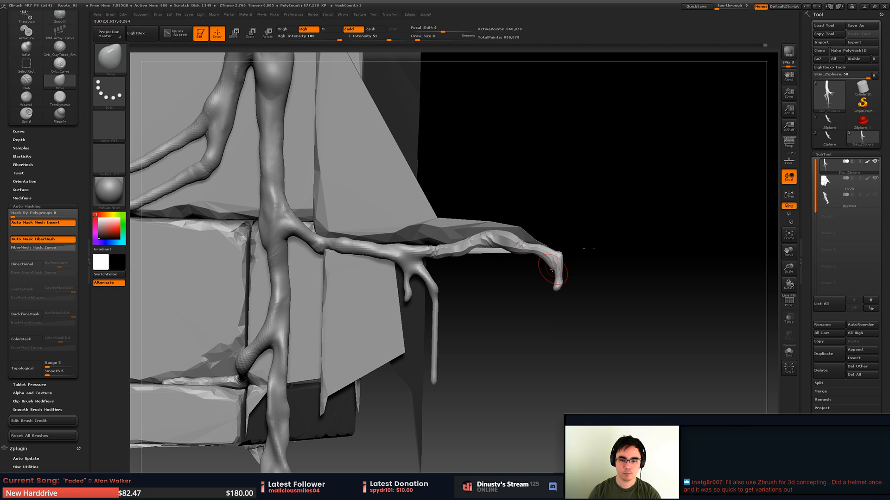
right_drag(562, 245, 548, 258)
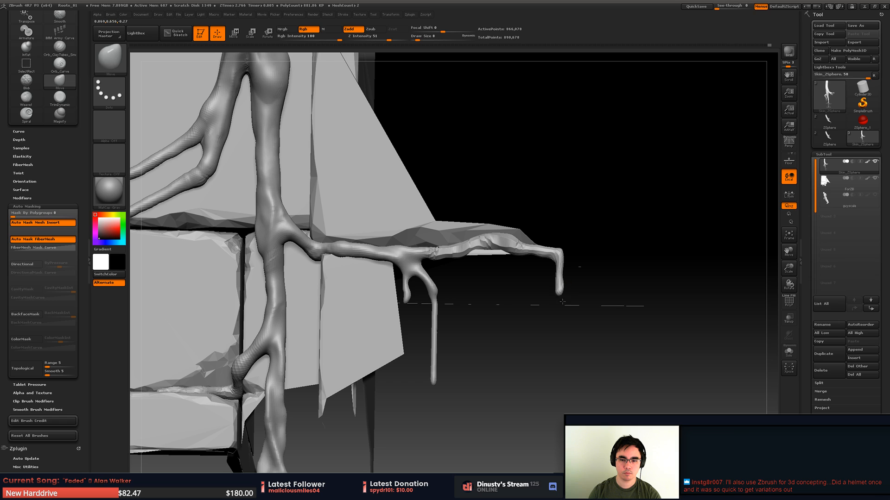
right_drag(575, 298, 544, 304)
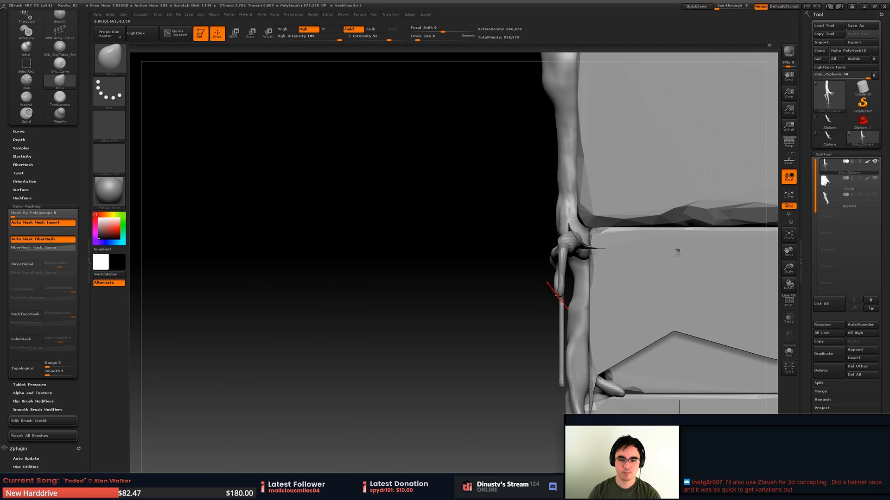
key(space)
click(562, 292)
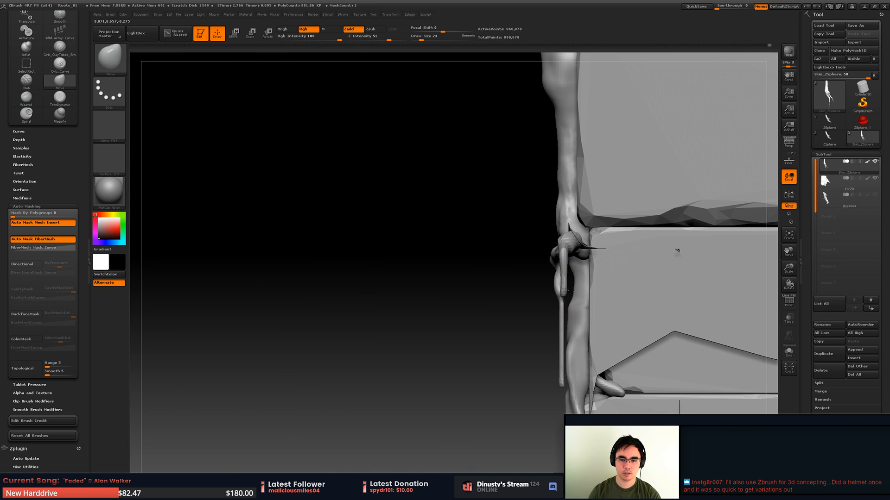
right_drag(565, 291, 641, 304)
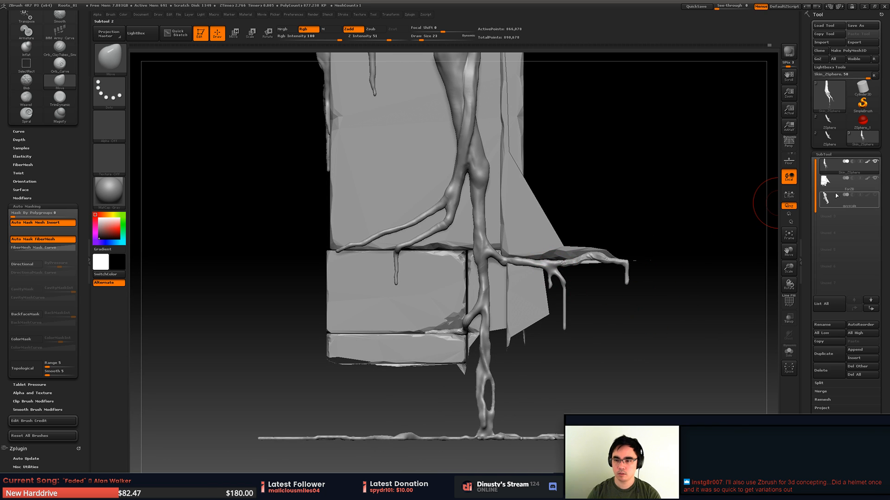
- Restore the full For2D stone block through its undo history and make the Skin_ZSphere roots active again
click(834, 184)
ctrl+shift+click(743, 258)
mouse_move(717, 254)
alt+right_down()
mouse_move(650, 244)
mouse_move(684, 236)
mouse_move(738, 250)
alt+right_up()
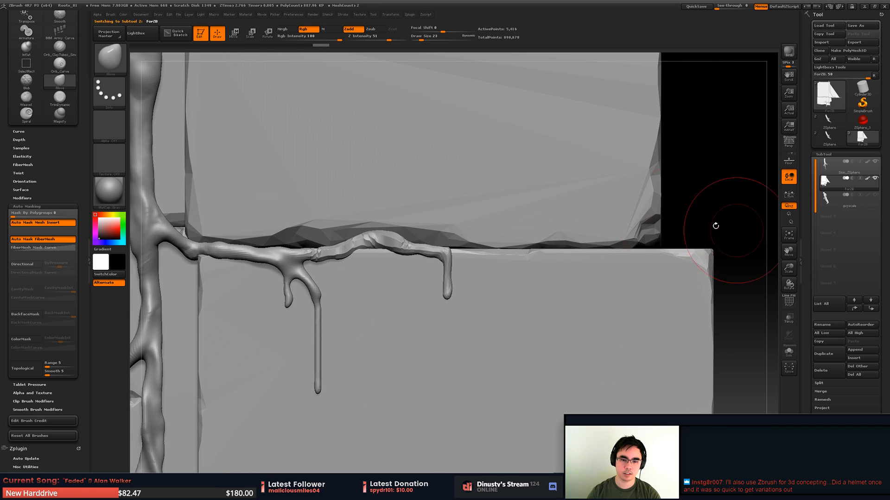
key(ctrl+z)
key(ctrl+z)
key(ctrl+z)
key(ctrl+z)
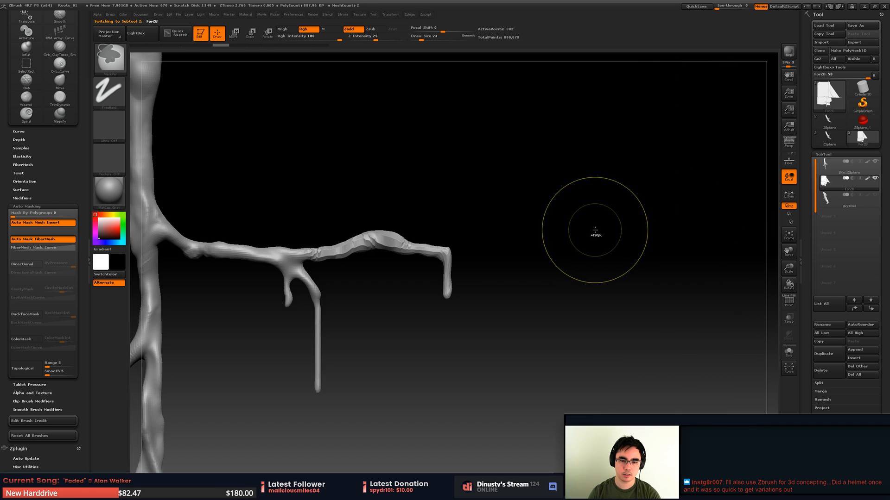
key(ctrl+z)
key(ctrl+z)
key(ctrl+z)
key(ctrl+z)
key(ctrl+z)
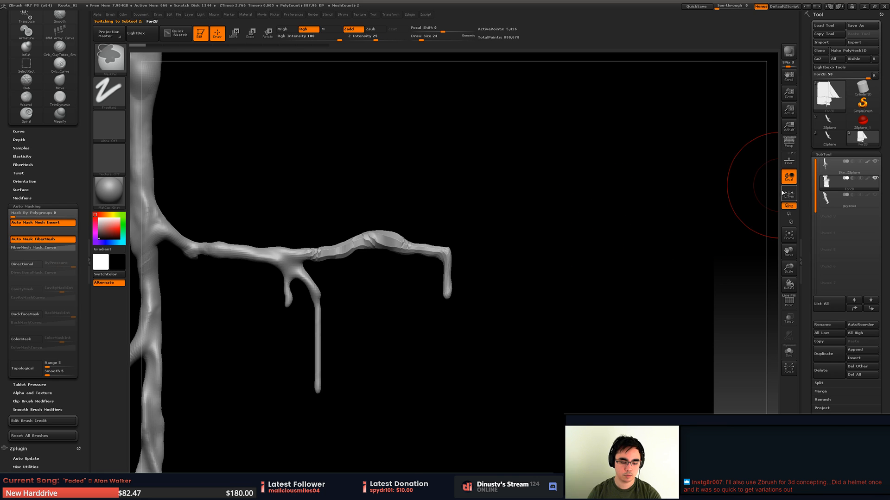
key(ctrl+shift+z)
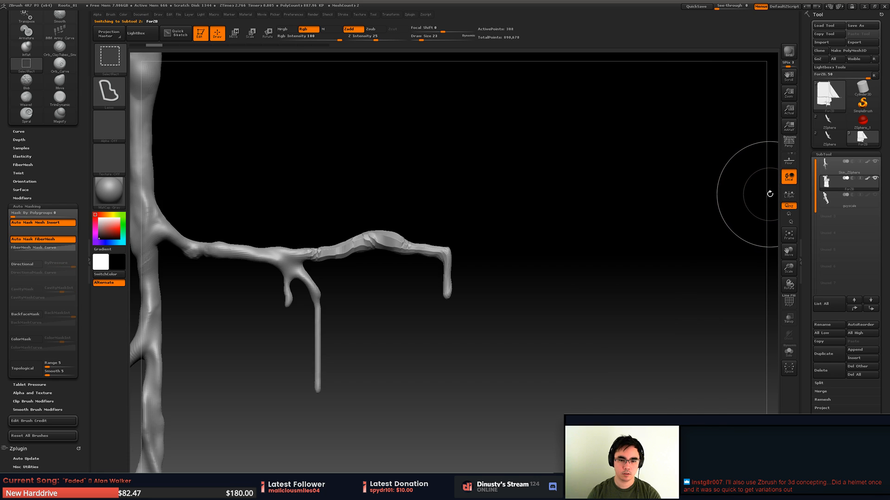
key(ctrl+shift+z)
key(ctrl+shift+z)
key(ctrl+shift+z)
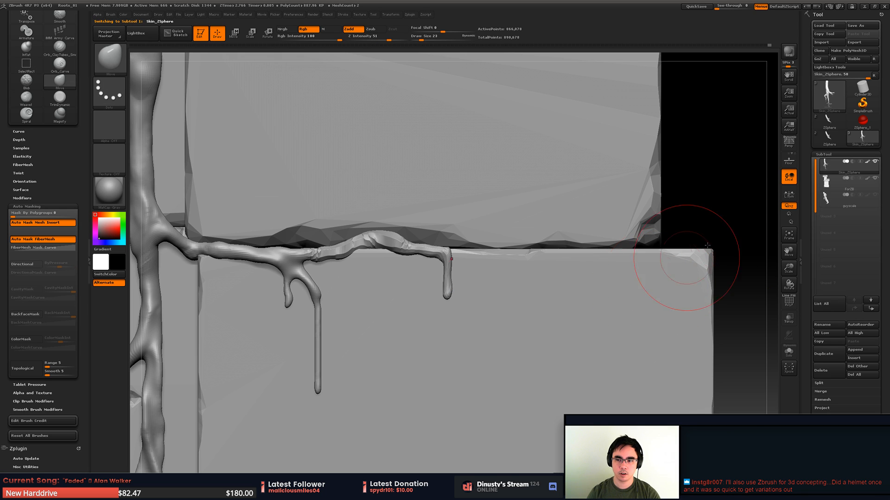
- Undo the downward bend of the branch tip and lay the tip along the horizontal block crack with the Move brush
key(ctrl)
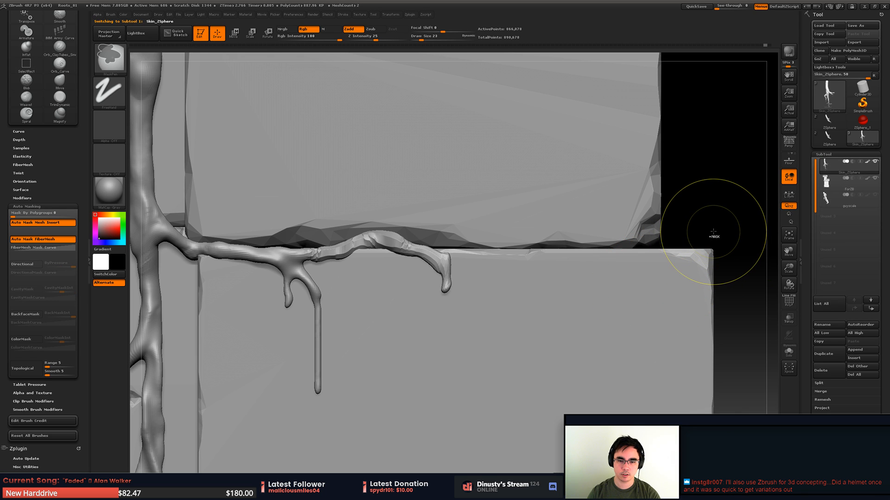
key(ctrl+z)
key(ctrl+z)
key(ctrl+z)
key(ctrl+z)
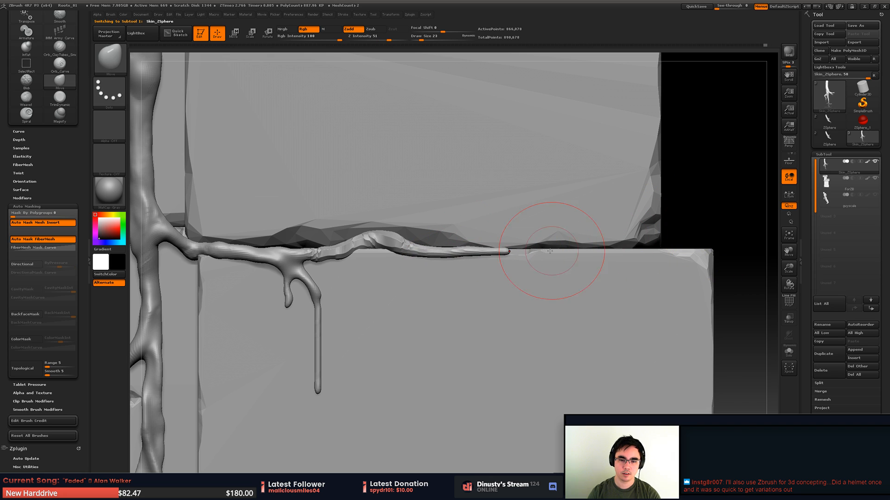
mouse_move(554, 250)
right_down()
mouse_move(500, 262)
mouse_move(472, 240)
right_up()
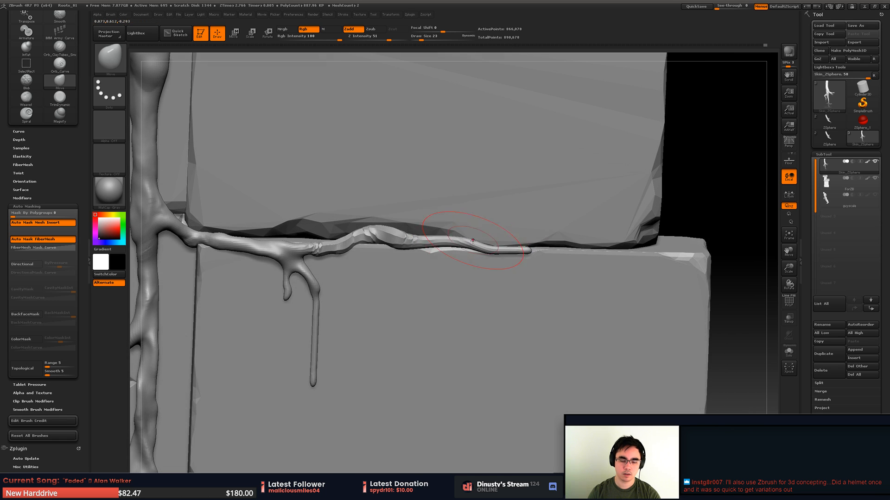
- Undo the heavy inflate stroke and thicken the branch past its arch more gently with the Inflat brush at Z Intensity 14
key(b)
key(i)
key(n)
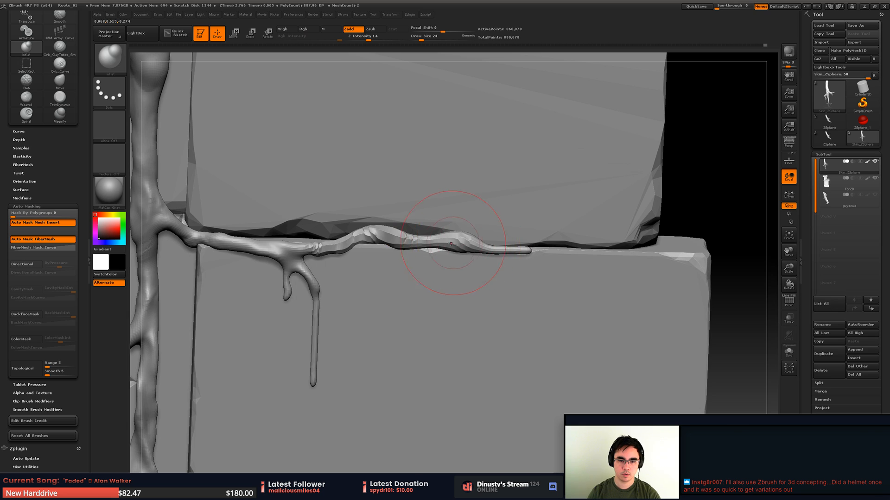
key(ctrl+z)
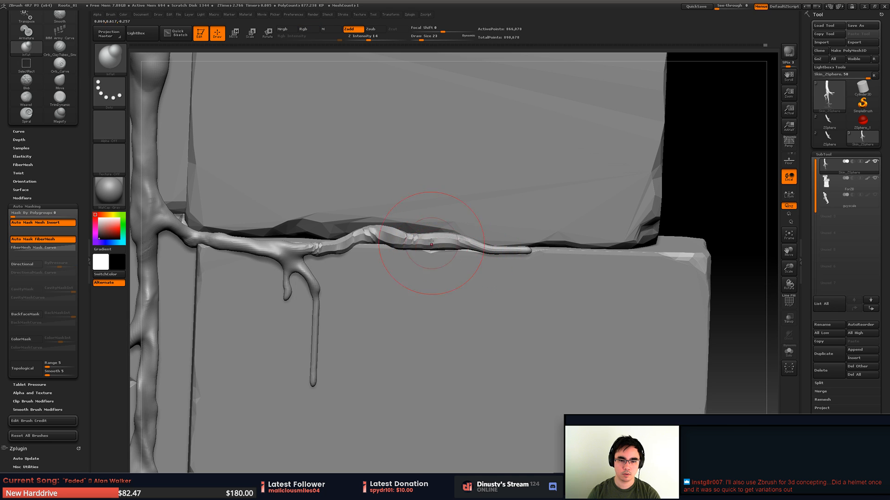
mouse_move(430, 242)
right_down()
mouse_move(420, 213)
mouse_move(419, 248)
mouse_move(464, 279)
right_up()
- Smooth the horizontal branch just past its fork and inflate the fork joint with the Inflat brush
ctrl+right_drag(447, 222, 448, 248)
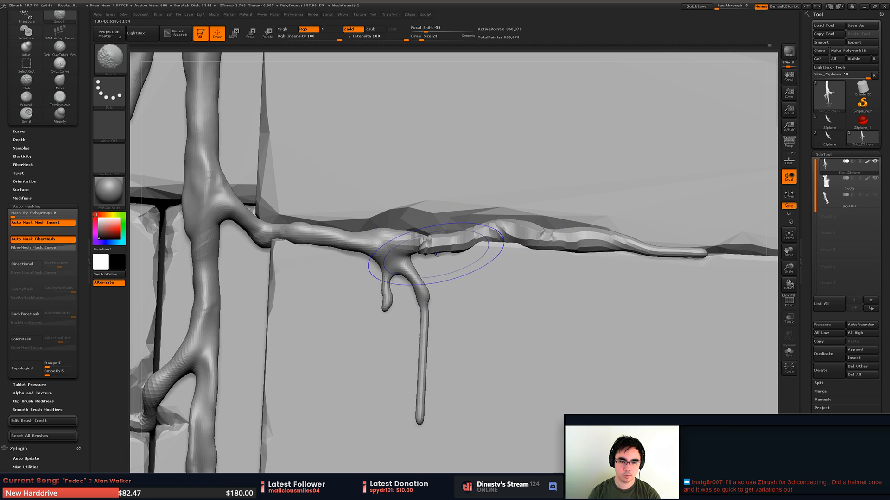
drag(427, 244, 420, 237)
mouse_move(441, 248)
ctrl+right_down()
mouse_move(388, 259)
mouse_move(354, 287)
mouse_move(341, 264)
mouse_move(355, 278)
mouse_move(468, 281)
mouse_move(492, 261)
ctrl+right_up()
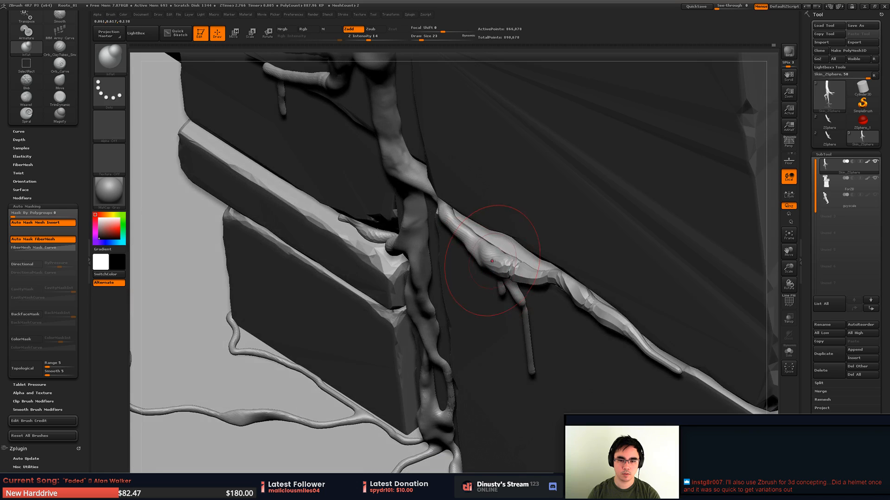
- Set the Move brush to Draw Size 14 and pull the underside of the horizontal branch down just before its fork
key(b)
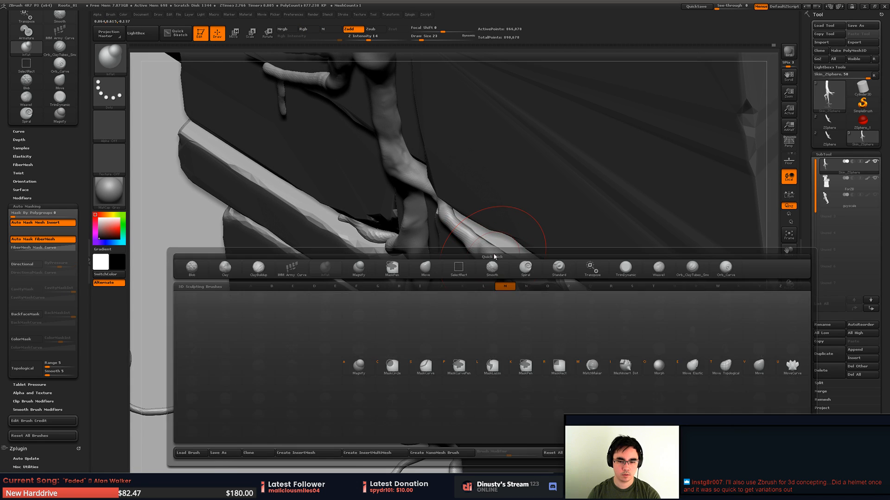
key(m)
key(v)
mouse_move(497, 258)
right_down()
mouse_move(500, 269)
mouse_move(507, 259)
right_up()
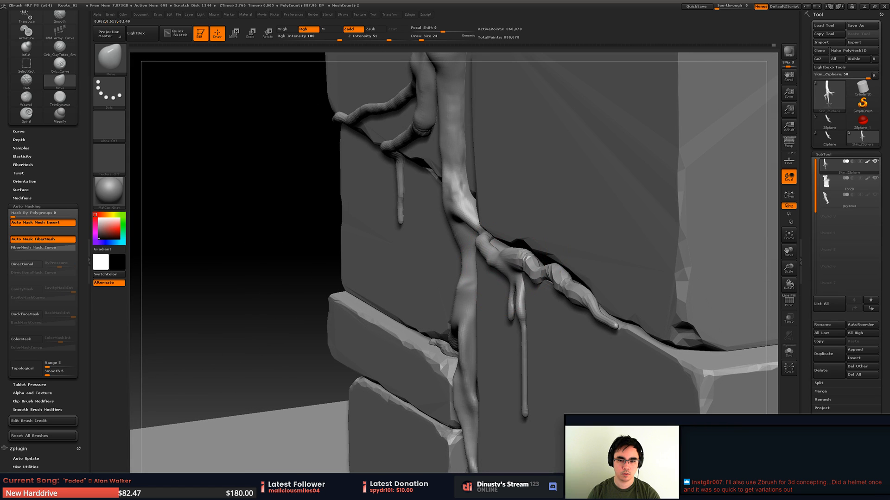
key(space)
drag(527, 302, 523, 302)
right_drag(522, 286, 512, 284)
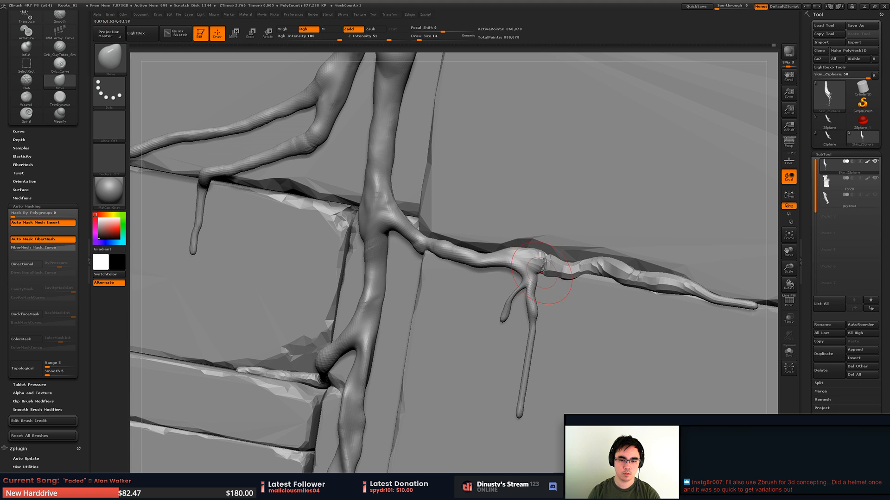
mouse_move(542, 271)
right_down()
mouse_move(469, 246)
mouse_move(455, 220)
mouse_move(513, 232)
mouse_move(458, 237)
right_up()
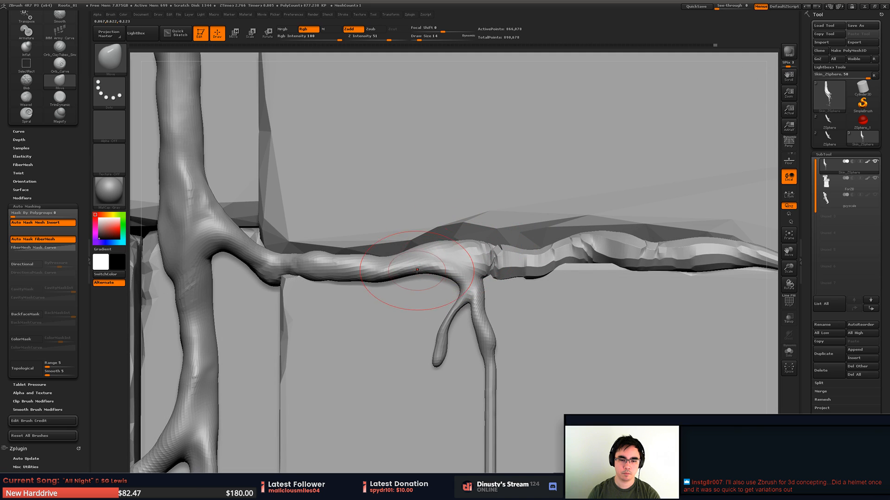
drag(417, 270, 417, 283)
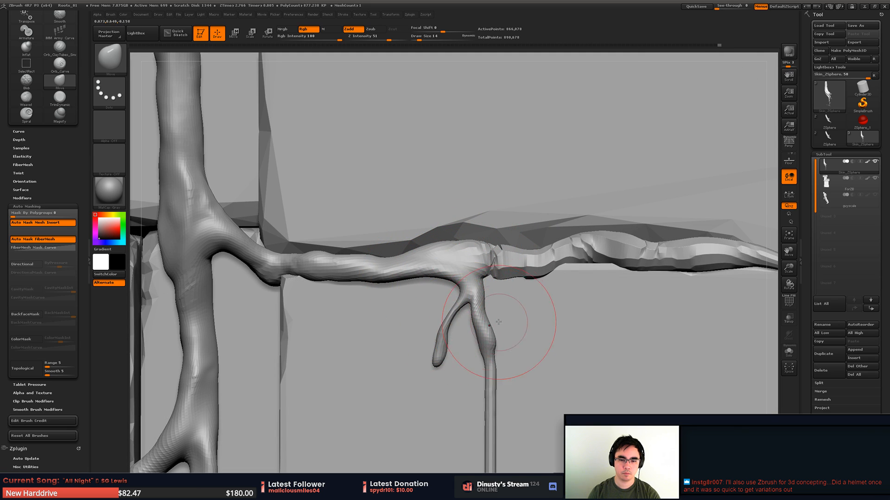
- Bend the longer rootlet hanging from the fork into an S-curve with the Move brush, swinging its tip to the right
mouse_move(485, 312)
mouse_down()
mouse_move(524, 310)
mouse_move(516, 304)
mouse_up()
mouse_move(505, 294)
ctrl+right_down()
mouse_move(497, 292)
mouse_move(493, 252)
ctrl+right_up()
drag(491, 336, 473, 339)
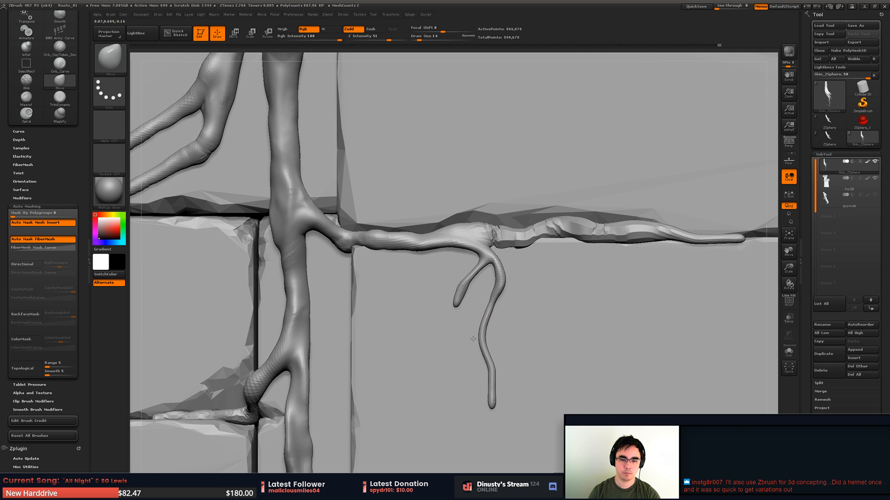
mouse_move(486, 405)
mouse_down()
mouse_move(516, 415)
mouse_move(513, 409)
mouse_up()
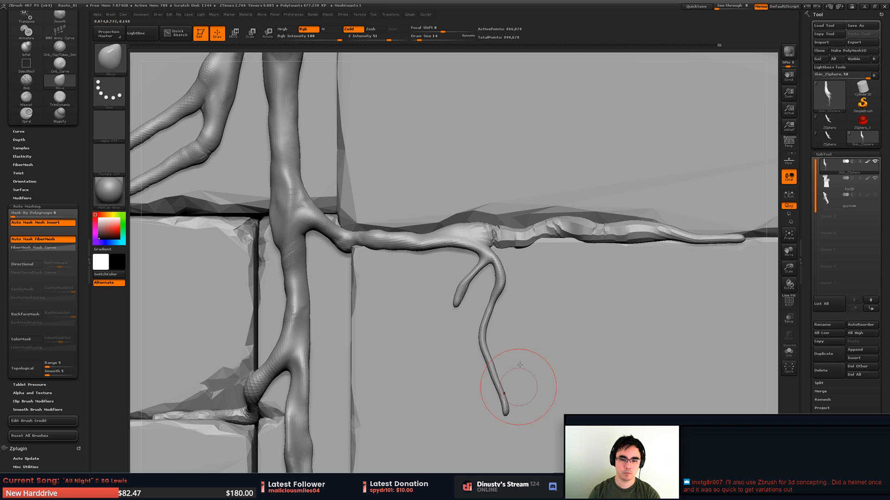
mouse_move(495, 283)
mouse_down()
mouse_move(527, 283)
mouse_move(512, 280)
mouse_up()
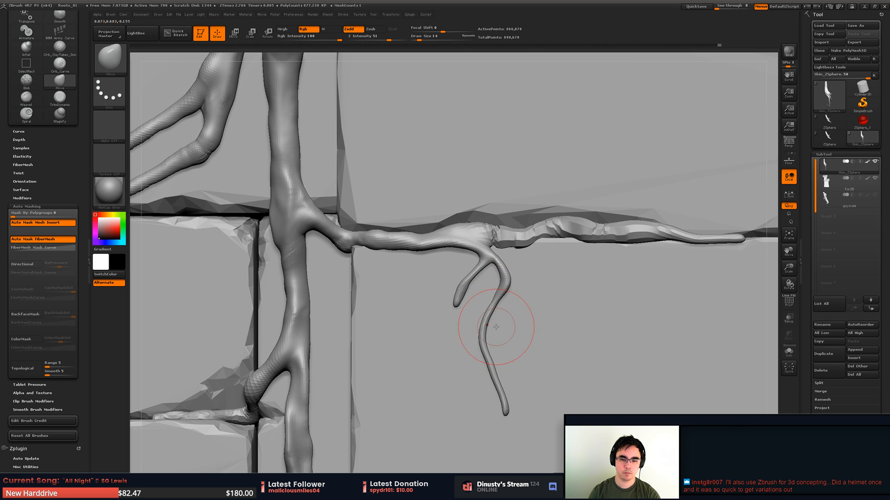
mouse_move(488, 325)
mouse_down()
mouse_move(530, 331)
mouse_move(504, 329)
mouse_up()
mouse_move(500, 300)
mouse_down()
mouse_move(510, 299)
mouse_move(501, 299)
mouse_move(512, 284)
mouse_up()
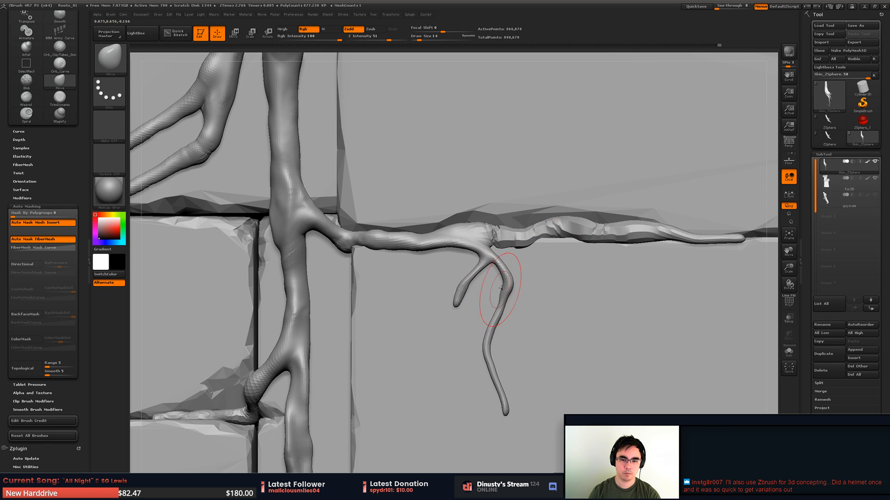
key(n)
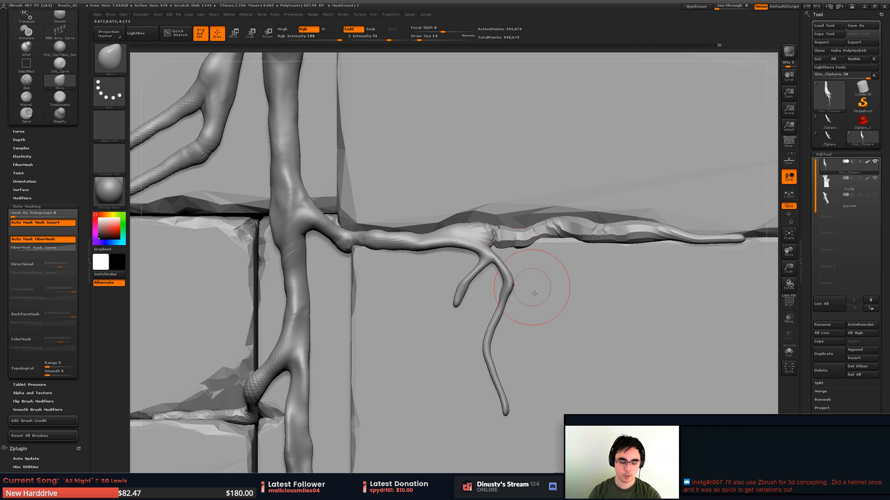
key(b)
key(i)
key(n)
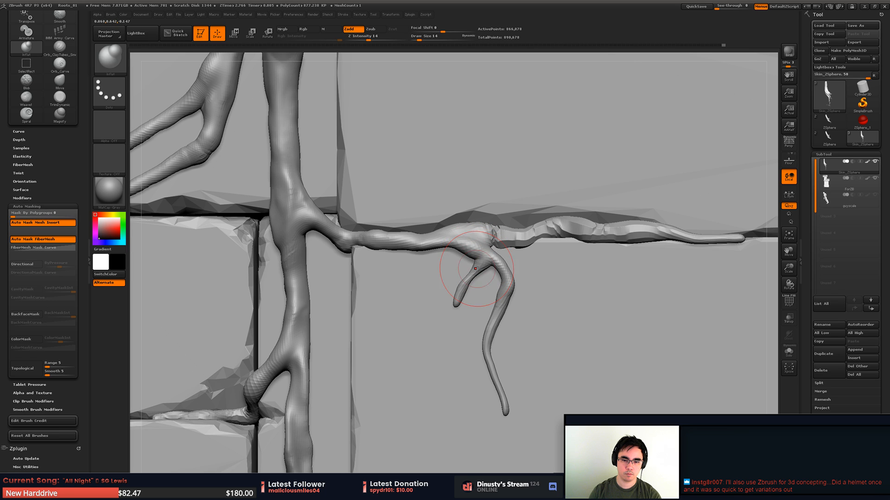
- Straighten the lower half of the long hanging rootlet with the Move brush so its tip points straight down
key(b)
key(m)
key(v)
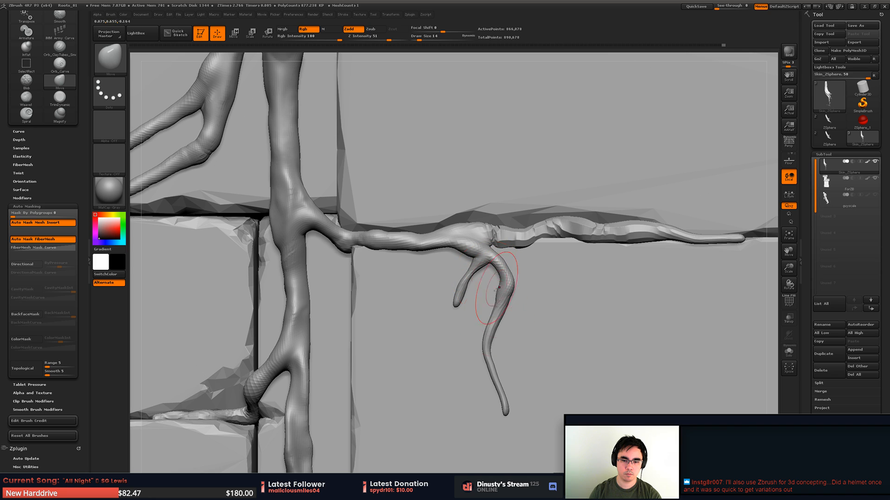
drag(477, 359, 494, 353)
drag(501, 354, 501, 356)
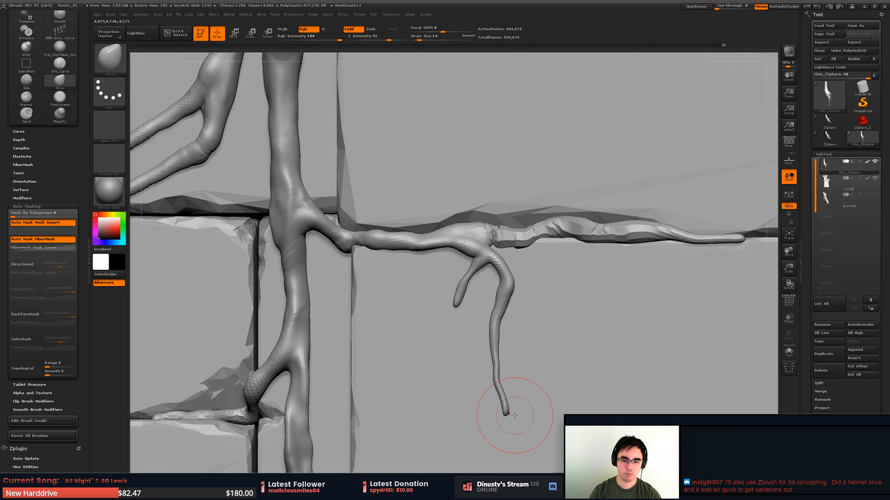
mouse_move(511, 414)
mouse_down()
mouse_move(492, 419)
mouse_move(477, 387)
mouse_up()
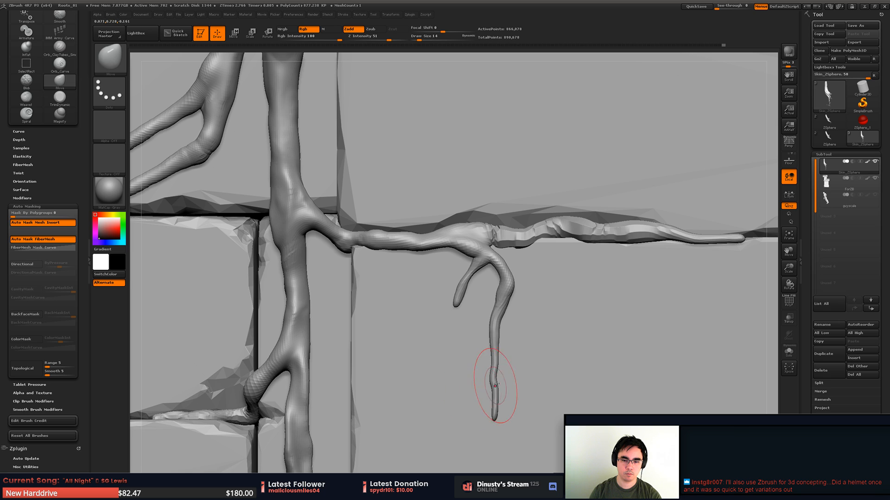
- Save the project over the existing Roots_01.ZPR file
ctrl+right_drag(524, 335, 510, 267)
mouse_move(509, 268)
right_down()
mouse_move(505, 278)
mouse_move(496, 264)
right_up()
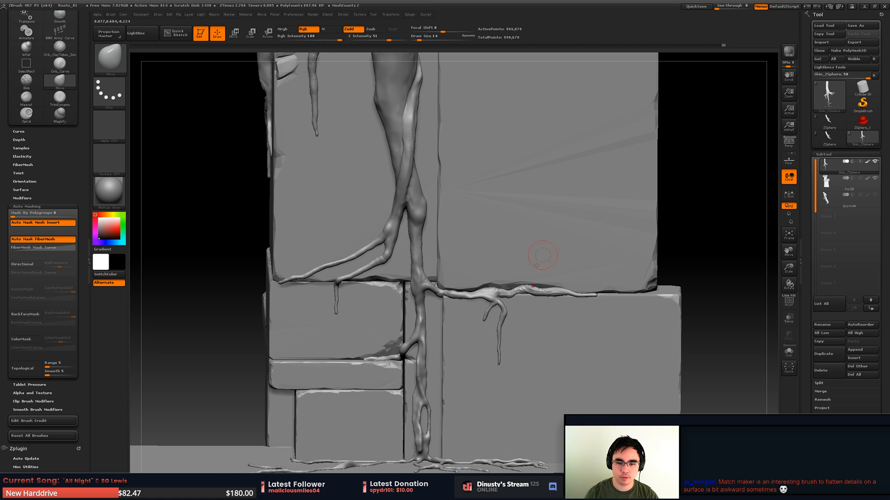
ctrl+right_drag(537, 266, 586, 286)
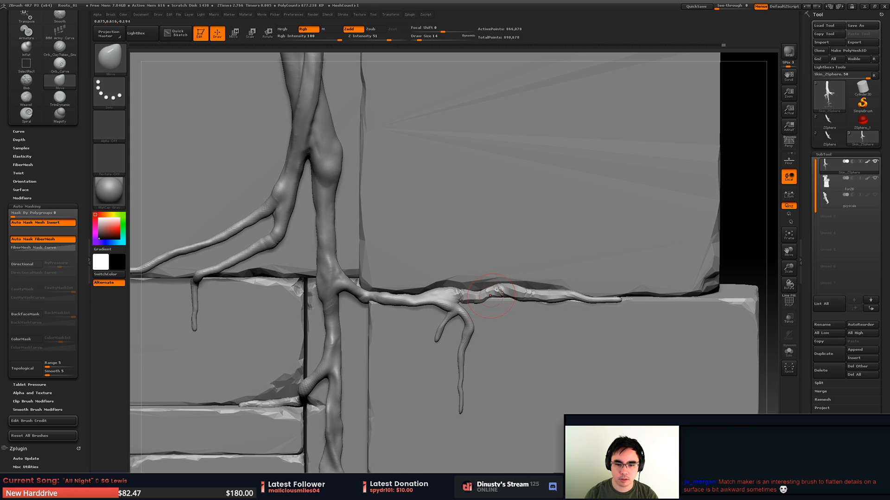
ctrl+right_drag(474, 304, 588, 252)
key(ctrl+s)
double_click(306, 162)
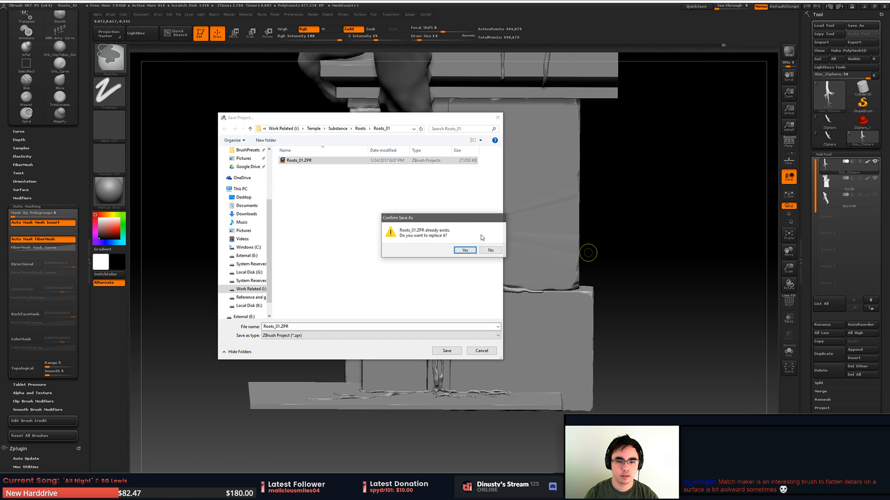
click(465, 249)
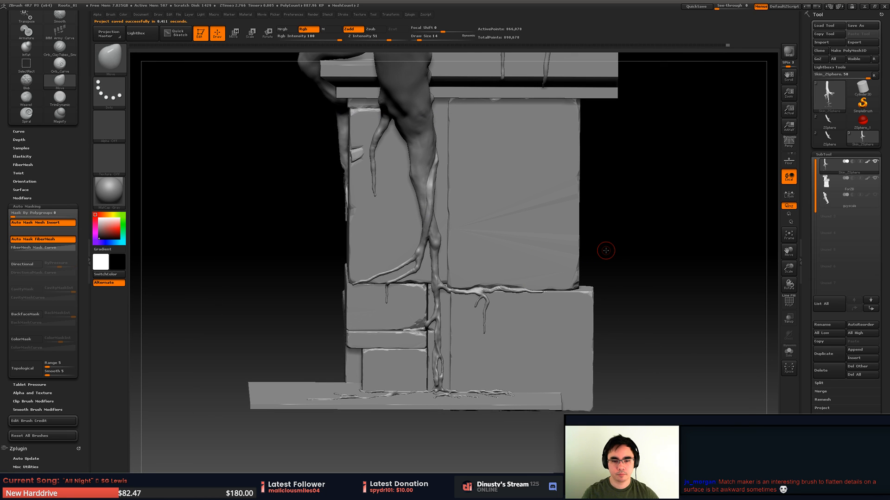
- Hide the upper trunk and roots so only the lowest root section shows, and make the For2D stone block the active subtool
right_drag(457, 306, 505, 247)
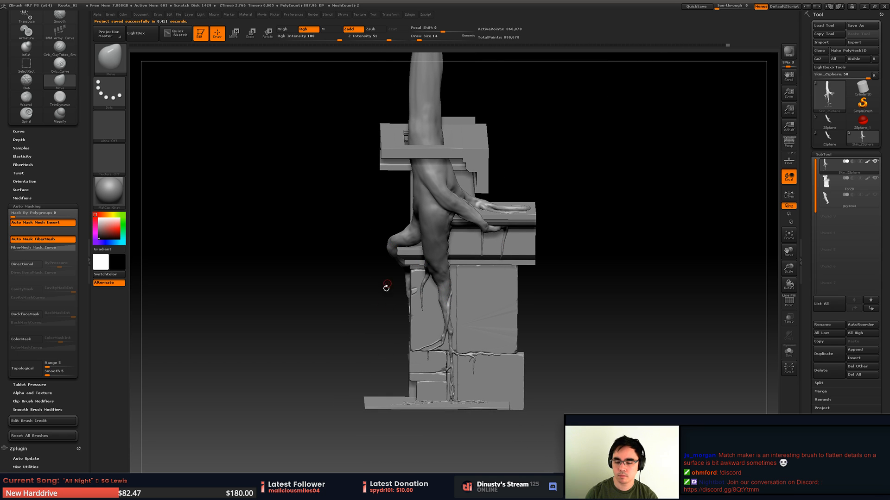
right_drag(386, 287, 383, 302)
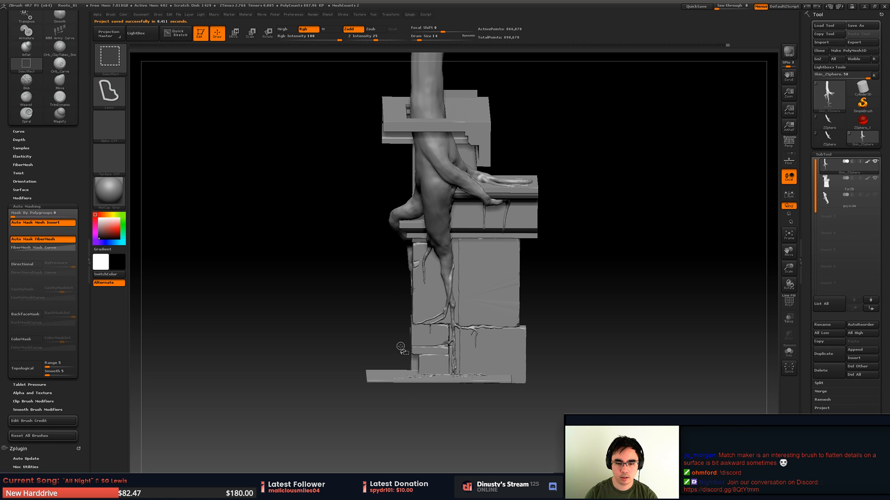
mouse_move(439, 366)
ctrl+shift+mouse_down()
mouse_move(447, 347)
mouse_move(441, 320)
mouse_move(429, 358)
ctrl+shift+mouse_up()
alt+right_drag(430, 359, 473, 348)
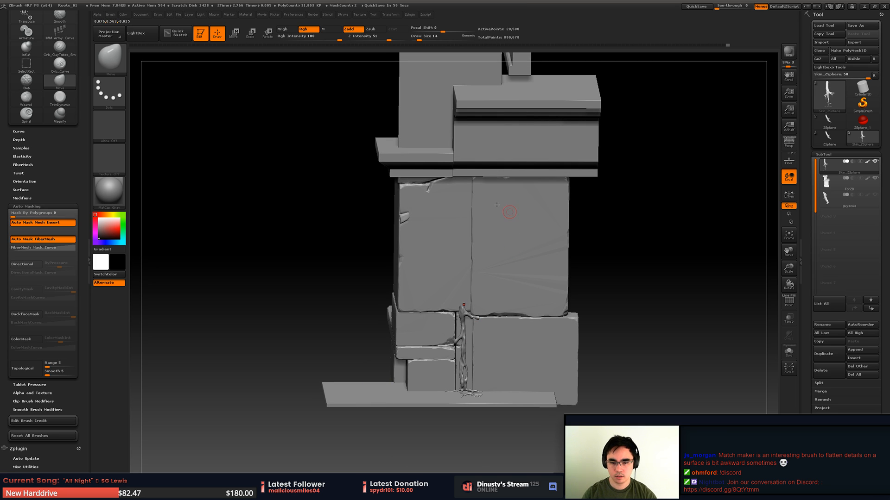
mouse_move(461, 270)
alt+right_down()
mouse_move(453, 252)
mouse_move(478, 252)
alt+right_up()
alt+click(472, 255)
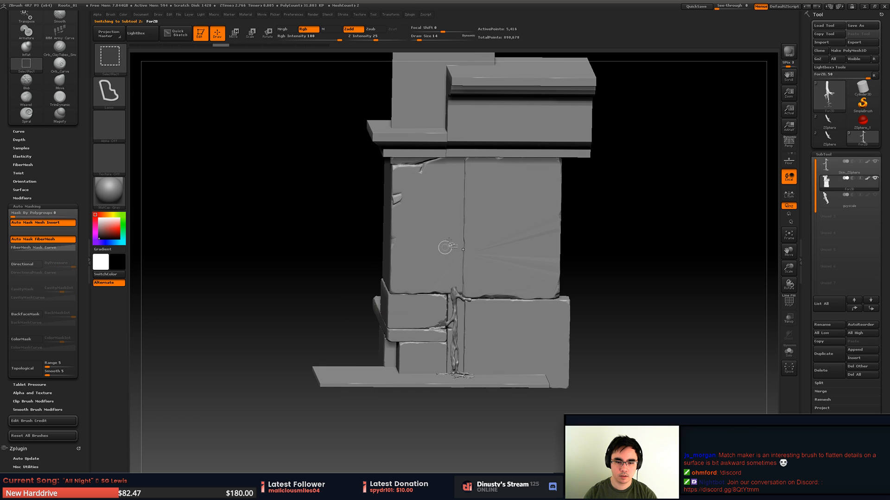
- Try to isolate the part of the For2D block around the lower roots, and restore the full block
mouse_move(437, 269)
ctrl+shift+mouse_down()
mouse_move(474, 413)
mouse_move(498, 280)
ctrl+shift+mouse_up()
mouse_move(497, 280)
alt+right_down()
mouse_move(472, 296)
mouse_move(522, 313)
mouse_move(530, 235)
mouse_move(482, 206)
mouse_move(489, 229)
alt+right_up()
ctrl+shift+click(530, 235)
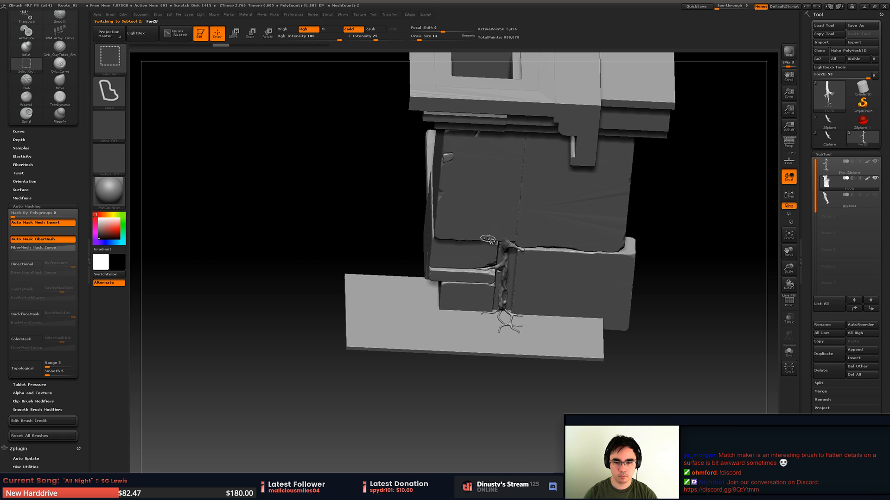
mouse_move(458, 216)
ctrl+shift+mouse_down()
mouse_move(443, 363)
mouse_move(575, 224)
mouse_move(532, 202)
ctrl+shift+mouse_up()
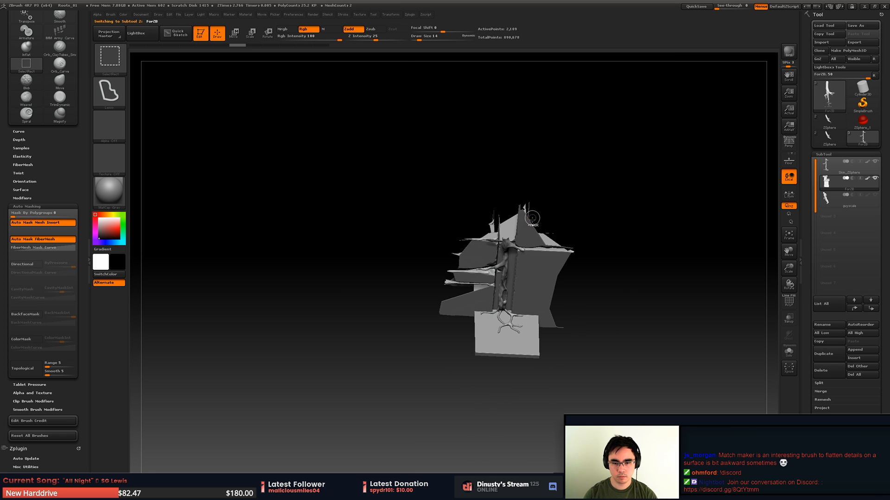
mouse_move(531, 215)
alt+right_down()
mouse_move(574, 276)
mouse_move(579, 234)
mouse_move(464, 171)
alt+right_up()
ctrl+shift+click(579, 234)
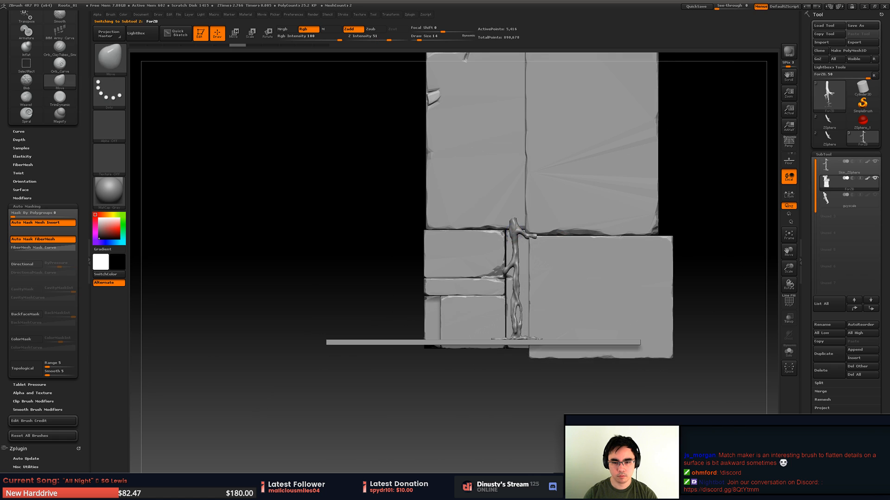
mouse_move(453, 168)
ctrl+shift+mouse_down()
mouse_move(523, 352)
mouse_move(536, 155)
ctrl+shift+mouse_up()
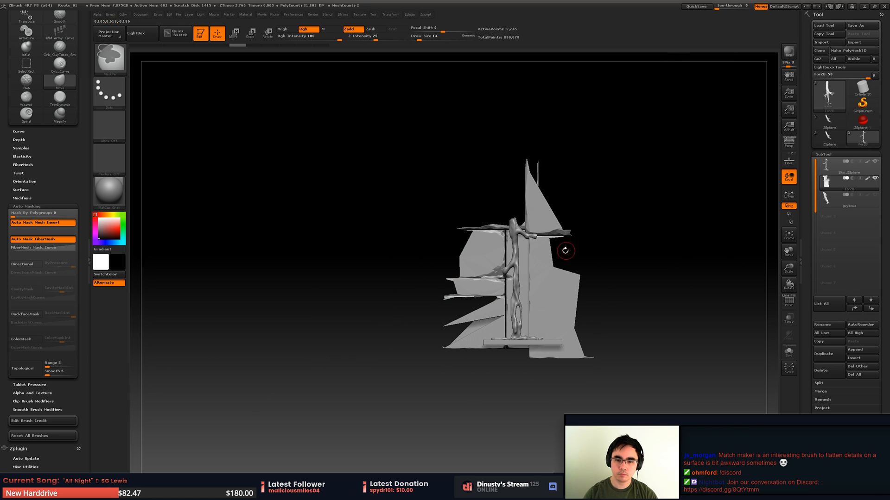
ctrl+shift+click(619, 258)
- Save the project again, replacing Roots_01.ZPR
alt+right_drag(620, 259, 532, 297)
key(ctrl+s)
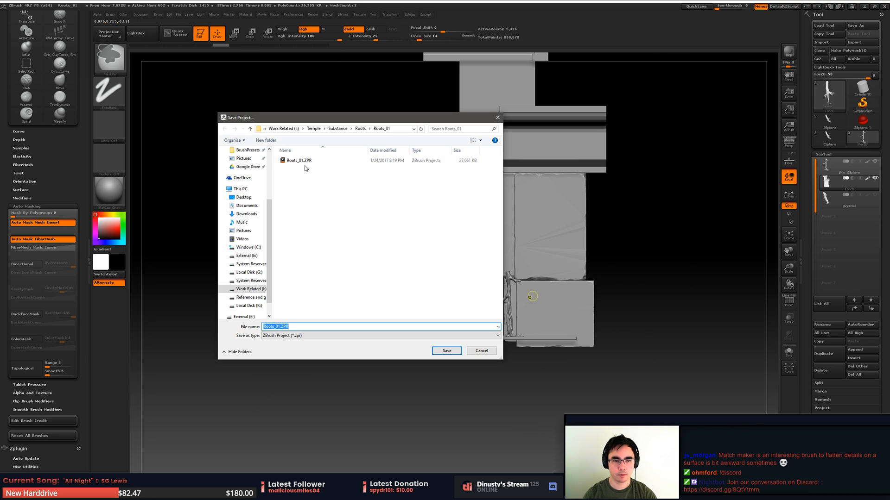
click(314, 165)
key(Return)
key(y)
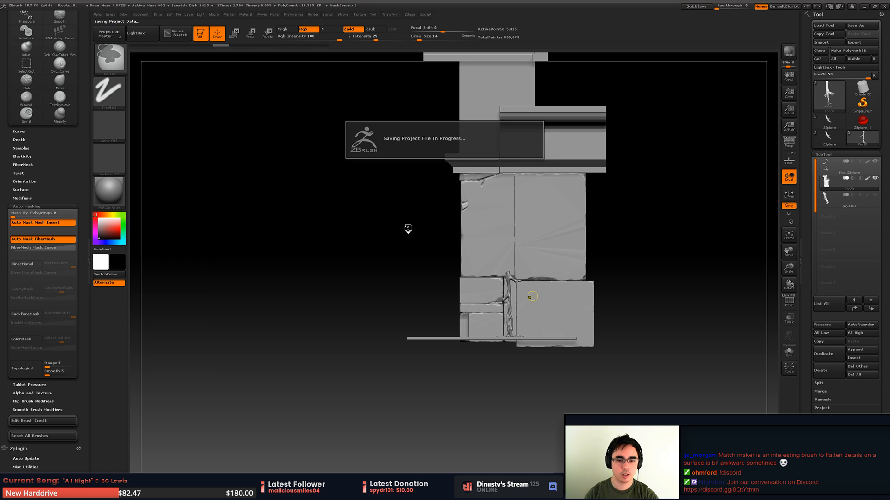
- Lower the DynaMesh Master polycount target to under 0.7 million and DynaMesh the For2D stone block
mouse_move(665, 225)
mouse_down()
mouse_move(638, 219)
mouse_move(676, 223)
mouse_move(662, 226)
mouse_up()
drag(359, 130, 387, 188)
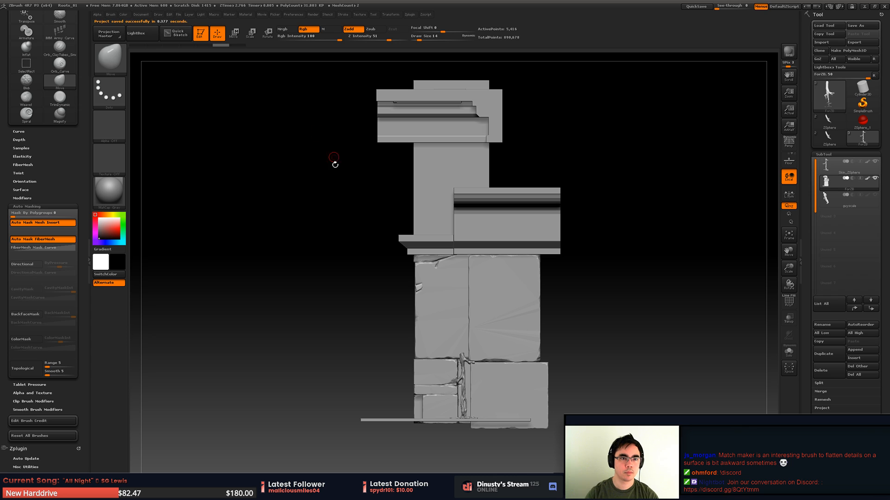
click(276, 14)
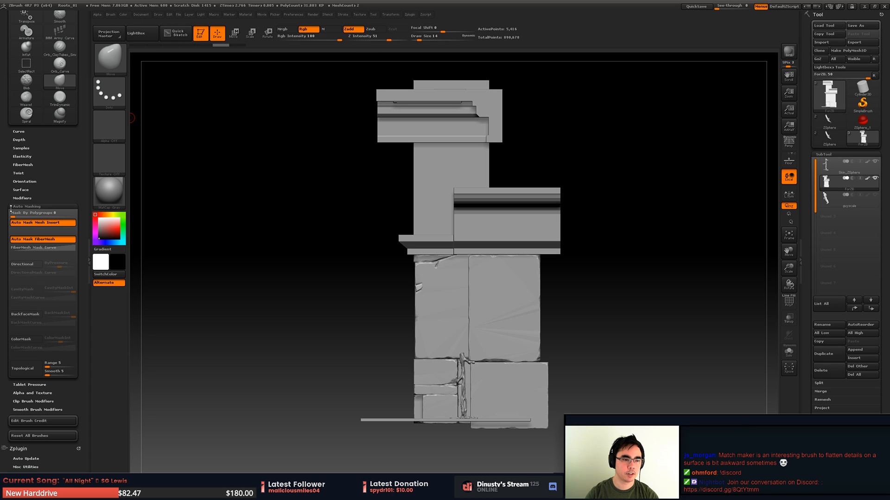
scroll(27, 97, up, 5)
click(16, 14)
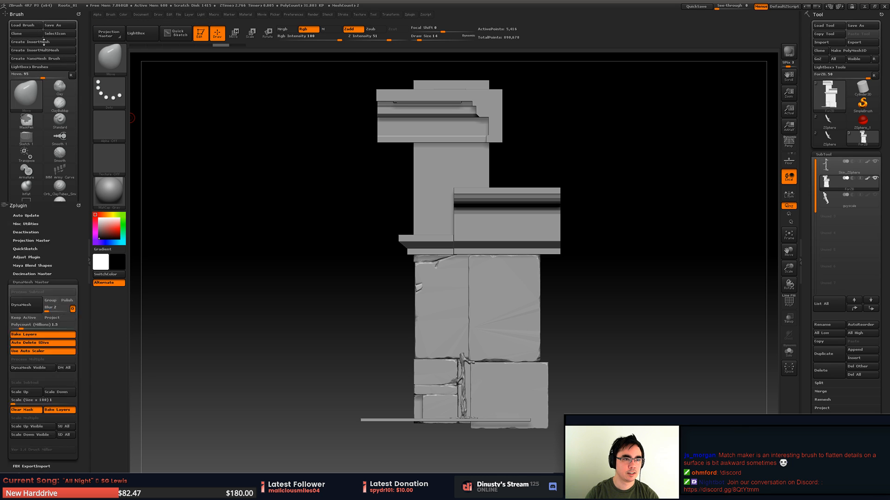
drag(21, 145, 18, 146)
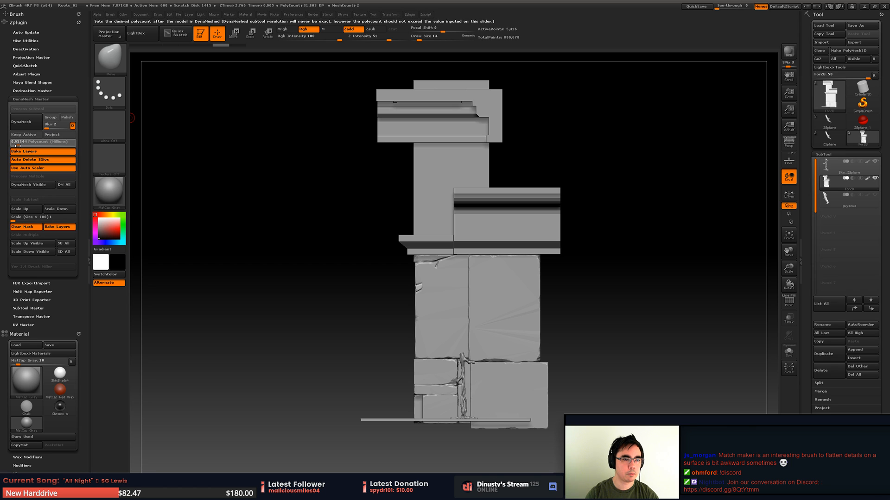
click(28, 123)
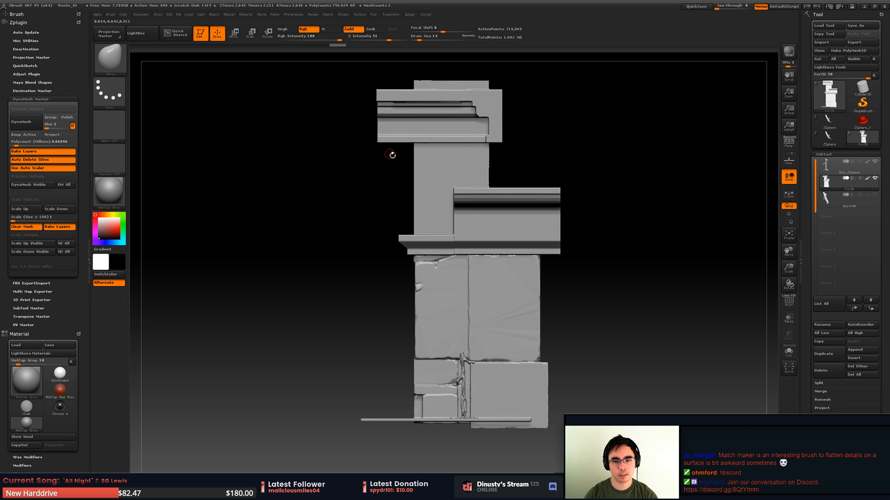
- Set the draw size to 37 and inspect the remeshed For2D block from several angles around its cracks and lower roots
right_drag(493, 237, 519, 244)
mouse_move(519, 243)
ctrl+right_down()
mouse_move(561, 248)
mouse_move(537, 260)
mouse_move(542, 298)
mouse_move(562, 311)
mouse_move(546, 274)
mouse_move(532, 267)
mouse_move(513, 293)
mouse_move(451, 180)
mouse_move(415, 250)
mouse_move(435, 225)
mouse_move(501, 206)
ctrl+right_up()
key(space)
drag(527, 162, 533, 162)
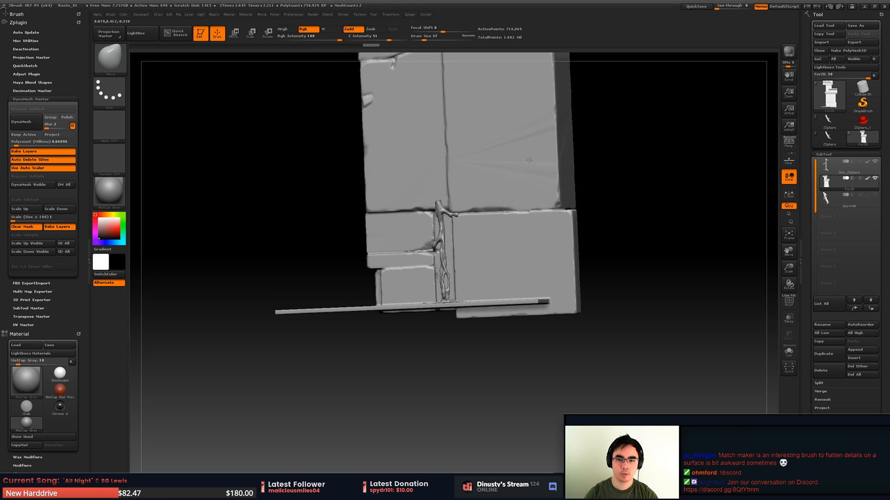
right_drag(514, 141, 514, 152)
key(shift)
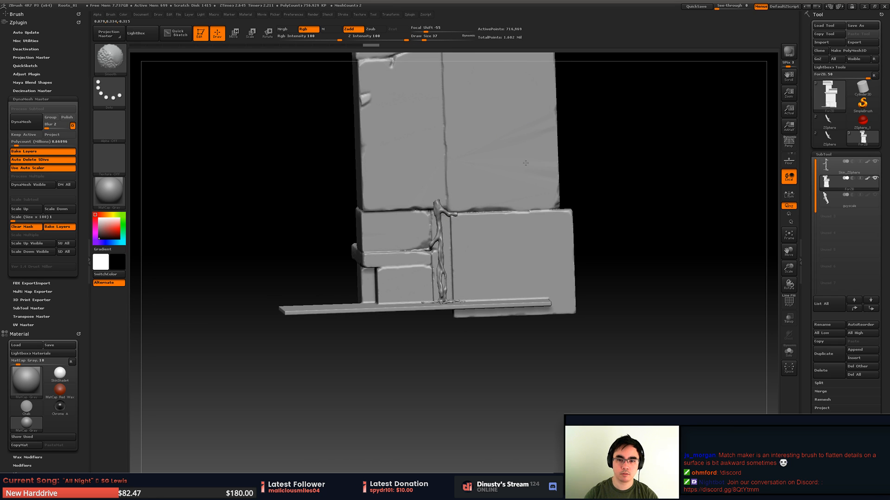
shift+drag(525, 163, 446, 171)
right_drag(417, 152, 520, 148)
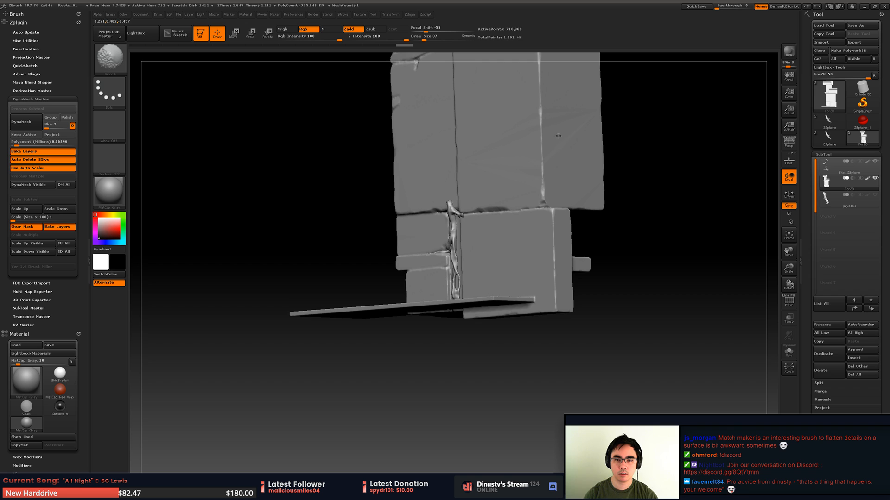
right_drag(590, 177, 542, 192)
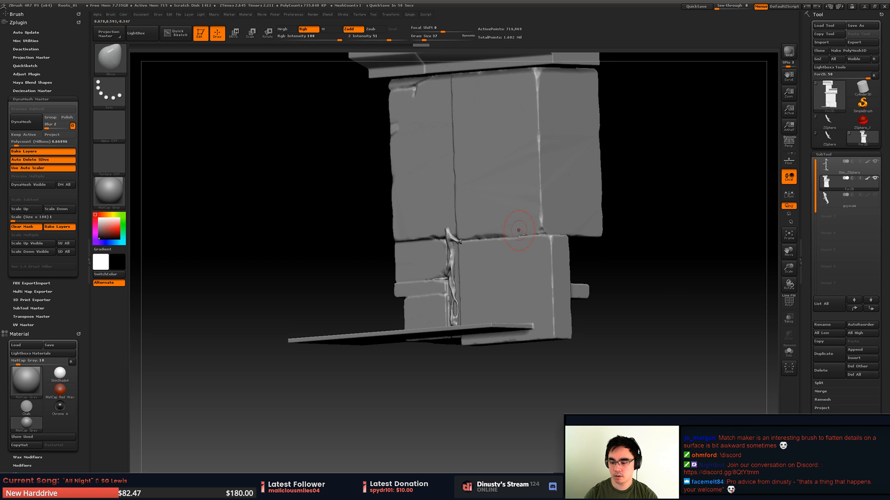
mouse_move(518, 230)
right_down()
mouse_move(524, 249)
mouse_move(585, 244)
right_up()
right_drag(560, 279, 587, 269)
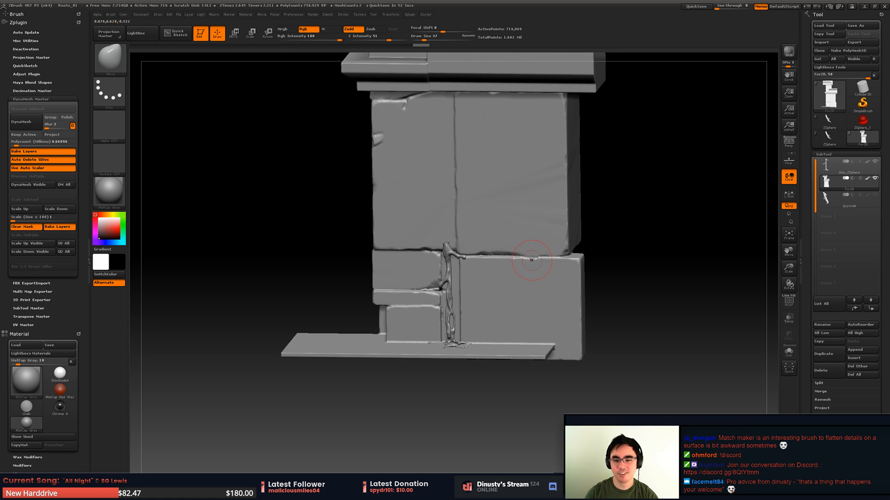
- Make the For2D stone block the active subtool and hide everything except its section around the lower roots
alt+click(443, 252)
right_drag(467, 287, 509, 276)
click(836, 183)
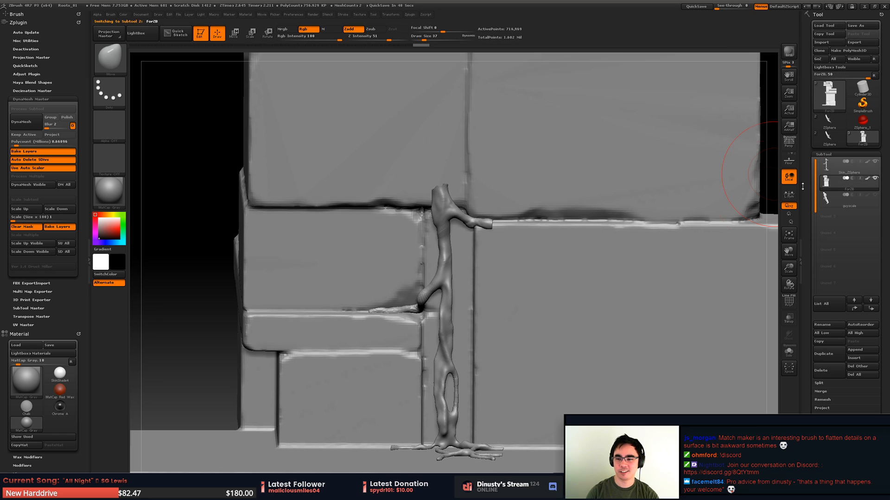
mouse_move(575, 251)
ctrl+right_down()
mouse_move(521, 217)
mouse_move(527, 224)
ctrl+right_up()
mouse_move(450, 182)
ctrl+shift+mouse_down()
mouse_move(574, 384)
mouse_move(537, 158)
ctrl+shift+mouse_up()
mouse_move(537, 208)
right_down()
mouse_move(488, 324)
mouse_move(417, 189)
mouse_move(375, 222)
right_up()
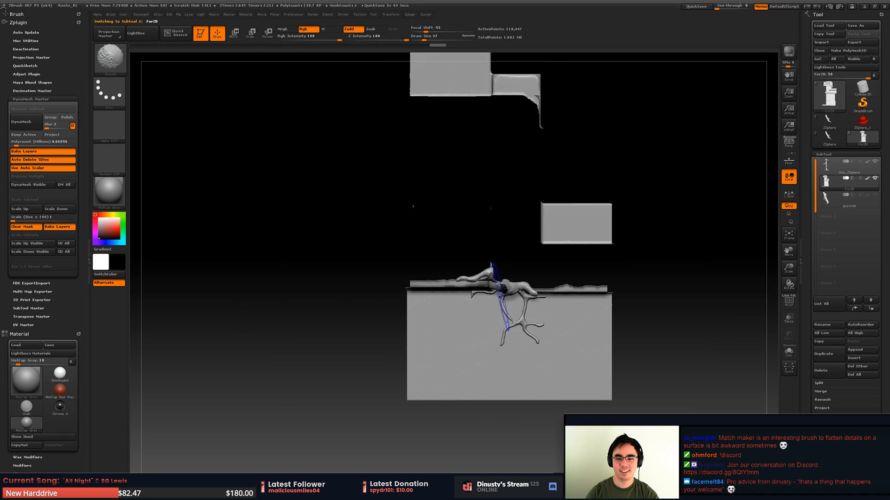
ctrl+shift+drag(370, 244, 685, 363)
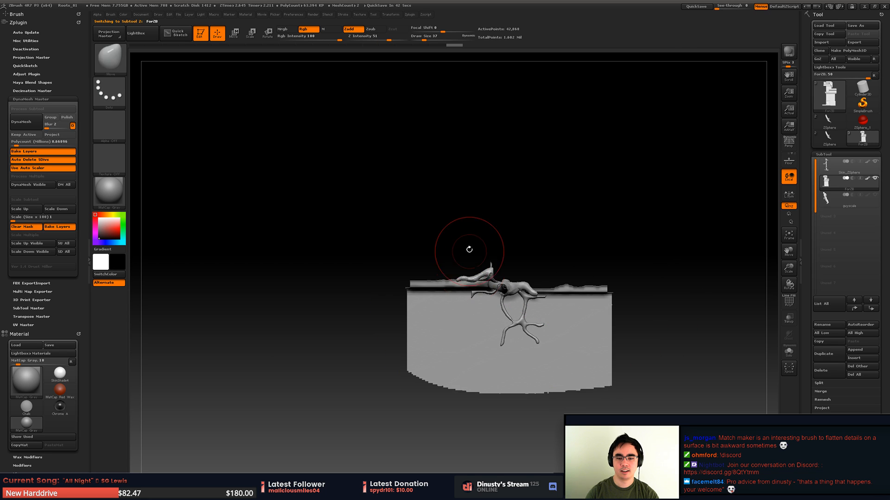
ctrl+shift+click(449, 259)
mouse_move(464, 230)
ctrl+shift+mouse_down()
mouse_move(441, 360)
mouse_move(624, 329)
mouse_move(628, 247)
ctrl+shift+mouse_up()
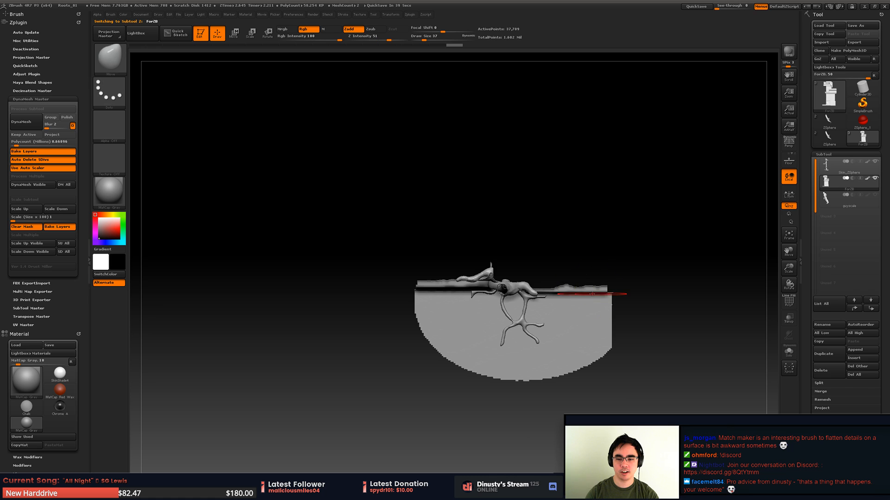
mouse_move(614, 294)
right_down()
mouse_move(587, 240)
mouse_move(481, 227)
right_up()
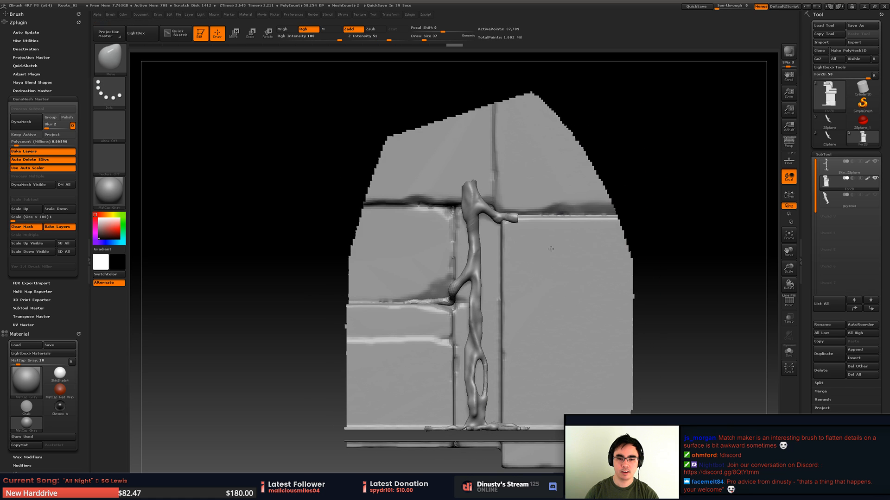
mouse_move(327, 190)
ctrl+shift+mouse_down()
mouse_move(312, 473)
mouse_move(472, 467)
mouse_move(634, 181)
mouse_move(669, 183)
ctrl+shift+mouse_up()
right_drag(590, 222, 551, 222)
- Make the Skin_ZSphere roots the active subtool and choose the Move brush with a draw size of 20
alt+click(466, 198)
mouse_move(466, 197)
alt+right_down()
mouse_move(474, 283)
mouse_move(431, 262)
mouse_move(471, 204)
alt+right_up()
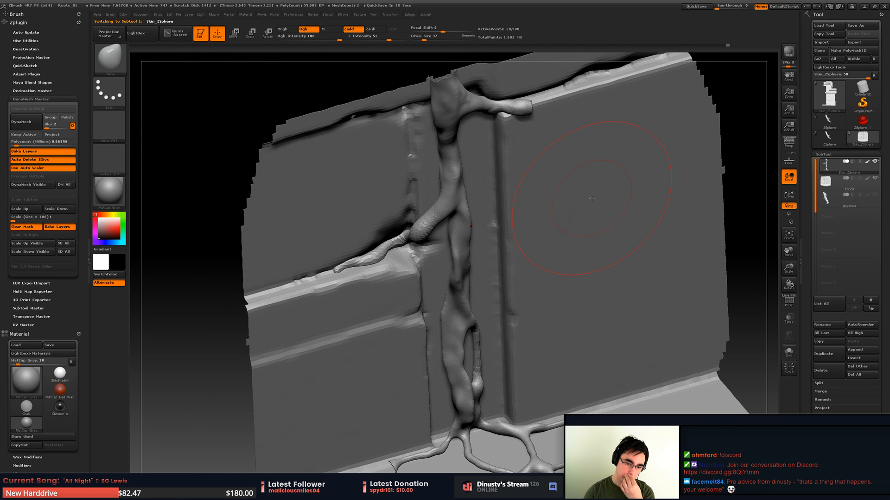
alt+right_drag(515, 266, 505, 227)
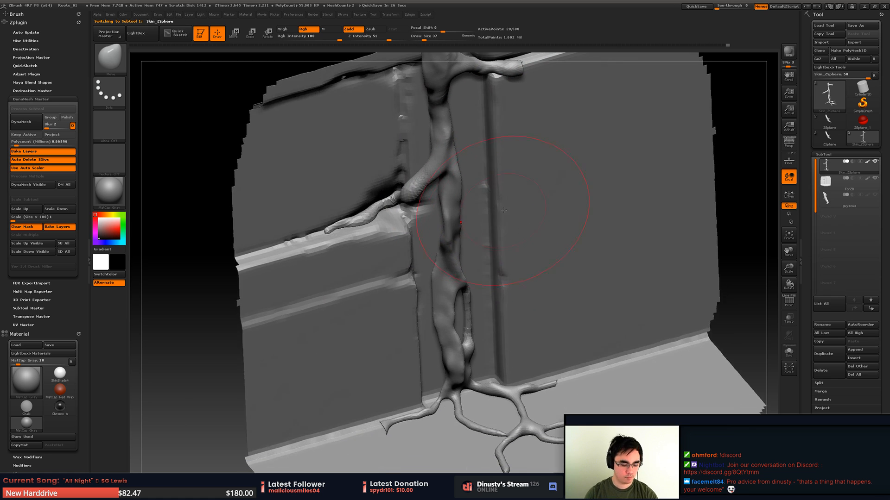
key(b)
key(m)
key(v)
key(space)
drag(503, 230, 491, 230)
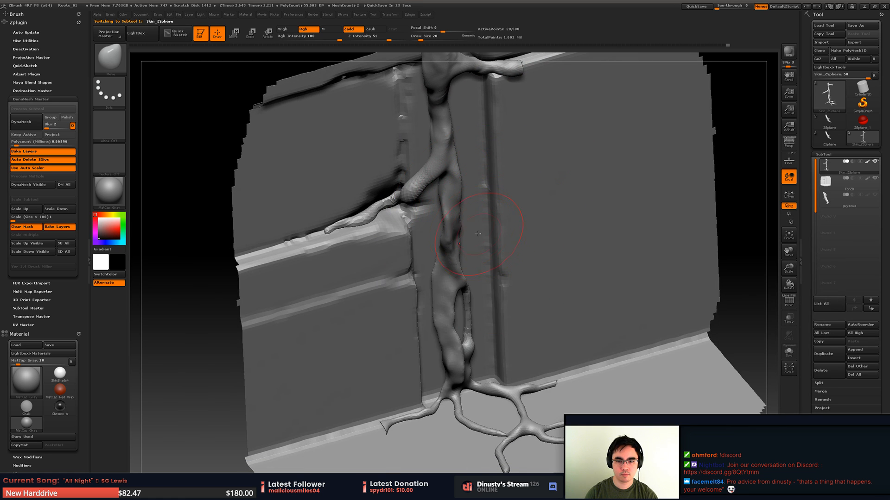
- Adjust the side root where it branches from the trunk and bends into the stone crack, using small Move brush strokes
right_drag(495, 232, 479, 220)
mouse_move(480, 220)
ctrl+right_down()
mouse_move(471, 240)
mouse_move(423, 192)
mouse_move(434, 209)
mouse_move(423, 234)
mouse_move(460, 218)
mouse_move(400, 223)
ctrl+right_up()
drag(401, 223, 393, 225)
mouse_move(427, 168)
right_down()
mouse_move(402, 175)
mouse_move(427, 179)
right_up()
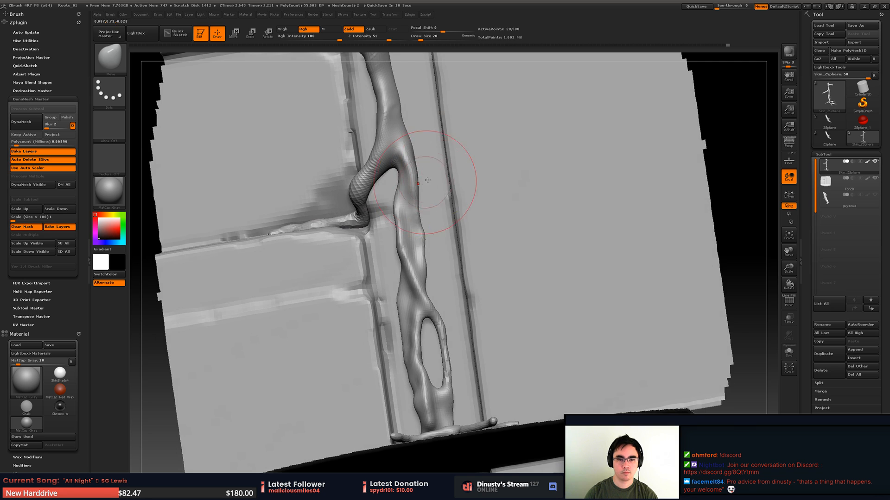
alt+right_drag(423, 146, 418, 190)
right_drag(418, 190, 389, 178)
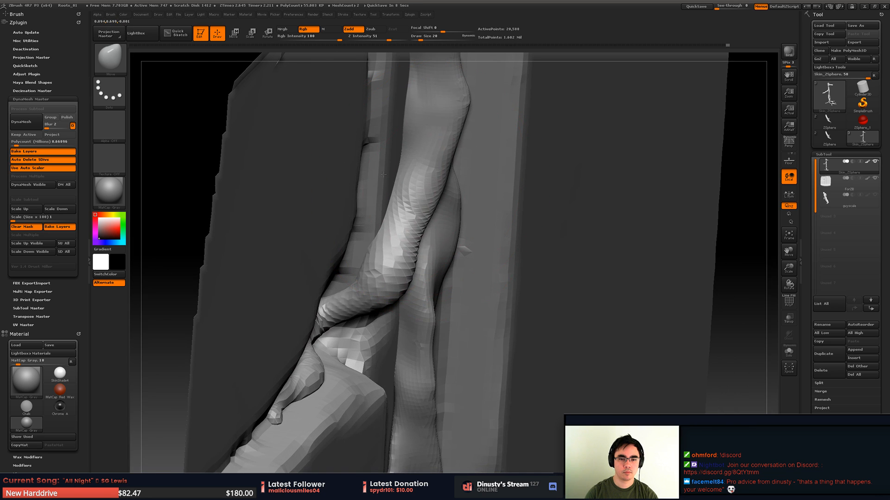
drag(420, 176, 413, 174)
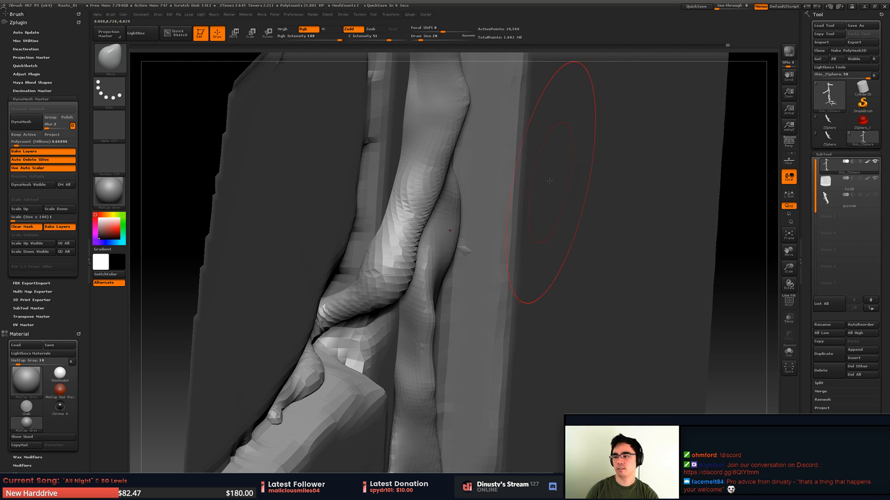
mouse_move(834, 165)
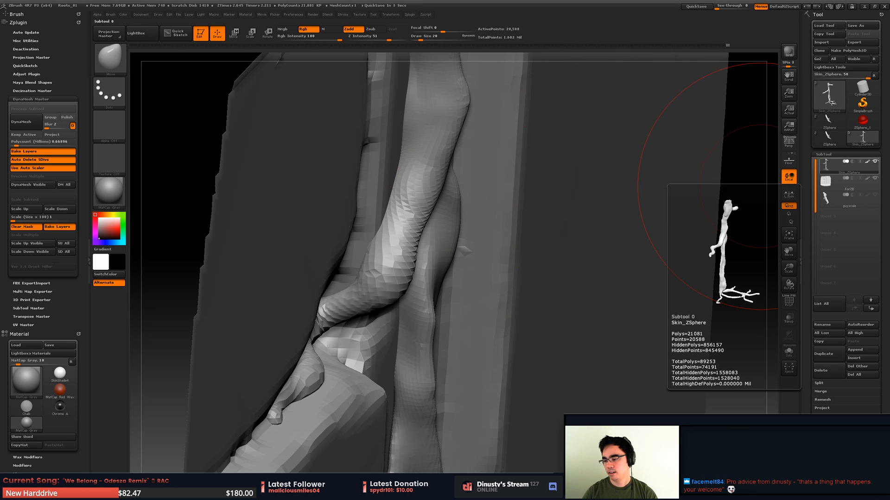
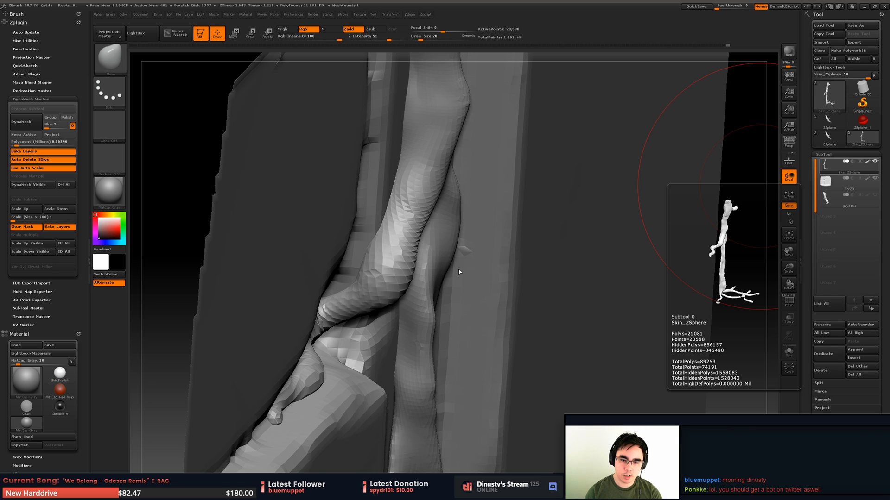
- Switch to the Orb_ClayTubes brush and set its draw size to 11 for sculpting the root
mouse_move(459, 272)
mouse_down()
mouse_move(487, 266)
mouse_move(451, 273)
mouse_move(504, 238)
mouse_move(501, 252)
mouse_up()
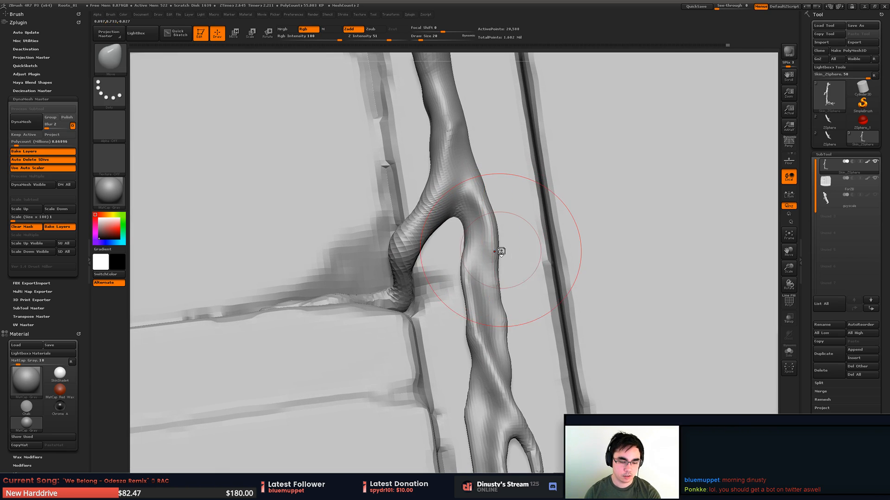
key(b)
key(b)
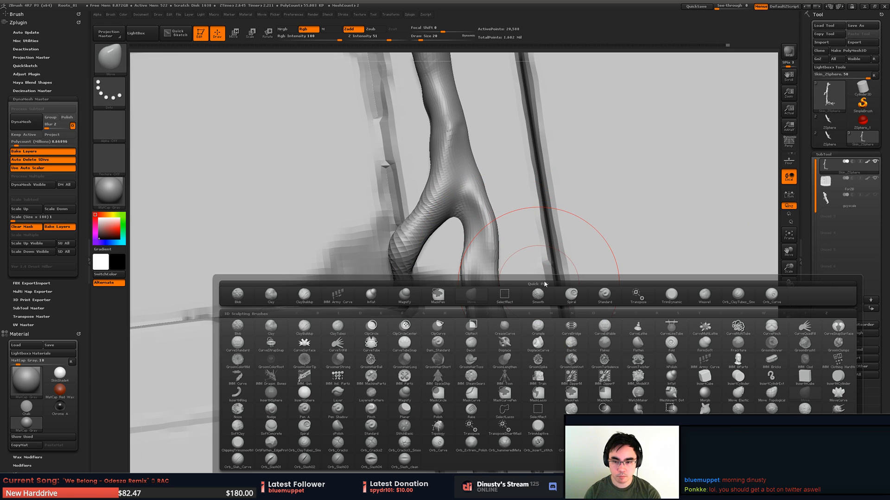
click(641, 296)
key(b)
click(754, 301)
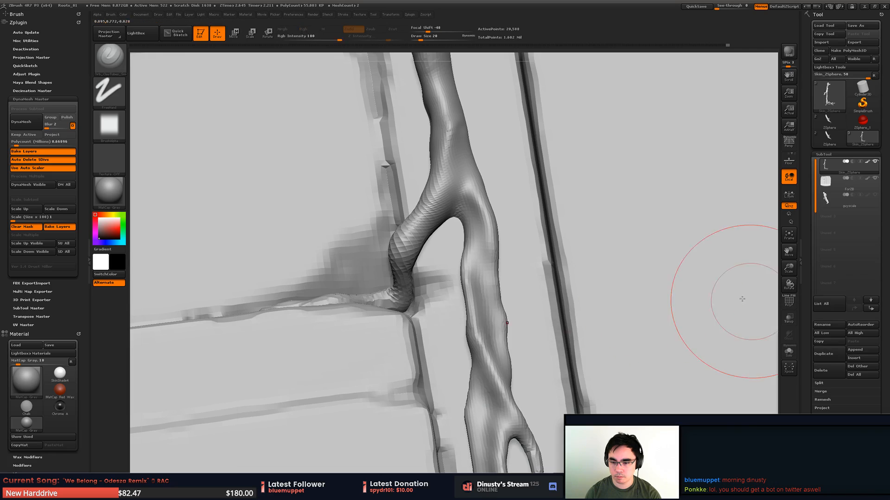
key(space)
mouse_move(533, 273)
mouse_down()
mouse_move(484, 279)
mouse_move(489, 315)
mouse_up()
mouse_move(456, 296)
mouse_down()
mouse_move(468, 283)
mouse_move(459, 338)
mouse_move(484, 303)
mouse_up()
key(space)
- Build up clay strokes along the main root below its upper fork, following the direction of growth
drag(483, 265, 492, 369)
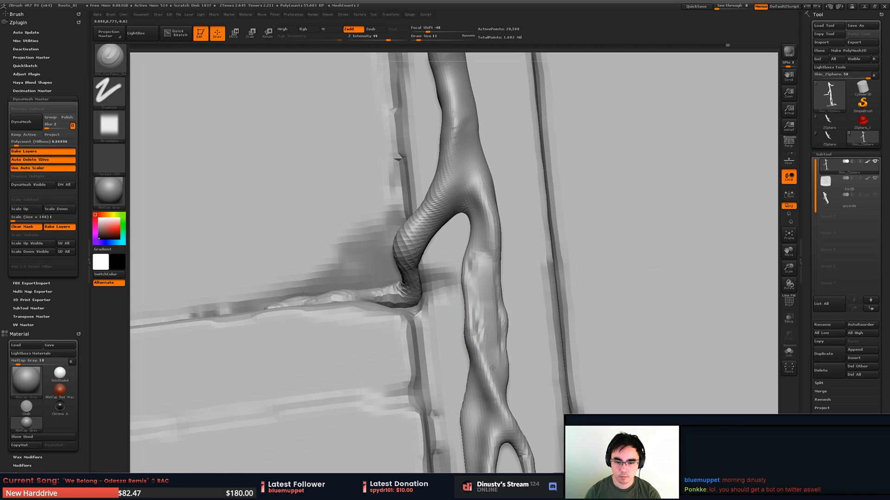
alt+drag(528, 324, 535, 281)
mouse_move(484, 296)
mouse_down()
mouse_move(499, 348)
mouse_move(482, 366)
mouse_move(484, 389)
mouse_up()
alt+drag(519, 320, 531, 270)
drag(502, 301, 497, 399)
mouse_move(532, 335)
alt+mouse_down()
mouse_move(536, 280)
mouse_move(527, 271)
alt+mouse_up()
mouse_move(499, 354)
mouse_down()
mouse_move(507, 375)
mouse_move(498, 394)
mouse_up()
drag(486, 264, 499, 301)
drag(461, 366, 457, 394)
mouse_move(506, 356)
shift+mouse_down()
mouse_move(510, 369)
mouse_move(490, 288)
shift+mouse_up()
shift+drag(478, 255, 496, 366)
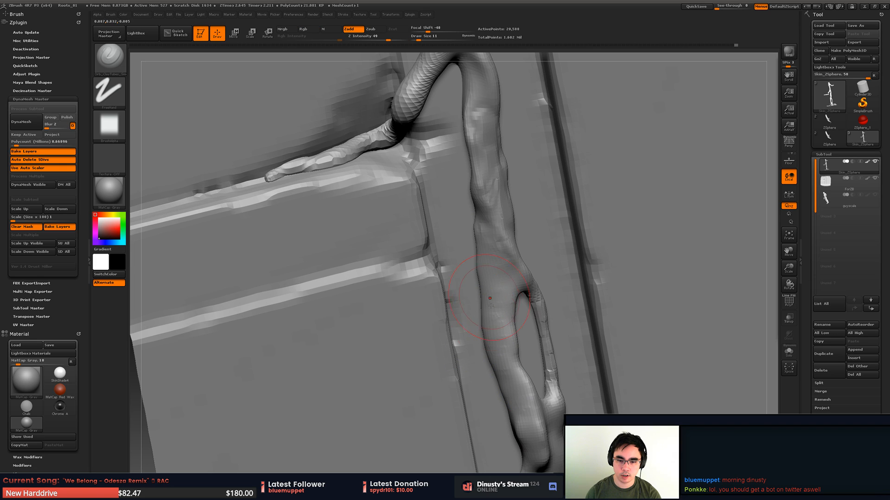
- Sculpt a twisting ridge across the main root that leads into the thin side branch of the loop
drag(489, 247, 495, 305)
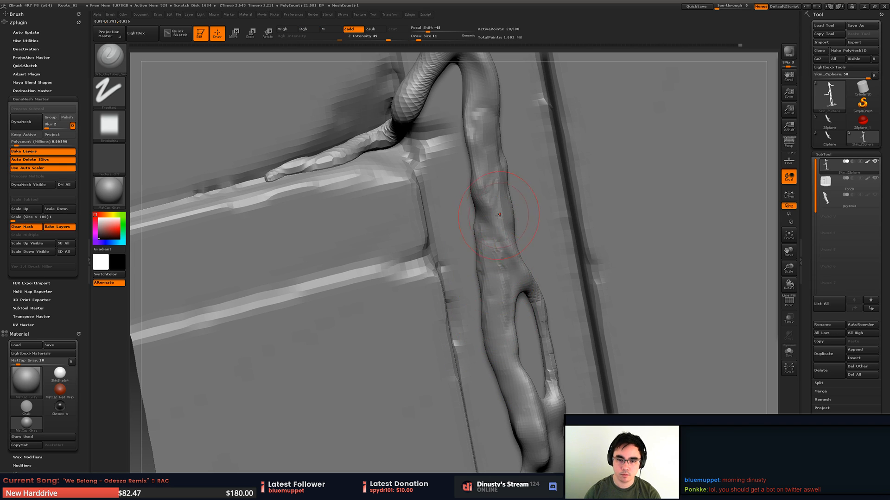
drag(498, 222, 492, 253)
mouse_move(486, 207)
mouse_down()
mouse_move(514, 279)
mouse_move(582, 284)
mouse_move(560, 320)
mouse_move(578, 388)
mouse_up()
key(ctrl+z)
drag(612, 340, 585, 335)
mouse_move(564, 296)
mouse_down()
mouse_move(584, 257)
mouse_move(589, 301)
mouse_up()
drag(594, 250, 619, 243)
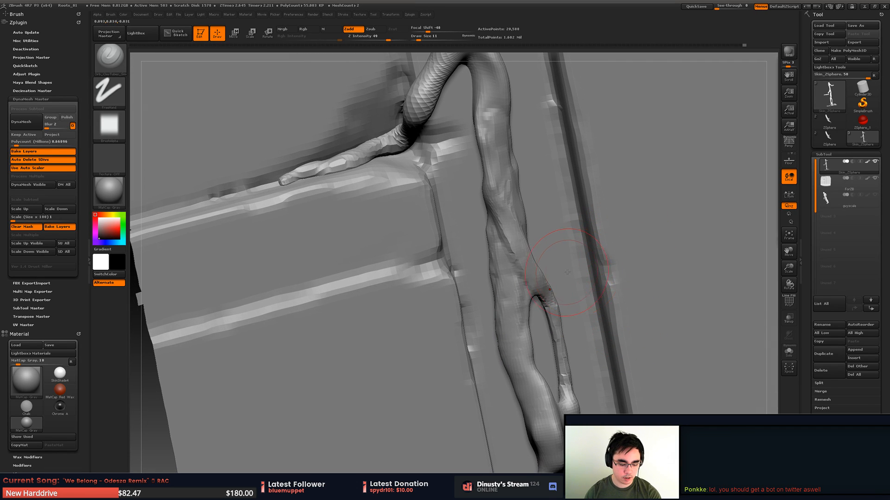
- Switch to the Inflate brush and swell the twisting strand and the root surface around it
key(b)
key(i)
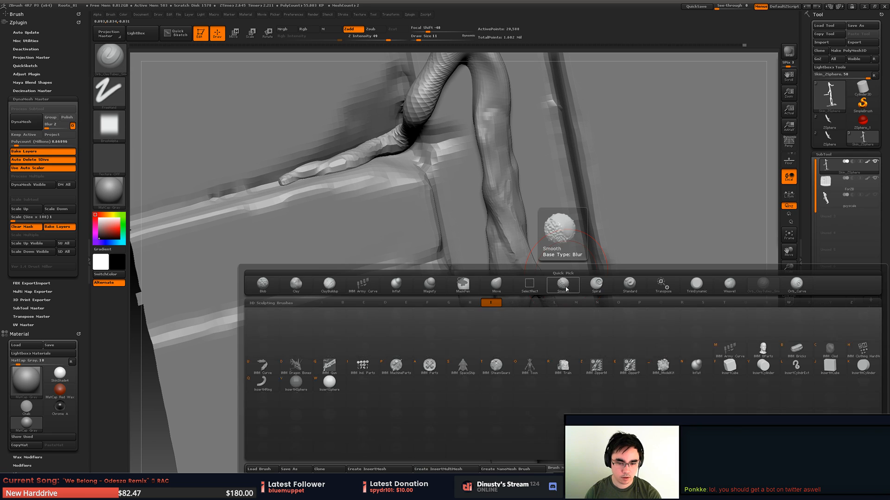
key(n)
drag(551, 319, 518, 258)
drag(520, 219, 519, 206)
mouse_move(520, 214)
mouse_down()
mouse_move(515, 183)
mouse_move(544, 255)
mouse_up()
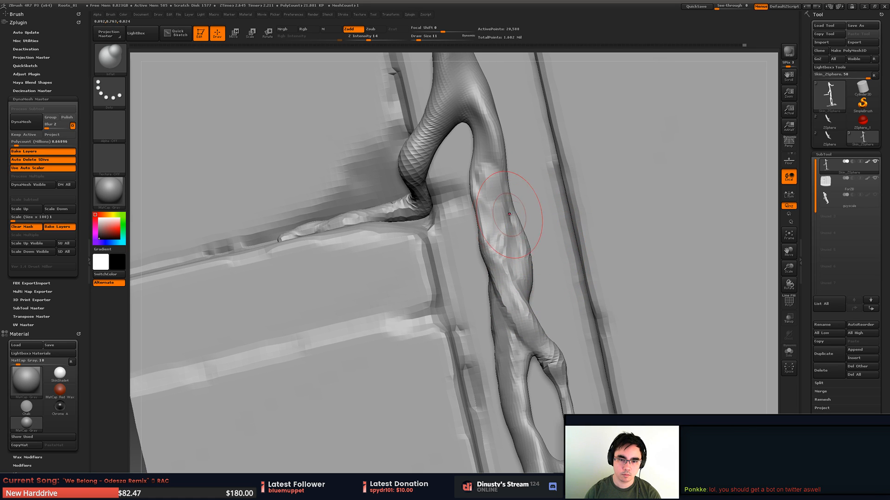
drag(512, 209, 488, 180)
alt+drag(531, 222, 513, 136)
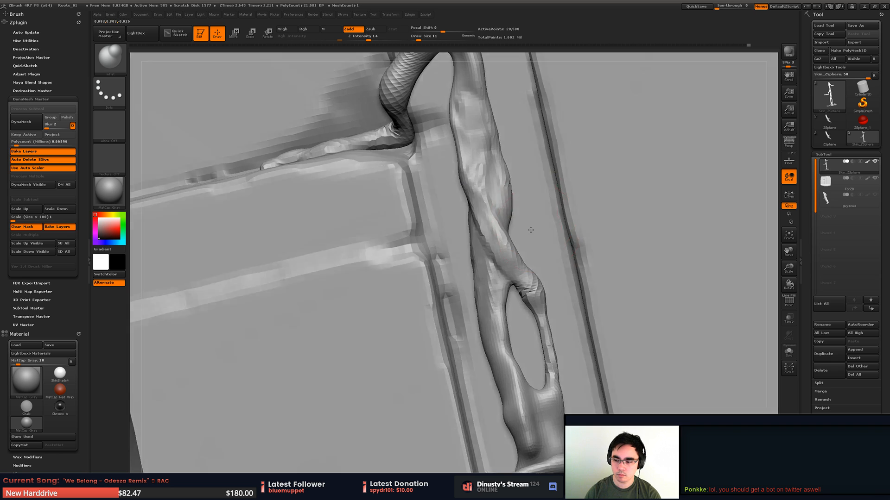
- Inflate the thin side branch of the root loop and undo the unwanted stroke
mouse_move(547, 266)
mouse_down()
mouse_move(501, 267)
mouse_move(492, 242)
mouse_move(494, 269)
mouse_up()
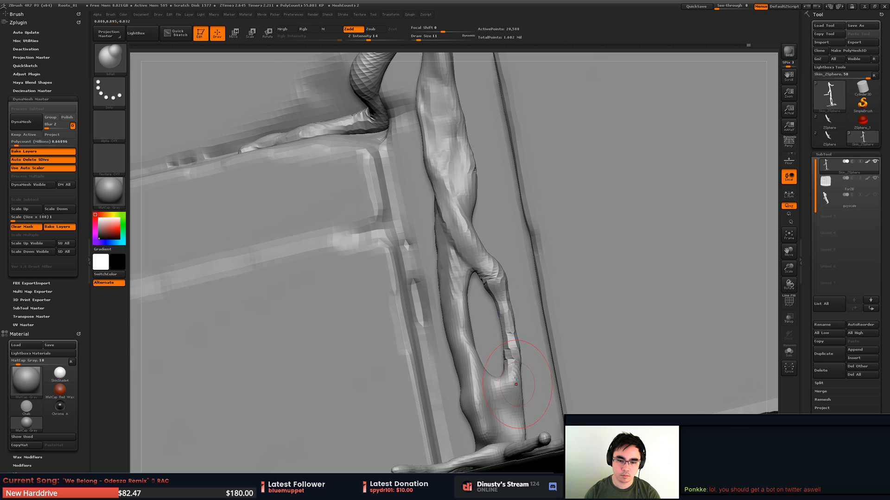
mouse_move(505, 319)
alt+mouse_down()
mouse_move(520, 239)
mouse_move(494, 282)
mouse_move(502, 271)
alt+mouse_up()
mouse_move(503, 271)
alt+mouse_down()
mouse_move(494, 234)
mouse_move(490, 262)
mouse_move(480, 262)
mouse_move(492, 279)
mouse_move(479, 324)
alt+mouse_up()
key(ctrl+z)
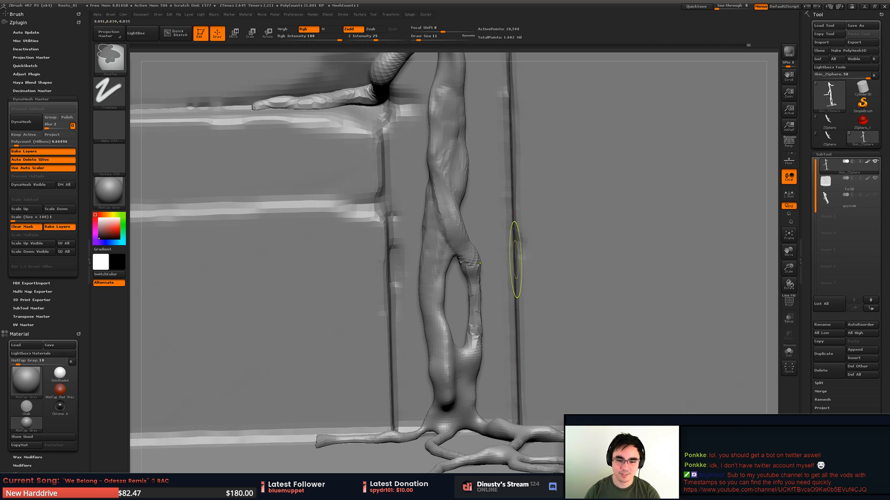
alt+drag(520, 251, 513, 232)
shift+drag(479, 259, 480, 327)
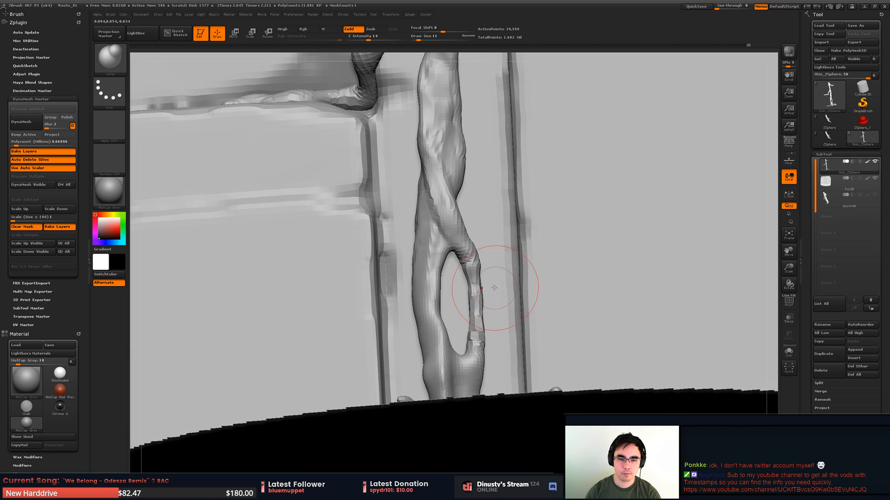
mouse_move(502, 290)
alt+mouse_down()
mouse_move(495, 261)
mouse_move(487, 293)
mouse_move(477, 296)
alt+mouse_up()
alt+drag(477, 296, 494, 275)
- Return to the Orb_ClayTubes brush and set its draw size to 8
key(b)
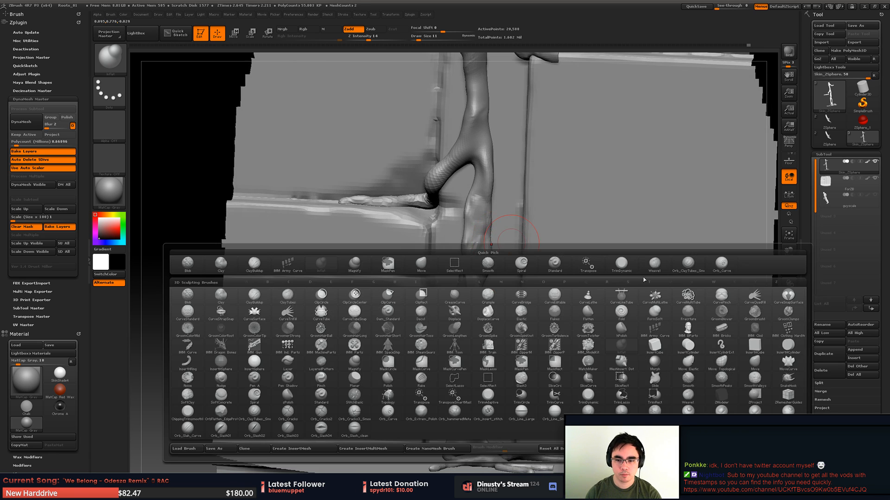
click(688, 264)
mouse_move(515, 235)
alt+mouse_down()
mouse_move(507, 280)
mouse_move(498, 258)
alt+mouse_up()
key(space)
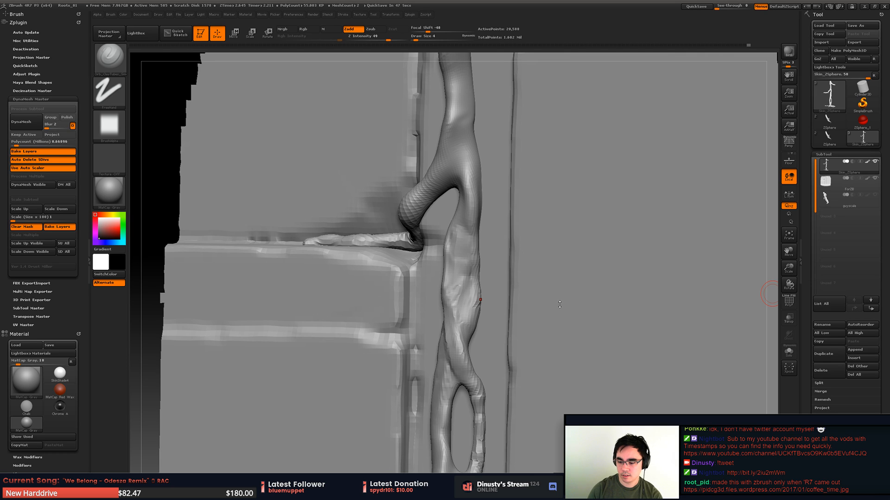
right_click(581, 325)
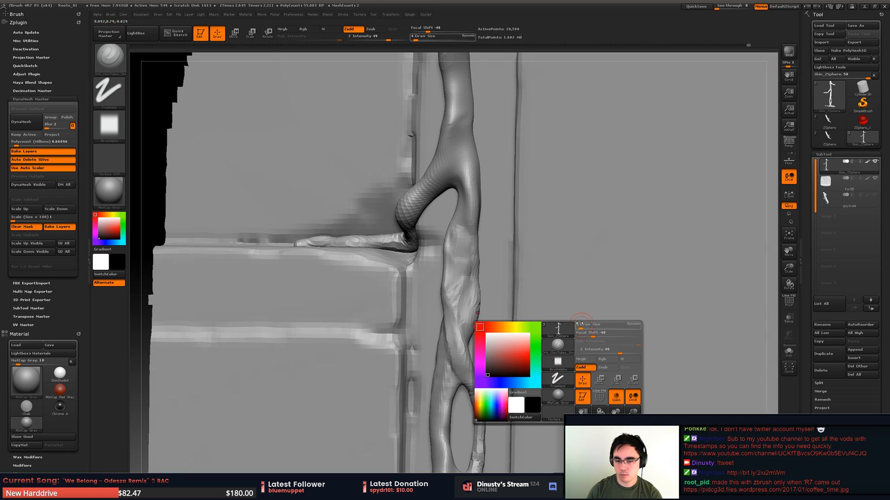
click(551, 323)
ctrl+right_drag(595, 285, 584, 267)
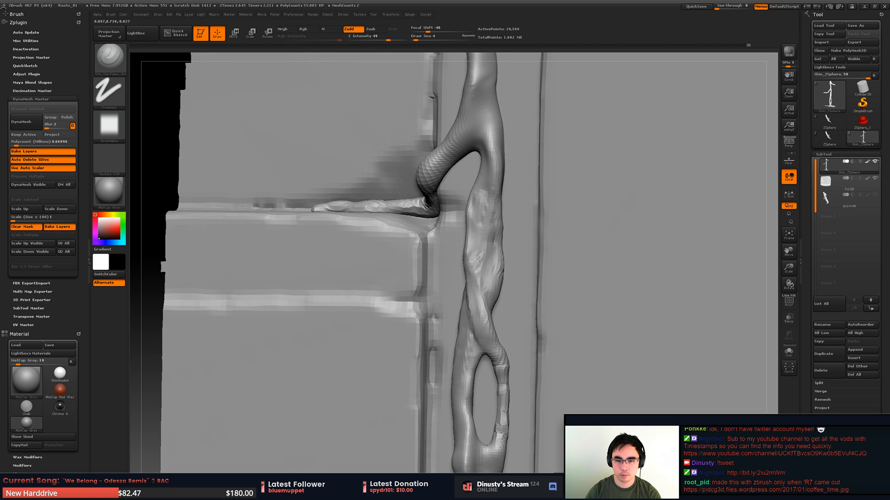
right_click(491, 200)
- Lay fine clay strokes over the bulge of the main root just below the upper fork
drag(493, 202, 485, 234)
drag(494, 196, 483, 246)
drag(490, 213, 480, 247)
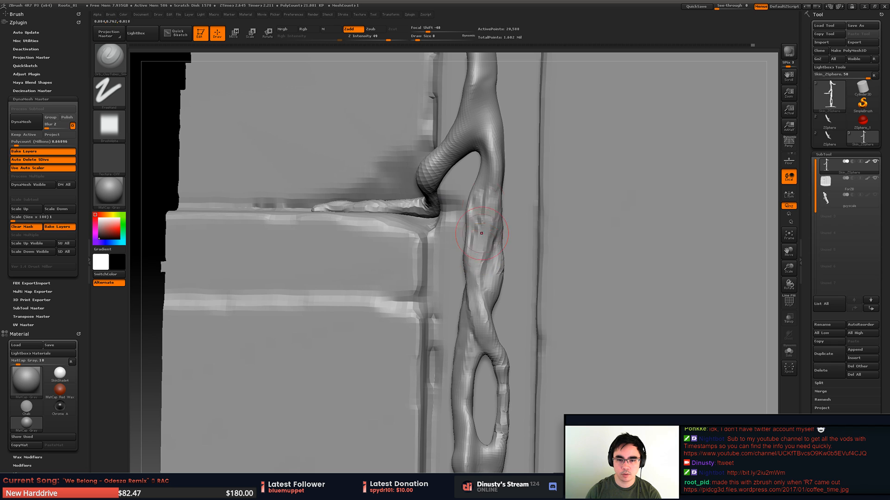
right_drag(514, 208, 490, 209)
mouse_move(473, 189)
mouse_down()
mouse_move(462, 268)
mouse_move(480, 170)
mouse_move(473, 193)
mouse_up()
right_drag(482, 203, 501, 199)
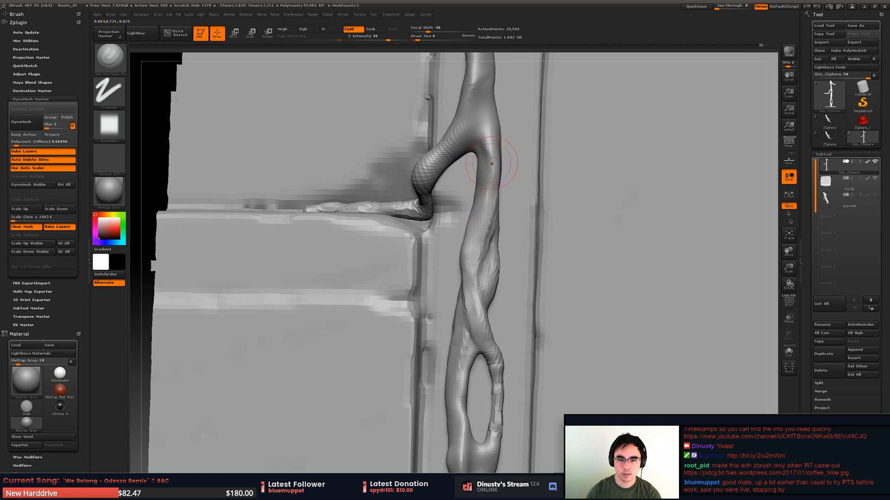
- Fill and smooth the root from the upper fork down to the twisting strand, evening out its right-hand lump
drag(492, 149, 486, 225)
mouse_move(474, 278)
mouse_down()
mouse_move(473, 303)
mouse_move(481, 259)
mouse_up()
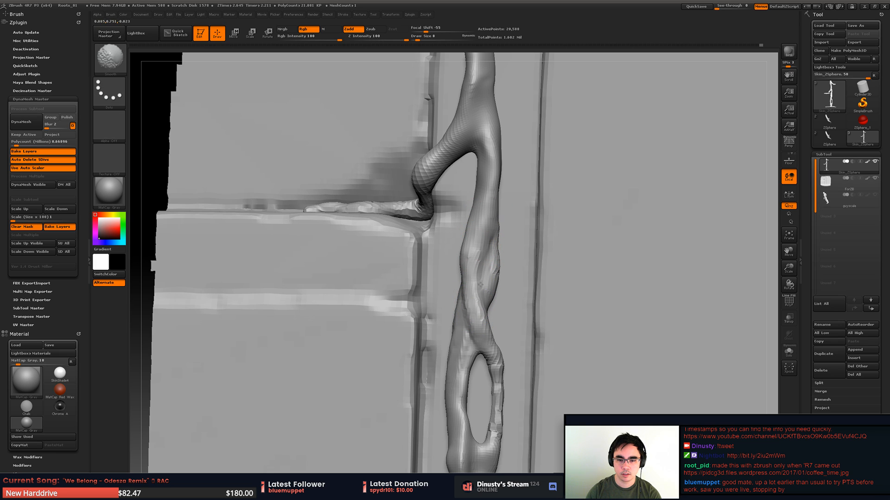
mouse_move(497, 291)
mouse_down()
mouse_move(499, 273)
mouse_move(493, 290)
mouse_up()
alt+drag(497, 259, 492, 292)
mouse_move(499, 252)
alt+mouse_down()
mouse_move(493, 283)
mouse_move(497, 241)
alt+mouse_up()
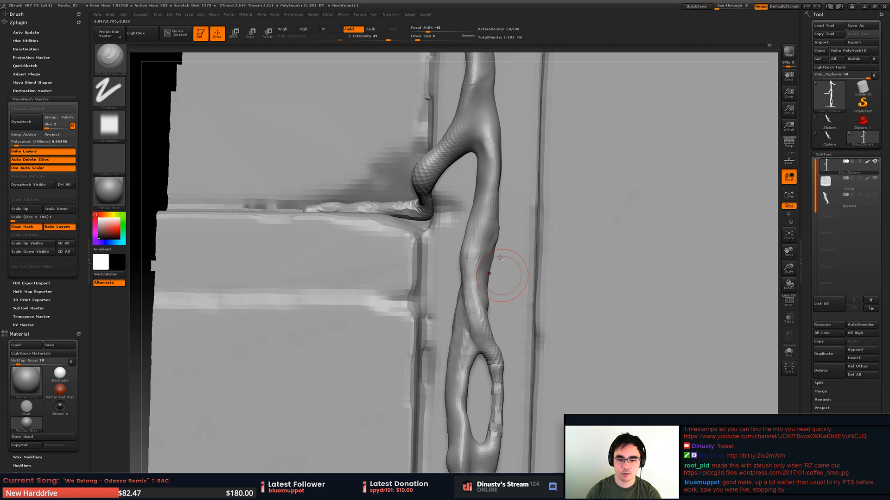
mouse_move(507, 274)
alt+mouse_down()
mouse_move(504, 239)
mouse_move(488, 262)
alt+mouse_up()
alt+drag(477, 325, 480, 319)
alt+click(476, 318)
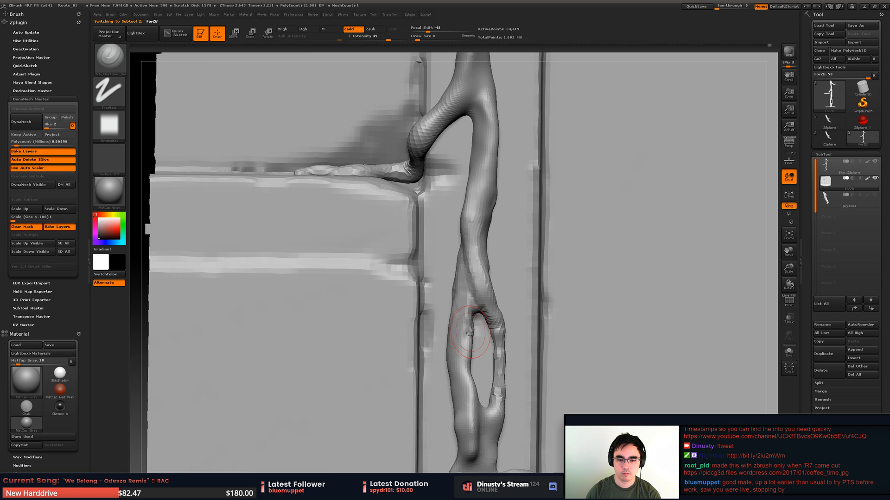
mouse_move(471, 337)
right_down()
mouse_move(505, 319)
mouse_move(529, 291)
right_up()
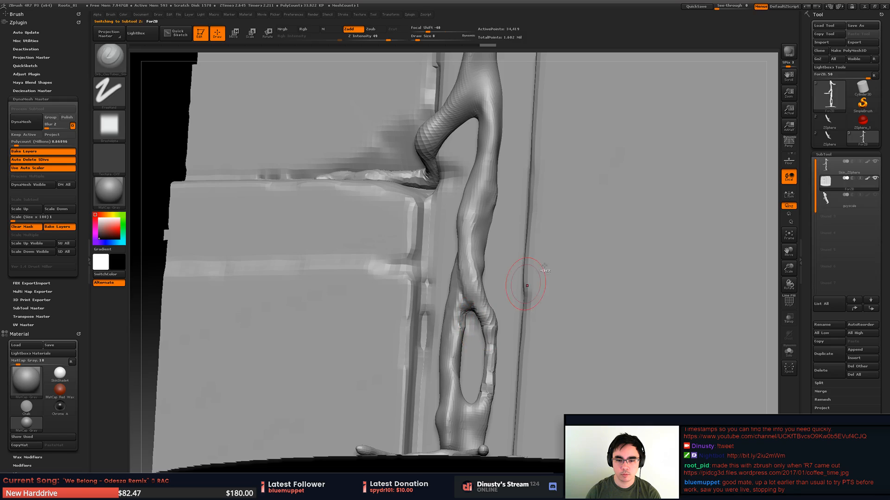
ctrl+shift+click(599, 228)
alt+click(460, 300)
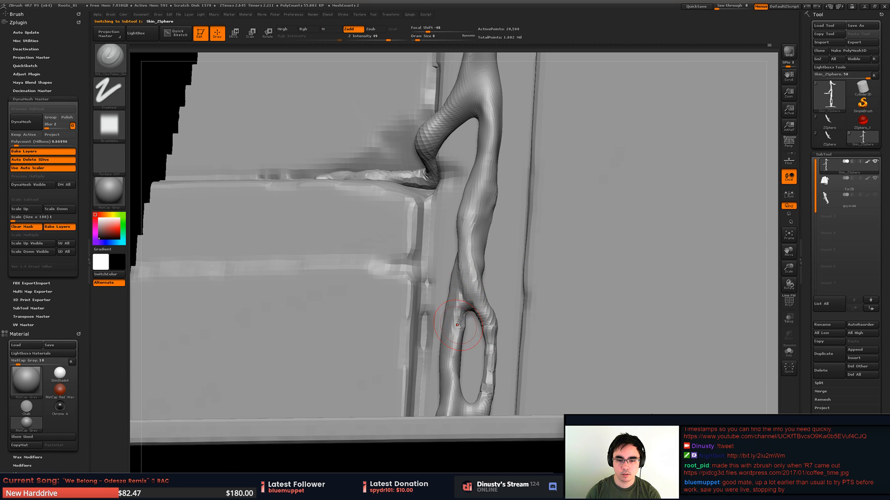
- Add clay where the two root strands merge above the loop, blending the junction from the side
right_drag(466, 340, 461, 329)
shift+drag(461, 306, 454, 291)
right_drag(455, 291, 448, 290)
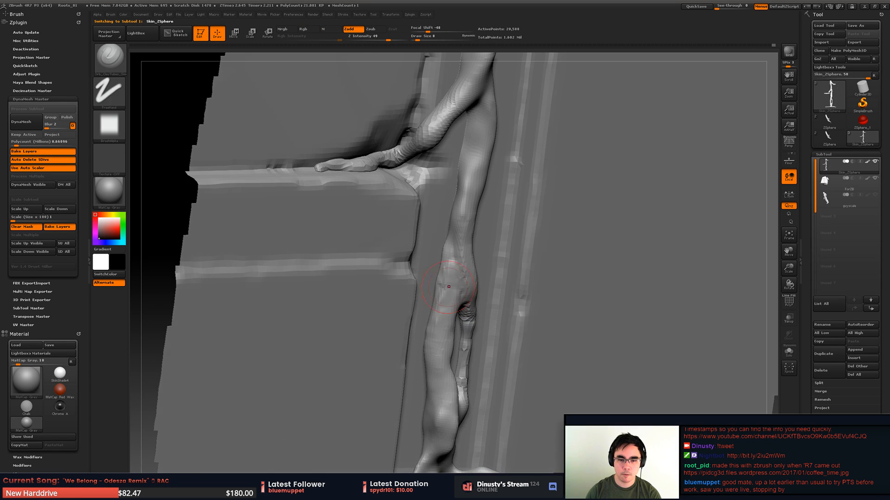
shift+drag(449, 290, 438, 279)
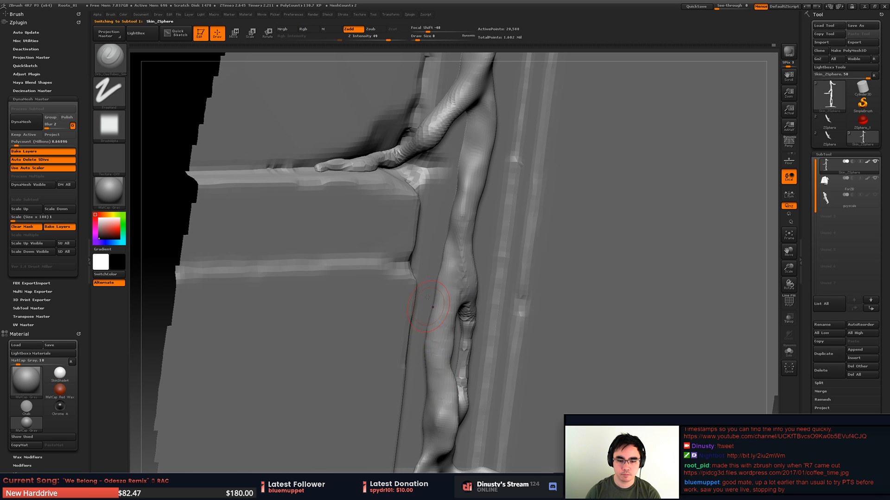
mouse_move(436, 307)
alt+right_down()
mouse_move(447, 208)
mouse_move(448, 315)
mouse_move(408, 324)
mouse_move(410, 308)
alt+right_up()
- Build up the lower main trunk beside the loop and above the spreading base roots
mouse_move(460, 324)
right_down()
mouse_move(463, 304)
mouse_move(477, 323)
mouse_move(508, 325)
right_up()
mouse_move(512, 346)
mouse_down()
mouse_move(485, 320)
mouse_move(492, 332)
mouse_move(481, 292)
mouse_up()
drag(467, 322, 464, 266)
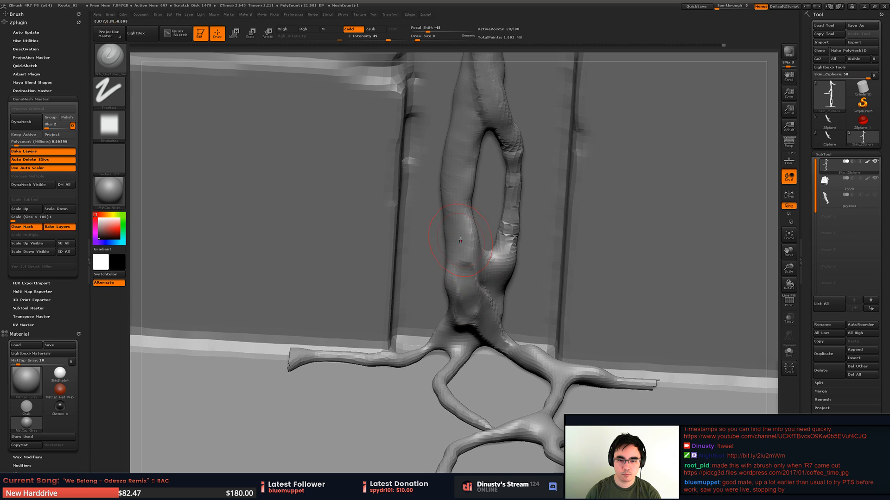
mouse_move(460, 230)
mouse_down()
mouse_move(459, 253)
mouse_move(495, 331)
mouse_move(545, 353)
mouse_up()
right_drag(546, 353, 518, 359)
shift+drag(526, 328, 456, 257)
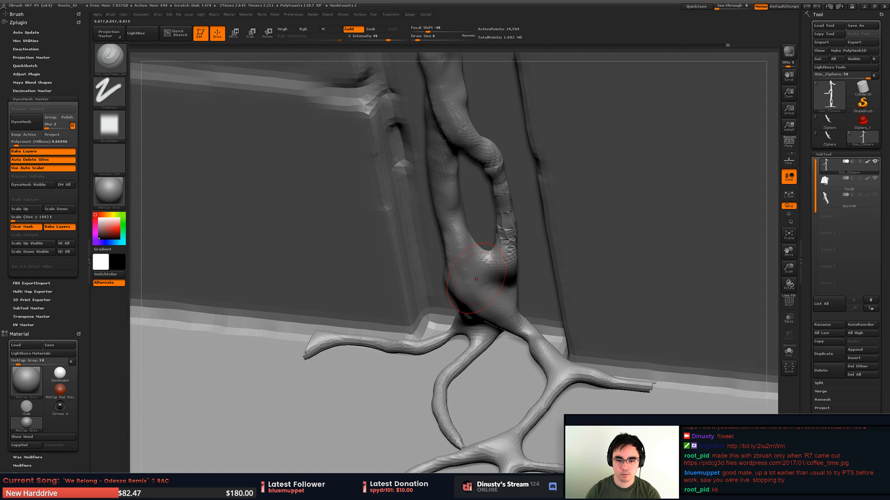
drag(480, 297, 504, 328)
- Inflate the junction where the thin branch rejoins the trunk and build it up with the Orb_ClayTubes brush
key(b)
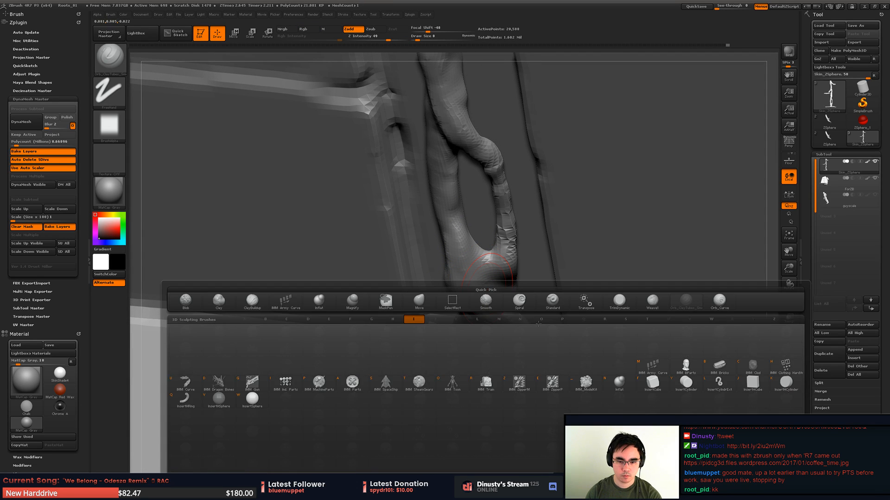
key(i)
key(n)
drag(514, 331, 467, 265)
key(b)
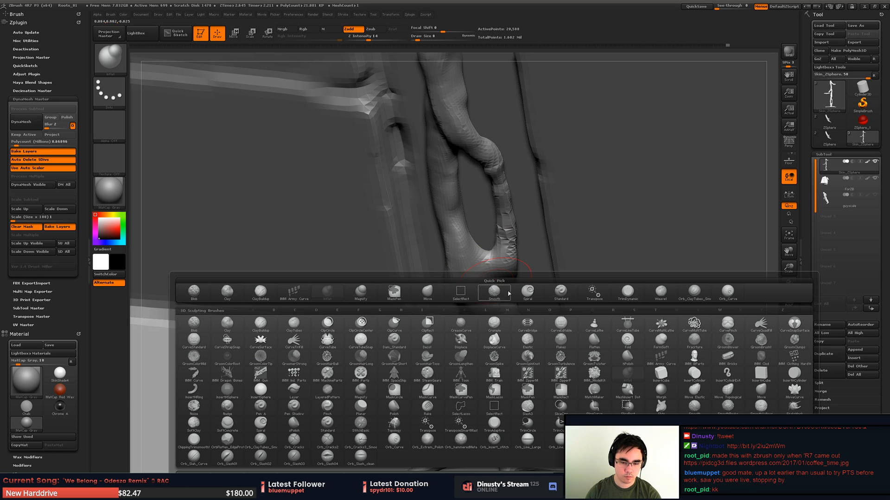
click(695, 293)
mouse_move(457, 269)
mouse_down()
mouse_move(447, 227)
mouse_move(459, 278)
mouse_move(523, 337)
mouse_move(470, 261)
mouse_up()
mouse_move(469, 261)
alt+right_down()
mouse_move(471, 281)
mouse_move(477, 251)
alt+right_up()
drag(482, 281, 484, 277)
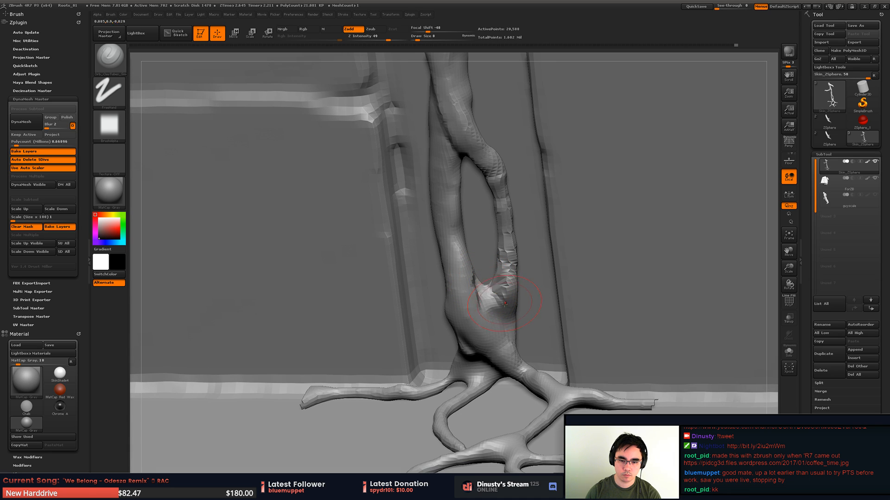
drag(483, 307, 504, 353)
shift+drag(501, 320, 506, 353)
- Add long clay strokes down the thick strand on the other side of the root loop
mouse_move(506, 353)
right_down()
mouse_move(486, 346)
mouse_move(463, 270)
mouse_move(448, 296)
right_up()
mouse_move(441, 264)
mouse_down()
mouse_move(446, 225)
mouse_move(440, 330)
mouse_up()
shift+drag(447, 222, 442, 322)
mouse_move(446, 283)
right_down()
mouse_move(463, 304)
mouse_move(437, 298)
mouse_move(474, 271)
right_up()
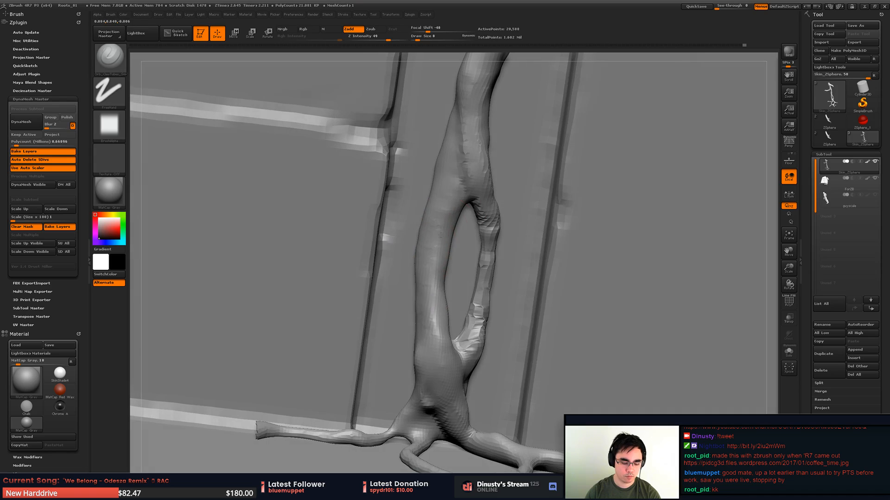
- Reshape the two strands around the root loop with the Move brush, bending them into a more organic curve
key(b)
key(m)
key(v)
key(space)
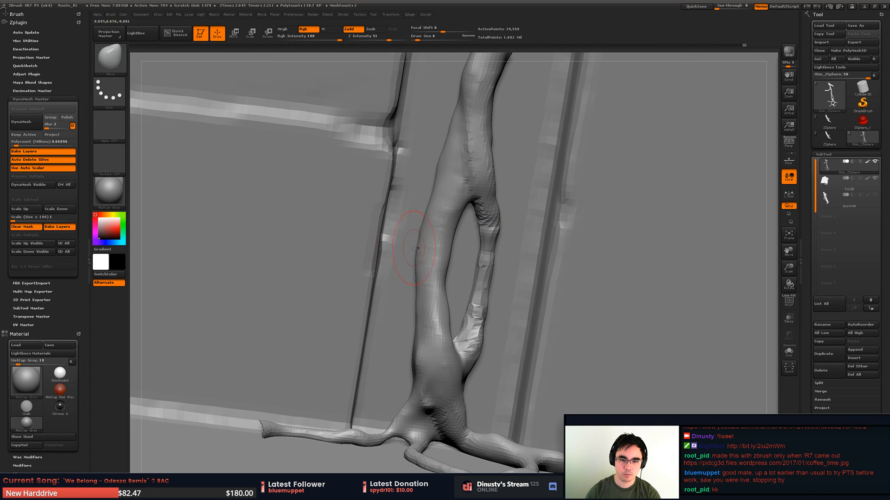
right_drag(458, 237, 492, 217)
right_click(477, 268)
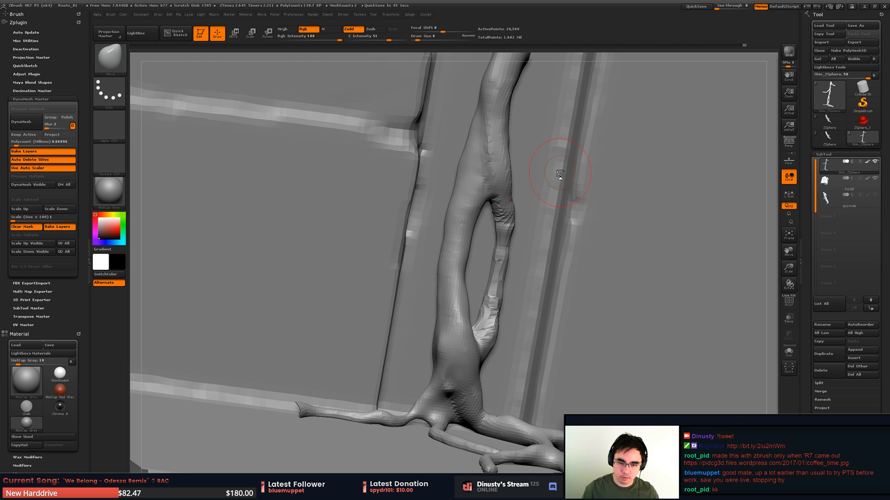
mouse_move(477, 236)
right_down()
mouse_move(480, 313)
mouse_move(469, 320)
mouse_move(467, 266)
mouse_move(466, 355)
mouse_move(462, 291)
right_up()
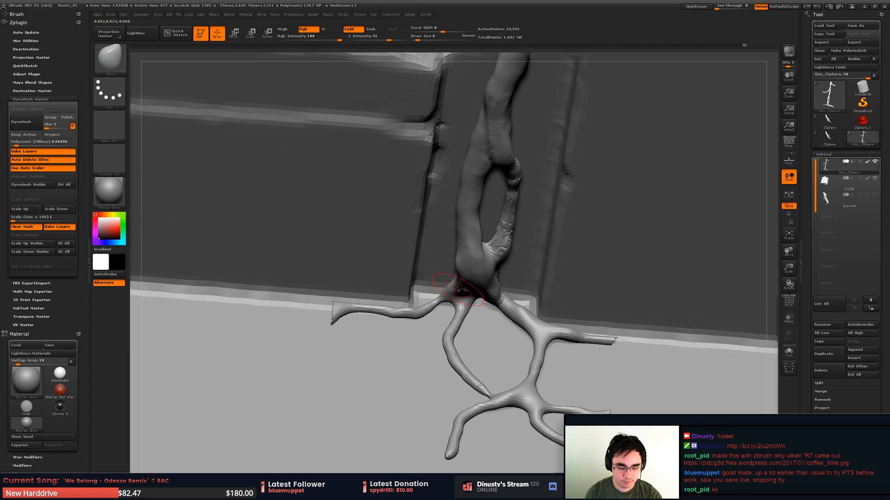
- Inflate the base roots where they spread out from the bottom of the trunk
key(b)
key(i)
key(n)
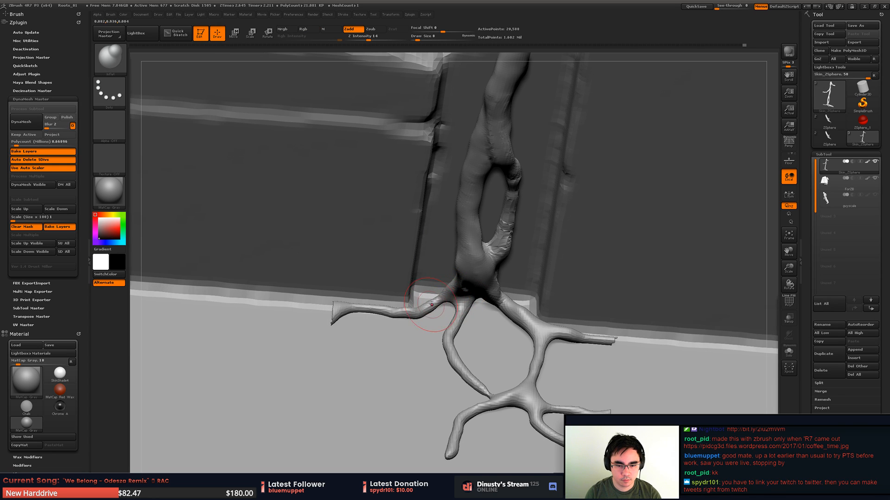
mouse_move(427, 307)
mouse_down()
mouse_move(444, 293)
mouse_move(408, 314)
mouse_up()
drag(440, 302, 457, 290)
right_drag(457, 290, 452, 259)
drag(450, 290, 461, 308)
right_drag(452, 319, 444, 329)
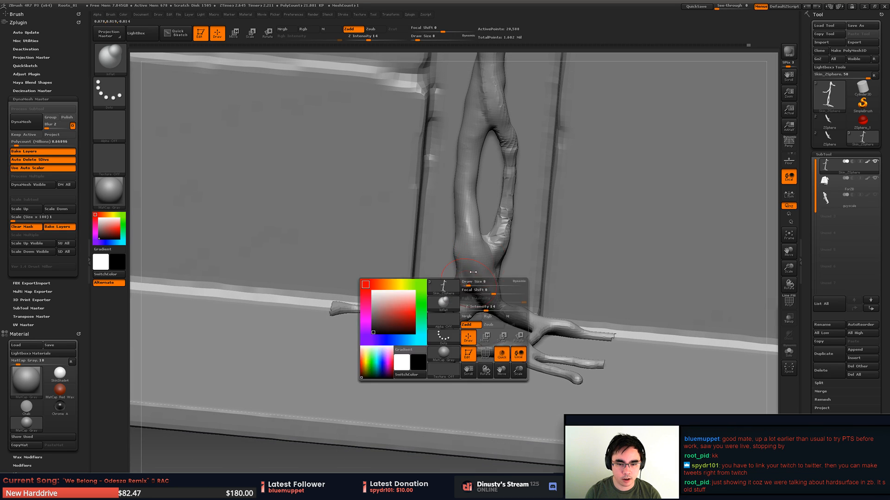
- Smooth the root base and the junction where the thin strand rejoins the trunk, restoring some volume with Inflate
shift+drag(473, 295, 445, 299)
mouse_move(454, 312)
right_down()
mouse_move(453, 303)
mouse_move(458, 312)
right_up()
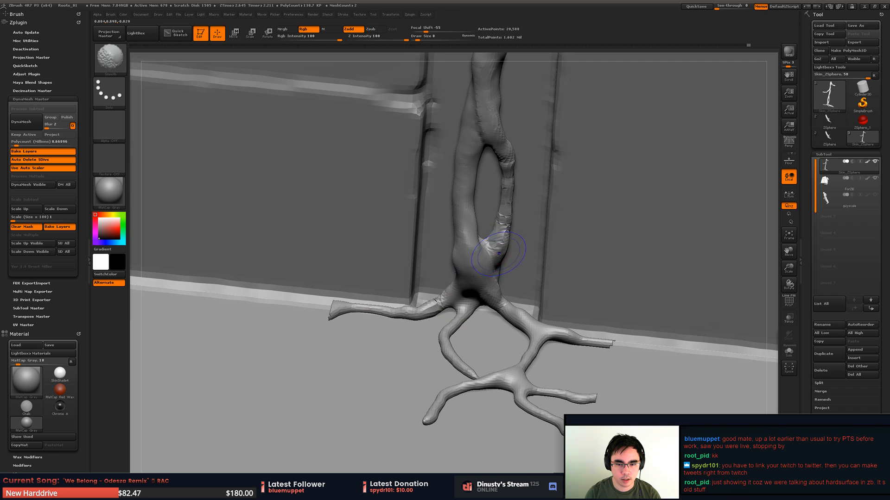
shift+drag(497, 235, 507, 241)
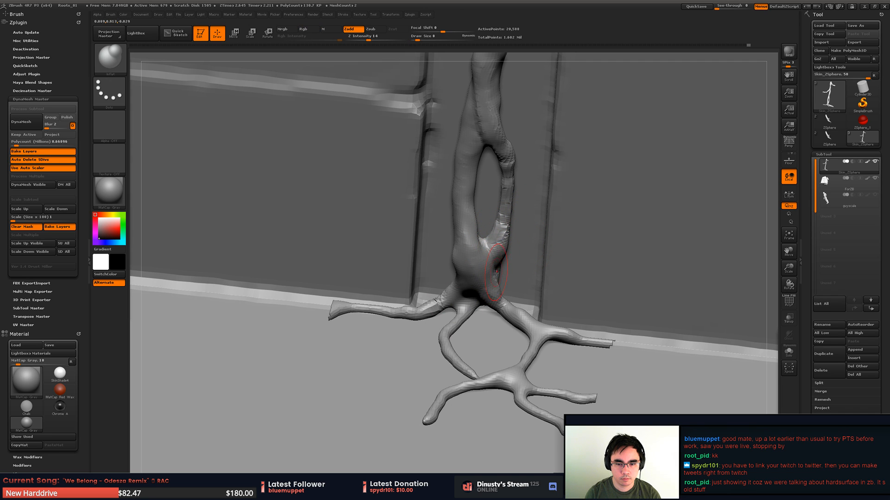
ctrl+right_drag(496, 272, 483, 254)
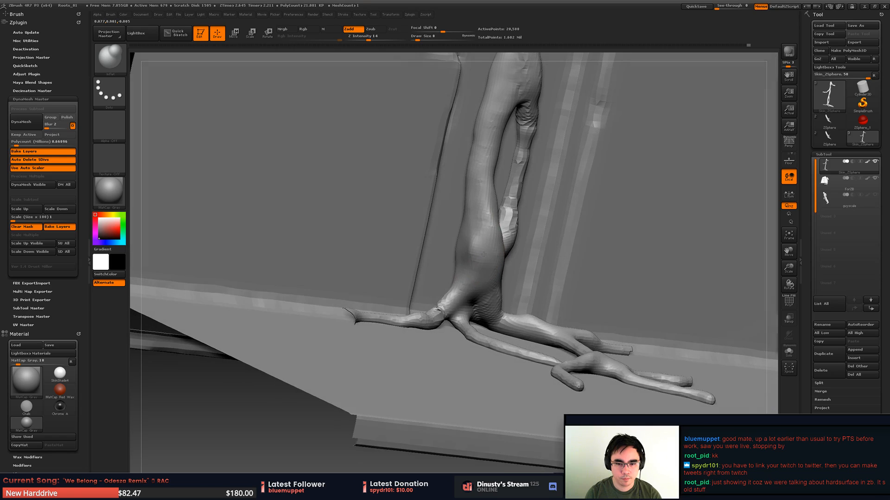
- Carve a groove down the side of the lower trunk with subtractive brushes, setting off a strand that runs into the side root
key(b)
click(554, 258)
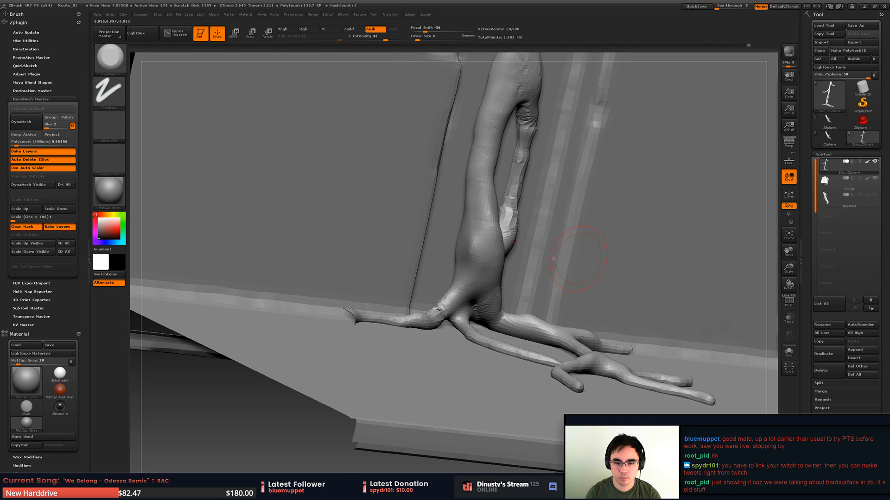
drag(473, 242, 473, 263)
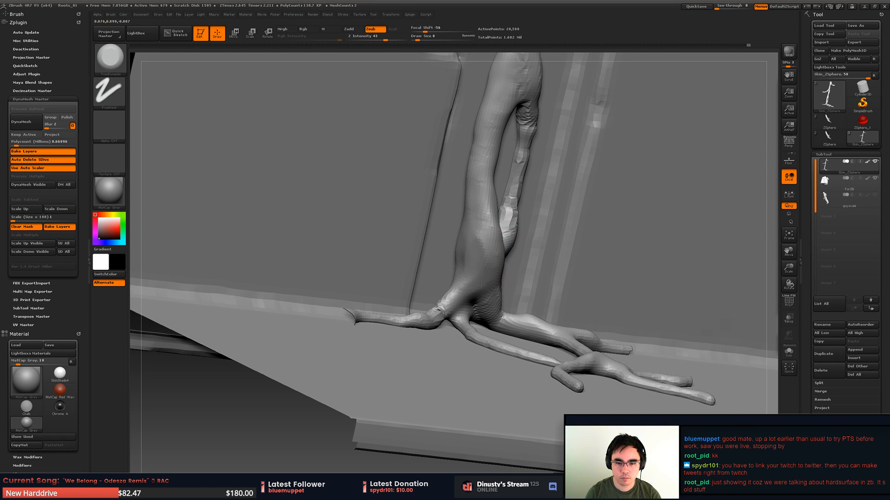
key(b)
click(726, 298)
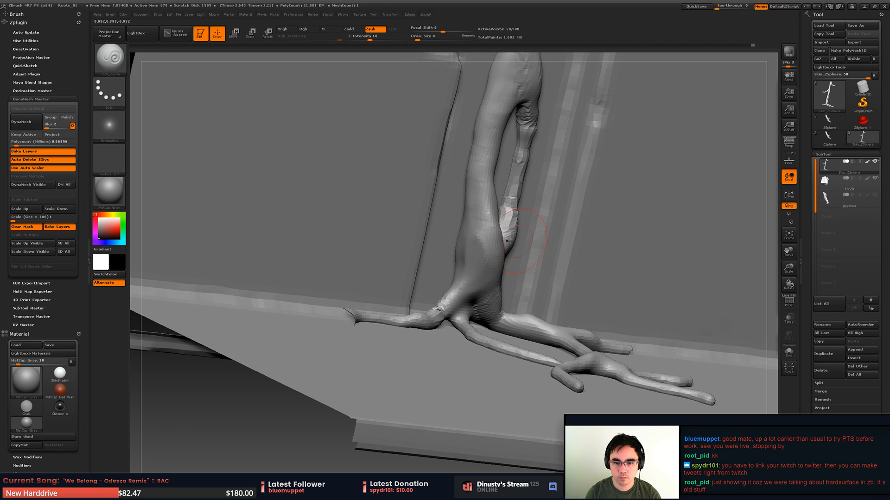
drag(460, 236, 465, 298)
drag(417, 278, 371, 274)
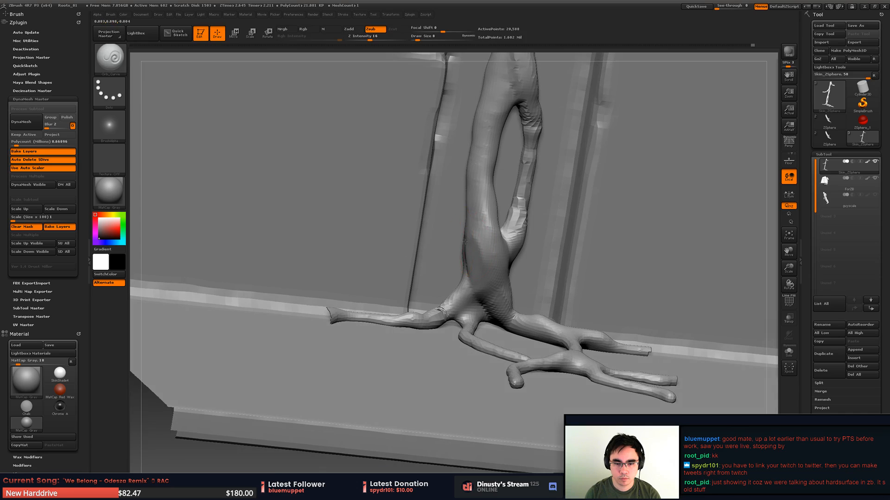
drag(464, 238, 480, 302)
drag(468, 225, 487, 313)
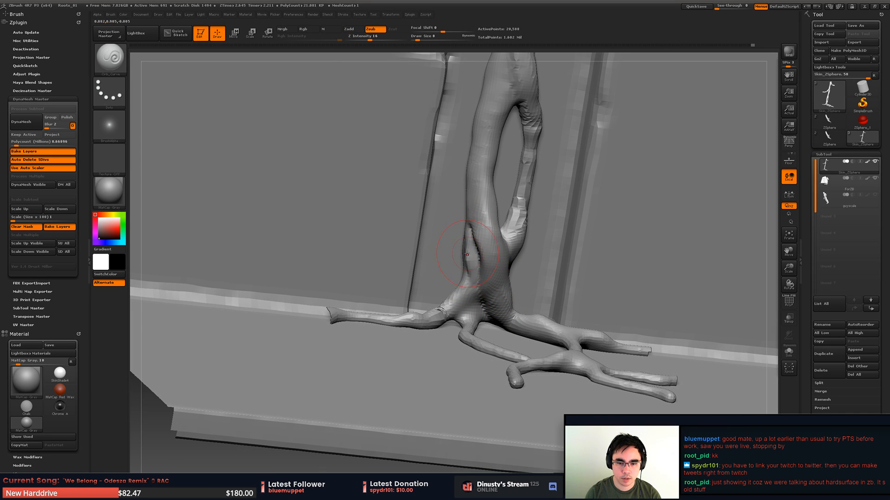
key(ctrl+z)
- Build up the carved side of the trunk base and the fork between the spreading roots with the Orb_ClayTubes brush
key(b)
click(671, 268)
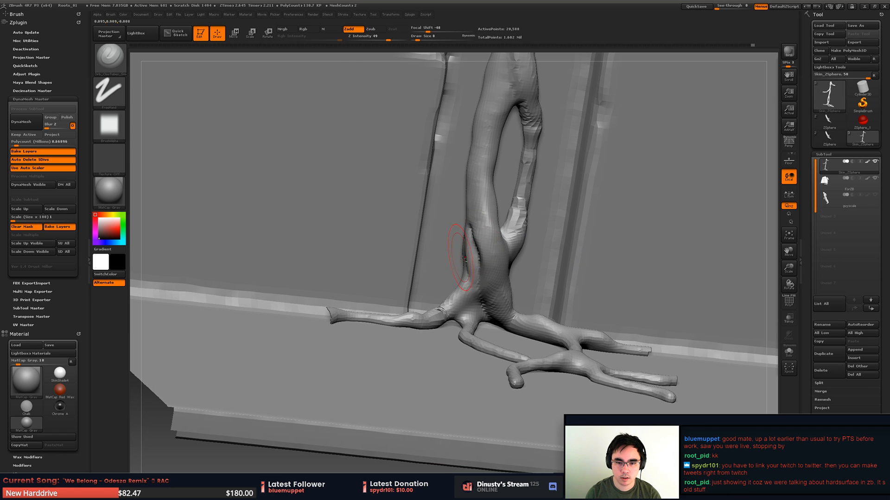
mouse_move(464, 259)
mouse_down()
mouse_move(461, 222)
mouse_move(470, 277)
mouse_move(454, 236)
mouse_move(475, 218)
mouse_move(464, 231)
mouse_move(459, 161)
mouse_up()
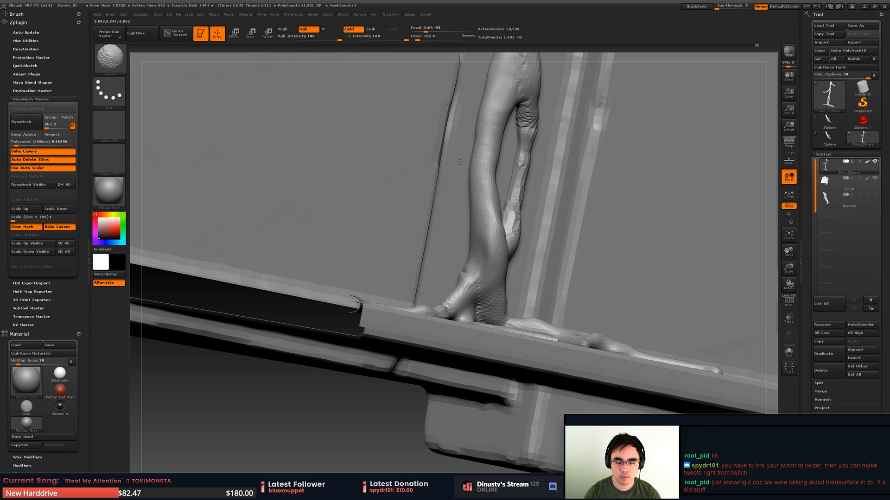
drag(450, 167, 445, 259)
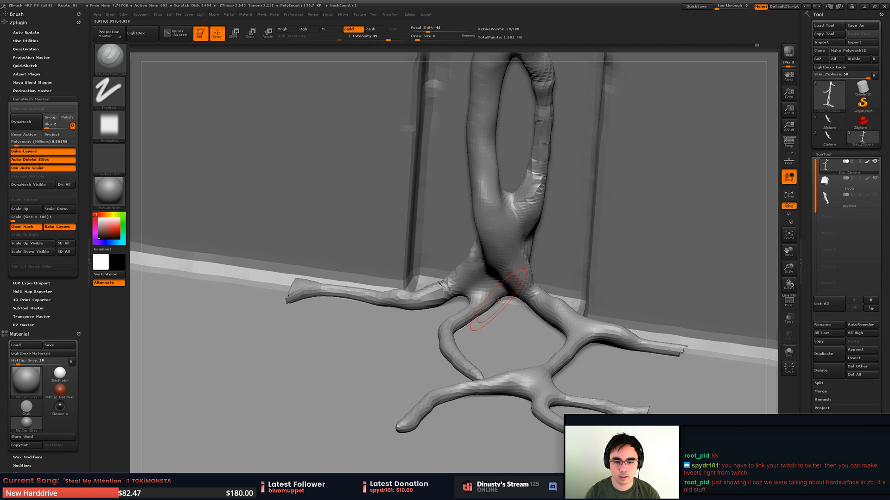
mouse_move(488, 301)
mouse_down()
mouse_move(499, 293)
mouse_move(493, 298)
mouse_move(509, 304)
mouse_up()
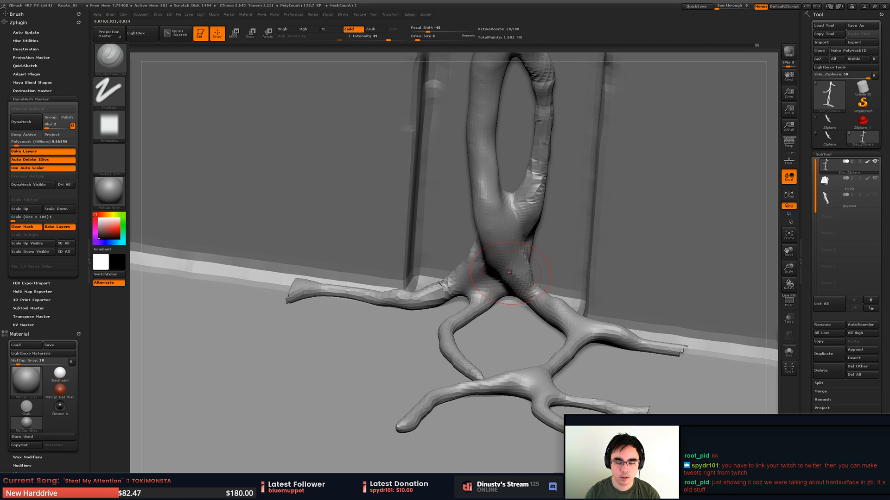
mouse_move(487, 321)
mouse_down()
mouse_move(508, 291)
mouse_move(480, 295)
mouse_move(472, 277)
mouse_move(491, 258)
mouse_up()
- Reshape the fork where the base roots leave the trunk with the Move brush
key(b)
key(m)
key(v)
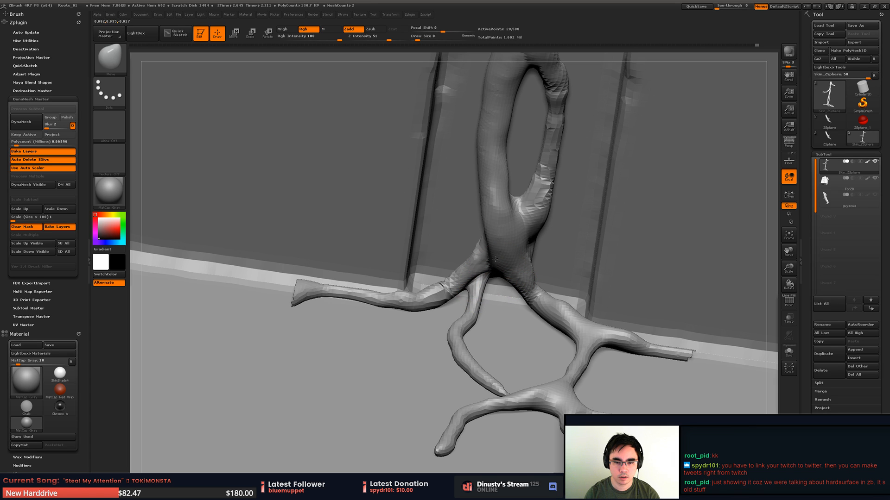
right_drag(491, 256, 496, 224)
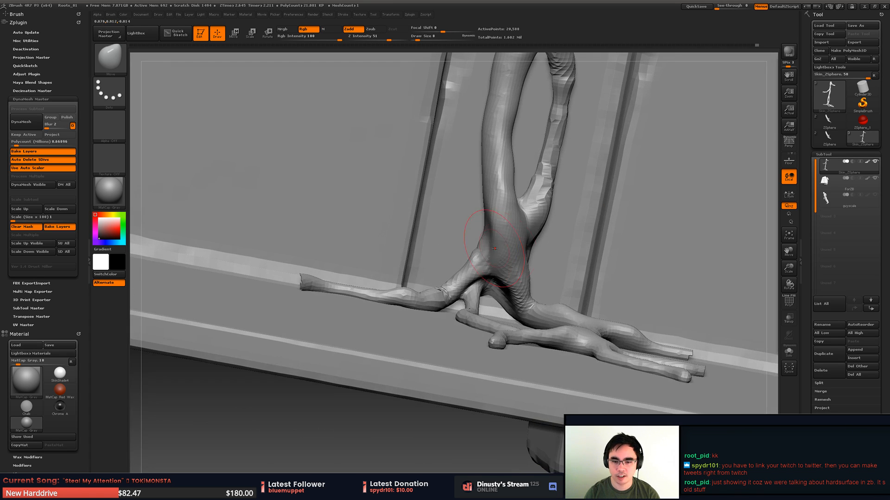
- Hide the stone wall subtool and reshape the back of the trunk base around the root fork
click(875, 179)
right_drag(672, 211, 524, 255)
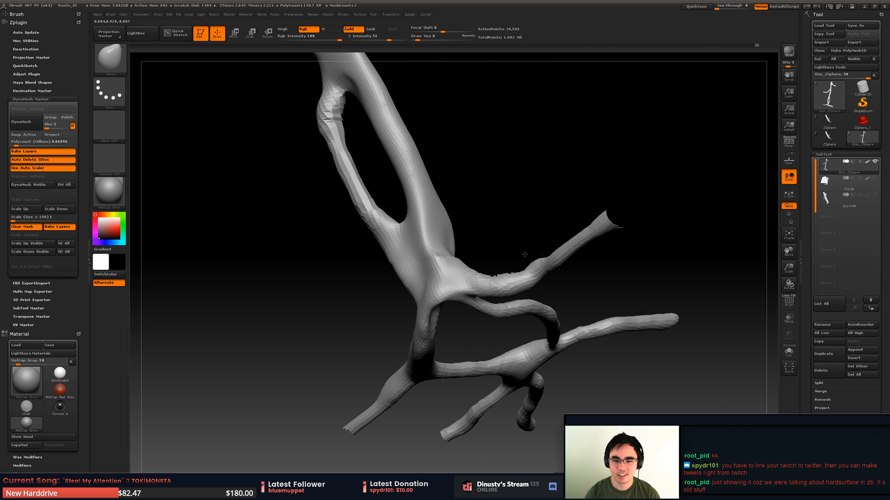
drag(435, 300, 405, 292)
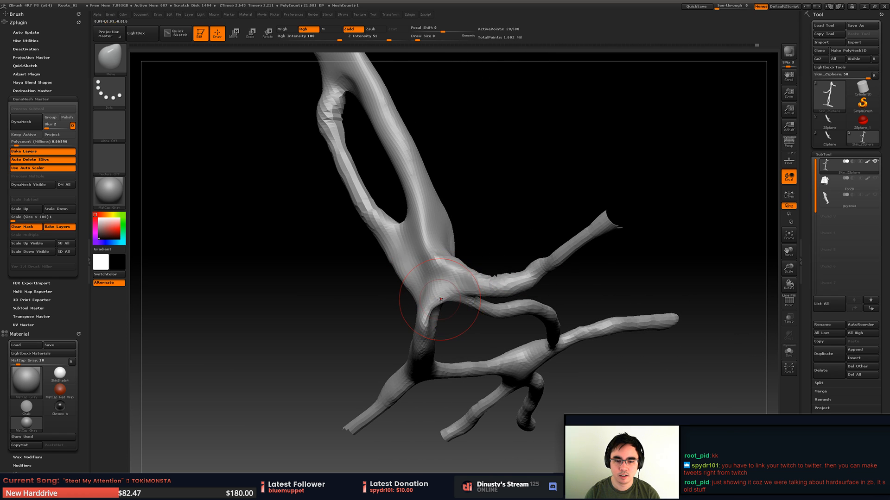
mouse_move(441, 280)
right_down()
mouse_move(424, 246)
mouse_move(416, 297)
mouse_move(462, 250)
right_up()
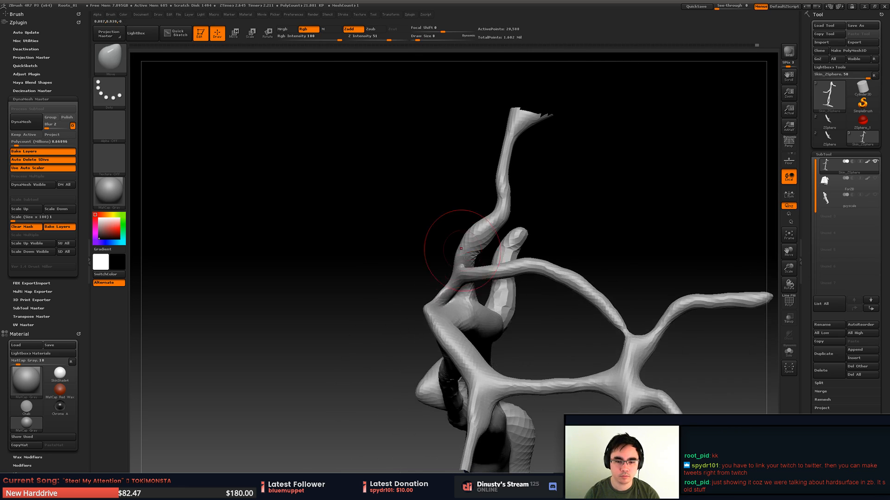
- Adjust the Move brush size and reposition the thin root where it attaches beneath the trunk base
key(space)
click(446, 295)
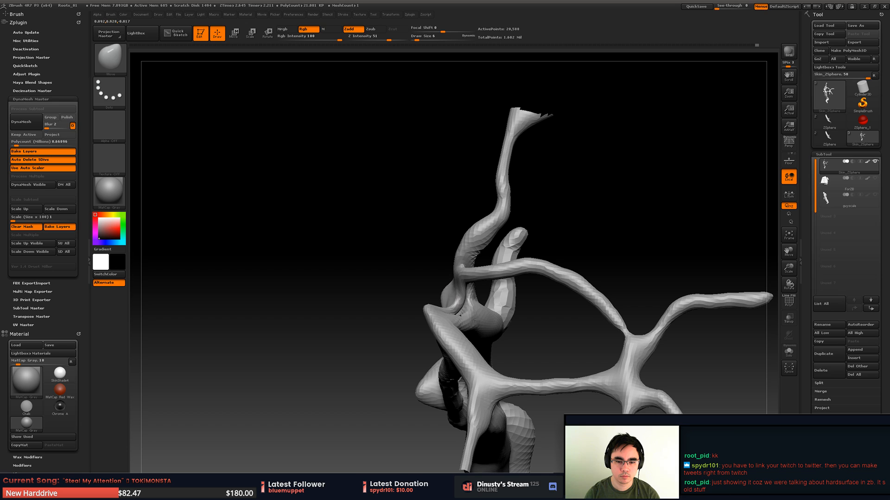
key(space)
click(452, 304)
mouse_move(452, 304)
right_down()
mouse_move(427, 318)
mouse_move(460, 266)
mouse_move(442, 202)
right_up()
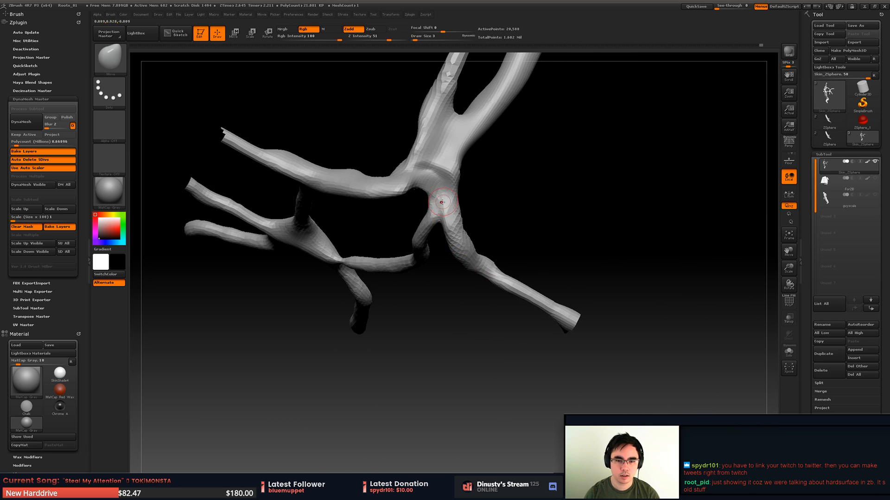
key(space)
click(433, 203)
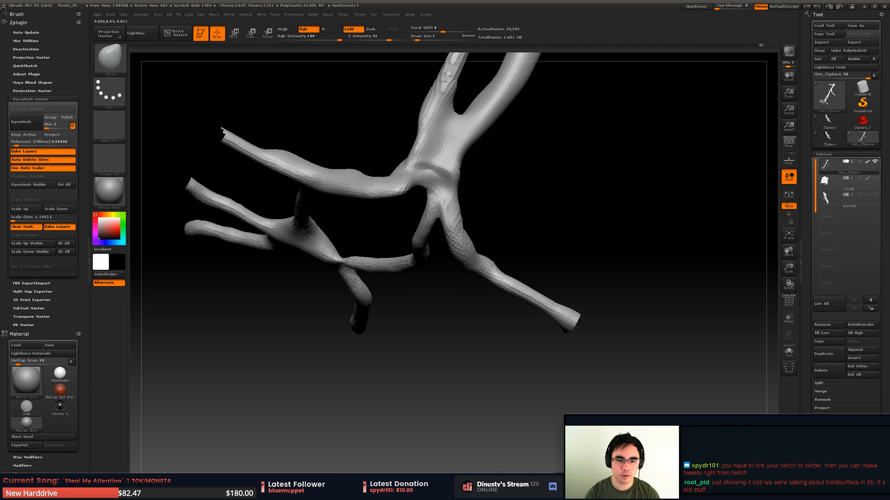
drag(433, 201, 431, 185)
right_drag(431, 184, 433, 199)
- Inflate the pinched connections of the thin roots under the trunk base
key(b)
key(n)
key(space)
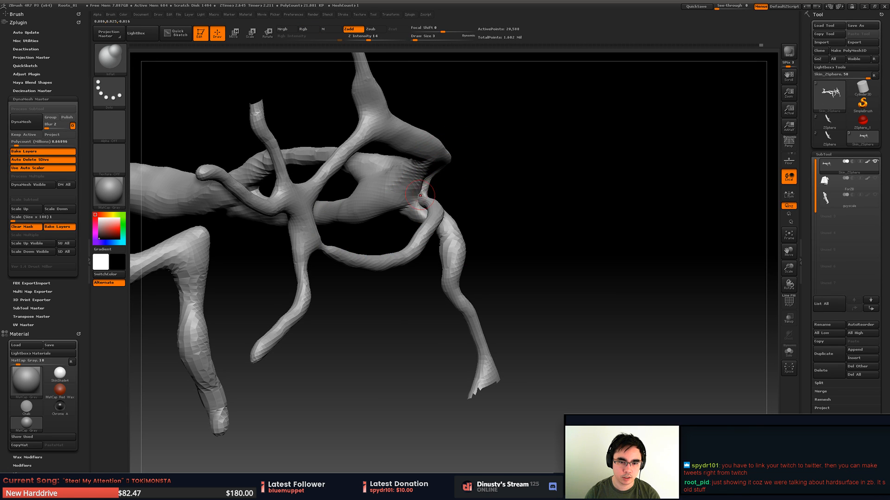
mouse_move(420, 196)
alt+right_down()
mouse_move(422, 224)
mouse_move(447, 245)
mouse_move(419, 245)
mouse_move(408, 227)
mouse_move(354, 228)
mouse_move(474, 196)
alt+right_up()
right_drag(464, 233, 470, 257)
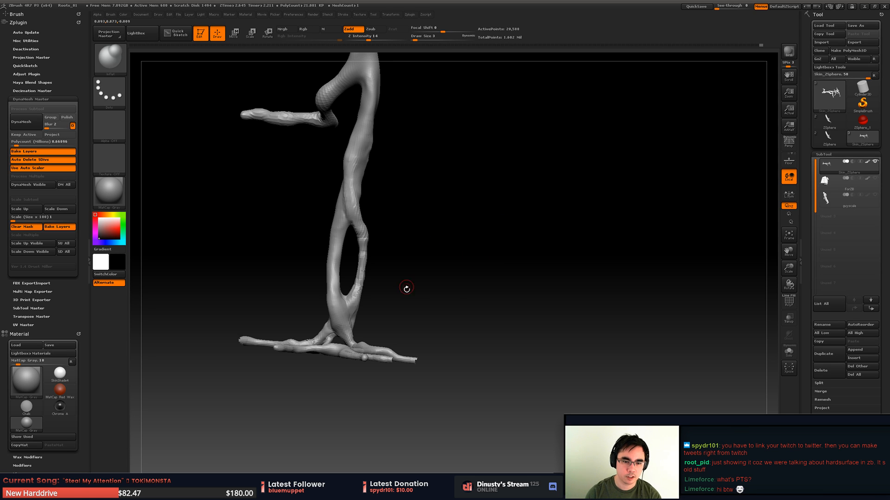
- Reveal the hidden rest of the root mesh and smooth the trunk where the long side branch leaves it
right_drag(407, 289, 500, 252)
ctrl+shift+click(508, 246)
right_click(500, 252)
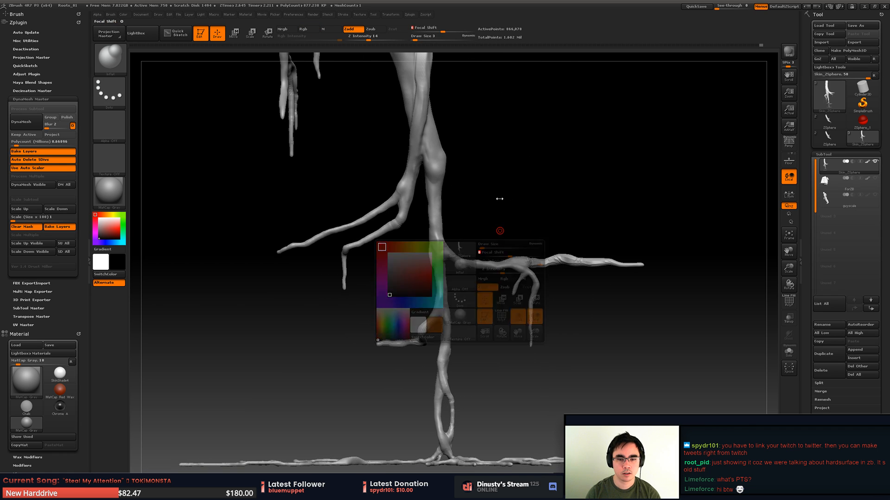
alt+right_drag(499, 199, 509, 166)
shift+drag(461, 226, 461, 210)
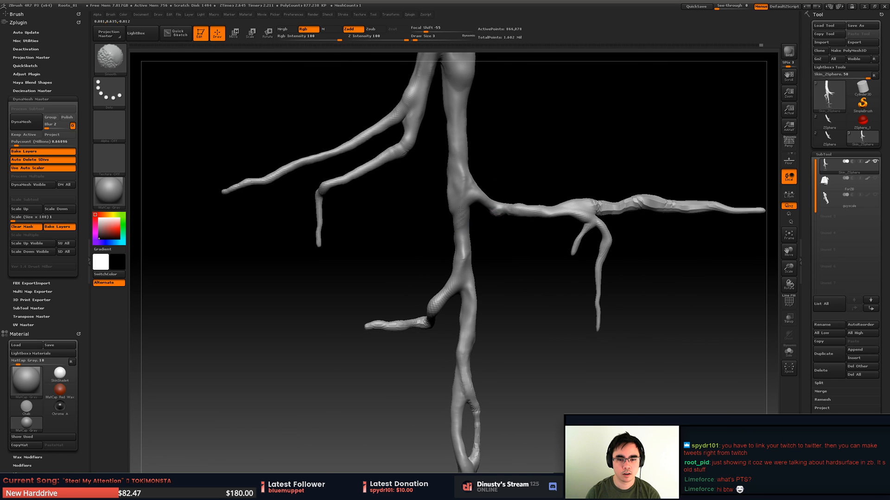
- Examine the whole root's silhouette from several sides, from the thick upper trunk to the base roots
right_click(471, 250)
mouse_move(497, 248)
ctrl+right_down()
mouse_move(427, 281)
mouse_move(416, 323)
ctrl+right_up()
ctrl+right_drag(416, 324, 416, 412)
ctrl+right_drag(415, 412, 466, 266)
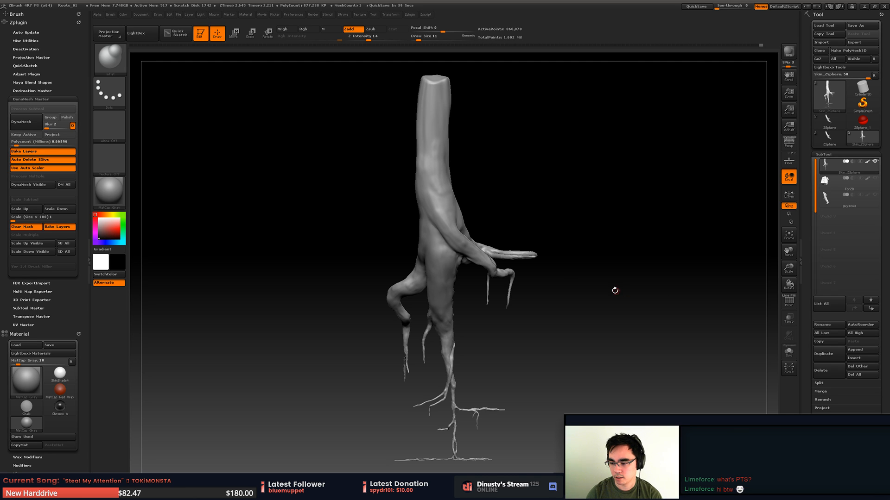
drag(561, 308, 566, 301)
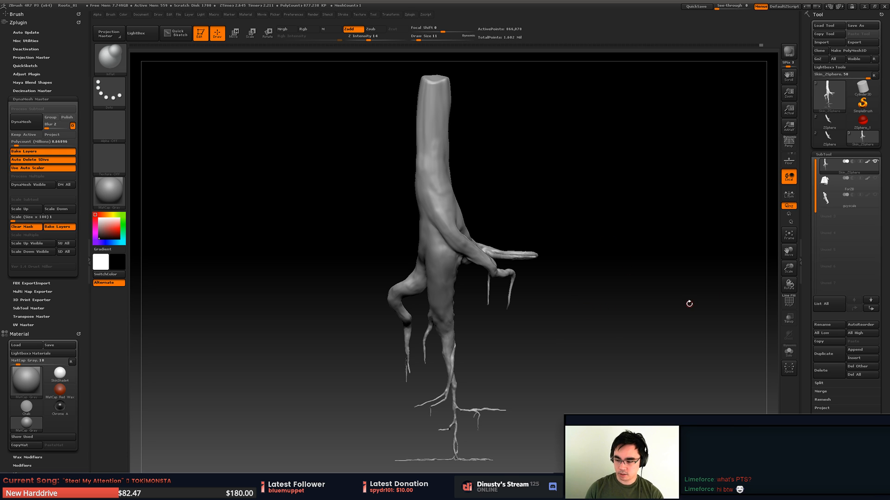
drag(629, 351, 624, 324)
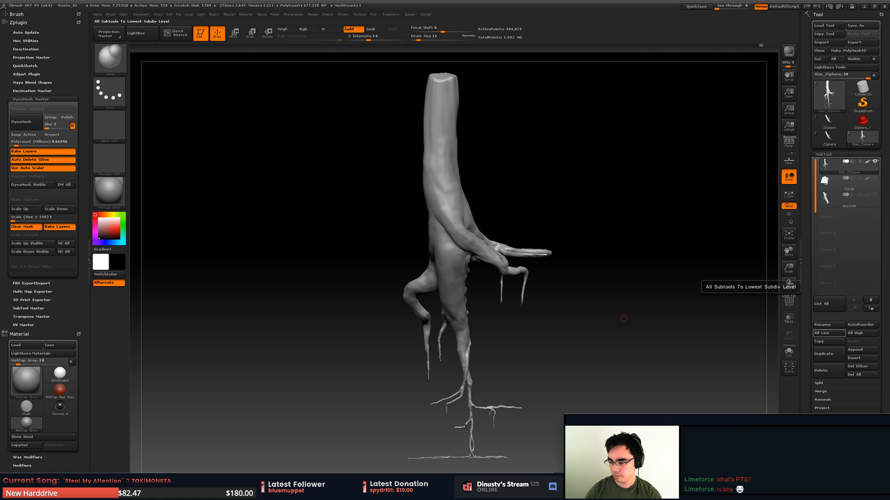
- Inflate and smooth a protruding knob on the main trunk below the large side branches
mouse_move(578, 288)
mouse_down()
mouse_move(593, 303)
mouse_move(566, 302)
mouse_move(562, 292)
mouse_move(474, 379)
mouse_move(478, 366)
mouse_move(468, 394)
mouse_move(452, 387)
mouse_up()
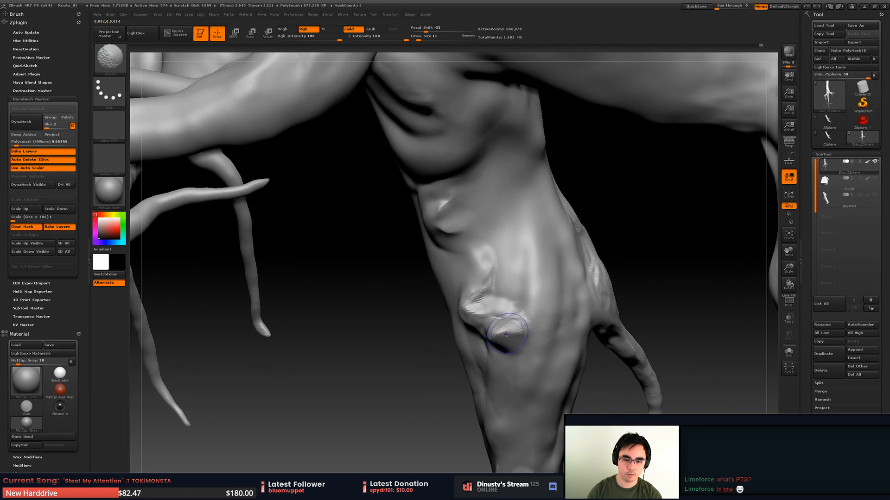
mouse_move(499, 331)
shift+mouse_down()
mouse_move(505, 339)
mouse_move(517, 319)
shift+mouse_up()
right_drag(516, 319, 549, 309)
mouse_move(519, 322)
shift+mouse_down()
mouse_move(501, 324)
mouse_move(501, 332)
shift+mouse_up()
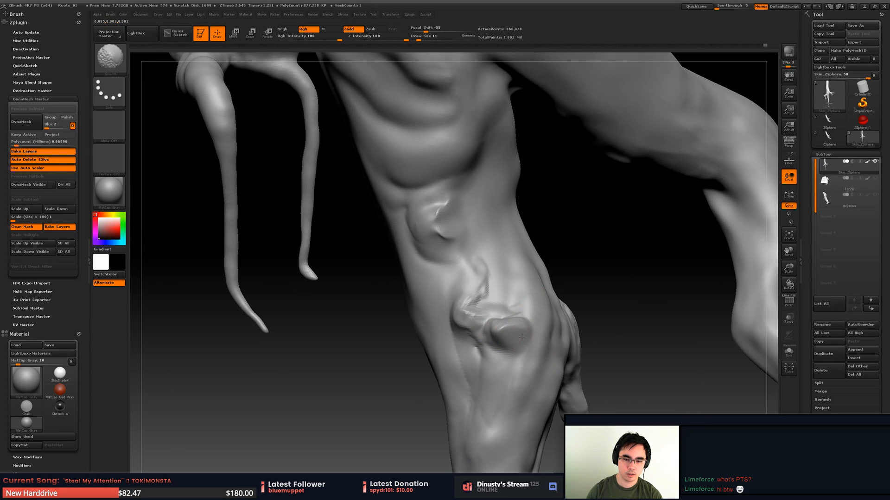
mouse_move(502, 330)
right_down()
mouse_move(552, 307)
mouse_move(505, 287)
mouse_move(521, 317)
right_up()
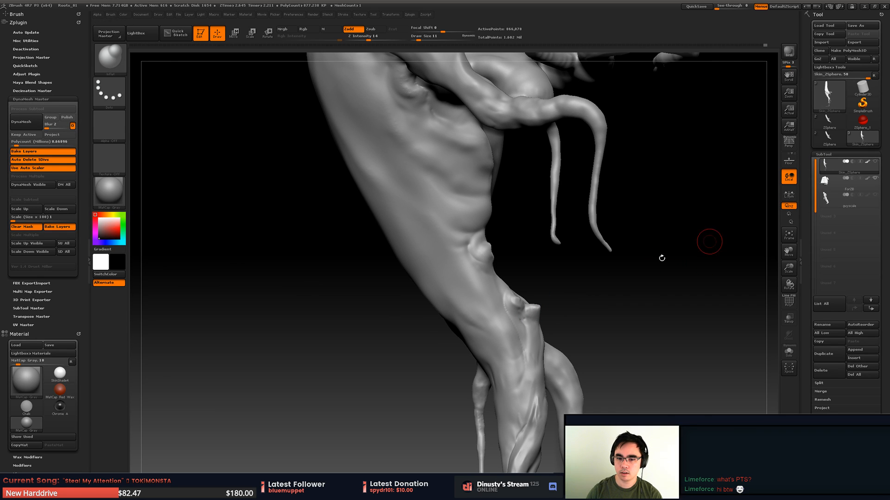
- Show the stone wall together with the root again and make the root subtool active
right_drag(661, 255, 694, 223)
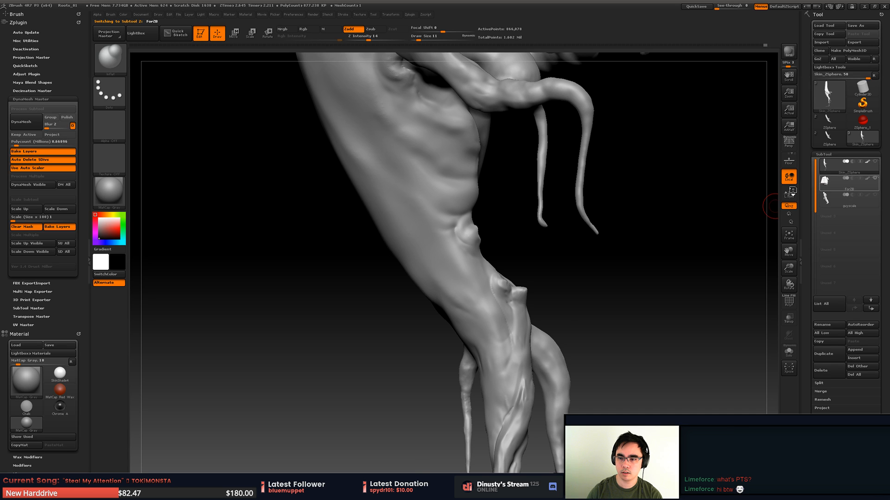
click(829, 183)
ctrl+right_drag(670, 260, 584, 228)
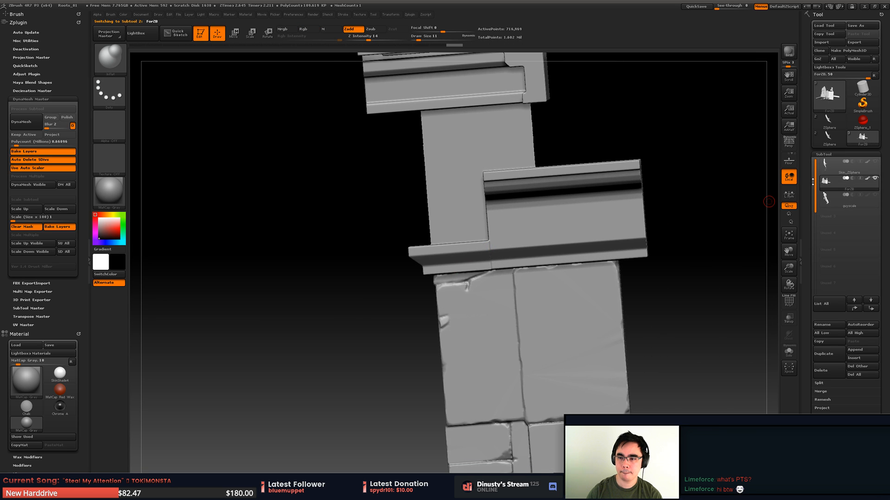
click(834, 166)
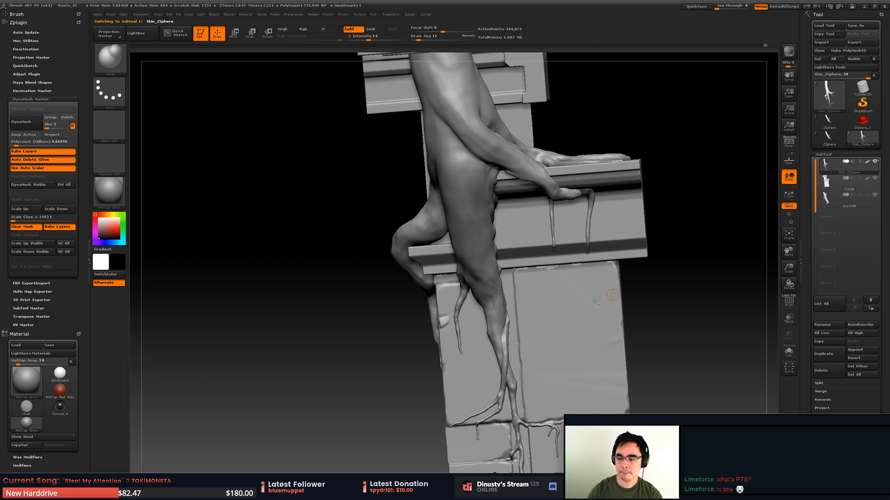
- Flatten the knob where the thin hanging root leaves the lower trunk, using the TrimDynamic brush at draw size 25
alt+right_drag(541, 297, 483, 285)
drag(485, 298, 535, 278)
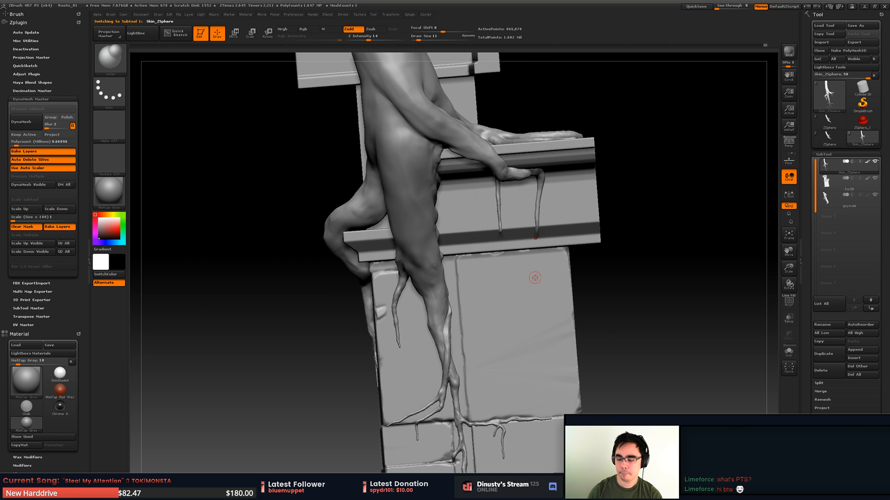
mouse_move(511, 326)
mouse_down()
mouse_move(561, 304)
mouse_move(462, 307)
mouse_move(479, 332)
mouse_up()
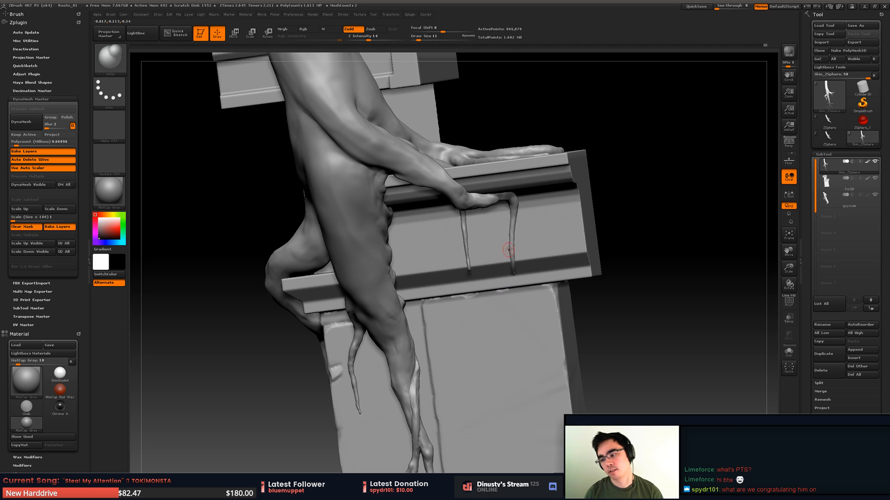
mouse_move(502, 269)
alt+mouse_down()
mouse_move(520, 250)
mouse_move(491, 287)
mouse_move(457, 253)
mouse_move(453, 264)
mouse_move(418, 257)
mouse_move(463, 277)
mouse_move(452, 281)
alt+mouse_up()
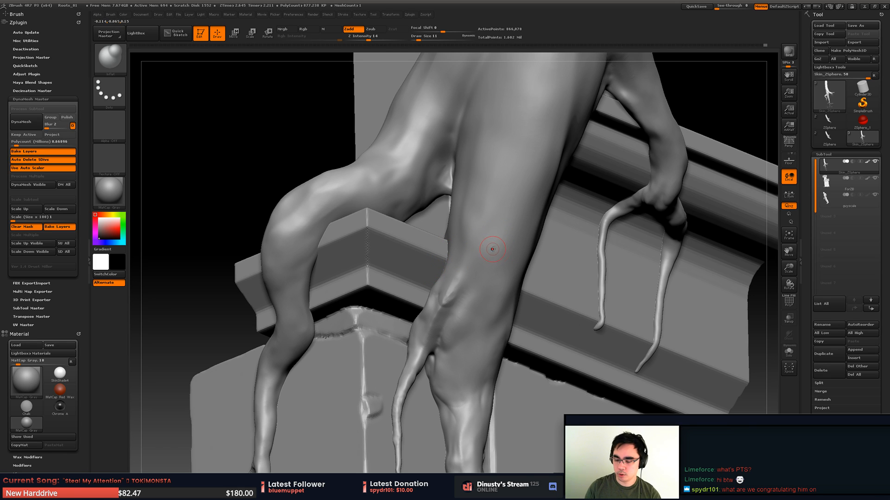
mouse_move(502, 286)
right_down()
mouse_move(497, 277)
mouse_move(486, 283)
mouse_move(472, 301)
mouse_move(485, 307)
mouse_move(453, 307)
right_up()
key(b)
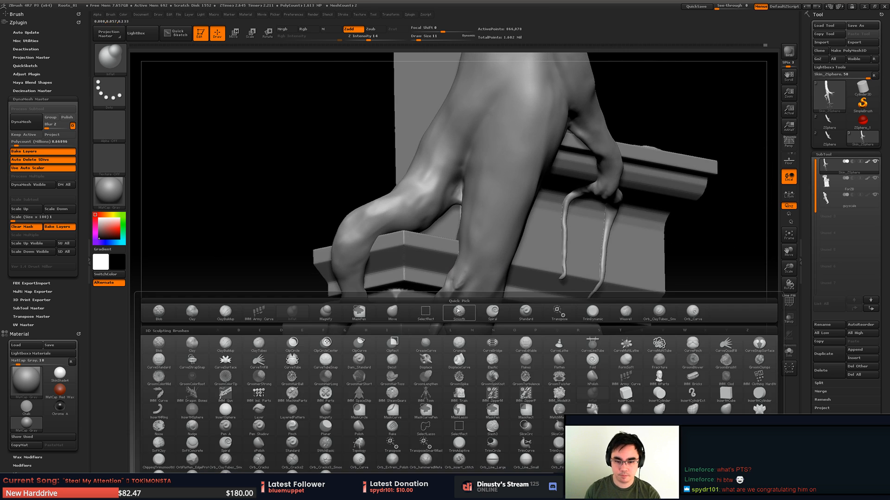
click(592, 312)
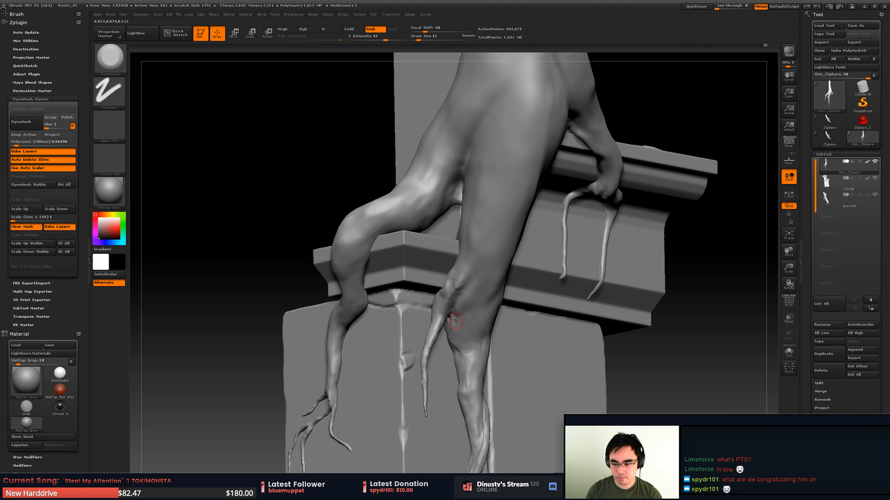
right_drag(474, 315, 445, 277)
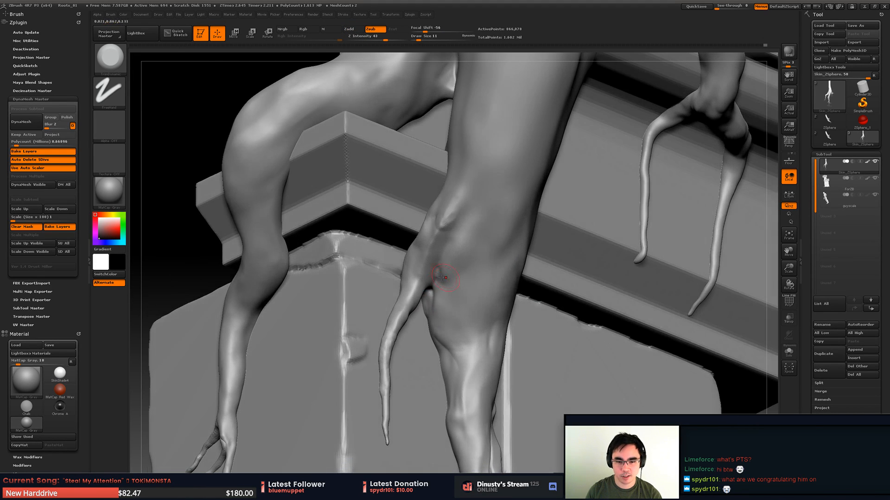
key(space)
drag(426, 256, 438, 258)
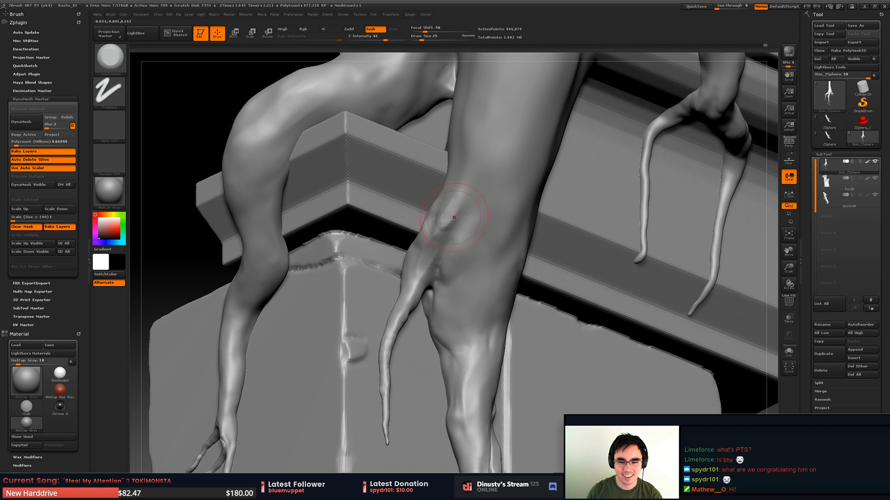
right_drag(453, 200, 469, 209)
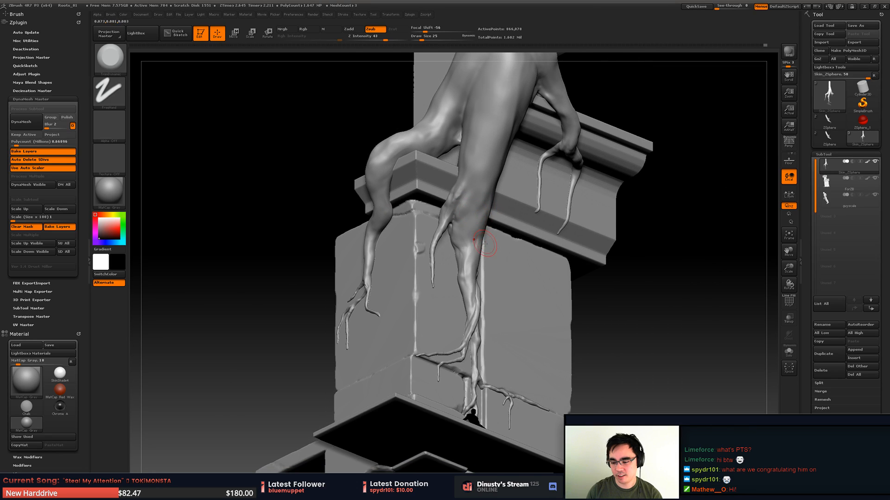
- Examine the root against the stone wall from several sides, from the bent side root to the upper trunk
mouse_move(497, 261)
right_down()
mouse_move(513, 269)
mouse_move(486, 261)
mouse_move(513, 274)
mouse_move(510, 311)
mouse_move(486, 232)
mouse_move(482, 259)
mouse_move(420, 275)
mouse_move(448, 262)
mouse_move(488, 274)
right_up()
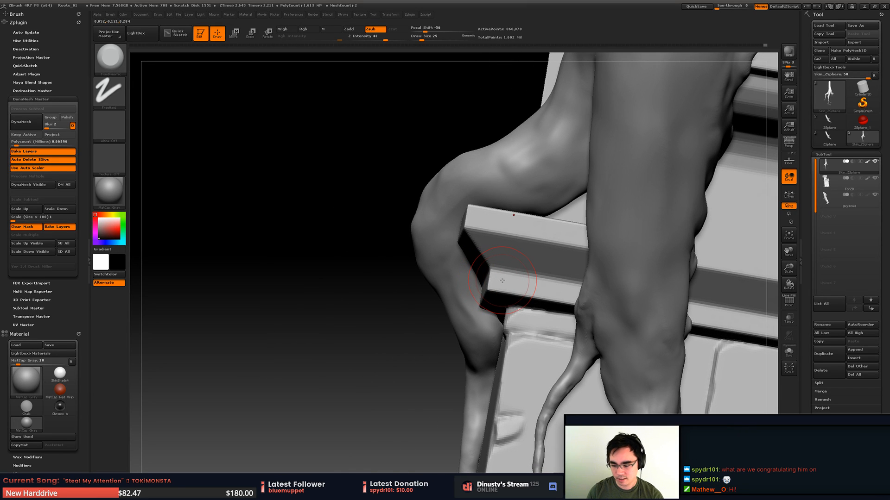
key(b)
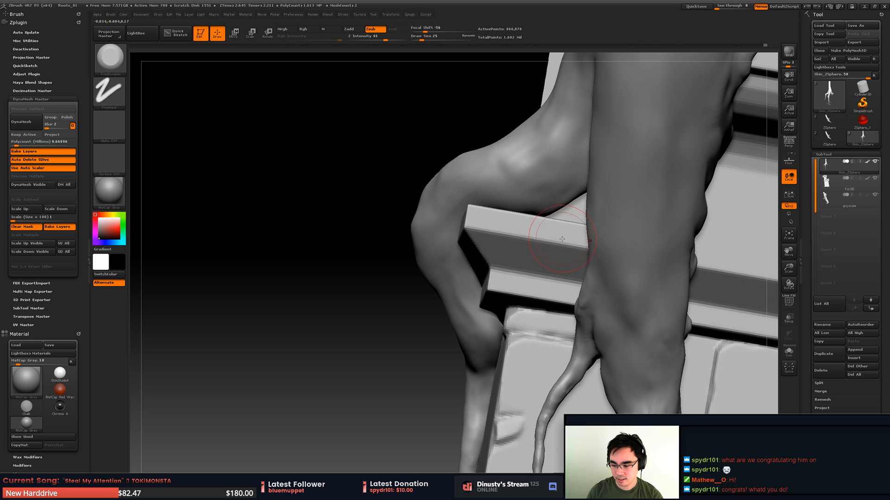
right_drag(558, 241, 513, 298)
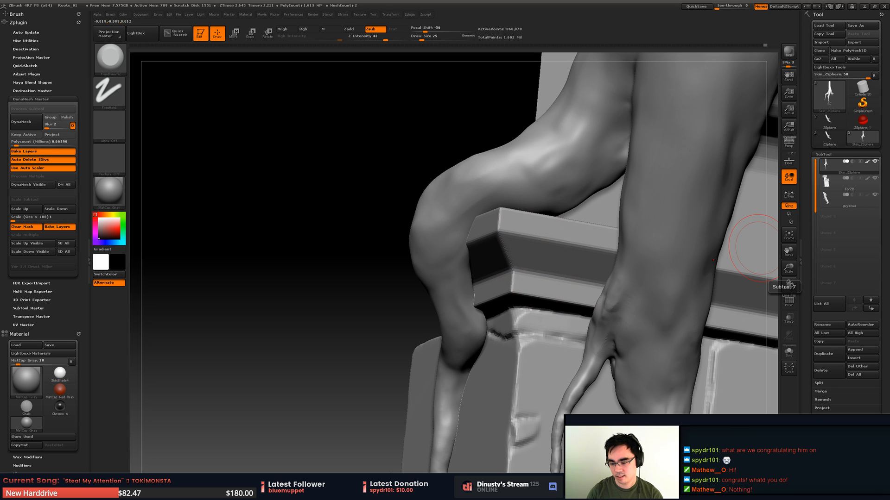
right_drag(694, 278, 582, 288)
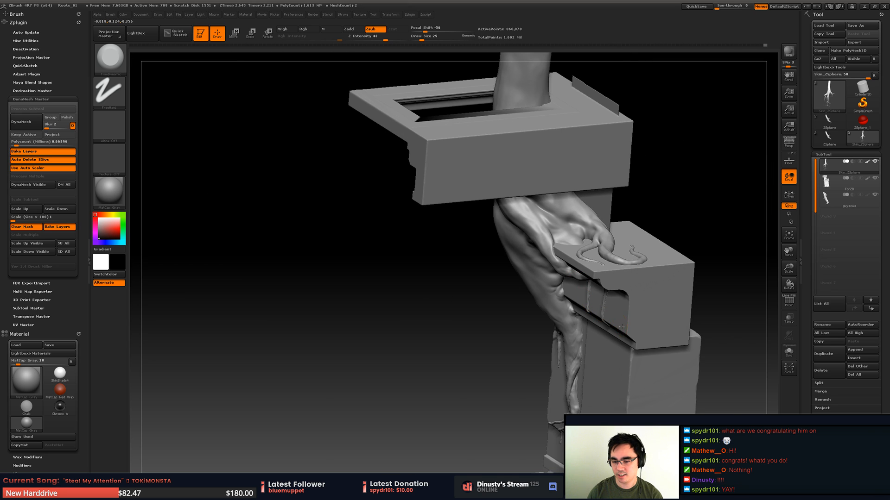
right_drag(621, 327, 669, 278)
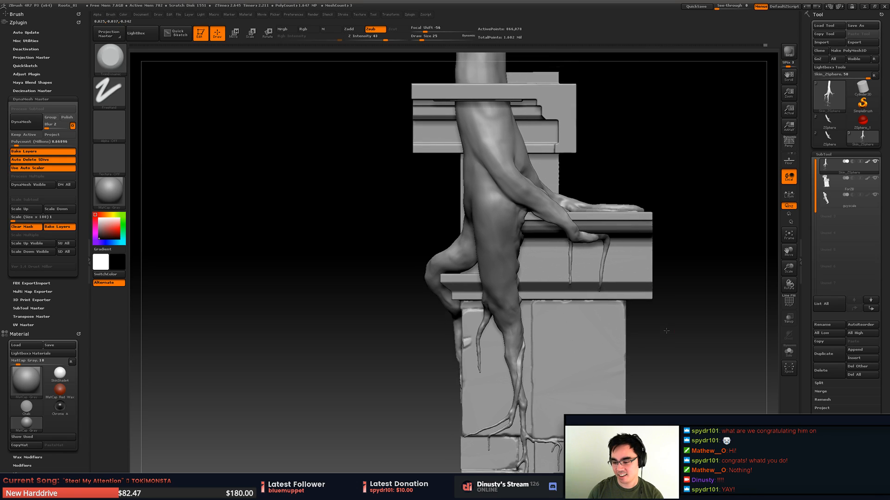
right_drag(667, 331, 644, 270)
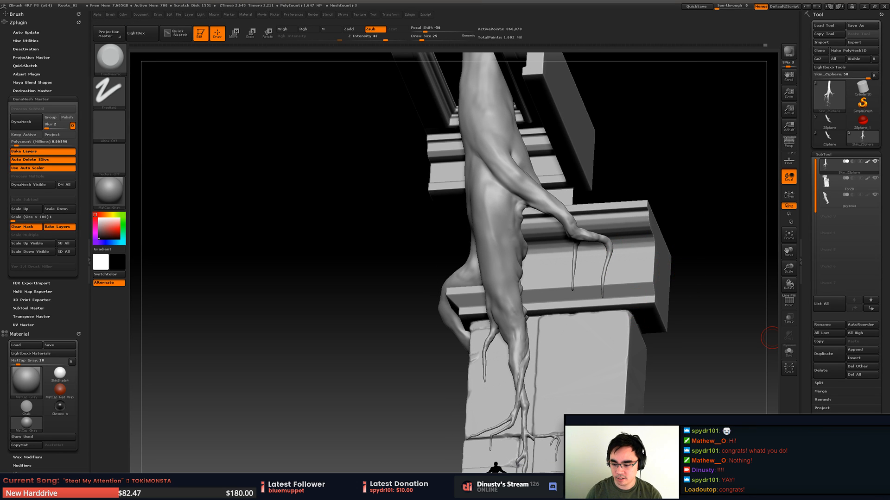
right_drag(557, 297, 581, 325)
right_click(581, 325)
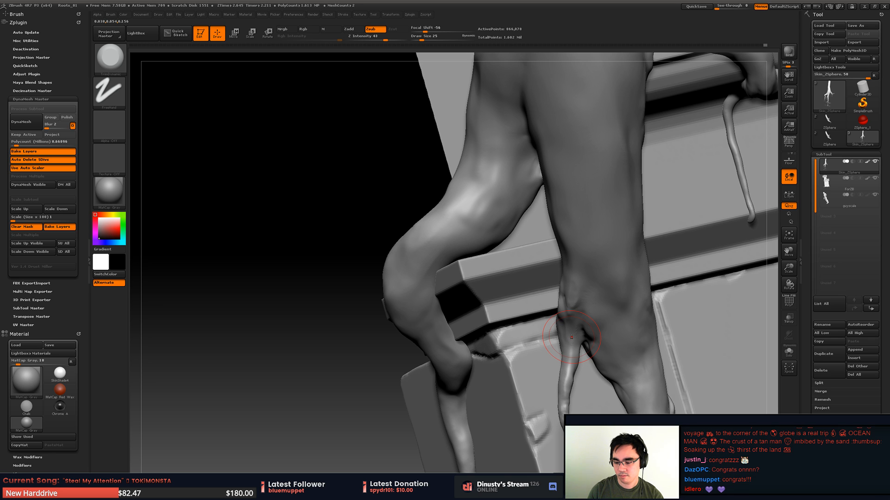
- Carve creases with a subtractive brush into the junction where the thin hanging root splits from the lower trunk
mouse_move(572, 338)
right_down()
mouse_move(516, 320)
mouse_move(577, 293)
mouse_move(580, 278)
mouse_move(576, 298)
mouse_move(586, 291)
right_up()
drag(587, 291, 597, 275)
key(b)
click(789, 304)
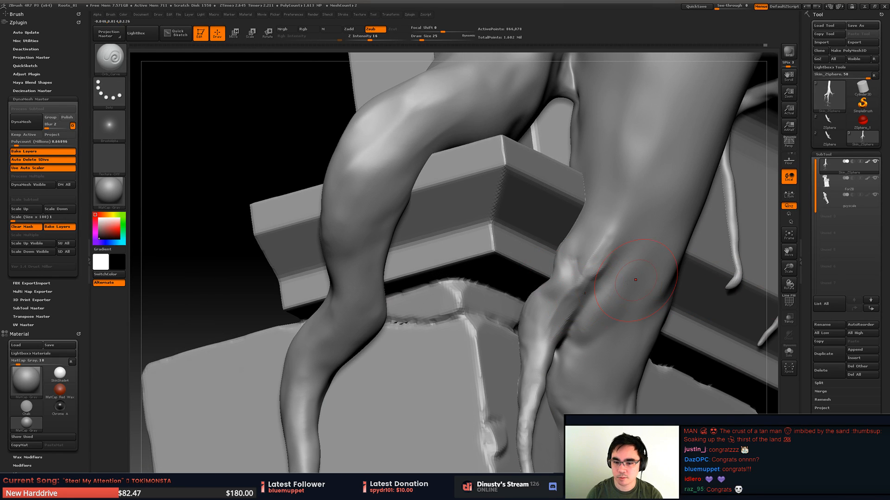
right_drag(563, 283, 575, 248)
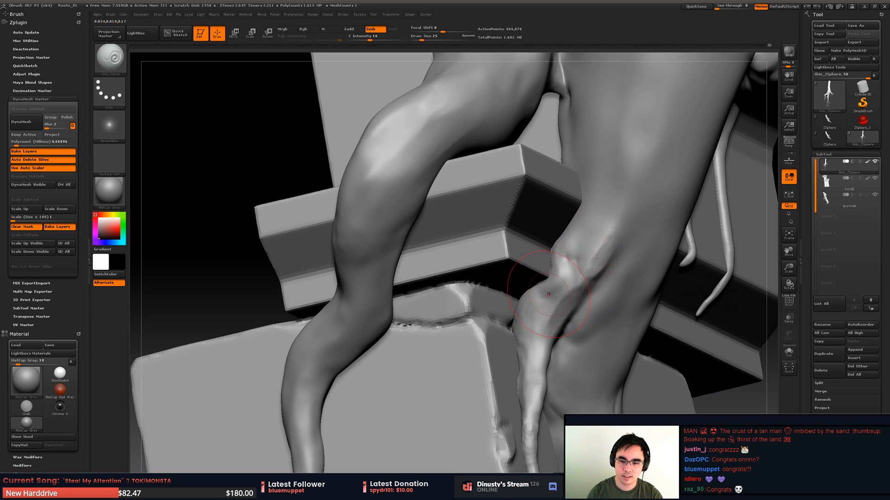
mouse_move(570, 279)
mouse_down()
mouse_move(568, 255)
mouse_move(602, 236)
mouse_move(598, 266)
mouse_move(574, 253)
mouse_move(579, 242)
mouse_up()
mouse_move(566, 265)
right_down()
mouse_move(546, 260)
mouse_move(553, 232)
mouse_move(563, 271)
right_up()
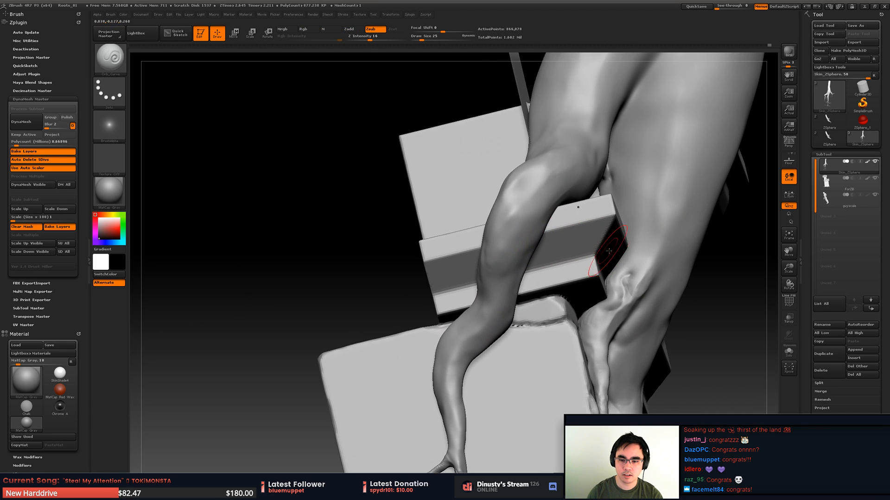
mouse_move(617, 271)
mouse_down()
mouse_move(633, 260)
mouse_move(632, 303)
mouse_up()
right_drag(631, 303, 642, 226)
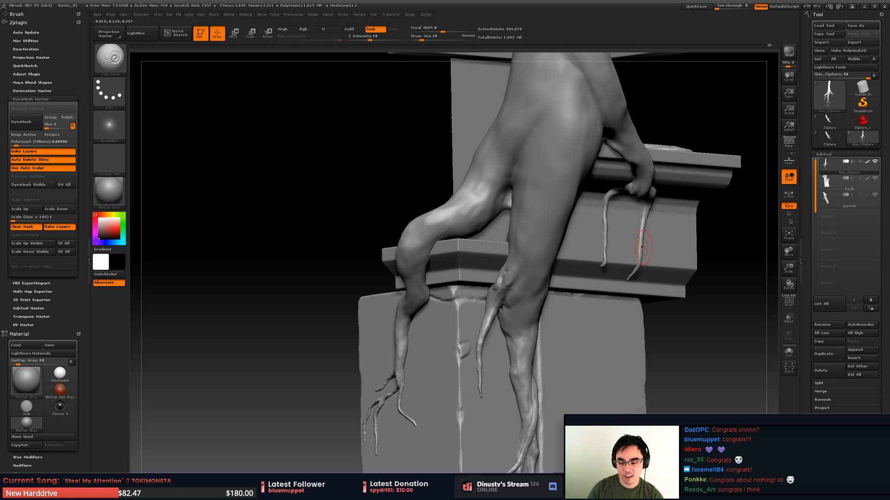
- Review the carved root junction and the trunk from several sides, and switch to the additive clay tubes brush
alt+right_drag(542, 268, 571, 236)
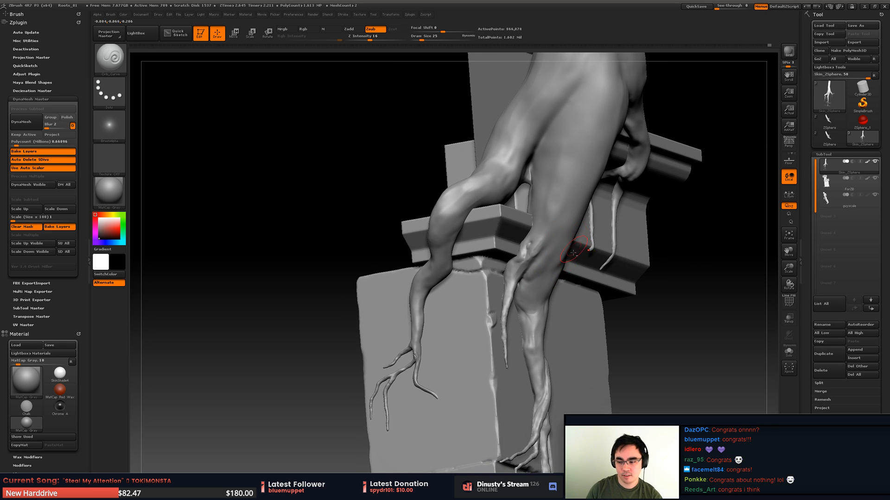
alt+right_drag(573, 252, 557, 238)
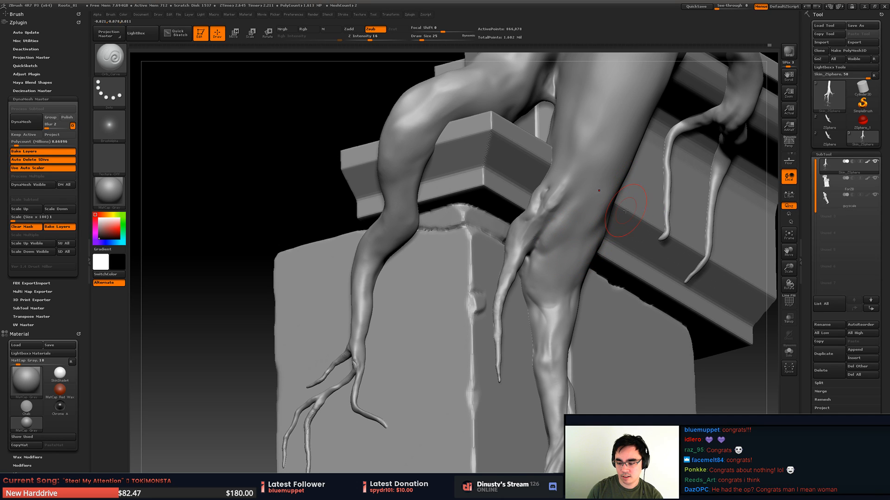
mouse_move(581, 285)
alt+right_down()
mouse_move(567, 256)
mouse_move(582, 260)
mouse_move(569, 308)
mouse_move(543, 296)
alt+right_up()
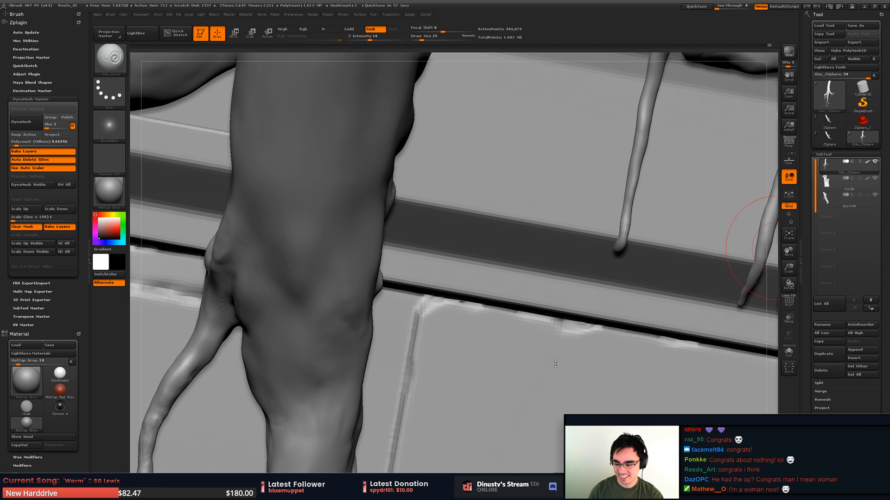
mouse_move(400, 258)
ctrl+right_down()
mouse_move(410, 197)
mouse_move(453, 231)
mouse_move(468, 314)
ctrl+right_up()
mouse_move(444, 287)
ctrl+right_down()
mouse_move(450, 231)
mouse_move(444, 299)
mouse_move(427, 251)
ctrl+right_up()
key(b)
click(629, 271)
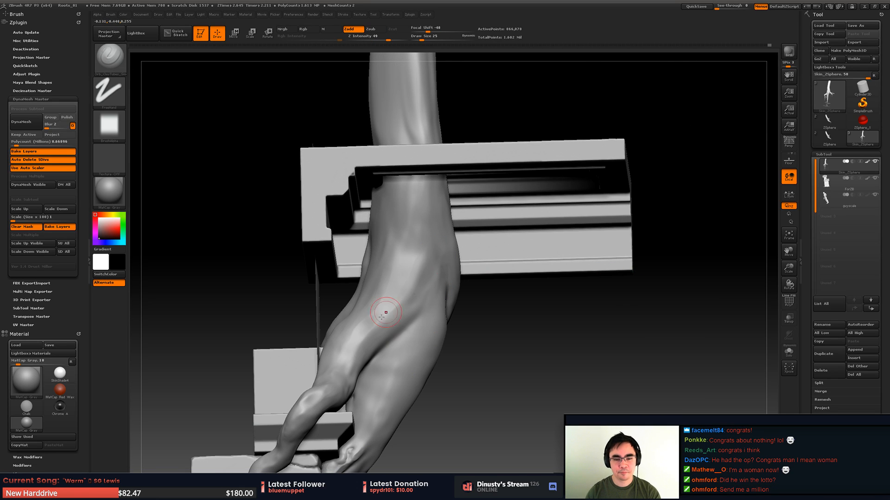
- Isolate the thin intertwined root strands near the wall's base with a lasso selection, and hide the human figure subtool
key(b)
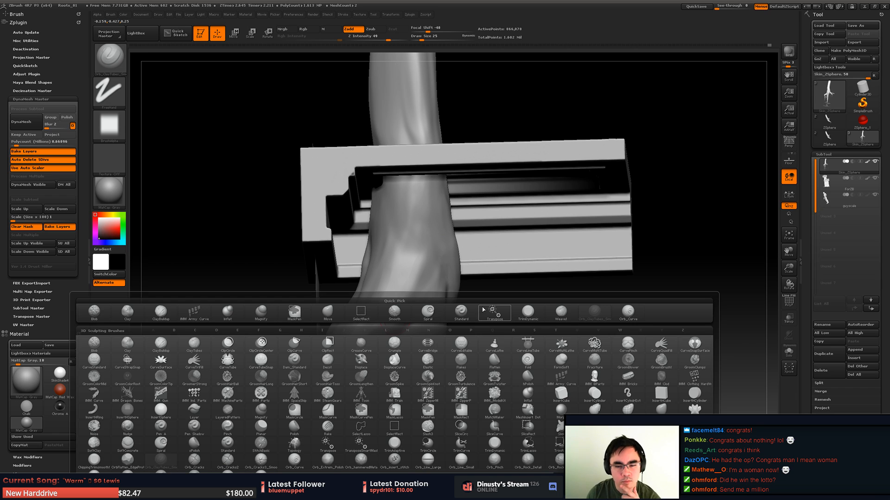
mouse_move(504, 278)
right_down()
mouse_move(440, 327)
mouse_move(510, 134)
mouse_move(465, 30)
right_up()
mouse_move(423, 241)
right_down()
mouse_move(420, 361)
mouse_move(456, 208)
mouse_move(474, 267)
mouse_move(470, 254)
right_up()
ctrl+shift+click(469, 345)
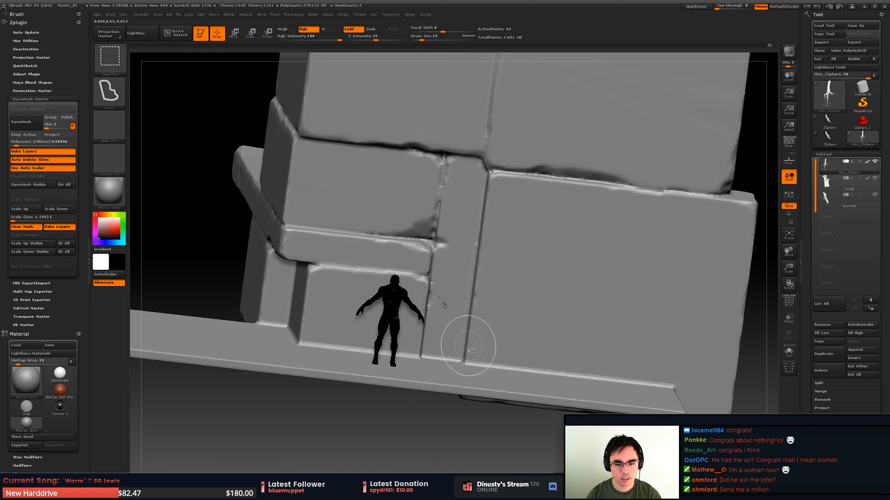
ctrl+shift+click(437, 233)
ctrl+shift+drag(460, 253, 460, 254)
key(f)
right_drag(460, 254, 497, 269)
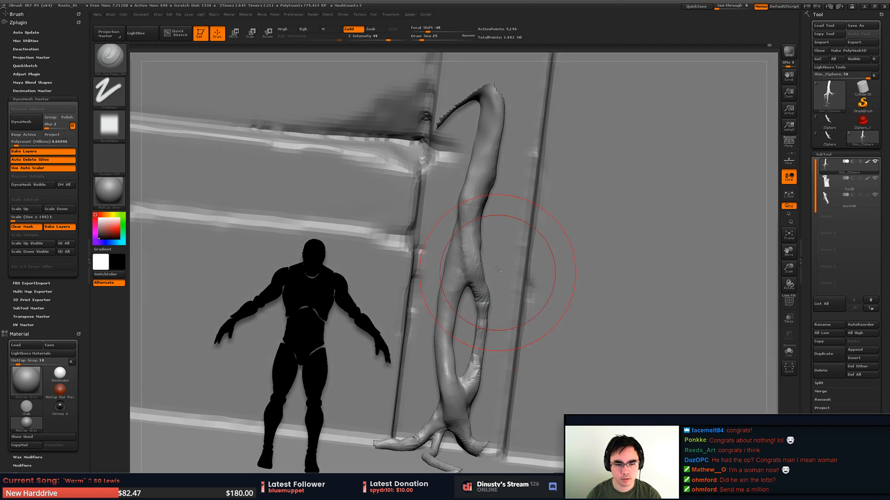
click(875, 196)
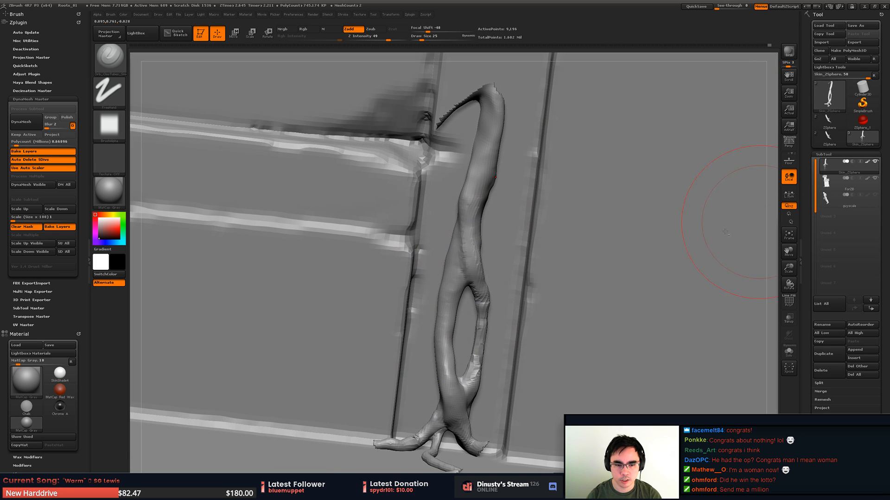
- Set the draw size to 6 for the isolated strands and reveal the hidden rest of the root mesh
mouse_move(451, 318)
alt+right_down()
mouse_move(457, 258)
mouse_move(463, 289)
mouse_move(487, 264)
mouse_move(499, 269)
mouse_move(501, 321)
alt+right_up()
key(space)
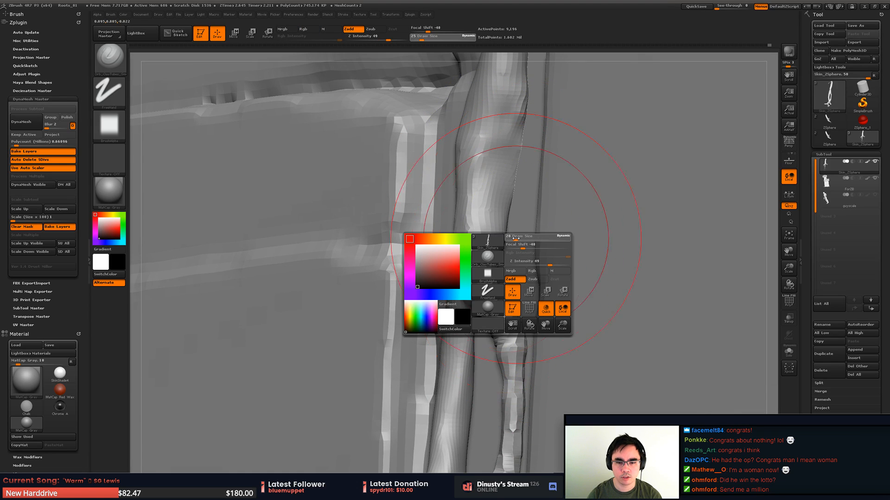
drag(512, 239, 511, 239)
mouse_move(513, 240)
alt+right_down()
mouse_move(454, 253)
mouse_move(456, 232)
alt+right_up()
mouse_move(457, 231)
alt+right_down()
mouse_move(500, 223)
mouse_move(523, 166)
alt+right_up()
right_drag(523, 167, 685, 218)
ctrl+shift+click(699, 225)
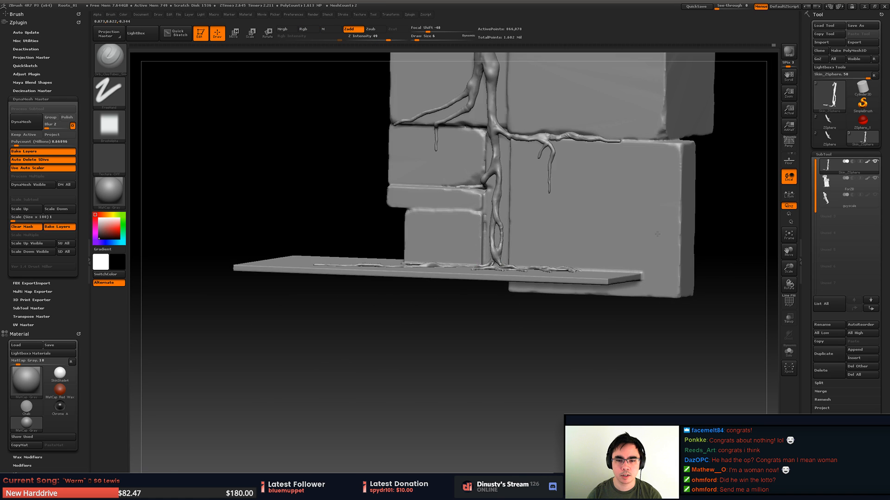
- Save the project as Roots_01.ZPR in the Roots_01 folder, overwriting the existing file
right_drag(648, 185, 586, 134)
alt+right_drag(586, 134, 451, 211)
key(ctrl+s)
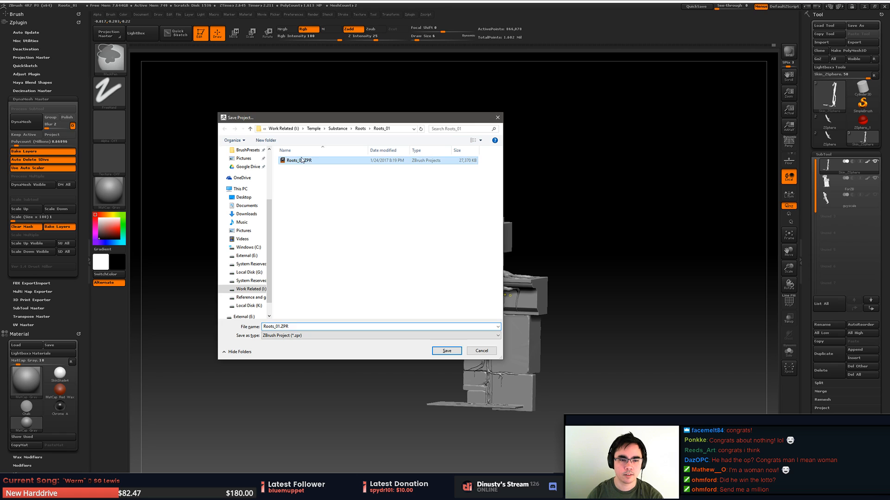
key(Return)
key(Return)
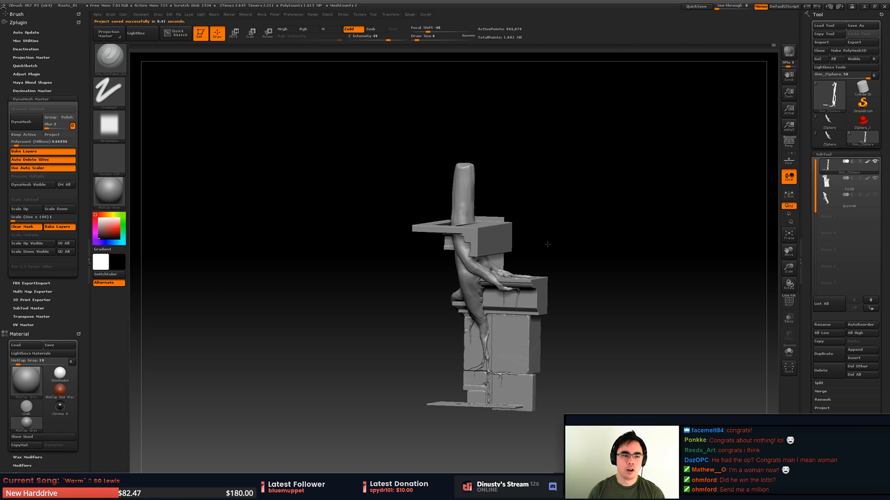
mouse_move(547, 244)
right_down()
mouse_move(568, 254)
mouse_move(570, 247)
mouse_move(585, 263)
mouse_move(630, 144)
right_up()
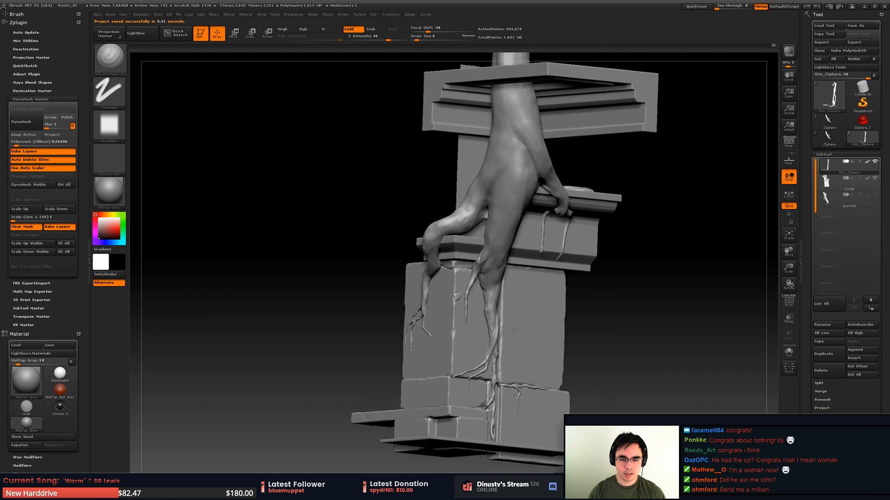
- Inspect the root's mesh at the small horizontal strand junction, and remesh the root with DynaMesh at a 2 million polycount
ctrl+right_drag(513, 330, 456, 375)
right_drag(456, 375, 398, 352)
mouse_move(576, 204)
right_down()
mouse_move(651, 211)
mouse_move(552, 226)
mouse_move(630, 245)
mouse_move(449, 224)
right_up()
key(shift+f)
key(shift+f)
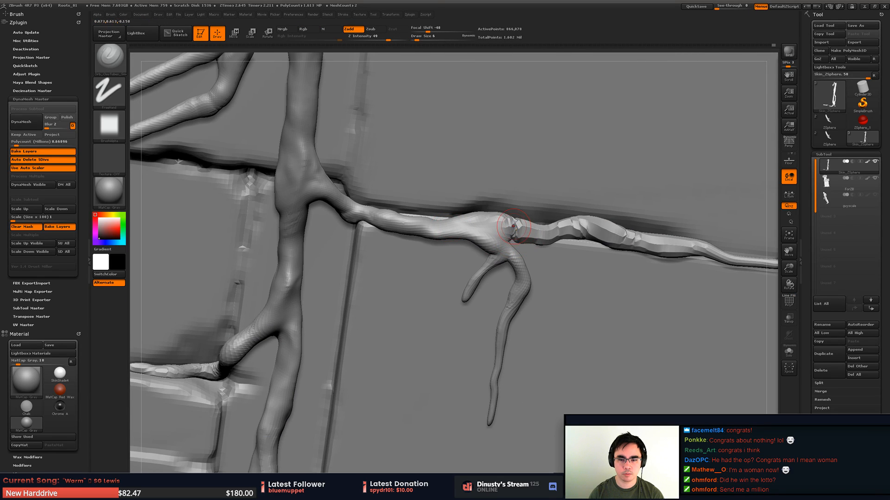
alt+right_drag(513, 225, 561, 216)
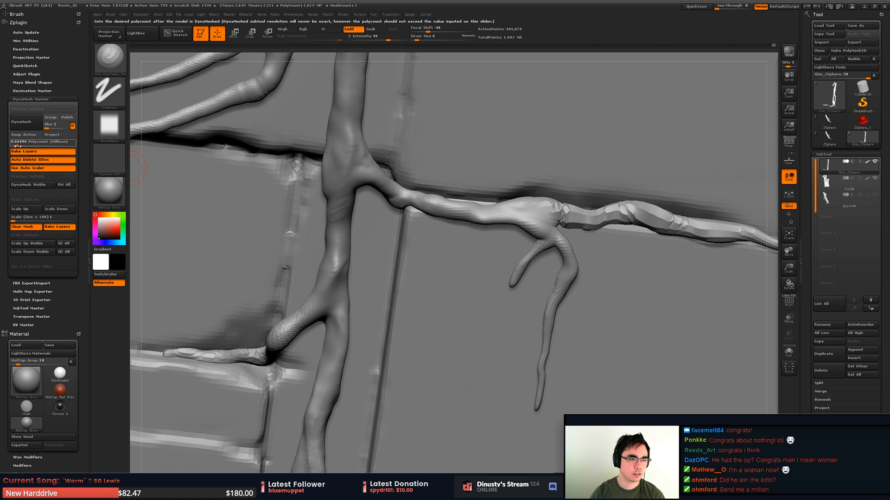
drag(16, 147, 33, 147)
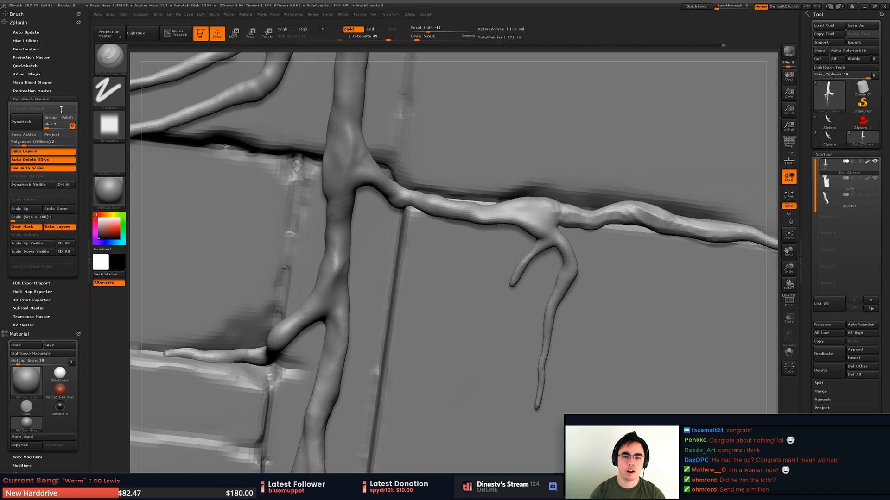
- Isolate the branching strands on the wall face with a lasso selection, and build up their lower fork with the clay tubes brush
mouse_move(635, 183)
mouse_down()
mouse_move(676, 186)
mouse_move(588, 204)
mouse_move(556, 199)
mouse_move(552, 240)
mouse_up()
key(shift+f)
key(shift+f)
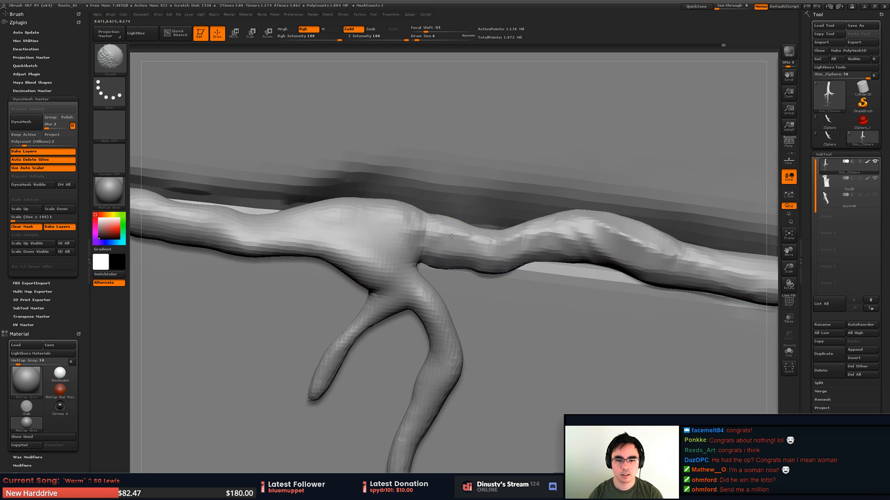
mouse_move(429, 230)
shift+mouse_down()
mouse_move(463, 254)
mouse_move(560, 243)
mouse_move(718, 280)
mouse_move(640, 235)
mouse_move(397, 258)
mouse_move(501, 188)
shift+mouse_up()
mouse_move(500, 189)
right_down()
mouse_move(486, 125)
mouse_move(428, 149)
mouse_move(455, 284)
right_up()
mouse_move(368, 191)
ctrl+alt+shift+mouse_down()
mouse_move(349, 207)
mouse_move(438, 144)
mouse_move(506, 191)
mouse_move(486, 141)
ctrl+alt+shift+mouse_up()
ctrl+shift+click(393, 140)
mouse_move(396, 200)
alt+right_down()
mouse_move(449, 222)
mouse_move(496, 176)
mouse_move(559, 169)
mouse_move(420, 255)
mouse_move(444, 238)
alt+right_up()
key(b)
click(649, 249)
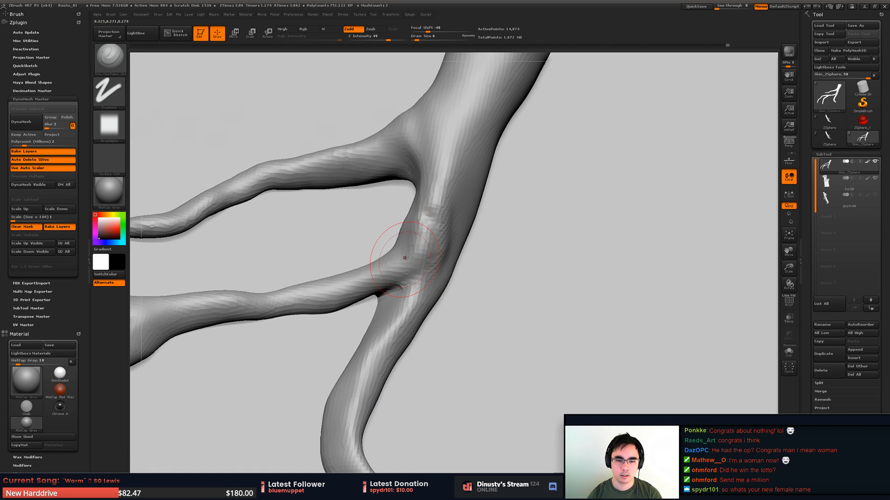
mouse_move(406, 254)
mouse_down()
mouse_move(432, 231)
mouse_move(441, 248)
mouse_move(413, 247)
mouse_up()
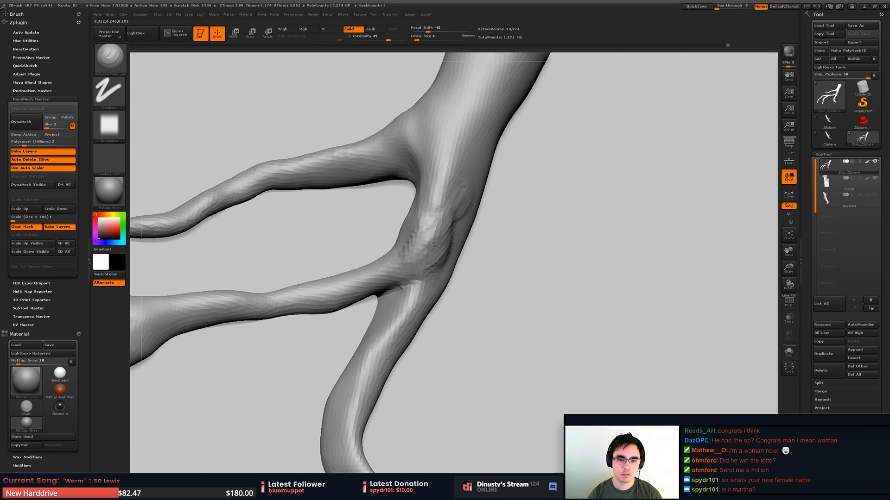
mouse_move(452, 226)
mouse_down()
mouse_move(434, 265)
mouse_move(456, 208)
mouse_up()
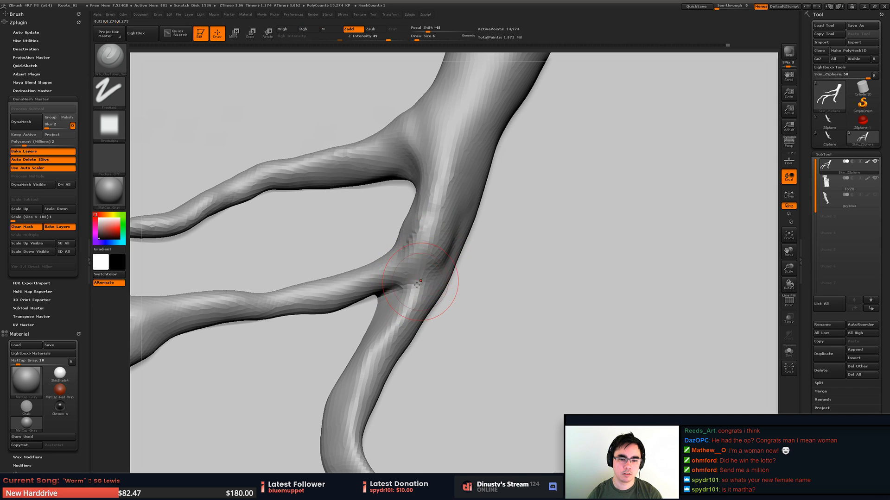
- Switch to the subtractive crease brush and carve into both forks of the isolated strands at draw size 6
key(b)
click(652, 286)
key(space)
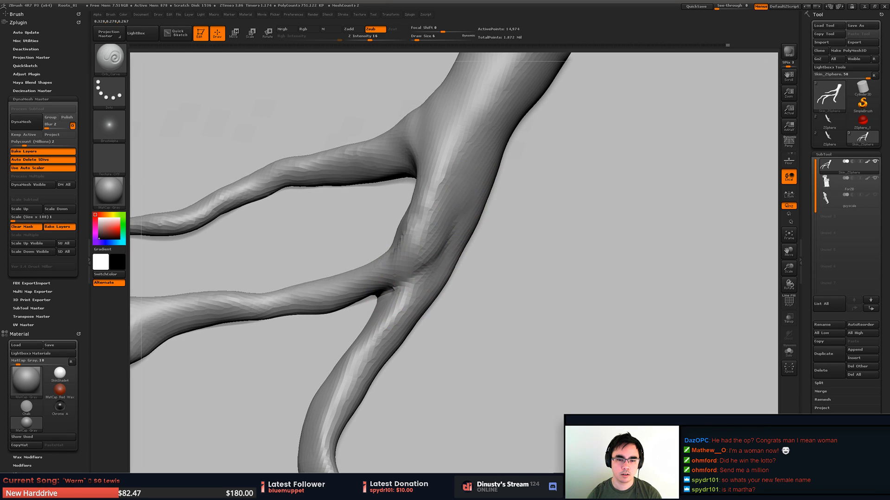
drag(359, 206, 389, 214)
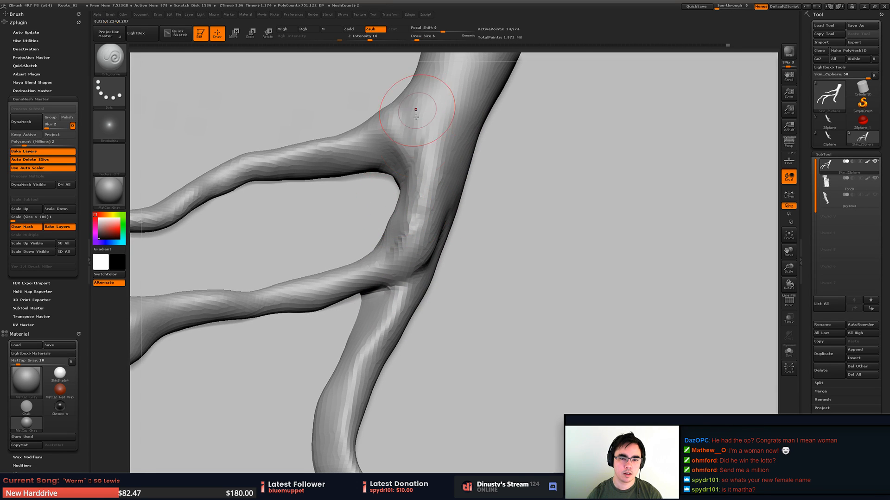
mouse_move(418, 145)
mouse_down()
mouse_move(433, 111)
mouse_move(421, 144)
mouse_up()
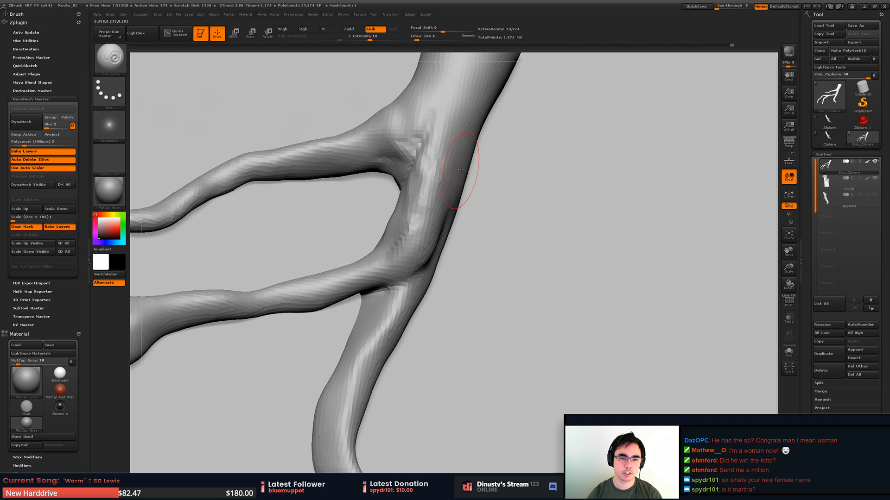
- Set the draw size to 12 and carve longer grooves along the isolated strands' main stem
mouse_move(493, 188)
alt+mouse_down()
mouse_move(463, 269)
mouse_move(383, 282)
mouse_move(388, 288)
mouse_move(393, 266)
alt+mouse_up()
key(space)
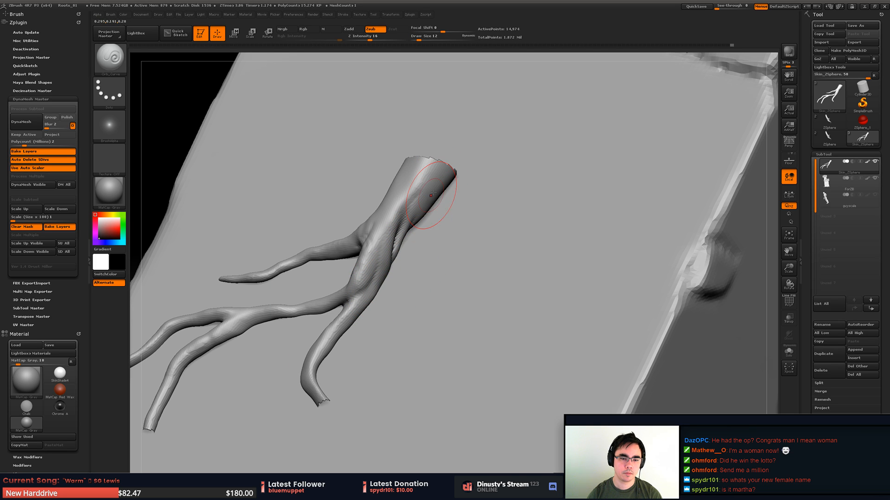
drag(431, 234, 392, 259)
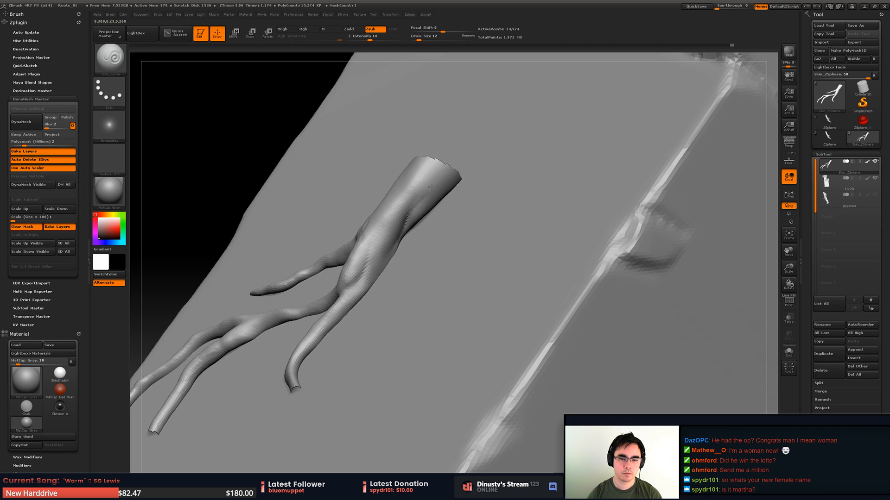
mouse_move(430, 187)
mouse_down()
mouse_move(414, 222)
mouse_move(423, 226)
mouse_move(417, 270)
mouse_move(402, 261)
mouse_move(424, 160)
mouse_up()
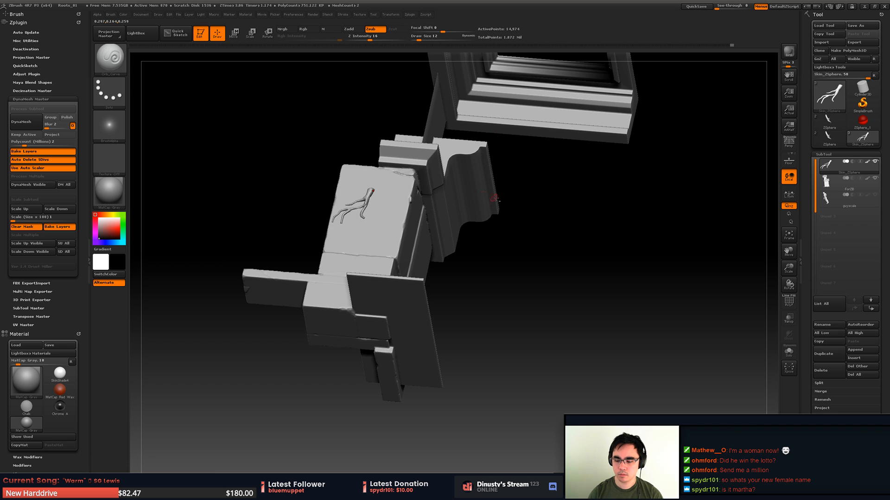
- Reveal the whole root and isolate the upper trunk fork above the ledge with a lasso selection
mouse_move(526, 185)
alt+mouse_down()
mouse_move(491, 256)
mouse_move(481, 236)
mouse_move(436, 236)
mouse_move(448, 258)
mouse_move(453, 242)
mouse_move(432, 286)
mouse_move(451, 282)
alt+mouse_up()
key(ctrl+shift)
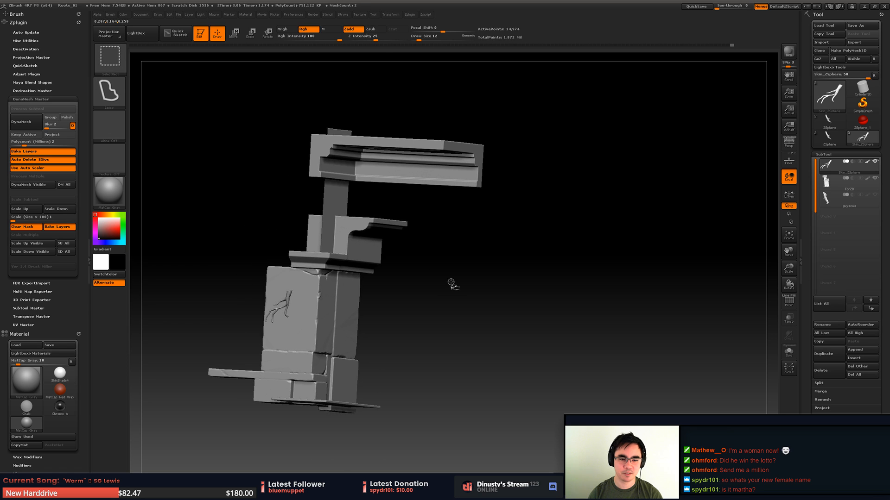
ctrl+shift+click(449, 293)
mouse_move(519, 195)
mouse_down()
mouse_move(445, 203)
mouse_move(464, 214)
mouse_move(451, 211)
mouse_move(537, 222)
mouse_move(616, 207)
mouse_move(577, 228)
mouse_move(542, 314)
mouse_up()
mouse_move(436, 241)
ctrl+shift+mouse_down()
mouse_move(514, 264)
mouse_move(478, 238)
ctrl+shift+mouse_up()
mouse_move(526, 246)
alt+mouse_down()
mouse_move(556, 259)
mouse_move(545, 277)
mouse_move(473, 312)
alt+mouse_up()
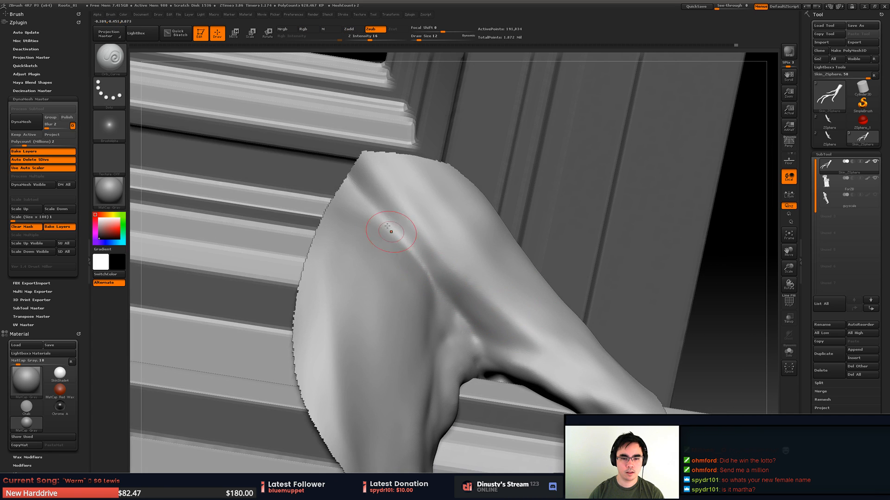
- Carve creases along the upper fork with draw size 17 and Z intensity 21, and reveal the full root
mouse_move(519, 355)
shift+mouse_down()
mouse_move(452, 291)
mouse_move(473, 316)
mouse_move(568, 349)
mouse_move(478, 325)
shift+mouse_up()
key(space)
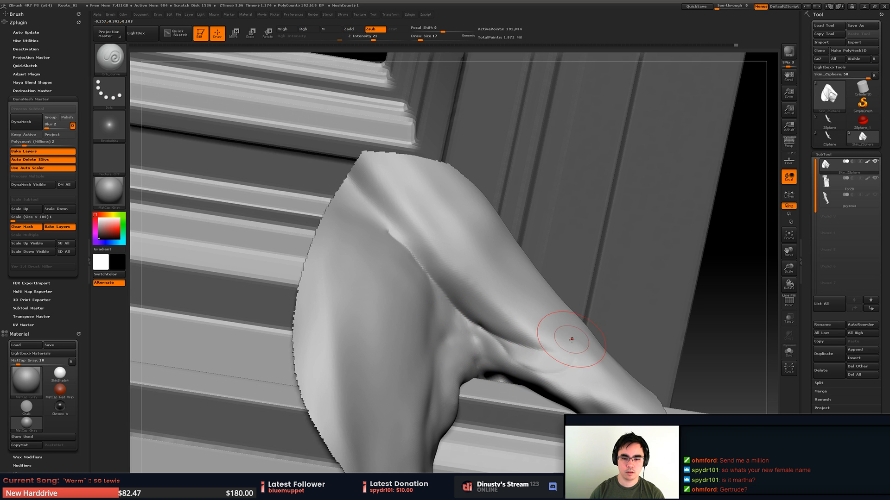
mouse_move(495, 341)
right_down()
mouse_move(472, 292)
mouse_move(575, 278)
mouse_move(709, 292)
mouse_move(557, 309)
right_up()
ctrl+shift+click(710, 292)
right_drag(558, 309, 631, 312)
right_drag(631, 311, 608, 314)
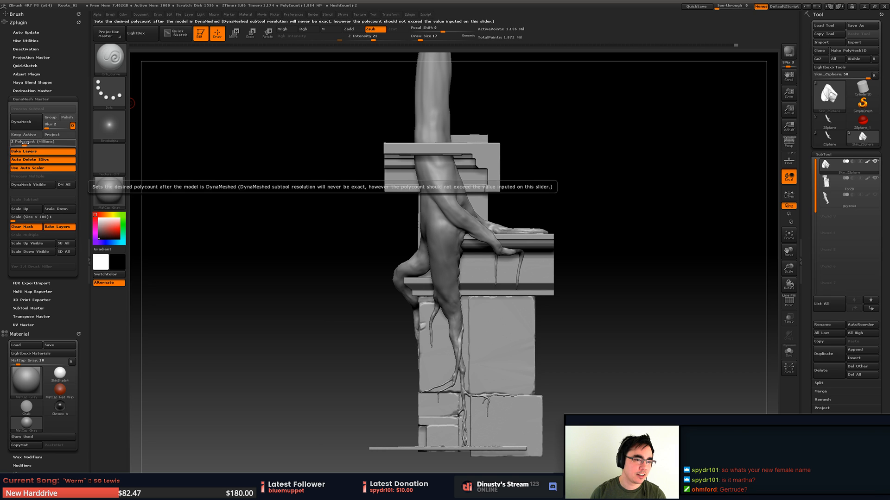
- Remesh the root with DynaMesh at a 2.5 million polycount, with blur set to 0 and projection off
click(25, 143)
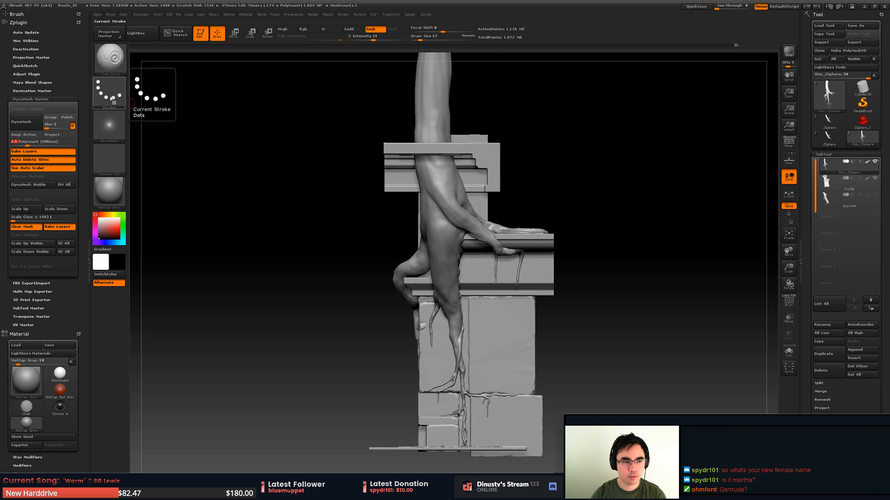
click(52, 135)
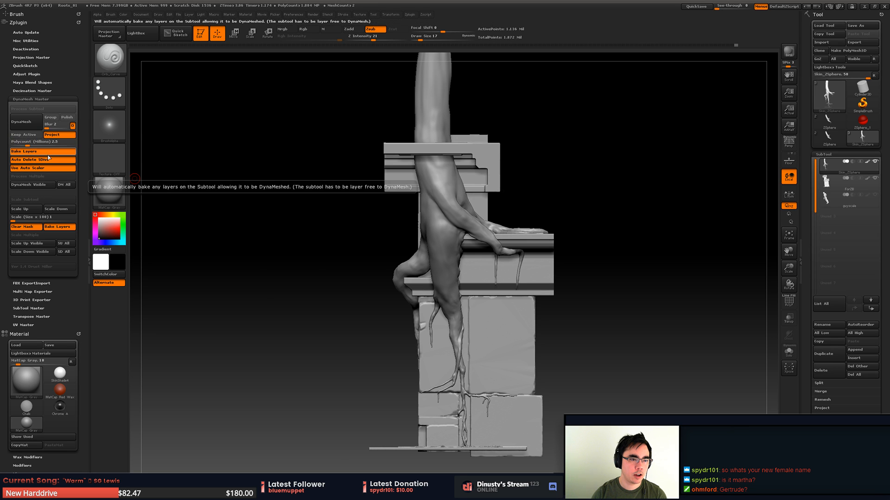
click(52, 134)
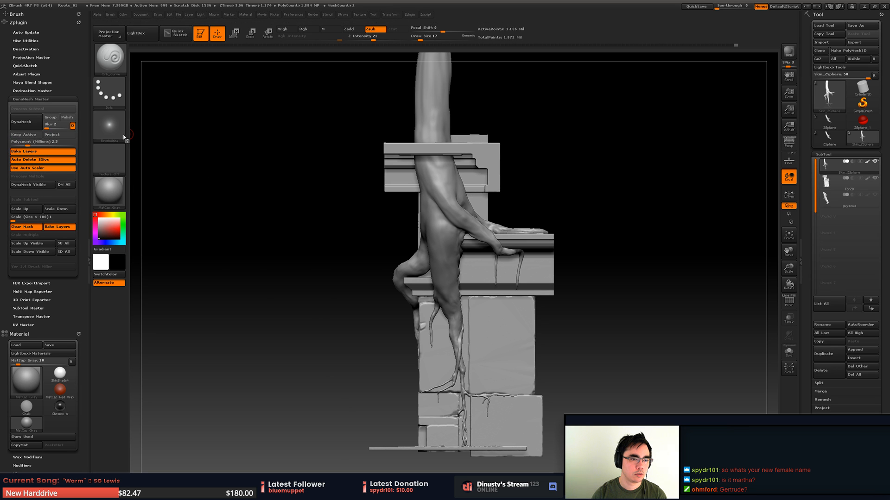
click(34, 124)
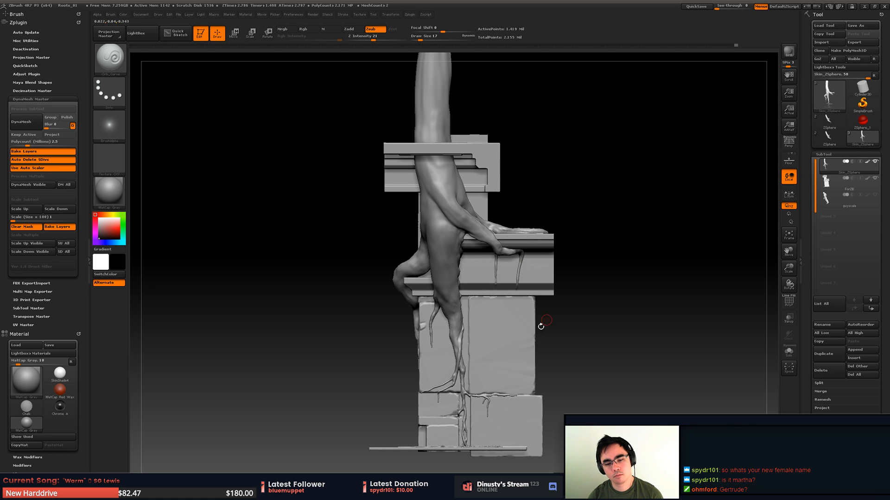
- Thicken the base of the short thin strand below the horizontal branch using the Inflate brush at draw size 8
alt+drag(511, 348, 533, 343)
alt+drag(644, 333, 549, 330)
key(shift+f)
key(shift+f)
mouse_move(439, 294)
alt+mouse_down()
mouse_move(431, 292)
mouse_move(513, 306)
alt+mouse_up()
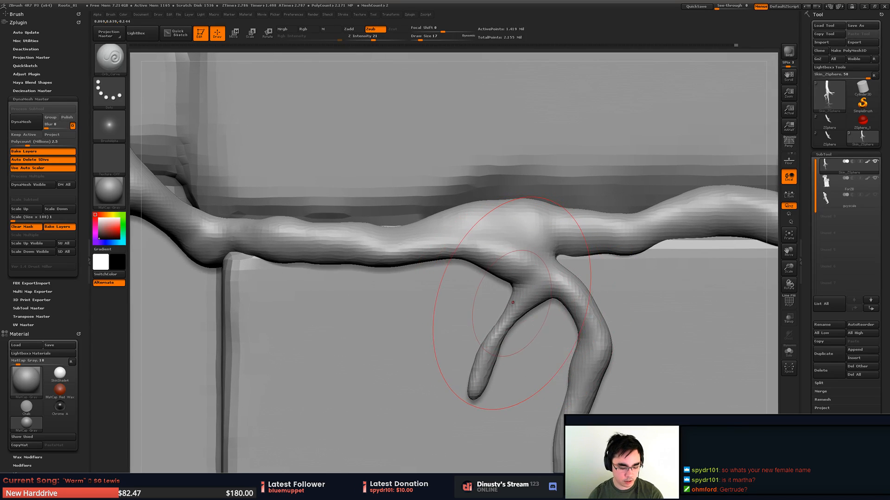
key(b)
key(i)
key(n)
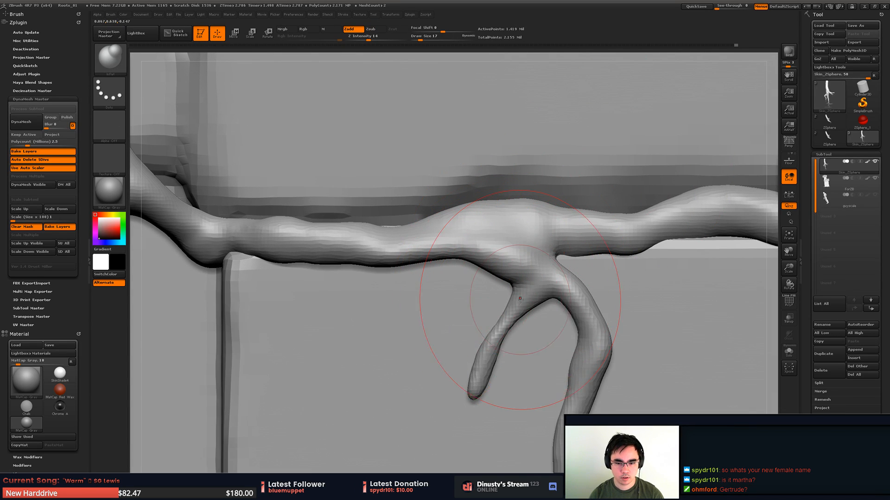
key(s)
mouse_move(520, 299)
mouse_down()
mouse_move(516, 292)
mouse_move(480, 389)
mouse_move(491, 371)
mouse_up()
alt+click(468, 394)
alt+click(491, 357)
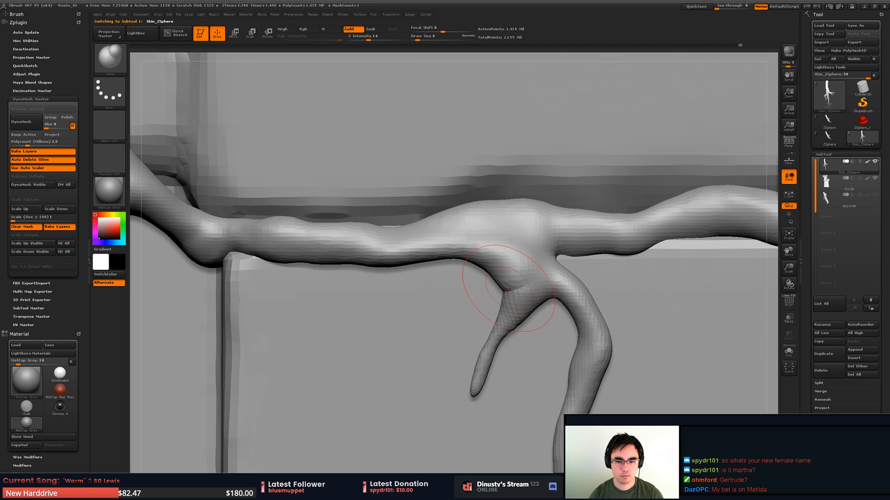
- Pull the underside of the small fork up toward the horizontal branch and narrow its neck with the Move brush
key(b)
key(m)
key(v)
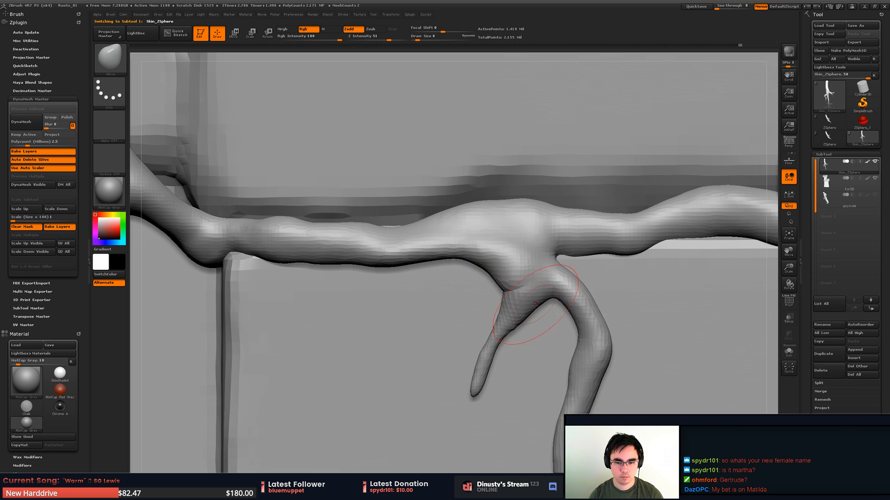
drag(535, 305, 506, 266)
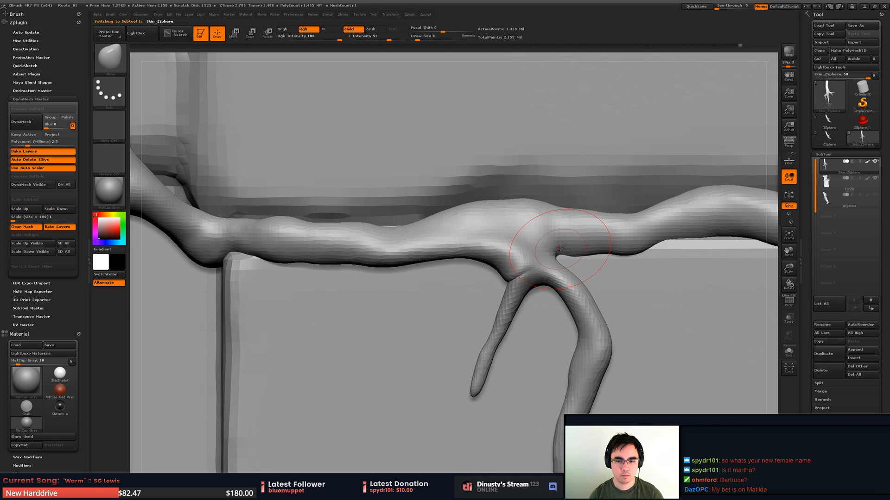
mouse_move(555, 243)
mouse_down()
mouse_move(580, 243)
mouse_move(529, 241)
mouse_up()
- Shift the thick hanging strand closer to the thin one, and nudge the junction above with a focal shift of -72
key(space)
mouse_move(575, 307)
mouse_down()
mouse_move(582, 307)
mouse_move(514, 308)
mouse_up()
key(space)
drag(582, 307, 574, 307)
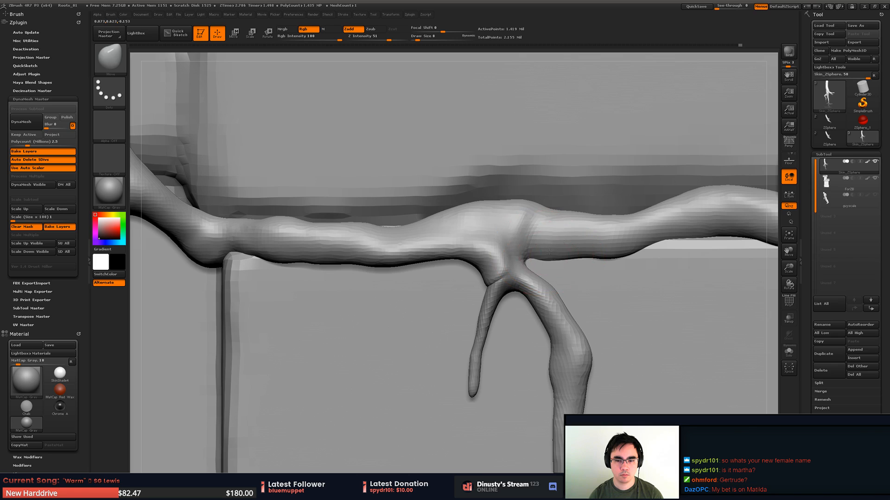
key(space)
click(534, 210)
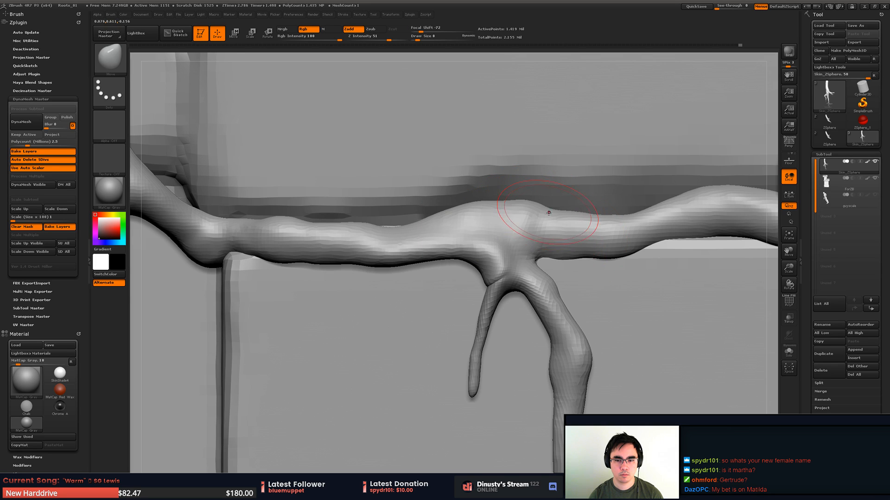
drag(557, 214, 577, 214)
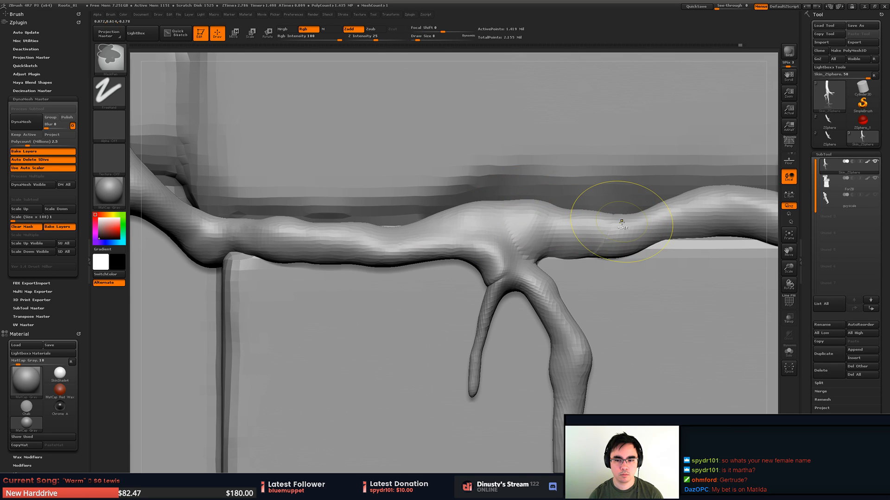
- Try to push the horizontal branch beside the fork with the Move brush at focal shift -70, and undo the displacement
key(space)
mouse_move(626, 235)
mouse_down()
mouse_move(648, 232)
mouse_move(626, 238)
mouse_up()
key(space)
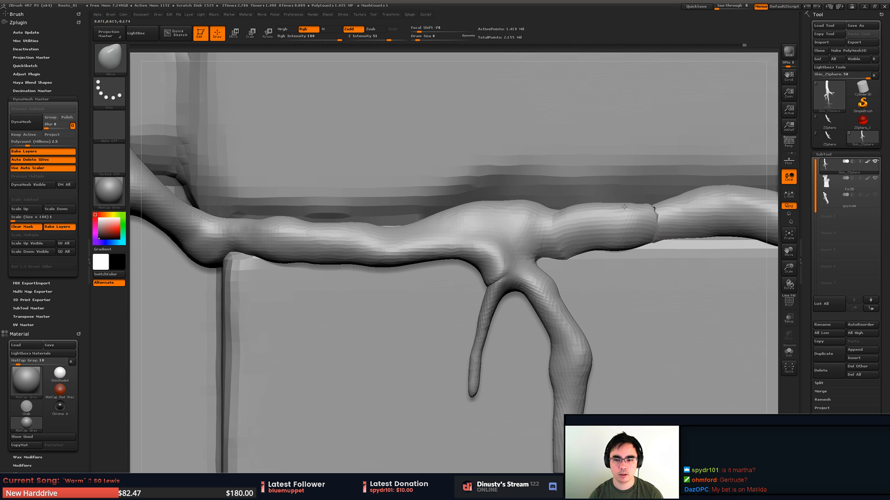
right_drag(649, 228, 605, 242)
key(ctrl+z)
- Smooth the horizontal branch beside the fork, and set the Move brush's focal shift to -16
key(space)
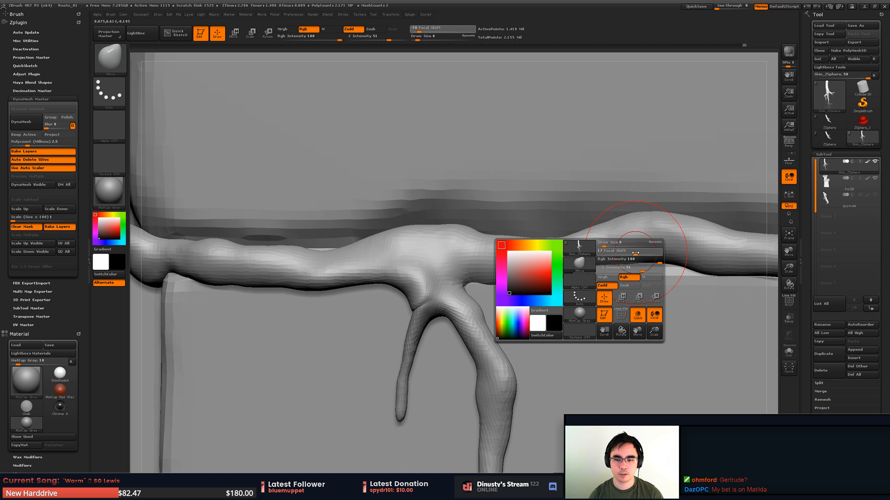
drag(600, 252, 599, 252)
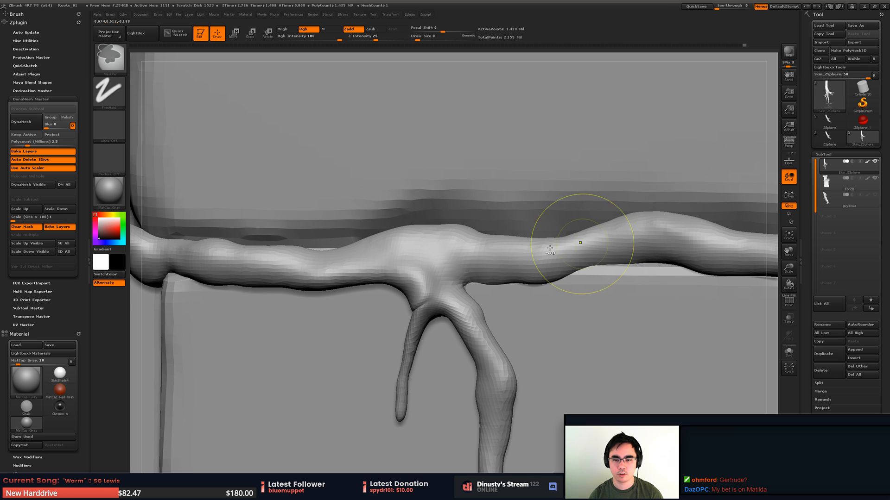
key(space)
mouse_move(560, 253)
mouse_down()
mouse_move(607, 254)
mouse_move(567, 258)
mouse_move(582, 267)
mouse_up()
key(space)
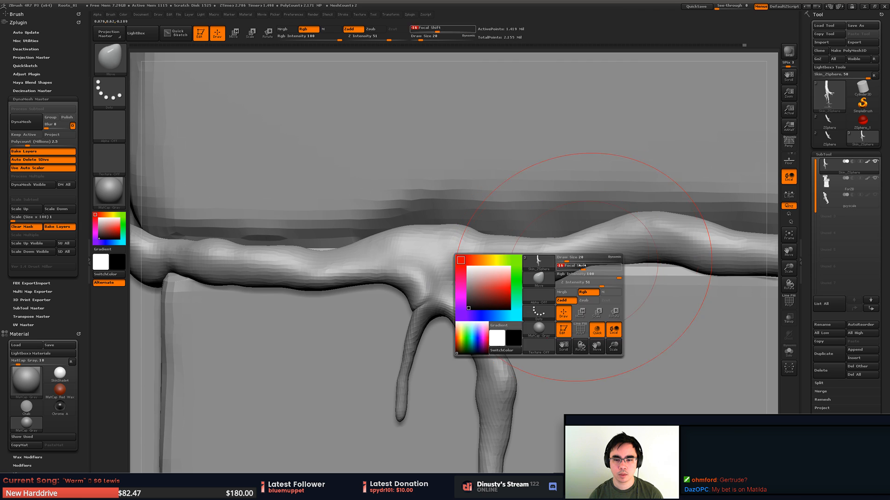
- Reshape the fork and its thick hanging strand with the Move brush, and swing the thin strand's tip away at draw size 14
mouse_move(483, 262)
right_down()
mouse_move(520, 278)
mouse_move(512, 300)
mouse_move(491, 299)
right_up()
drag(481, 301, 424, 303)
mouse_move(525, 244)
mouse_down()
mouse_move(598, 249)
mouse_move(568, 269)
mouse_up()
right_click(571, 269)
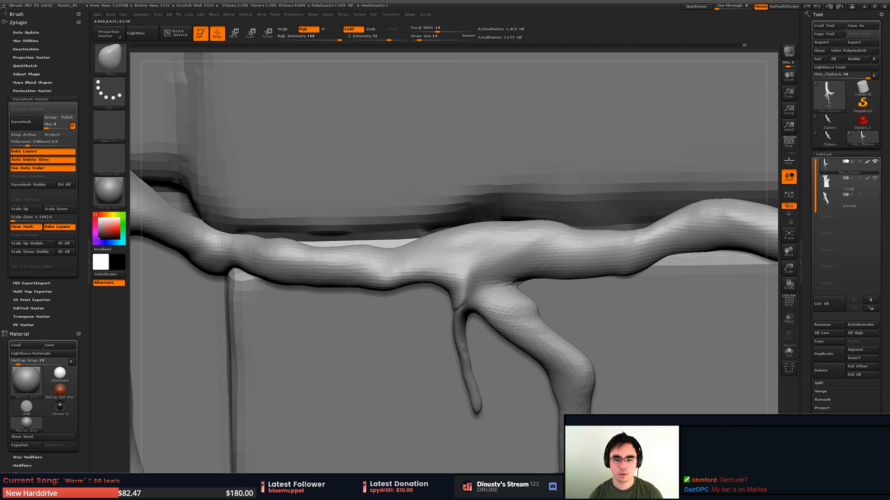
drag(471, 407, 422, 399)
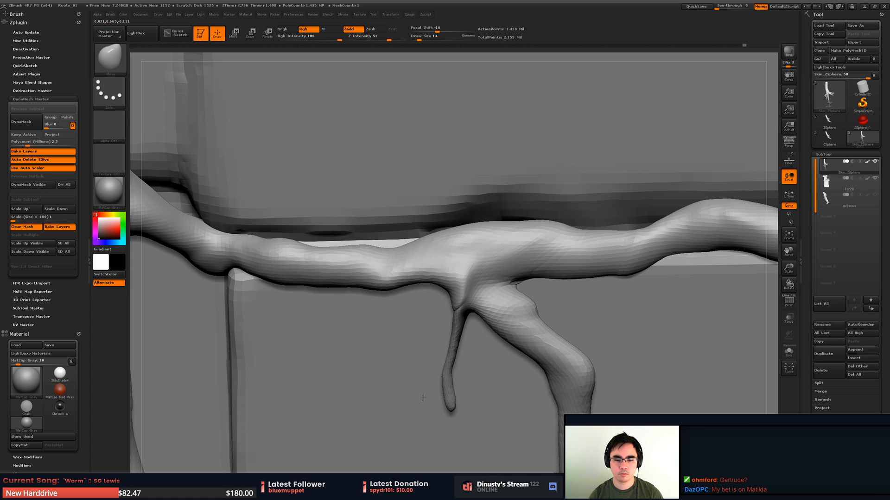
- Pull the top of the thin hanging strand toward the thick one with the Move brush, and swell the fork area with the Inflat brush
mouse_move(449, 294)
mouse_down()
mouse_move(411, 296)
mouse_move(496, 294)
mouse_up()
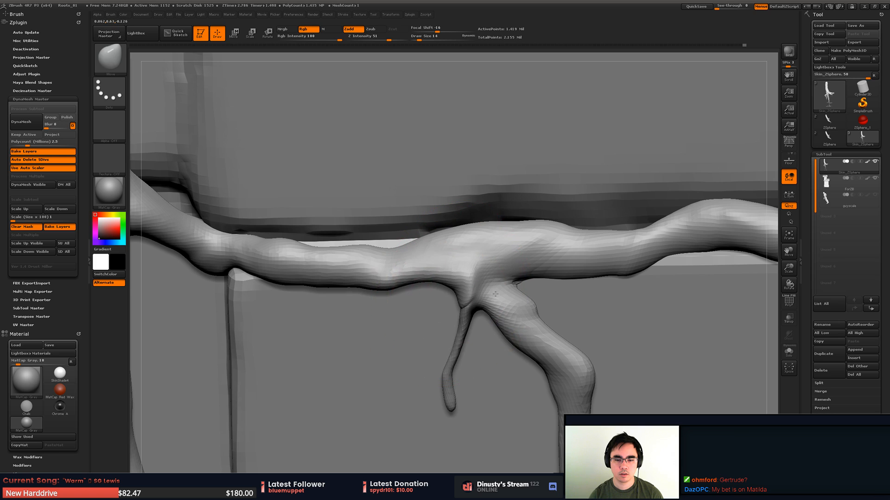
mouse_move(495, 293)
right_down()
mouse_move(473, 294)
mouse_move(500, 295)
right_up()
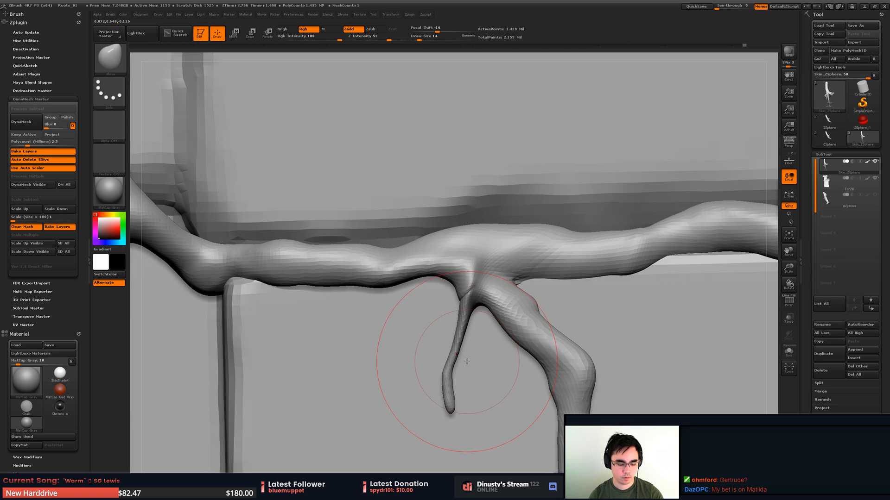
key(b)
key(i)
key(n)
mouse_move(448, 393)
mouse_down()
mouse_move(467, 303)
mouse_move(479, 299)
mouse_up()
right_drag(482, 300, 449, 302)
mouse_move(449, 301)
ctrl+right_down()
mouse_move(449, 264)
mouse_move(642, 276)
mouse_move(525, 284)
ctrl+right_up()
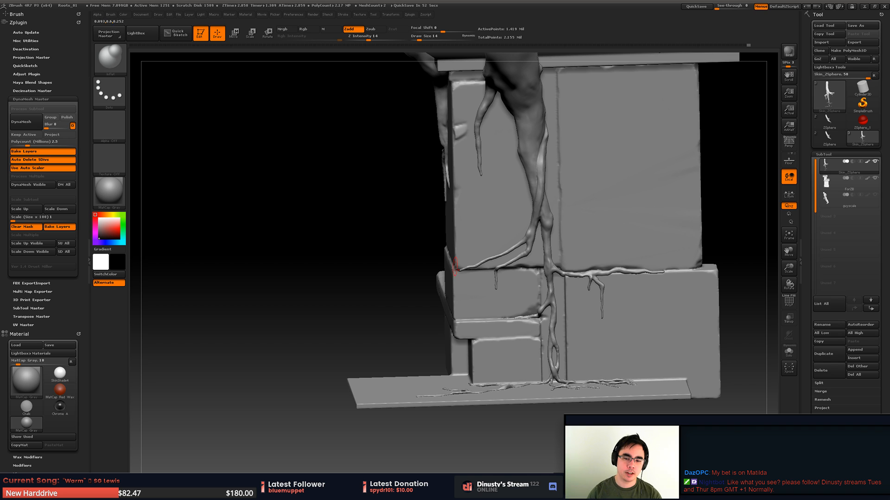
- Examine the whole root and the ledge strands on the stone pillar from several angles and distances
right_drag(542, 287, 482, 273)
ctrl+right_drag(482, 273, 533, 293)
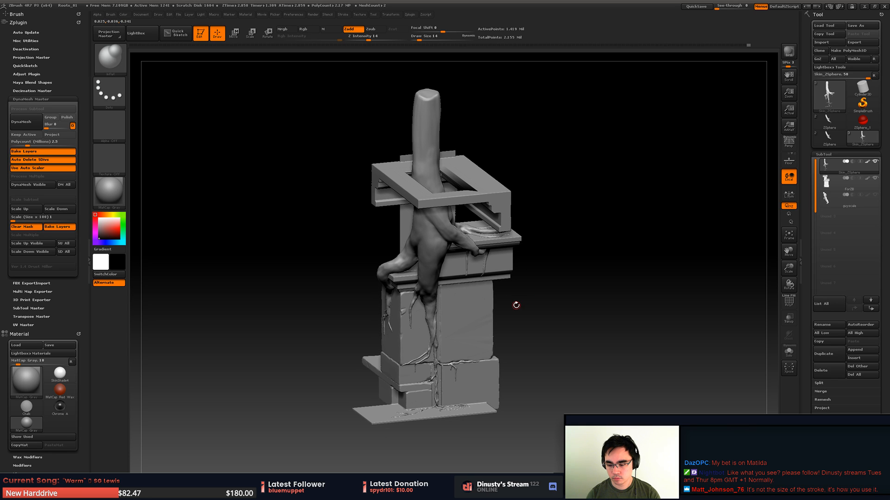
mouse_move(495, 337)
right_down()
mouse_move(494, 292)
mouse_move(466, 324)
mouse_move(477, 332)
mouse_move(486, 324)
right_up()
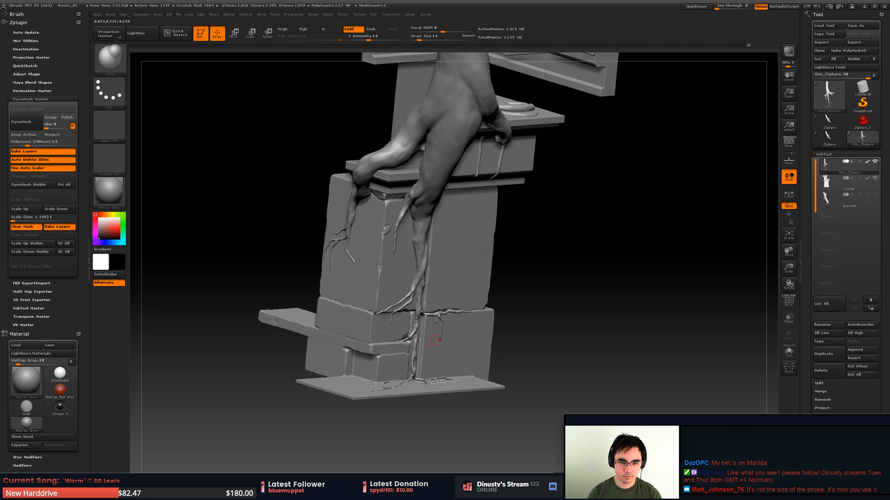
shift+right_drag(438, 367, 429, 320)
right_drag(426, 361, 446, 294)
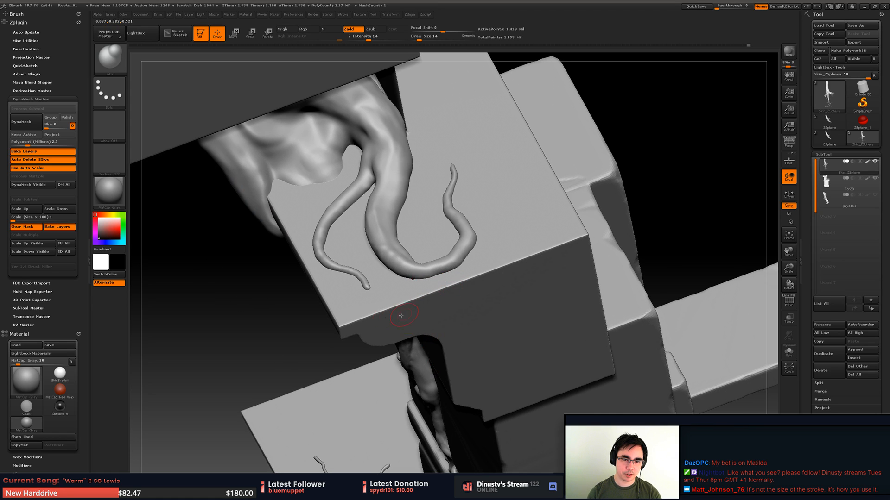
mouse_move(408, 341)
right_down()
mouse_move(356, 310)
mouse_move(364, 363)
mouse_move(394, 343)
mouse_move(402, 299)
right_up()
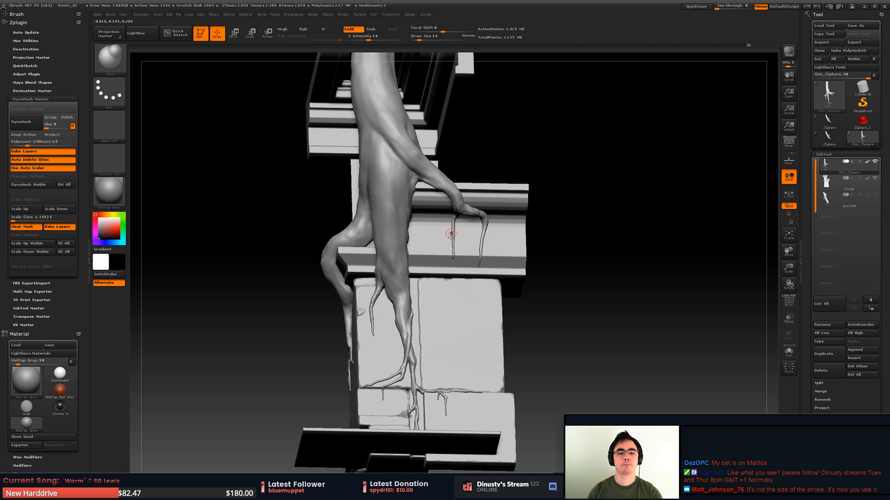
right_drag(471, 298, 537, 294)
- Save the project over the existing Roots_01.ZPR file
key(ctrl+s)
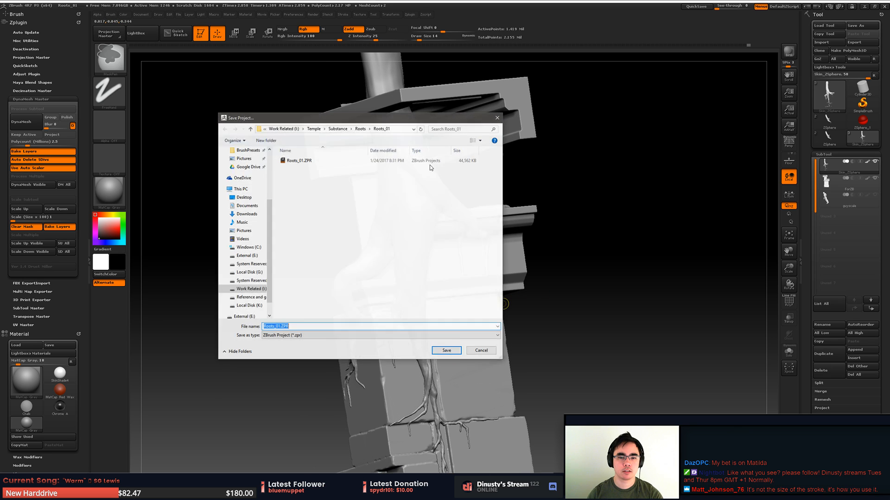
double_click(325, 161)
click(464, 250)
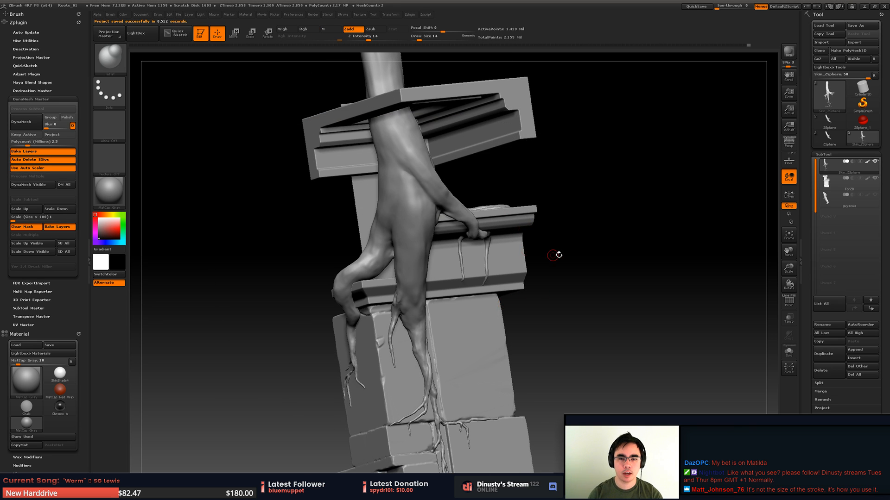
- Collapse the DynaMesh Master options
right_drag(558, 252, 646, 258)
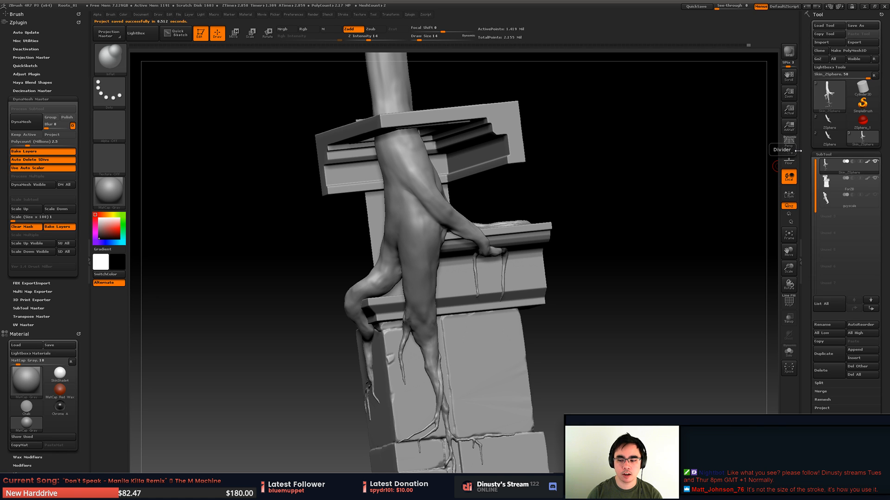
mouse_move(822, 148)
mouse_move(825, 165)
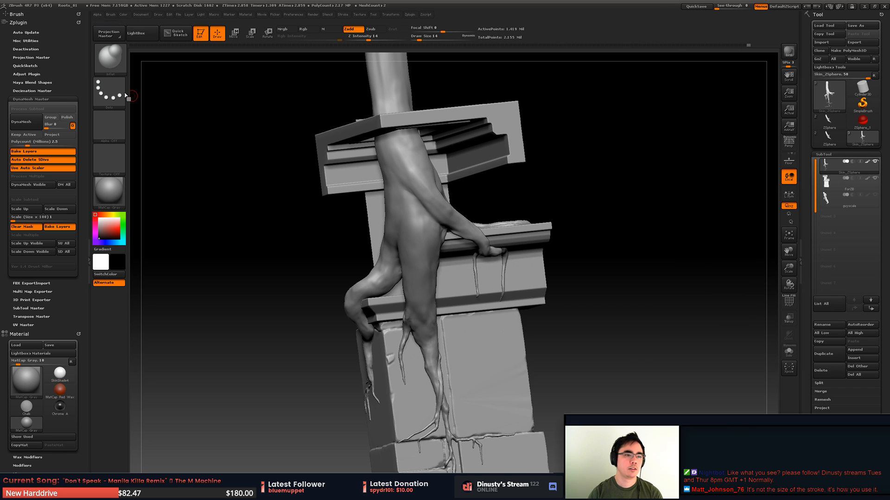
click(14, 99)
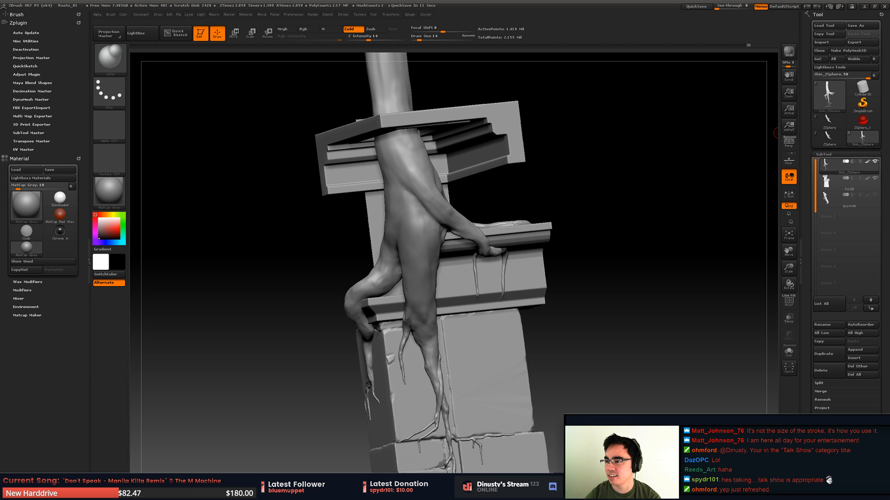
- Switch to the Twitch channel page in the browser and try to change the broadcast's streaming category from Talk Shows to Creative
drag(888, 58, 620, 58)
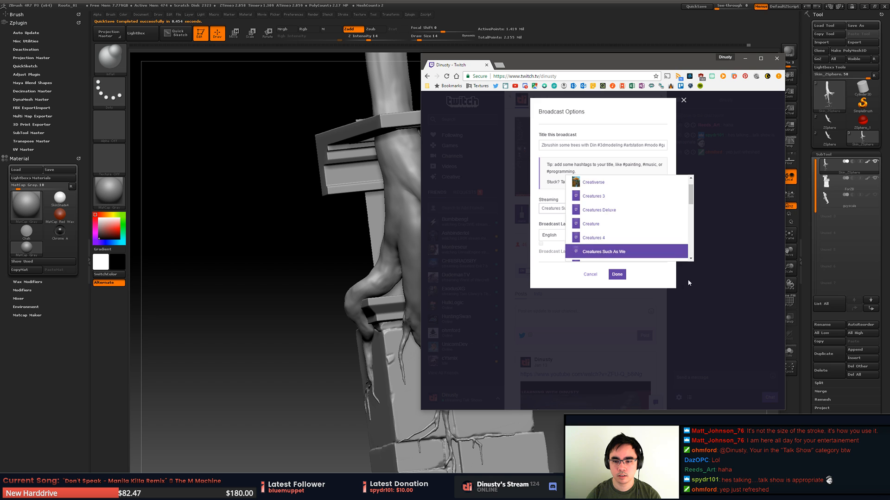
drag(691, 198, 693, 189)
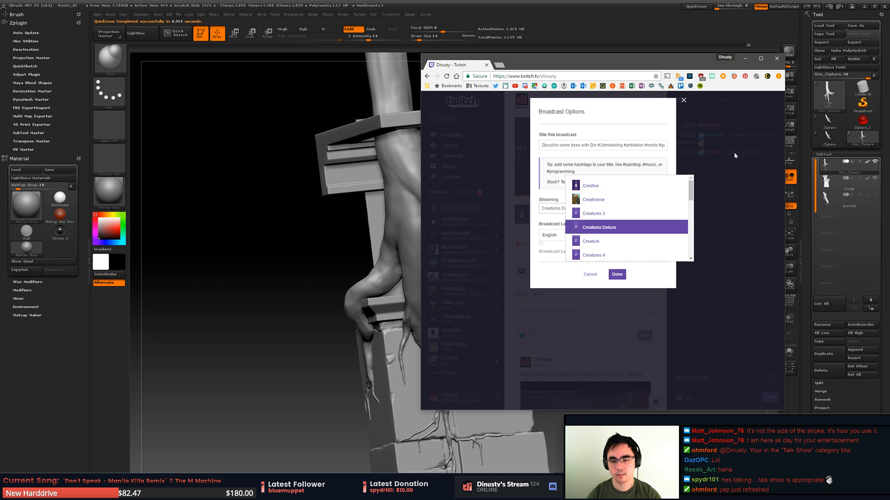
click(766, 135)
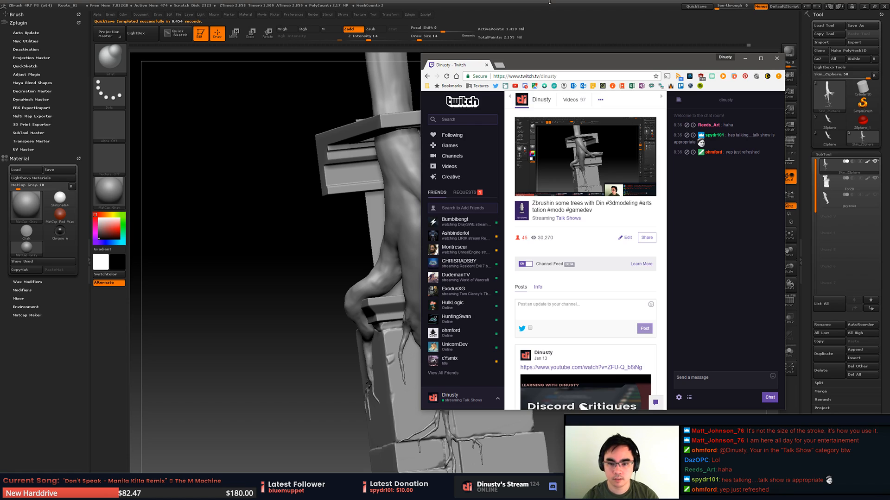
click(623, 238)
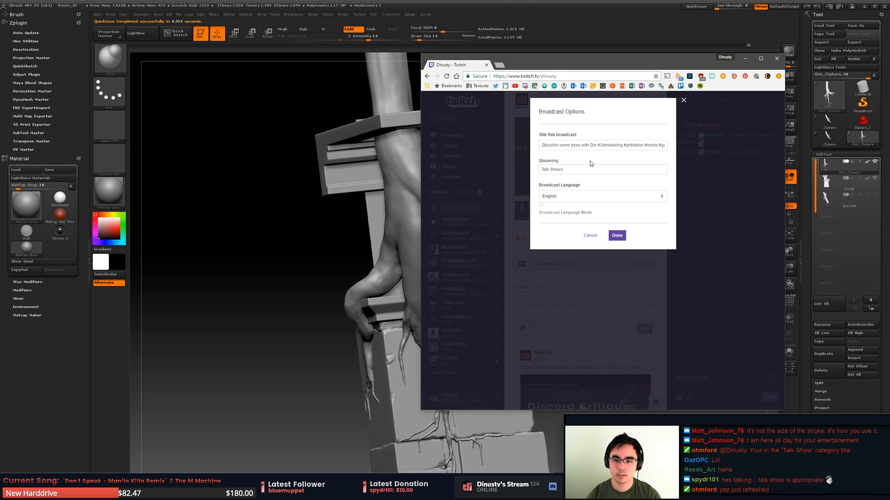
click(577, 171)
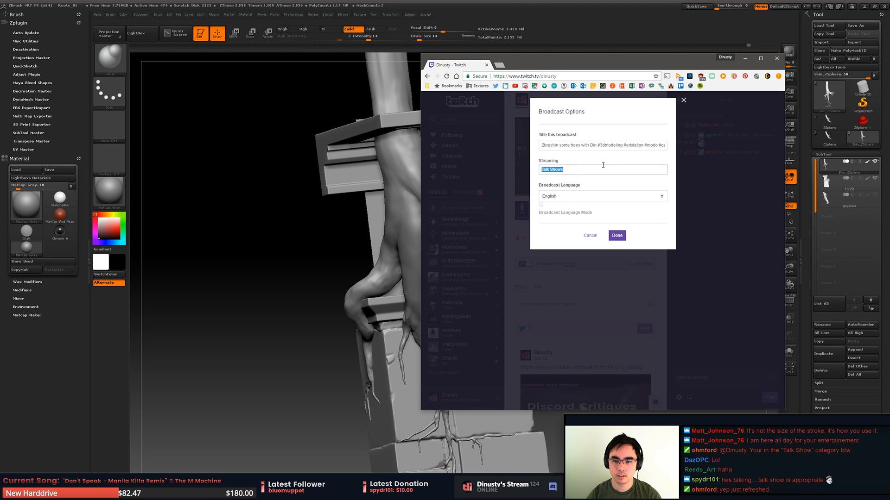
drag(623, 68, 402, 89)
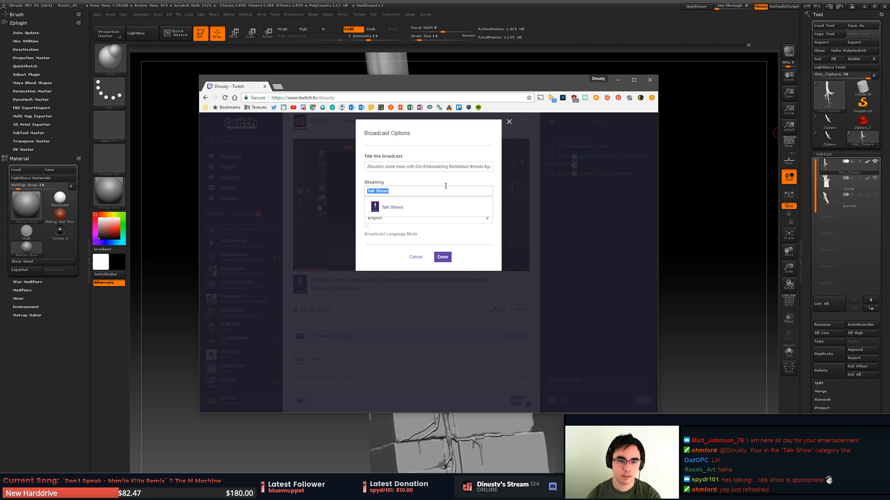
text(Creative)
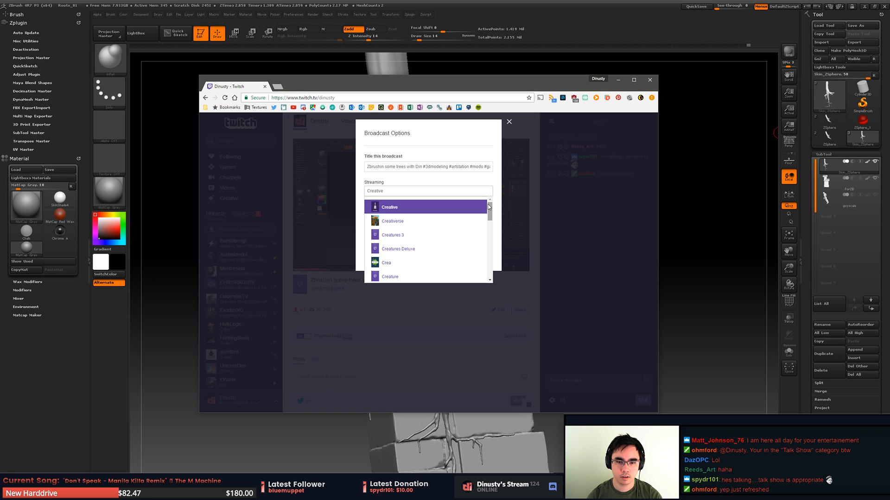
click(581, 230)
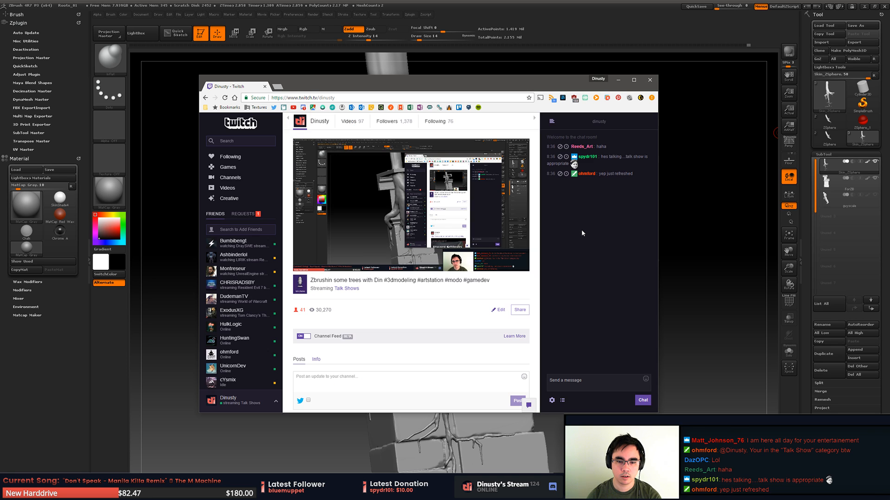
click(500, 309)
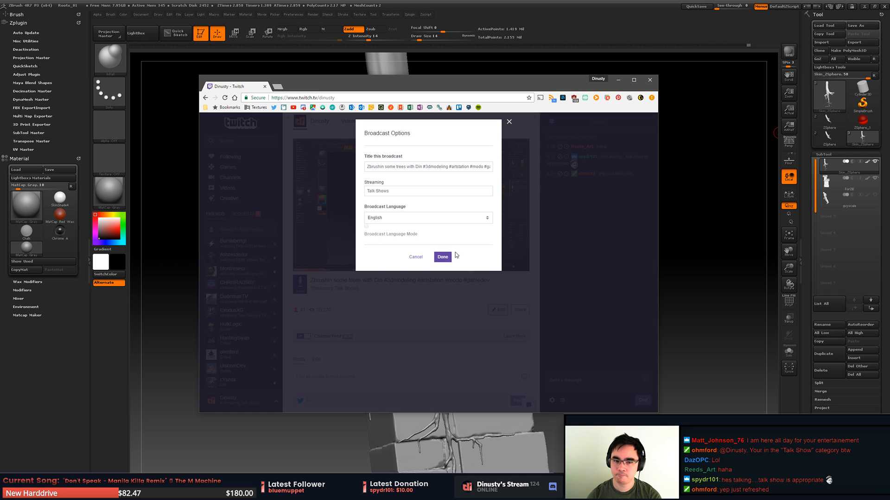
click(452, 304)
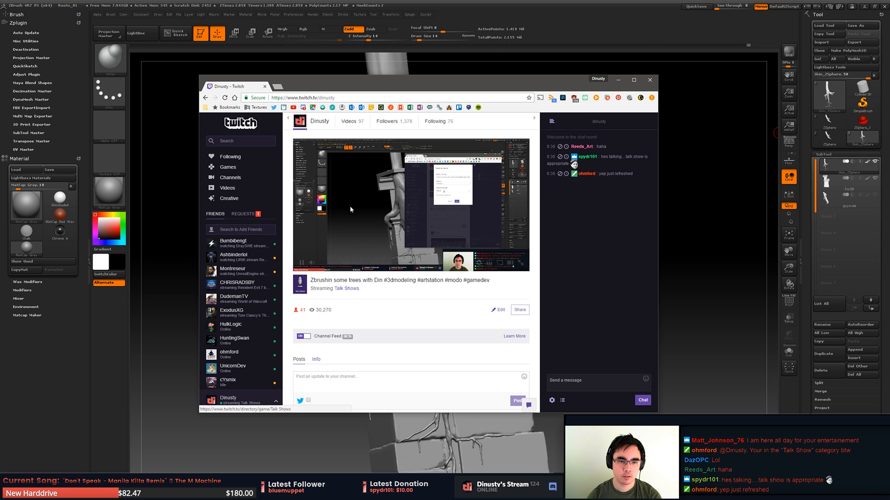
- Open the channel's Dashboard from the Twitch home page, and move the browser window clear of the sculpt
click(241, 125)
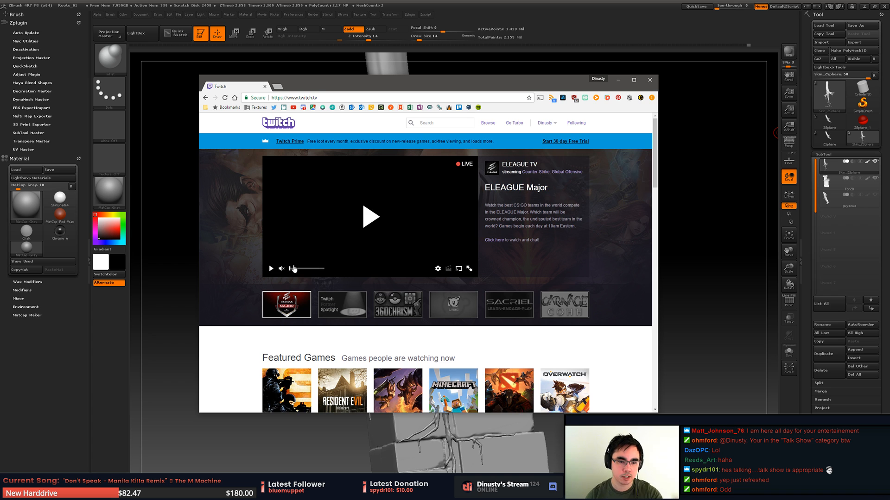
click(554, 123)
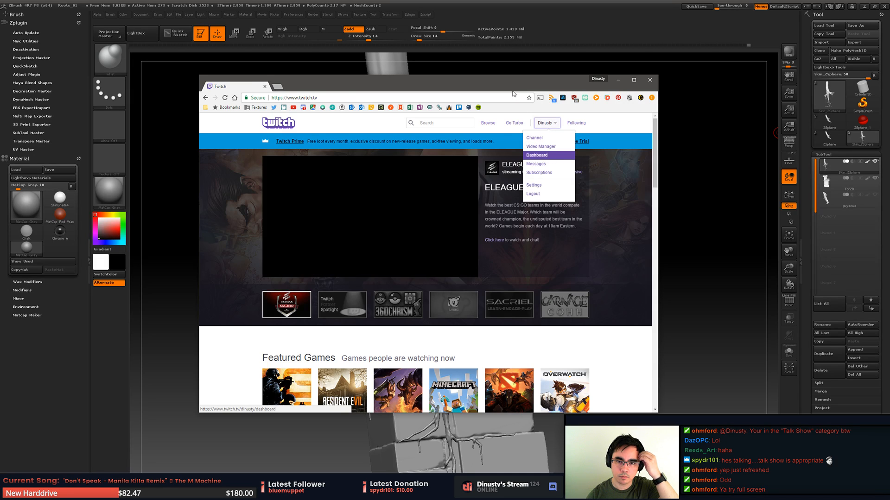
click(536, 155)
drag(509, 87, 889, 125)
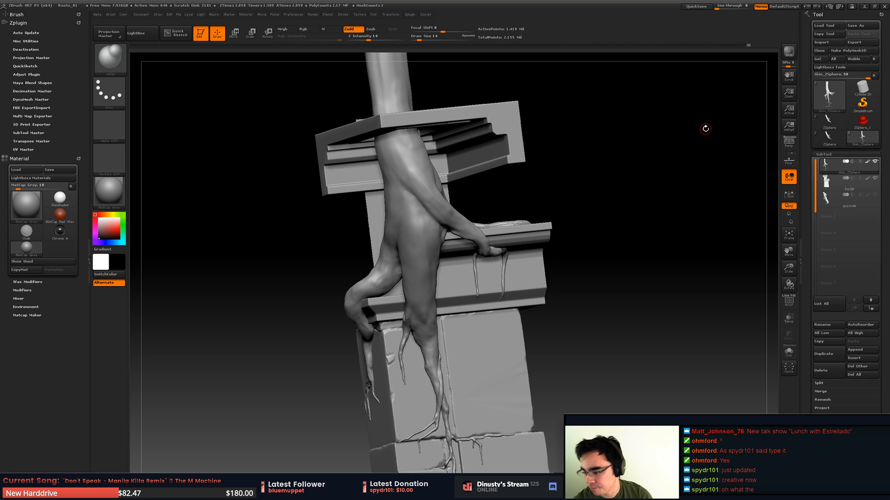
- Inspect the root from several angles in ZBrush, and check its mesh density with the wireframe display
drag(588, 268, 642, 285)
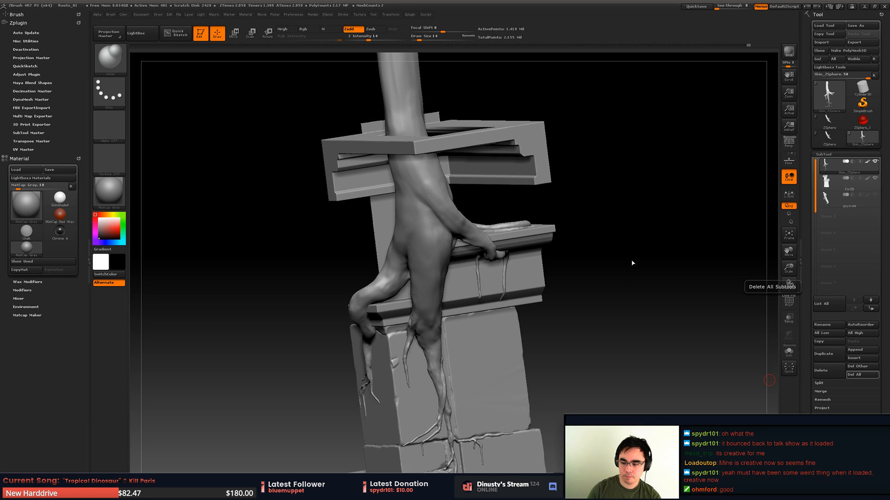
right_drag(495, 280, 505, 231)
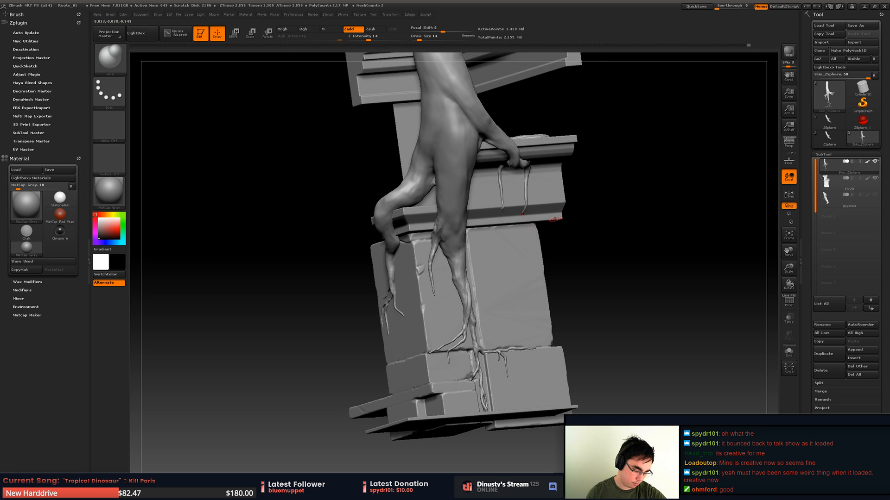
mouse_move(541, 243)
mouse_down()
mouse_move(537, 268)
mouse_move(511, 294)
mouse_move(524, 277)
mouse_move(504, 292)
mouse_move(499, 277)
mouse_move(509, 253)
mouse_up()
mouse_move(627, 295)
mouse_down()
mouse_move(668, 216)
mouse_move(660, 215)
mouse_move(663, 230)
mouse_move(713, 227)
mouse_up()
key(shift+f)
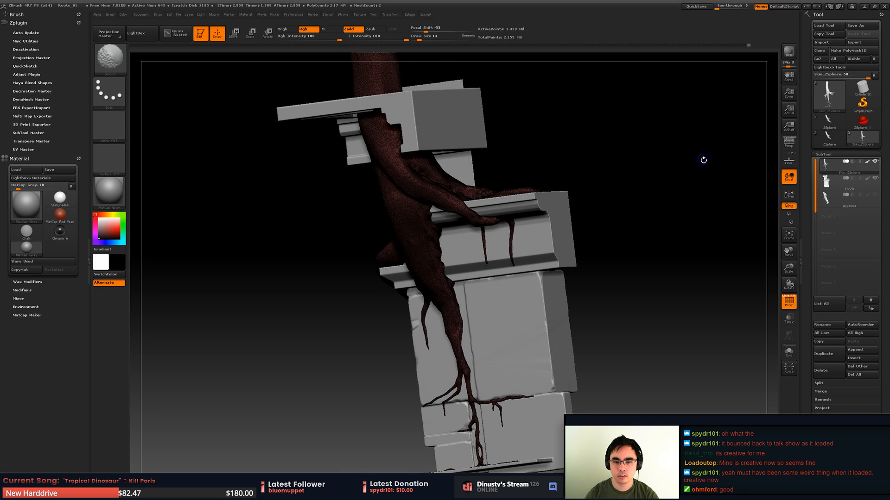
key(shift+f)
key(shift+f)
key(shift+f)
- Save the project again, overwriting Roots_01.ZPR
key(ctrl+s)
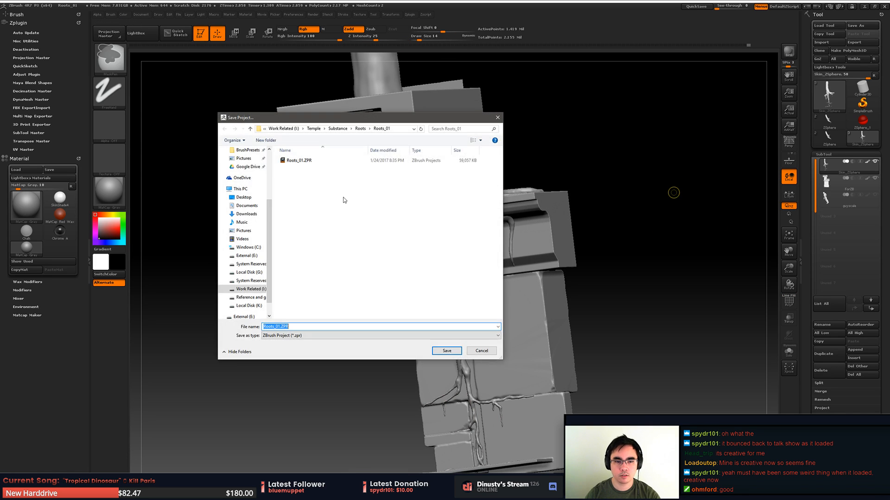
click(336, 161)
double_click(337, 163)
click(464, 250)
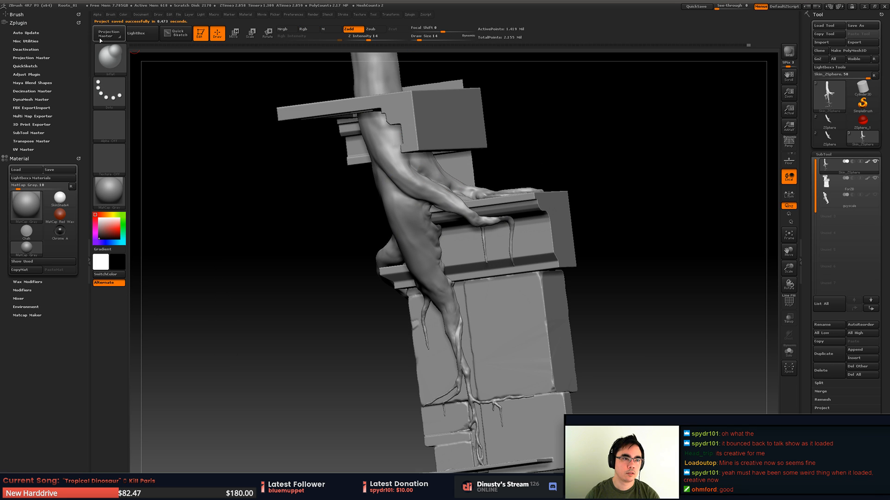
- Collapse the brush's Auto Masking options and open the Decimation Master options
click(23, 15)
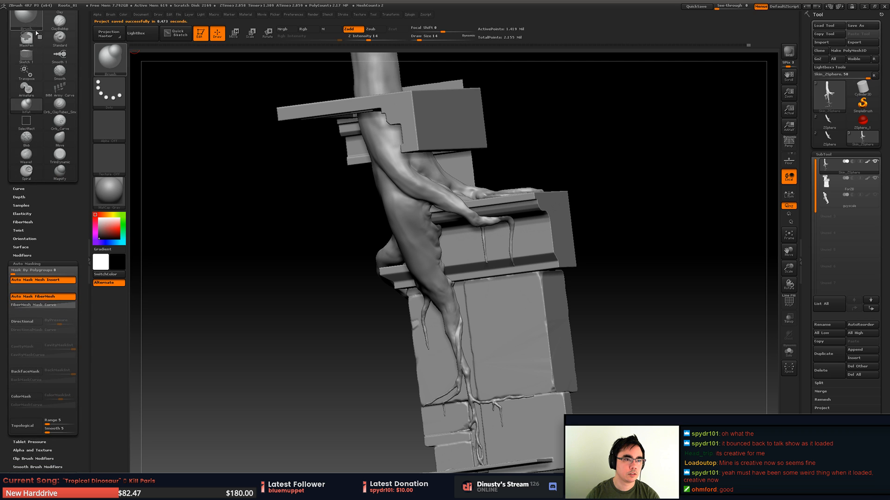
click(26, 264)
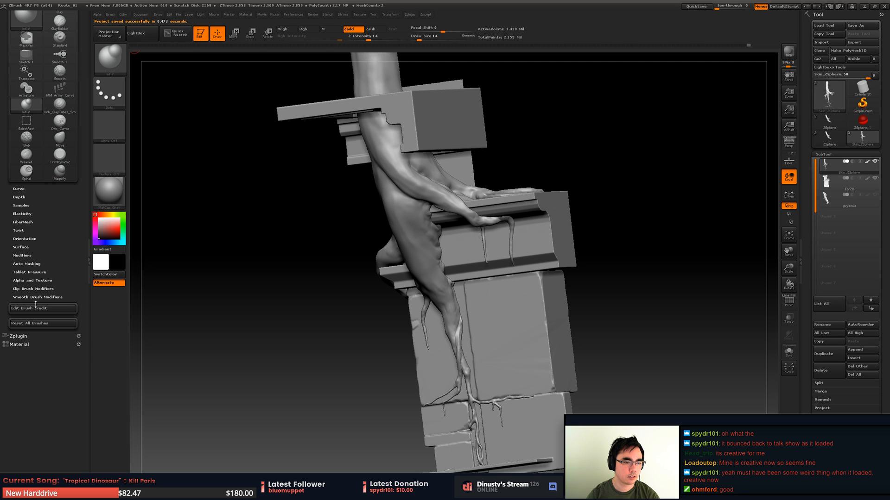
click(25, 337)
mouse_move(46, 166)
mouse_down()
mouse_move(46, 212)
mouse_move(64, 273)
mouse_up()
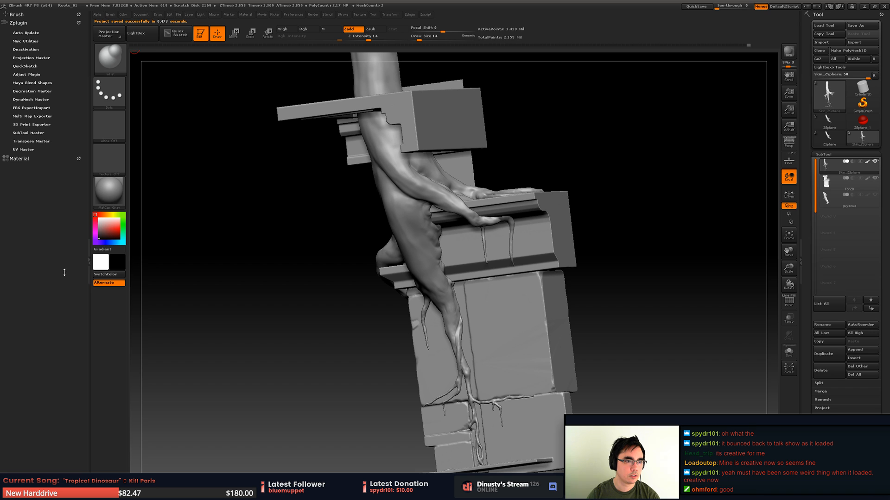
click(28, 99)
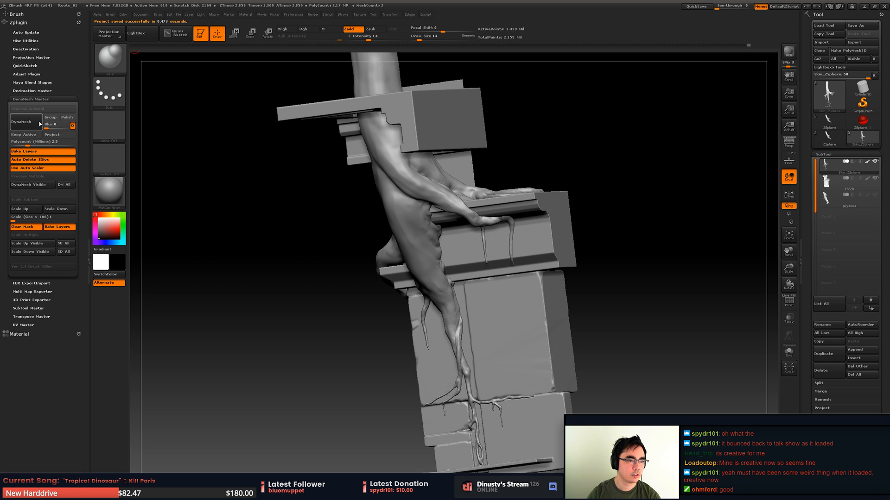
click(34, 91)
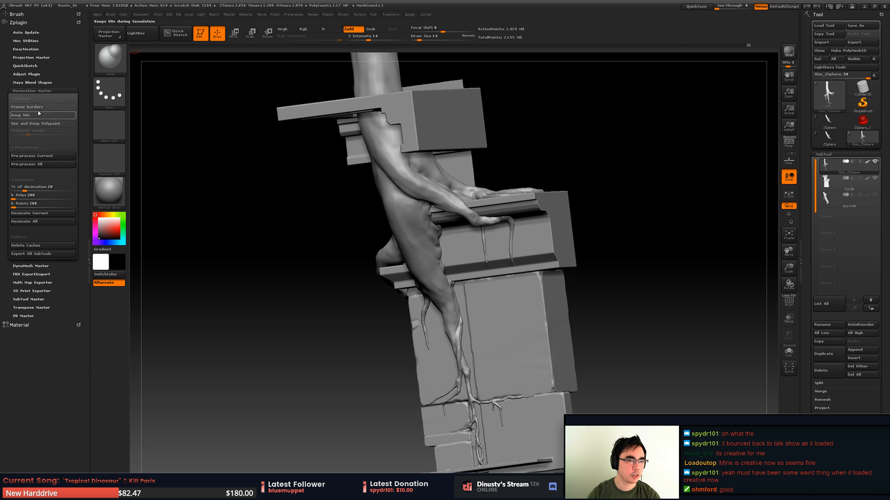
- Pre-process the current root subtool for decimation, and inspect its wireframe around the thin strands on the ledge and wall
click(55, 158)
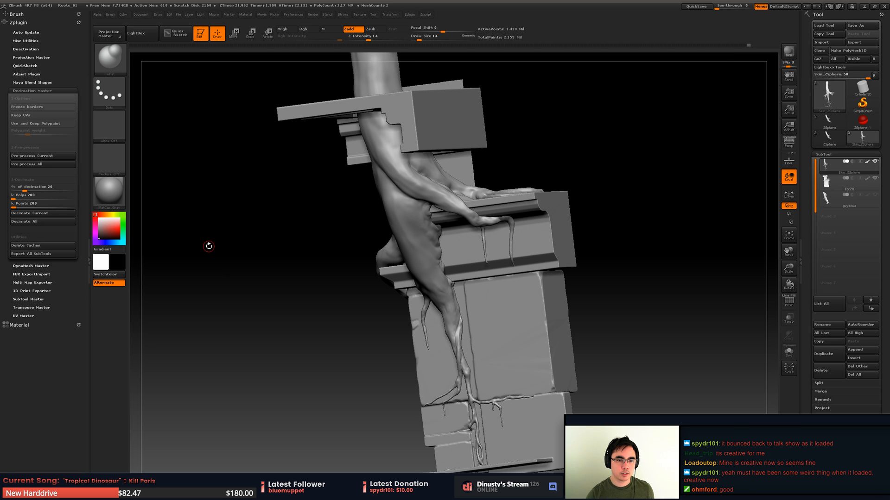
drag(244, 284, 392, 185)
key(shift+f)
alt+drag(481, 234, 499, 227)
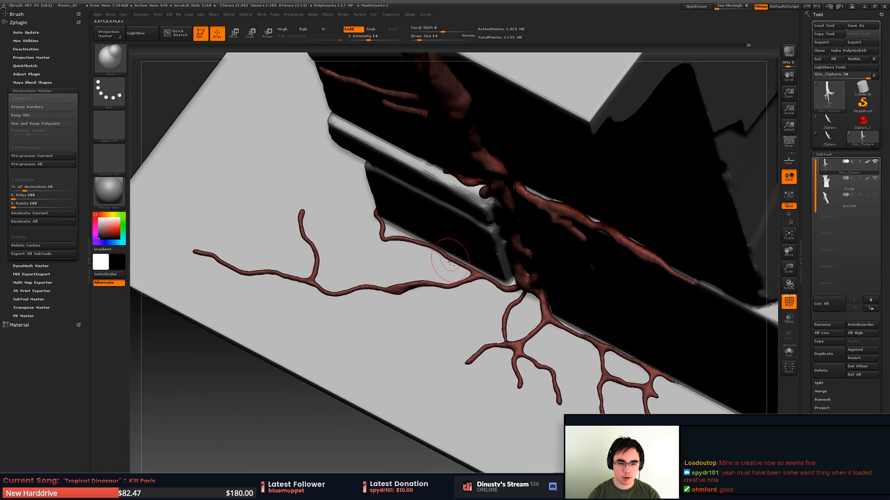
alt+drag(451, 254, 496, 264)
drag(495, 264, 468, 199)
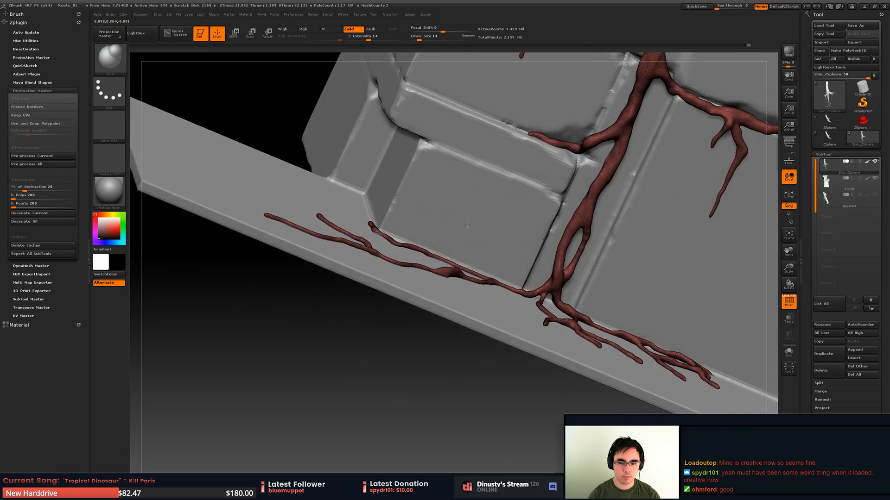
alt+drag(431, 301, 341, 366)
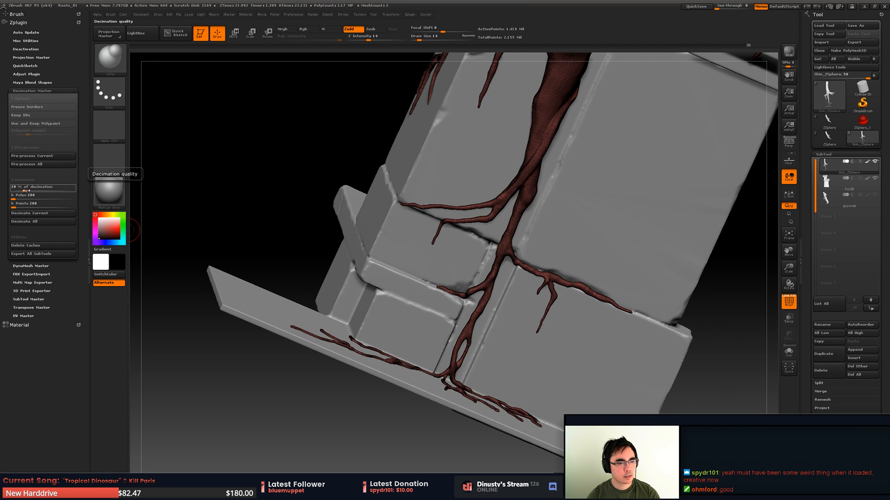
- Set the decimation quality to 1 percent and decimate the current root subtool
drag(24, 190, 8, 198)
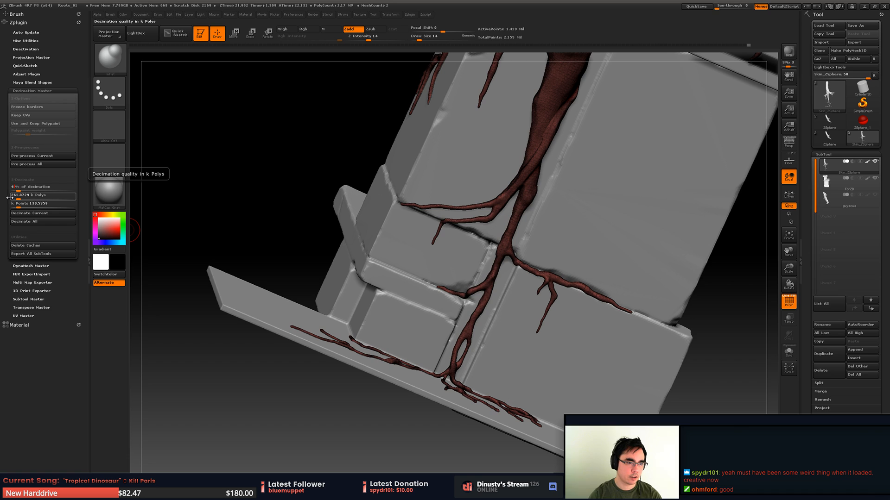
key(Return)
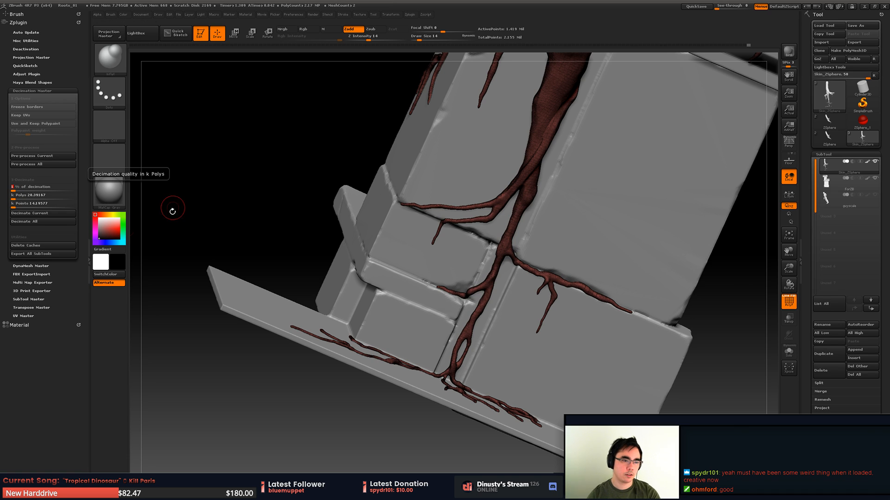
click(61, 217)
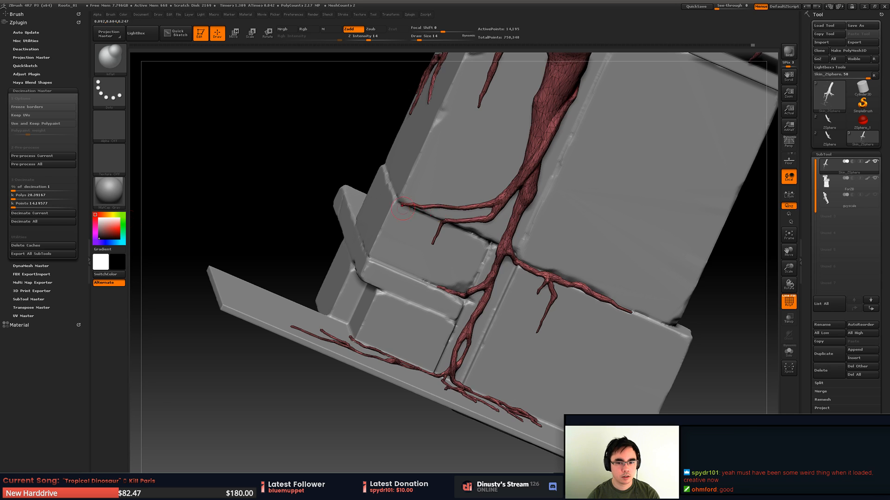
- Inspect the decimated root from several angles, with and without the wireframe display
drag(133, 223, 448, 247)
right_drag(448, 247, 446, 195)
key(shift+f)
mouse_move(446, 195)
ctrl+right_down()
mouse_move(464, 241)
mouse_move(518, 232)
mouse_move(464, 324)
mouse_move(463, 297)
ctrl+right_up()
key(shift+f)
key(shift+f)
mouse_move(464, 297)
right_down()
mouse_move(461, 255)
mouse_move(472, 239)
right_up()
mouse_move(472, 239)
alt+right_down()
mouse_move(425, 280)
mouse_move(431, 297)
mouse_move(427, 267)
mouse_move(456, 259)
mouse_move(424, 304)
mouse_move(342, 210)
mouse_move(425, 235)
alt+right_up()
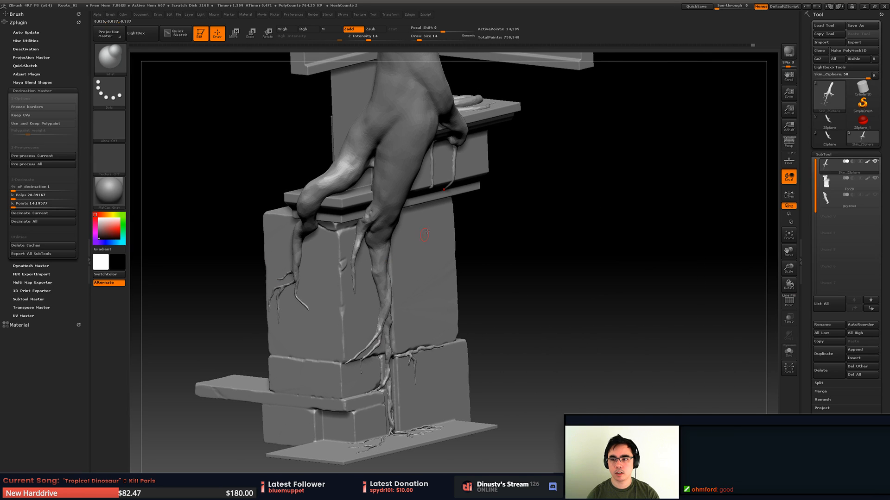
- Export the decimated root in OBJ format as blockout in the Roots_01 folder
click(855, 43)
scroll(245, 223, up, 3)
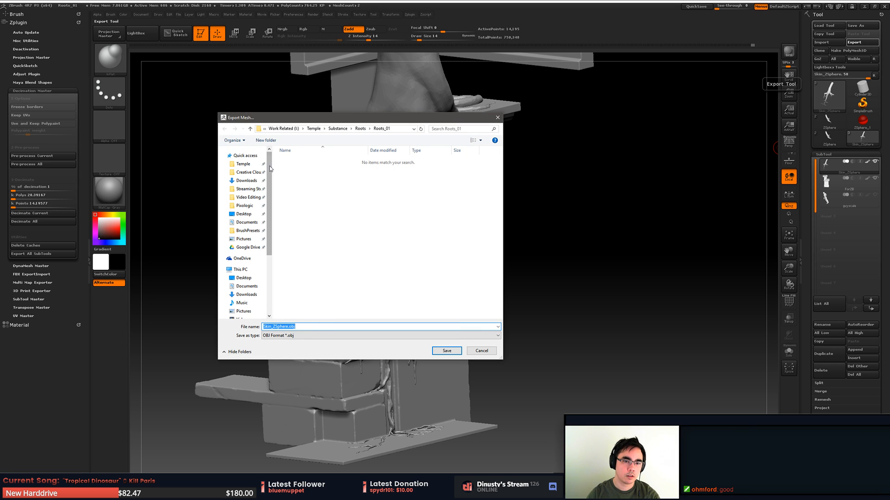
click(313, 336)
click(338, 325)
click(333, 327)
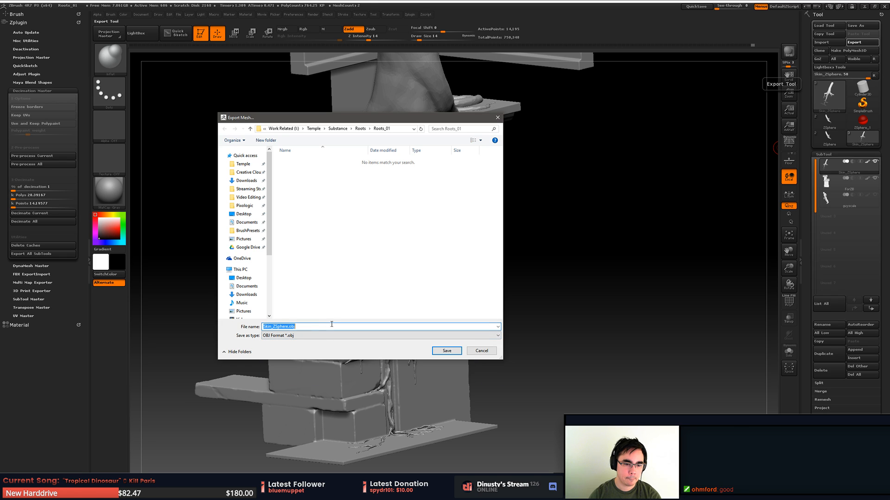
text(blockout)
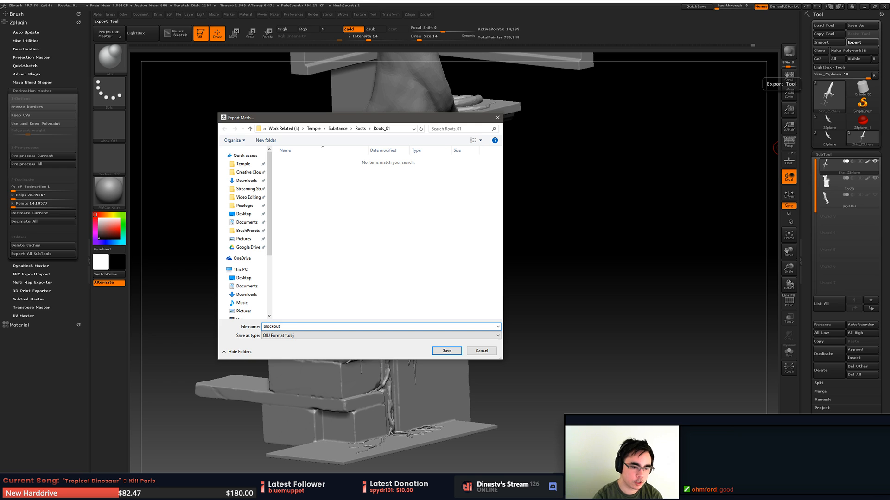
key(Return)
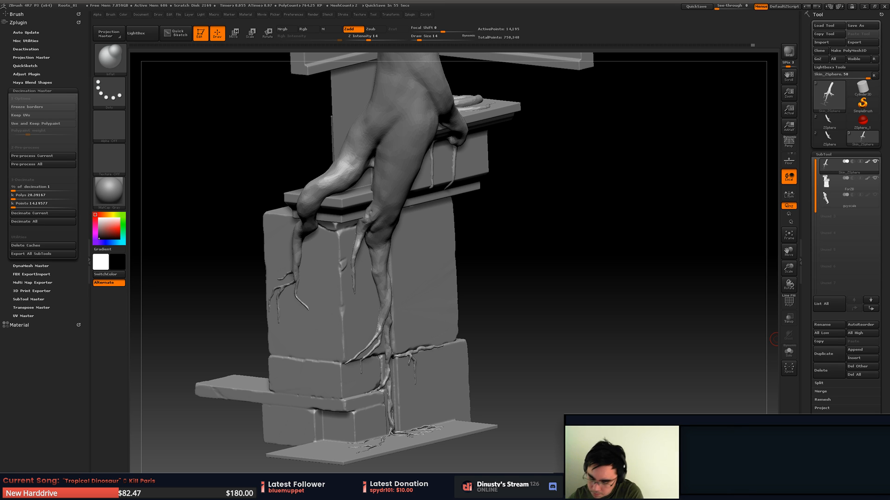
- Switch from ZBrush to MODO, and move the Vertex Normal Tools palette clear of the viewport's centre
drag(586, 215, 588, 244)
click(865, 7)
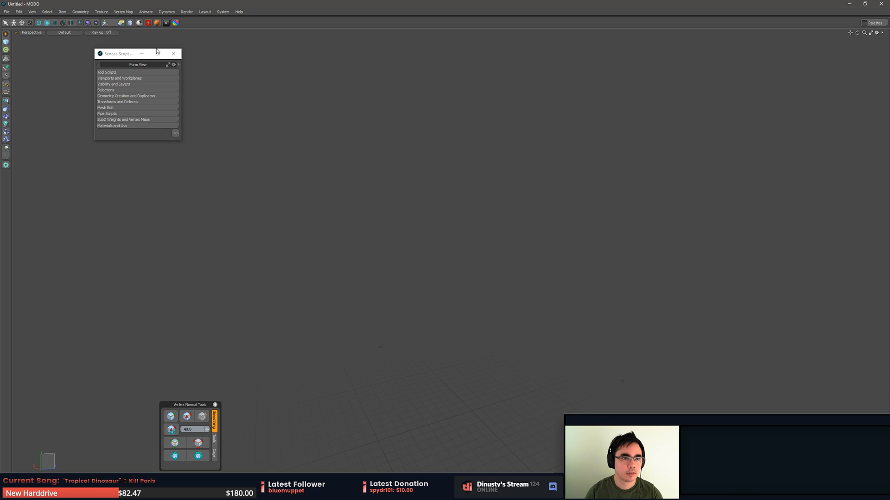
drag(119, 57, 99, 60)
click(153, 58)
mouse_move(191, 404)
mouse_down()
mouse_move(142, 387)
mouse_move(201, 396)
mouse_up()
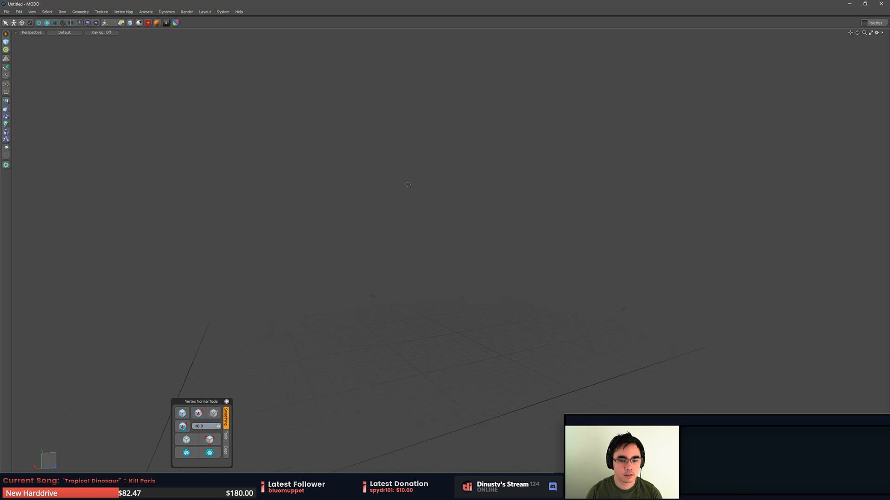
alt+drag(408, 185, 408, 227)
click(6, 12)
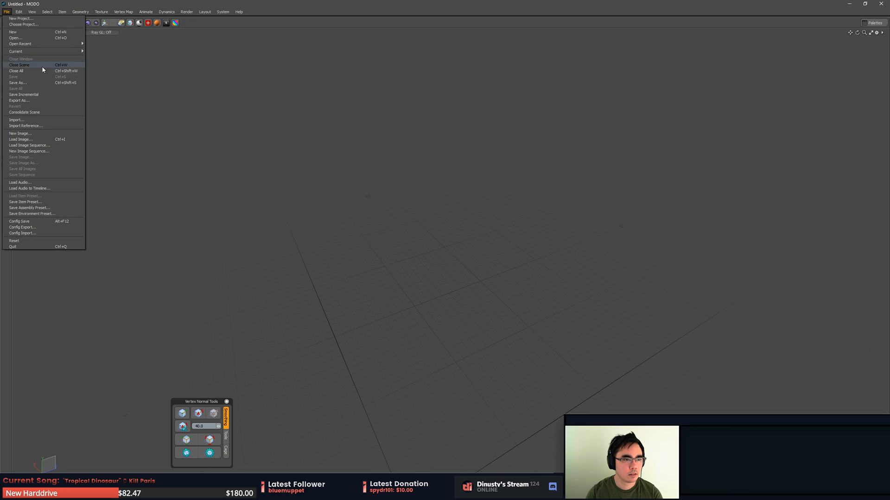
click(56, 120)
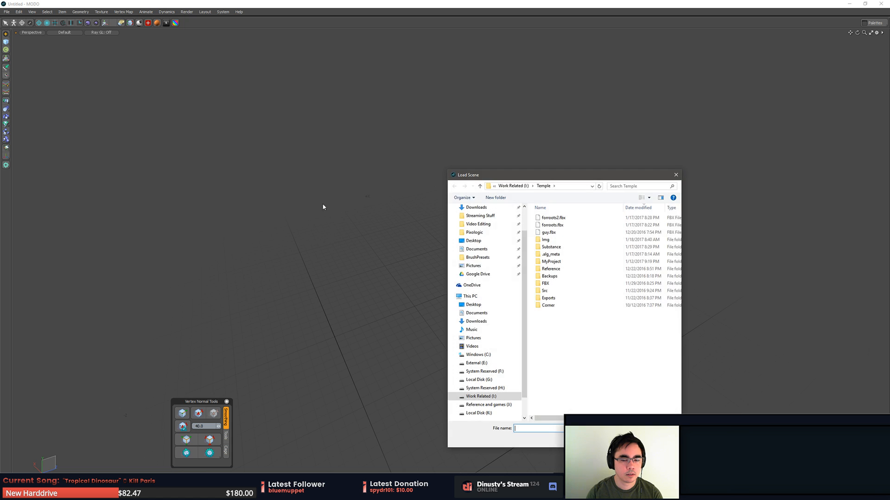
click(570, 232)
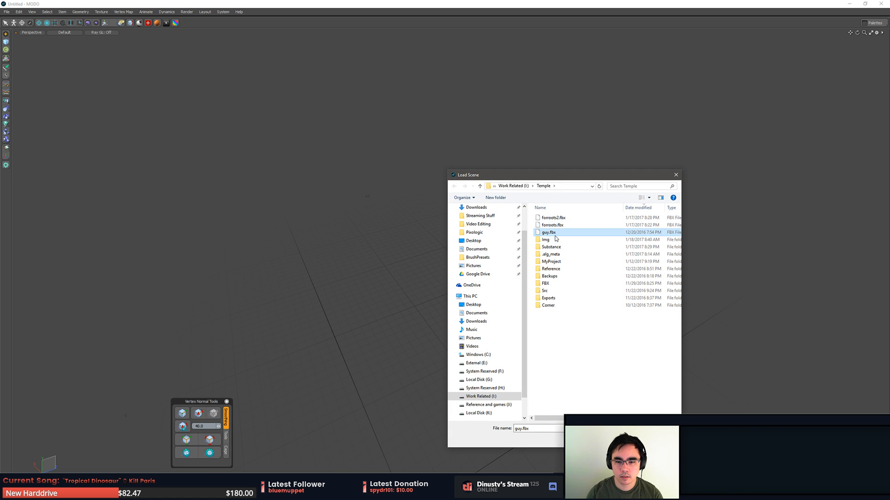
click(573, 243)
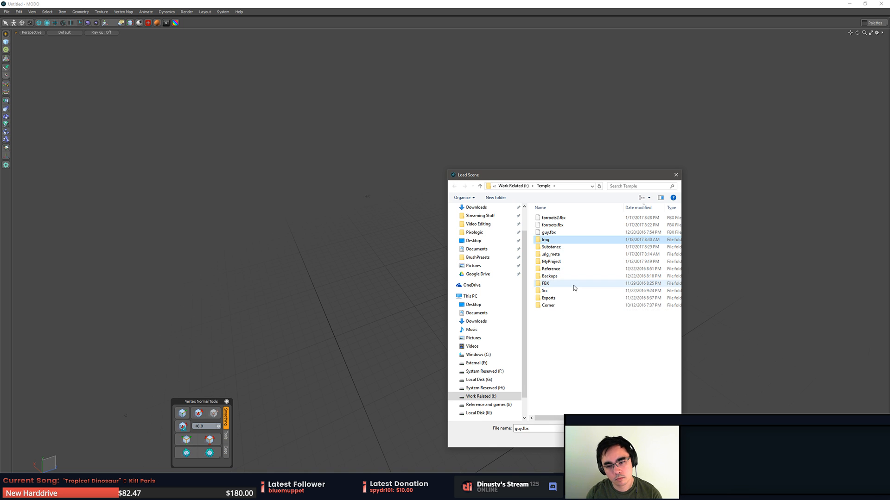
double_click(571, 247)
click(569, 218)
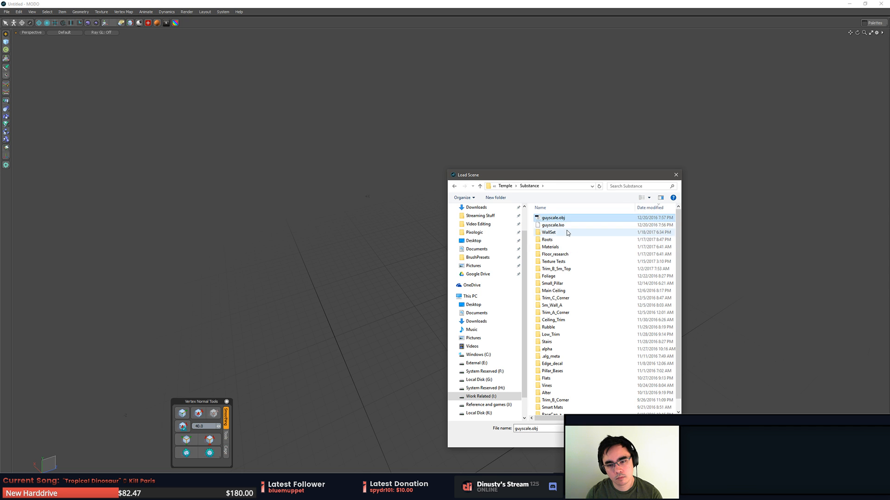
double_click(568, 233)
double_click(552, 226)
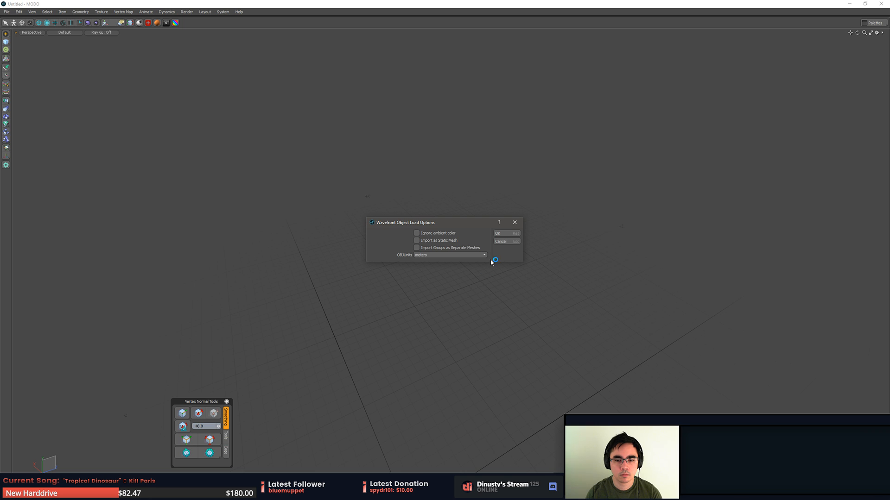
click(504, 242)
click(492, 240)
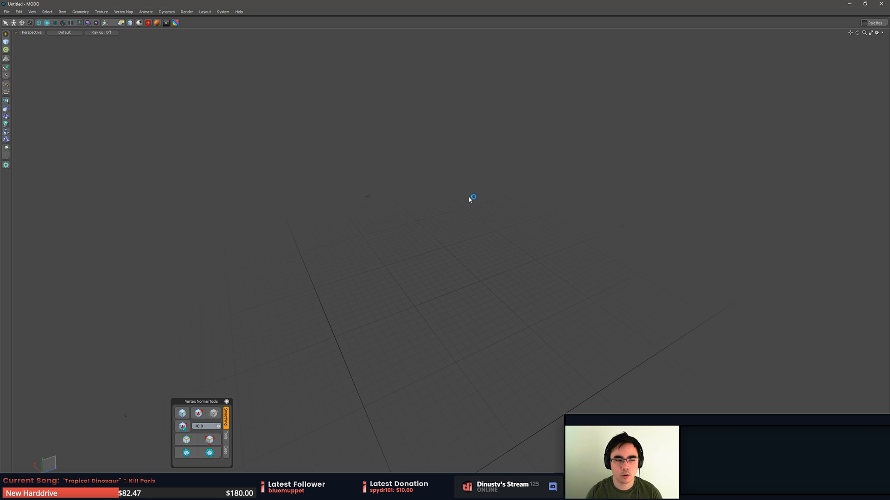
- Import blockout.OBJ from the Roots_01 folder, accepting the Wavefront object load options
click(7, 11)
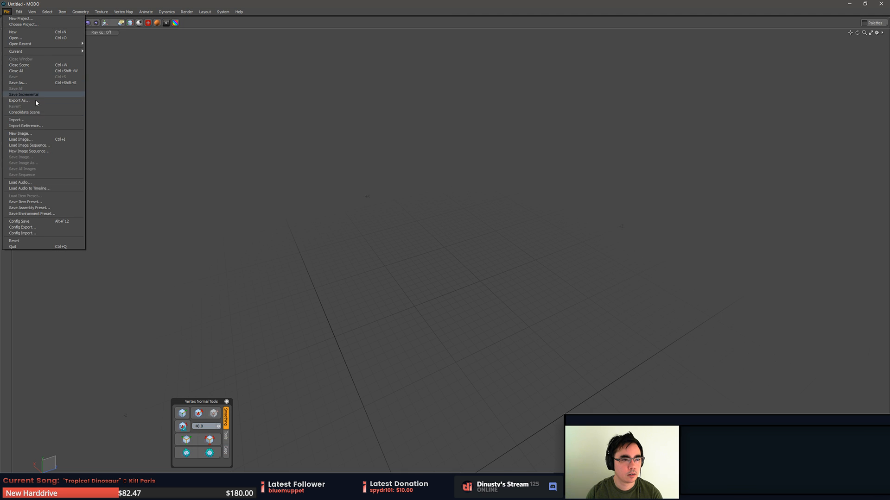
click(36, 120)
click(550, 226)
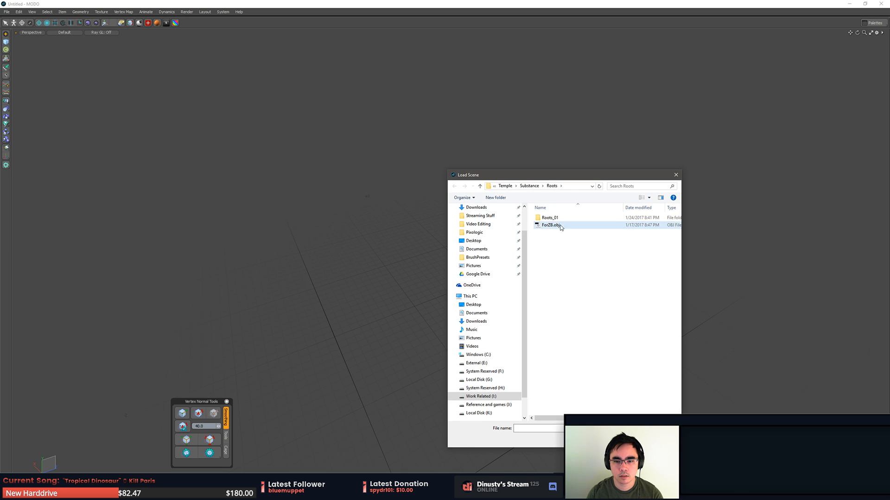
click(560, 219)
double_click(559, 219)
double_click(562, 218)
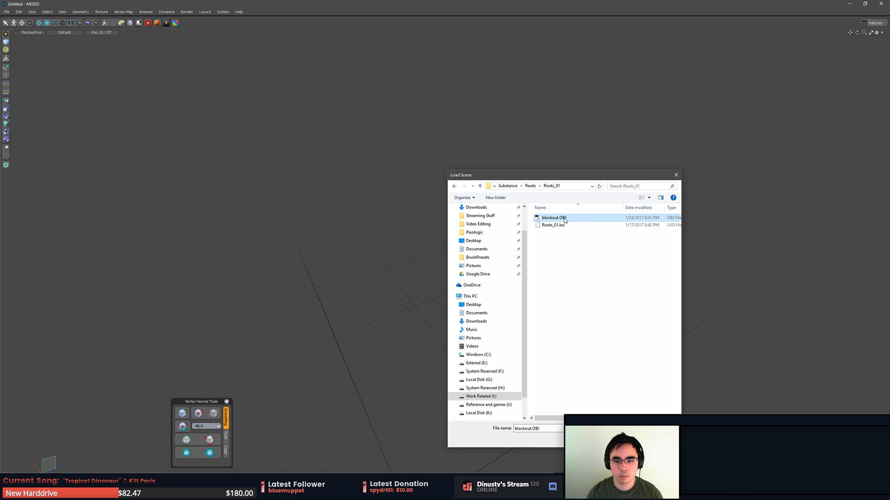
click(506, 236)
- Select all polygons of the imported root
alt+drag(506, 246, 463, 306)
alt+drag(463, 306, 514, 293)
key(w)
key(3)
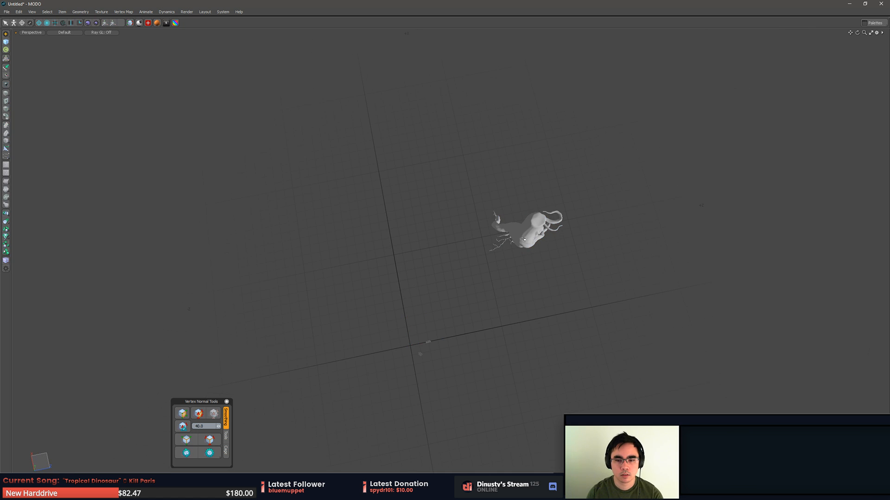
key(5)
click(526, 231)
key(3)
double_click(526, 230)
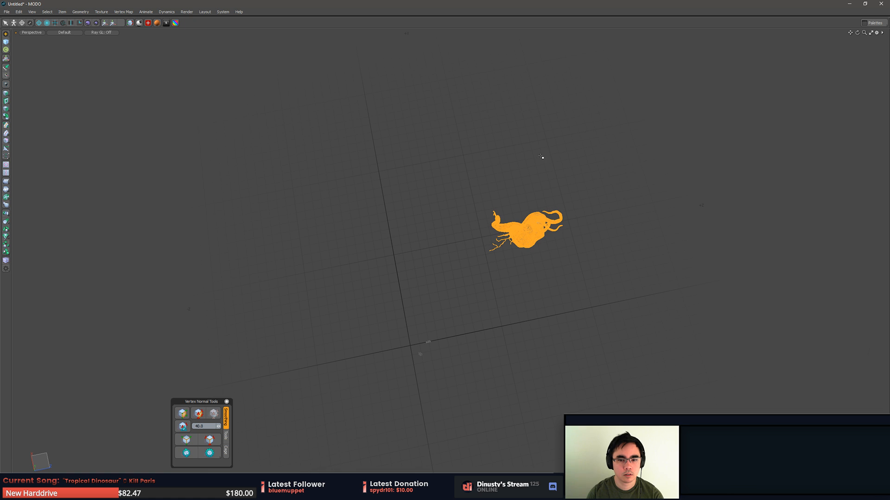
- Move the root horizontally to the world origin, lining it up with the grid axes in the top view
middle_drag(542, 157, 576, 241)
mouse_move(576, 240)
alt+mouse_down()
mouse_move(549, 200)
mouse_move(527, 312)
alt+mouse_up()
key(w)
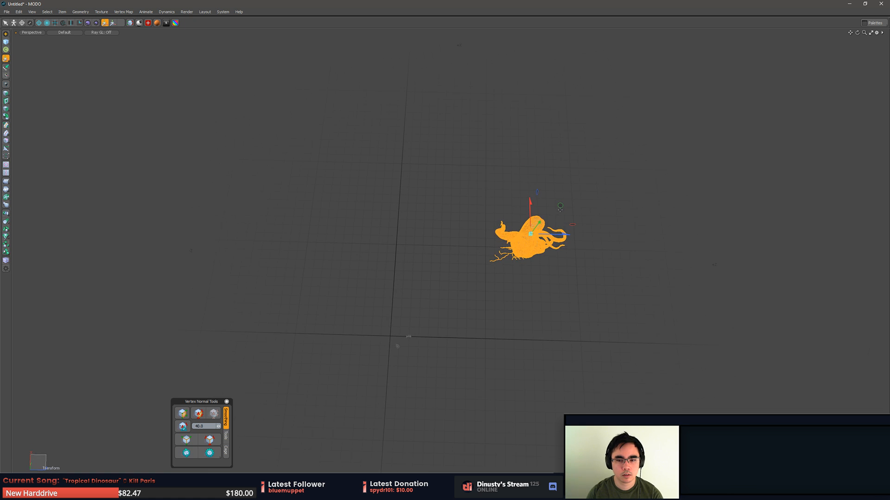
drag(560, 205, 435, 290)
key(KP_1)
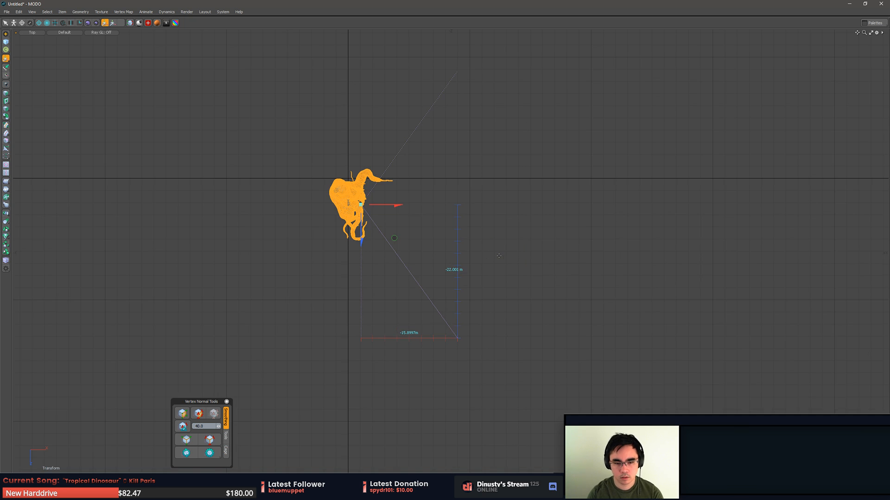
alt+shift+drag(439, 251, 450, 280)
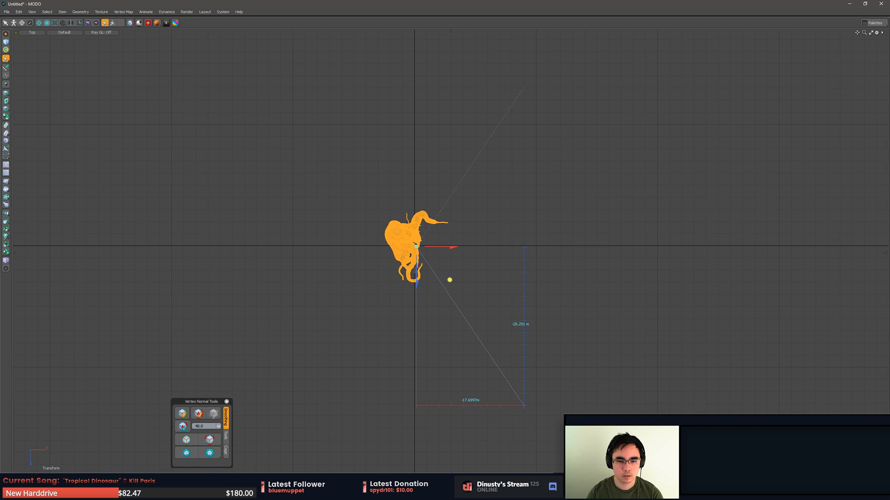
key(q)
- Lower the root in the front view until its base strands rest on the ground line, and check it in perspective
key(KP_1)
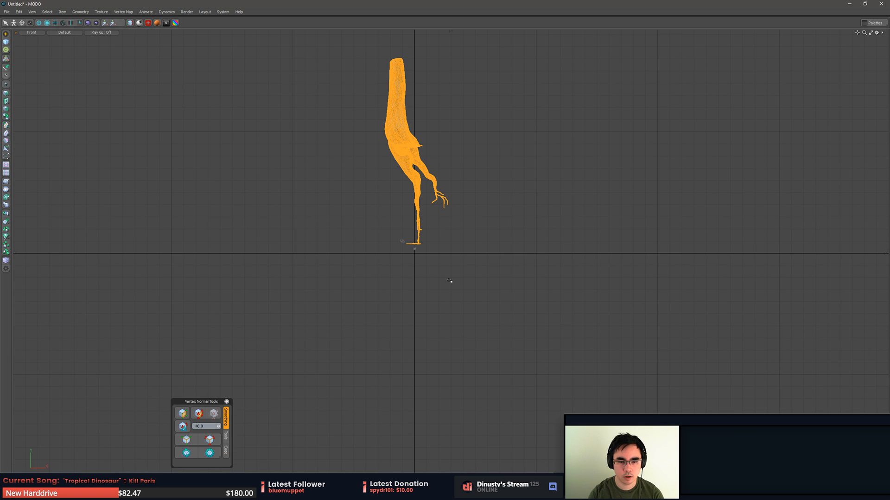
drag(418, 135, 418, 144)
ctrl+alt+drag(404, 241, 478, 287)
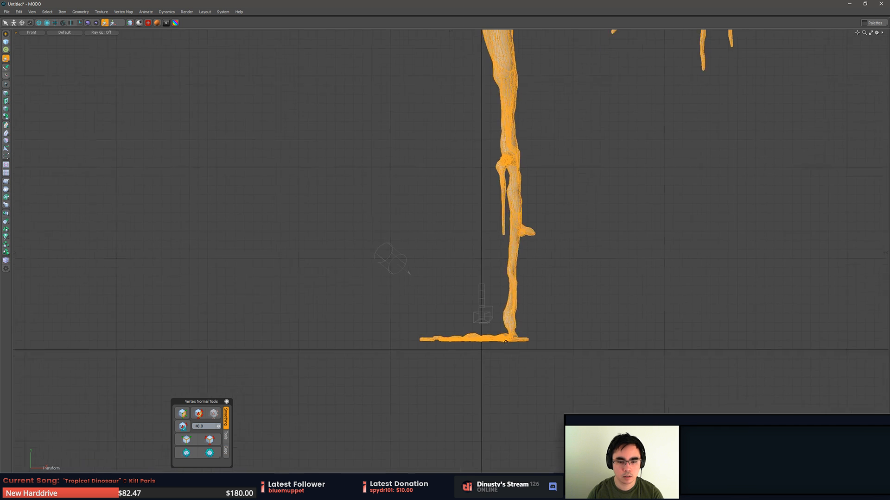
ctrl+alt+drag(514, 366, 554, 370)
click(410, 317)
drag(410, 297, 411, 326)
key(q)
click(479, 334)
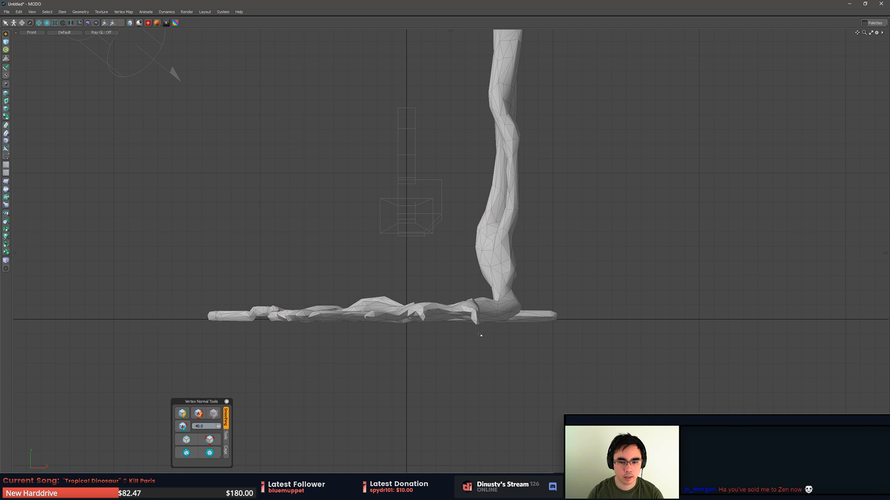
key(KP_Decimal)
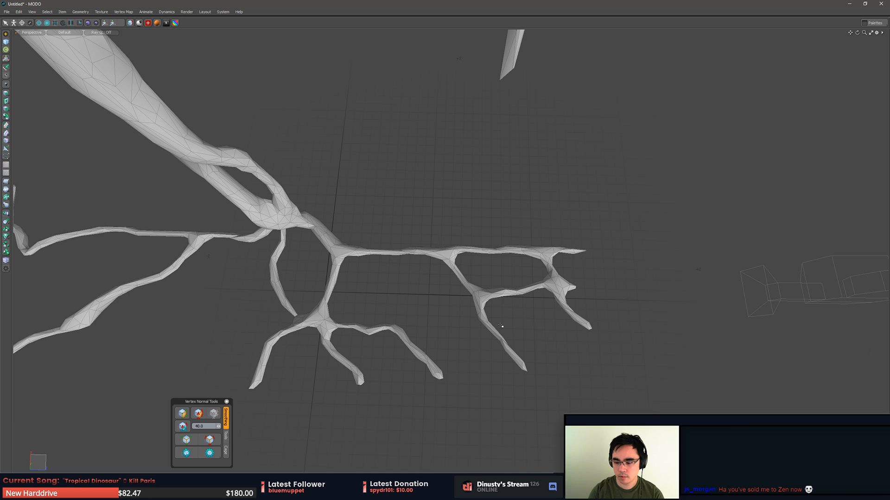
alt+drag(430, 226, 488, 300)
key(y)
key(q)
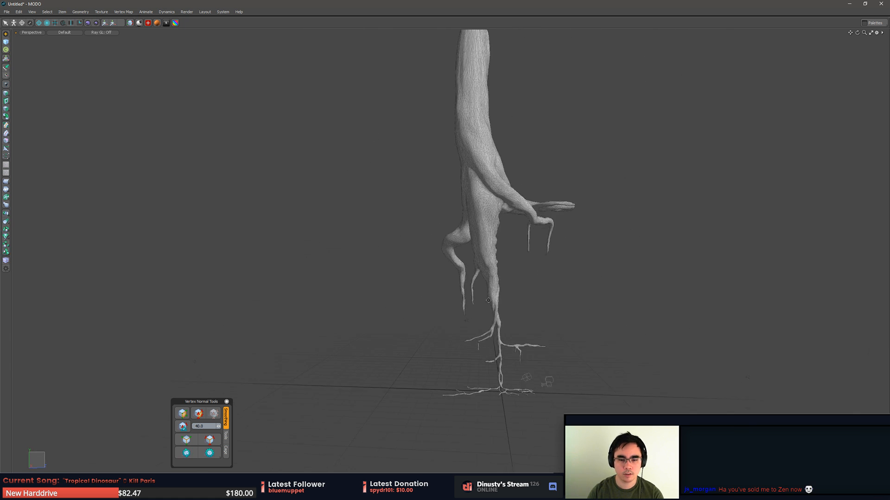
- Switch to the UV editing layout and select the root's entire mesh in polygon mode
key(ctrl+space)
click(393, 298)
key(ctrl+space)
click(471, 254)
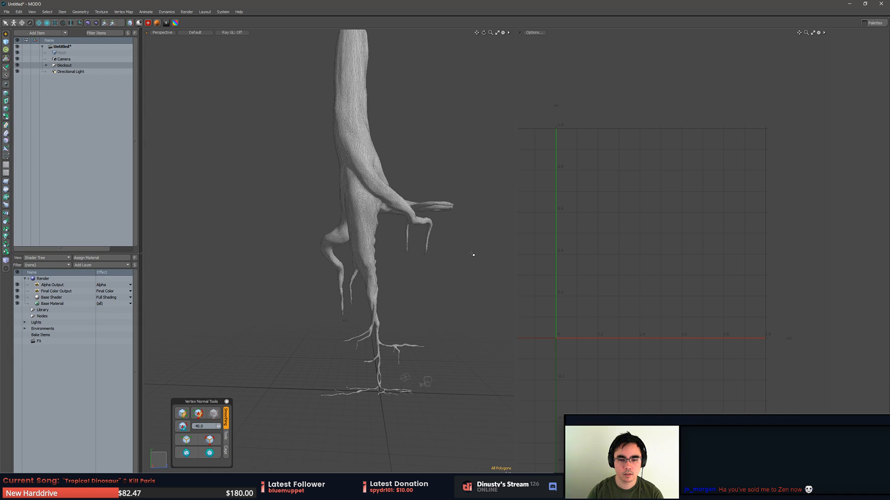
alt+shift+drag(419, 279, 421, 315)
scroll(440, 299, down, 2)
double_click(387, 245)
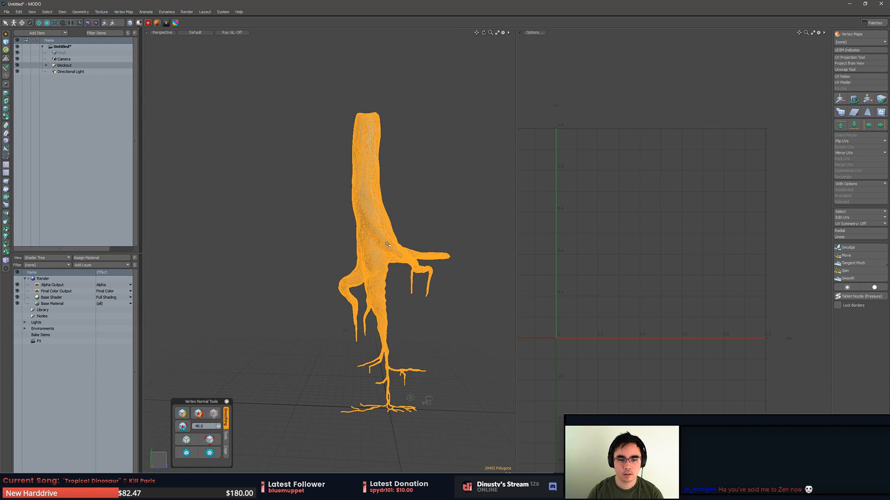
- Replace the UV editing layout with a single large perspective view and deselect the root in item mode
click(421, 228)
alt+drag(416, 282, 587, 286)
key(ctrl+space)
click(402, 298)
key(ctrl+space)
click(479, 282)
key(5)
click(587, 285)
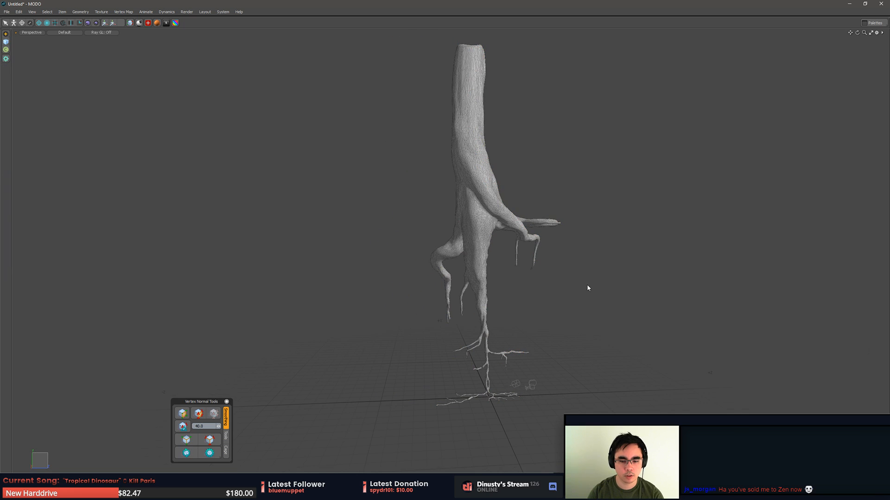
- Examine the mesh of the root's lower strands and thin tips up close, then the whole root
alt+shift+drag(579, 334, 545, 234)
ctrl+alt+drag(546, 234, 482, 315)
alt+drag(482, 315, 526, 366)
alt+drag(526, 366, 509, 408)
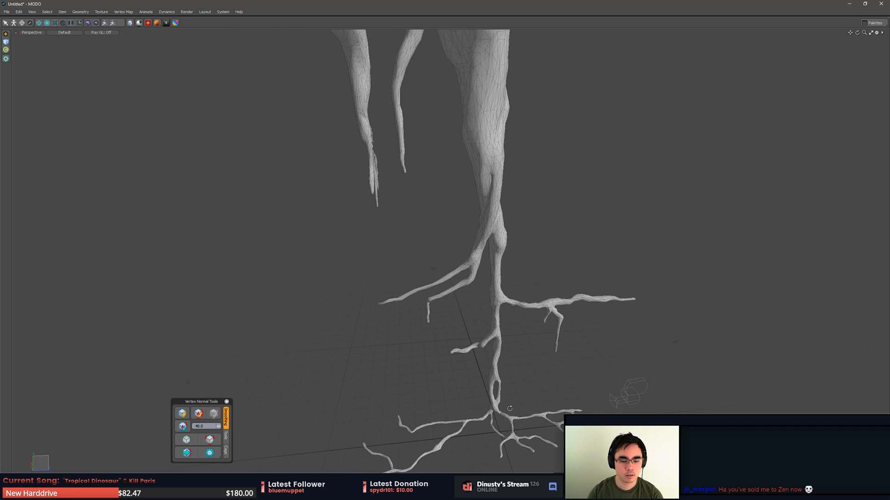
key(alt+Tab)
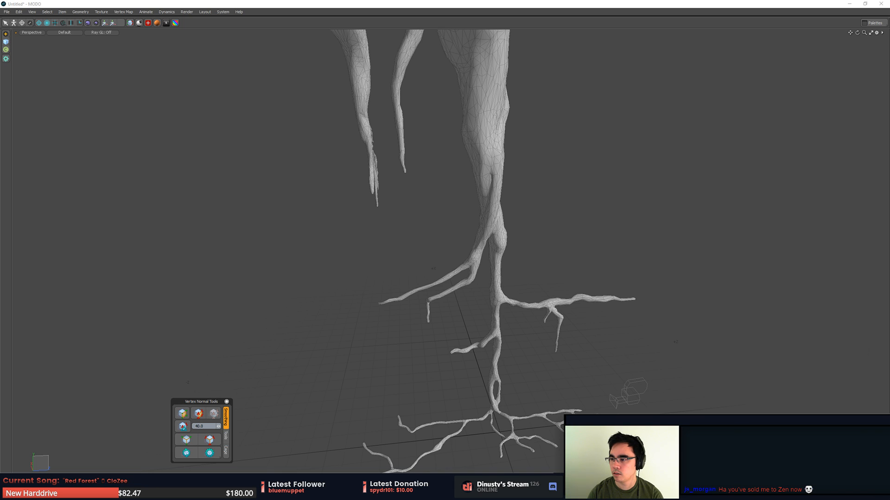
click(655, 218)
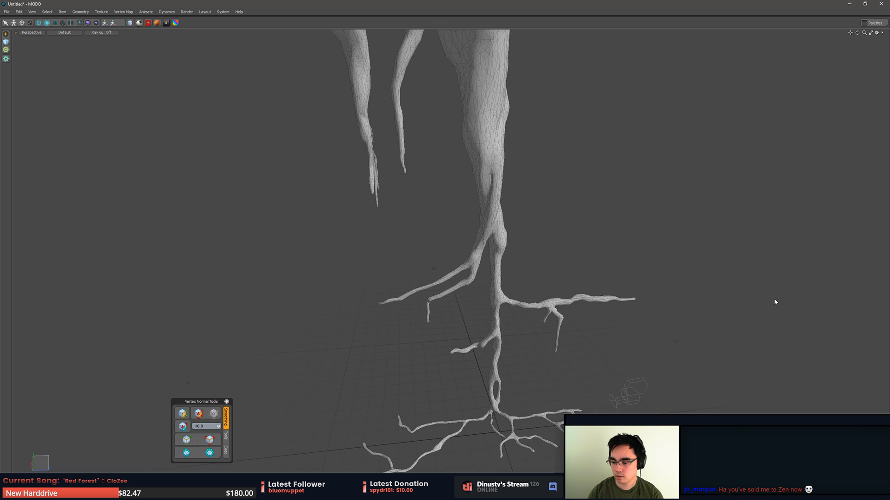
alt+drag(774, 302, 496, 308)
- Move all the root's polygons from the mesh inside the blockout group into the empty top-level Mesh item
click(416, 182)
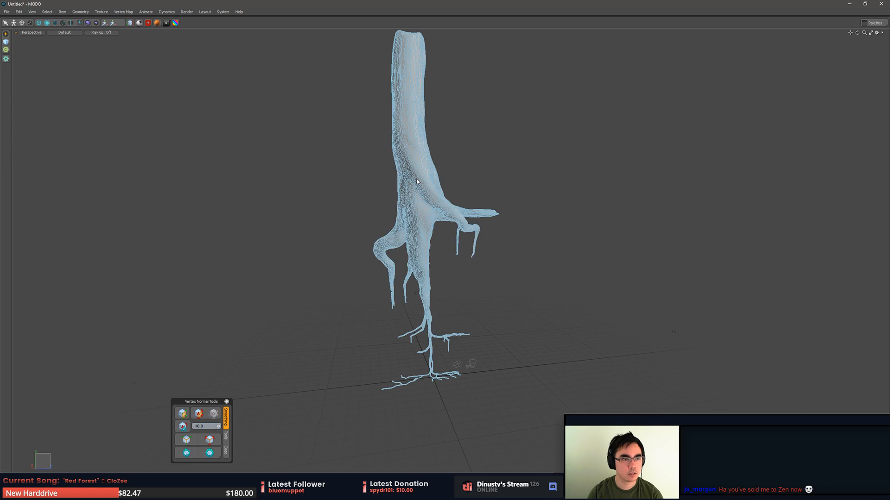
click(417, 181)
key(F1)
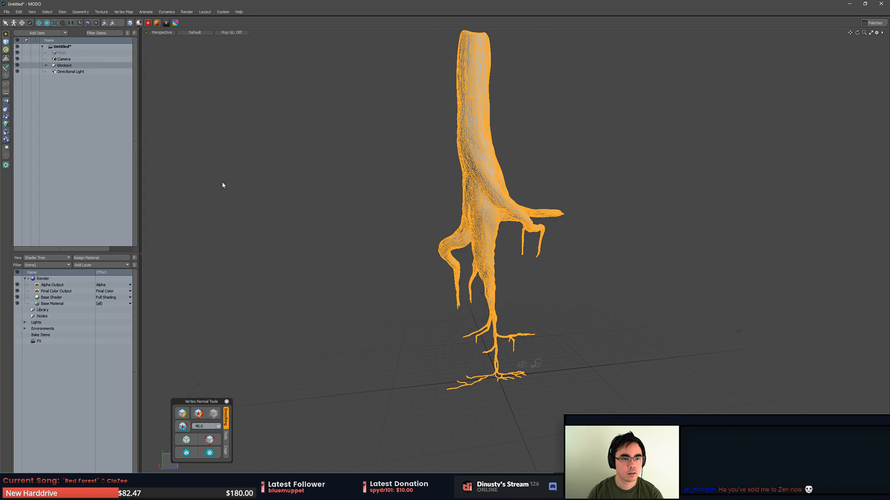
click(59, 59)
click(59, 66)
click(47, 66)
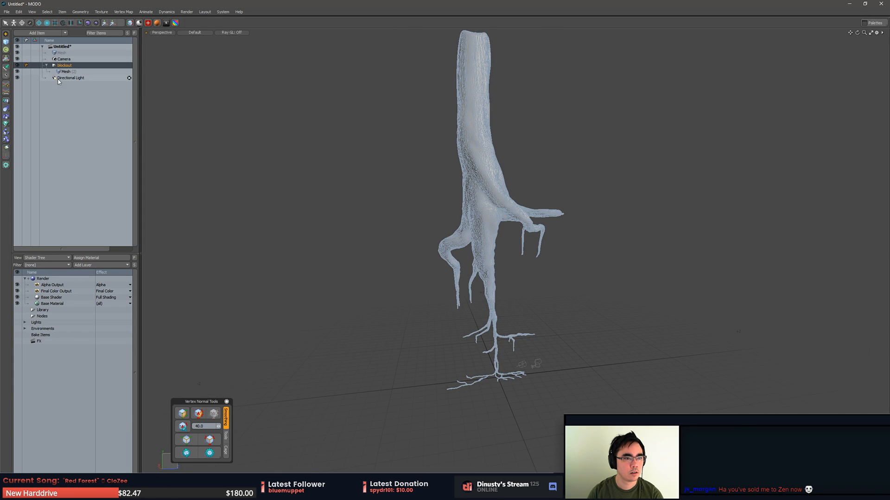
click(65, 72)
key(3)
double_click(479, 130)
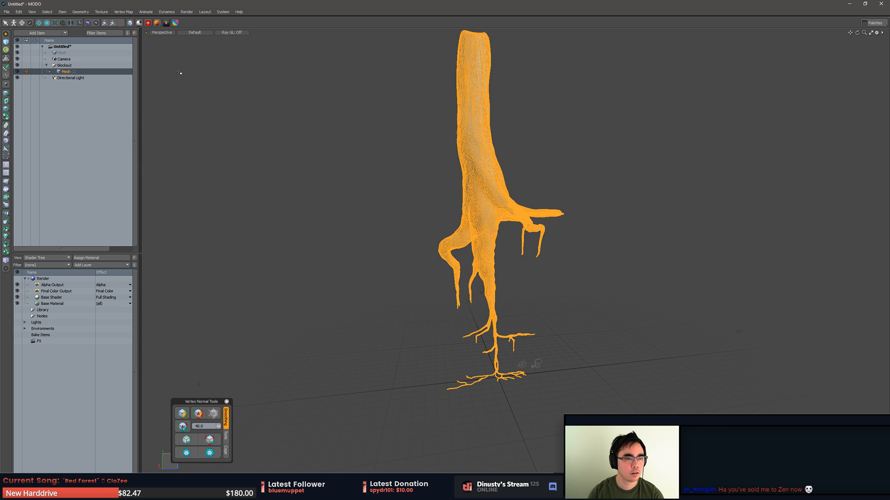
key(ctrl+x)
click(66, 54)
key(ctrl+v)
- Delete the leftover blockout group together with its emptied child mesh
click(68, 72)
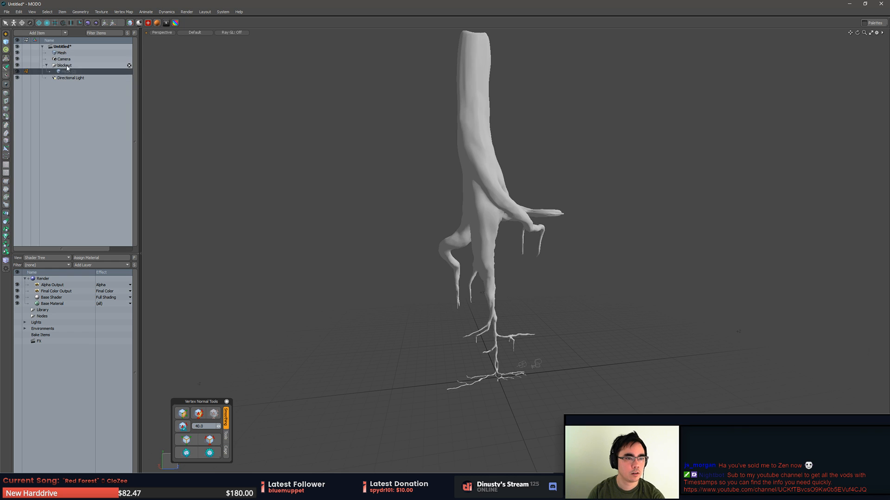
key(Delete)
click(71, 66)
key(Delete)
click(69, 58)
- Rename the top-level Mesh item holding the root as Tree_Root1
click(63, 52)
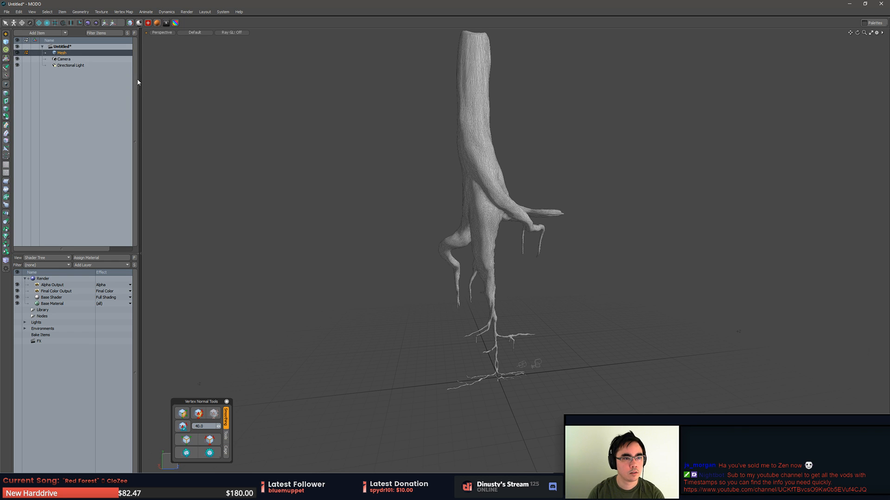
double_click(76, 53)
text(Root1)
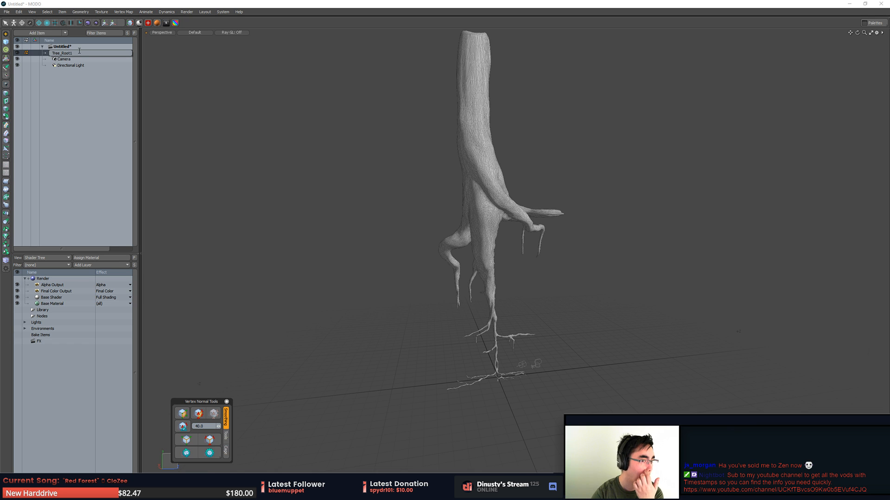
key(Return)
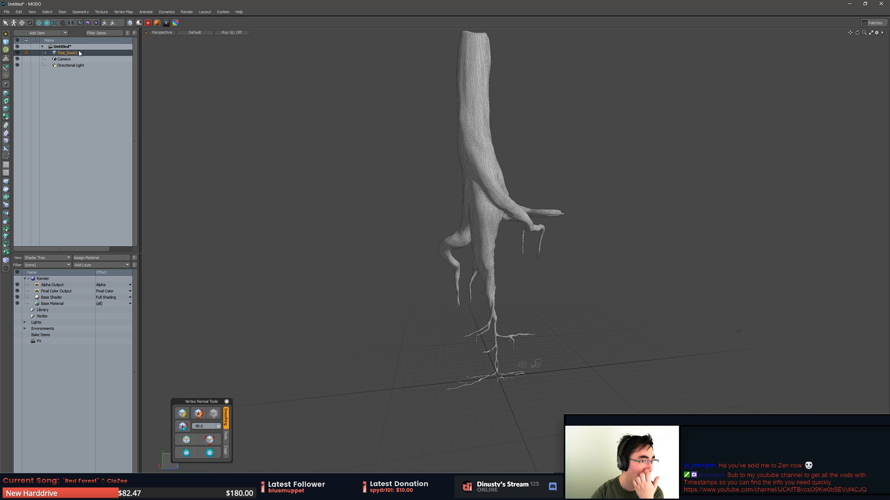
- Select the Tree_Root1 item and start exporting the selected layer in Autodesk FBX 2015 format
alt+drag(472, 187, 490, 210)
scroll(504, 213, down, 2)
key(5)
click(468, 197)
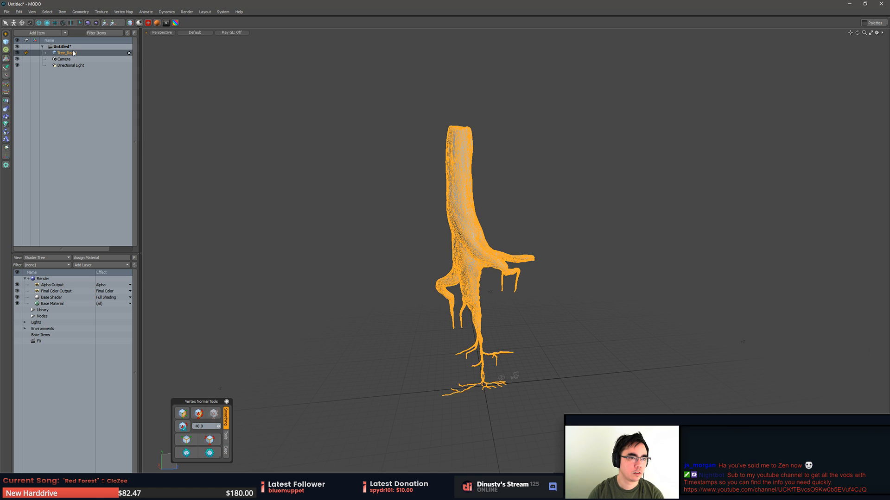
right_click(47, 53)
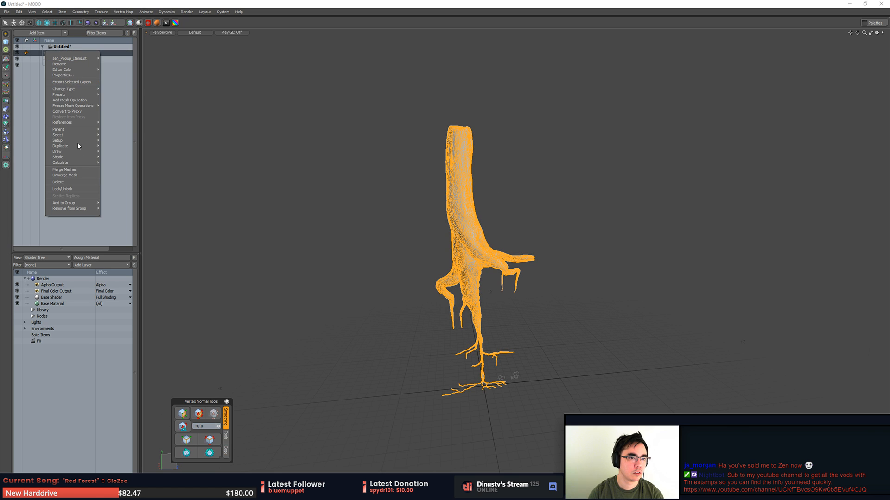
click(88, 82)
click(453, 233)
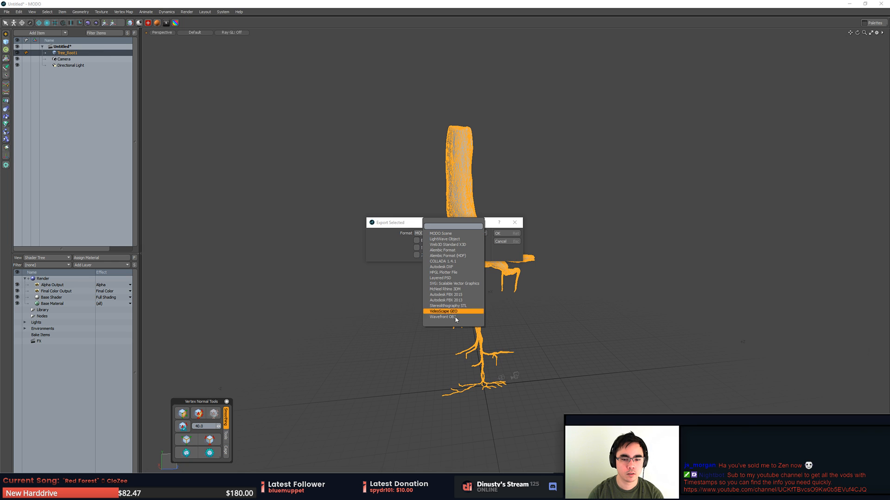
click(464, 298)
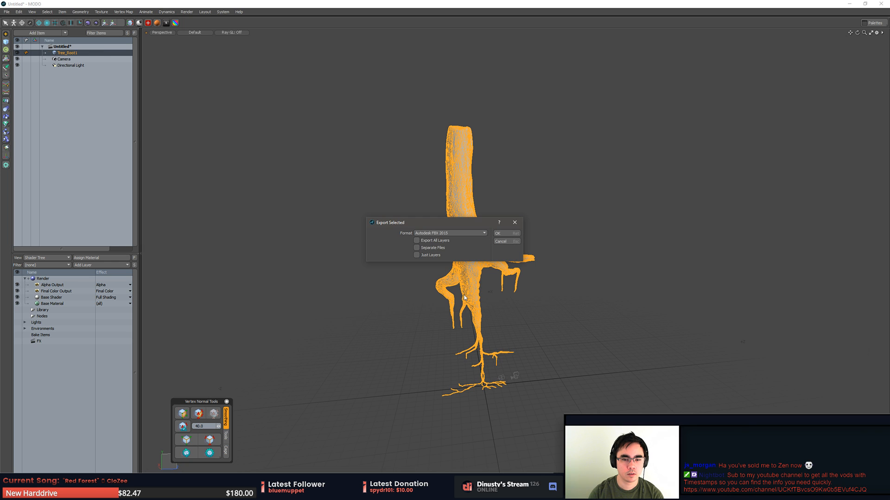
click(506, 234)
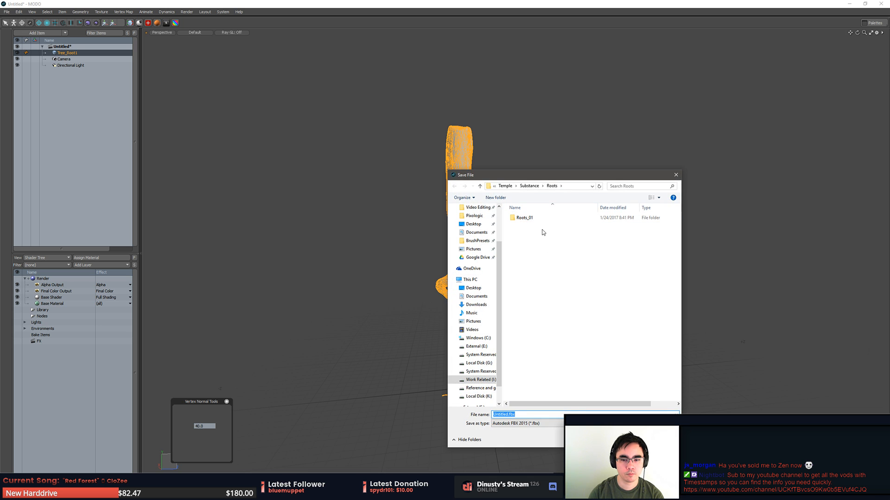
- Save the FBX export as Roots_01 inside the Roots_01 folder
double_click(531, 220)
double_click(520, 416)
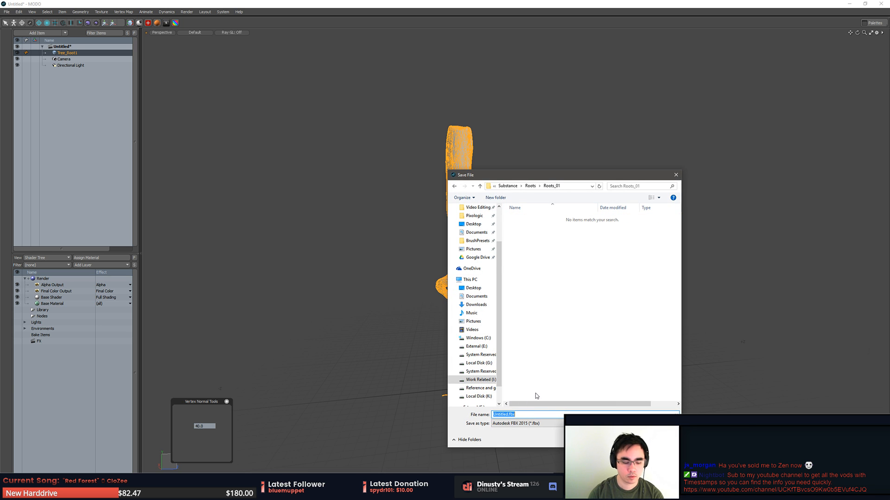
text(Roots_01)
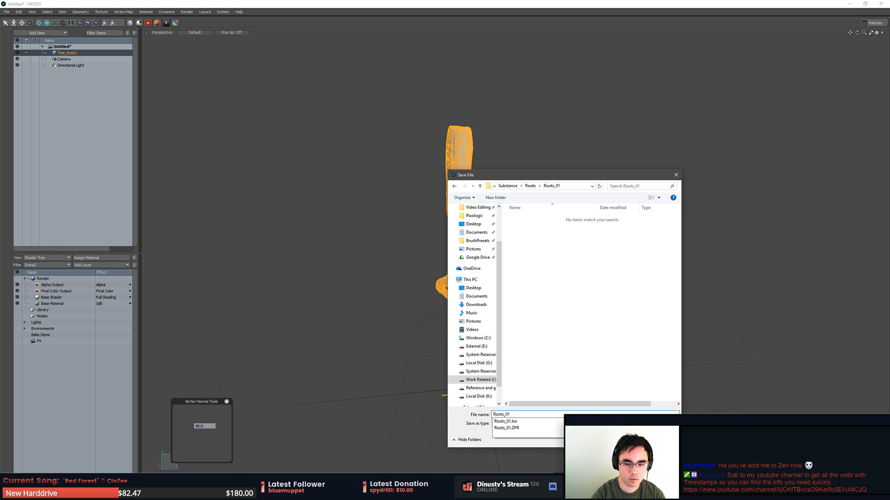
key(Return)
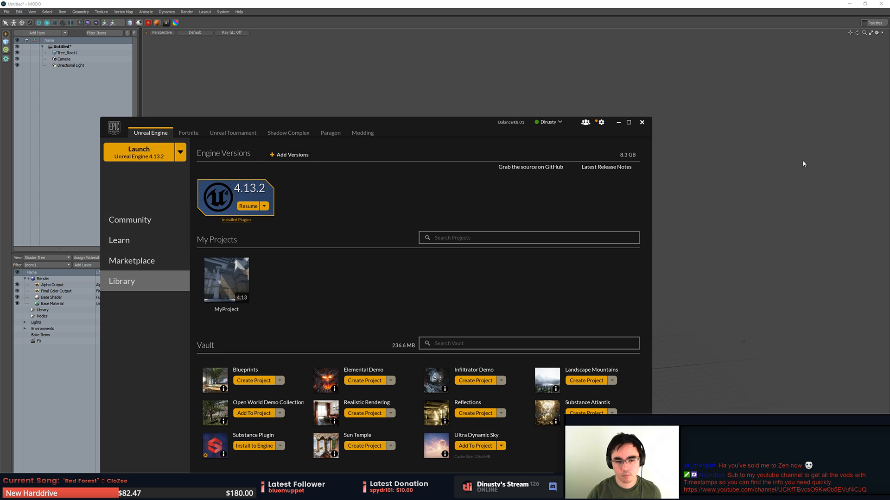
- Switch to the Epic Games Launcher and open MyProject from the Unreal Engine library
double_click(218, 288)
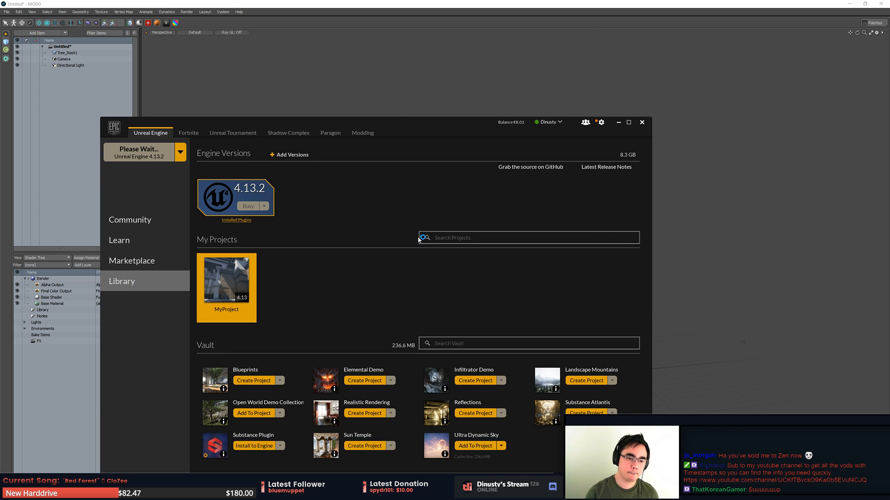
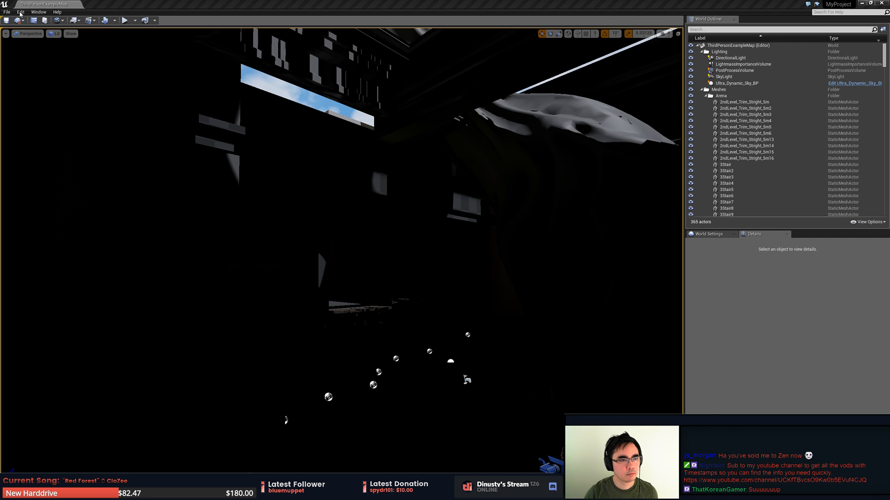
- Open the Scene3 level from the Maps folder and bring the stone block wall corner into view
click(7, 12)
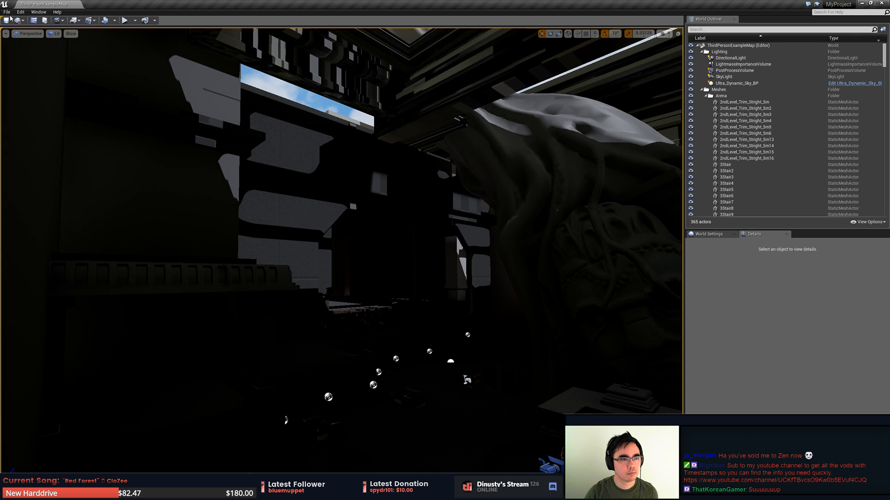
click(7, 12)
click(54, 34)
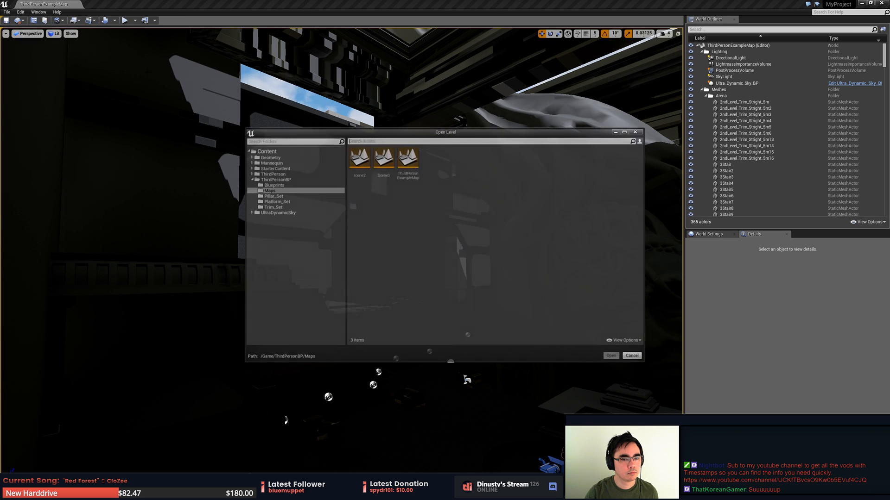
double_click(383, 160)
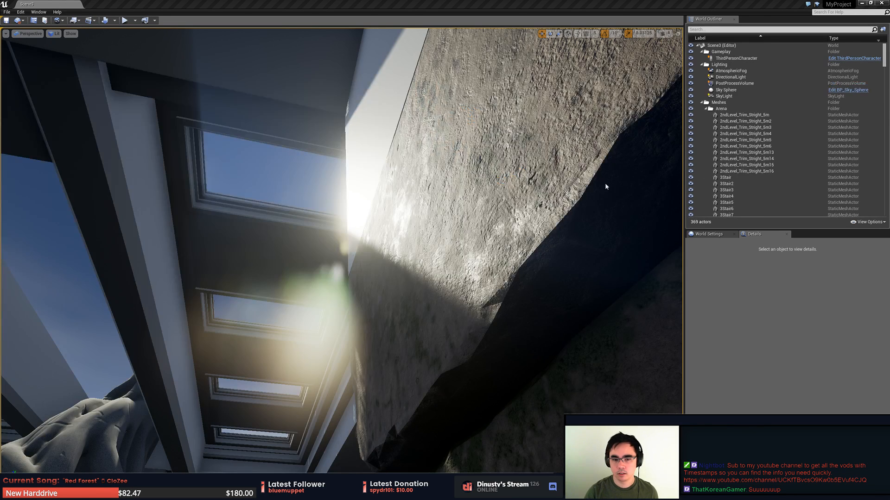
right_drag(605, 187, 583, 236)
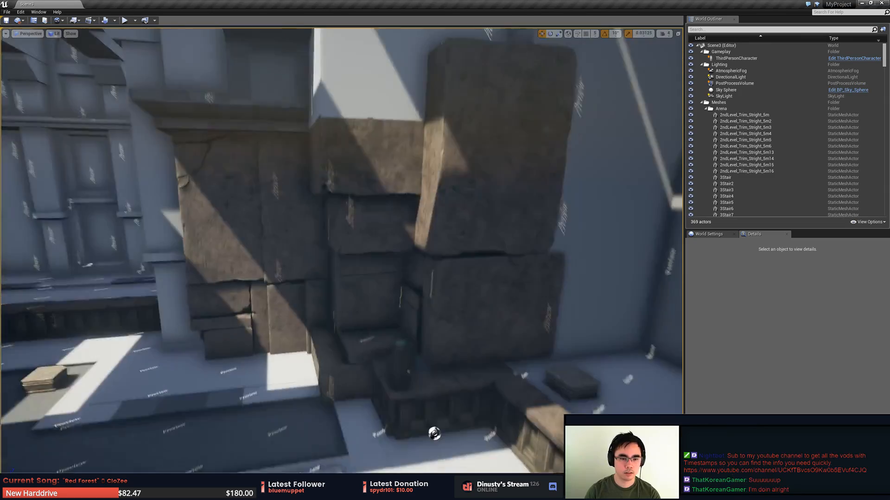
right_drag(452, 280, 473, 285)
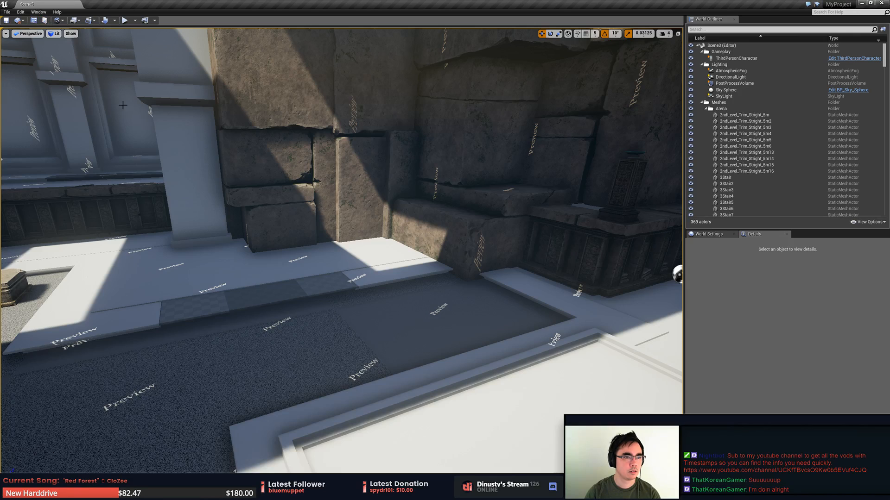
- Open the Content Browser and go to the Tree folder inside Geometry/Meshes
click(34, 21)
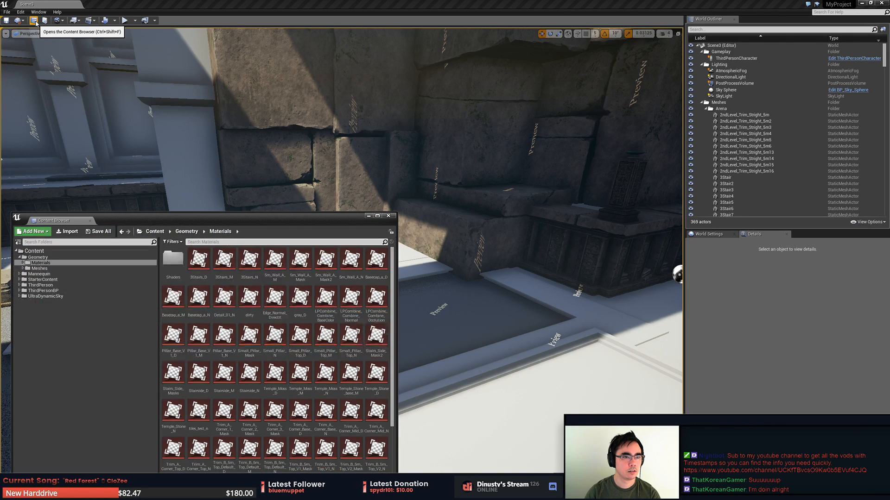
click(148, 218)
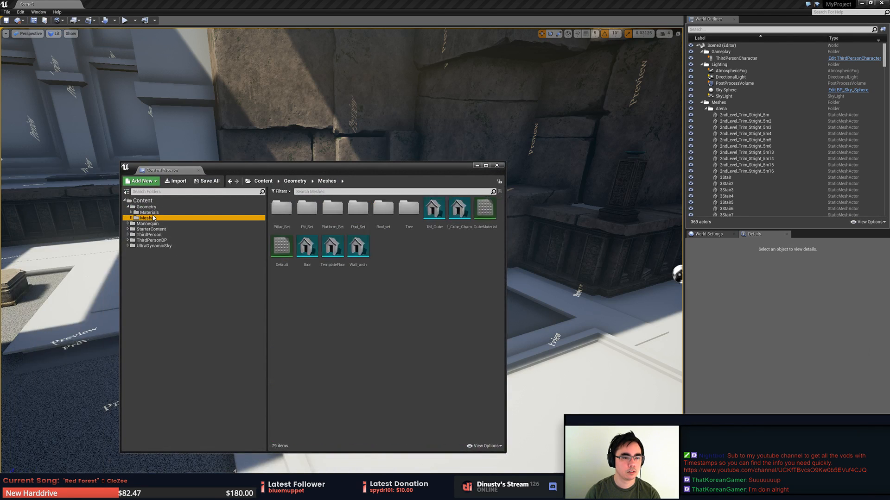
click(131, 218)
click(155, 235)
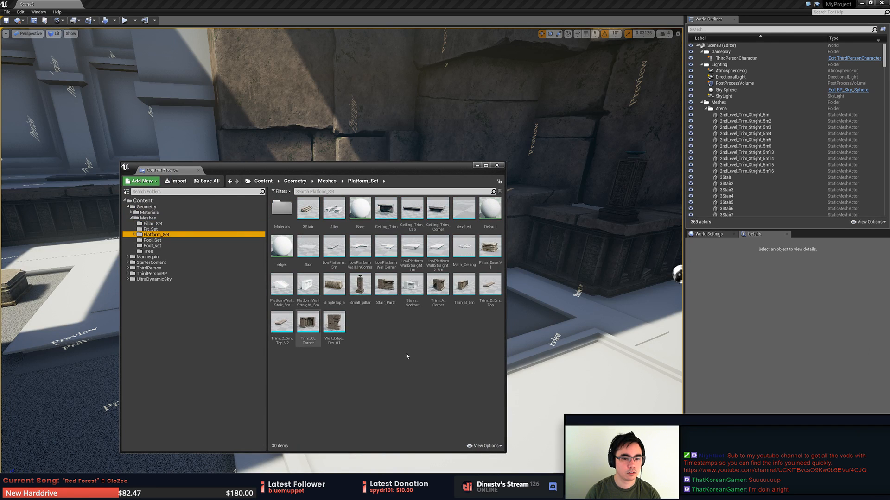
click(160, 252)
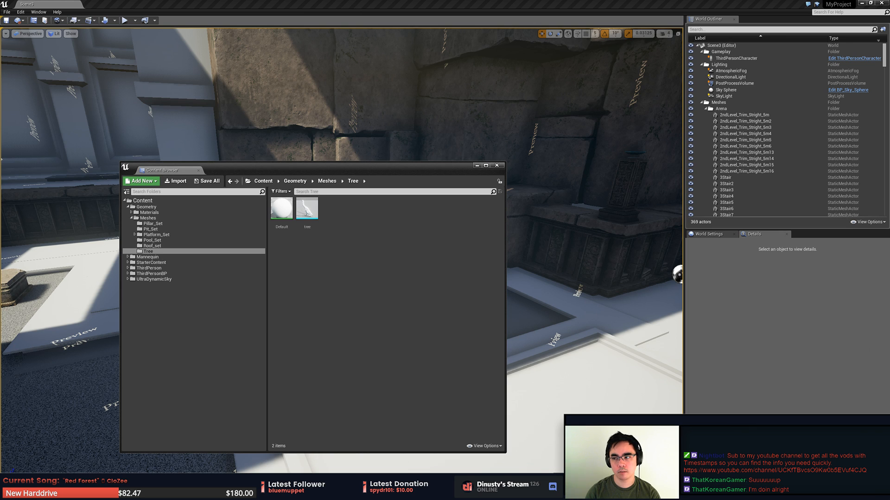
- Import Roots_01.fbx from the Roots_01 file folder into the Tree folder as a skeletal mesh
drag(889, 86, 557, 91)
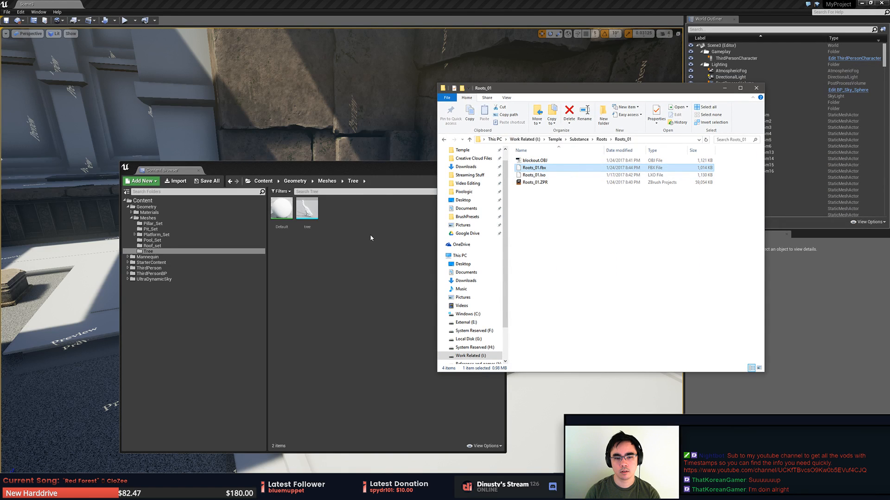
drag(372, 227, 373, 227)
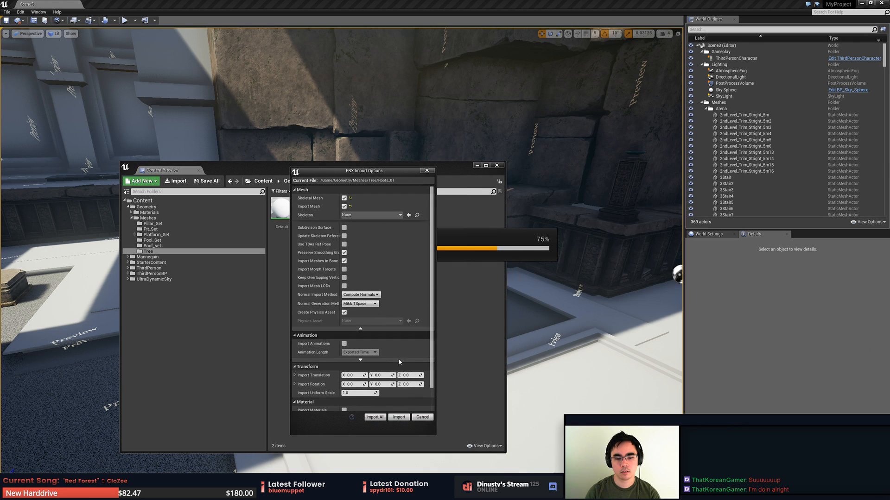
click(395, 419)
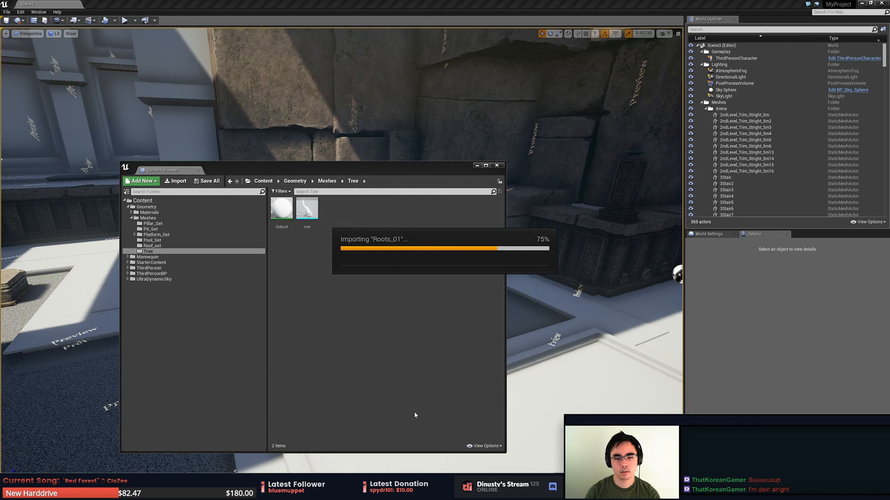
- Force-delete the Roots_01 skeleton and physics assets from the Tree folder and close the message log
click(366, 229)
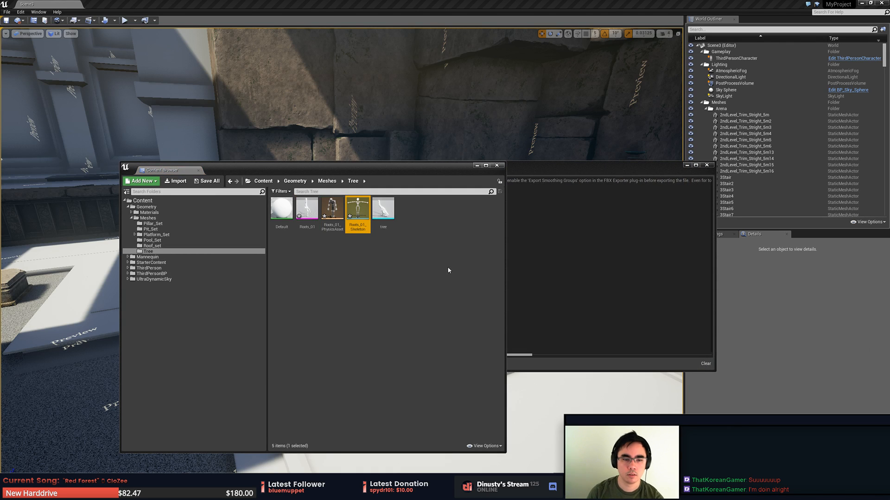
key(Delete)
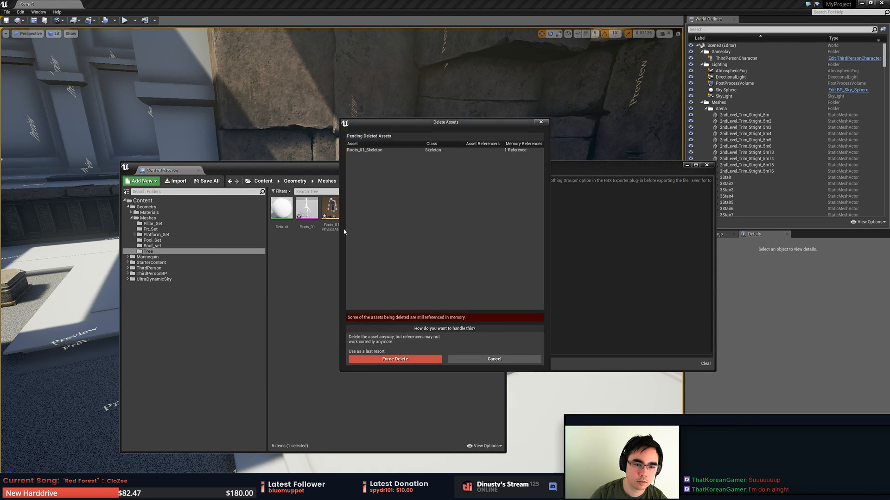
click(415, 359)
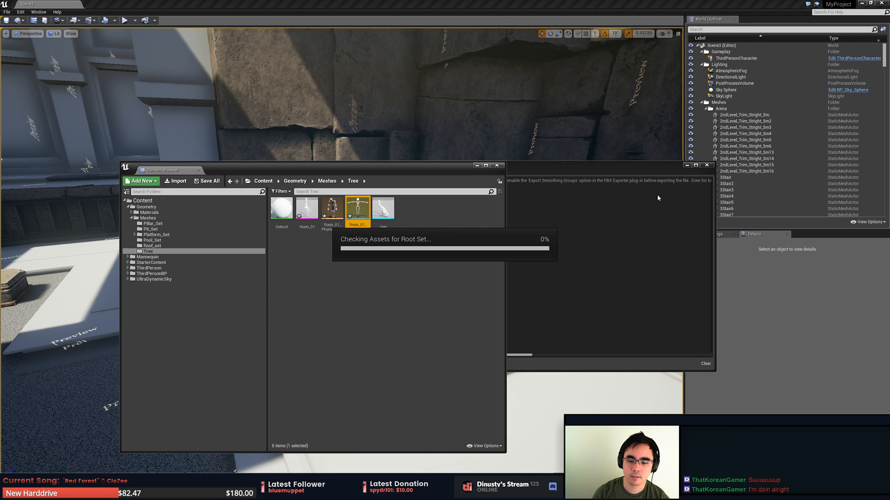
click(706, 165)
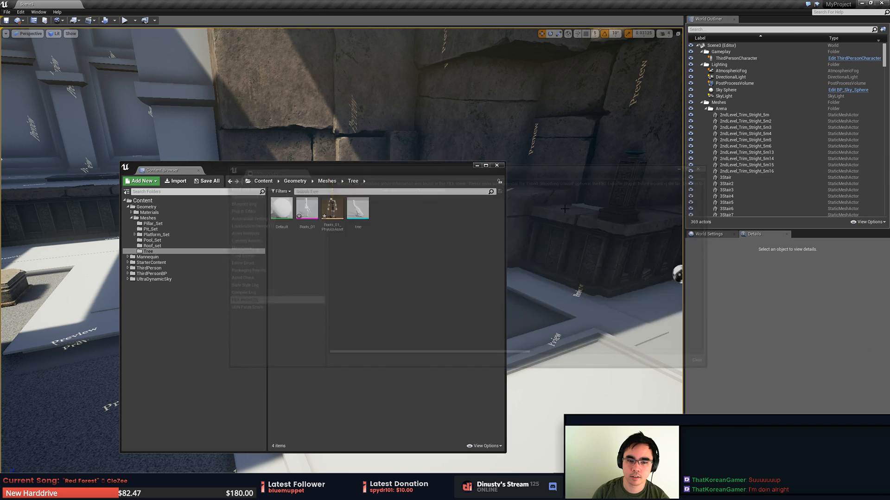
click(332, 209)
key(Delete)
click(408, 361)
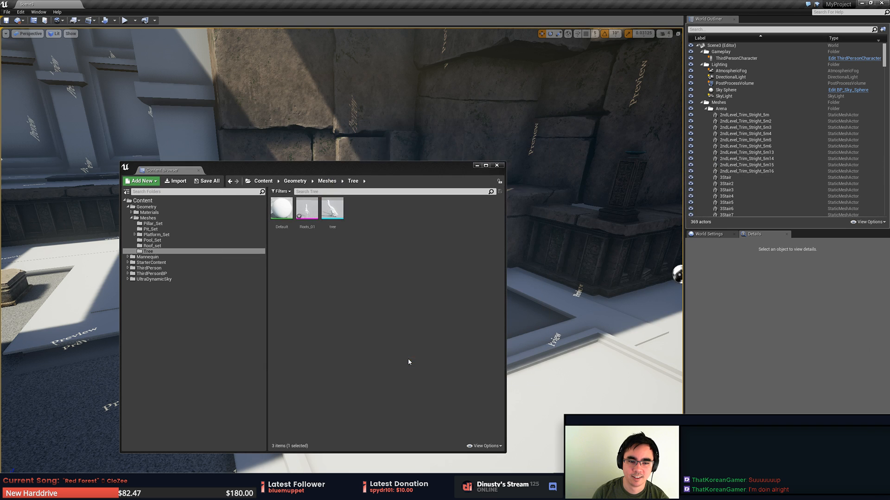
click(332, 210)
drag(334, 211, 582, 283)
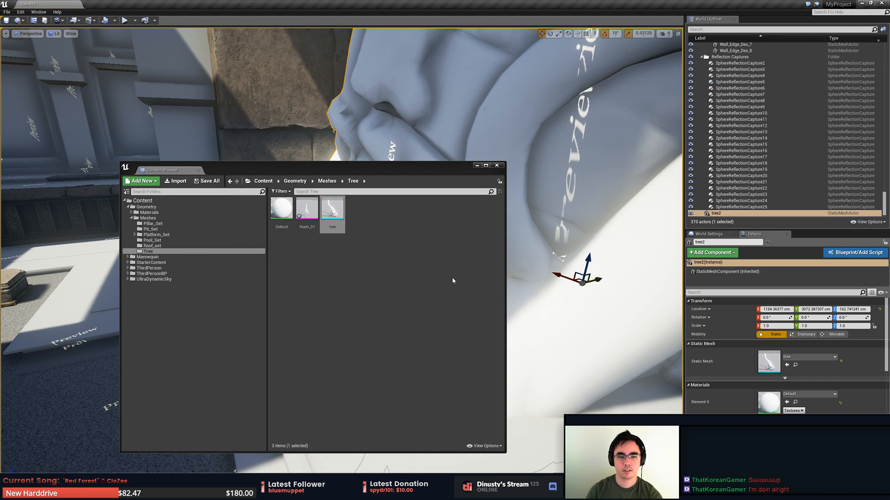
key(Delete)
- Place the Roots_01 skeletal mesh in the level in front of the stone block wall
drag(307, 209, 580, 313)
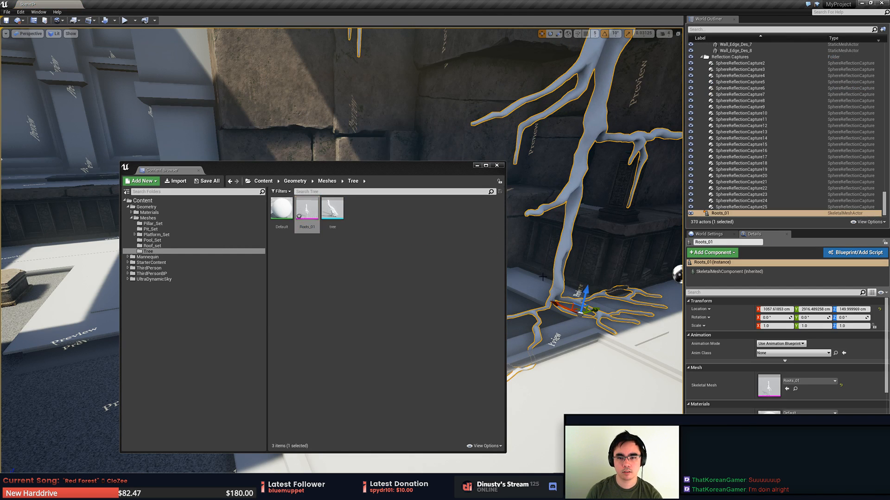
click(580, 314)
key(s)
right_drag(580, 314, 609, 269)
right_drag(459, 397, 458, 399)
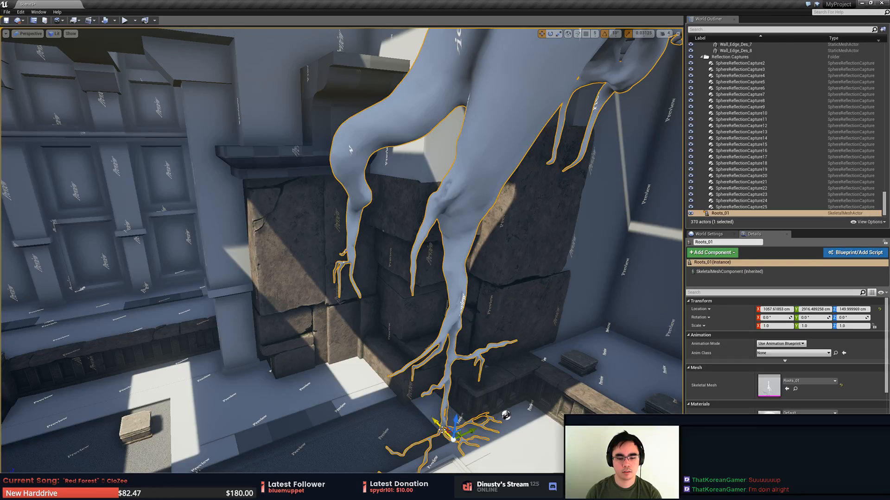
- Move the Roots_01 actor against the stone block corner, to about X 1774, Y 2574, Z 149 cm
drag(443, 430, 362, 374)
drag(391, 347, 347, 357)
key(w)
right_drag(347, 357, 324, 341)
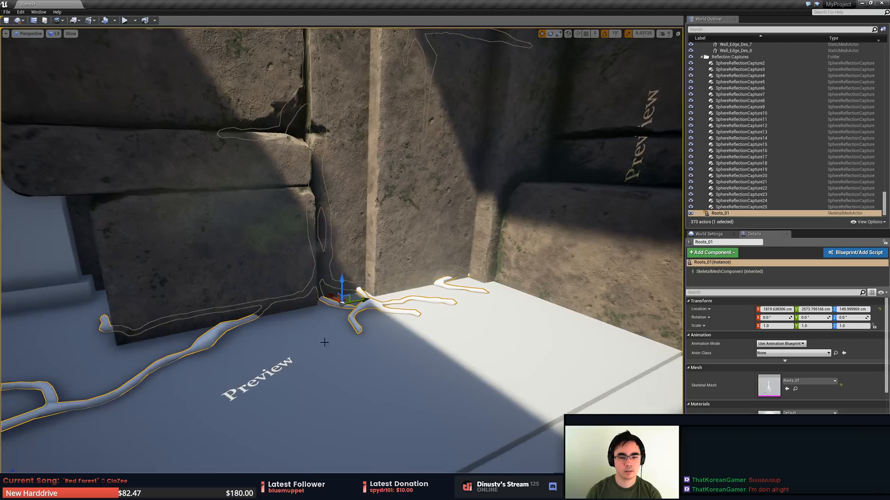
drag(335, 298, 348, 318)
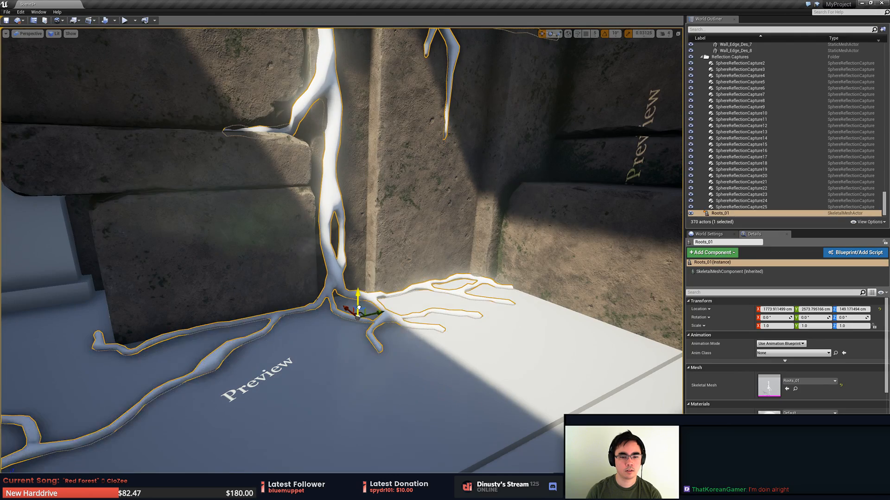
- Examine from several angles how the root's base and branches meet the stone blocks and the neighbouring pillar
key(s)
right_drag(358, 308, 346, 289)
key(Escape)
right_drag(503, 353, 505, 262)
key(s)
key(s)
right_drag(336, 292, 334, 274)
click(335, 292)
key(h)
key(d)
key(ctrl+z)
key(Escape)
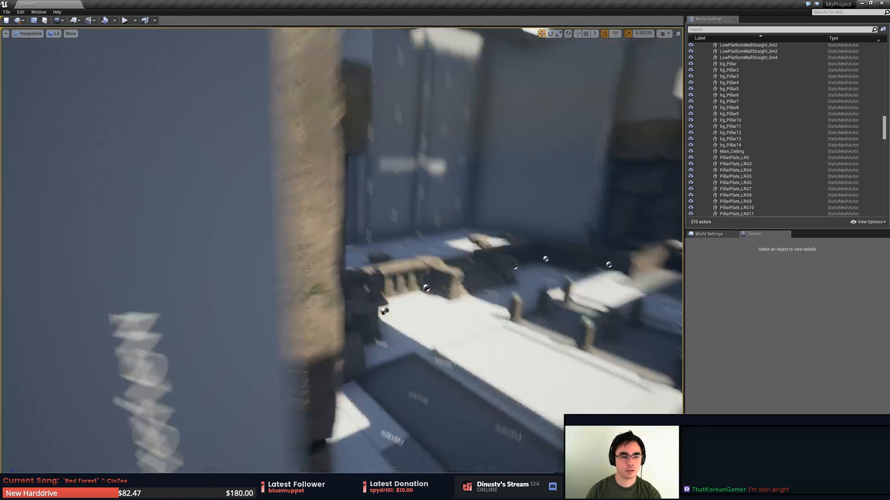
- Reselect the Roots_01 actor, nudge it along the X axis beside the stone blocks, and deselect it
click(379, 243)
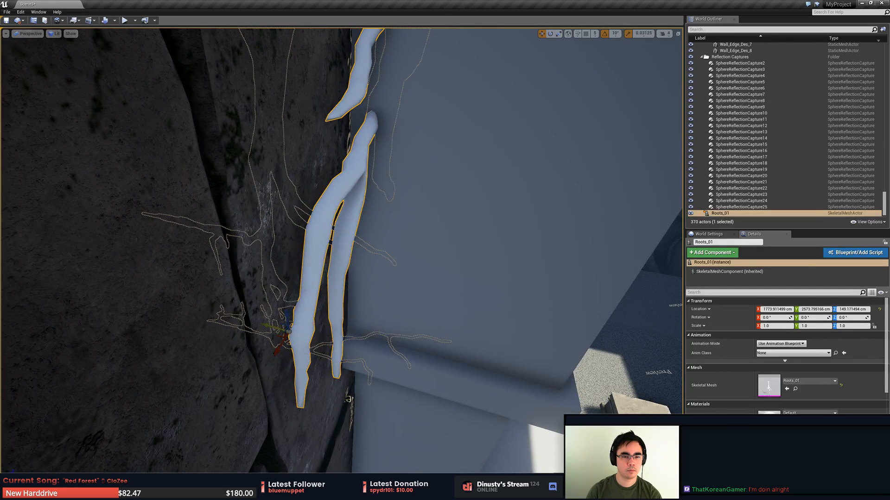
right_drag(273, 334, 289, 359)
key(Escape)
right_drag(114, 41, 120, 38)
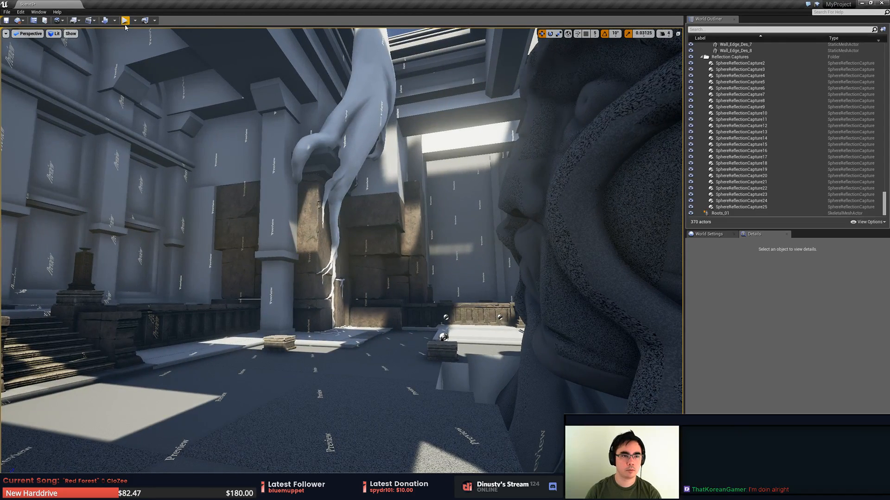
- Play the level in the editor, walk the character up to the root to examine its scale and placement, and end the session
key(alt+p)
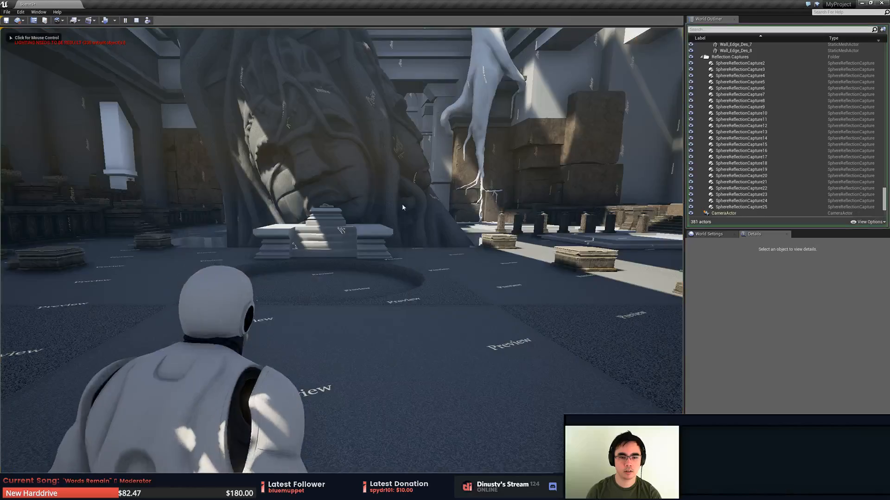
key(w)
key(w)
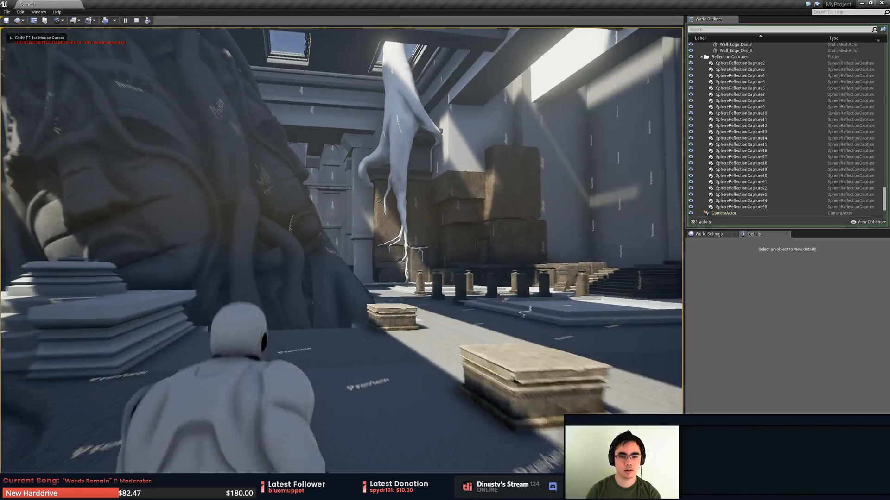
key(w)
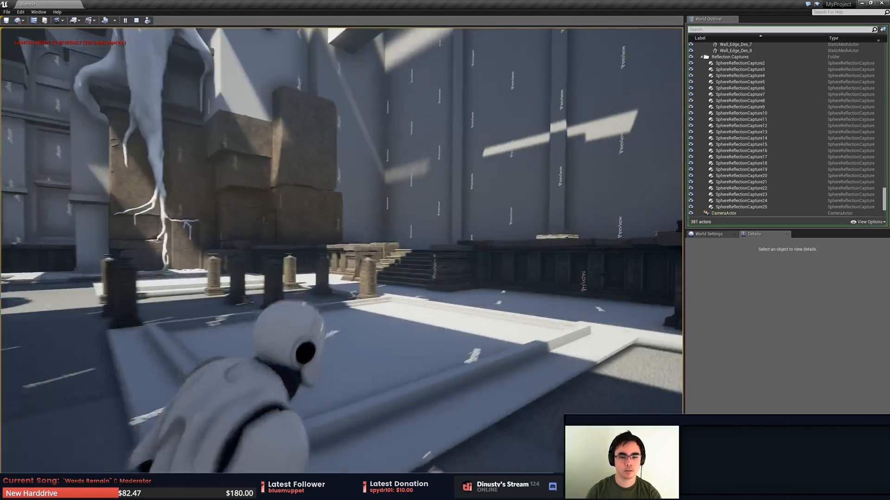
key(w)
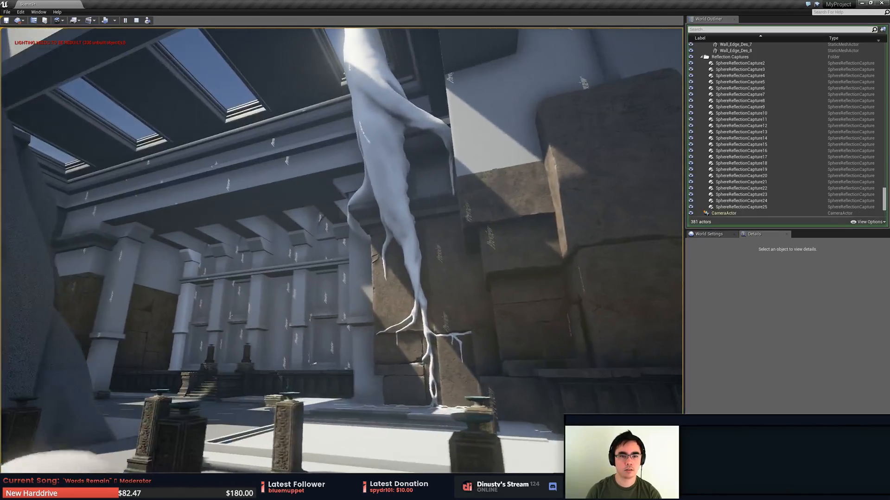
key(w)
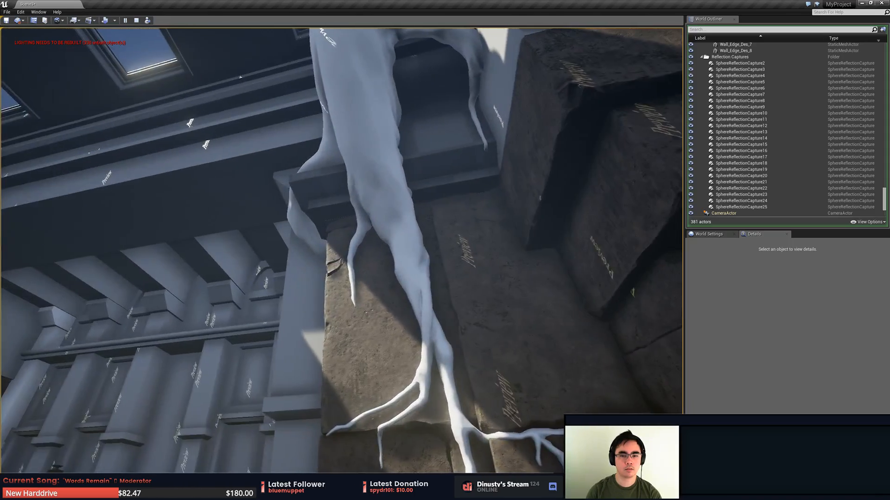
key(d)
key(a)
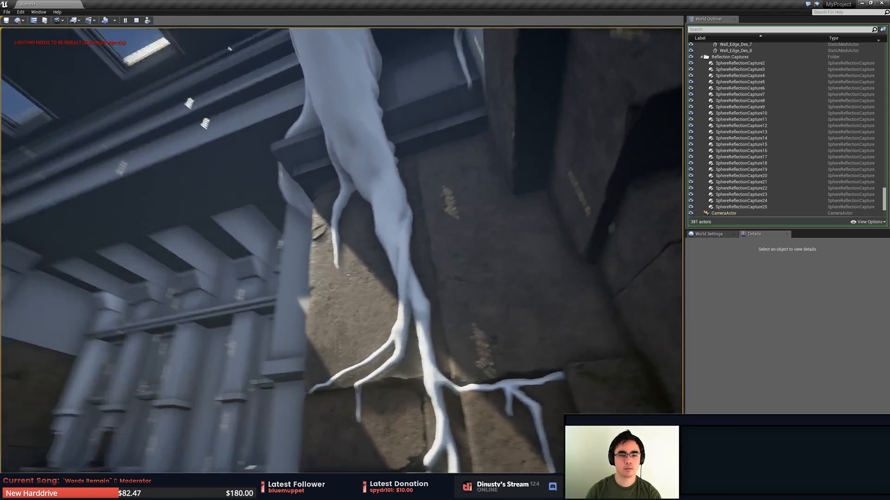
key(a)
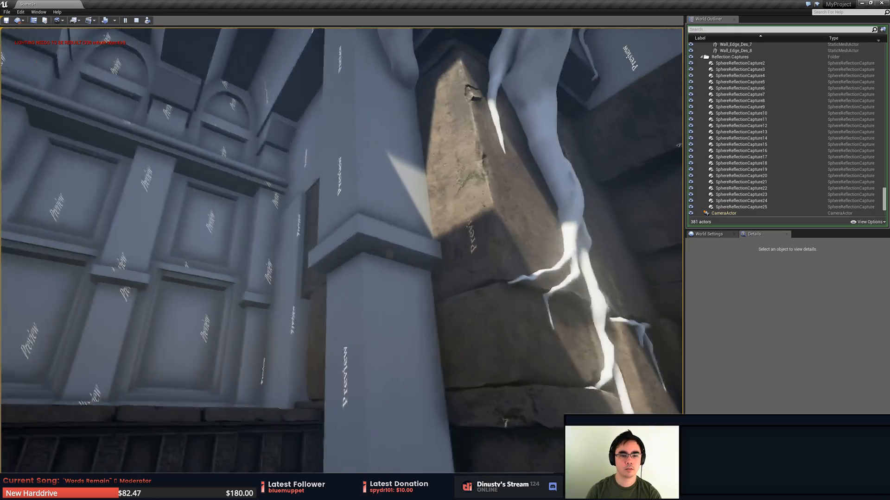
key(Escape)
- Try hiding and deleting the large pillar beside the root, undoing each attempt
click(333, 120)
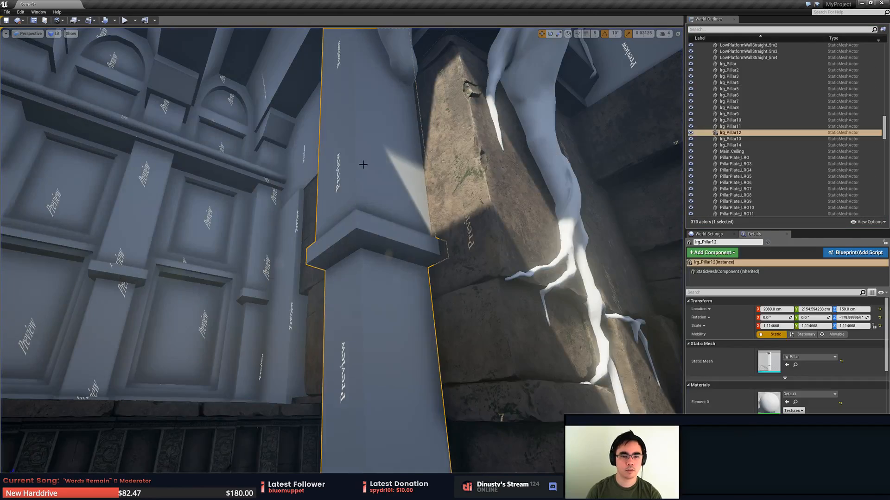
key(h)
key(ctrl+z)
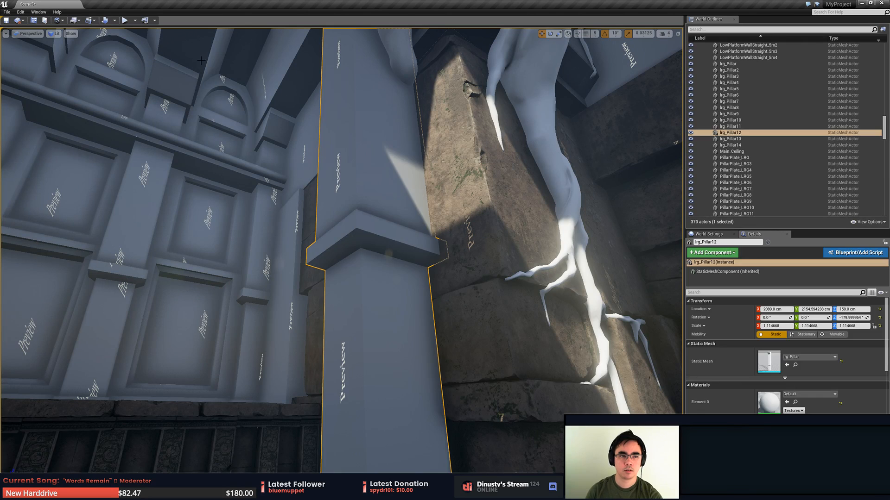
key(Delete)
key(ctrl+z)
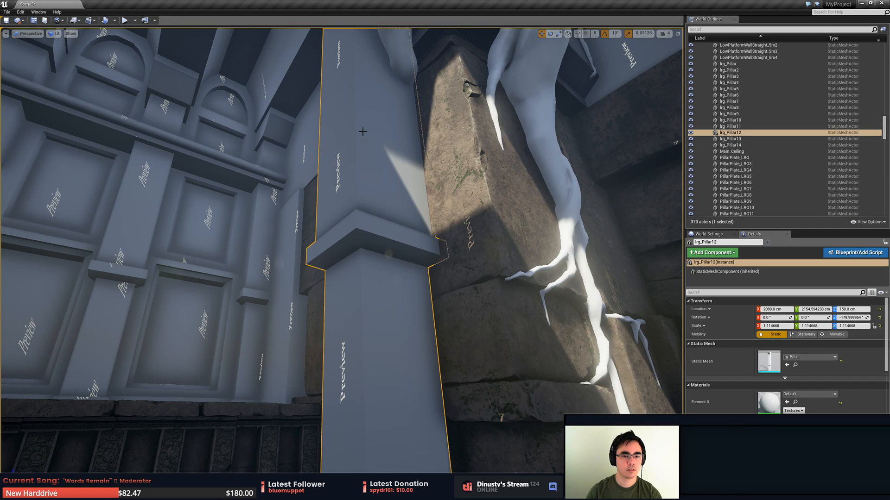
- Delete both overlapping large pillars beside the root, the original and its duplicate
key(Delete)
key(ctrl+z)
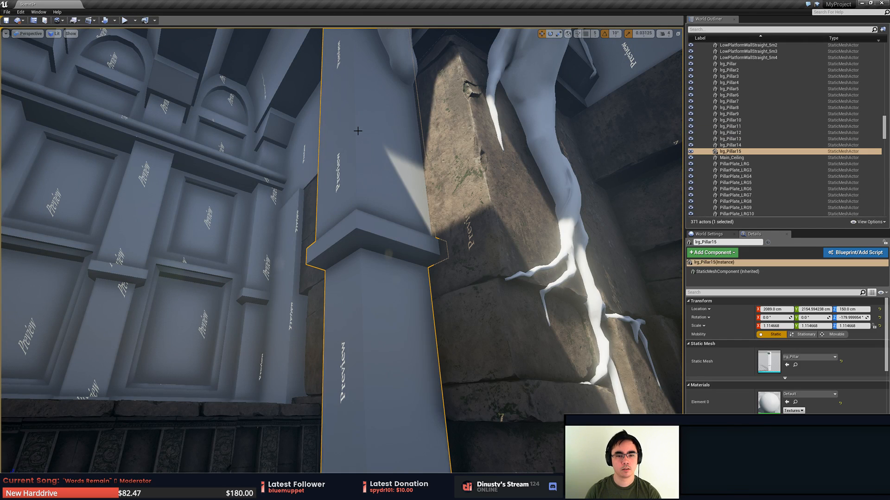
key(Escape)
click(368, 117)
key(Delete)
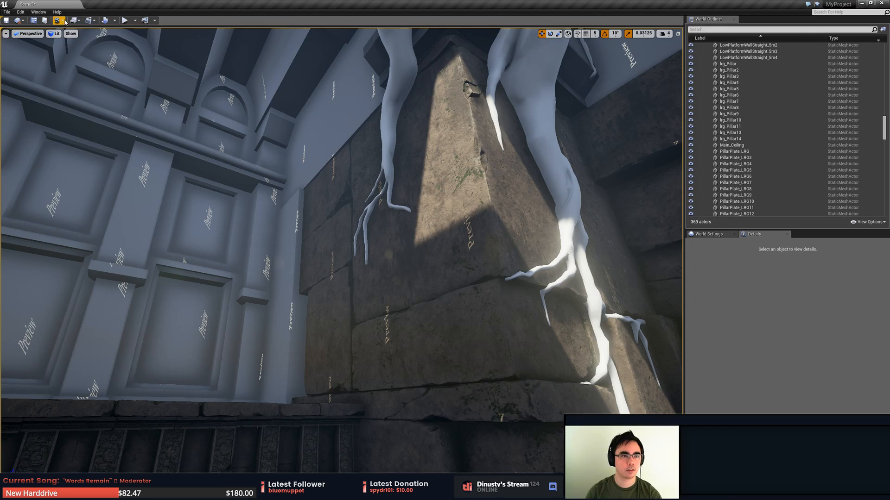
- Play the level in the editor, walk the character around the face statue and columns to view the root, and end the session
key(alt+p)
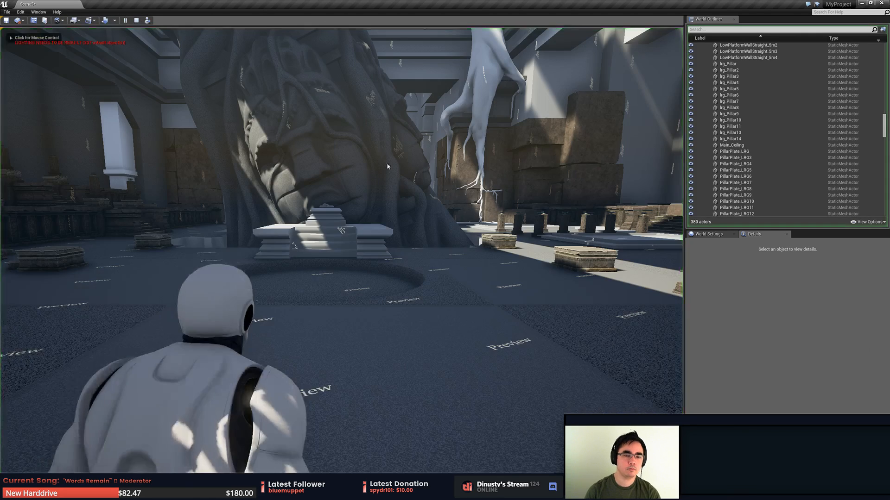
key(w)
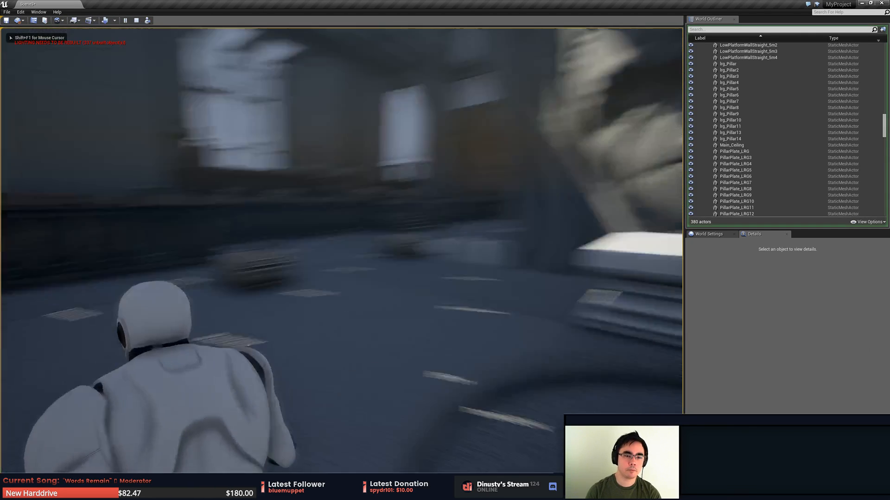
key(w)
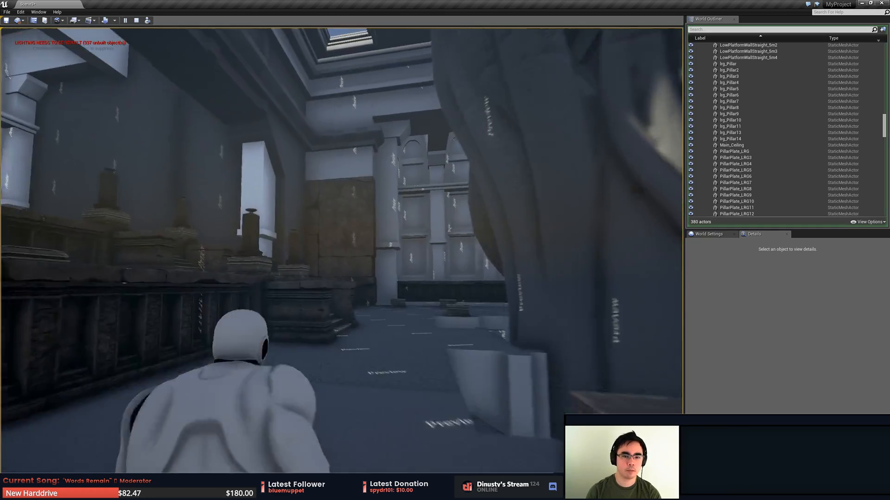
key(w)
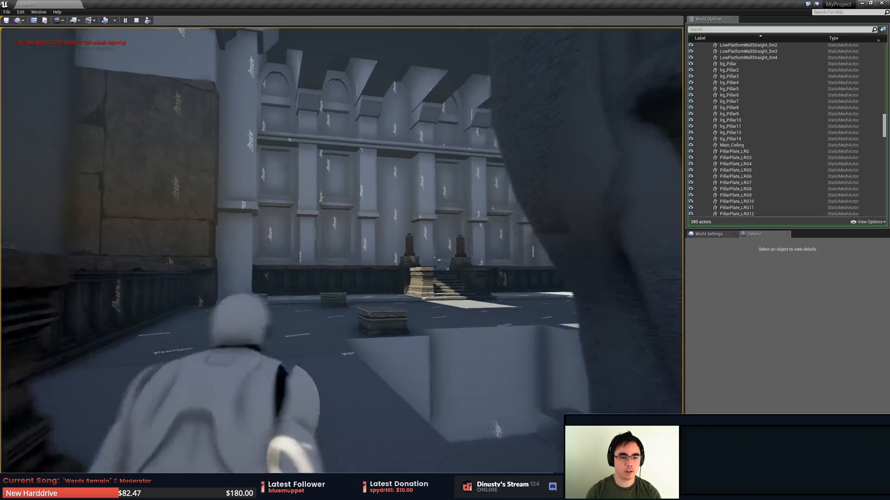
key(w)
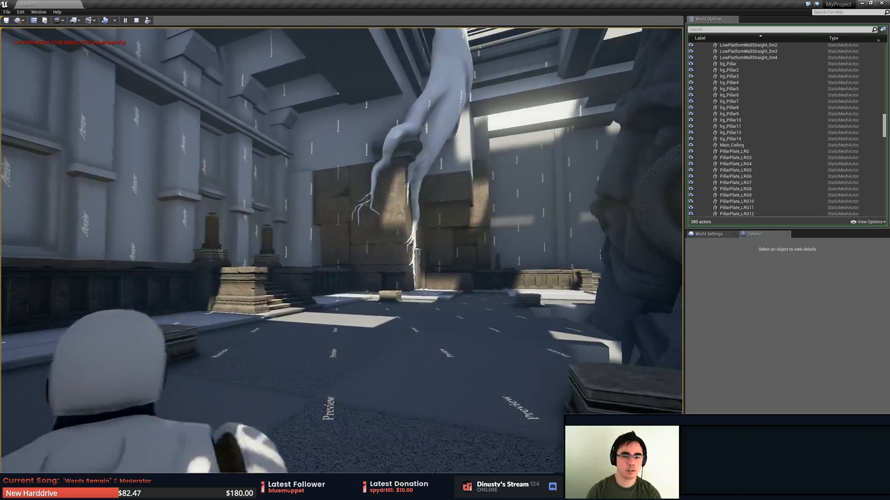
key(w)
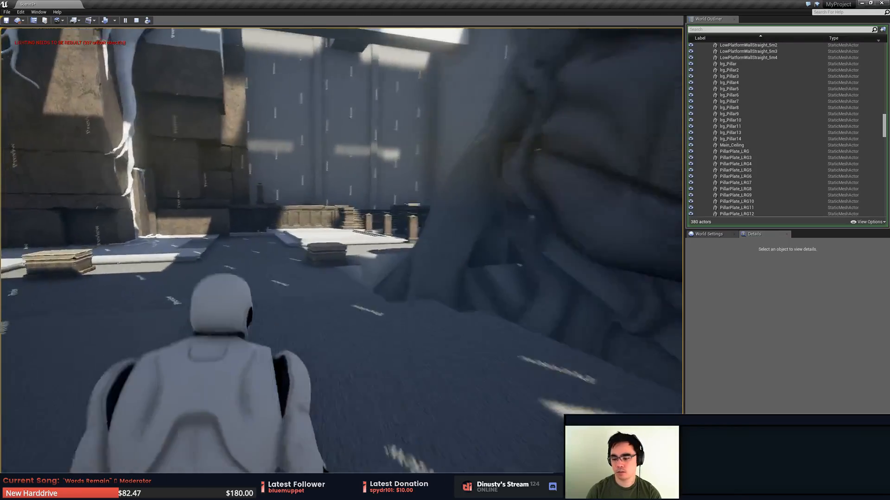
key(w)
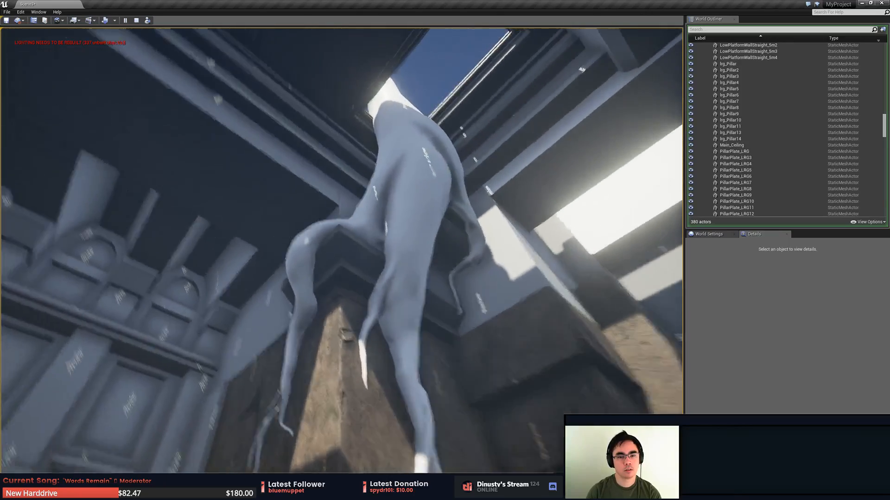
key(w)
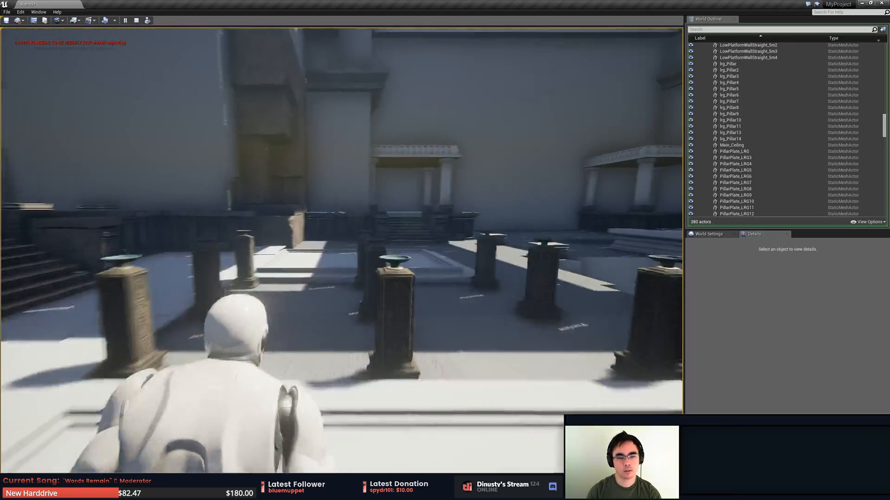
key(w)
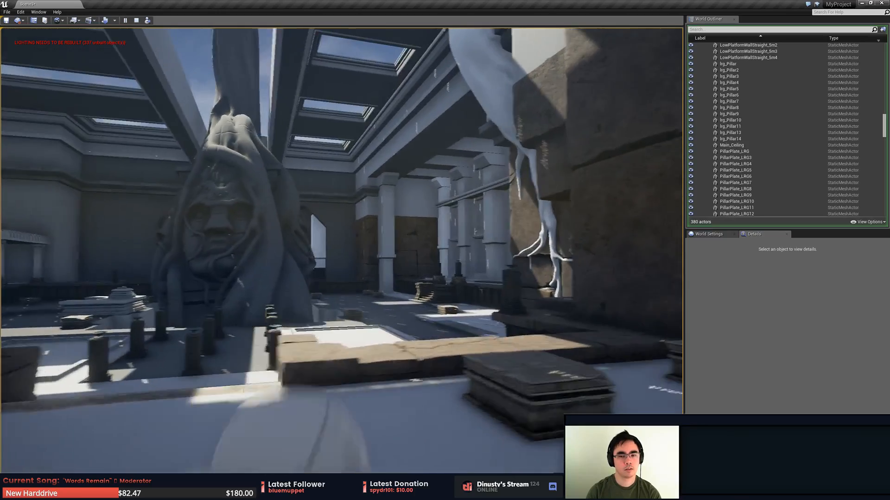
key(w)
key(a)
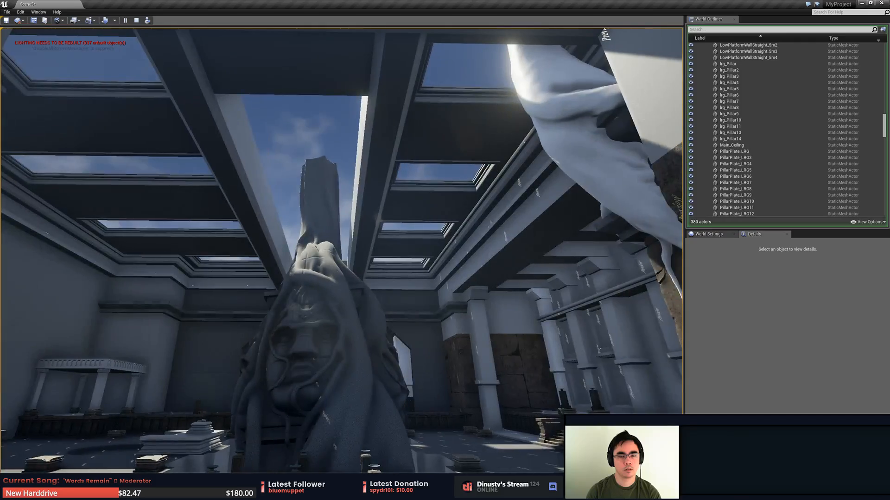
key(w)
key(w)
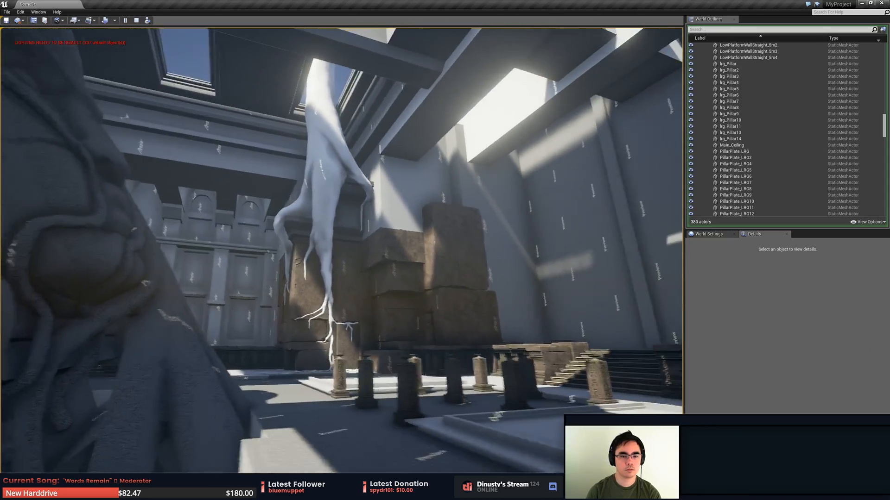
key(Escape)
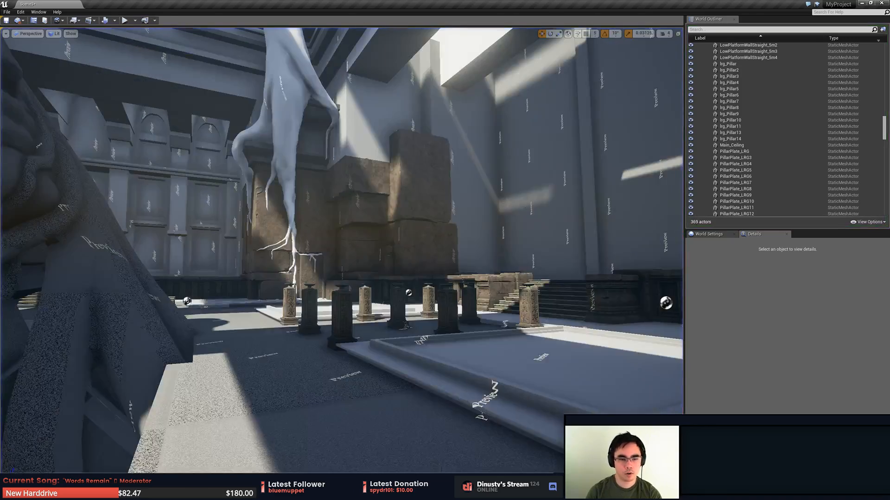
- Undo the last deletion of the large pillar beside the root and save the level
key(ctrl+z)
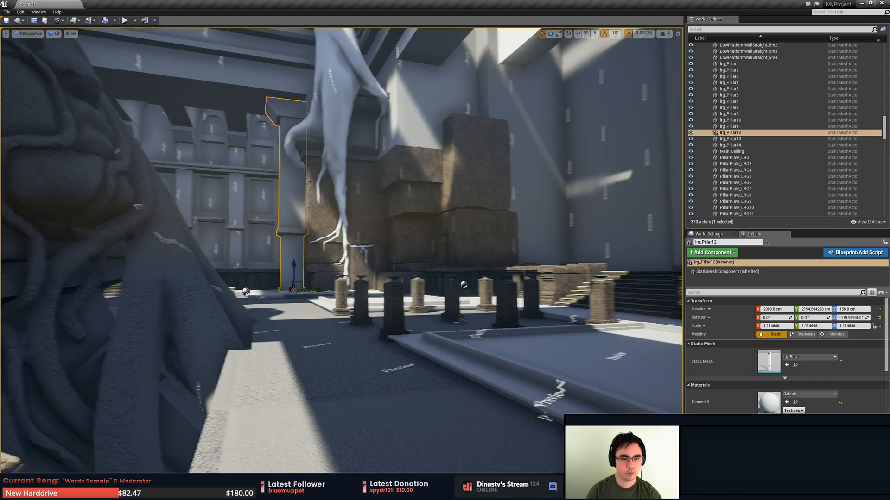
right_drag(453, 204, 417, 236)
key(ctrl+z)
key(ctrl+s)
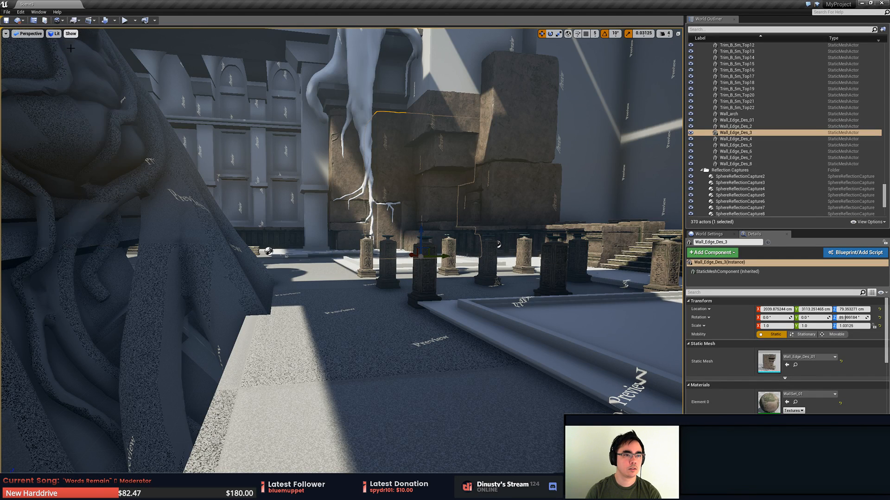
click(115, 21)
click(115, 22)
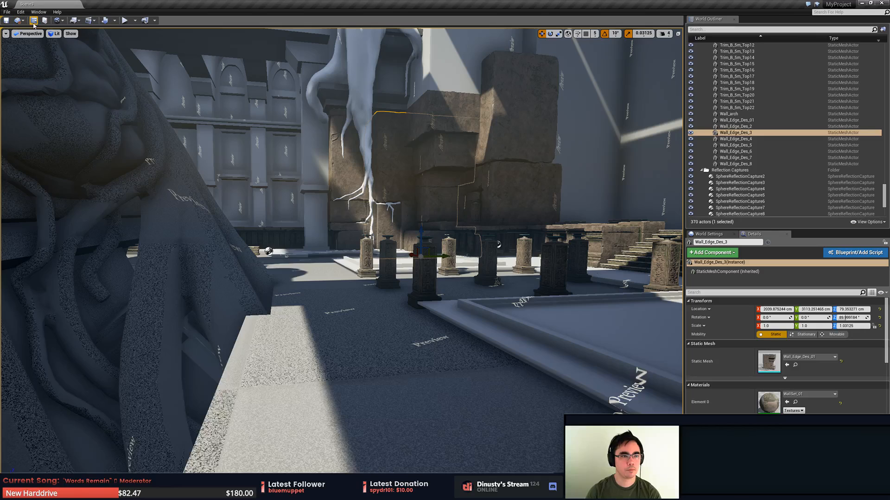
click(33, 21)
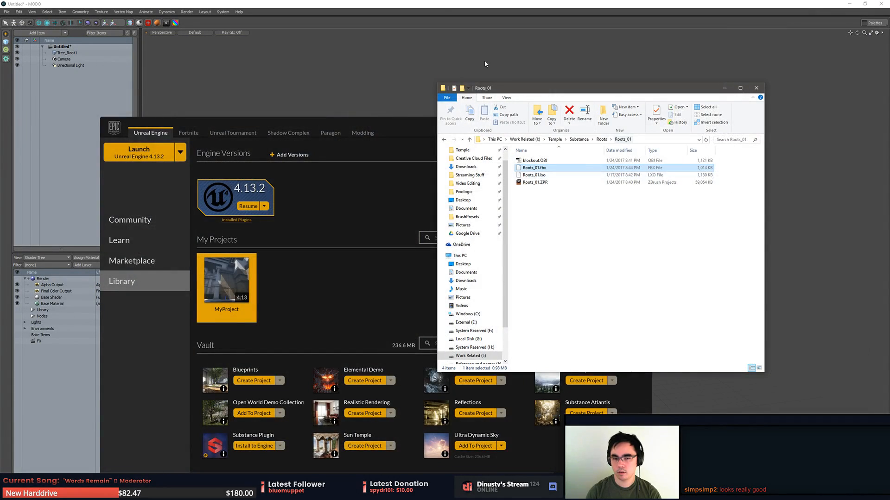
- Switch to MODO and close it without saving the scene, along with the Roots_01 folder window and the Epic Games Launcher
click(485, 64)
alt+drag(579, 230, 500, 167)
alt+shift+drag(468, 270, 438, 275)
alt+drag(438, 274, 707, 283)
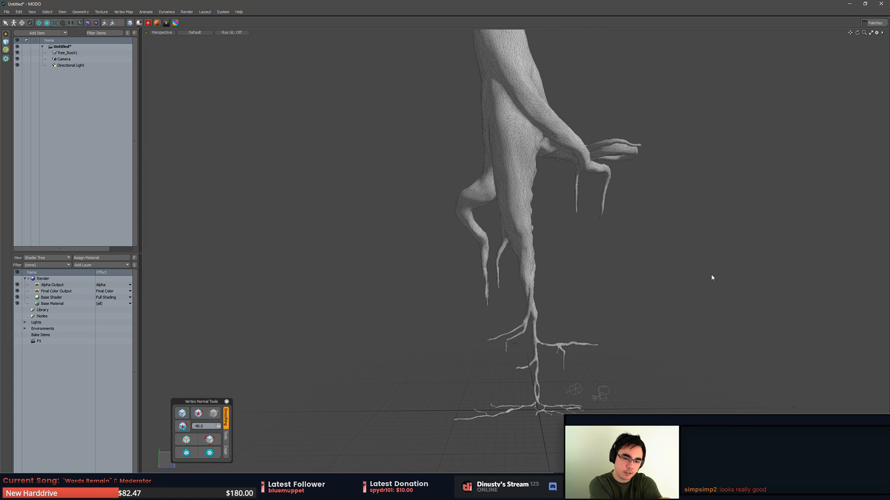
alt+drag(711, 276, 533, 278)
click(880, 3)
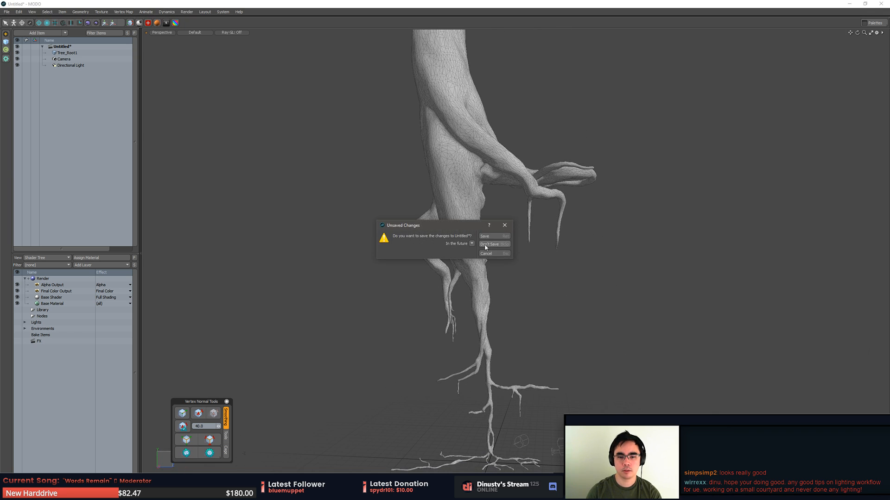
click(486, 247)
click(759, 89)
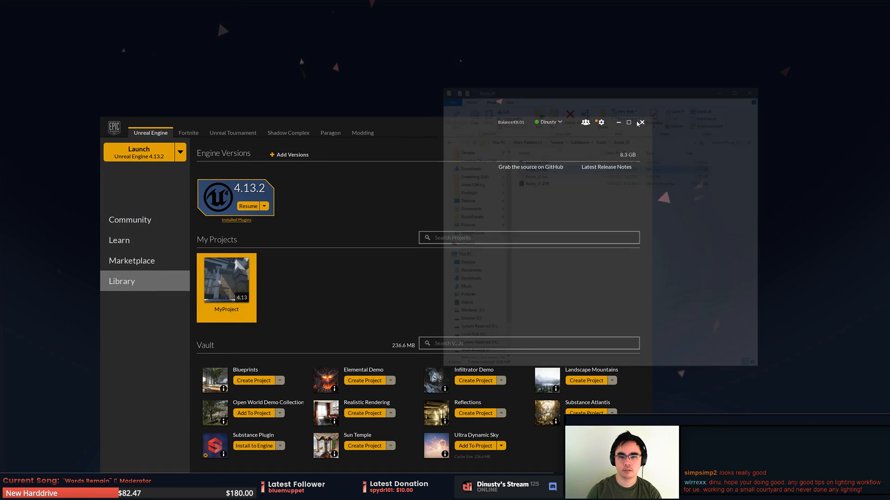
click(642, 122)
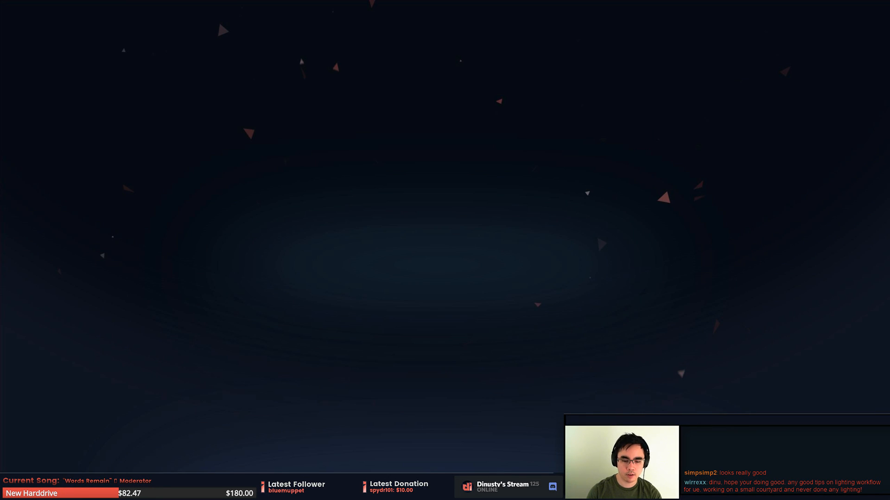
- Switch to ZBrush, toggle the polyframe display, and examine the root against the stone pillar from several angles
click(472, 491)
mouse_move(601, 295)
alt+mouse_down()
mouse_move(581, 286)
mouse_move(596, 273)
mouse_move(566, 297)
mouse_move(626, 324)
mouse_move(623, 338)
mouse_move(581, 298)
mouse_move(641, 298)
mouse_move(619, 318)
mouse_move(543, 327)
mouse_move(538, 336)
mouse_move(468, 274)
mouse_move(541, 326)
alt+mouse_up()
key(shift+f)
key(ctrl+z)
key(shift+f)
key(shift+f)
key(shift+f)
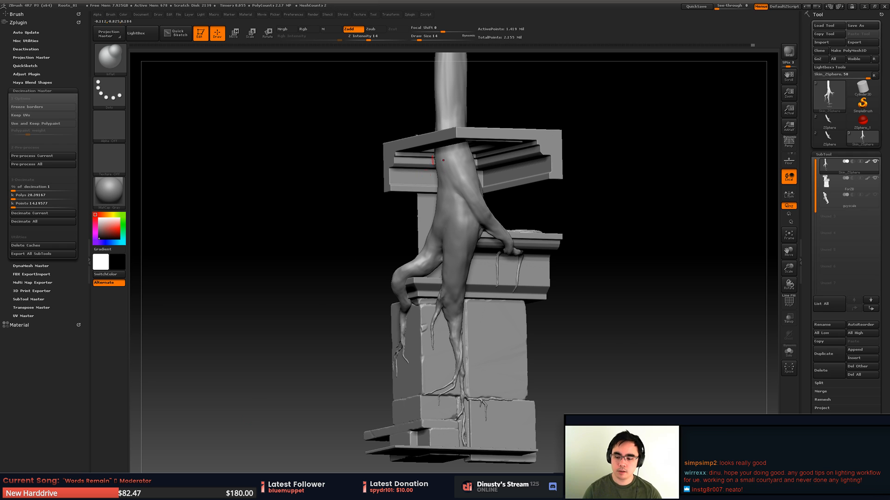
drag(334, 277, 365, 277)
mouse_move(494, 252)
right_down()
mouse_move(509, 251)
mouse_move(492, 259)
mouse_move(468, 249)
mouse_move(469, 283)
mouse_move(506, 273)
mouse_move(527, 286)
mouse_move(495, 292)
mouse_move(530, 223)
right_up()
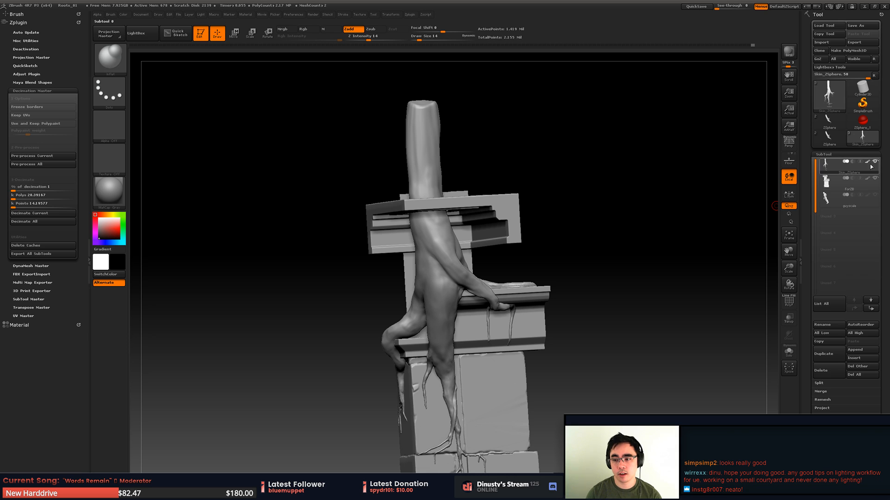
- Hide the stone pillar subtool and reshape the root's trunk above the fork with the Move brush
click(876, 180)
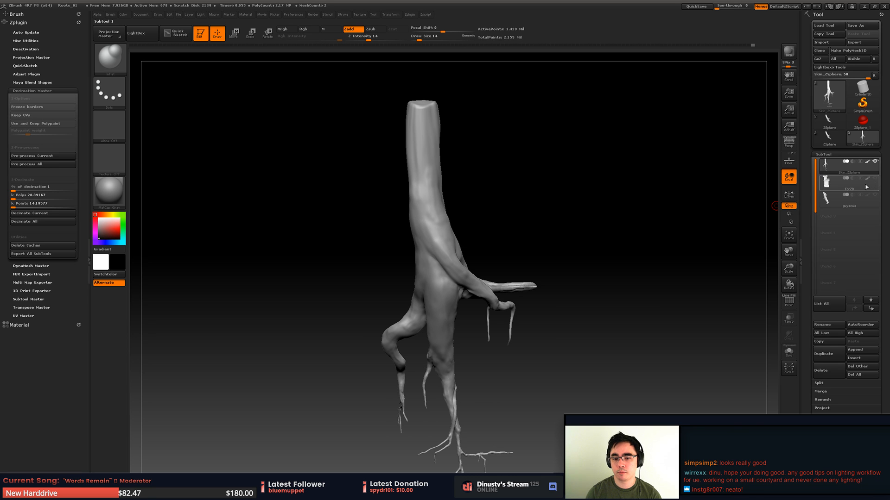
mouse_move(571, 255)
right_down()
mouse_move(590, 262)
mouse_move(574, 262)
mouse_move(583, 298)
mouse_move(558, 303)
right_up()
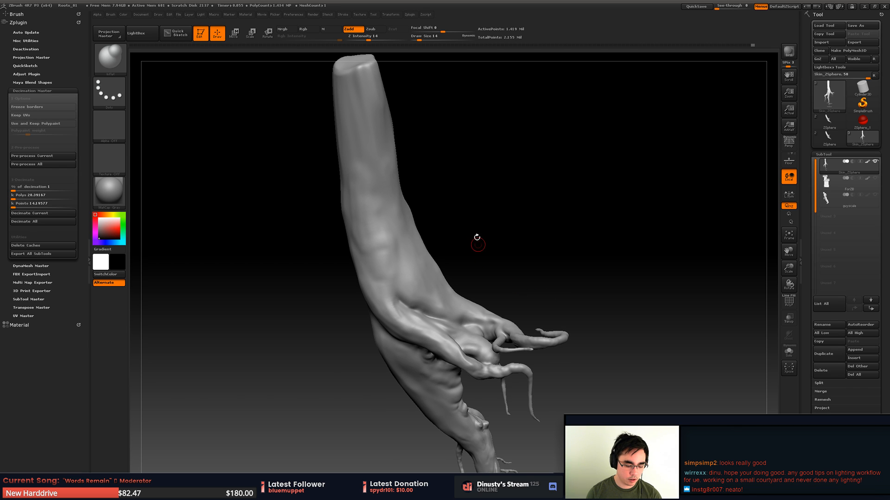
key(b)
key(m)
key(v)
key(space)
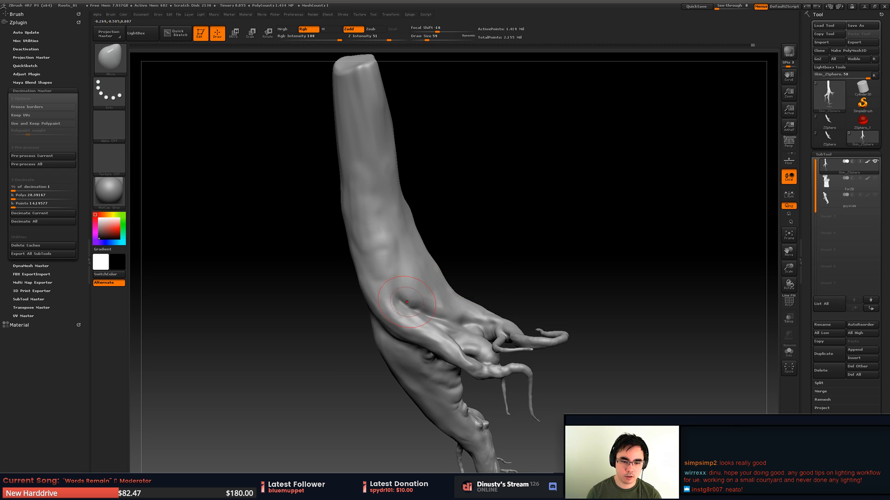
drag(405, 302, 406, 300)
mouse_move(419, 296)
right_down()
mouse_move(445, 269)
mouse_move(412, 286)
mouse_move(441, 252)
mouse_move(466, 329)
mouse_move(464, 257)
right_up()
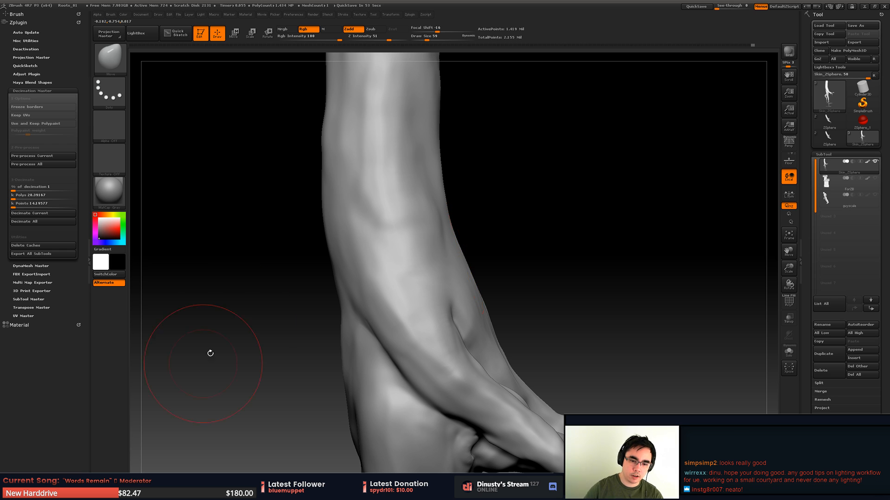
mouse_move(419, 143)
right_down()
mouse_move(435, 187)
mouse_move(485, 184)
mouse_move(536, 202)
mouse_move(417, 276)
right_up()
mouse_move(405, 437)
ctrl+right_down()
mouse_move(407, 357)
mouse_move(437, 224)
mouse_move(389, 233)
mouse_move(440, 309)
ctrl+right_up()
- Twist the root's trunk above the fork with a large Spiral brush
key(b)
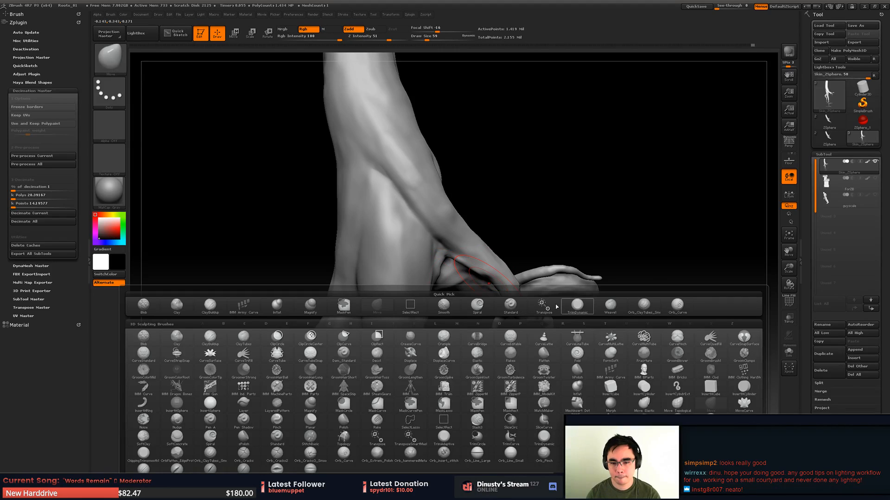
click(475, 304)
mouse_move(440, 261)
right_down()
mouse_move(466, 203)
mouse_move(386, 218)
right_up()
key(space)
drag(418, 173, 434, 169)
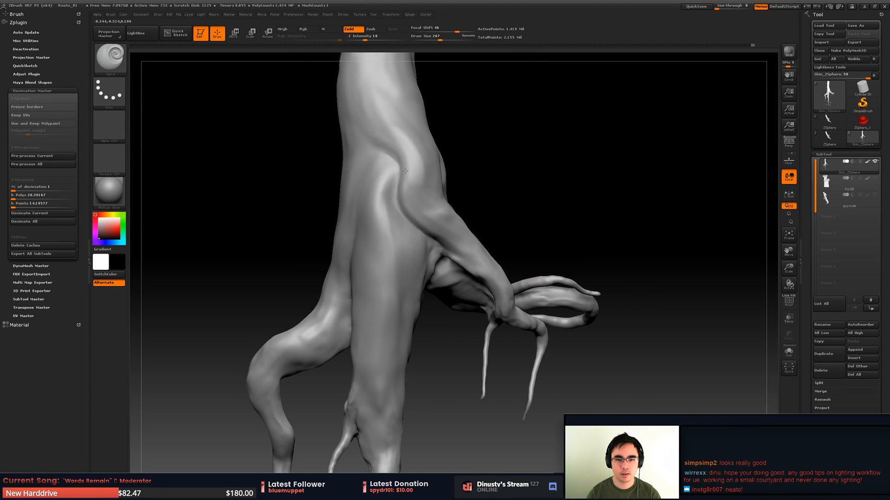
- Examine the twisted trunk and limbs from several angles, trying one more Spiral stroke and undoing it
right_drag(509, 167, 481, 174)
drag(480, 174, 470, 184)
right_drag(532, 181, 479, 169)
drag(478, 169, 498, 163)
mouse_move(509, 162)
right_down()
mouse_move(558, 155)
mouse_move(502, 176)
right_up()
drag(501, 177, 528, 150)
right_drag(560, 131, 570, 138)
right_drag(521, 168, 463, 206)
mouse_move(354, 193)
mouse_down()
mouse_move(366, 200)
mouse_move(362, 183)
mouse_move(372, 185)
mouse_up()
key(ctrl+z)
mouse_move(407, 185)
right_down()
mouse_move(374, 188)
mouse_move(397, 218)
mouse_move(457, 230)
mouse_move(461, 244)
mouse_move(472, 203)
mouse_move(462, 242)
mouse_move(513, 204)
mouse_move(465, 250)
mouse_move(453, 213)
mouse_move(409, 304)
mouse_move(500, 205)
mouse_move(437, 250)
mouse_move(469, 201)
right_up()
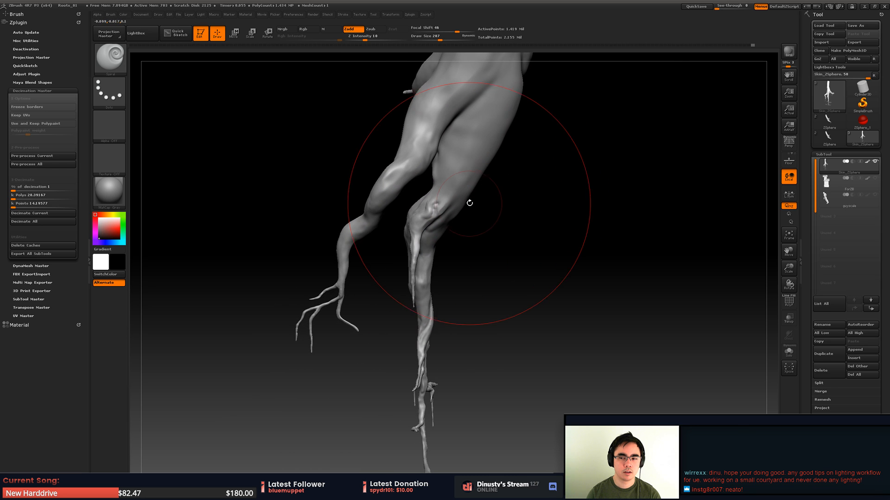
- Show the stone pillar subtool again and examine how the thin root branches lie along the blocks
click(871, 186)
right_drag(506, 250, 485, 279)
mouse_move(337, 302)
right_down()
mouse_move(315, 274)
mouse_move(374, 213)
mouse_move(403, 234)
mouse_move(408, 227)
right_up()
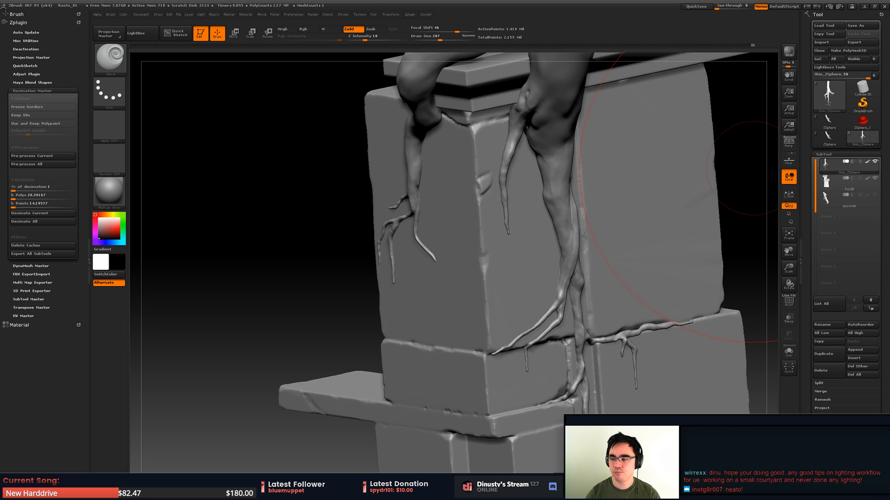
right_drag(342, 266, 268, 261)
right_drag(319, 242, 374, 248)
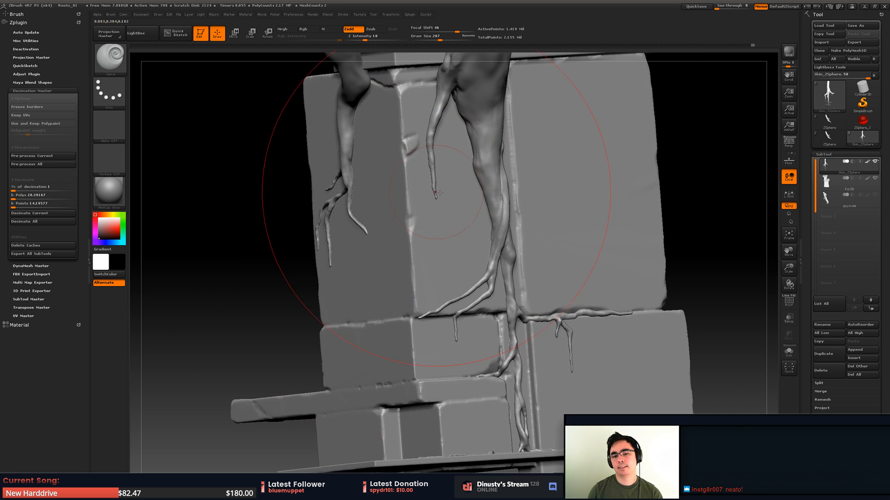
key(alt+Tab)
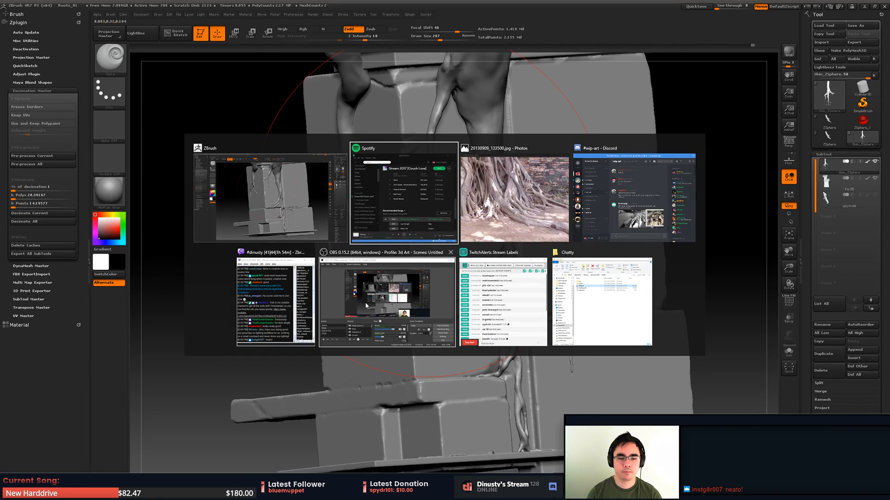
key(Escape)
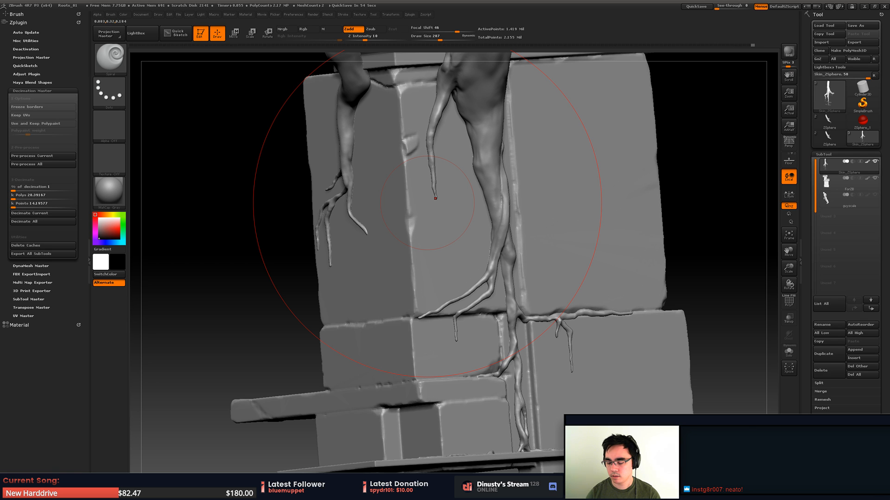
- Switch to MODO and hide the item list and shader tree to enlarge the perspective viewport
key(super)
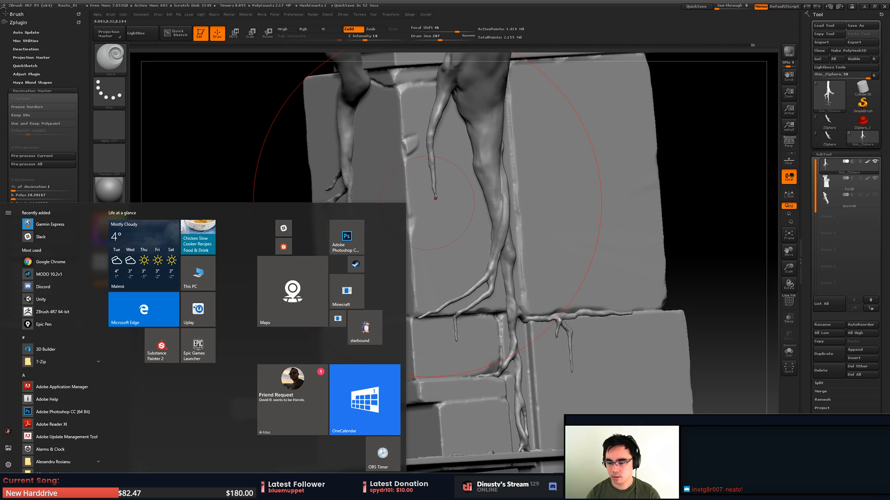
key(super)
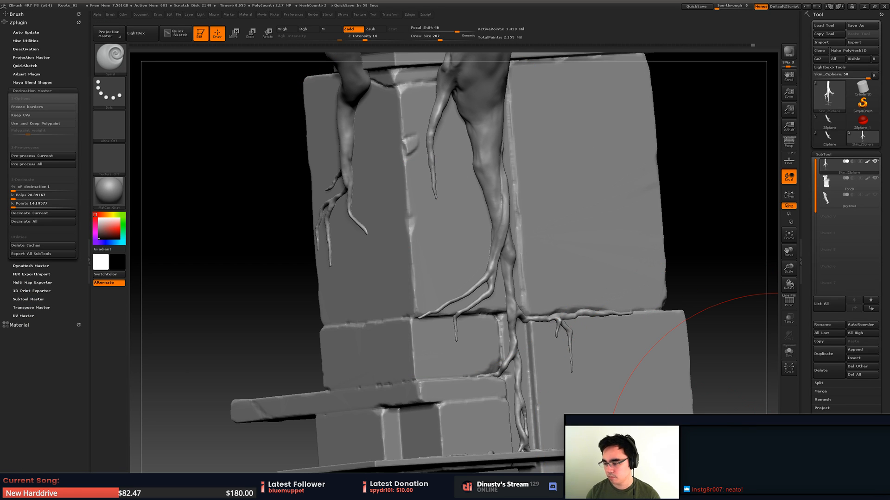
key(alt+Tab)
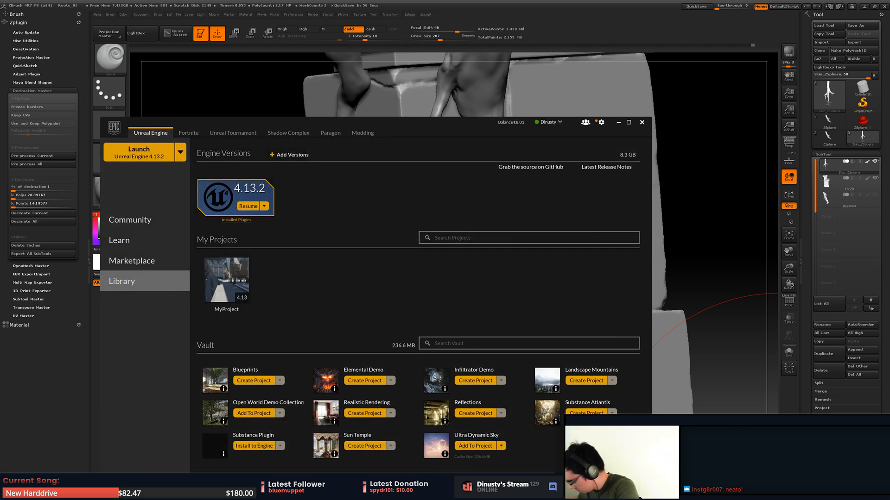
key(alt+Tab)
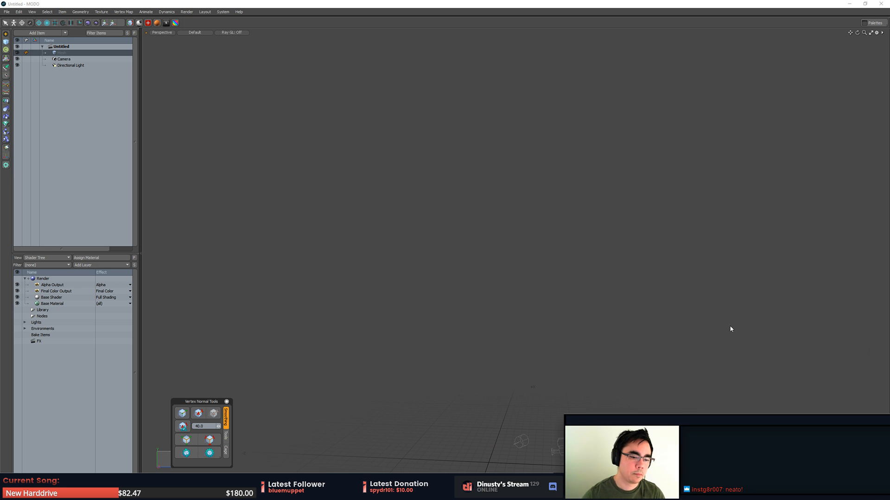
click(222, 199)
key(ctrl+Tab)
click(434, 316)
alt+shift+drag(507, 354, 504, 332)
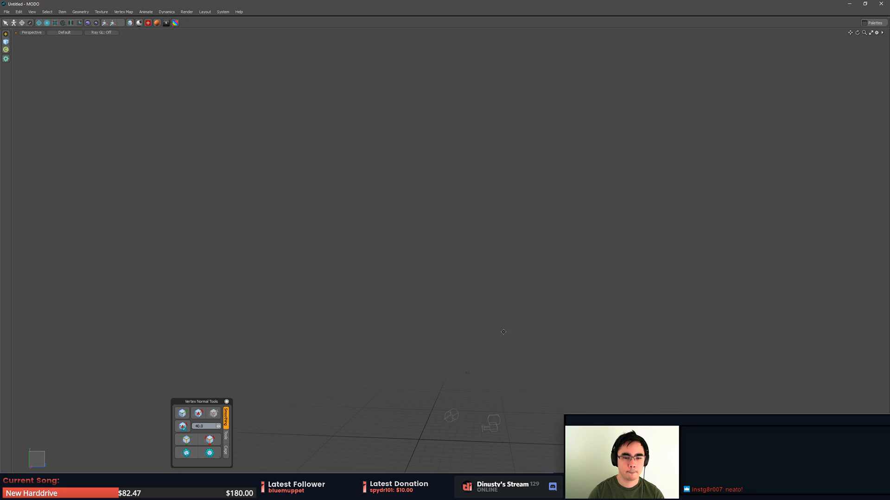
- Open the recent Roots_01.lxo scene containing the stone pillar and ceiling blocks
click(5, 11)
mouse_move(22, 42)
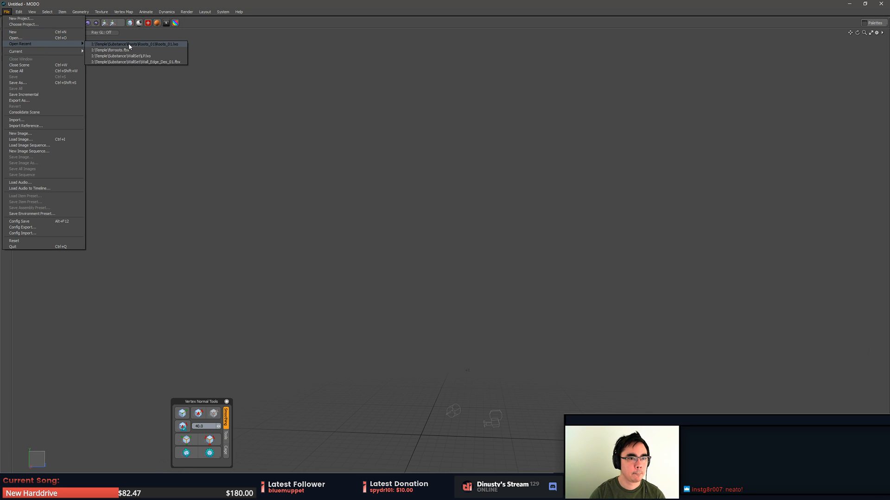
click(141, 44)
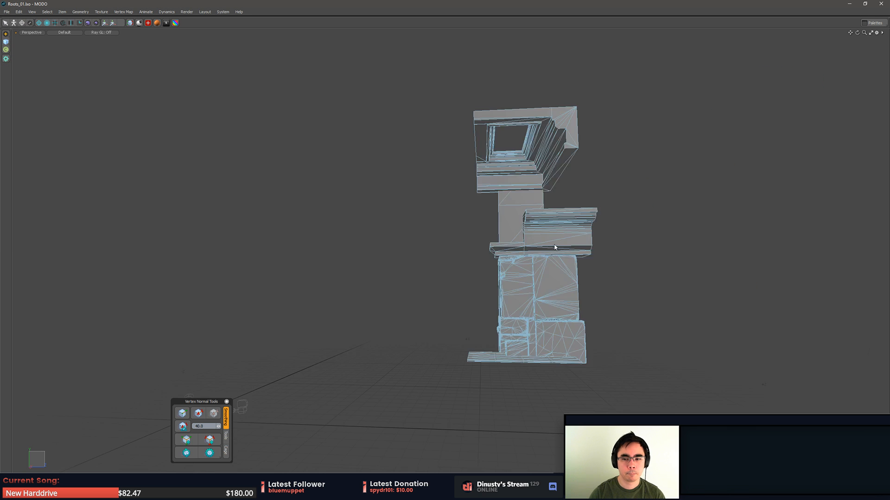
alt+drag(607, 316, 580, 262)
scroll(580, 263, up, 4)
scroll(602, 296, down, 3)
alt+drag(644, 342, 655, 293)
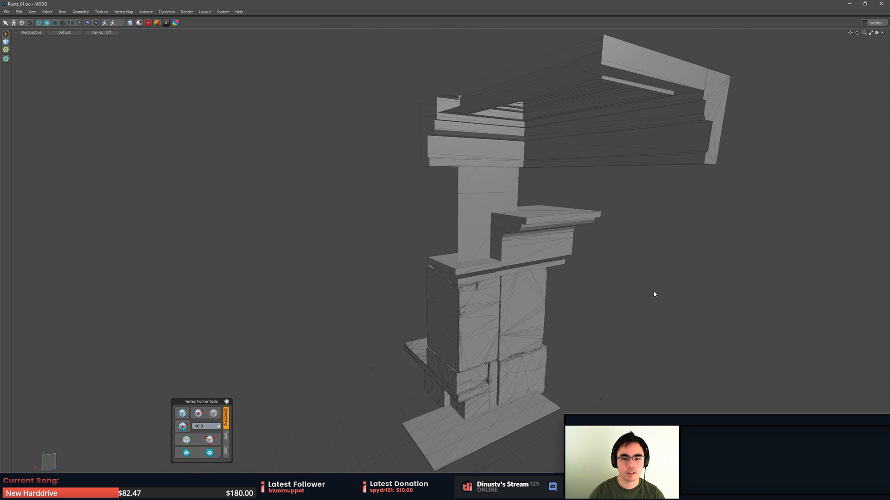
- Switch to the Epic Games Launcher and launch MyProject in Unreal Engine
key(alt+Tab)
key(Escape)
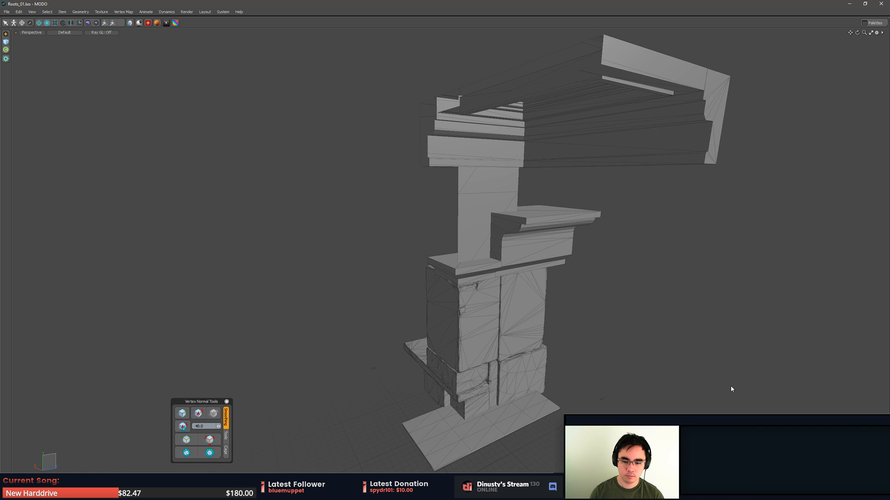
key(alt+Tab)
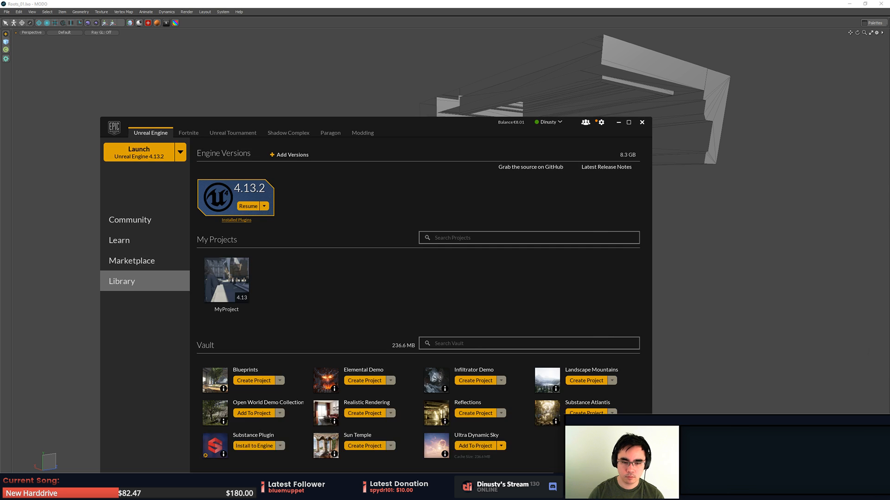
double_click(225, 271)
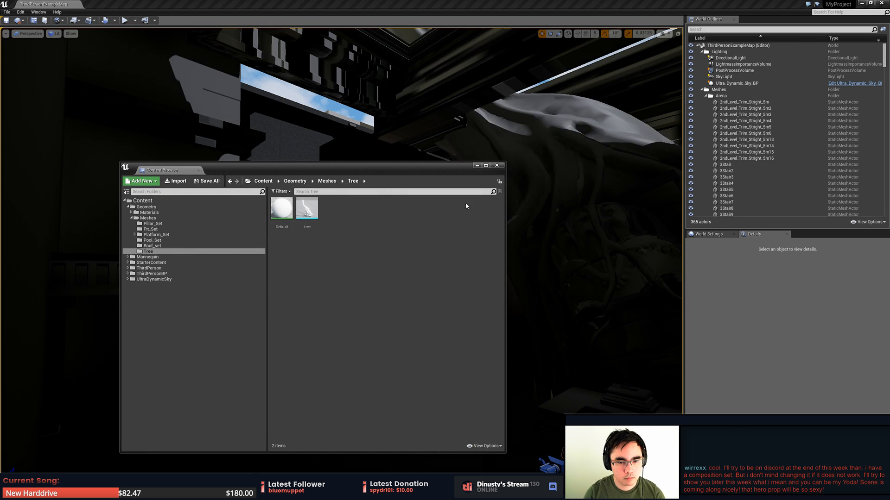
- Close the Content Browser window and open the Scene3 level
click(497, 165)
click(7, 12)
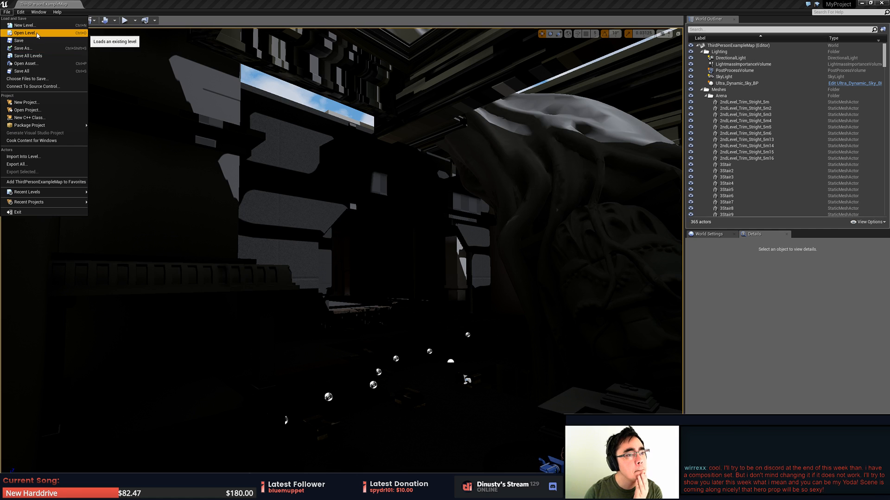
click(37, 35)
double_click(384, 165)
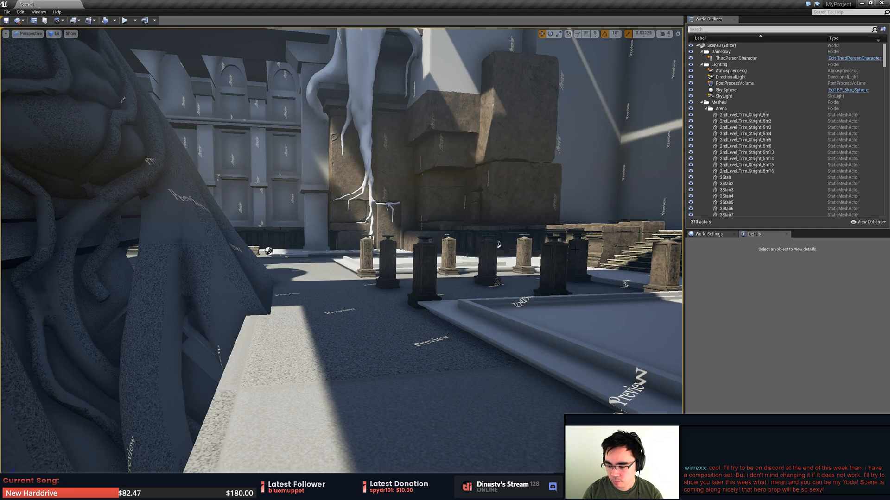
- Select the large pillar standing in front of the root and blocks, and export it as forroots3.fbx
right_drag(574, 249, 651, 139)
key(w)
key(s)
key(w)
right_drag(324, 232, 329, 264)
click(325, 232)
right_drag(380, 273, 408, 271)
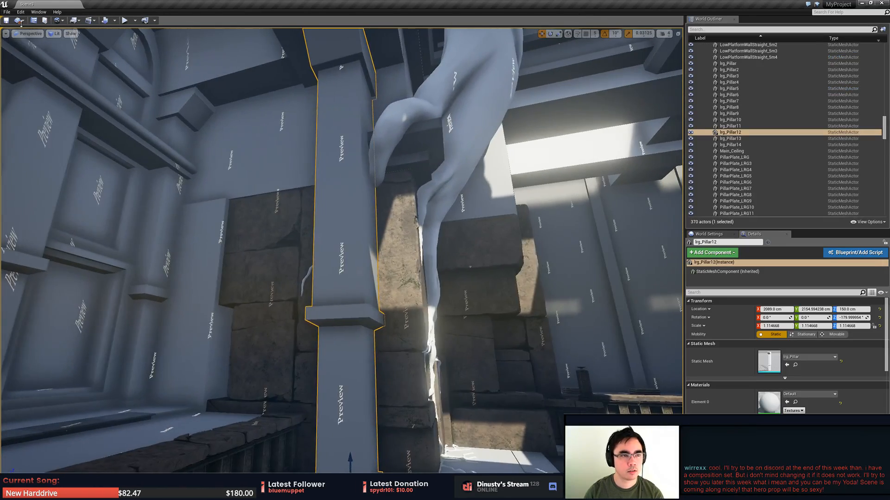
click(7, 12)
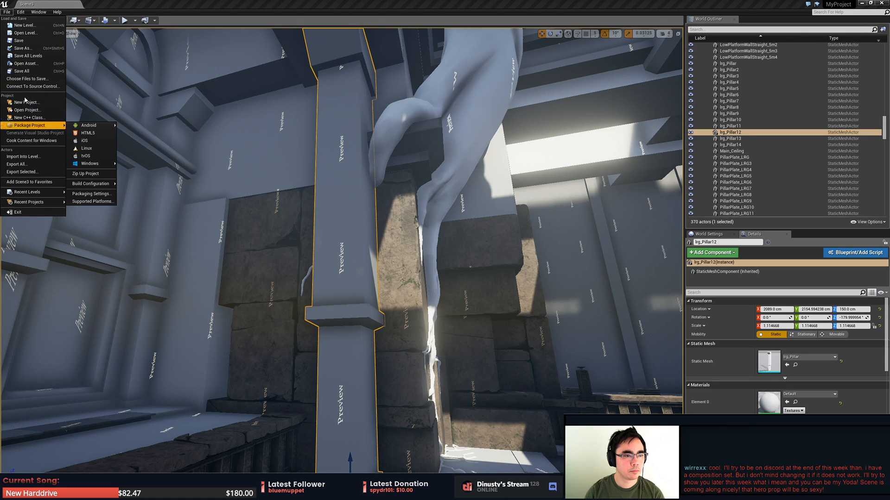
click(33, 172)
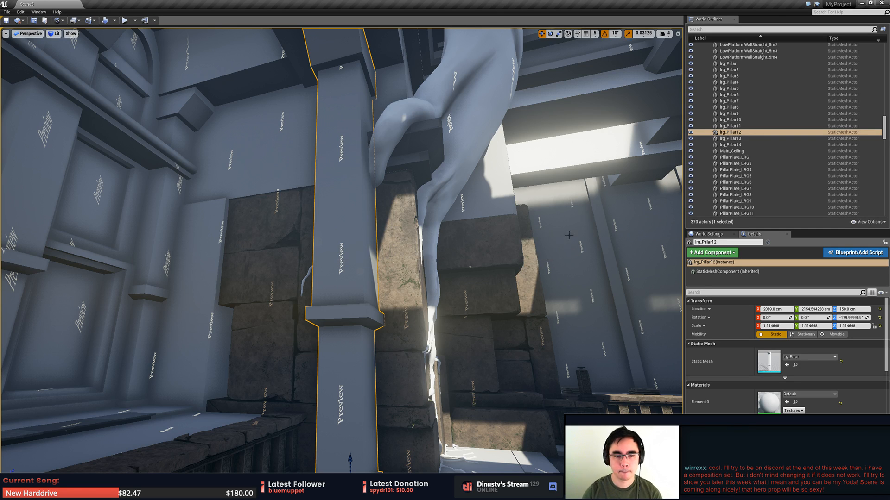
- Switch to MODO and import forroots3.fbx from the Temple folder into the Roots_01 scene
key(alt+Tab)
click(7, 11)
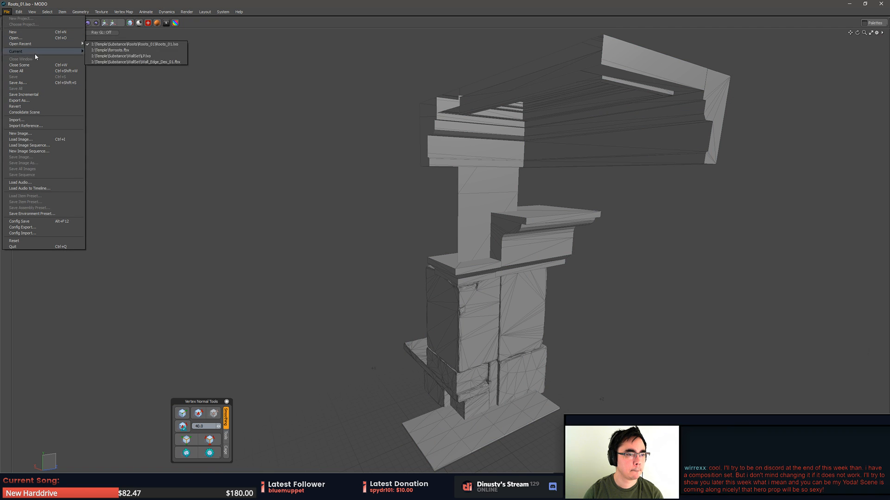
click(62, 122)
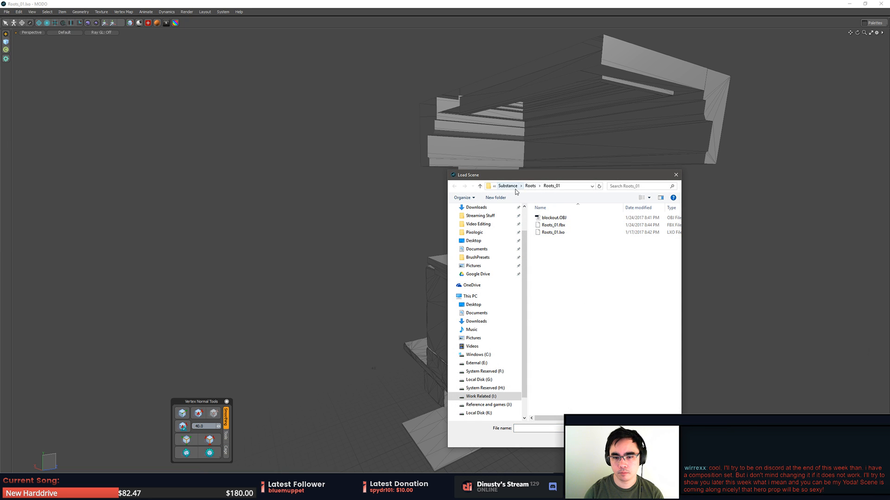
click(515, 189)
click(566, 227)
key(BackSpace)
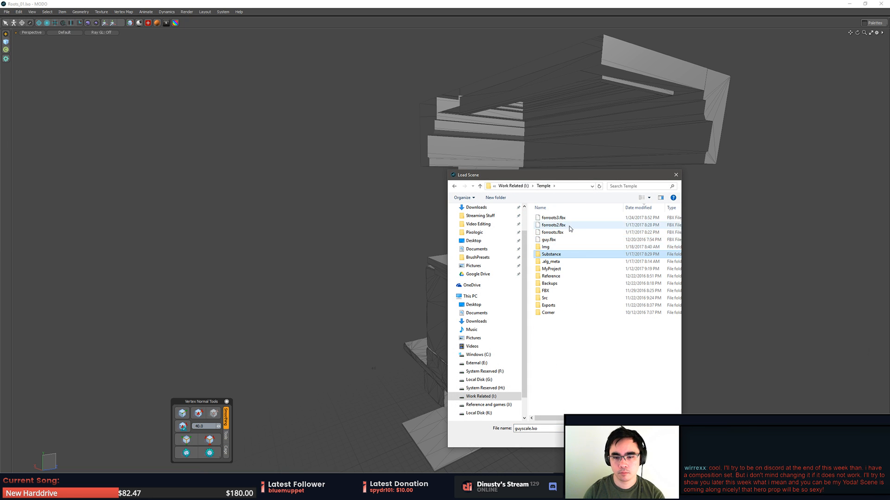
double_click(567, 226)
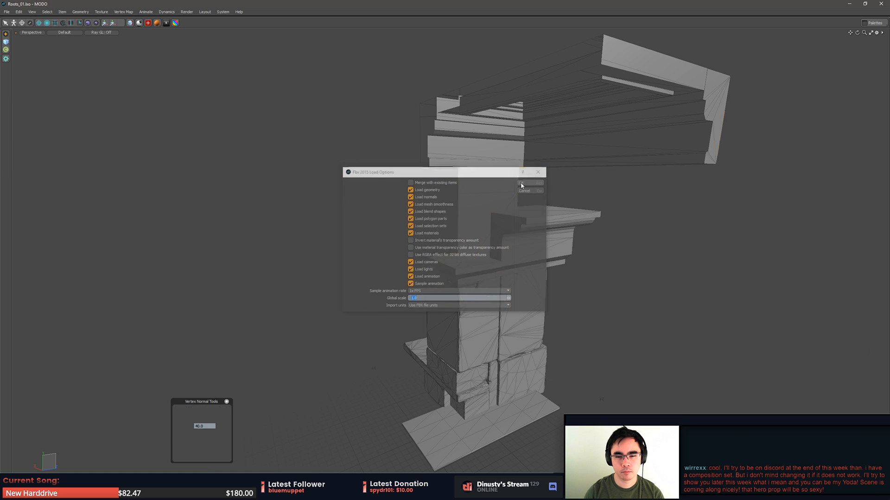
- Examine the imported pillar's placement beside the stone blocks and compare it with the Unreal level
alt+drag(609, 263, 566, 306)
scroll(595, 225, up, 4)
click(541, 285)
key(3)
double_click(539, 303)
key(shift+a)
shift+double_click(457, 98)
alt+drag(457, 99, 533, 153)
click(705, 248)
alt+drag(705, 248, 674, 254)
key(5)
key(alt+Tab)
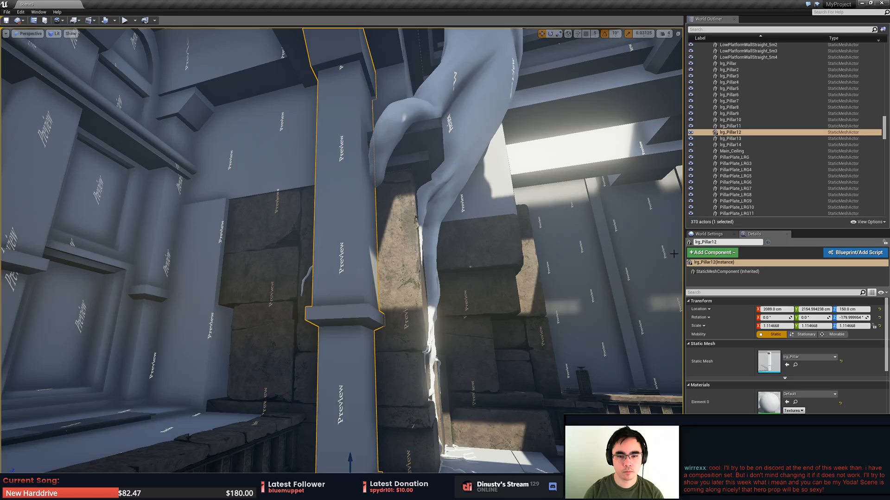
key(alt+Tab)
click(277, 149)
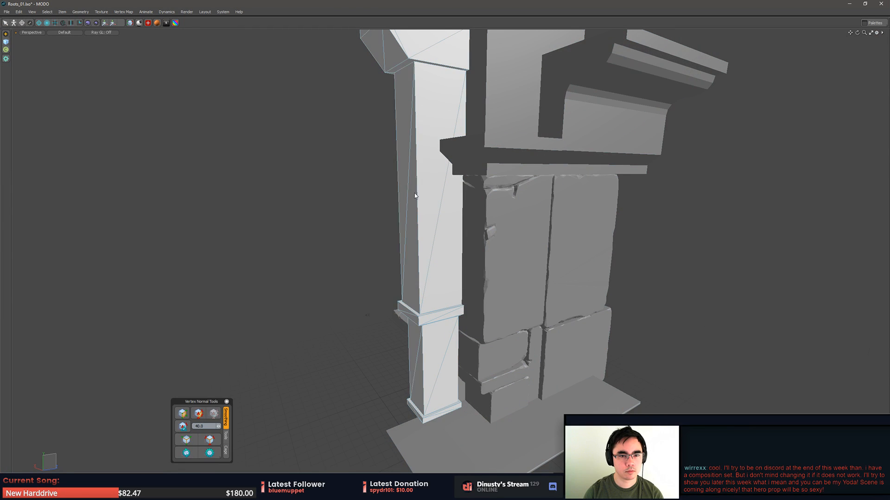
click(6, 12)
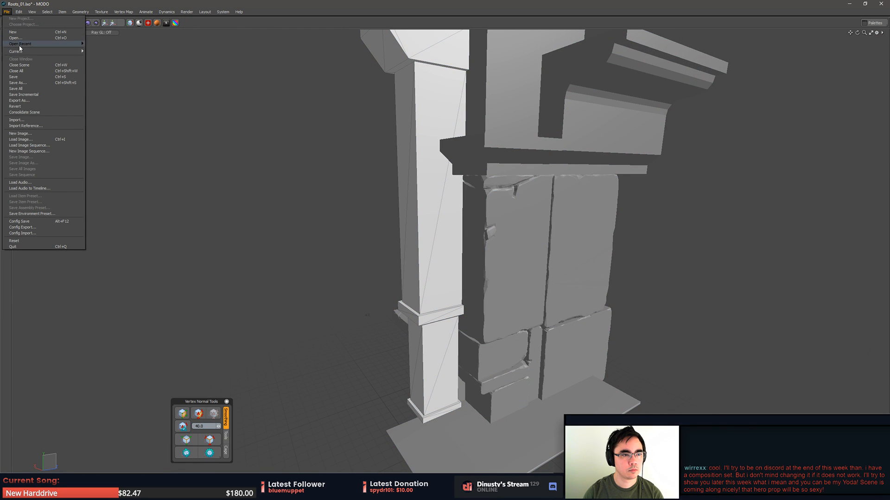
click(39, 126)
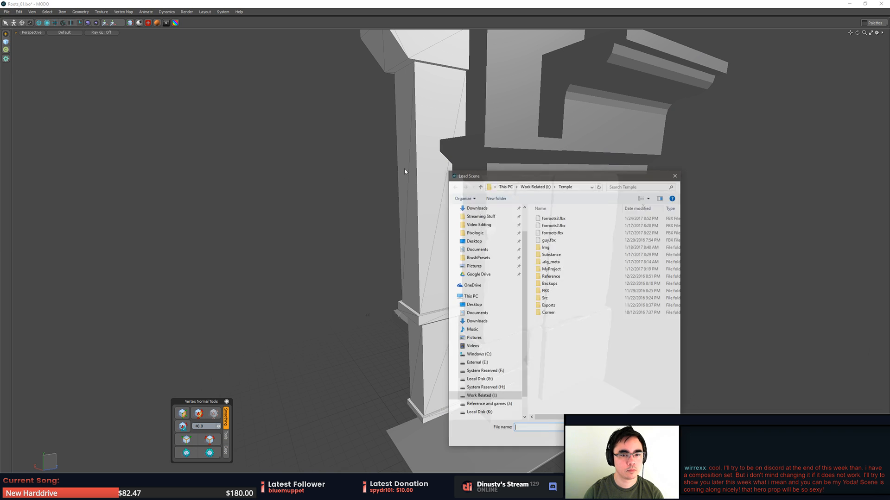
click(656, 440)
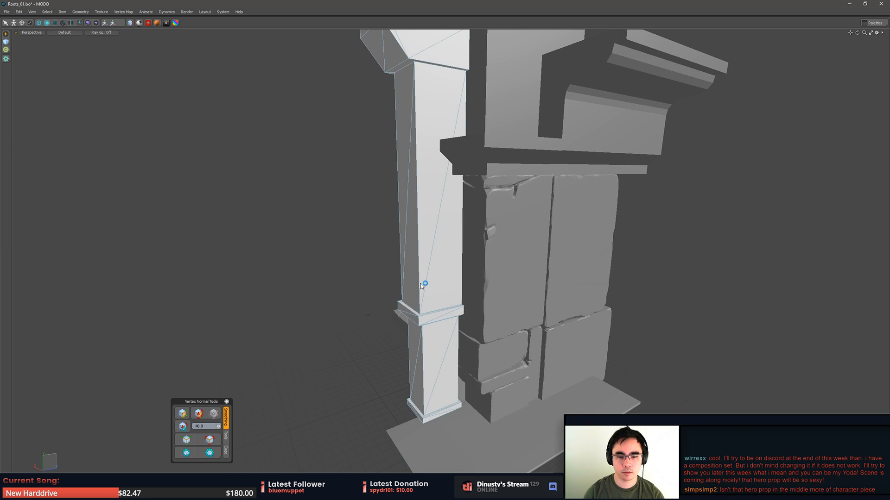
- Show the item list, expand the forroots3 group down to its mesh, and select the imported pillar item
key(3)
scroll(430, 299, down, 6)
middle_drag(419, 193, 520, 252)
scroll(472, 341, up, 6)
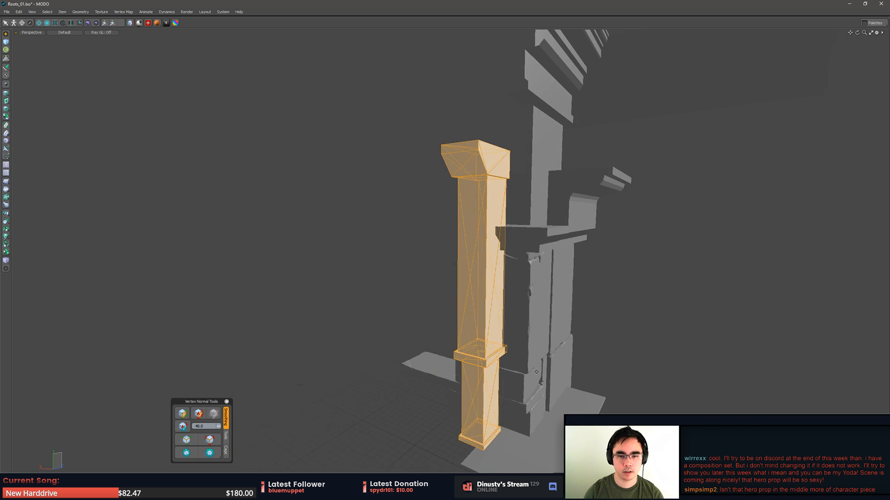
alt+drag(287, 121, 246, 119)
click(11, 141)
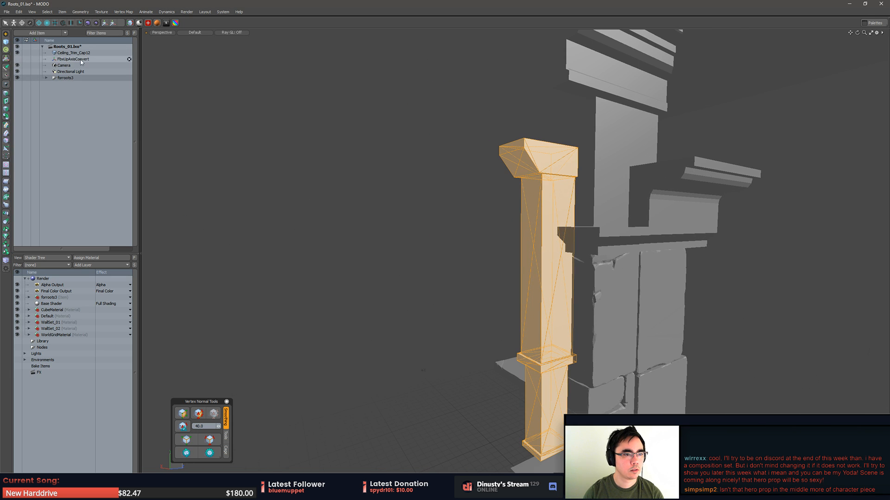
click(47, 77)
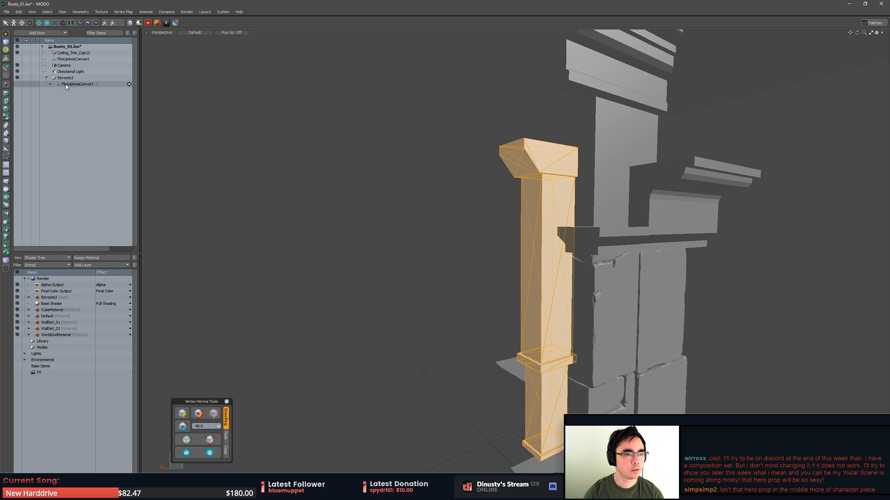
right_click(58, 85)
click(41, 92)
- Export the selected pillar layer as a Wavefront OBJ named extra in the Roots_01 folder
right_click(54, 91)
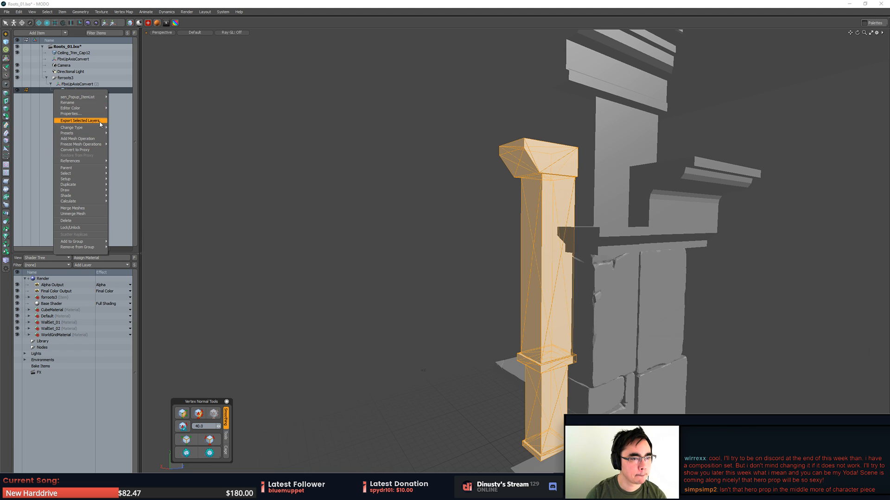
click(79, 121)
click(450, 234)
click(452, 317)
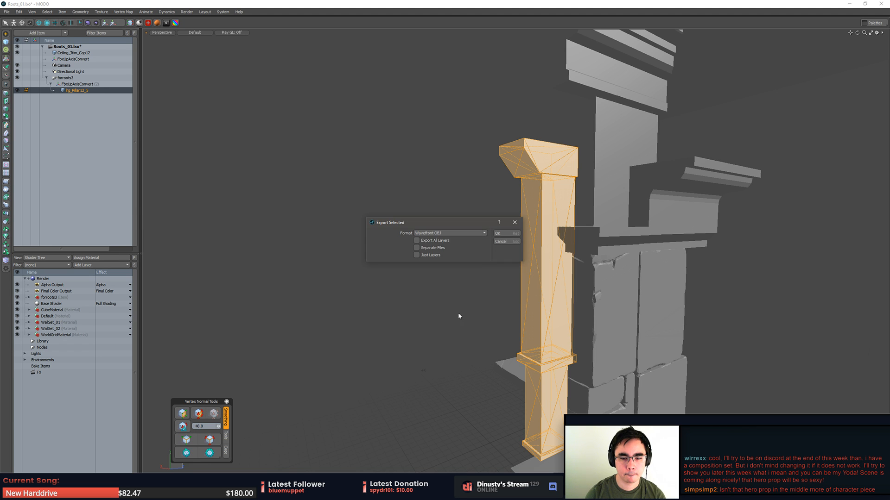
click(501, 234)
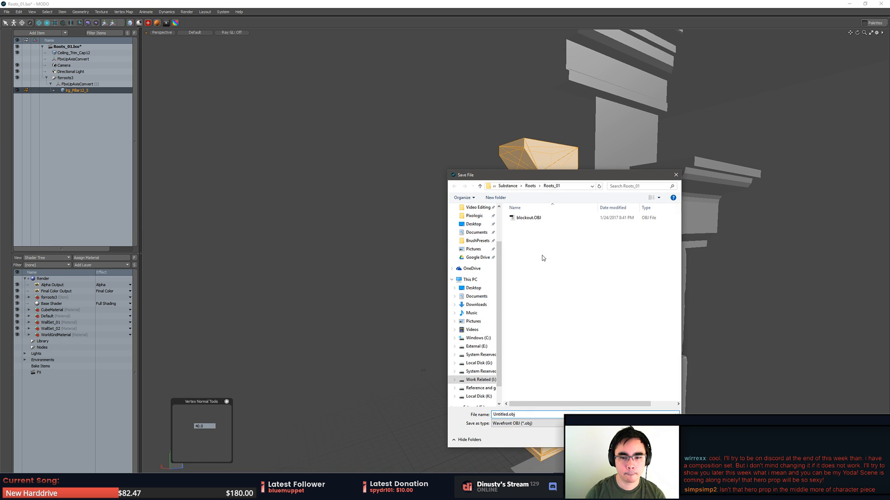
click(550, 219)
click(528, 414)
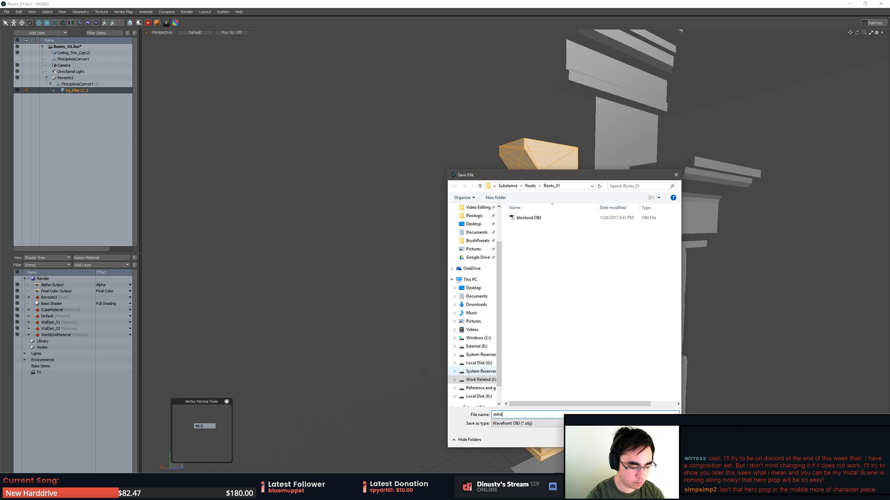
key(Return)
- Switch to ZBrush, append a Cylinder3D as a new subtool and make it the active subtool
key(alt+Tab)
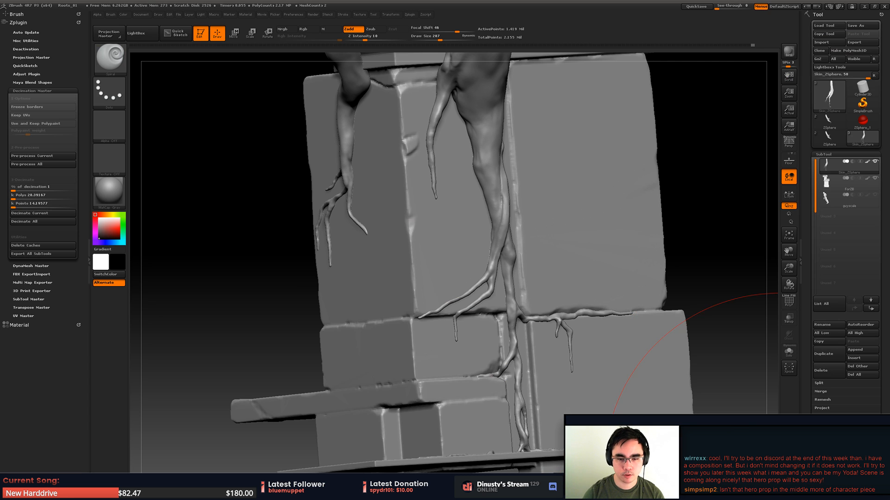
click(140, 15)
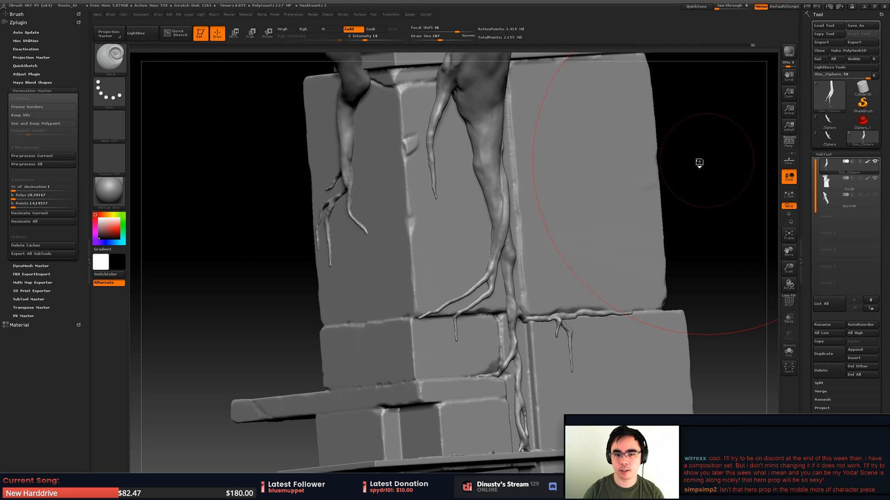
alt+drag(699, 162, 597, 198)
key(w)
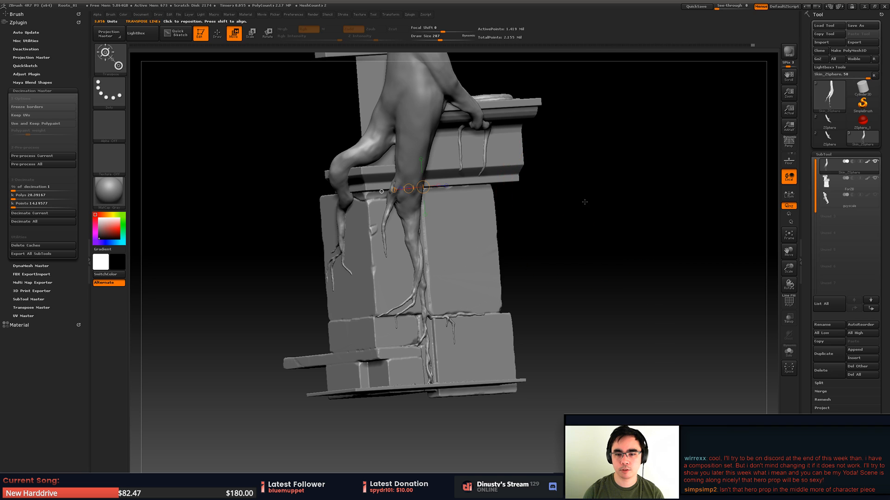
key(q)
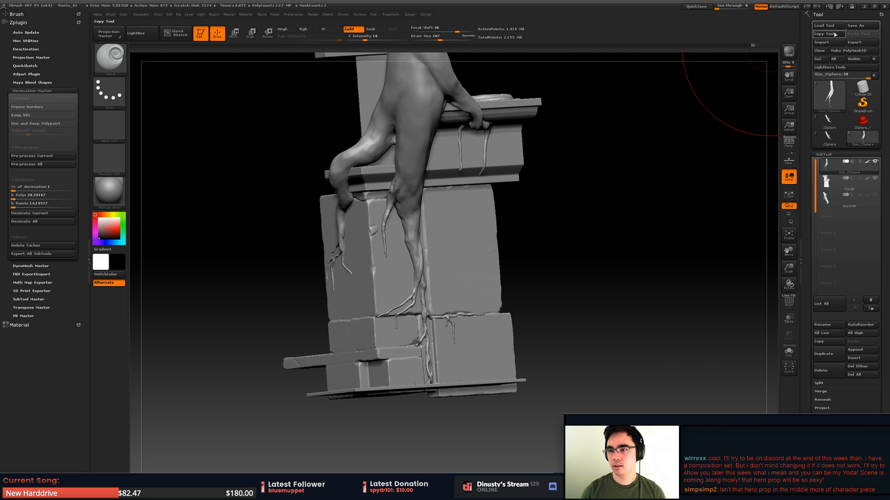
click(821, 42)
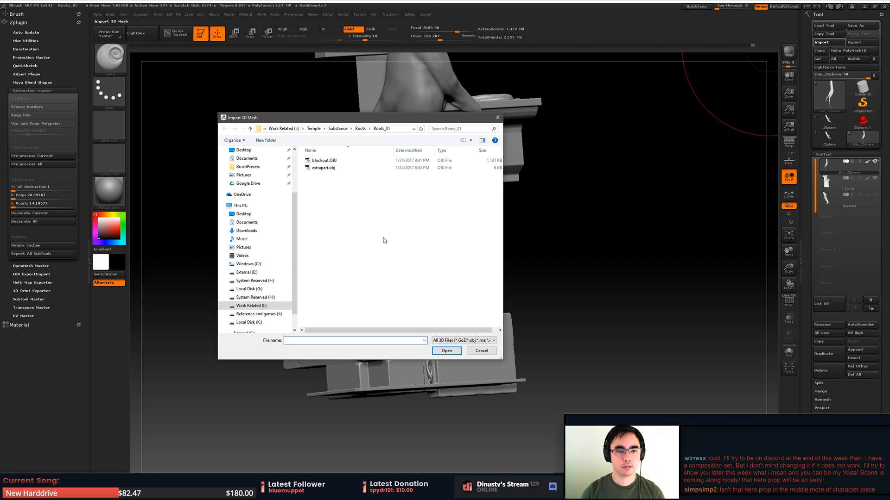
double_click(330, 169)
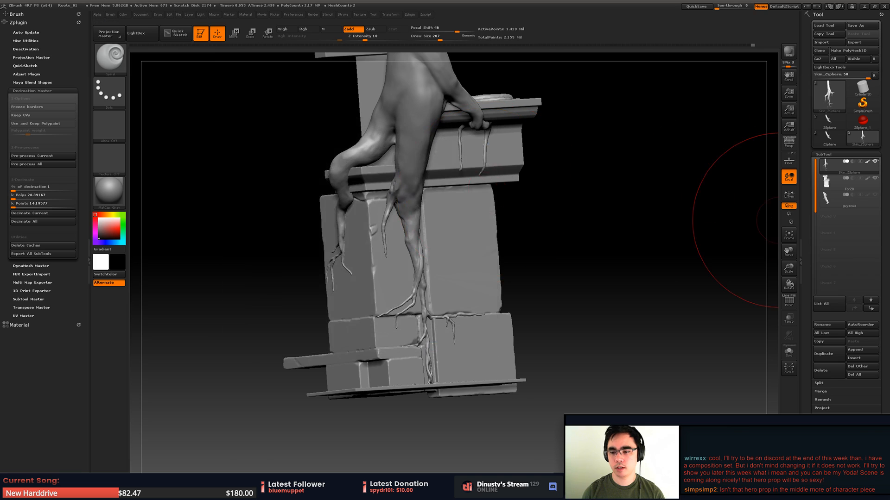
click(862, 350)
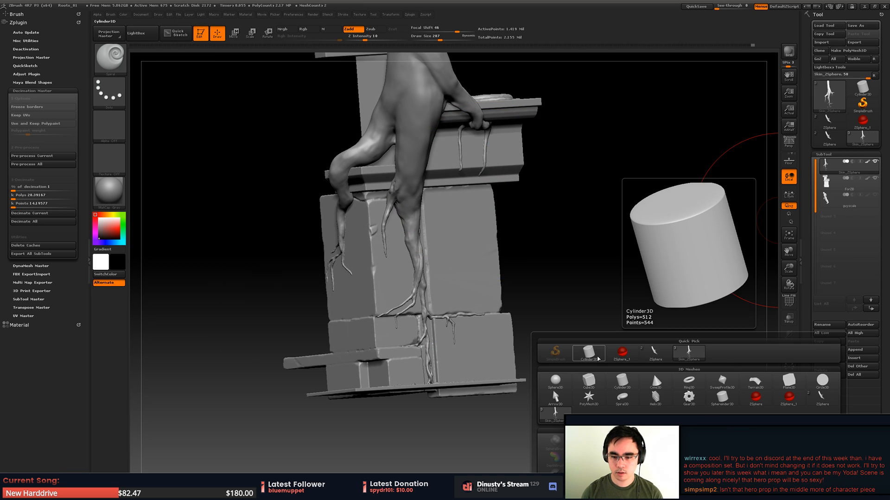
click(589, 352)
click(836, 213)
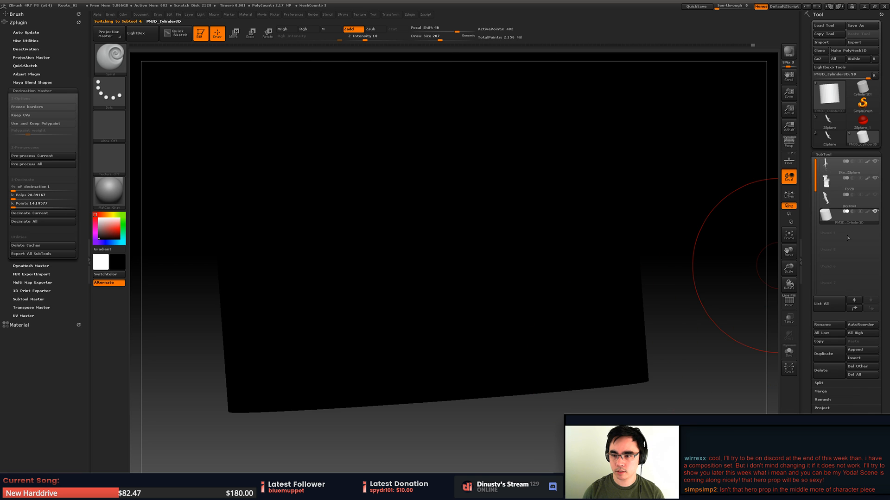
key(v)
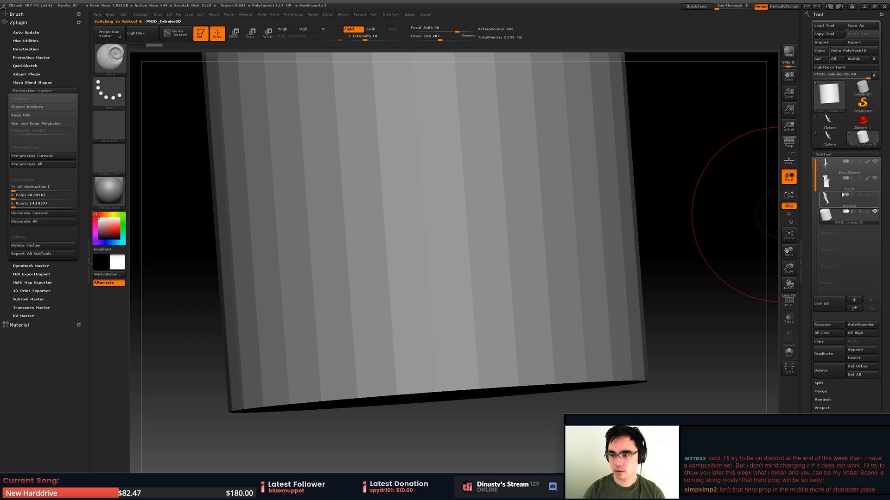
- Import extrapart.obj into the cylinder subtool and check its placement relative to the root and stone pillar
click(825, 41)
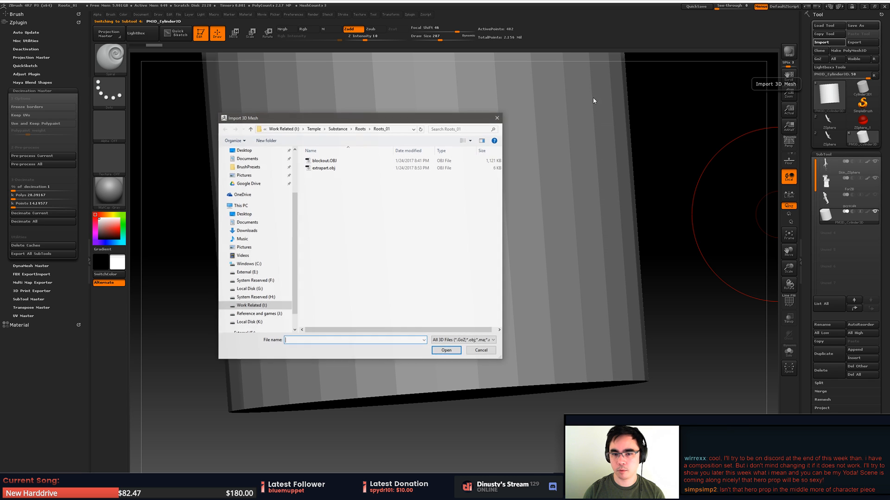
double_click(325, 168)
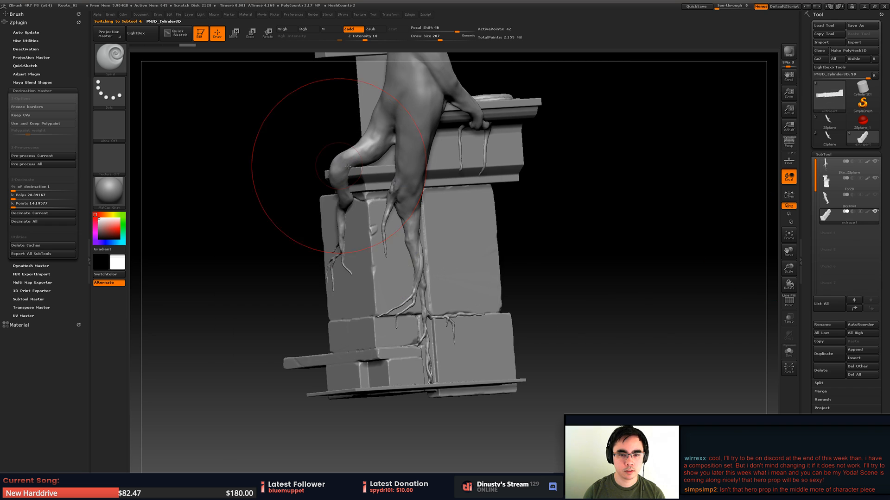
drag(661, 240, 633, 244)
mouse_move(645, 213)
mouse_down()
mouse_move(649, 248)
mouse_move(681, 199)
mouse_move(696, 199)
mouse_move(695, 260)
mouse_move(685, 192)
mouse_move(683, 220)
mouse_move(669, 201)
mouse_move(649, 227)
mouse_move(655, 232)
mouse_move(765, 229)
mouse_up()
key(e)
drag(693, 242, 679, 264)
alt+drag(679, 264, 633, 259)
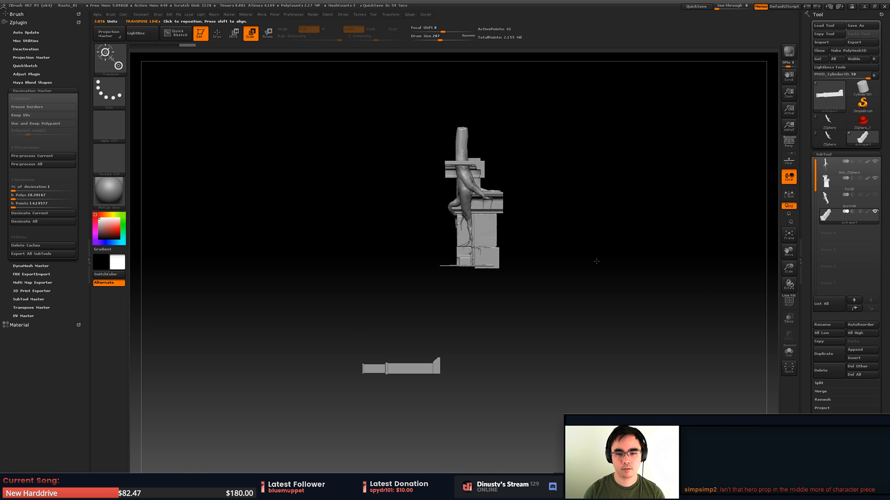
- Switch to MODO, select all polygons of the imported pillar and cut them from its mesh
key(alt+Tab)
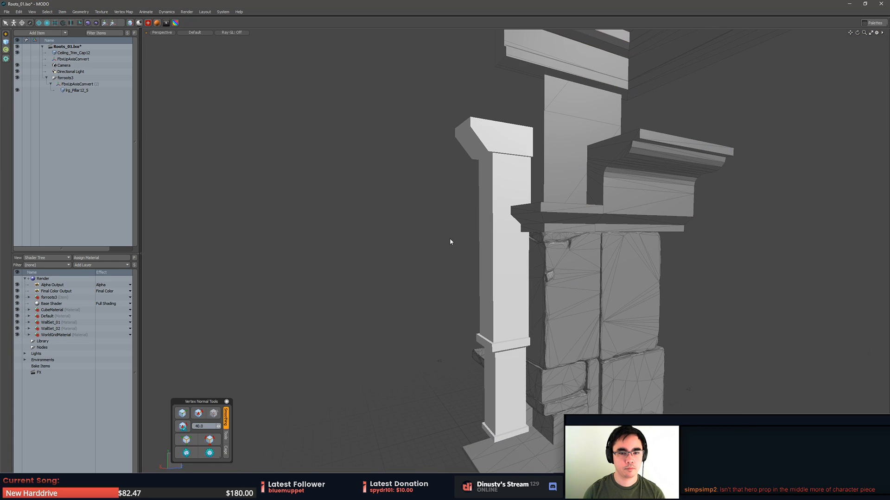
click(490, 240)
alt+drag(477, 241, 475, 252)
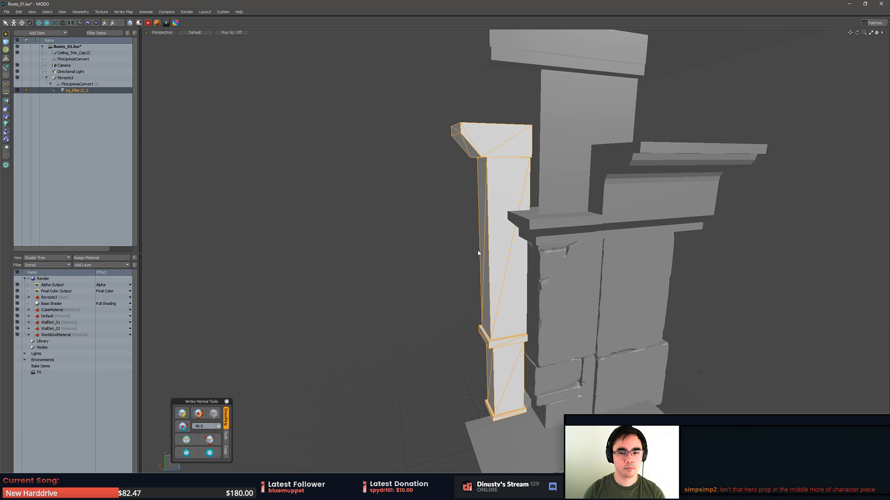
key(3)
middle_drag(415, 64, 541, 38)
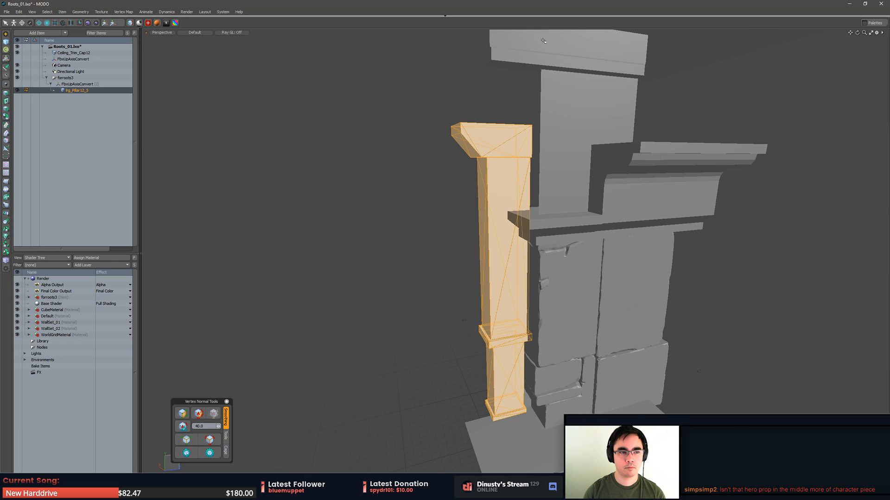
key(ctrl+x)
- Paste the cut pillar geometry into the Ceiling_Trim_Cap12 mesh and keep that combined item selected
click(73, 53)
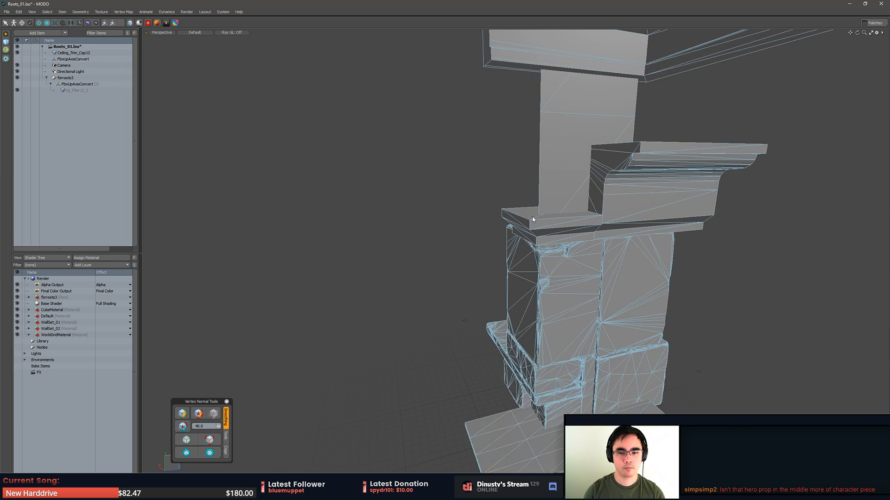
key(3)
key(ctrl+v)
click(444, 240)
alt+drag(445, 241, 375, 236)
key(5)
click(351, 194)
key(ctrl+z)
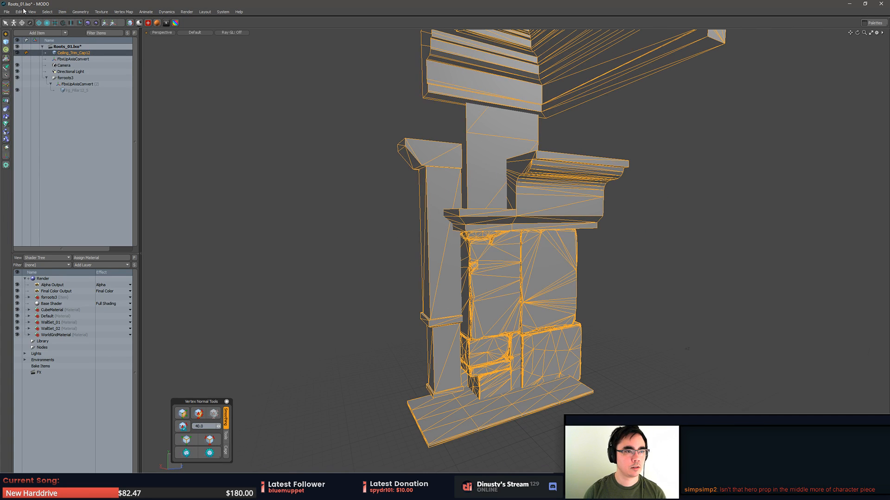
- Export the selected combined layer as a Wavefront OBJ, replacing extrapart.obj in the Roots_01 folder, and return to ZBrush
click(8, 12)
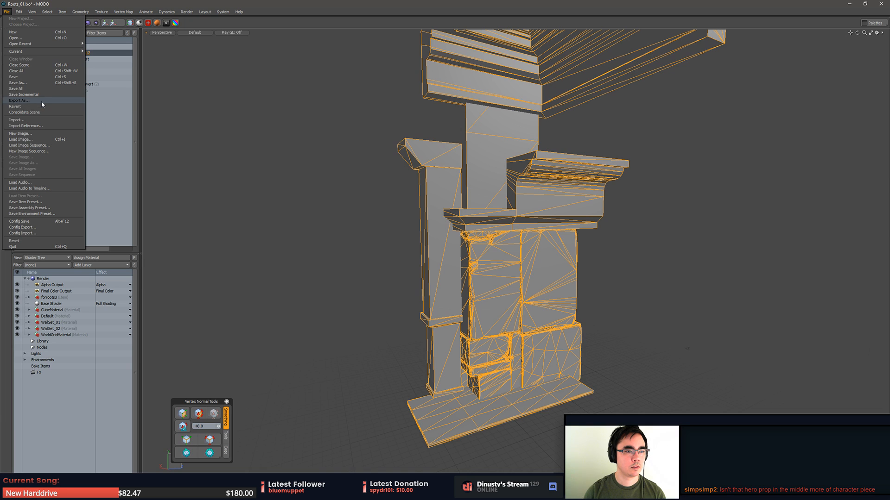
click(39, 106)
right_click(95, 55)
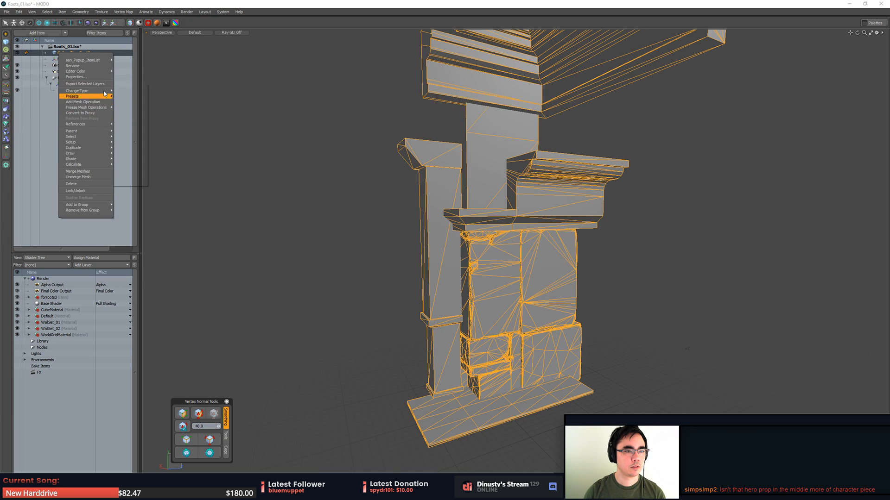
click(85, 84)
click(509, 234)
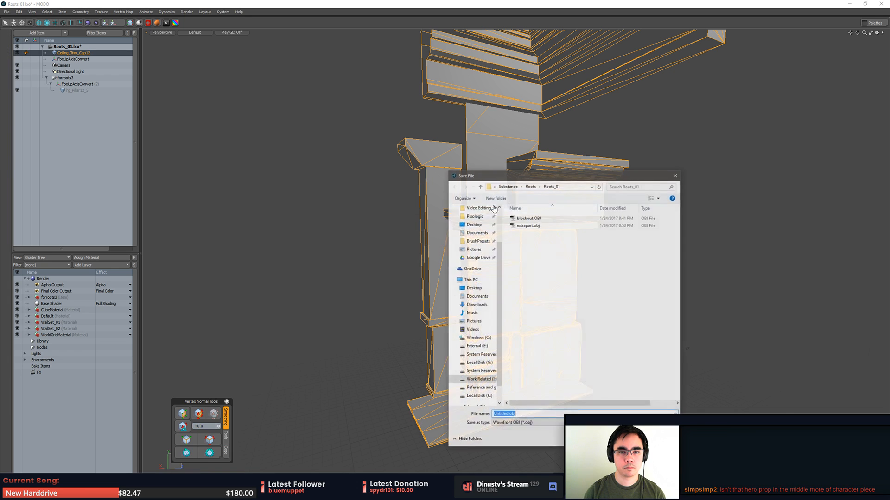
double_click(528, 226)
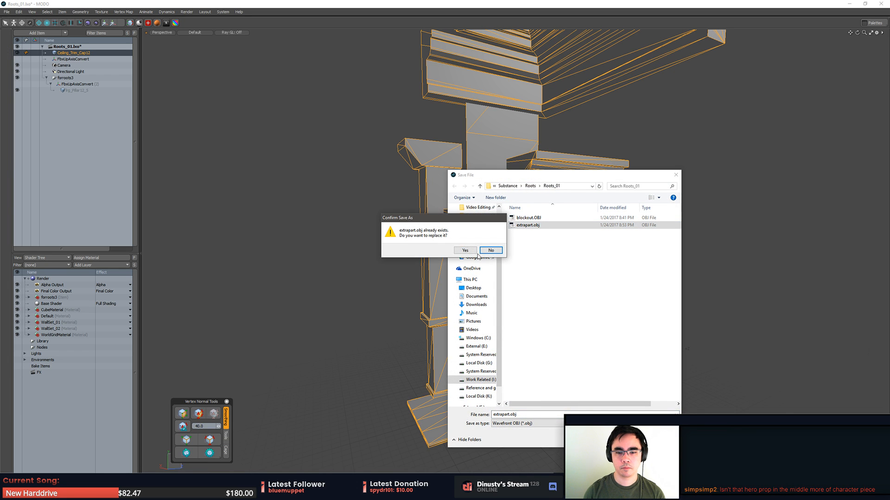
click(461, 249)
key(alt+Tab)
- Import blockout.OBJ into the active extrapart subtool
click(386, 213)
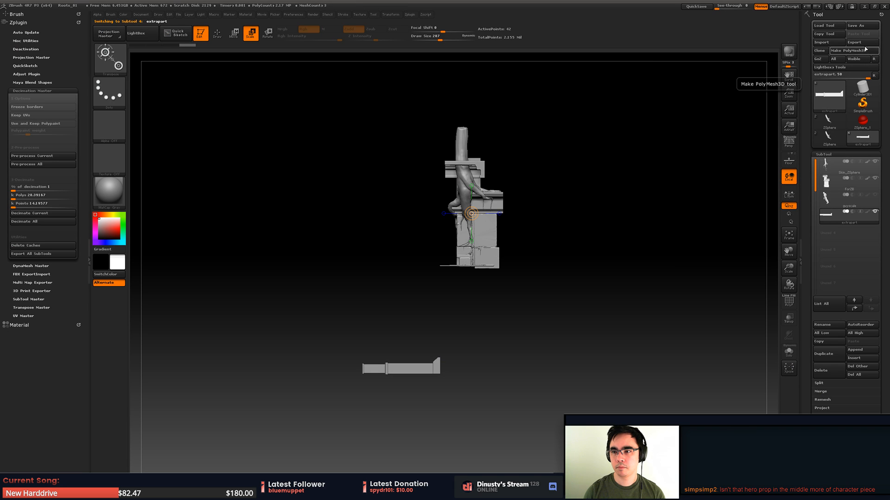
click(836, 43)
double_click(368, 160)
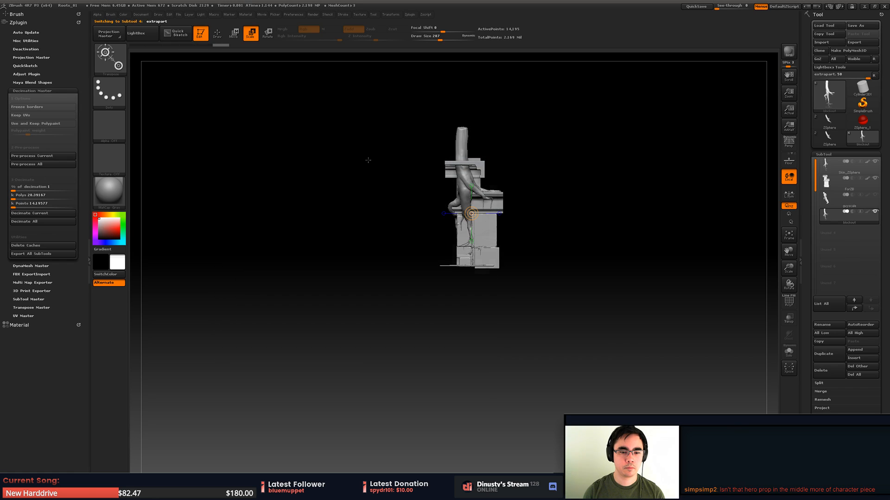
drag(557, 225, 614, 243)
- Import the updated extrapart.obj into the active subtool and inspect how the extra pillar sits beside the root
mouse_move(826, 222)
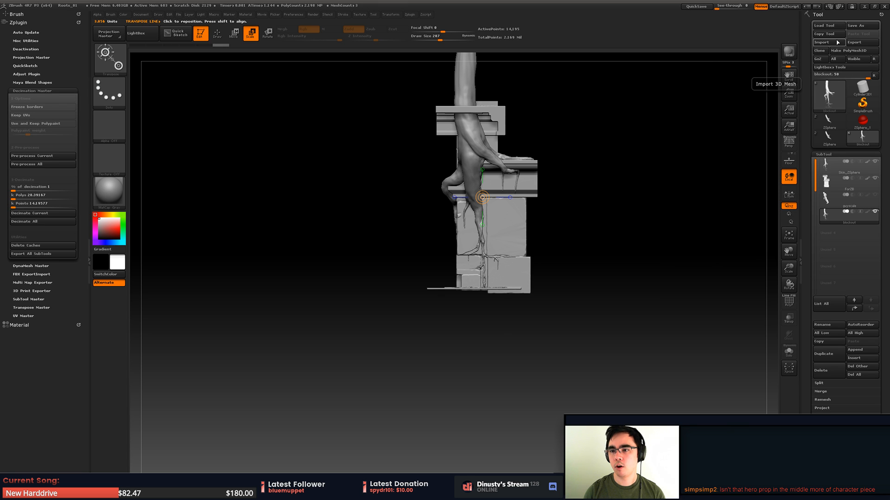
click(821, 42)
double_click(325, 169)
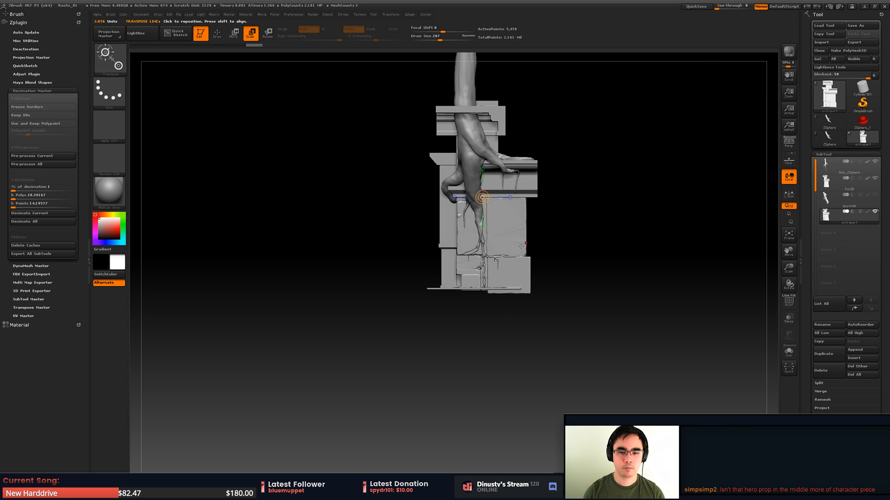
key(q)
mouse_move(566, 240)
mouse_down()
mouse_move(629, 246)
mouse_move(604, 236)
mouse_move(642, 260)
mouse_move(659, 301)
mouse_move(650, 292)
mouse_up()
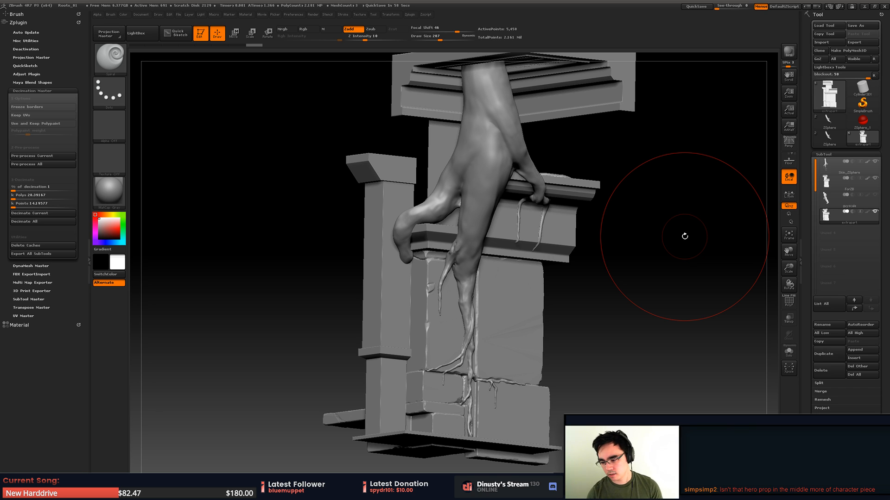
drag(669, 304, 604, 320)
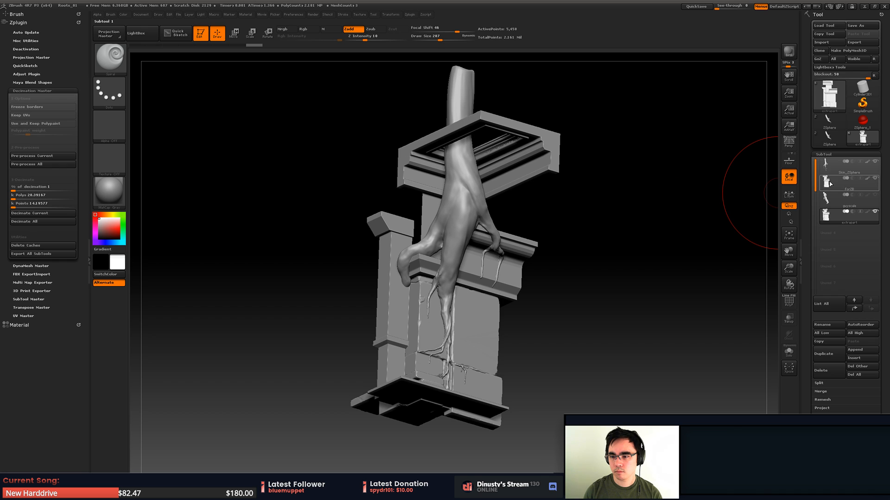
- Permanently delete the old stone reference subtool, second in the list, and make the Skin_ZSphere root active
click(830, 183)
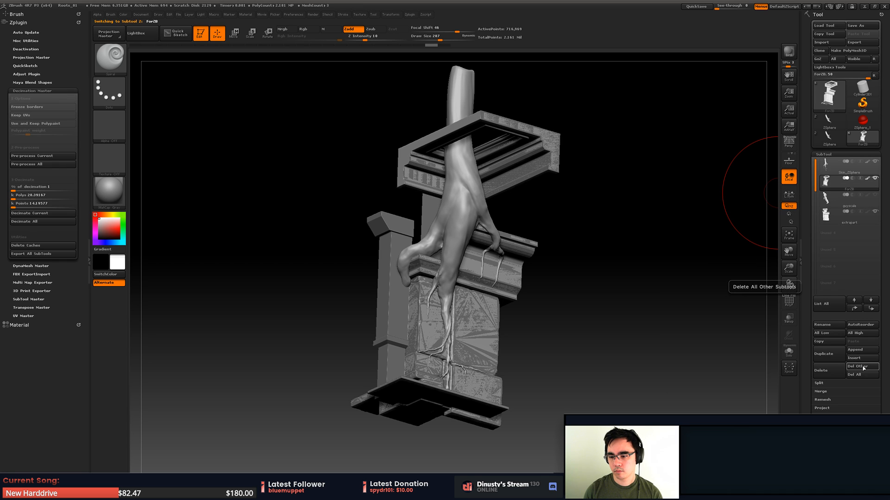
click(834, 377)
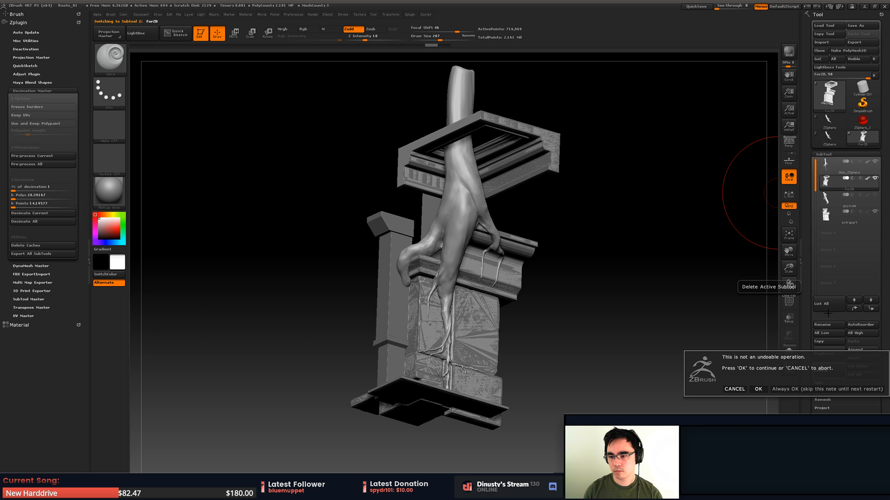
click(764, 389)
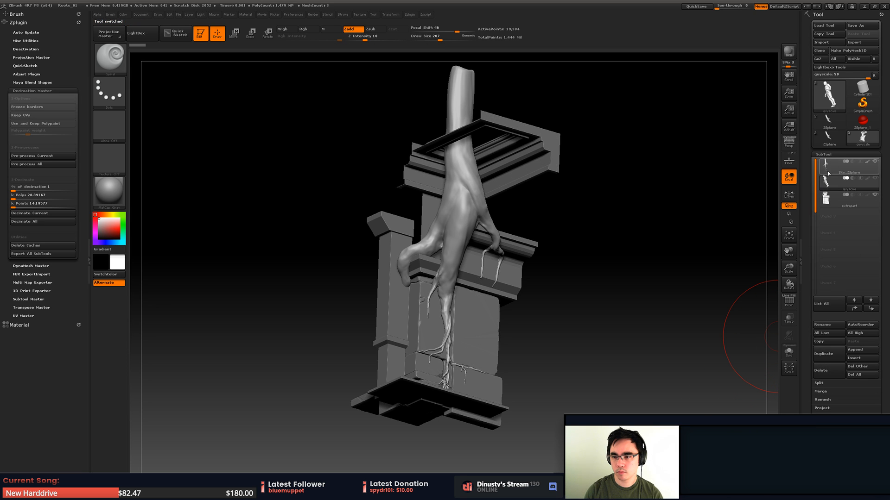
click(828, 165)
- Isolate the root branch that bends over the ledge toward the extra pillar, hiding the rest of the root
drag(636, 278, 491, 250)
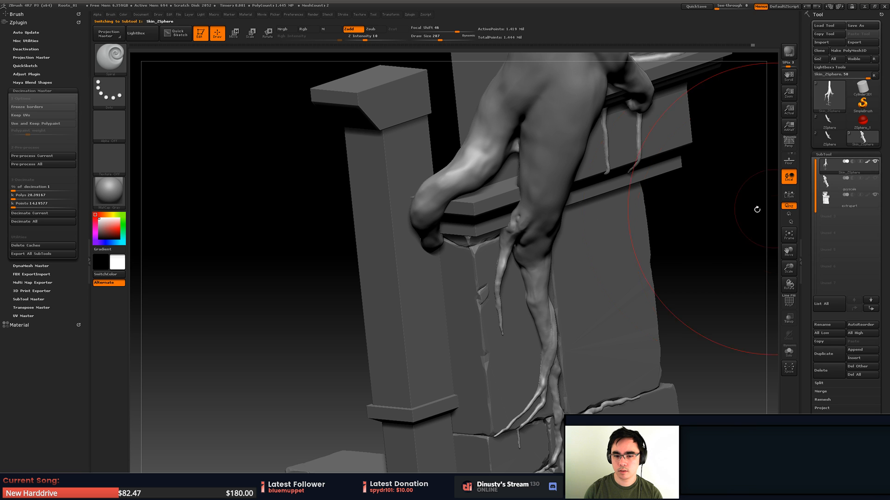
mouse_move(270, 135)
ctrl+shift+mouse_down()
mouse_move(307, 189)
mouse_move(486, 319)
mouse_move(456, 160)
ctrl+shift+mouse_up()
ctrl+shift+click(333, 156)
mouse_move(360, 111)
ctrl+shift+mouse_down()
mouse_move(293, 396)
mouse_move(475, 326)
mouse_move(407, 96)
mouse_move(387, 97)
ctrl+shift+mouse_up()
mouse_move(370, 139)
mouse_down()
mouse_move(453, 282)
mouse_move(397, 308)
mouse_move(431, 297)
mouse_move(417, 283)
mouse_move(433, 214)
mouse_up()
- Hide the upper cornice and wall section of the extrapart subtool with lasso selections, and make the Skin_ZSphere root active again
alt+click(430, 223)
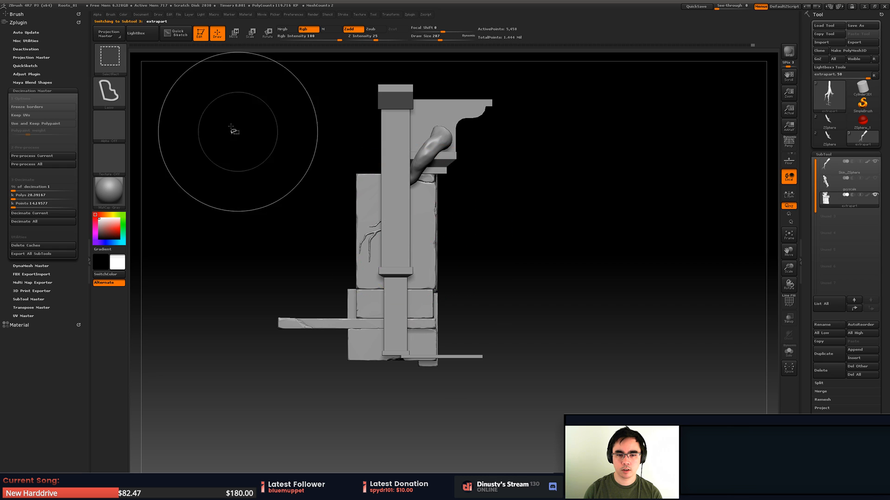
mouse_move(206, 107)
ctrl+shift+mouse_down()
mouse_move(549, 445)
mouse_move(458, 135)
ctrl+shift+mouse_up()
key(ctrl+z)
mouse_move(331, 129)
ctrl+shift+mouse_down()
mouse_move(397, 442)
mouse_move(452, 133)
mouse_move(443, 132)
ctrl+shift+mouse_up()
drag(525, 231, 479, 275)
key(ctrl+z)
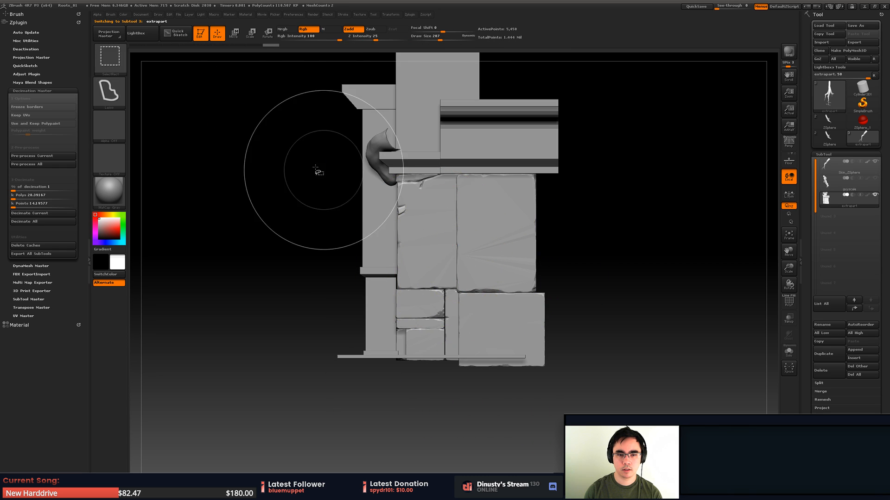
alt+drag(329, 239, 305, 232)
mouse_move(290, 71)
ctrl+shift+mouse_down()
mouse_move(341, 458)
mouse_move(399, 70)
mouse_move(305, 43)
ctrl+shift+mouse_up()
mouse_move(415, 183)
alt+mouse_down()
mouse_move(450, 227)
mouse_move(476, 229)
mouse_move(504, 260)
mouse_move(432, 260)
mouse_move(487, 248)
mouse_move(516, 292)
alt+mouse_up()
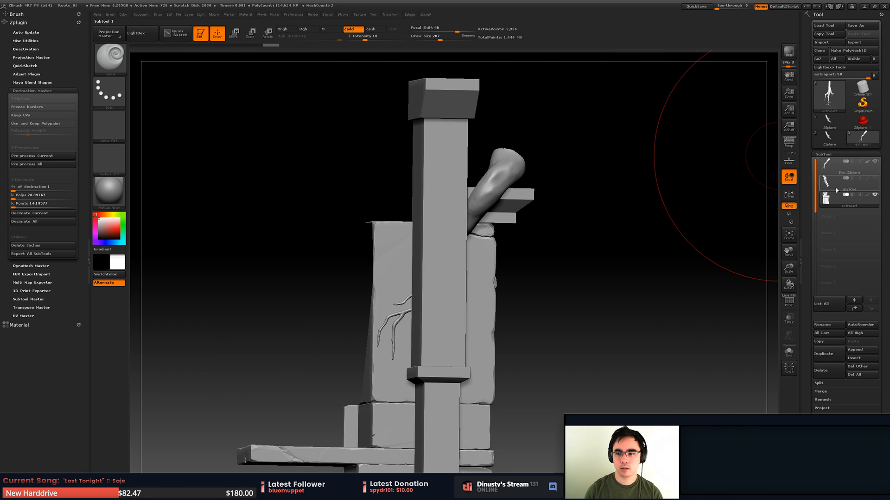
click(834, 166)
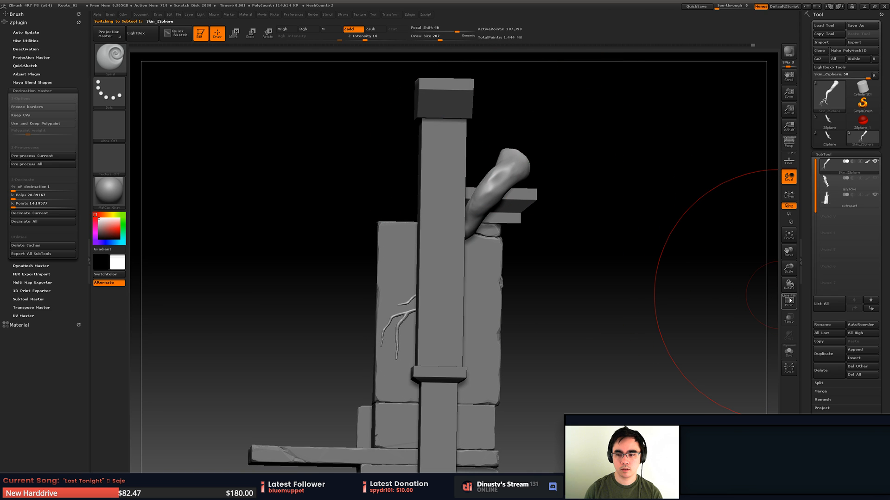
- Compare the root with the extra pillar from the front, and hide the extrapart subtool
drag(590, 249, 621, 273)
drag(726, 216, 737, 211)
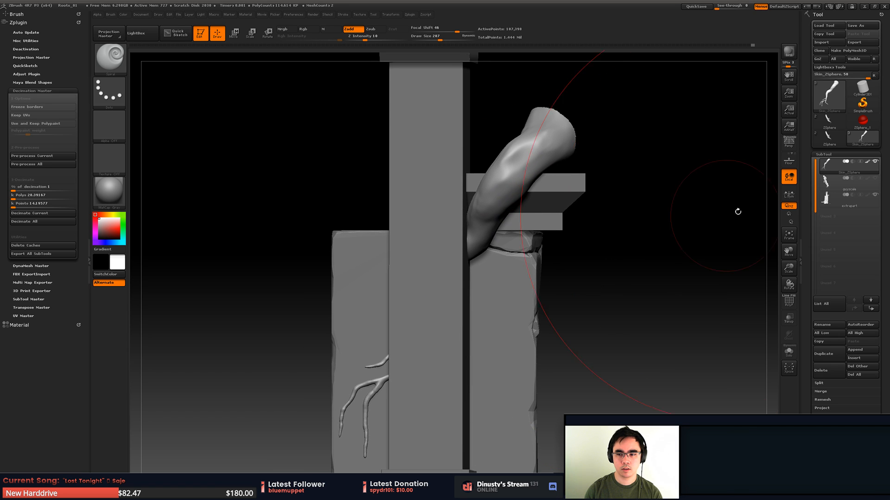
click(875, 195)
drag(689, 270, 644, 239)
click(875, 195)
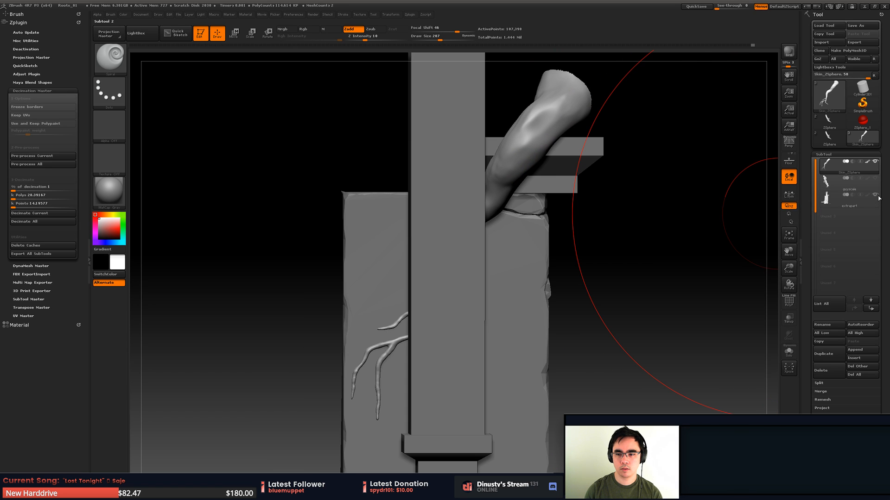
click(874, 195)
- Reduce the draw size and mask the lower root and its branches, leaving the thick upper section free and the mask edge soft
key(space)
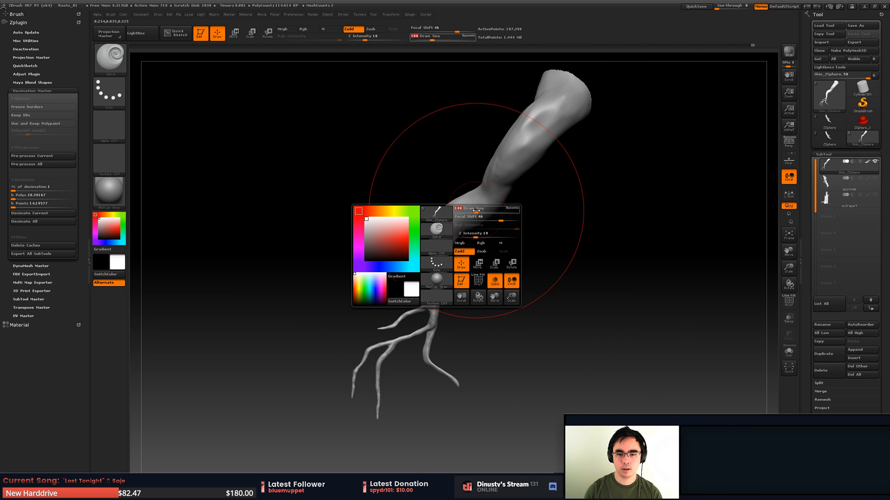
key(ctrl)
ctrl+click(459, 379)
ctrl+click(459, 379)
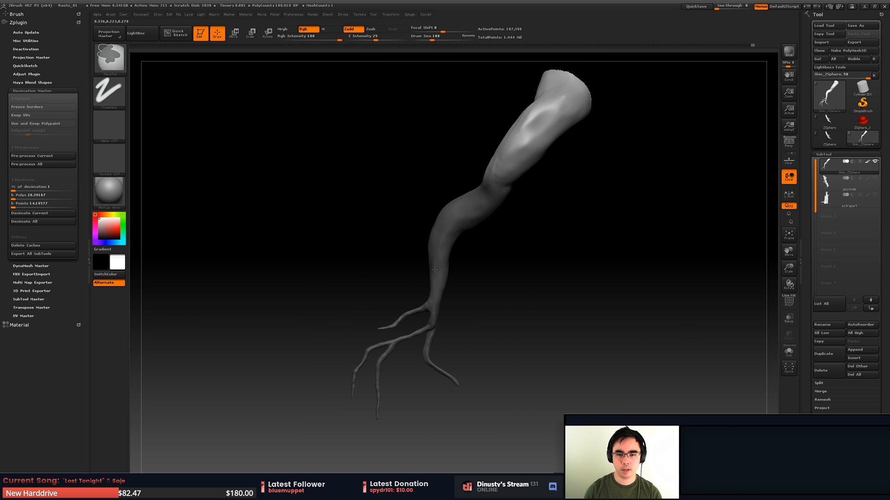
drag(474, 257, 493, 238)
ctrl+click(449, 237)
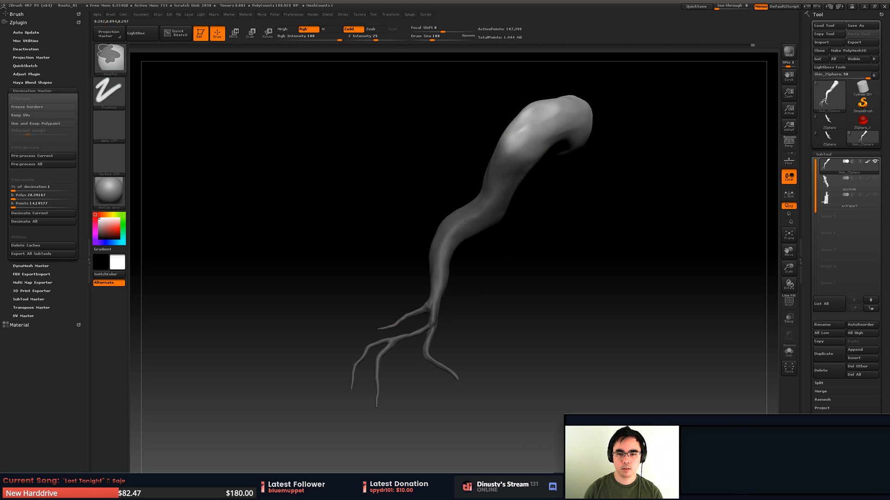
ctrl+click(449, 237)
- Set the draw size to 94 and the masking brush's Z Intensity to 6, turn Rgb off, and touch up the mask around the upper bend
key(space)
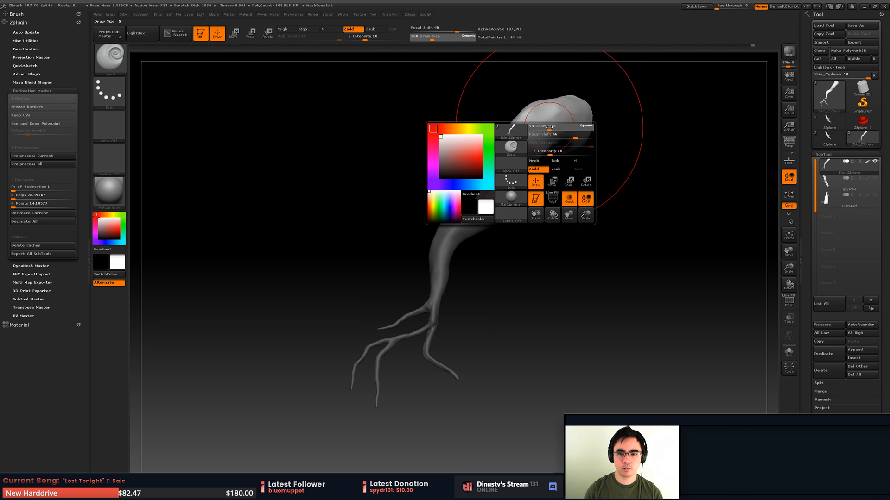
drag(373, 38, 361, 40)
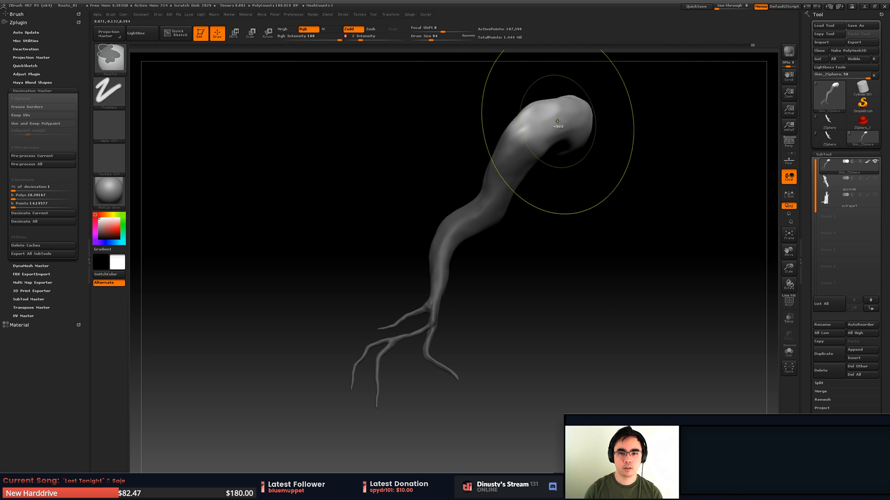
mouse_move(558, 121)
ctrl+mouse_down()
mouse_move(564, 128)
mouse_move(530, 132)
mouse_move(517, 151)
ctrl+mouse_up()
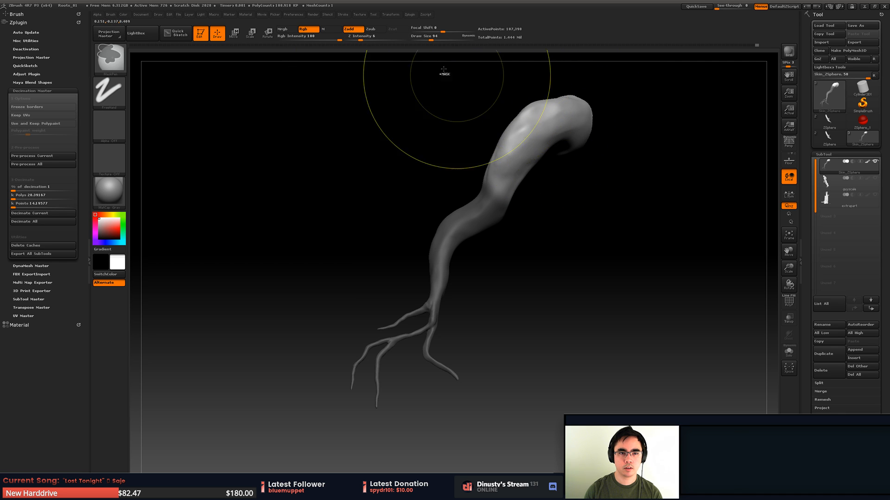
click(303, 29)
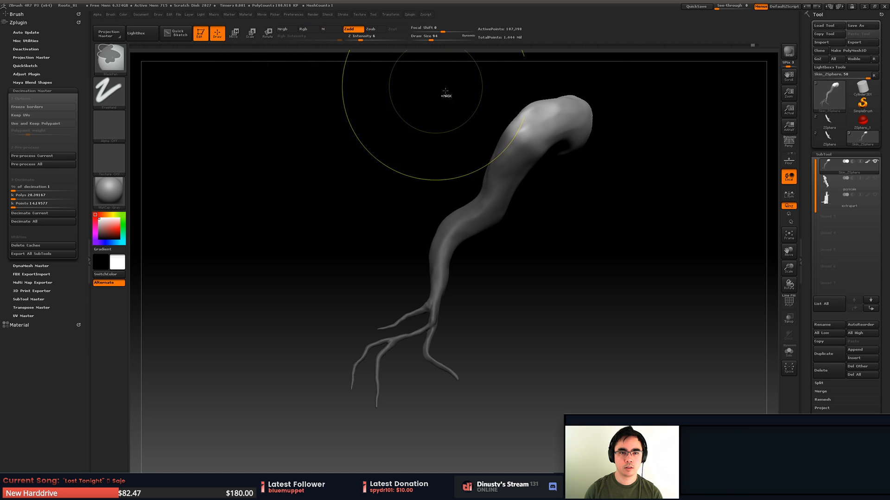
ctrl+alt+drag(567, 120, 554, 126)
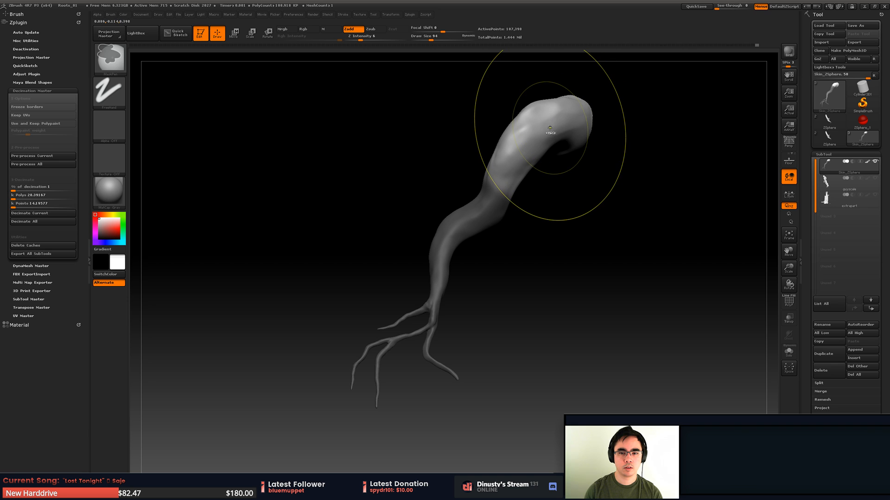
- Set the focal shift to 76 and the draw size to 207, and brush over the root's upper end and lower branches
key(space)
key(space)
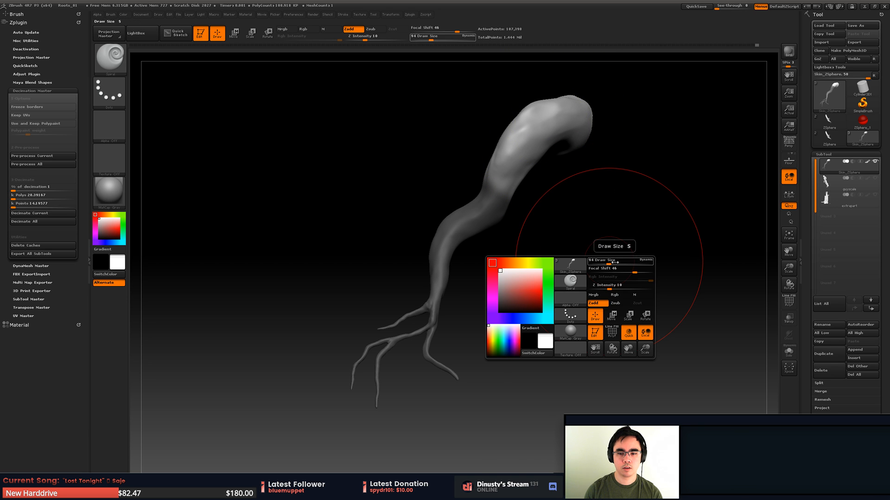
click(617, 262)
drag(630, 271, 628, 274)
ctrl+drag(567, 117, 577, 120)
ctrl+drag(404, 352, 435, 339)
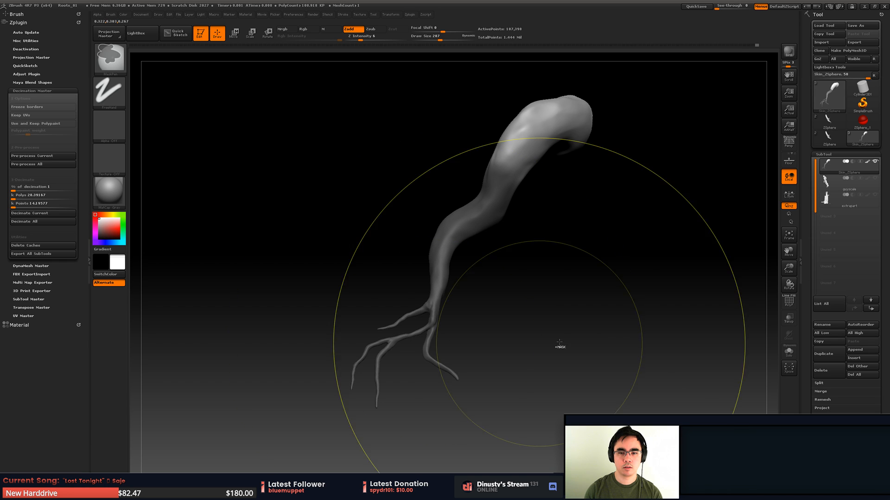
- Show the extrapart subtool again, set the draw size to 87, and soften the mask on the bend above the ledge, undoing one stroke
click(875, 196)
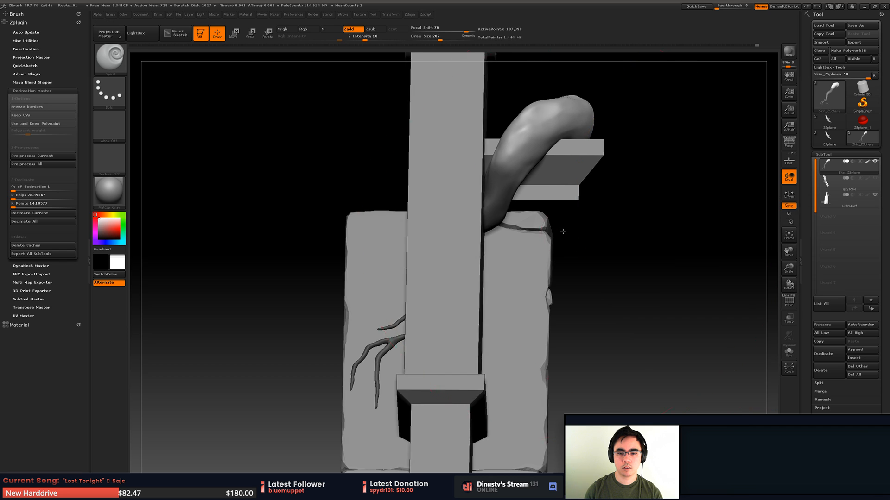
drag(562, 232, 492, 244)
key(space)
drag(541, 200, 532, 200)
ctrl+drag(543, 166, 550, 175)
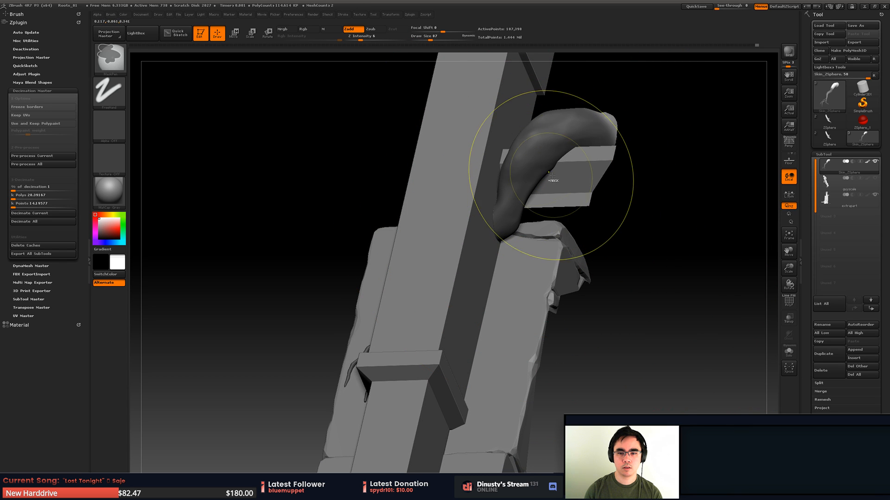
key(ctrl+z)
ctrl+click(543, 169)
ctrl+click(547, 167)
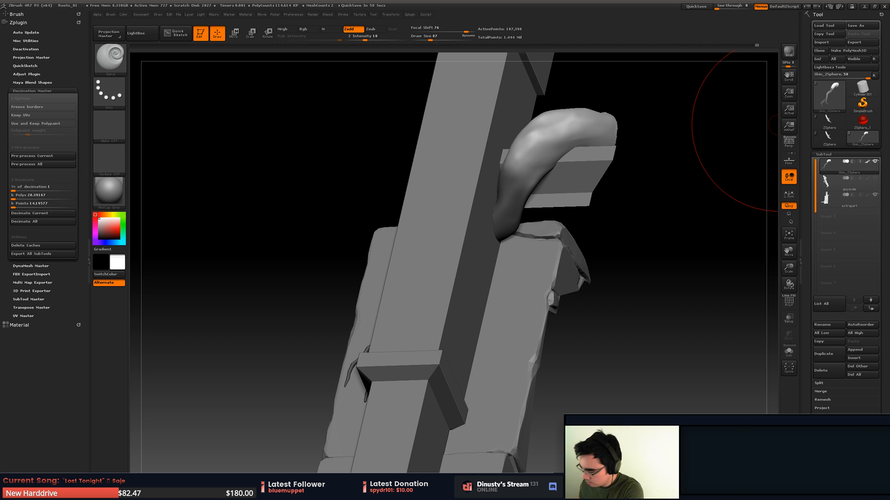
key(ctrl)
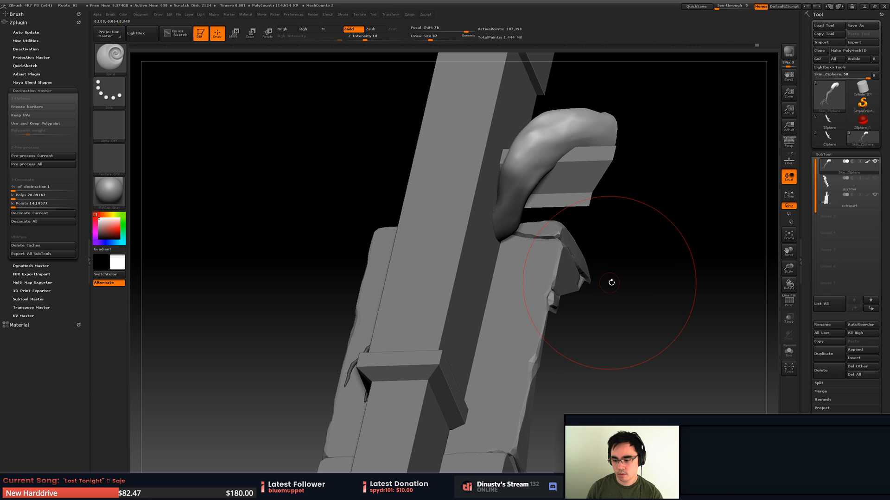
- Set the draw size to 88 and the focal shift to -2, and refine the mask between the root's upper bend and lower end
drag(617, 272, 540, 220)
key(space)
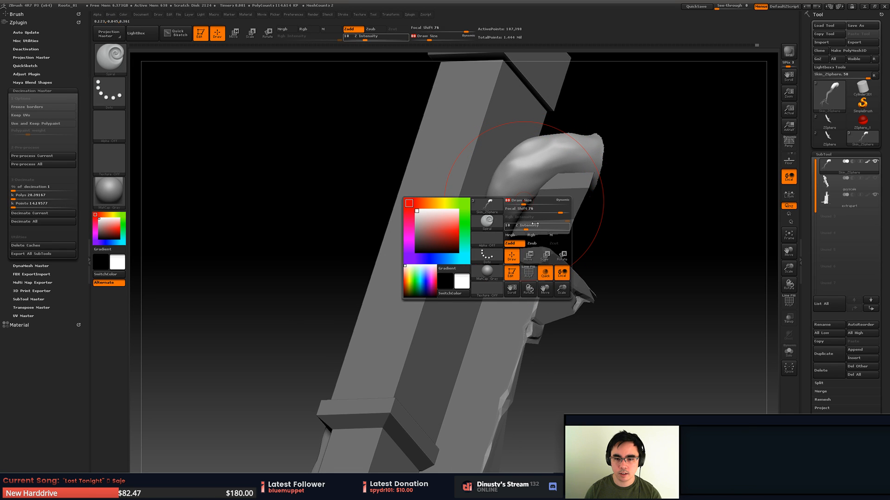
click(538, 213)
drag(534, 215, 547, 206)
mouse_move(519, 141)
ctrl+mouse_down()
mouse_move(509, 186)
mouse_move(541, 199)
ctrl+mouse_up()
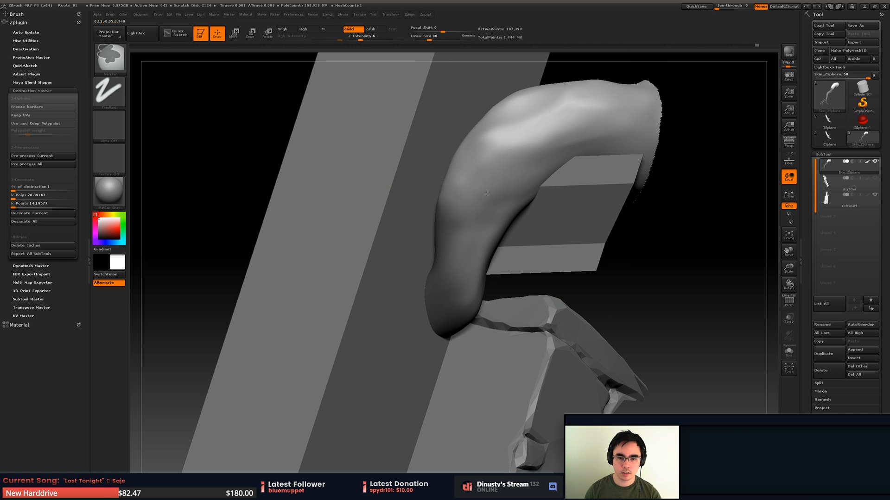
ctrl+alt+drag(487, 193, 506, 194)
mouse_move(506, 194)
right_down()
mouse_move(484, 160)
mouse_move(472, 178)
mouse_move(500, 140)
mouse_move(530, 187)
mouse_move(518, 176)
mouse_move(513, 194)
right_up()
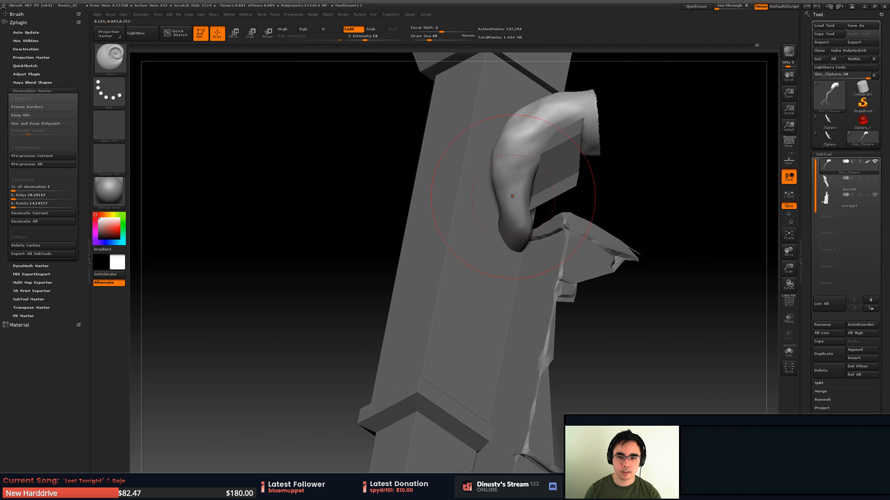
- With the upper root masked and the lower root free, lay a Move transpose line upward from the bend at the ledge
right_drag(675, 165, 624, 185)
key(w)
drag(516, 263, 446, 185)
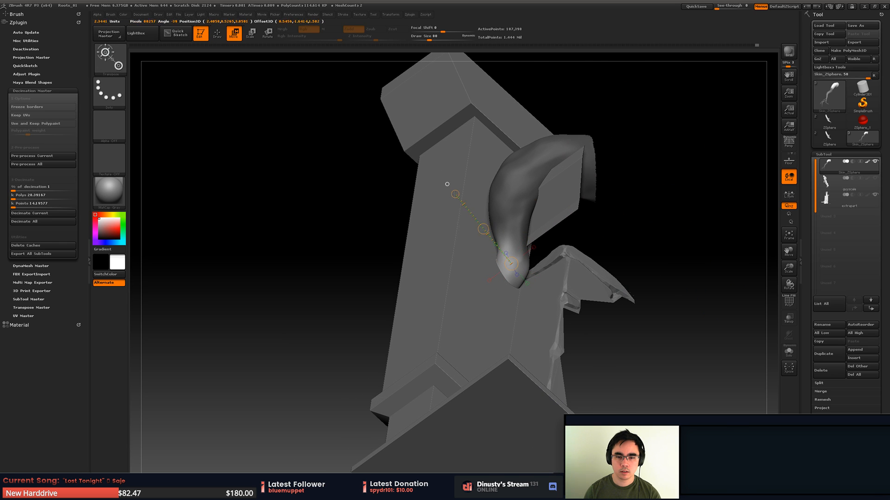
mouse_move(447, 185)
right_down()
mouse_move(470, 199)
mouse_move(495, 258)
right_up()
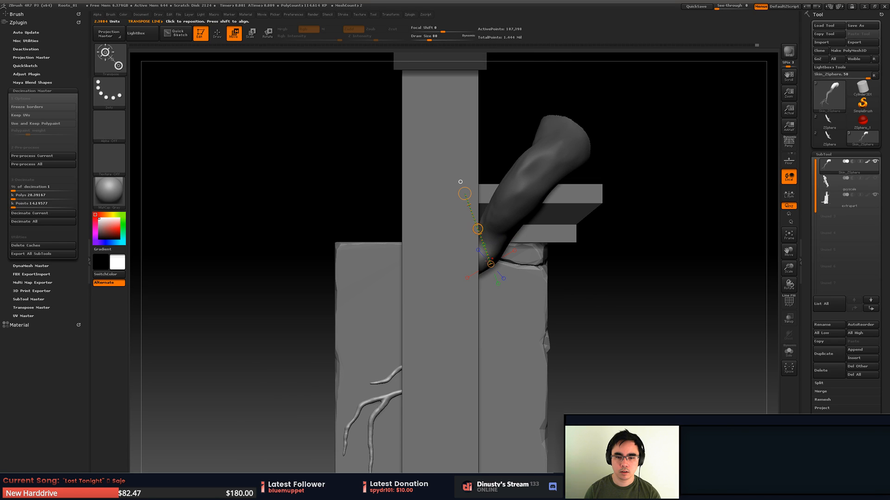
drag(480, 260, 632, 260)
right_drag(631, 260, 581, 173)
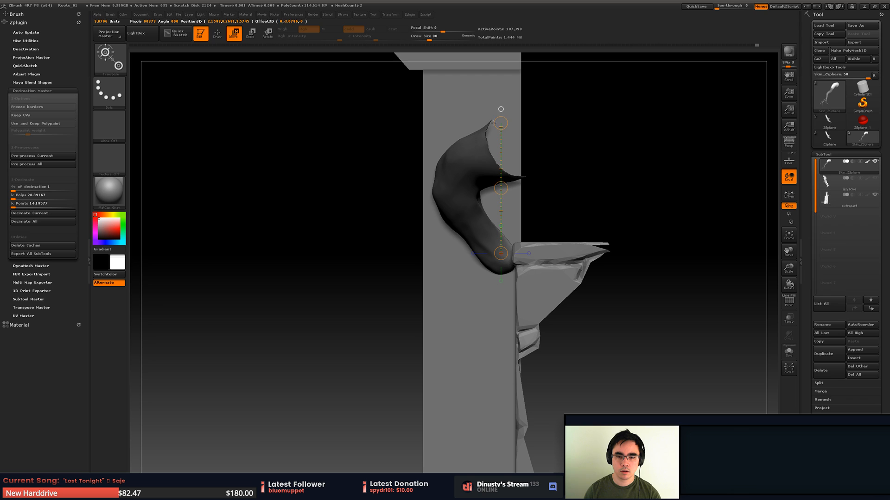
- Lay a horizontal transpose line outward from the root's lower bend and move the unmasked lower root sideways along it
shift+right_drag(500, 88, 477, 90)
drag(479, 253, 645, 252)
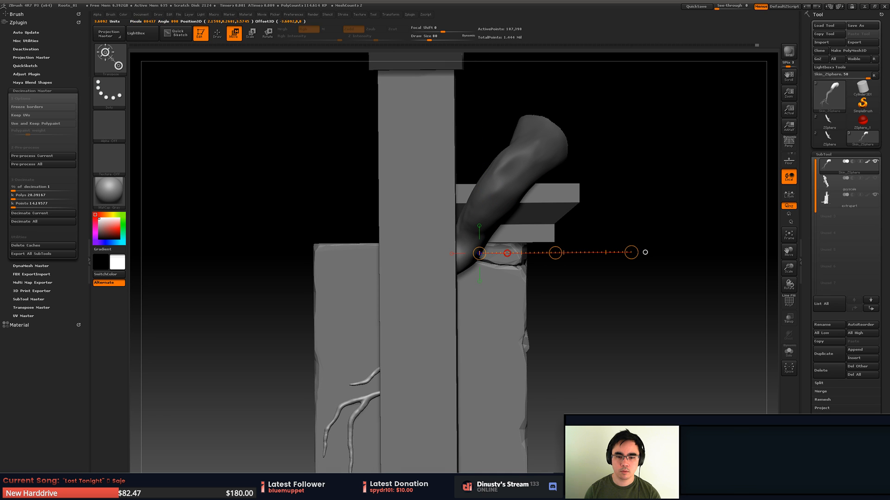
right_drag(559, 232, 556, 272)
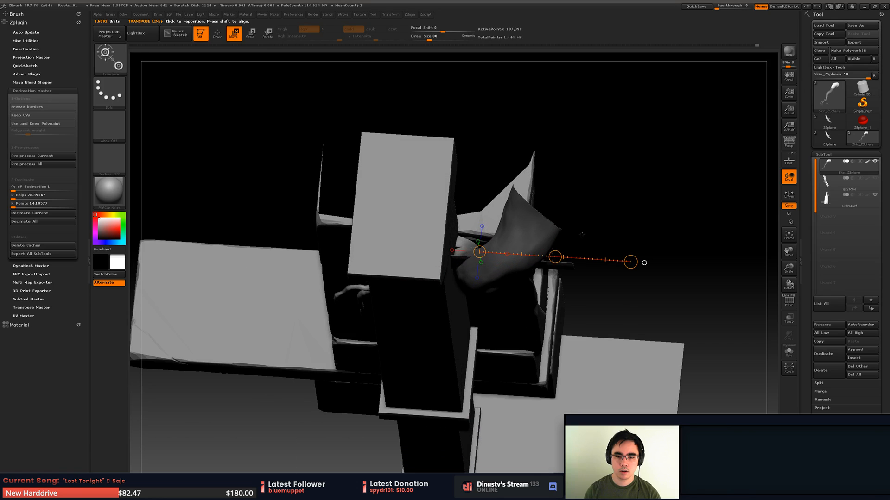
right_drag(562, 236, 563, 173)
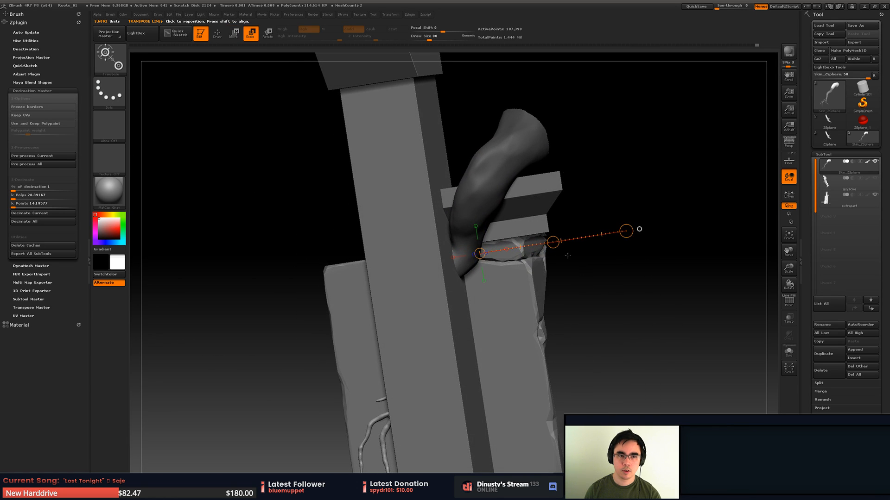
right_drag(567, 256, 582, 232)
key(w)
drag(613, 225, 595, 224)
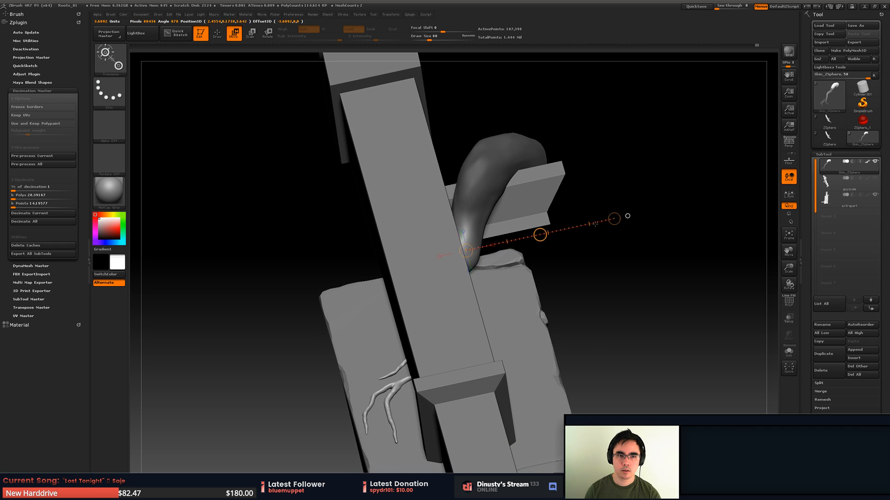
- Try to rotate the unmasked lower root about the bend with the transpose line, and undo the rotation
right_drag(627, 243, 588, 202)
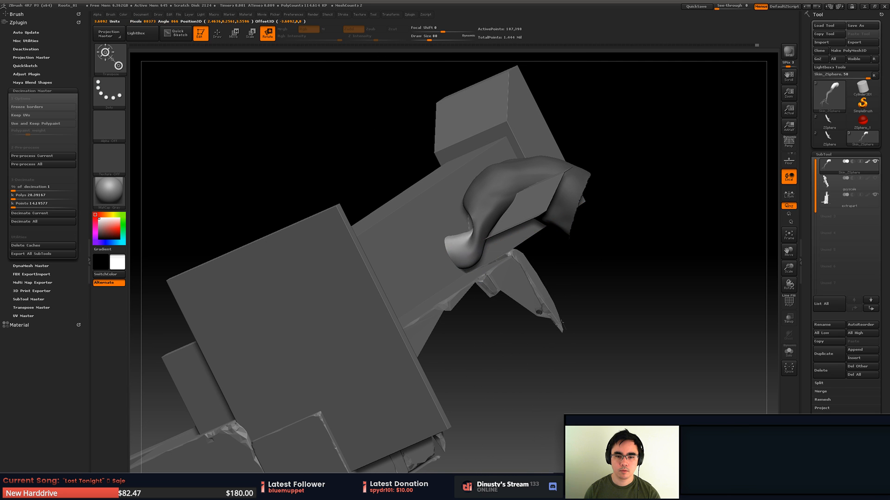
drag(561, 323, 424, 454)
key(ctrl+z)
- Rotate the unmasked lower root about its bend at the ledge, swinging its branches out in front of the extra pillar
shift+right_drag(598, 199, 538, 284)
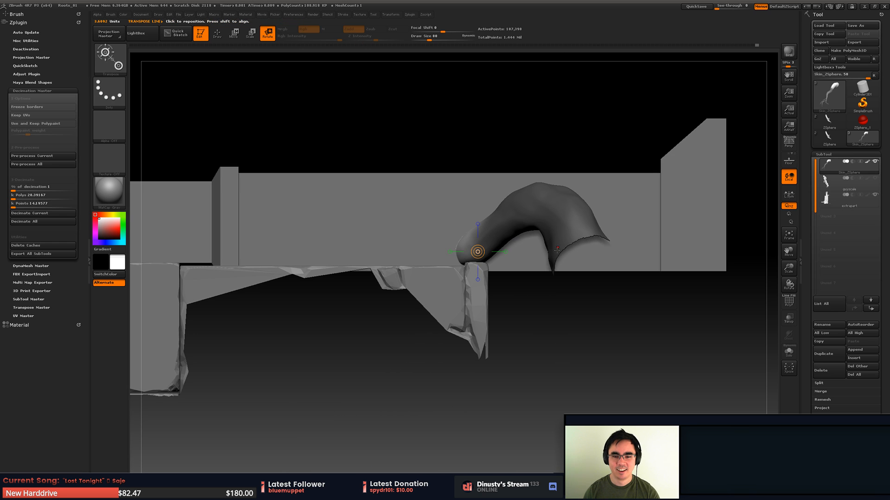
right_drag(557, 250, 513, 227)
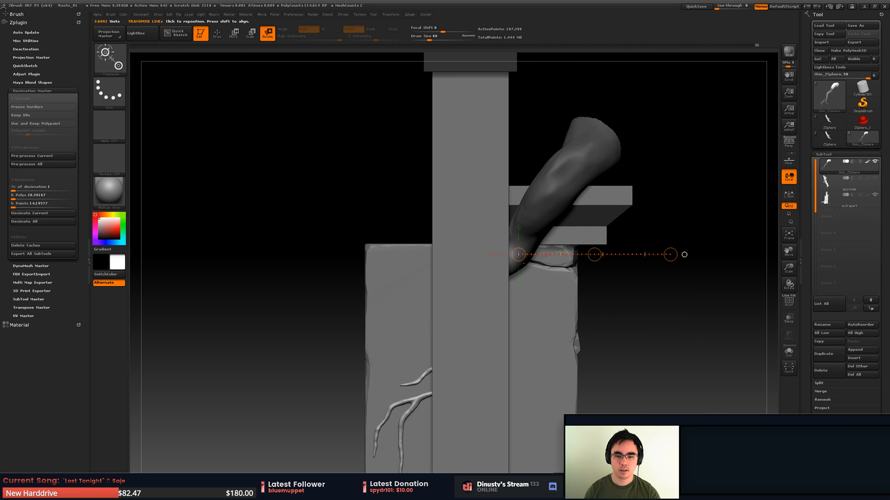
right_drag(531, 267, 518, 264)
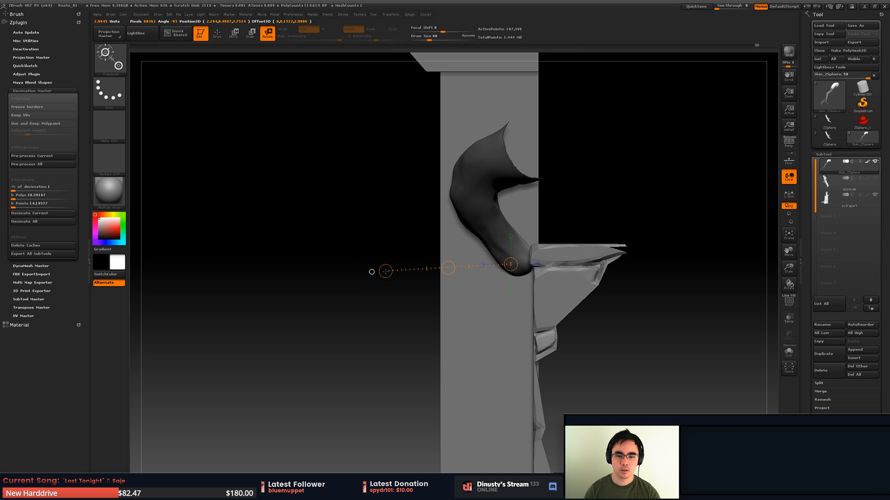
right_drag(386, 272, 418, 233)
drag(416, 219, 634, 130)
mouse_move(634, 130)
right_down()
mouse_move(592, 174)
mouse_move(638, 145)
right_up()
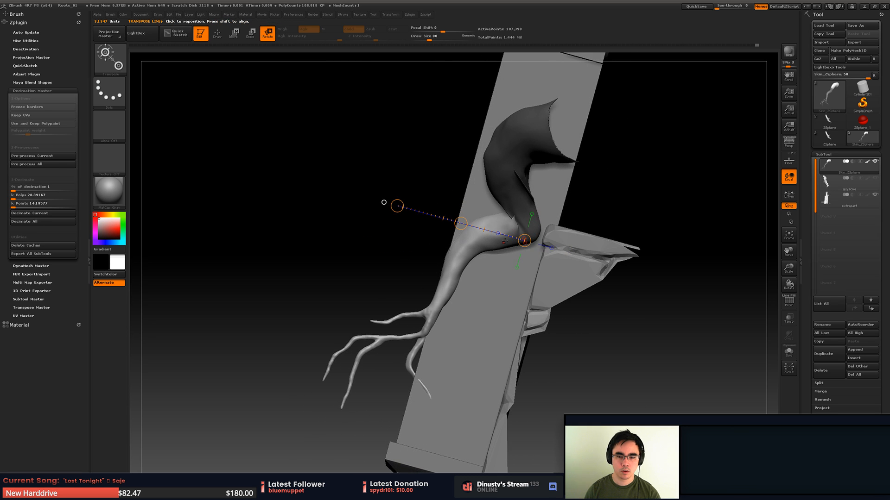
- Lay a new transpose line from the bend, move the lower root back toward the pillar, and undo the most recent changes
drag(482, 240, 382, 282)
alt+right_drag(390, 271, 418, 248)
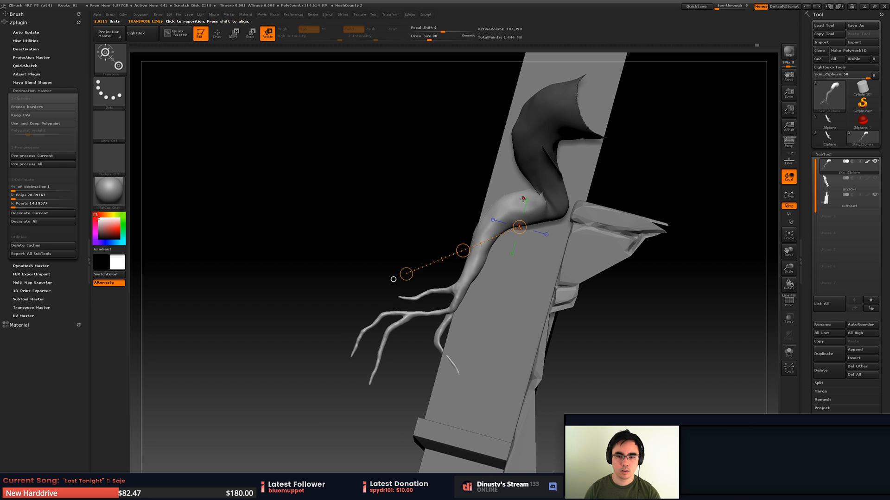
drag(439, 200, 515, 198)
key(ctrl+z)
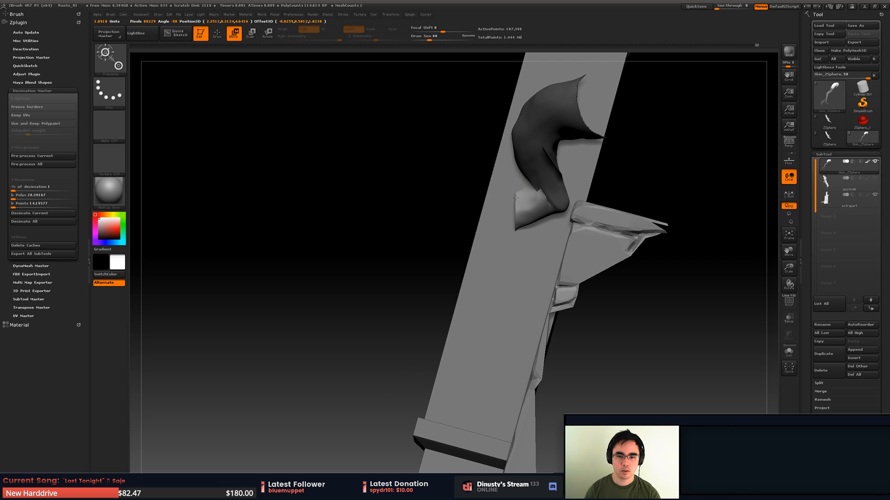
key(ctrl+z)
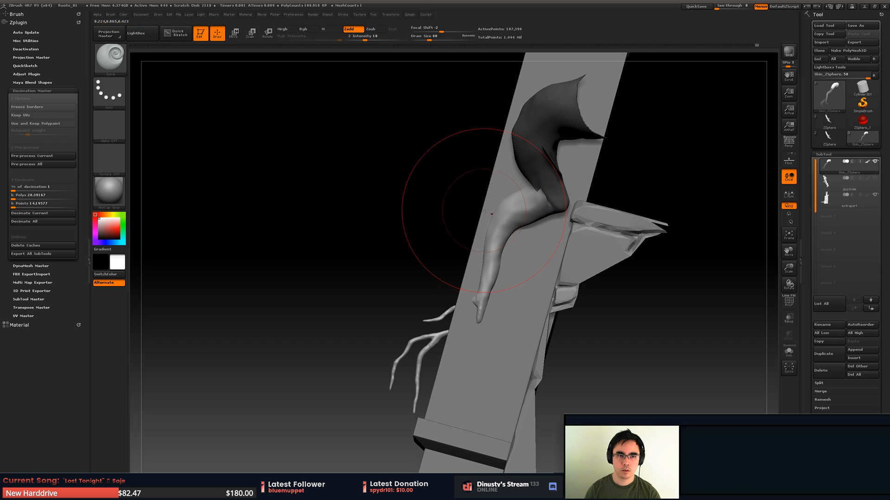
- Lay a short transpose line outward from the root's bend and adjust the unmasked lower root's position against the extra pillar
drag(478, 200, 451, 209)
drag(451, 209, 499, 245)
alt+drag(499, 245, 491, 168)
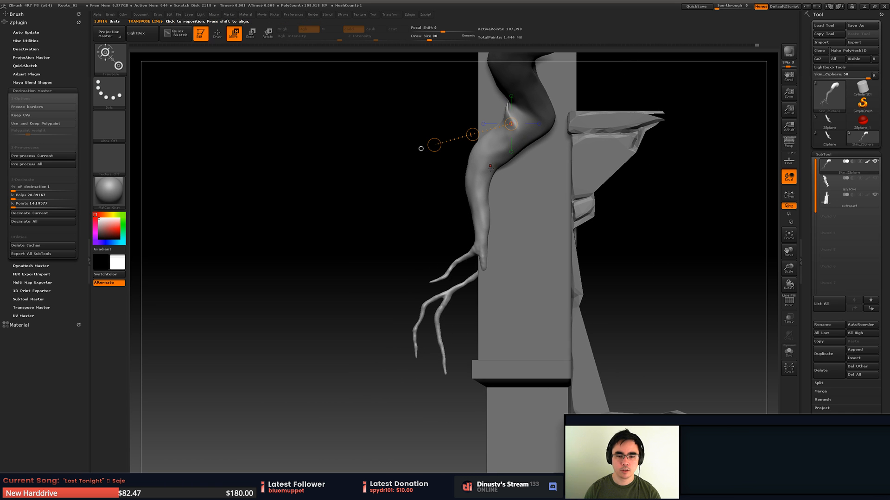
drag(420, 148, 460, 158)
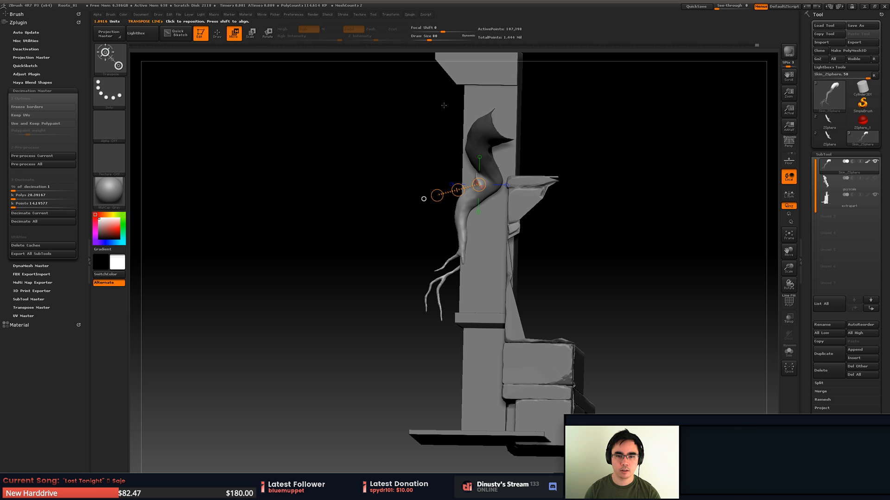
mouse_move(463, 227)
mouse_down()
mouse_move(493, 250)
mouse_move(524, 248)
mouse_move(496, 239)
mouse_move(538, 269)
mouse_move(555, 263)
mouse_move(518, 288)
mouse_move(615, 228)
mouse_up()
key(q)
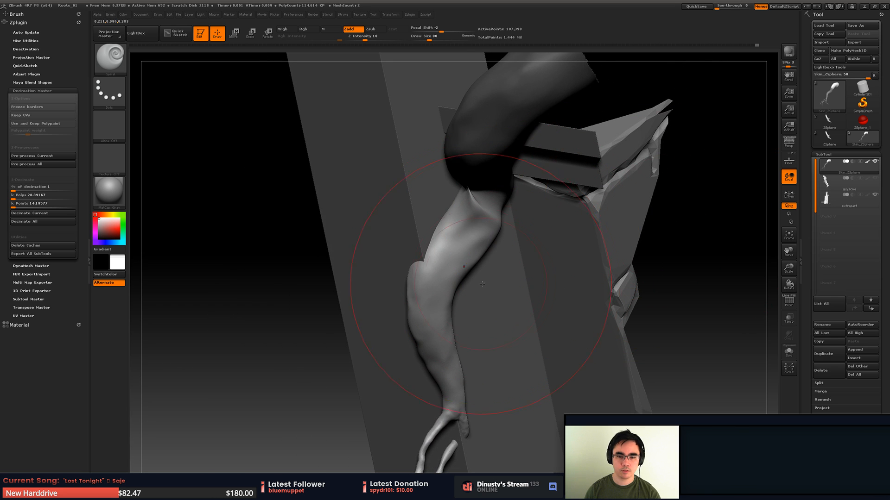
- Clear the mask on the root and smooth the pinched crease at its bend with a draw size of 41
drag(700, 271, 495, 208)
key(space)
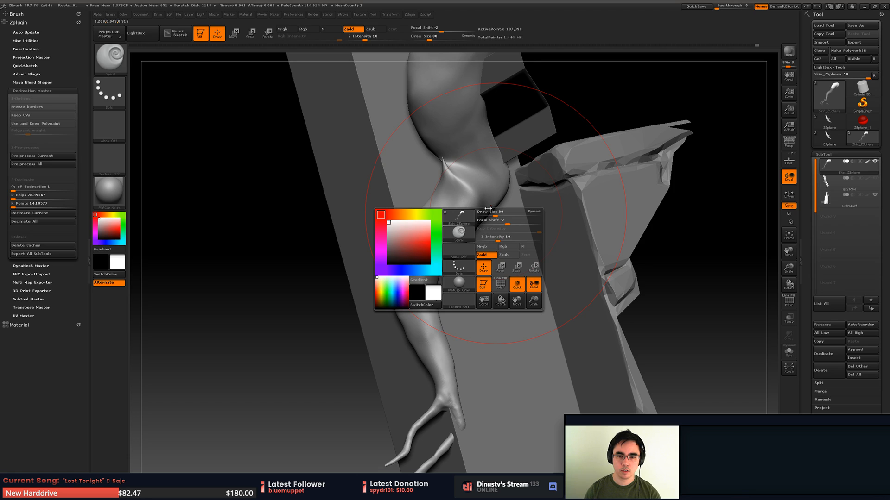
key(shift)
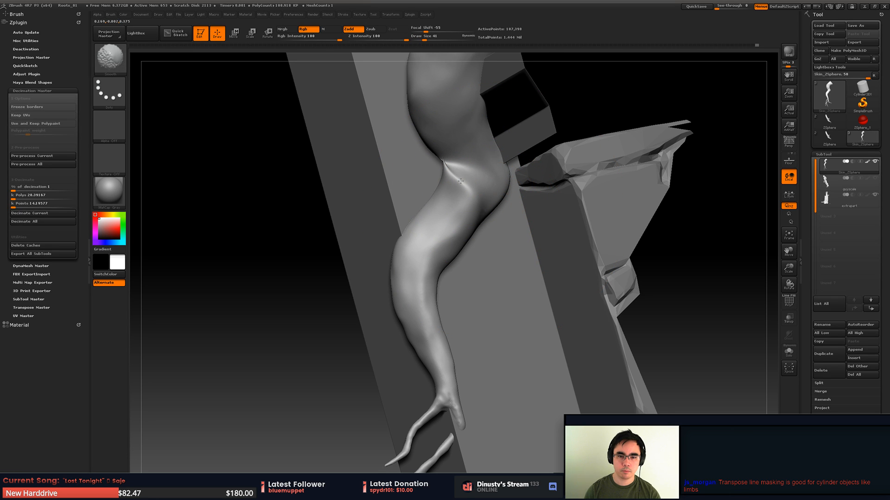
drag(672, 241, 746, 218)
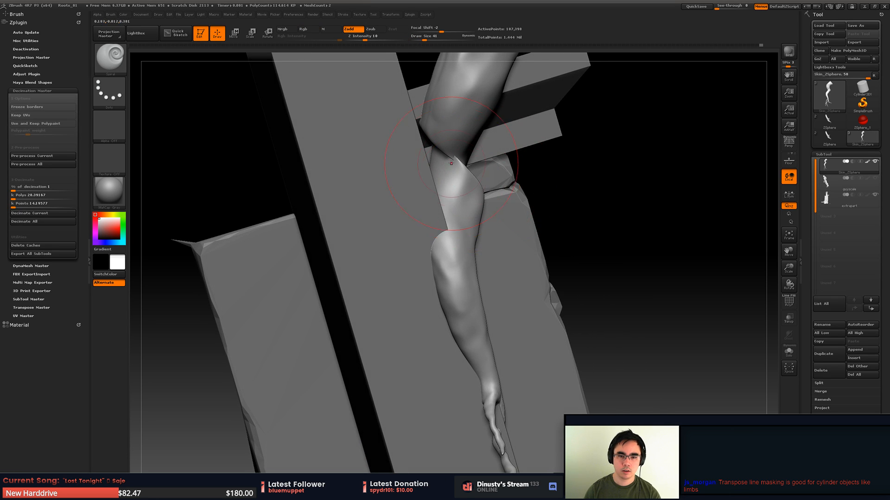
mouse_move(551, 199)
mouse_down()
mouse_move(514, 208)
mouse_move(496, 259)
mouse_move(503, 255)
mouse_move(489, 261)
mouse_move(499, 254)
mouse_move(490, 285)
mouse_up()
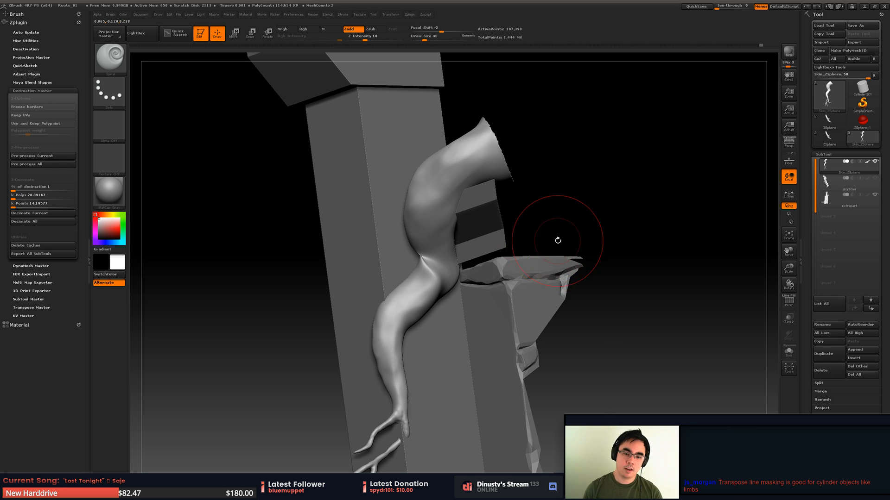
- Hide the extrapart subtool and build up the crease at the root's bend with the Orb clay tubes brush
click(875, 196)
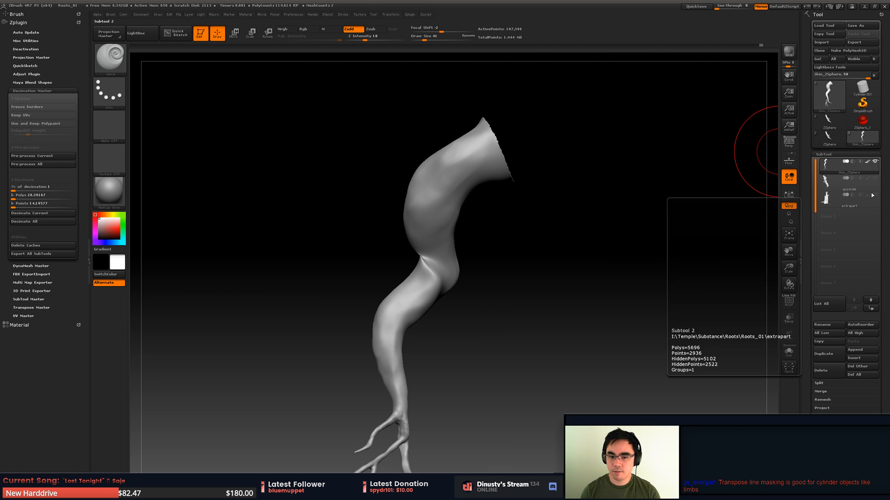
mouse_move(502, 258)
mouse_down()
mouse_move(545, 249)
mouse_move(529, 227)
mouse_up()
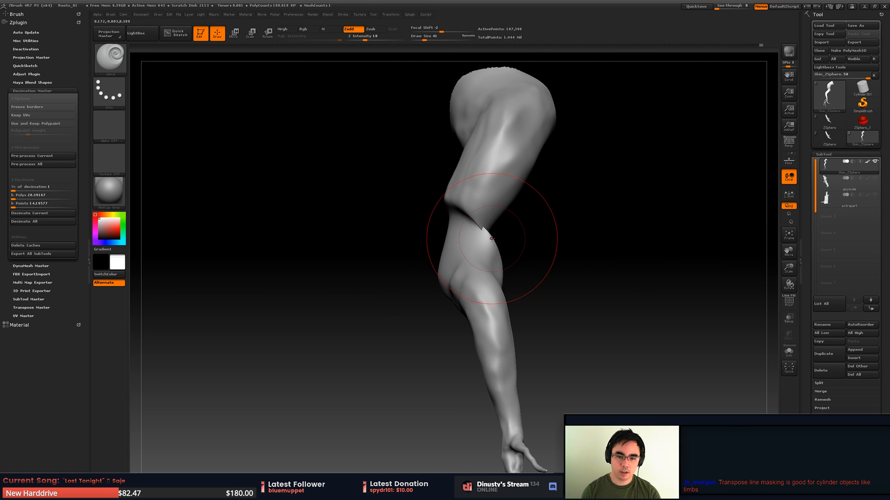
key(b)
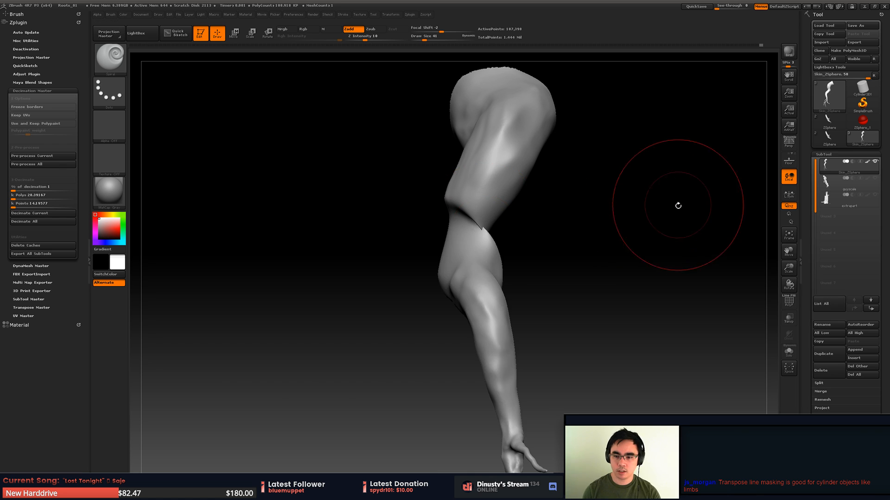
key(b)
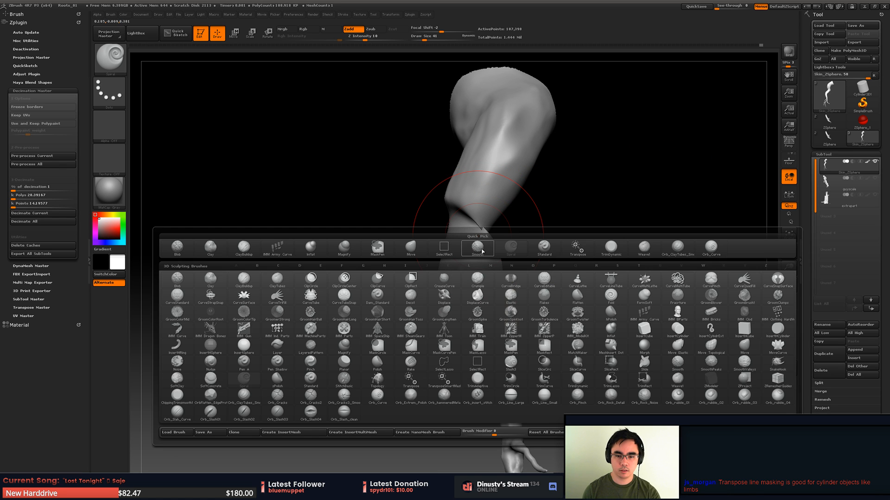
click(663, 247)
key(space)
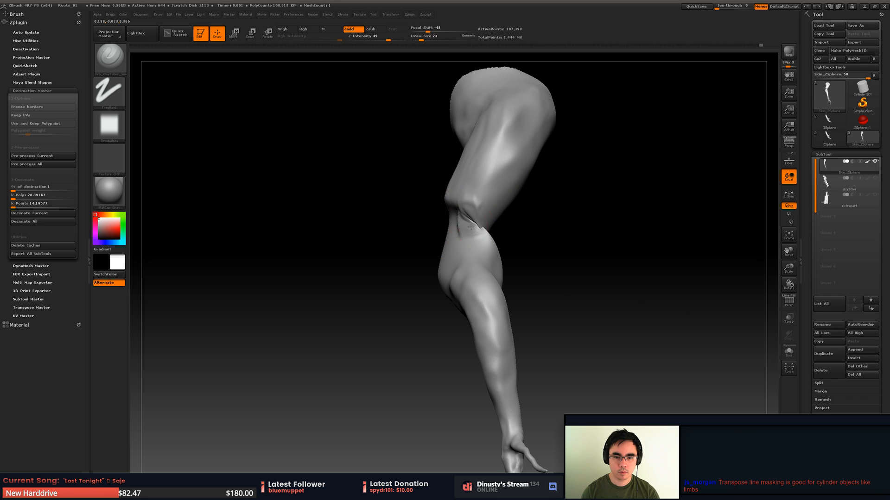
drag(519, 229, 568, 226)
mouse_move(441, 220)
mouse_down()
mouse_move(456, 236)
mouse_move(467, 218)
mouse_move(436, 227)
mouse_move(517, 238)
mouse_up()
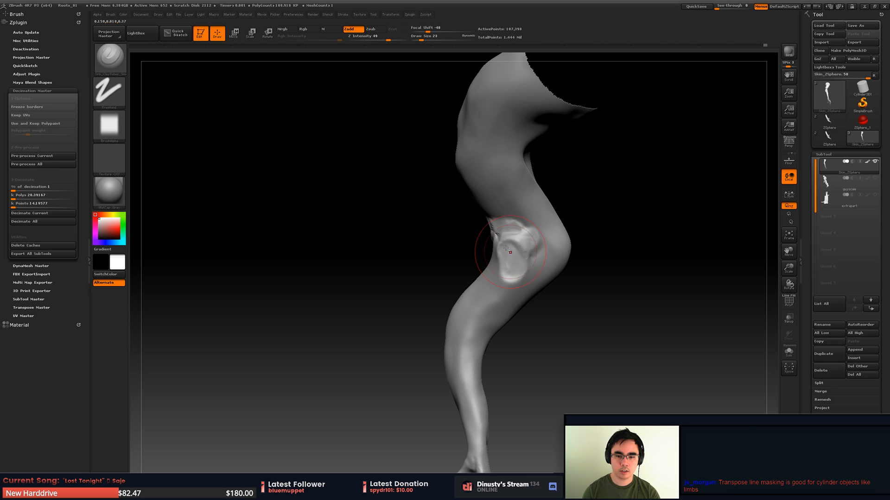
- Smooth the added clay around the root's bend so it blends into the surrounding surface
mouse_move(495, 265)
shift+mouse_down()
mouse_move(514, 270)
mouse_move(496, 274)
mouse_move(512, 289)
shift+mouse_up()
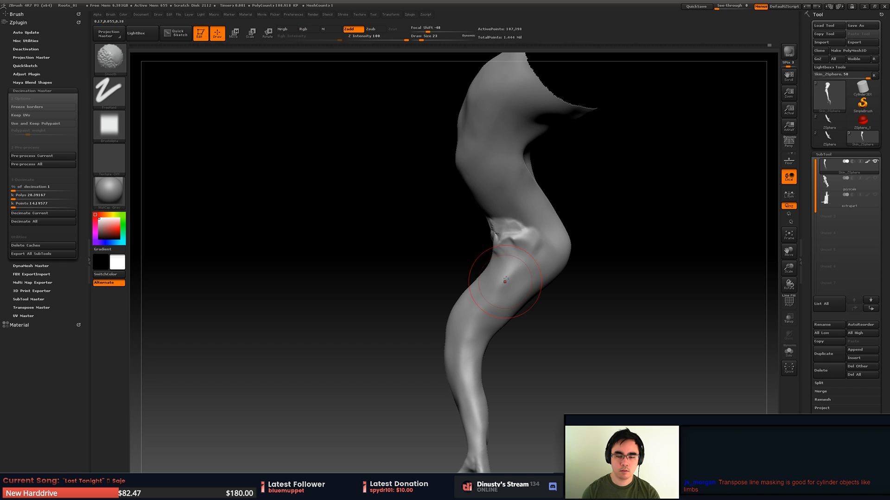
key(shift)
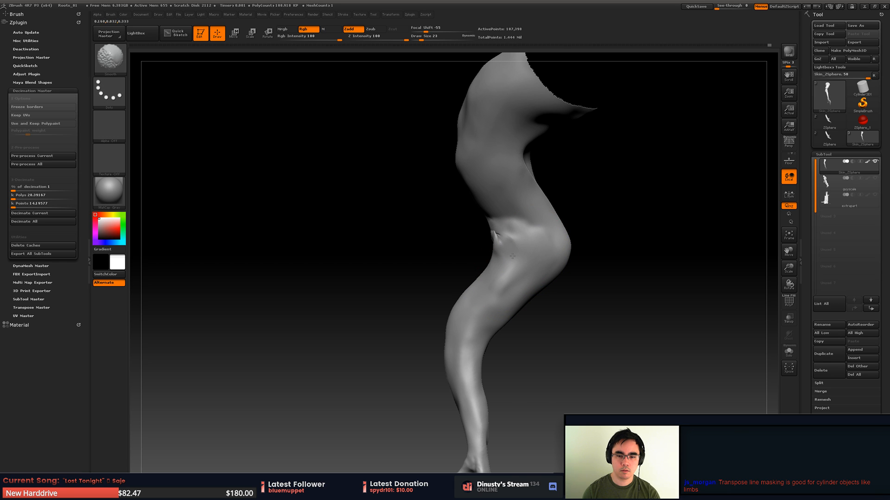
mouse_move(417, 258)
mouse_down()
mouse_move(469, 255)
mouse_move(494, 236)
mouse_up()
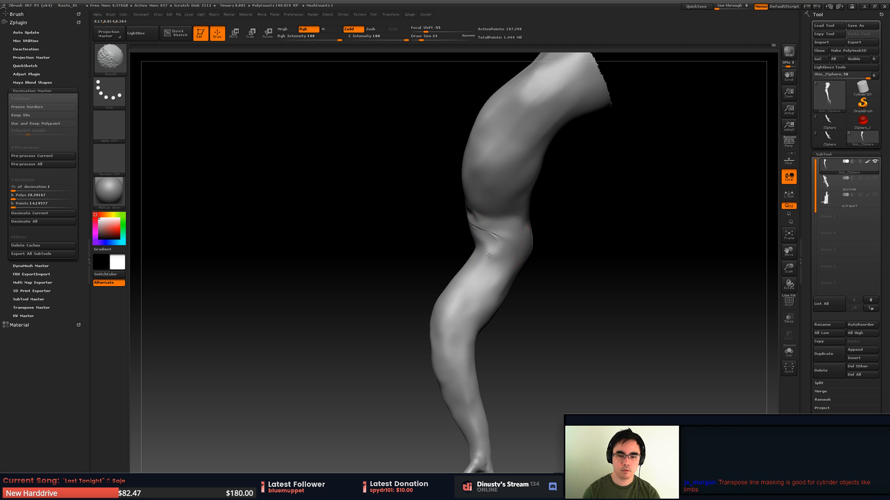
drag(440, 245, 505, 199)
drag(408, 201, 547, 204)
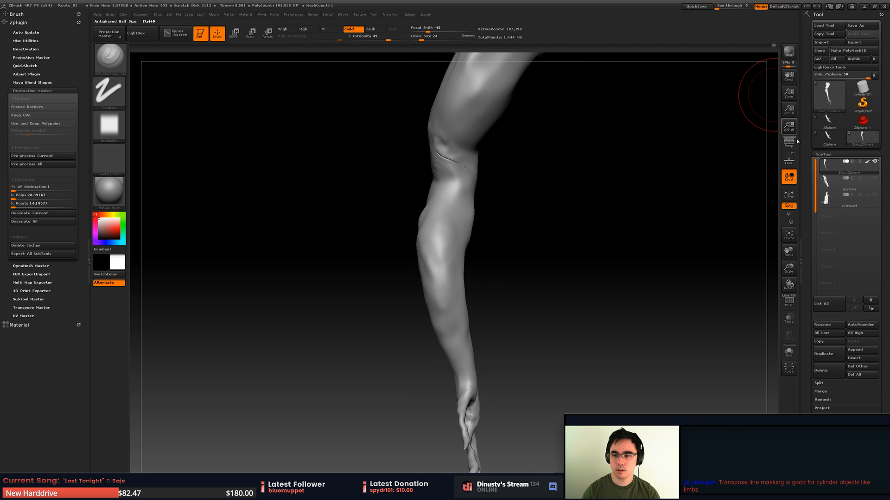
- Show the extrapart subtool again and reshape the root below the bend using the Move brush at draw size 51
click(874, 195)
mouse_move(549, 236)
mouse_down()
mouse_move(514, 231)
mouse_move(478, 249)
mouse_move(510, 263)
mouse_move(446, 191)
mouse_up()
key(b)
key(m)
key(v)
key(space)
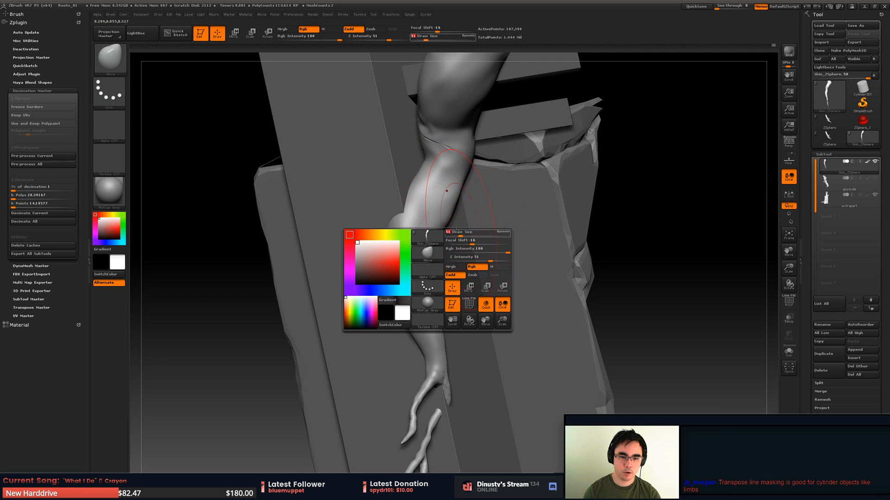
drag(410, 235, 459, 231)
drag(460, 209, 422, 273)
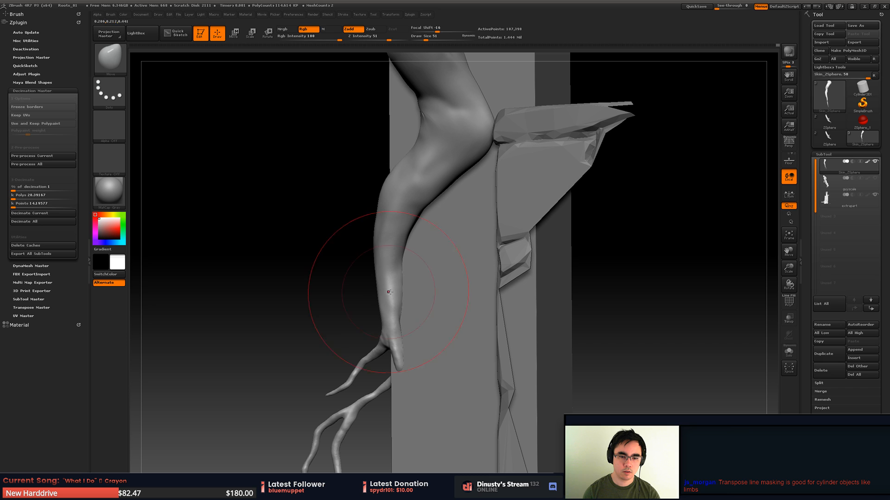
- Undo the last move stroke, push the root's curve outward below the ledge, and shift the lower stem along the pillar's edge
key(ctrl+z)
drag(383, 215, 363, 216)
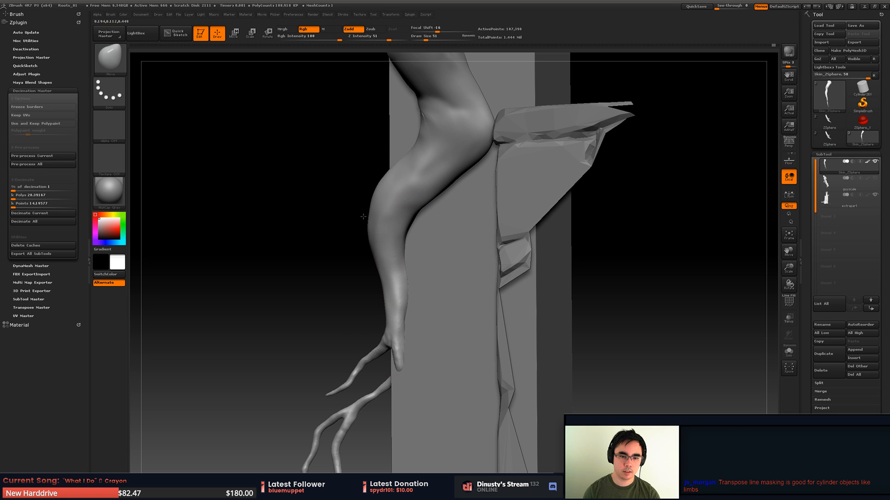
mouse_move(402, 306)
alt+right_down()
mouse_move(400, 267)
mouse_move(429, 328)
alt+right_up()
drag(402, 322, 413, 369)
mouse_move(434, 340)
right_down()
mouse_move(427, 347)
mouse_move(421, 267)
right_up()
drag(397, 225, 421, 221)
- Check the branches with the extra pillar hidden, show it again, and nudge the branch crossing the pillar face with a smaller Move brush
click(875, 195)
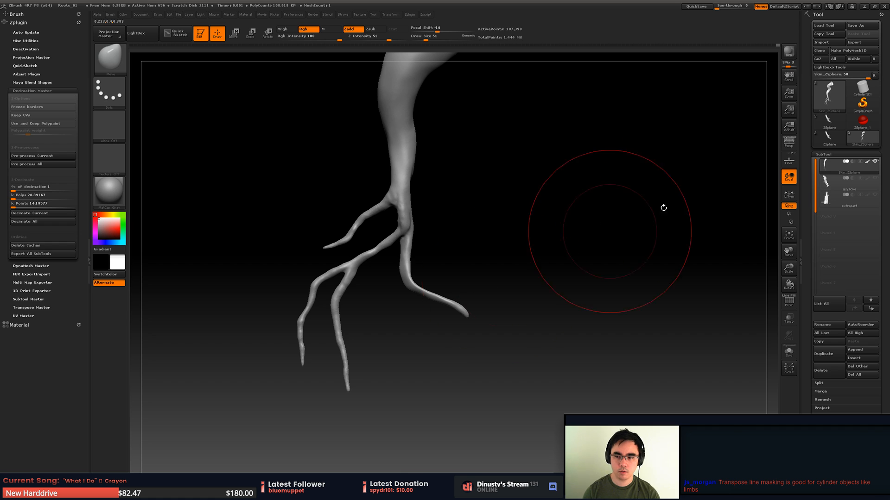
click(875, 195)
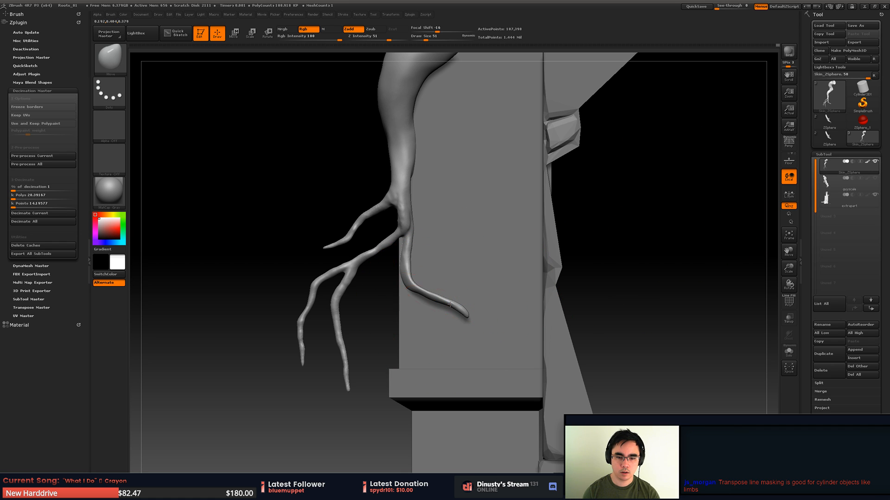
drag(448, 297, 448, 300)
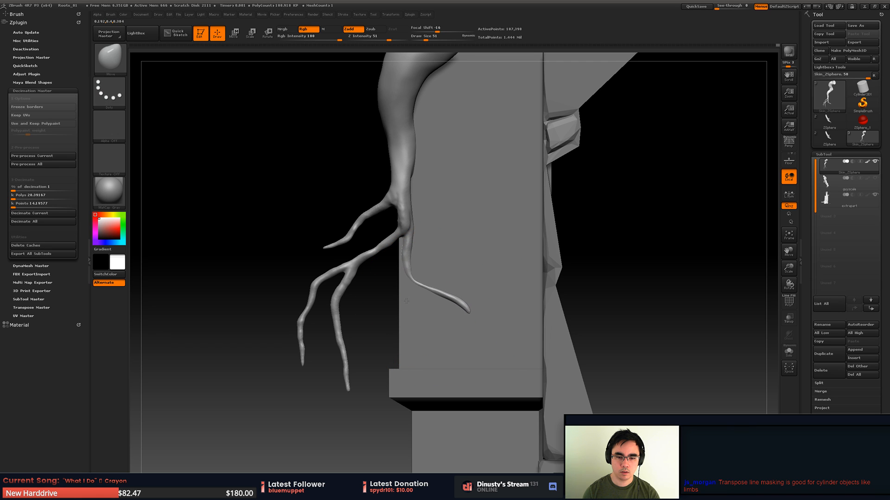
key(space)
drag(406, 298, 403, 299)
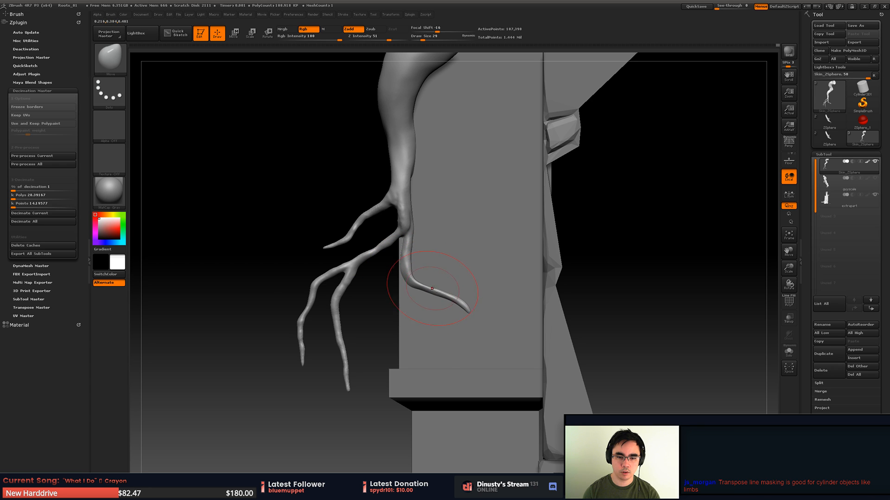
mouse_move(432, 289)
ctrl+right_down()
mouse_move(435, 279)
mouse_move(473, 274)
mouse_move(503, 283)
mouse_move(469, 252)
mouse_move(505, 287)
mouse_move(464, 274)
mouse_move(448, 289)
mouse_move(456, 274)
mouse_move(442, 285)
mouse_move(425, 249)
mouse_move(451, 262)
ctrl+right_up()
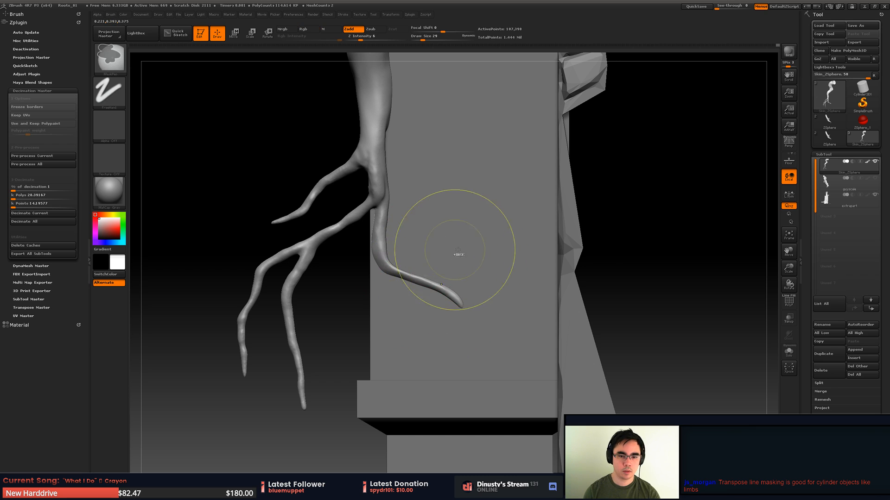
- Save the project as Roots_02.ZPR in the Roots_01 folder
key(ctrl+s)
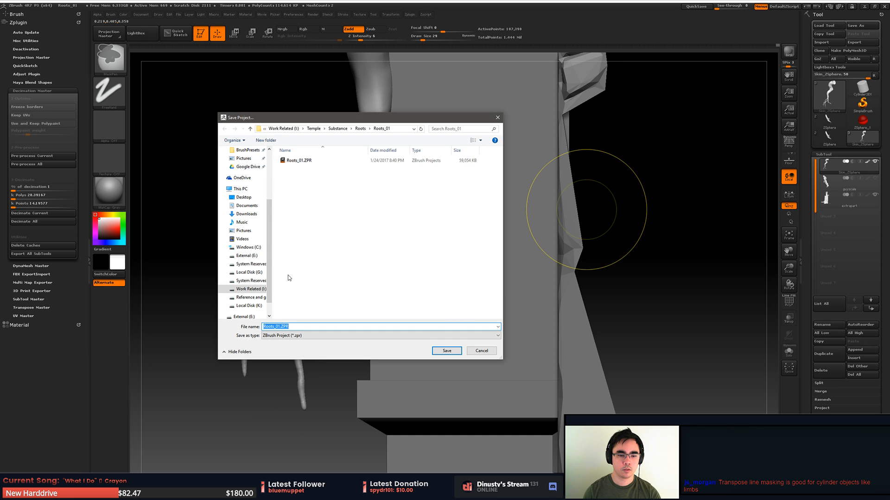
click(291, 161)
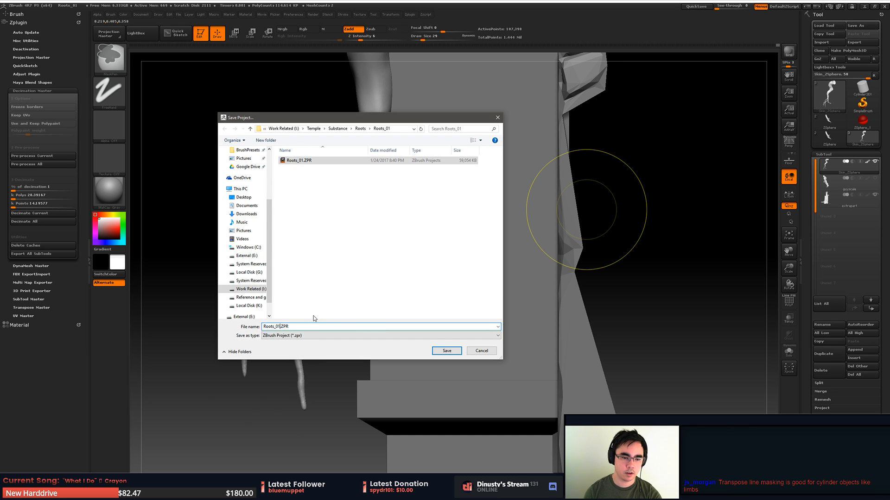
key(BackSpace)
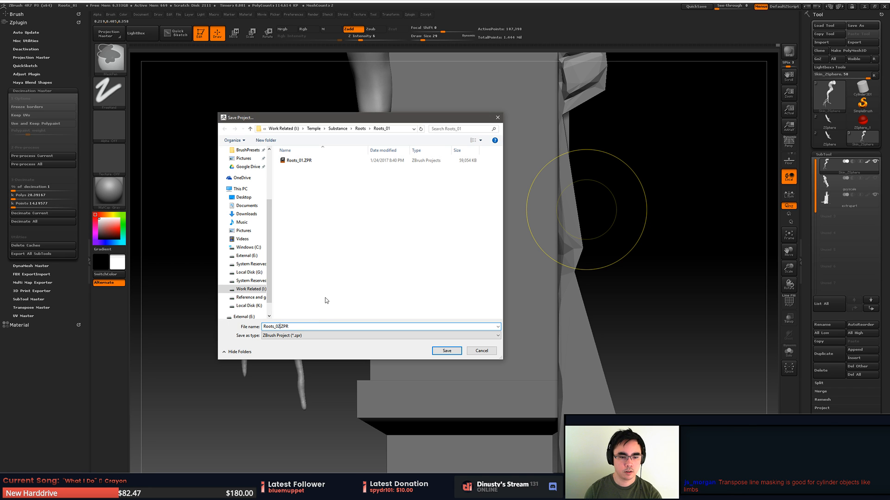
click(451, 353)
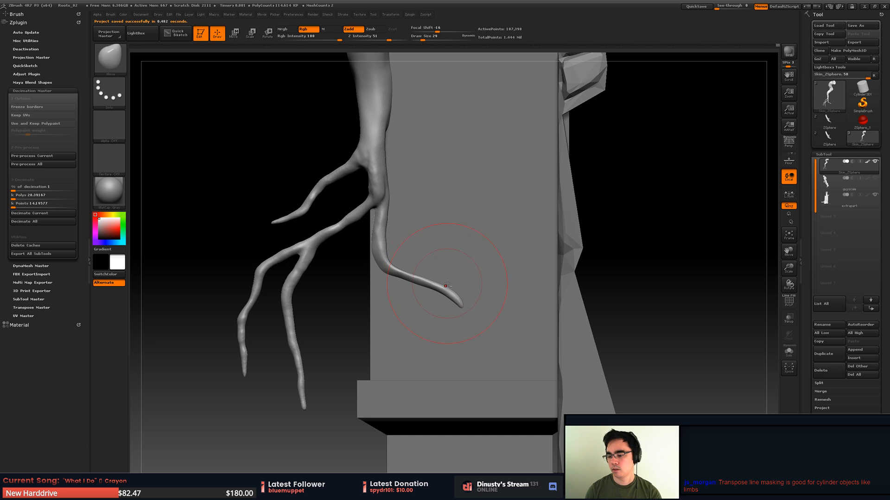
- Mask the branches hanging outside the pillar and a band around the root stem above the fork
alt+right_drag(447, 284, 523, 297)
mouse_move(523, 250)
alt+right_down()
mouse_move(521, 299)
mouse_move(400, 282)
mouse_move(377, 285)
mouse_move(381, 294)
alt+right_up()
alt+right_drag(381, 294, 343, 249)
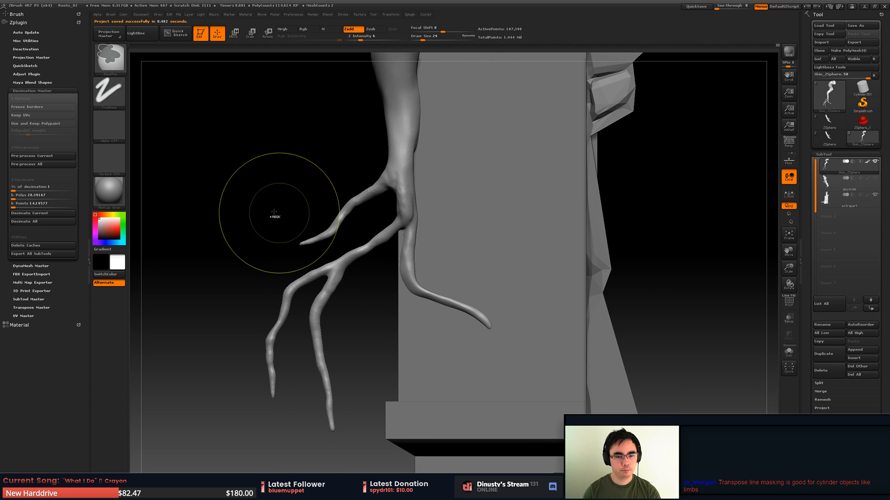
ctrl+drag(201, 159, 402, 467)
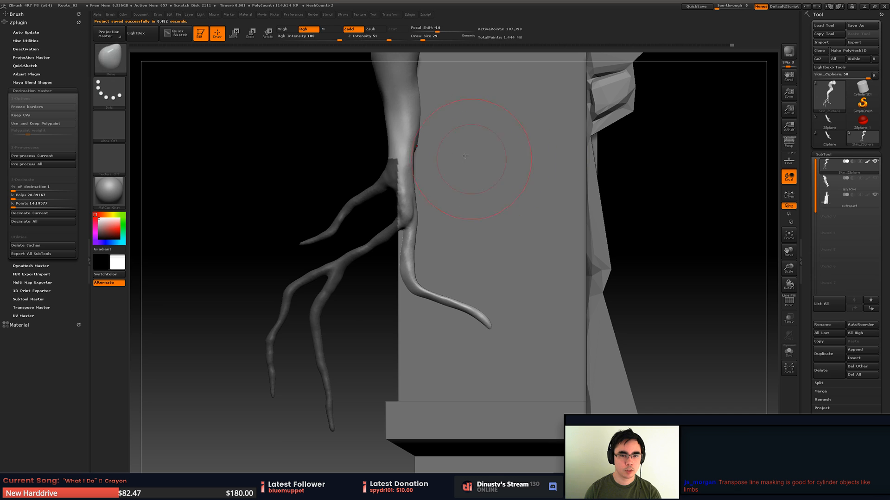
alt+right_drag(453, 143, 458, 201)
ctrl+drag(361, 143, 469, 198)
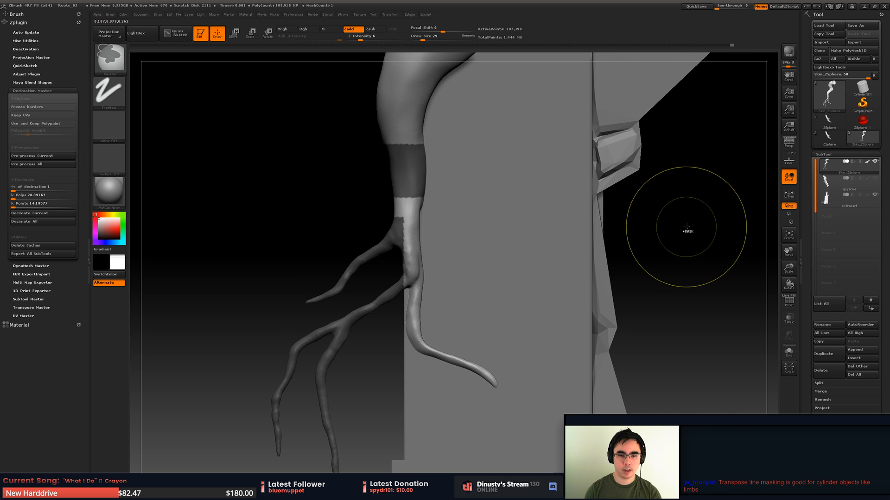
- Invert the root's mask, erase the leftover masking around the fork with a smaller brush, and soften the mask's edges
ctrl+click(688, 228)
ctrl+click(694, 234)
ctrl+click(697, 236)
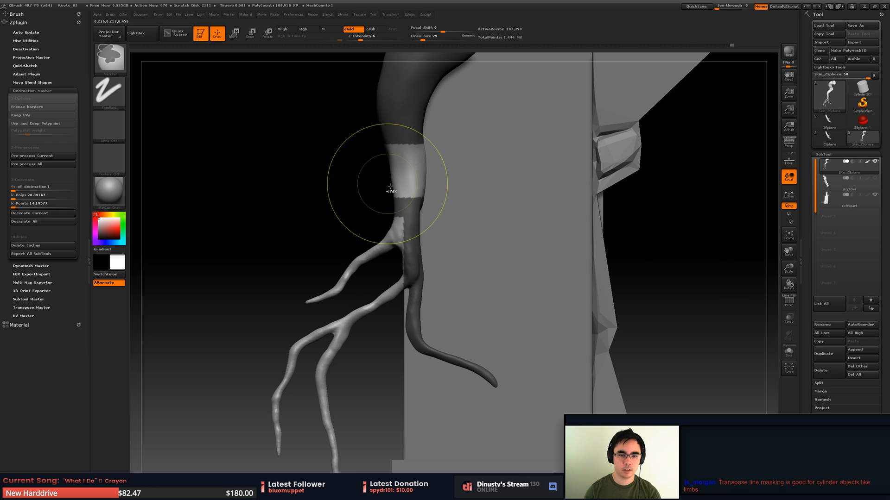
key(ctrl+w)
key(space)
click(438, 177)
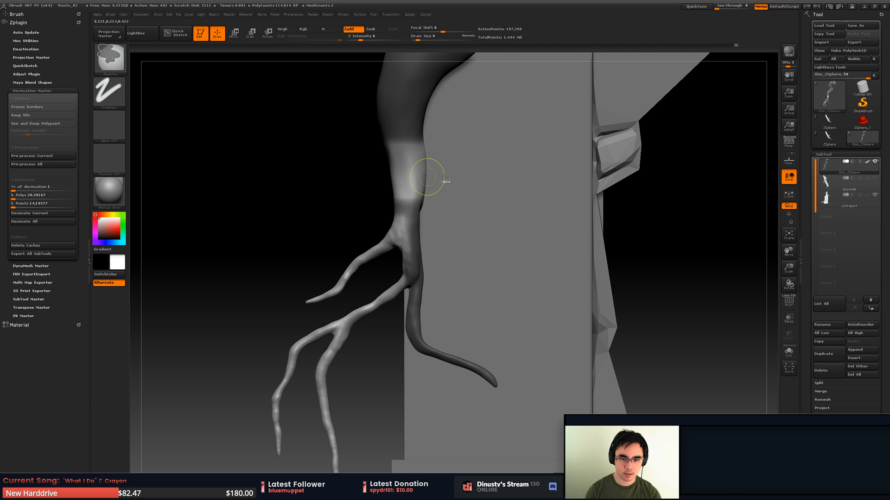
ctrl+click(688, 161)
ctrl+click(629, 172)
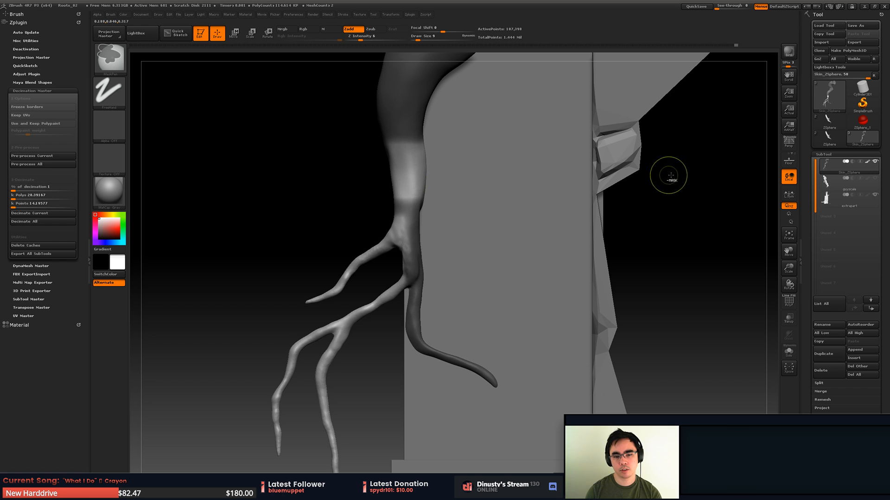
- Undo the mask softening, invert the root's mask, and clear the masked band around the stem above the fork
ctrl+drag(669, 176, 674, 176)
key(ctrl+z)
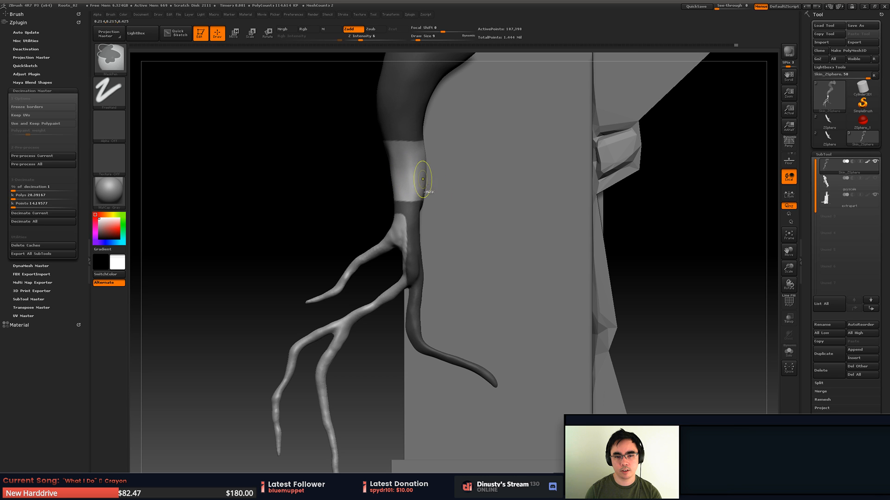
mouse_move(312, 204)
mouse_down()
mouse_move(340, 228)
mouse_move(327, 203)
mouse_move(339, 190)
mouse_move(483, 227)
mouse_up()
key(ctrl+z)
ctrl+click(359, 171)
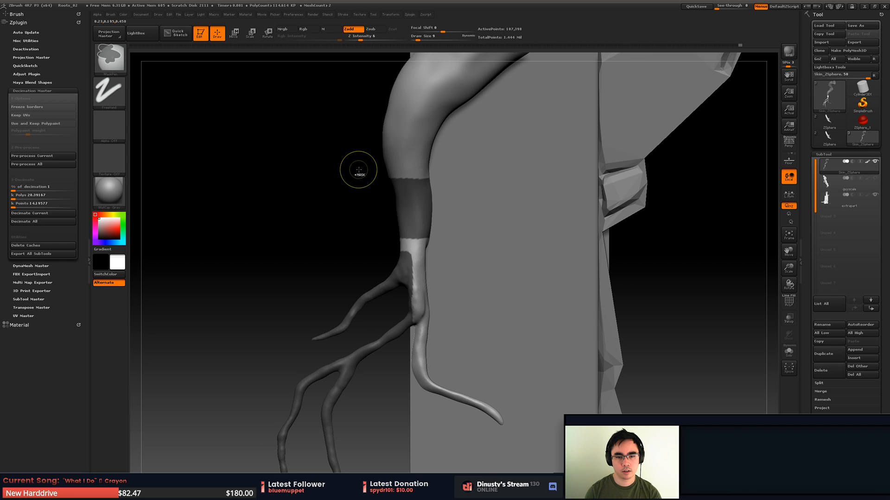
ctrl+alt+drag(343, 165, 493, 246)
mouse_move(487, 179)
alt+mouse_down()
mouse_move(474, 191)
mouse_move(480, 175)
alt+mouse_up()
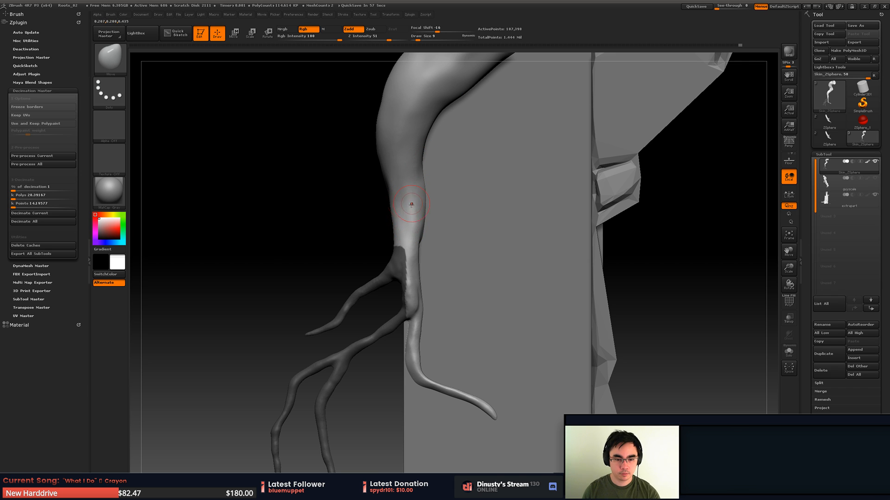
- Enlarge the Move brush to draw size 41 and nudge the unmasked stem just above the fork
key(space)
mouse_move(417, 220)
mouse_down()
mouse_move(429, 222)
mouse_move(423, 261)
mouse_up()
key(ctrl+z)
key(space)
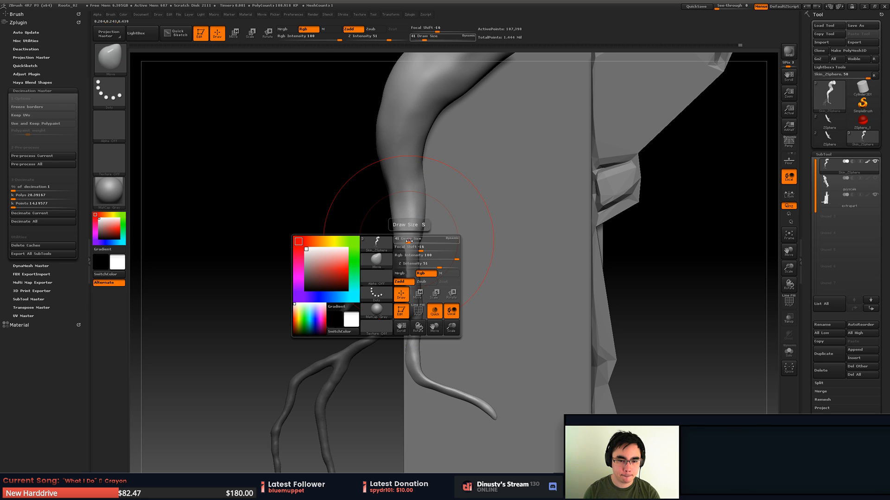
mouse_move(406, 206)
ctrl+alt+mouse_down()
mouse_move(417, 257)
mouse_move(440, 250)
mouse_move(419, 260)
mouse_move(438, 236)
mouse_move(431, 227)
mouse_move(445, 220)
ctrl+alt+mouse_up()
mouse_move(588, 208)
mouse_down()
mouse_move(458, 165)
mouse_move(487, 174)
mouse_move(455, 285)
mouse_move(460, 202)
mouse_up()
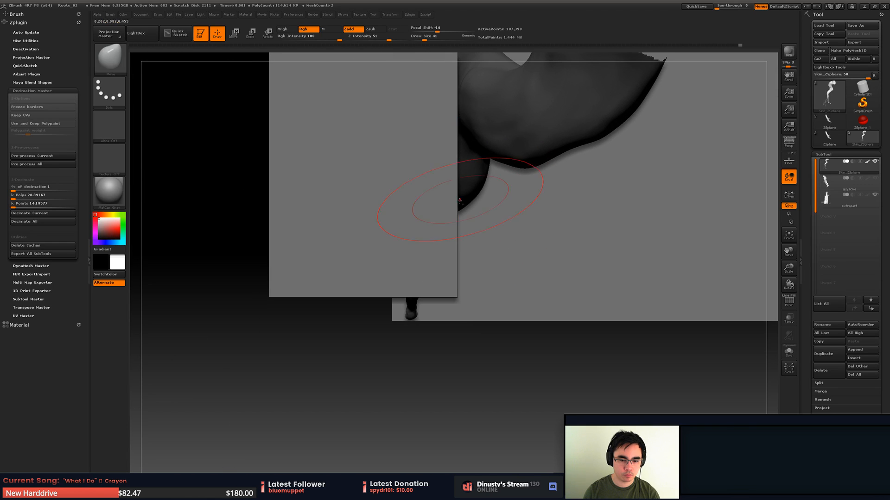
- Hide the pillar subtool, place a transpose line at the root's fork for rotating the branches, and show the pillar again
key(e)
mouse_move(416, 269)
mouse_down()
mouse_move(411, 246)
mouse_move(419, 265)
mouse_up()
drag(428, 329, 428, 327)
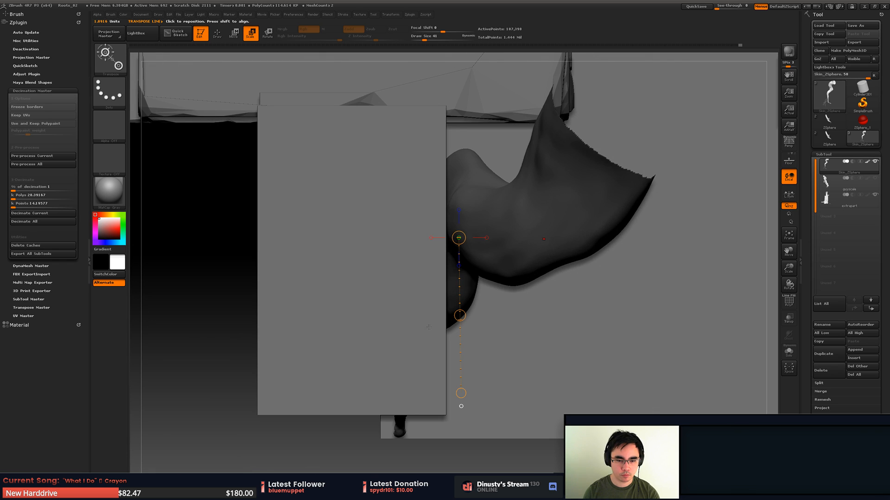
click(875, 195)
drag(415, 342, 342, 338)
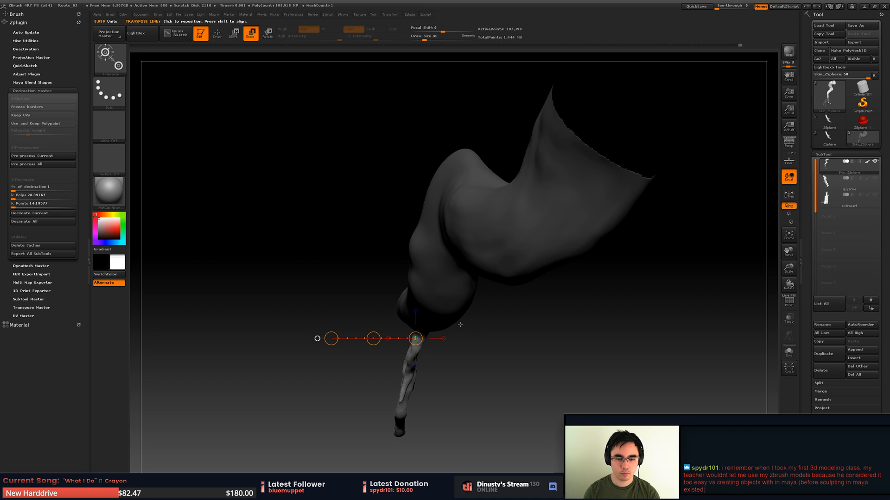
drag(430, 302, 482, 275)
shift+drag(418, 339, 326, 350)
drag(484, 370, 545, 233)
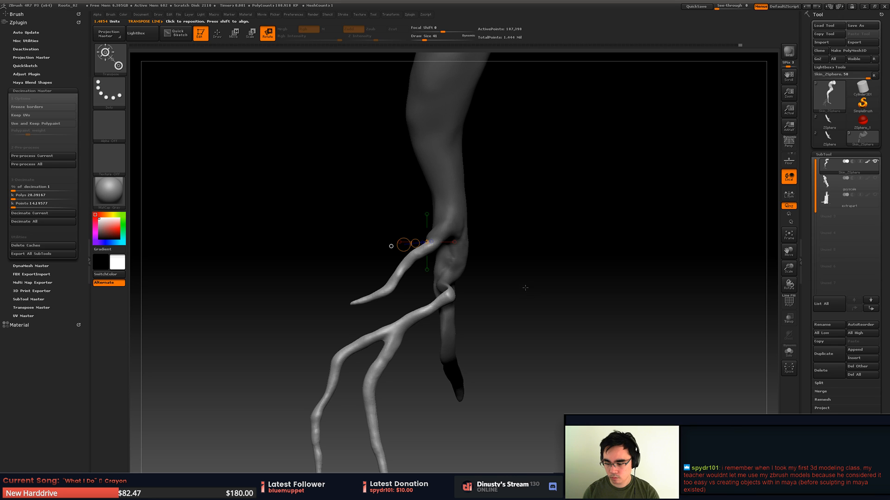
alt+drag(565, 295, 496, 260)
click(873, 195)
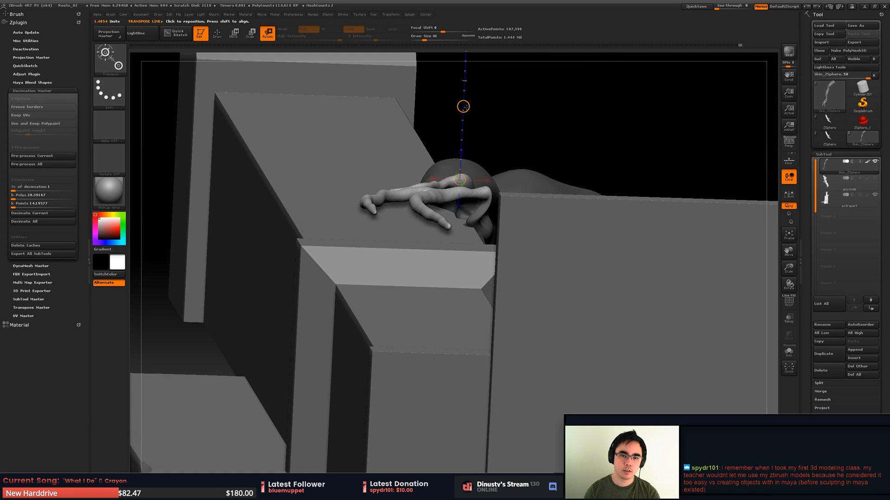
- Try to rotate the unmasked branches about the fork and undo the attempt
mouse_move(465, 108)
mouse_down()
mouse_move(465, 138)
mouse_move(485, 154)
mouse_move(476, 157)
mouse_move(458, 134)
mouse_move(421, 134)
mouse_up()
key(ctrl+z)
key(q)
key(w)
key(ctrl+z)
key(ctrl+z)
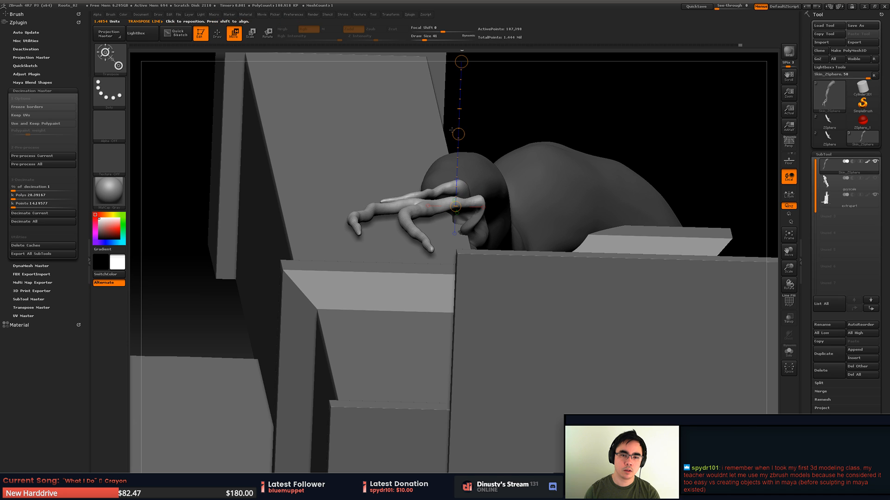
- Move the unmasked branches outward from the stem with the transpose line and adjust their depth against the pillar
click(427, 206)
drag(381, 205, 346, 210)
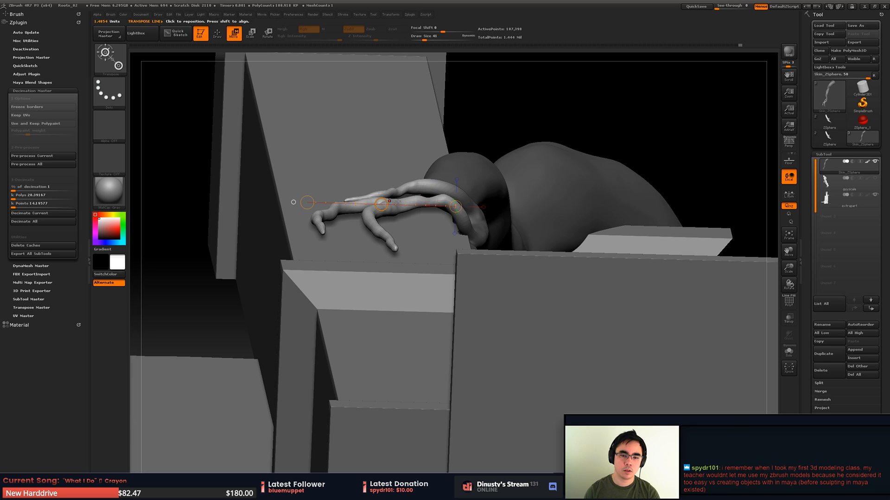
click(456, 181)
mouse_move(458, 133)
mouse_down()
mouse_move(460, 161)
mouse_move(442, 173)
mouse_move(458, 158)
mouse_up()
key(q)
mouse_move(457, 158)
right_down()
mouse_move(442, 246)
mouse_move(460, 168)
mouse_move(432, 134)
mouse_move(478, 144)
right_up()
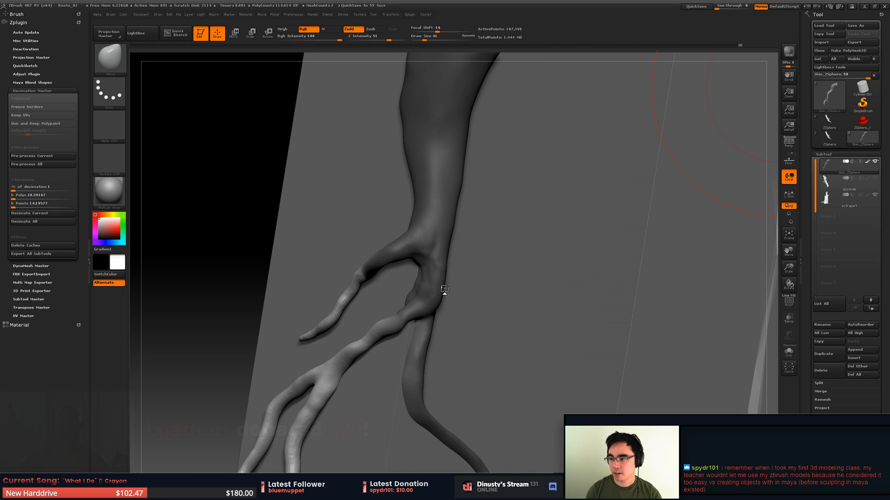
- Clear the root's mask and nudge the branches just below the fork with the Move brush at draw size 25
mouse_move(470, 269)
mouse_down()
mouse_move(510, 244)
mouse_move(468, 253)
mouse_move(495, 257)
mouse_move(473, 250)
mouse_move(493, 246)
mouse_up()
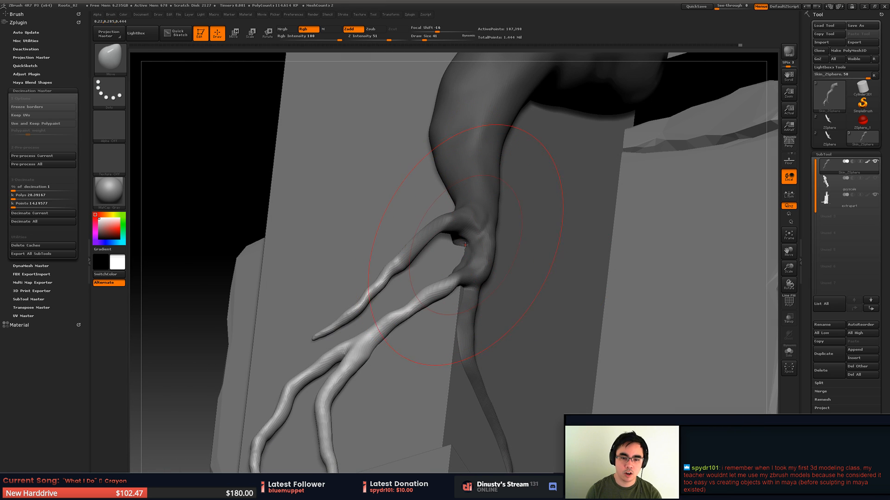
mouse_move(288, 272)
mouse_down()
mouse_move(228, 204)
mouse_move(441, 243)
mouse_up()
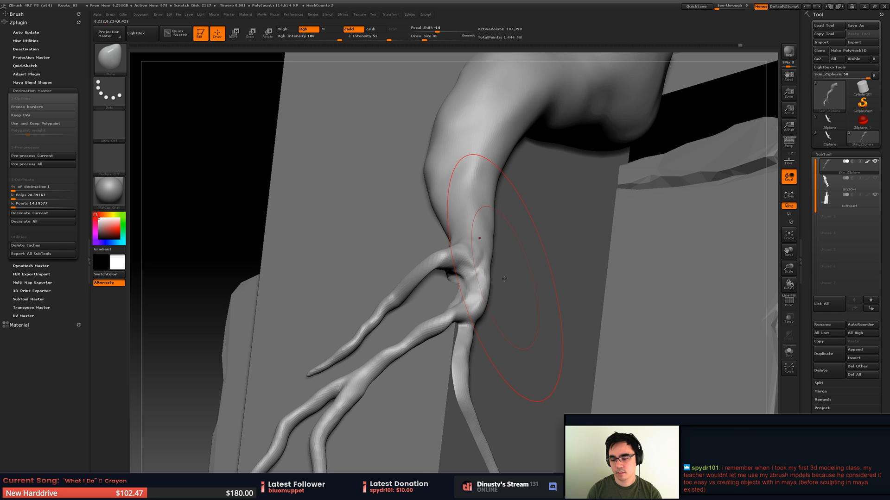
mouse_move(509, 306)
mouse_down()
mouse_move(457, 277)
mouse_move(464, 283)
mouse_move(450, 304)
mouse_move(477, 317)
mouse_move(406, 320)
mouse_up()
key(b)
key(m)
key(v)
key(s)
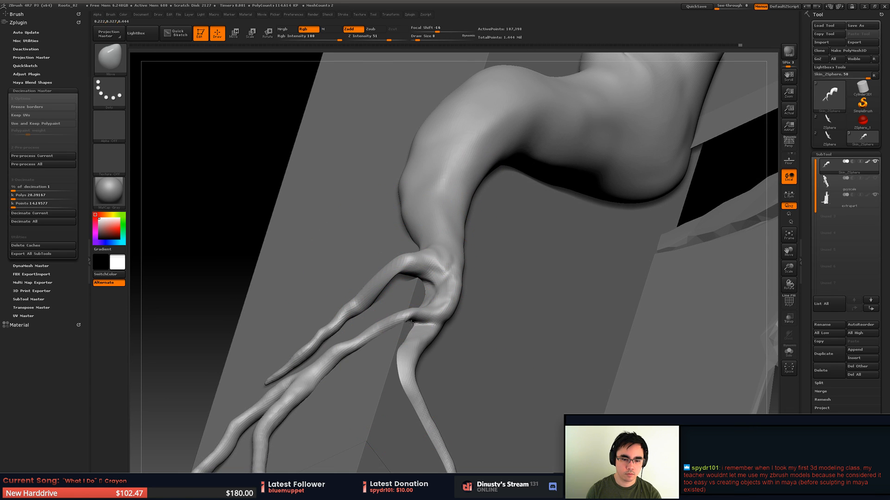
key(s)
drag(383, 331, 373, 324)
mouse_move(433, 339)
mouse_down()
mouse_move(394, 335)
mouse_move(413, 273)
mouse_move(417, 357)
mouse_move(436, 335)
mouse_up()
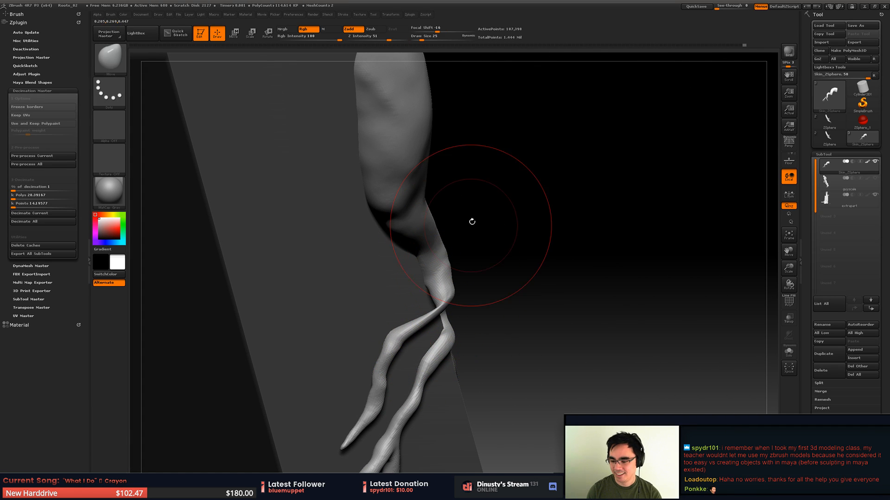
- Inspect the fork and the hanging branches from the side and close up against the pillar
mouse_move(471, 223)
mouse_down()
mouse_move(487, 268)
mouse_move(508, 263)
mouse_up()
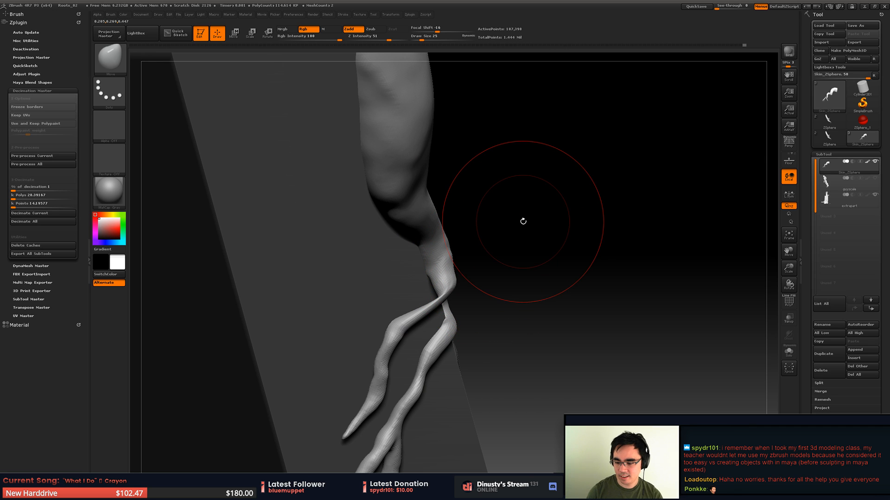
mouse_move(522, 292)
mouse_down()
mouse_move(464, 287)
mouse_move(508, 291)
mouse_move(506, 276)
mouse_up()
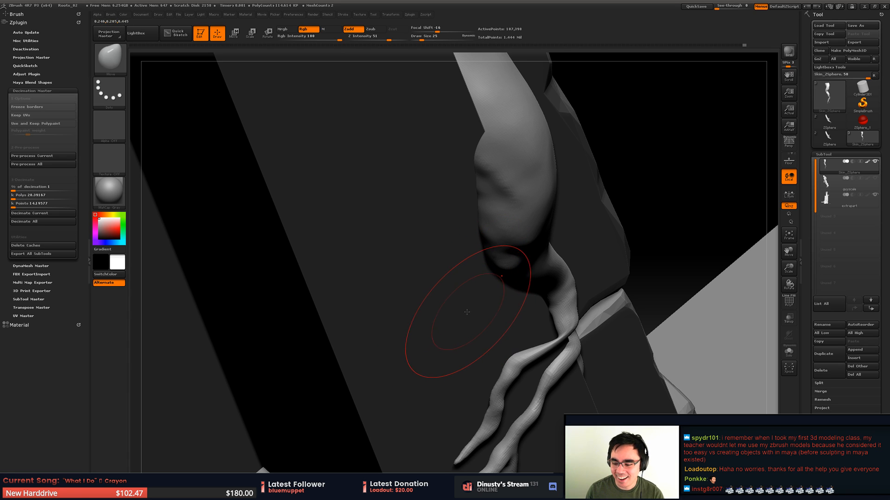
mouse_move(440, 270)
ctrl+right_down()
mouse_move(436, 326)
mouse_move(394, 300)
mouse_move(403, 266)
mouse_move(407, 336)
mouse_move(388, 253)
mouse_move(415, 268)
mouse_move(408, 226)
ctrl+right_up()
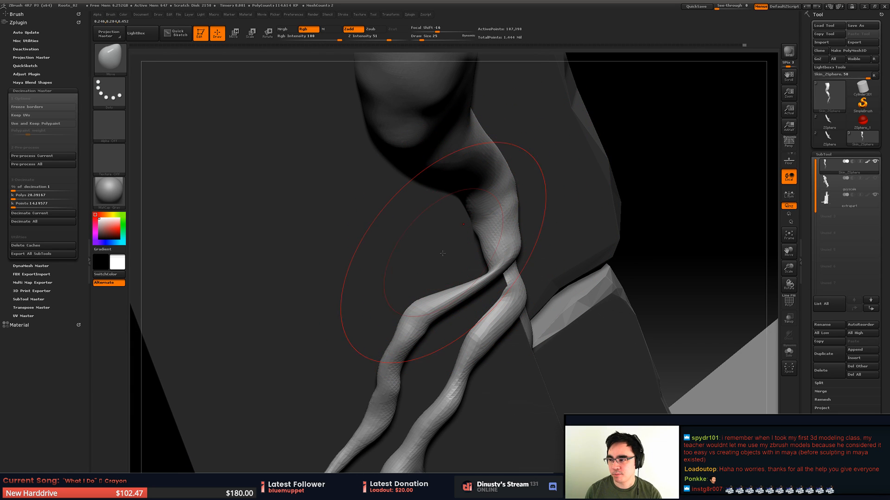
alt+right_drag(414, 299, 439, 281)
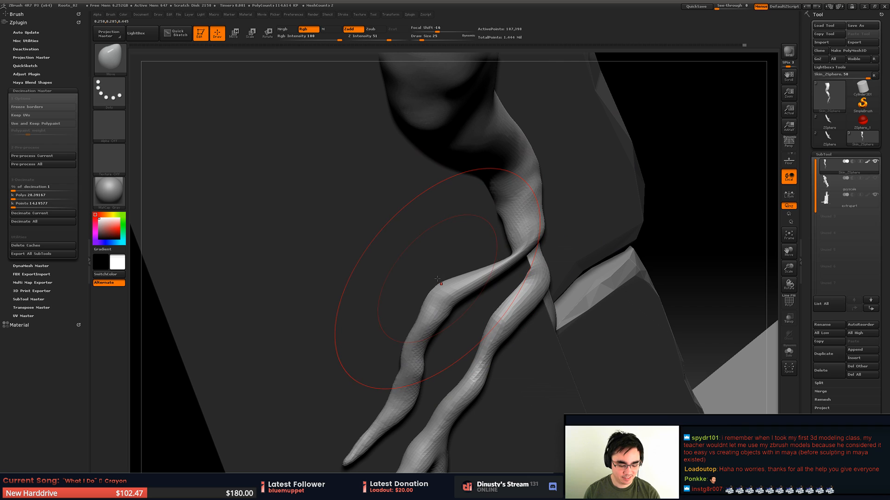
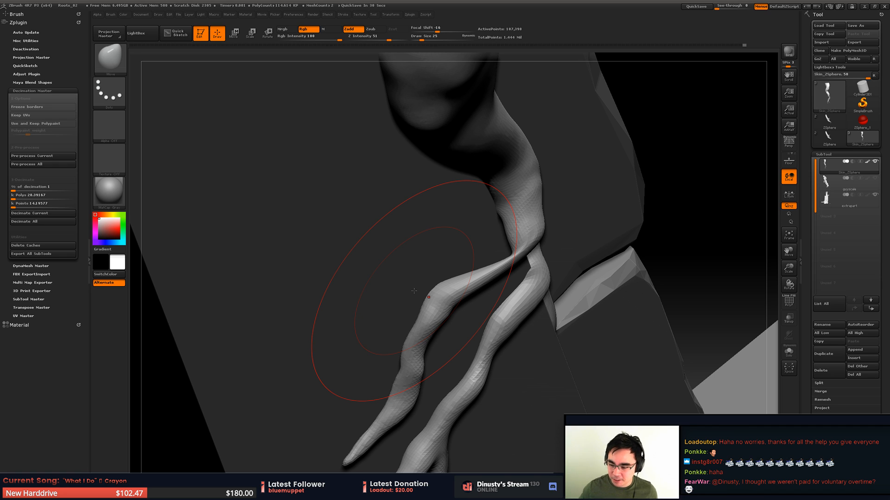
- Inflate the pinched base of the outer branch at the fork with the Inflat brush at draw size 13 and smooth the join
drag(414, 291, 459, 284)
mouse_move(566, 267)
alt+mouse_down()
mouse_move(501, 274)
mouse_move(487, 303)
alt+mouse_up()
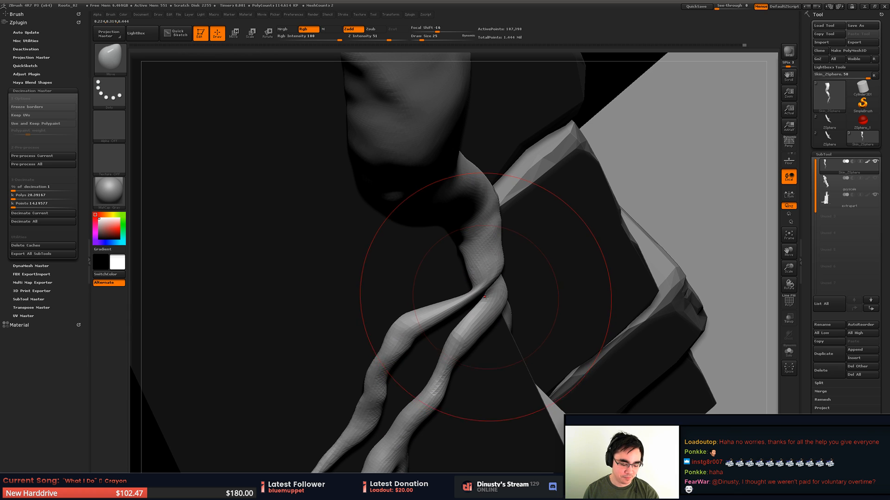
key(b)
key(i)
key(n)
key(space)
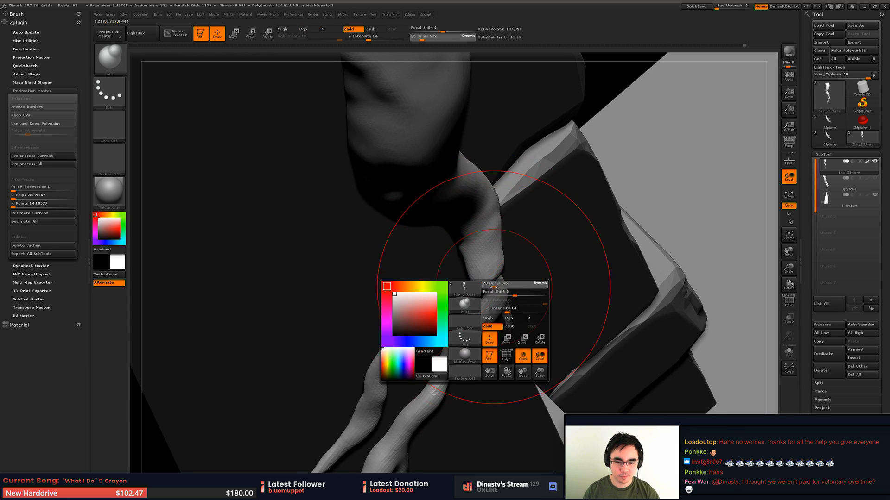
drag(500, 286, 491, 287)
key(shift)
key(ctrl)
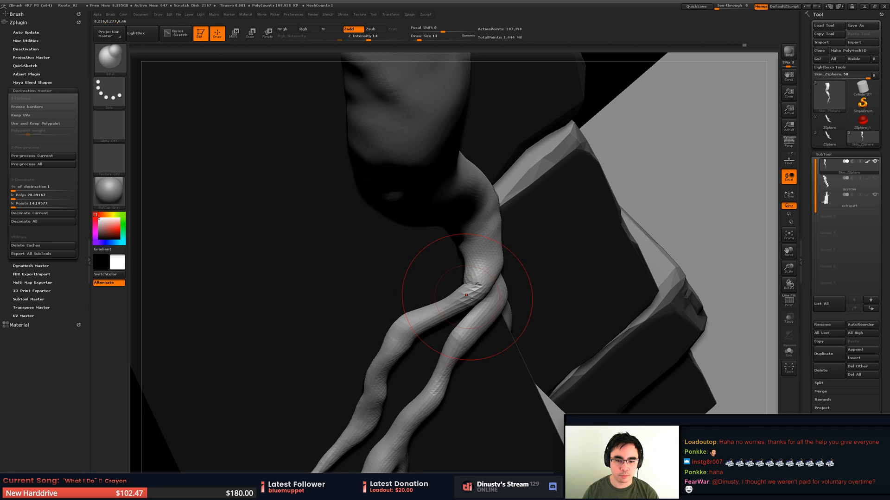
mouse_move(454, 301)
alt+right_down()
mouse_move(464, 277)
mouse_move(528, 260)
mouse_move(470, 242)
mouse_move(464, 252)
mouse_move(449, 230)
mouse_move(447, 266)
mouse_move(431, 271)
mouse_move(420, 261)
mouse_move(426, 236)
mouse_move(452, 269)
mouse_move(442, 291)
mouse_move(477, 253)
alt+right_up()
key(shift)
key(shift)
key(shift)
- Reshape the upper bends and the tip of the hanging branches with the Move brush
key(b)
key(m)
key(v)
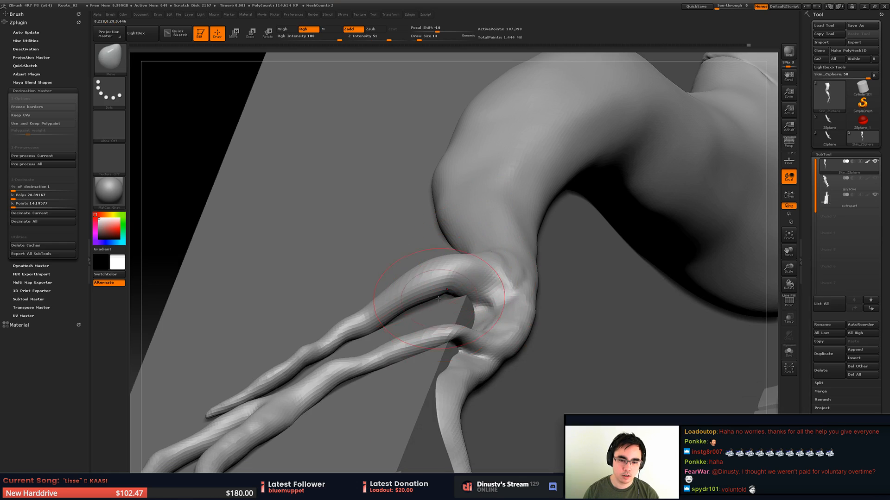
mouse_move(424, 281)
right_down()
mouse_move(466, 358)
mouse_move(414, 295)
mouse_move(389, 340)
mouse_move(379, 256)
right_up()
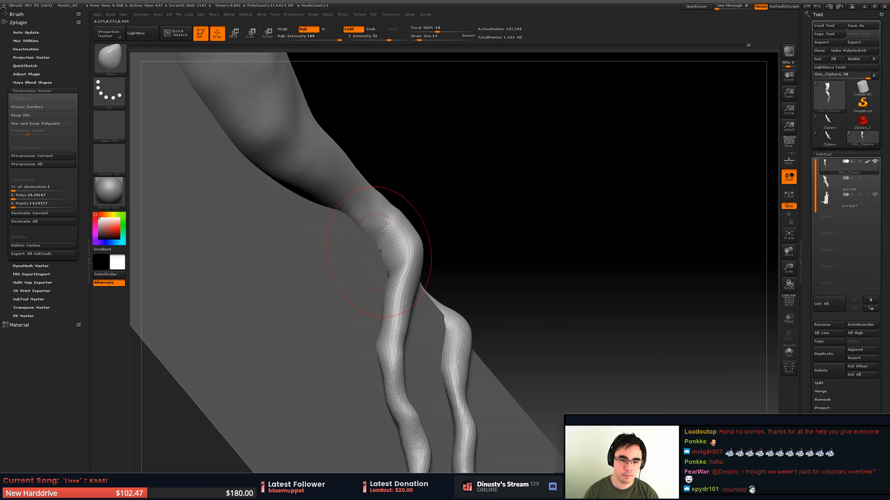
drag(379, 256, 391, 254)
mouse_move(390, 254)
right_down()
mouse_move(405, 349)
mouse_move(370, 314)
mouse_move(404, 319)
right_up()
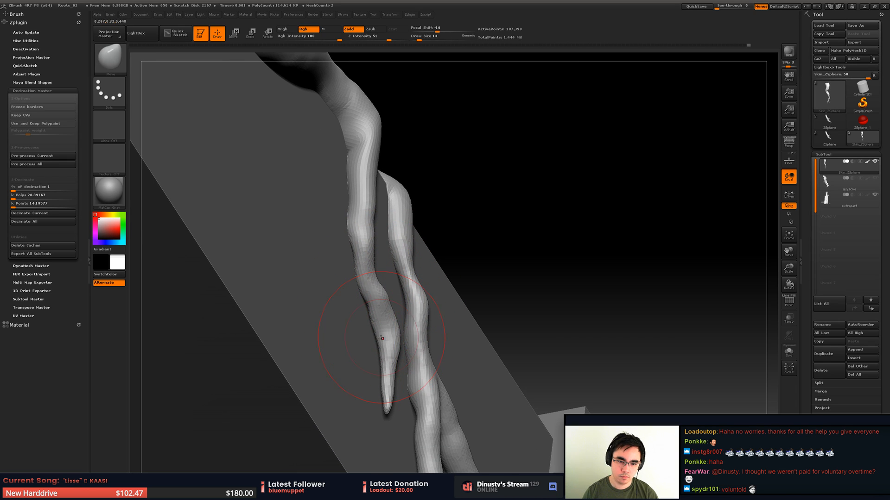
drag(388, 407, 379, 404)
mouse_move(379, 404)
right_down()
mouse_move(359, 371)
mouse_move(379, 354)
mouse_move(437, 251)
mouse_move(477, 226)
right_up()
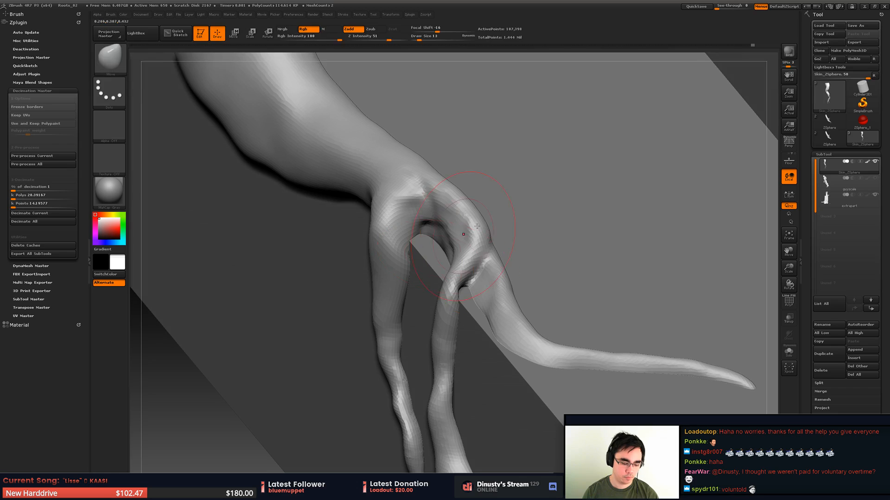
- Inflate the creased joint where the middle branch splits from the fork with the Inflat brush
key(b)
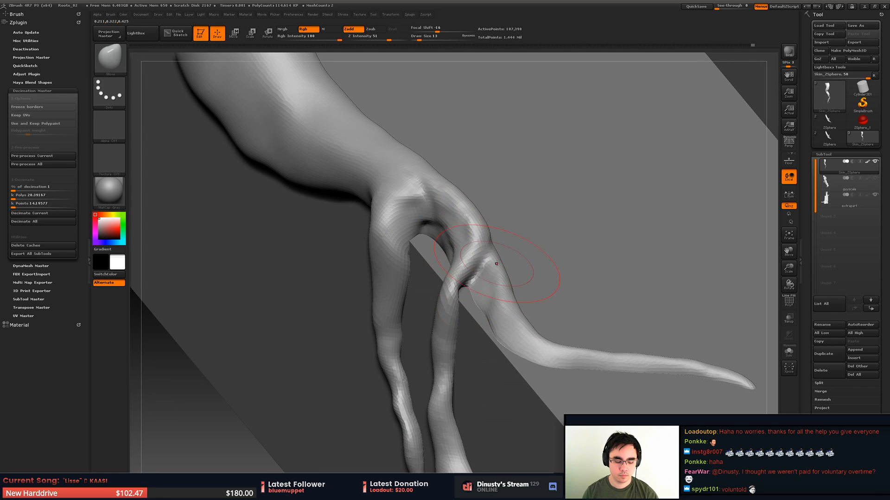
key(b)
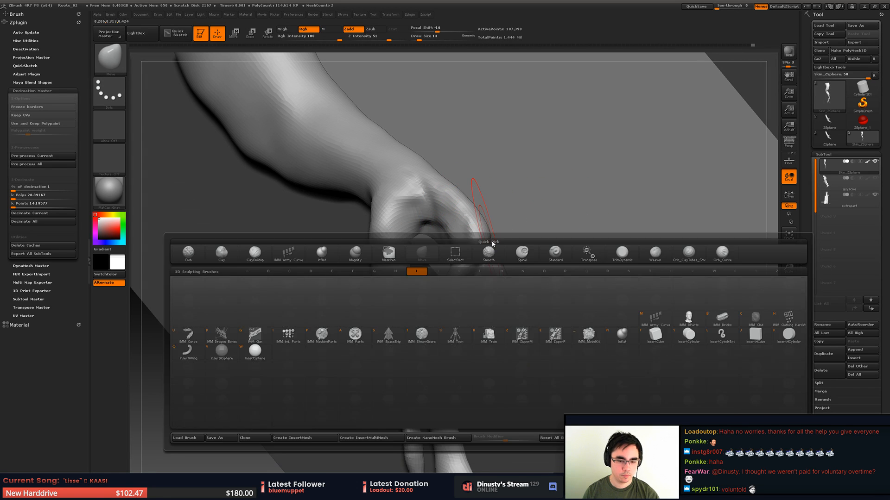
key(i)
key(n)
shift+drag(470, 276, 467, 281)
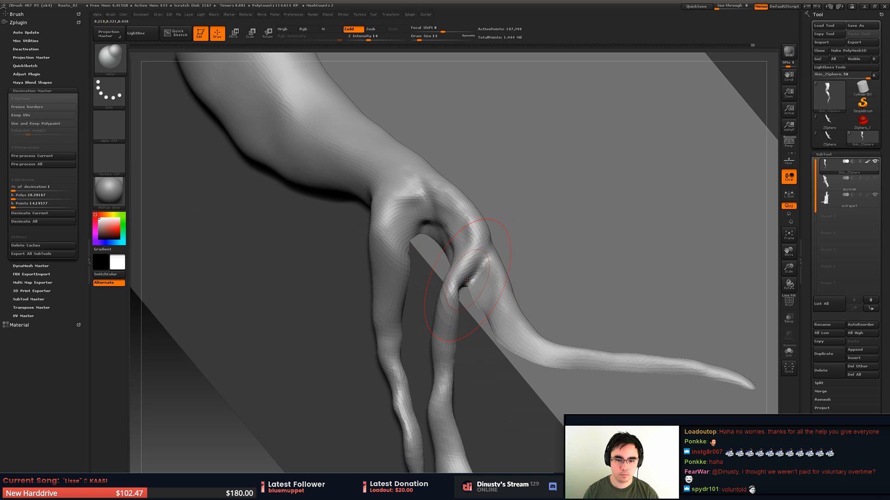
- Refine the outline of the fork and the branch bases with the Move brush
key(b)
key(m)
key(v)
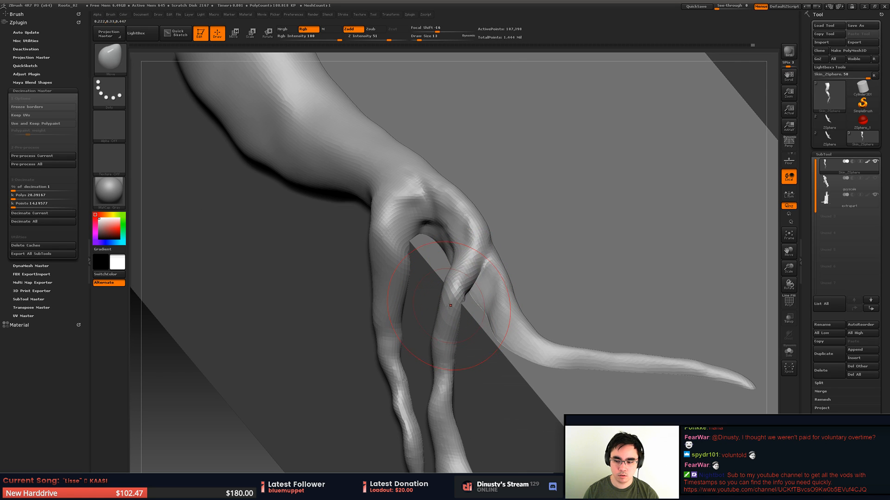
alt+drag(483, 186, 480, 219)
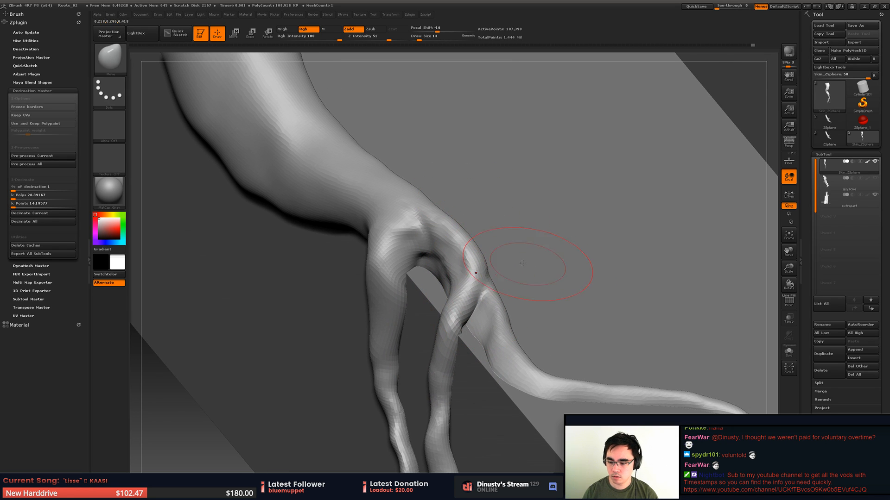
alt+drag(522, 263, 501, 276)
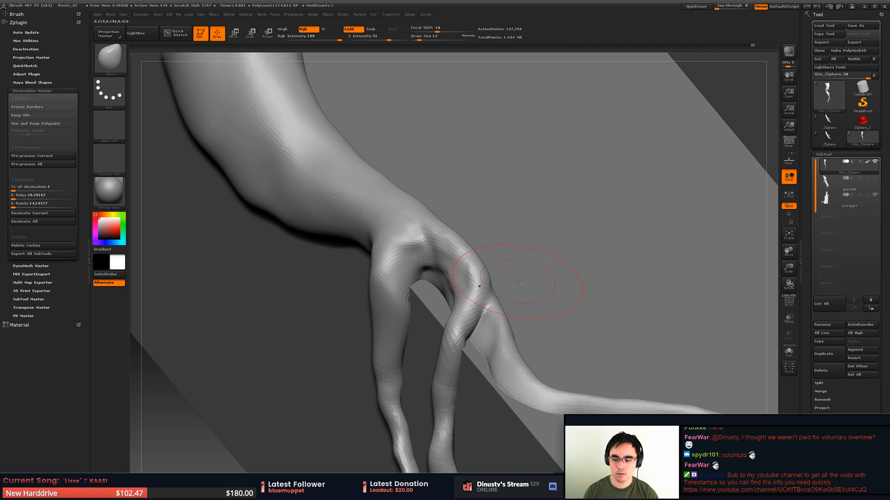
drag(518, 282, 529, 294)
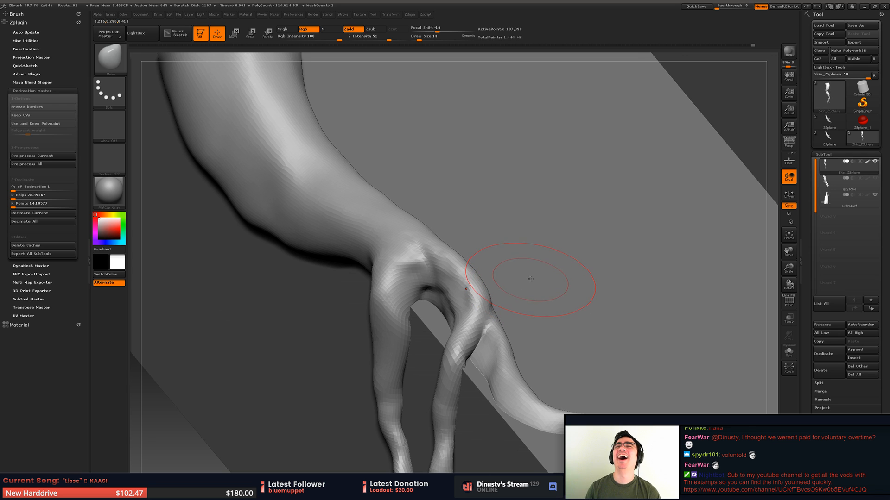
drag(513, 311, 438, 237)
mouse_move(444, 183)
alt+right_down()
mouse_move(458, 187)
mouse_move(452, 297)
mouse_move(445, 279)
mouse_move(418, 268)
mouse_move(423, 217)
mouse_move(450, 290)
mouse_move(431, 281)
alt+right_up()
- Adjust the curve of the stem between the ledge and the fork with the Move brush at draw size 41
key(space)
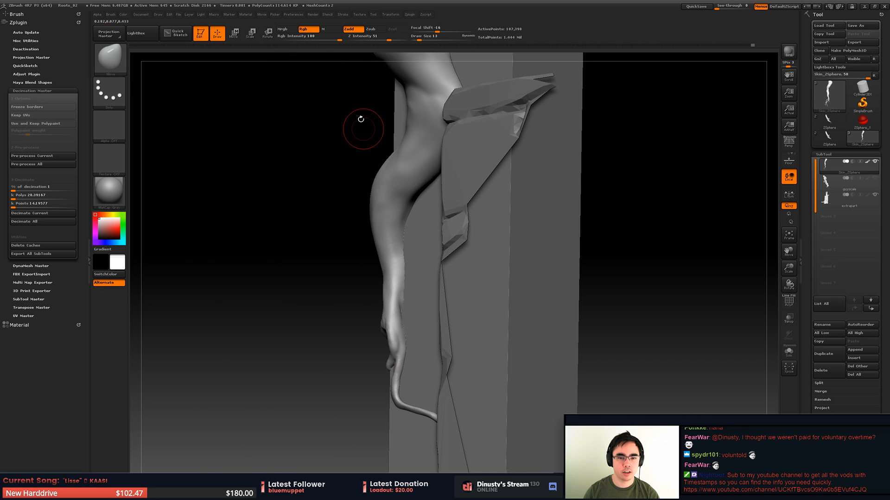
mouse_move(482, 206)
ctrl+right_down()
mouse_move(415, 251)
mouse_move(437, 219)
mouse_move(438, 269)
ctrl+right_up()
mouse_move(438, 269)
right_down()
mouse_move(491, 259)
mouse_move(498, 229)
mouse_move(457, 320)
mouse_move(491, 268)
mouse_move(482, 328)
right_up()
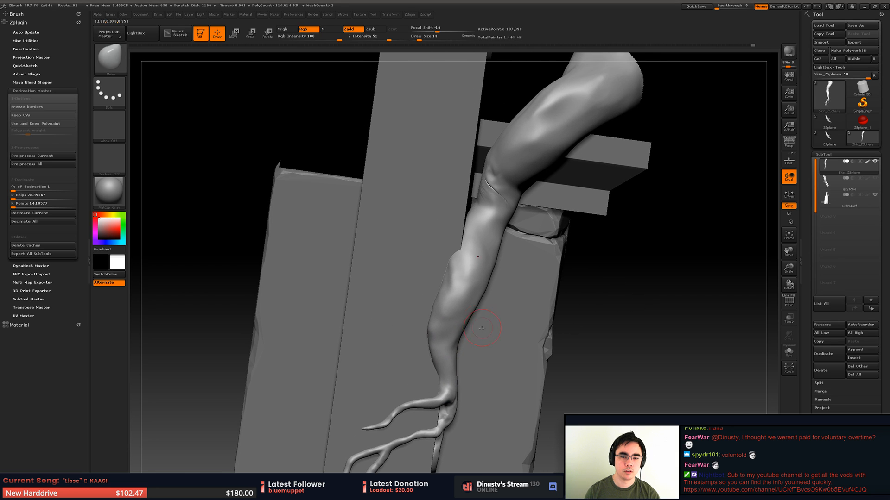
key(b)
key(m)
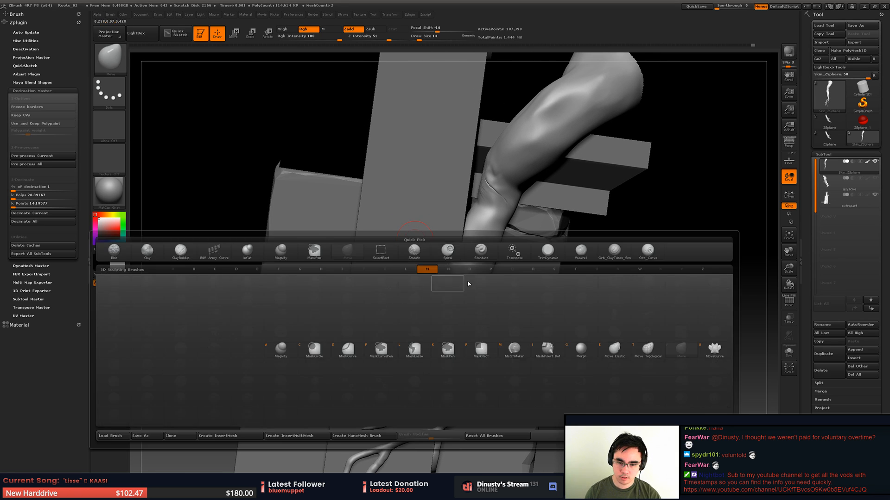
key(v)
key(space)
drag(477, 285, 482, 286)
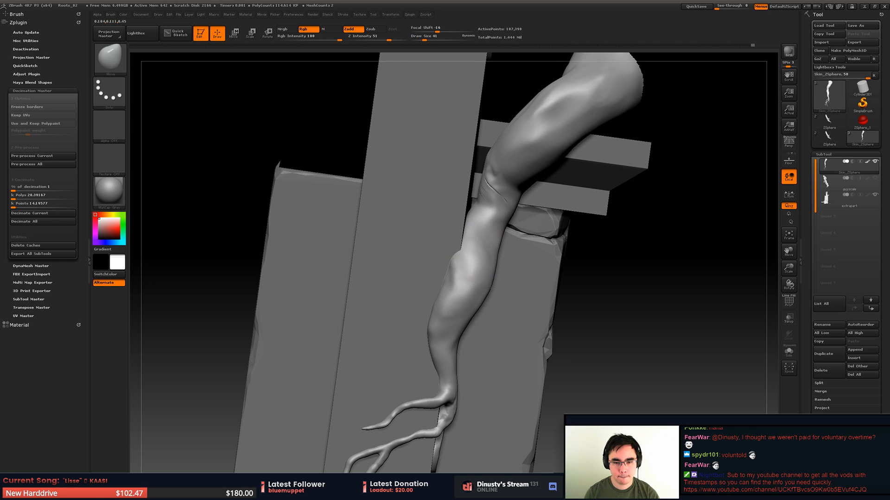
right_drag(482, 279, 491, 248)
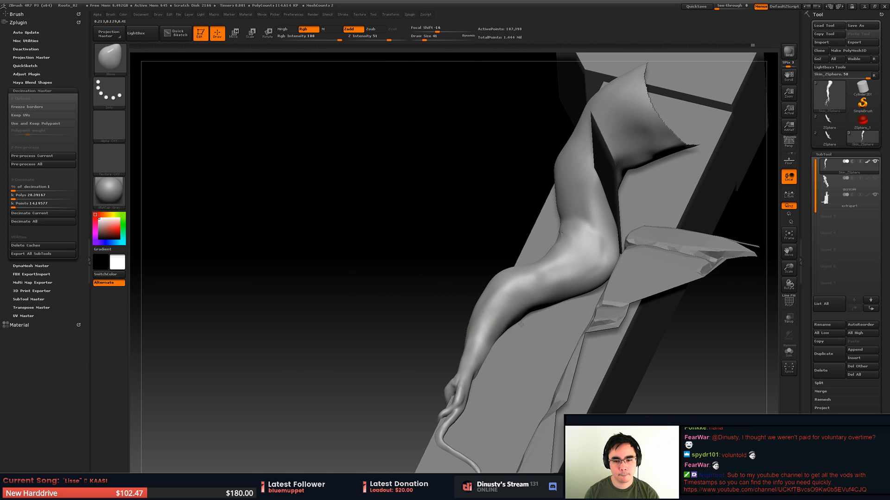
right_drag(511, 318, 477, 259)
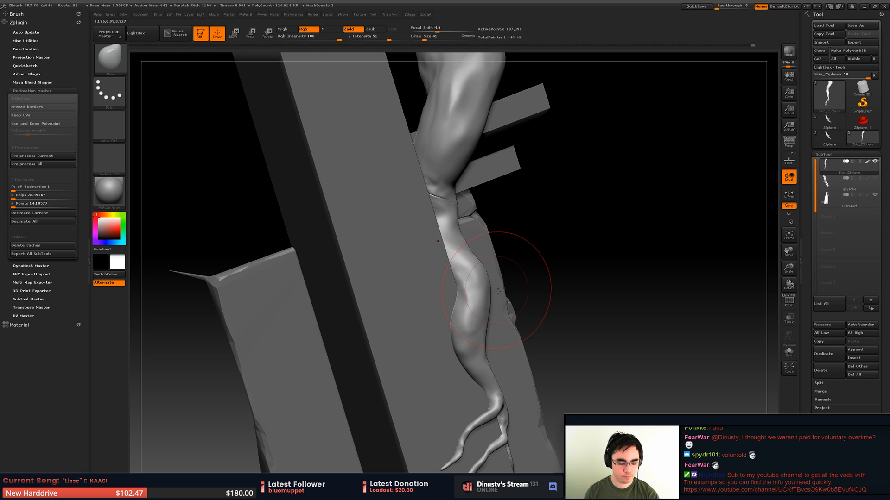
- Fill the notch on the stem's inner curve below the ledge with the Orb_ClayTubes brush at draw size 18 and smooth it
key(b)
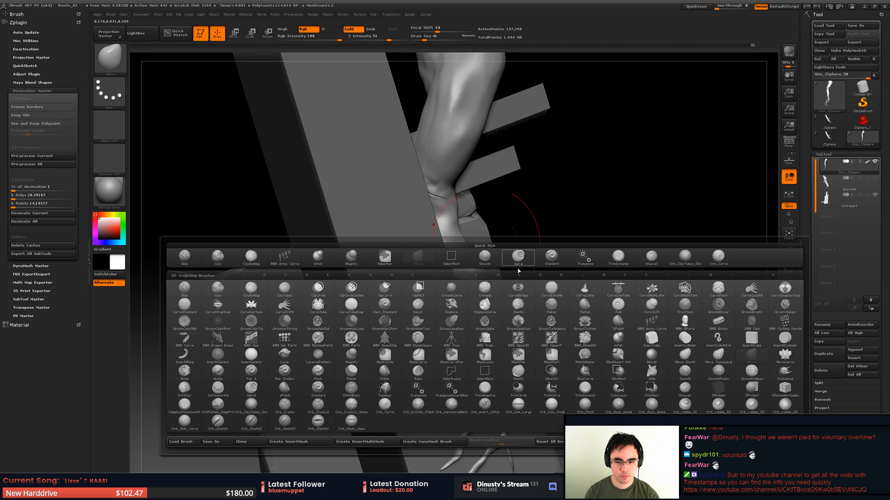
click(686, 257)
key(space)
drag(474, 274, 467, 275)
mouse_move(456, 259)
alt+right_down()
mouse_move(479, 266)
mouse_move(470, 292)
mouse_move(479, 272)
alt+right_up()
drag(430, 292, 436, 332)
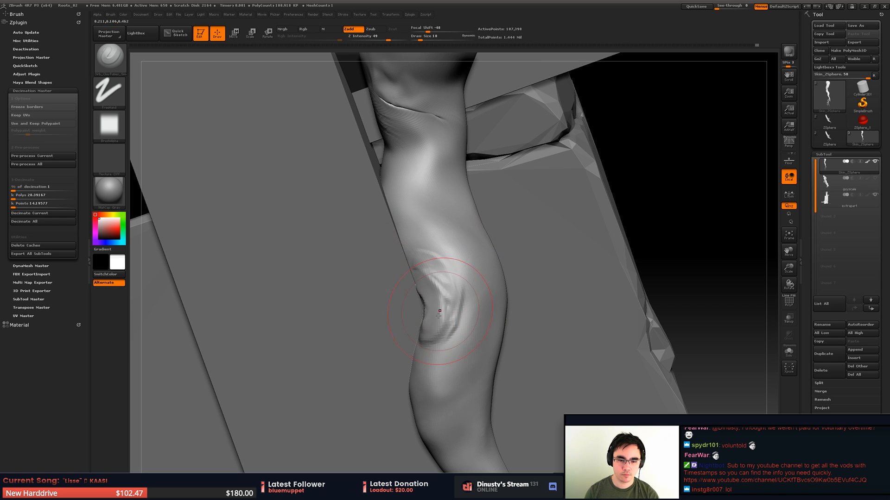
shift+drag(424, 344, 447, 280)
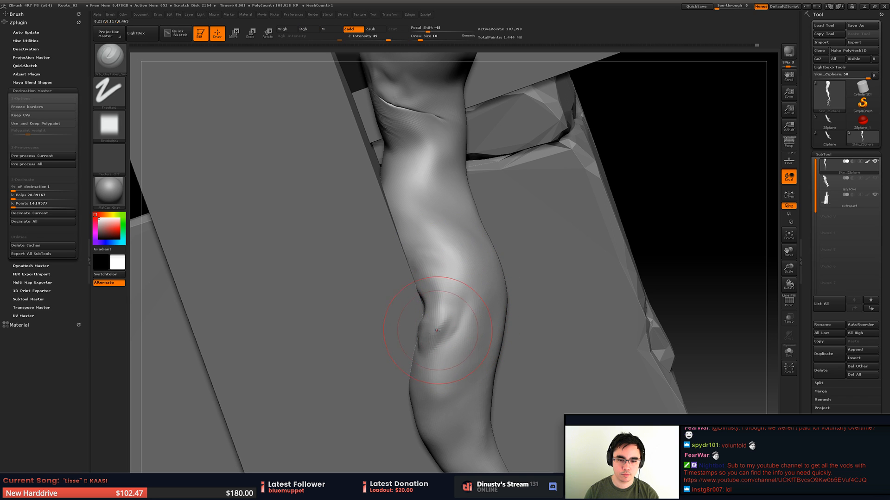
mouse_move(418, 361)
mouse_down()
mouse_move(432, 331)
mouse_move(437, 392)
mouse_move(439, 324)
mouse_up()
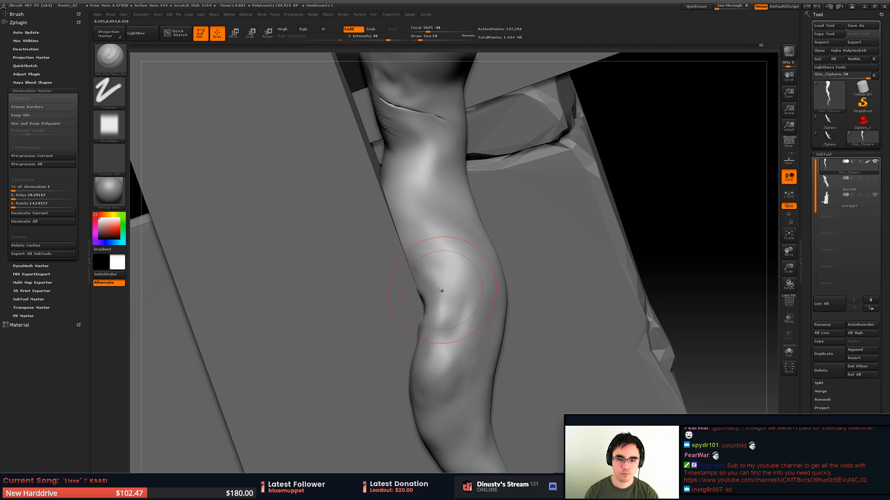
- Try a clay build-up stroke across the front of the stem below the bend and undo it
mouse_move(440, 293)
right_down()
mouse_move(394, 317)
mouse_move(460, 310)
right_up()
drag(466, 311, 494, 296)
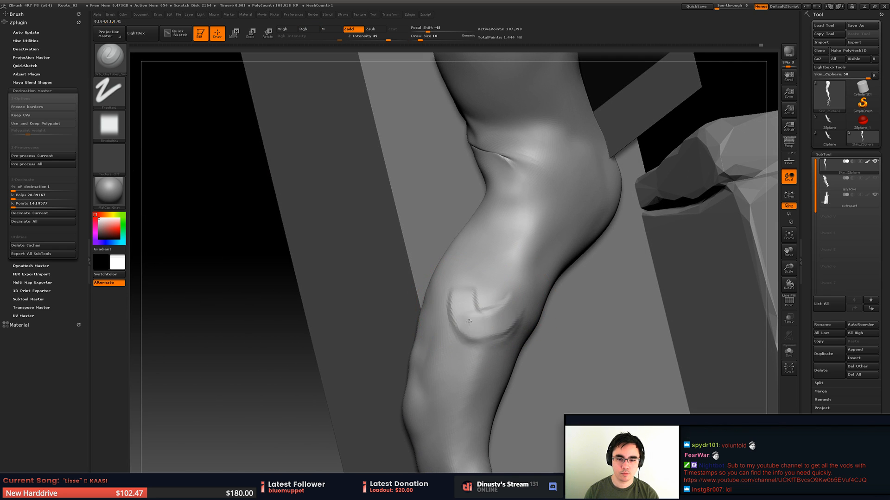
key(ctrl+z)
- Build up and smooth the stem around the crease at the ledge bend
right_drag(550, 186, 604, 195)
shift+drag(486, 232, 463, 220)
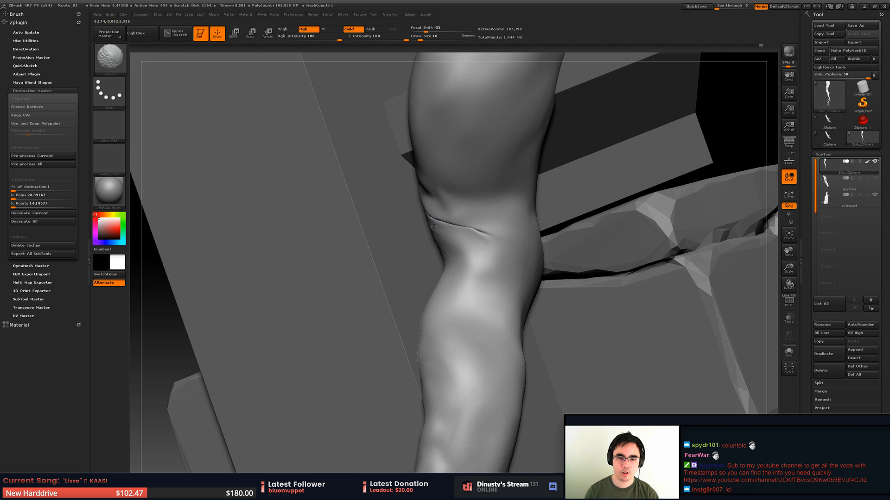
mouse_move(456, 217)
right_down()
mouse_move(476, 216)
mouse_move(438, 270)
right_up()
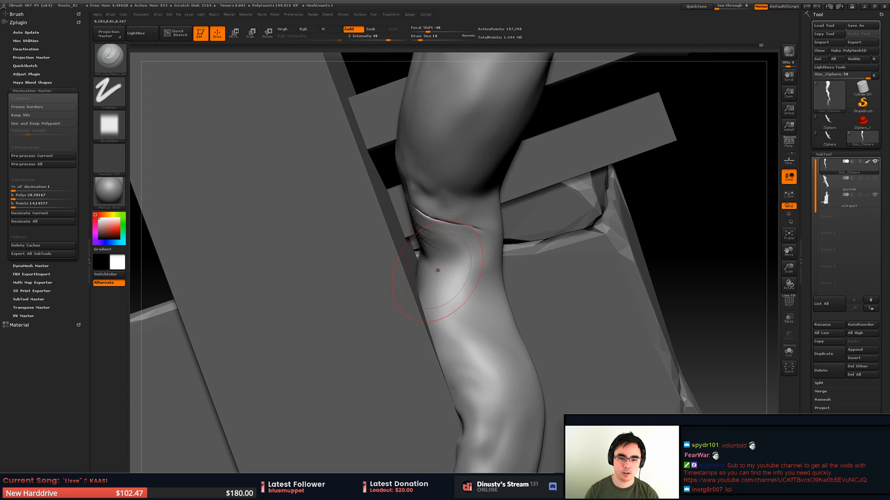
shift+drag(440, 258, 450, 276)
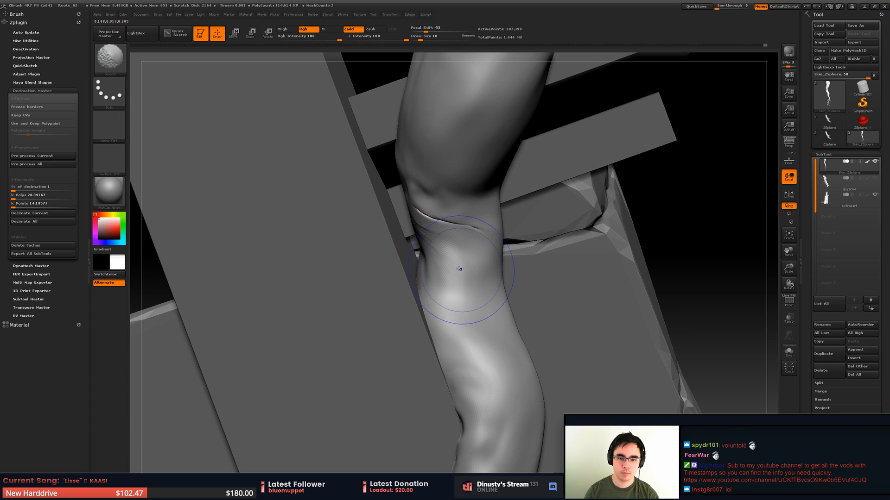
mouse_move(458, 269)
right_down()
mouse_move(467, 237)
mouse_move(459, 215)
mouse_move(399, 240)
mouse_move(409, 200)
mouse_move(491, 192)
mouse_move(515, 142)
right_up()
- Try to reshape the end of the ledge on the extrapart subtool with the Move brush at draw size 54 and undo the change
alt+click(603, 151)
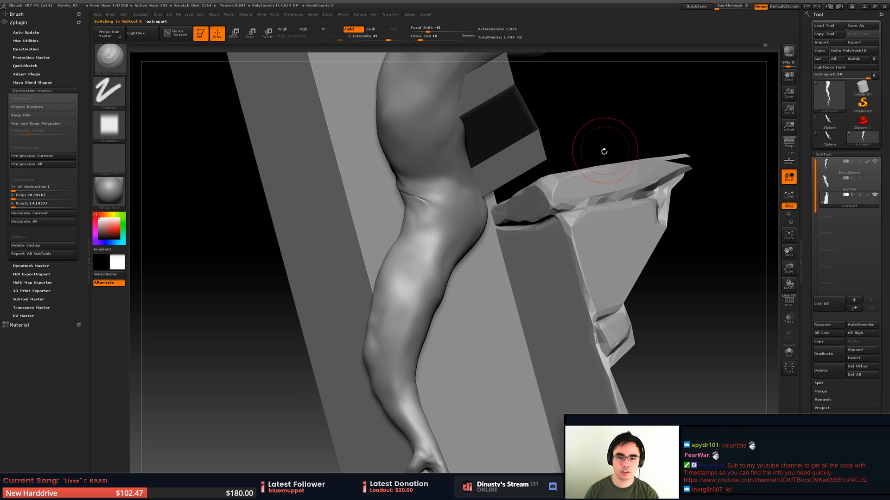
ctrl+shift+click(244, 301)
mouse_move(422, 229)
right_down()
mouse_move(408, 222)
mouse_move(416, 253)
mouse_move(440, 186)
right_up()
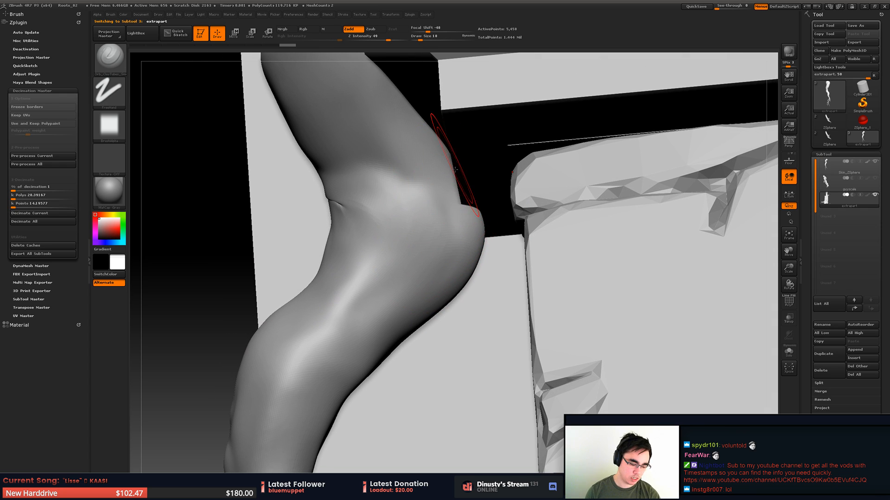
key(b)
key(m)
key(v)
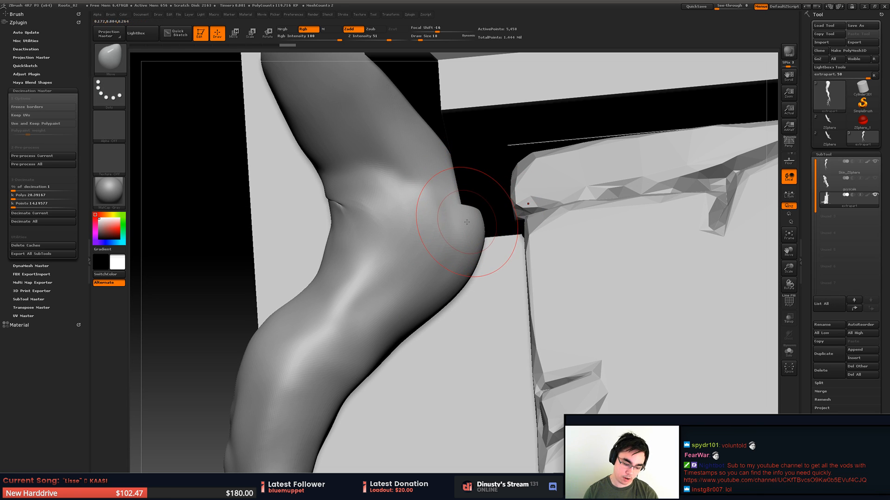
alt+right_drag(467, 207, 477, 217)
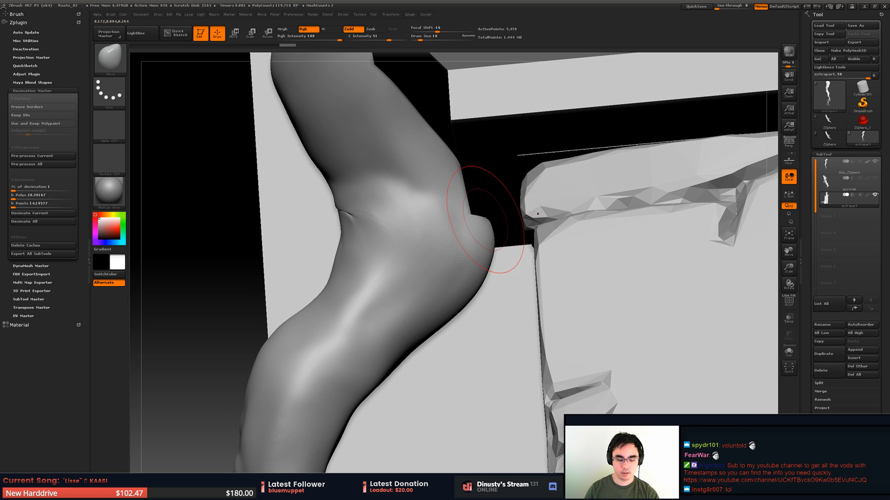
key(space)
mouse_move(483, 225)
mouse_down()
mouse_move(491, 225)
mouse_move(485, 240)
mouse_up()
key(ctrl+z)
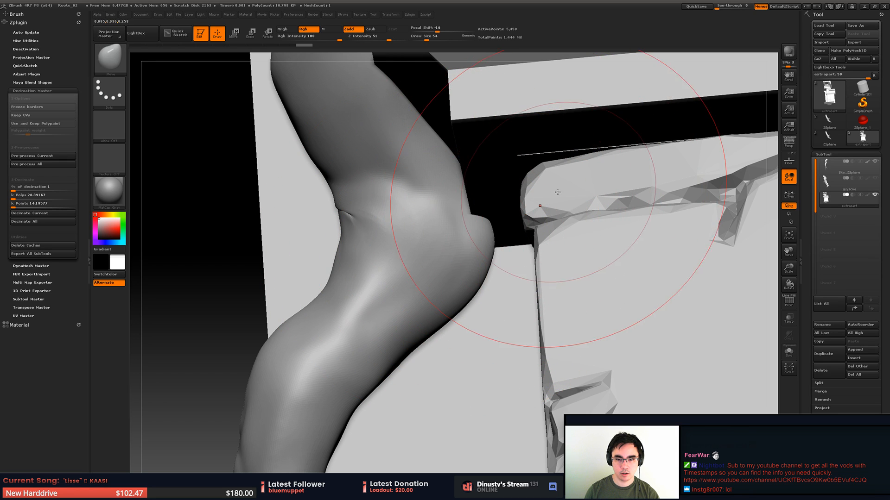
drag(554, 202, 408, 230)
key(ctrl+z)
- Select the Skin_ZSphere subtool, push in the bump on the bend facing the ledge with the Move brush, and set the draw size to 35
alt+click(483, 241)
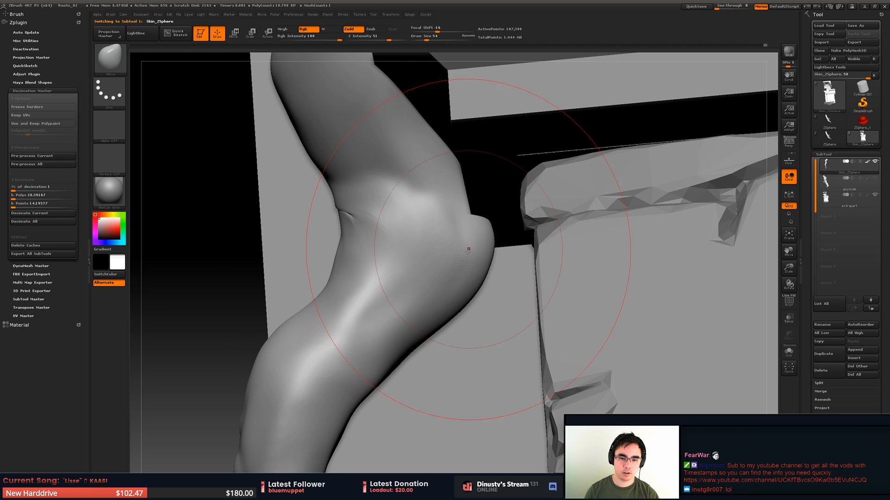
drag(484, 241, 443, 238)
drag(455, 234, 446, 197)
mouse_move(454, 199)
alt+right_down()
mouse_move(484, 220)
mouse_move(475, 209)
alt+right_up()
key(space)
drag(487, 304, 496, 320)
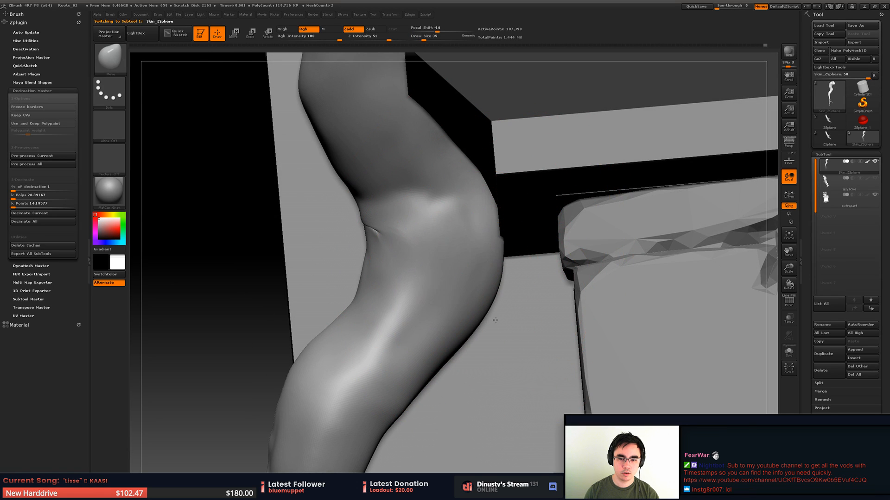
- Nudge the stem's ledge-facing edge at the bend inward with the Move brush
drag(494, 215, 491, 216)
mouse_move(482, 217)
right_down()
mouse_move(446, 235)
mouse_move(476, 223)
mouse_move(454, 232)
mouse_move(435, 225)
right_up()
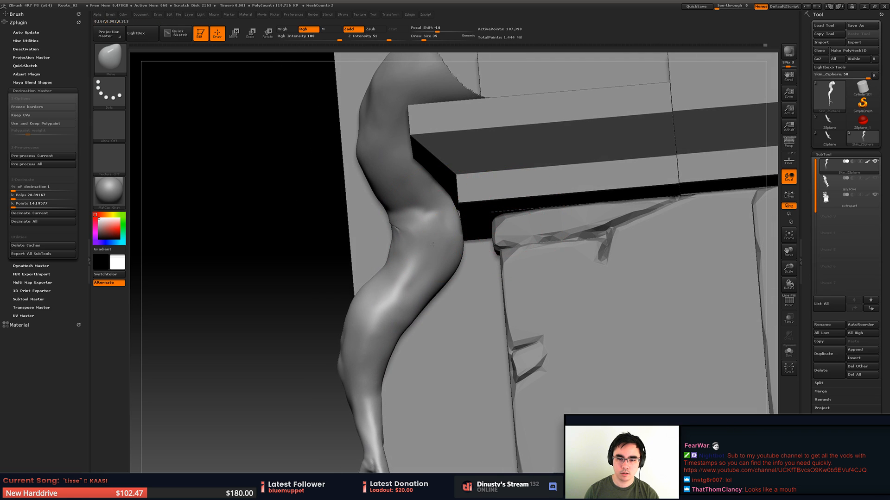
- Try to reshape the stone block under the ledge on the extrapart subtool with the Move brush and undo the change
alt+click(508, 224)
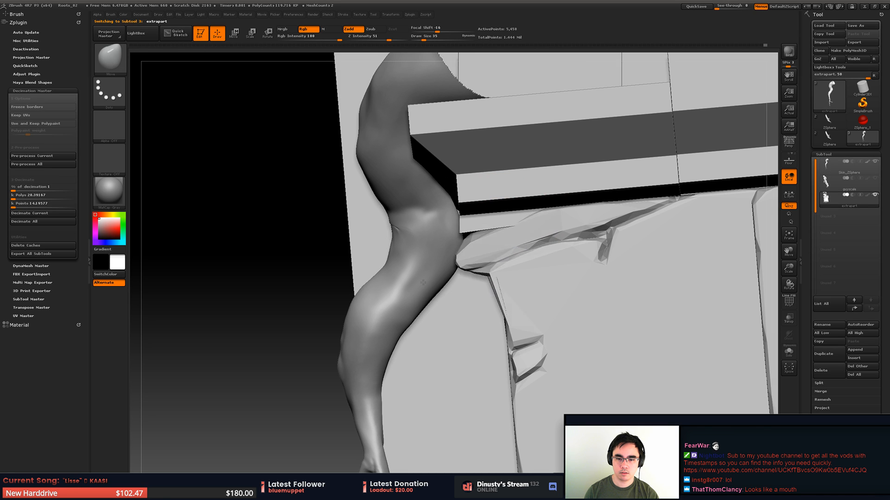
mouse_move(519, 344)
mouse_down()
mouse_move(413, 353)
mouse_move(425, 350)
mouse_move(423, 367)
mouse_up()
key(ctrl+z)
- Set the draw size to 11 for working on the small crease at the stem's bend
mouse_move(376, 282)
alt+right_down()
mouse_move(358, 286)
mouse_move(415, 242)
alt+right_up()
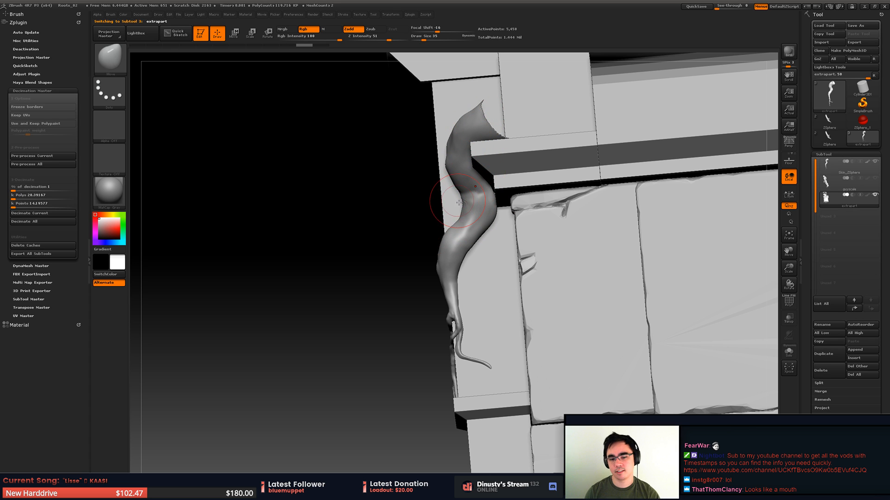
right_drag(458, 203, 533, 164)
alt+right_drag(533, 163, 573, 278)
mouse_move(547, 240)
right_down()
mouse_move(508, 218)
mouse_move(505, 261)
right_up()
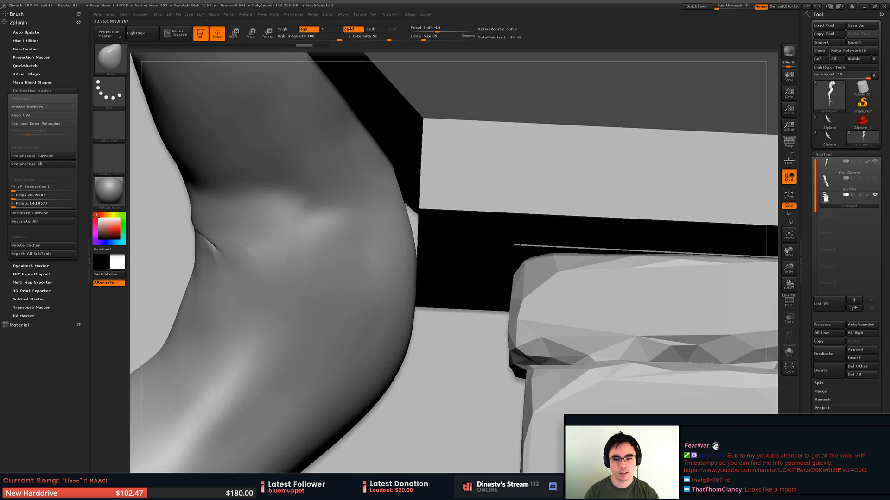
mouse_move(463, 230)
alt+right_down()
mouse_move(635, 230)
mouse_move(719, 245)
alt+right_up()
key(space)
drag(465, 219, 459, 216)
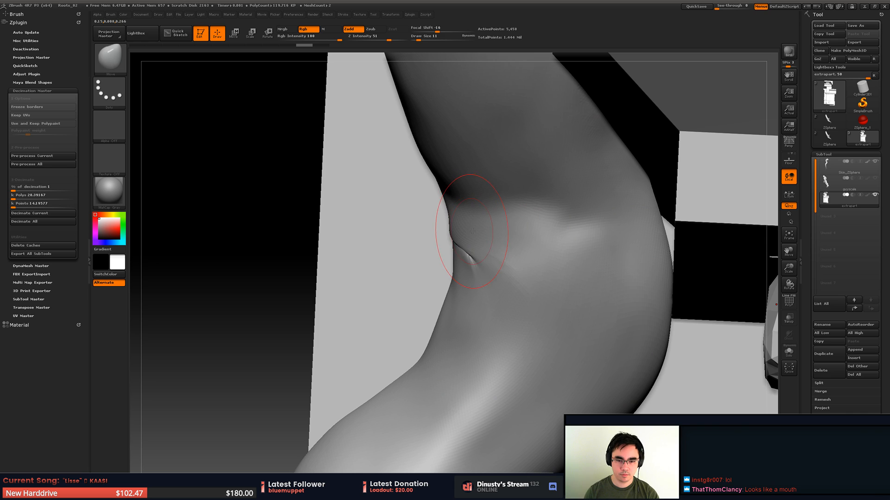
- Save the project over the existing Roots_02.ZPR file
key(ctrl+s)
double_click(337, 167)
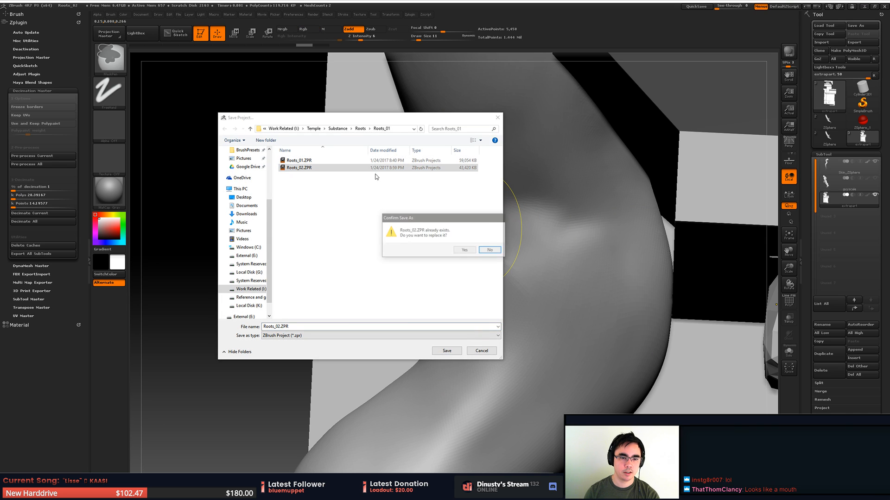
key(y)
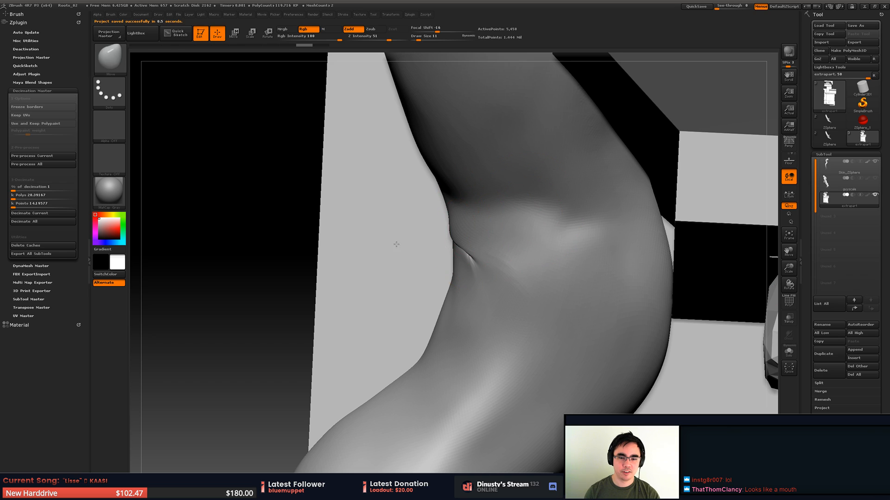
- Select the Skin_ZSphere subtool and try pulling the stem above and below the crease out into two lips with the Move brush
alt+click(460, 227)
mouse_move(460, 227)
mouse_down()
mouse_move(395, 243)
mouse_move(421, 237)
mouse_up()
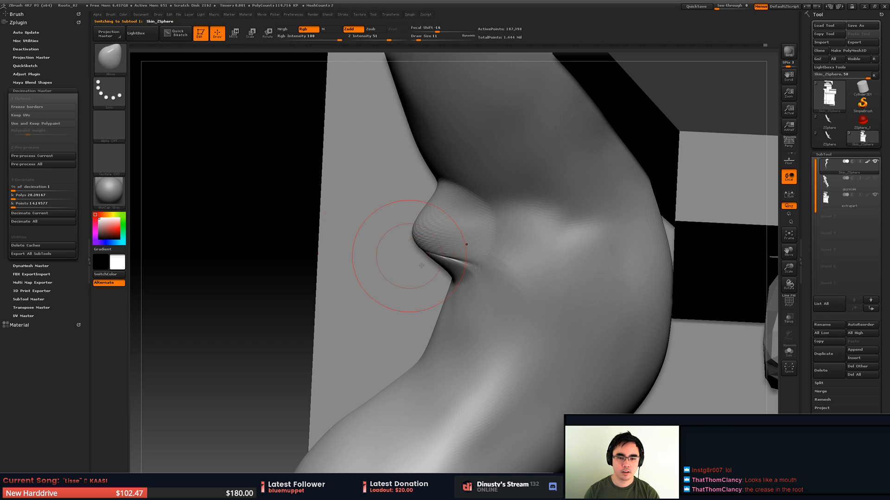
mouse_move(456, 296)
mouse_down()
mouse_move(444, 302)
mouse_move(347, 266)
mouse_move(352, 226)
mouse_up()
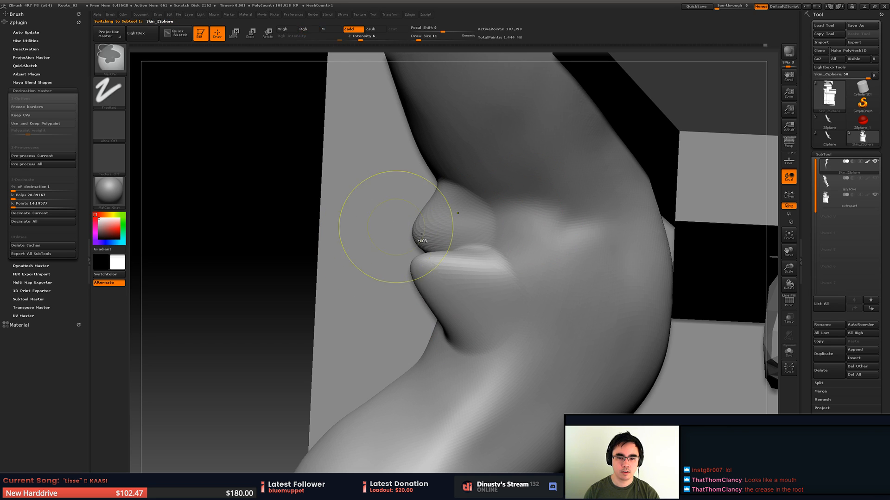
key(ctrl+z)
mouse_move(453, 290)
mouse_down()
mouse_move(375, 246)
mouse_move(371, 227)
mouse_move(380, 236)
mouse_up()
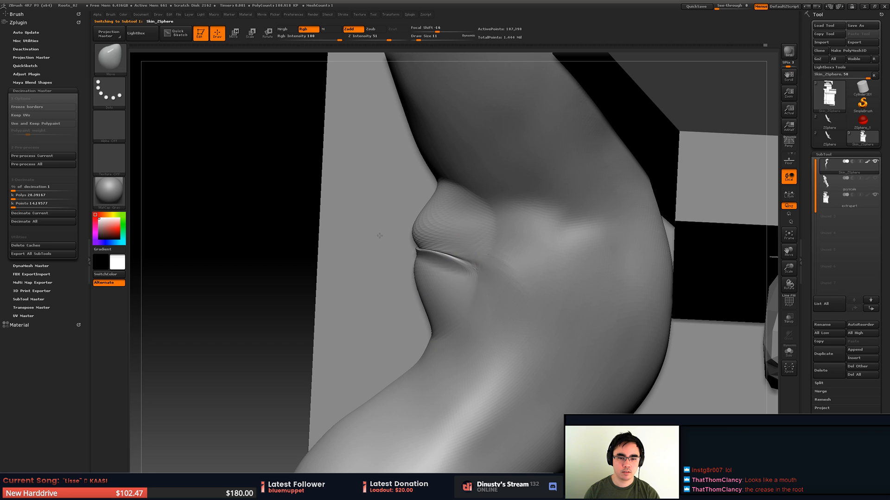
- Try sculpting a swirled eye on the stem above the lips with the Spiral brush
key(b)
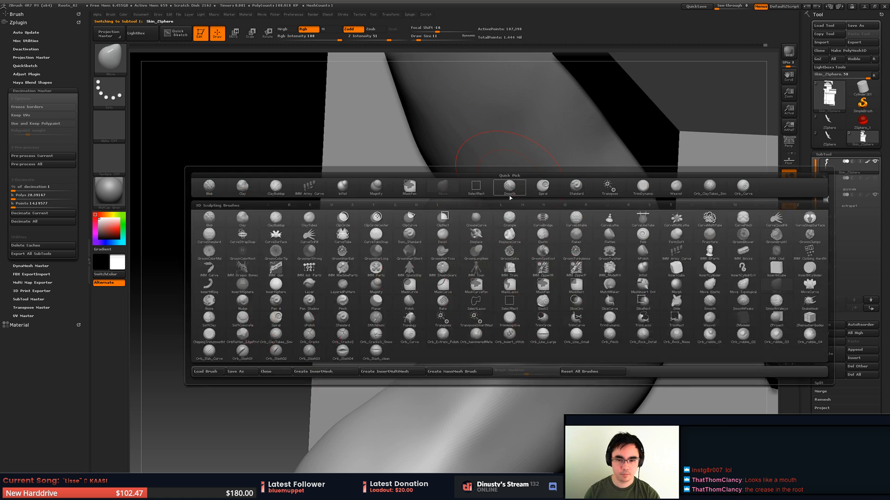
click(549, 192)
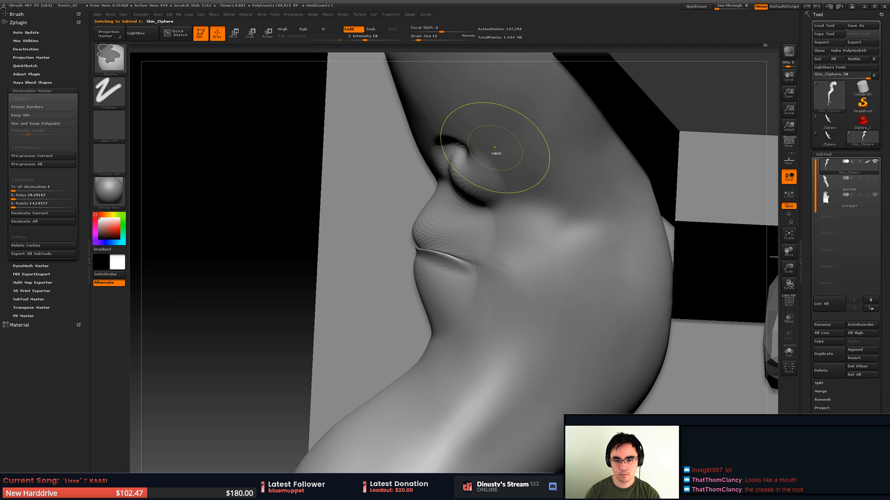
drag(475, 164, 558, 138)
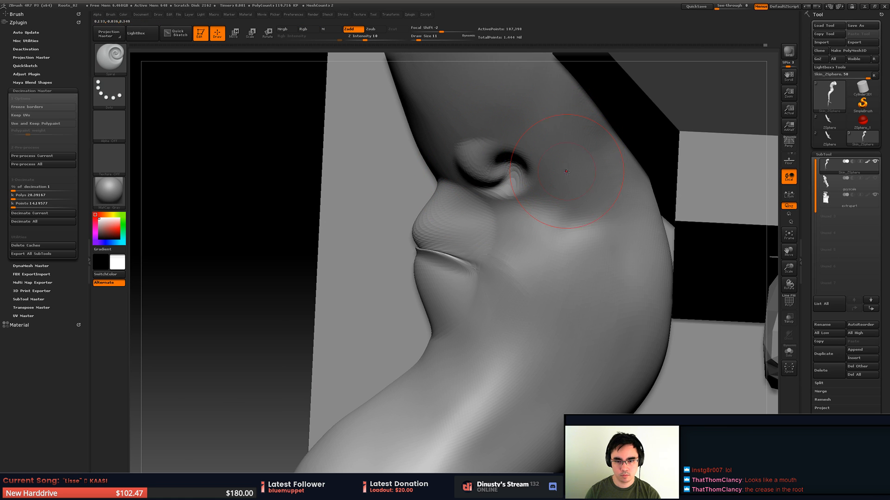
- Try adding a raised brow over the eye and a small chin below the lips with a clay brush
key(b)
click(760, 189)
drag(458, 134, 585, 120)
drag(458, 144, 553, 138)
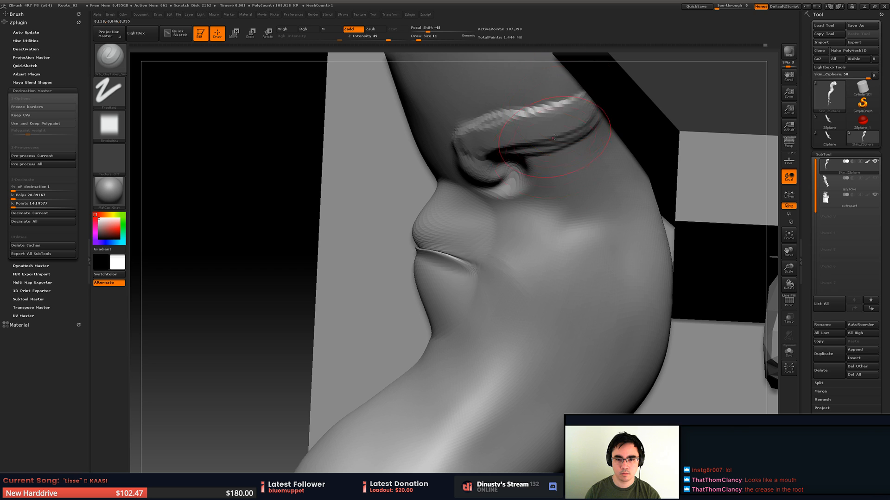
drag(445, 343, 402, 379)
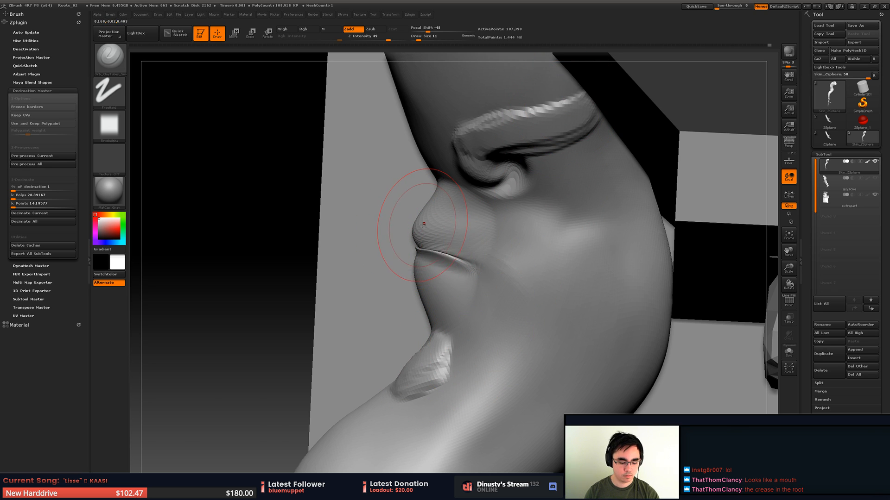
- Try stretching the upper and lower lips further out from the stem with the Move brush
key(b)
key(m)
key(v)
drag(416, 228, 367, 224)
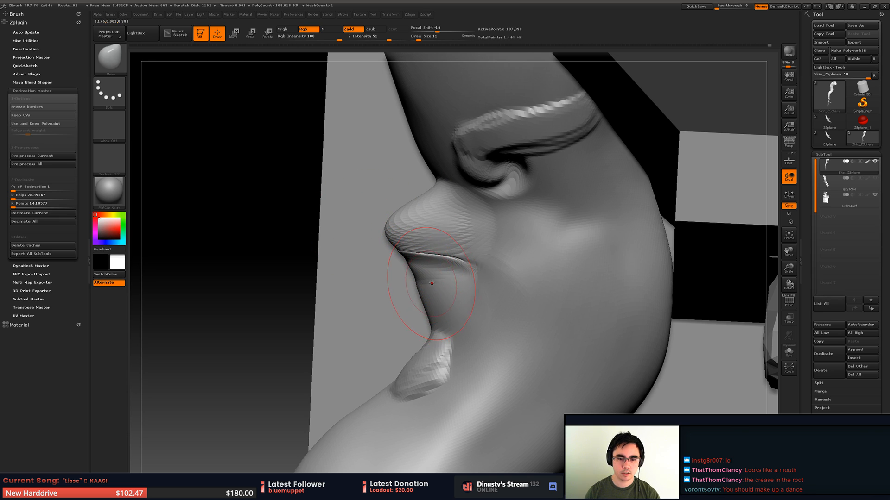
drag(432, 284, 385, 290)
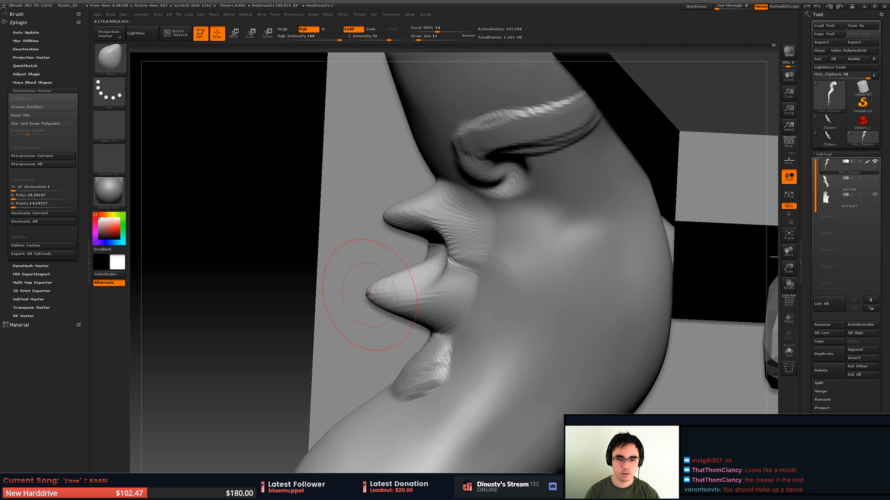
- Try opening the mouth and reshaping the lower lip with the Move brush at draw size 16
key(space)
mouse_move(384, 309)
mouse_down()
mouse_move(371, 283)
mouse_move(401, 201)
mouse_up()
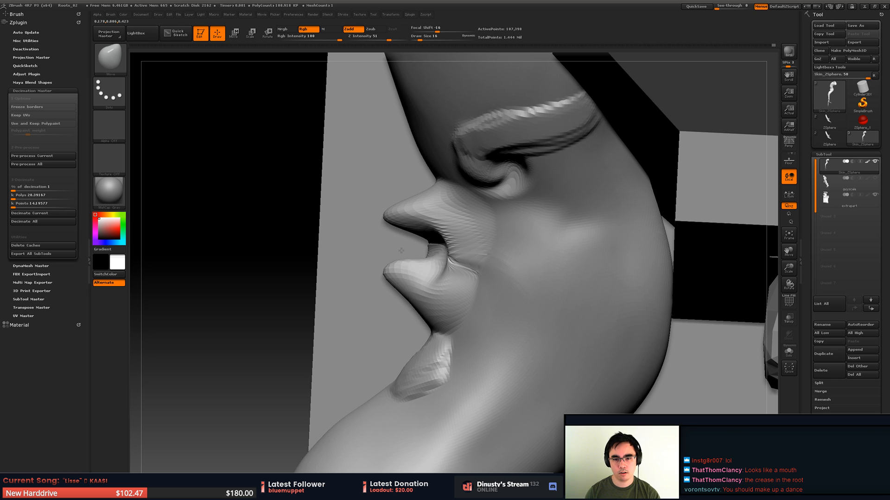
drag(401, 255, 403, 268)
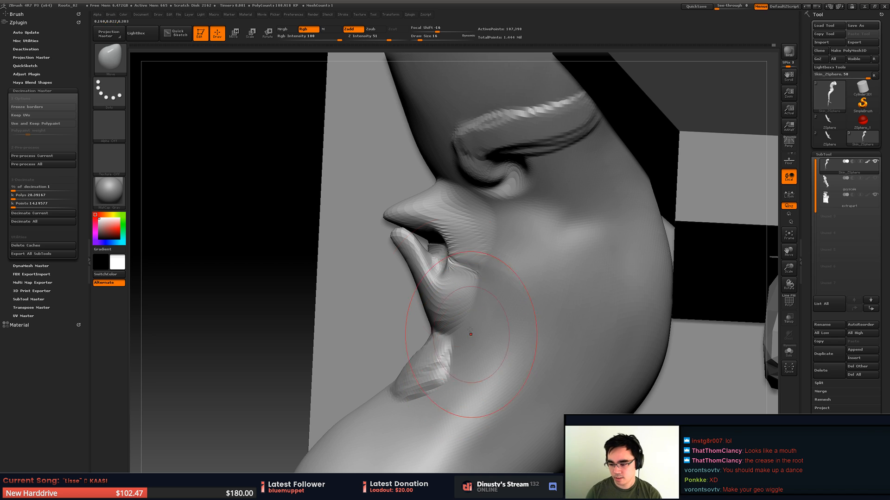
- Undo all the face sculpting on the stem, including the lips, eye, brow and chin
key(ctrl+z)
key(ctrl+z)
key(ctrl+z)
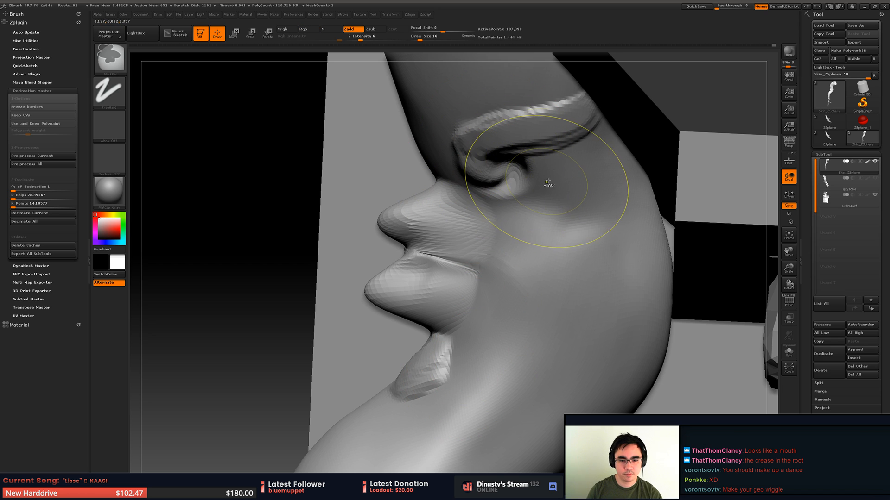
key(ctrl+z)
key(ctrl+z)
key(ctrl+z)
key(ctrl+z)
key(ctrl+z)
key(ctrl+z)
key(ctrl+z)
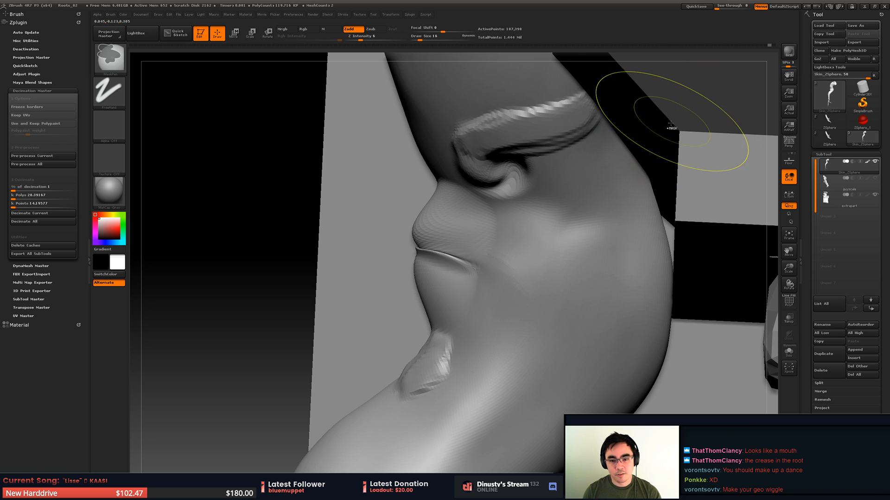
key(ctrl+z)
key(ctrl+z)
key(ctrl+z)
key(ctrl+z)
key(ctrl+z)
key(ctrl+z)
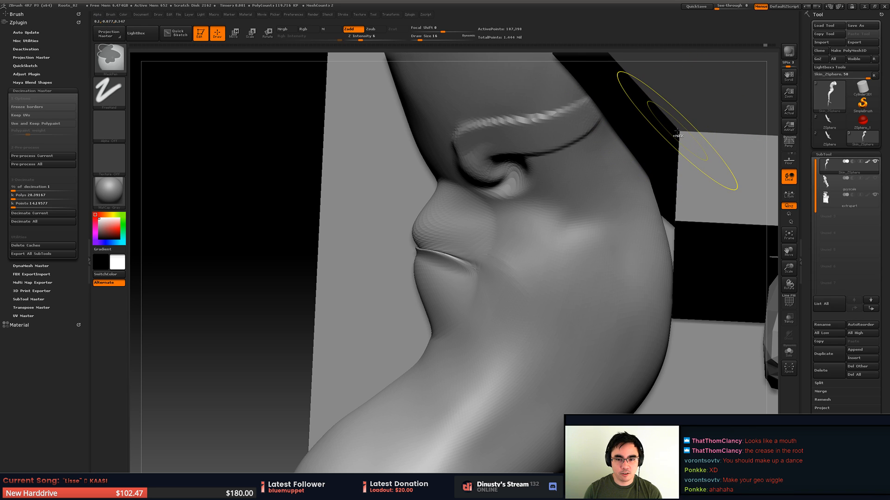
key(ctrl+z)
key(ctrl+z)
key(ctrl+z)
key(ctrl+z)
key(ctrl+z)
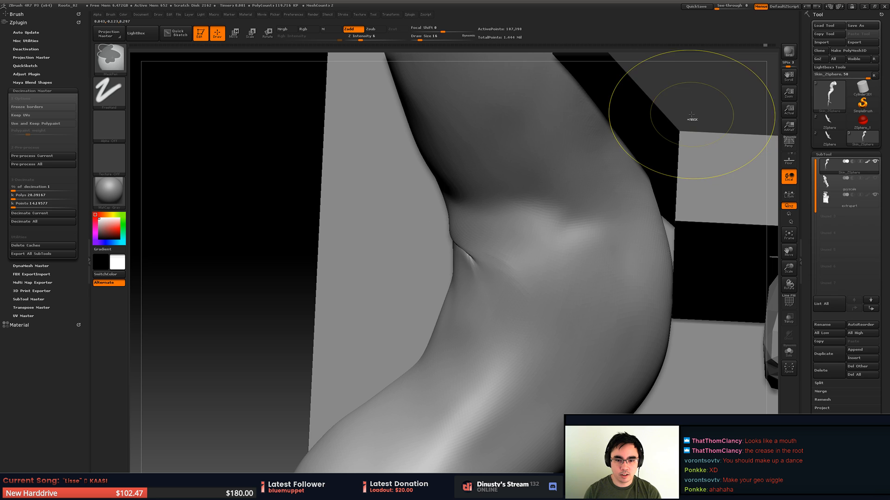
- Smooth the stem where it bends over the ledge, accepting the removal of the newer undo history entries
mouse_move(520, 215)
alt+right_down()
mouse_move(482, 246)
mouse_move(472, 213)
mouse_move(420, 208)
mouse_move(408, 183)
alt+right_up()
shift+click(433, 217)
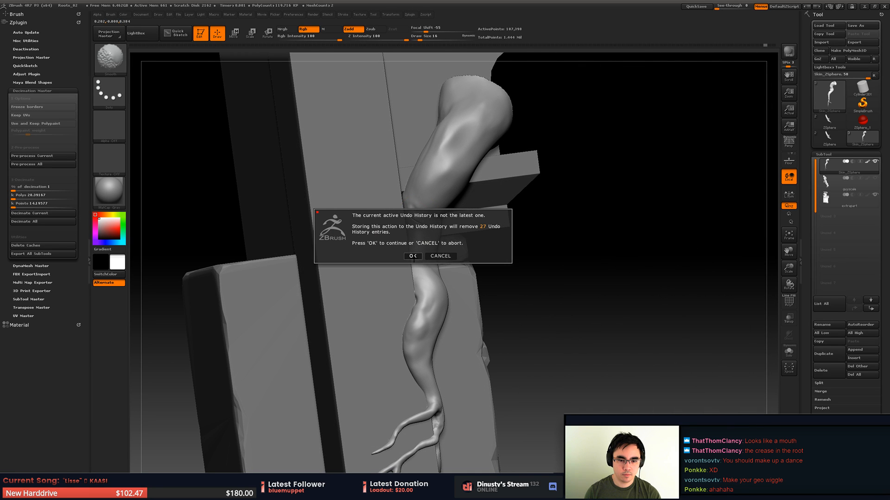
click(412, 256)
mouse_move(413, 256)
right_down()
mouse_move(456, 253)
mouse_move(394, 260)
mouse_move(417, 232)
mouse_move(440, 228)
mouse_move(453, 239)
mouse_move(435, 246)
mouse_move(443, 272)
mouse_move(447, 196)
mouse_move(433, 204)
mouse_move(417, 185)
mouse_move(352, 232)
mouse_move(366, 278)
right_up()
mouse_move(366, 278)
ctrl+right_down()
mouse_move(338, 247)
mouse_move(357, 218)
ctrl+right_up()
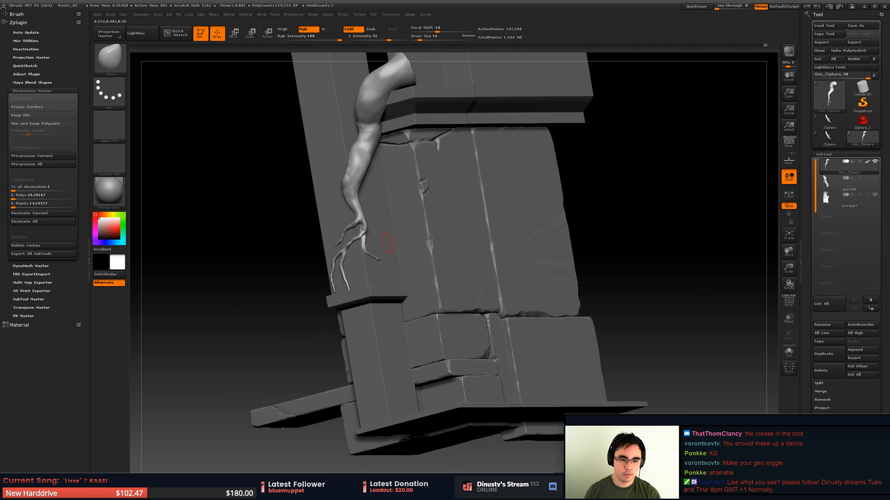
- Push the lower forked branch in against the pillar face with the Move brush, working from the side
right_drag(387, 246, 457, 320)
right_drag(481, 264, 515, 261)
ctrl+right_drag(524, 190, 511, 236)
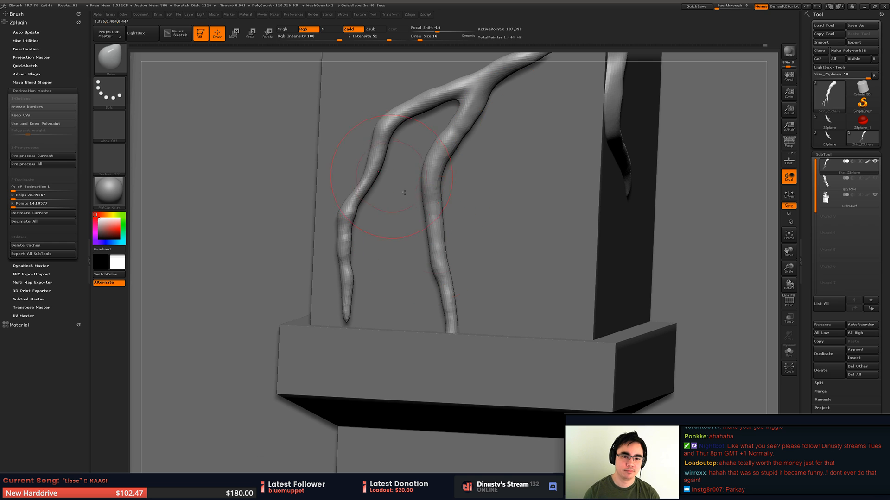
right_drag(438, 257, 500, 245)
right_drag(435, 227, 477, 273)
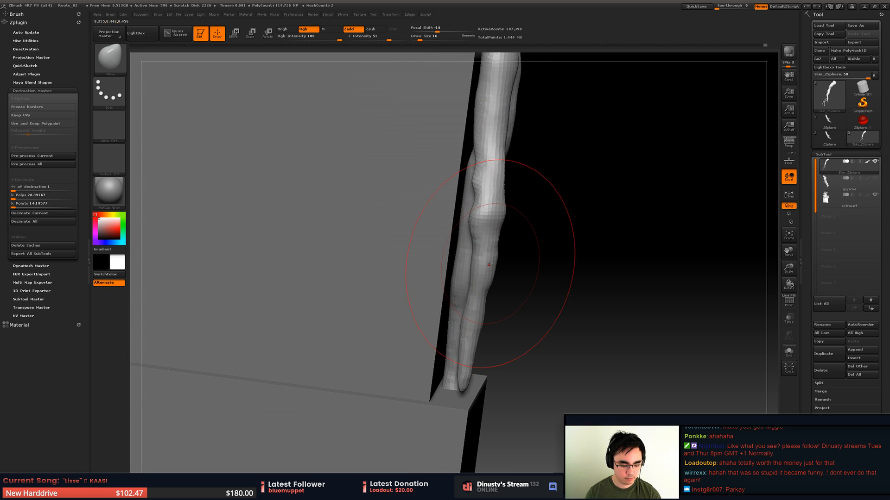
key(b)
key(m)
key(v)
drag(489, 236, 468, 234)
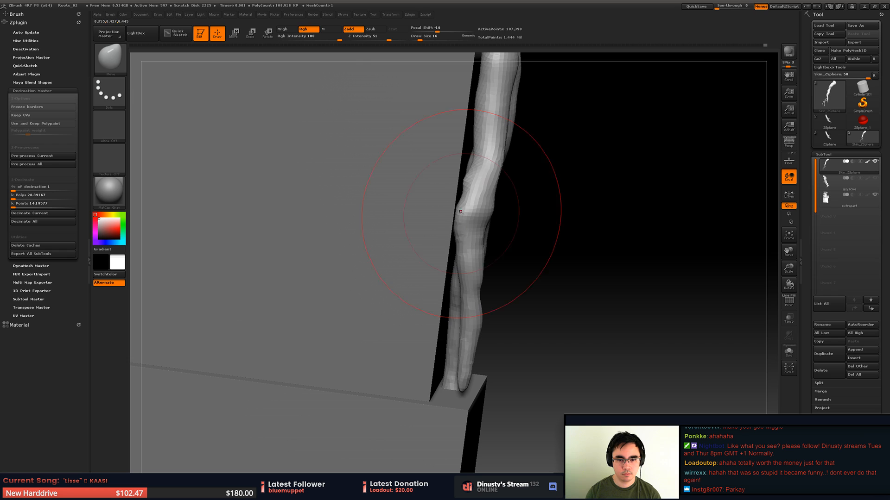
drag(485, 163, 470, 166)
right_drag(522, 237, 473, 246)
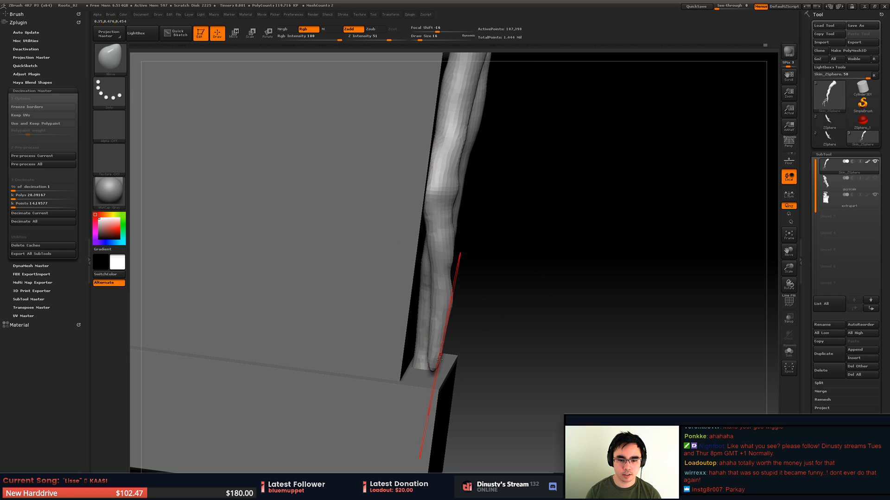
- Try bending the lower branch outward away from the pillar with the Move brush and undo the changes
drag(439, 360, 508, 356)
drag(443, 270, 536, 248)
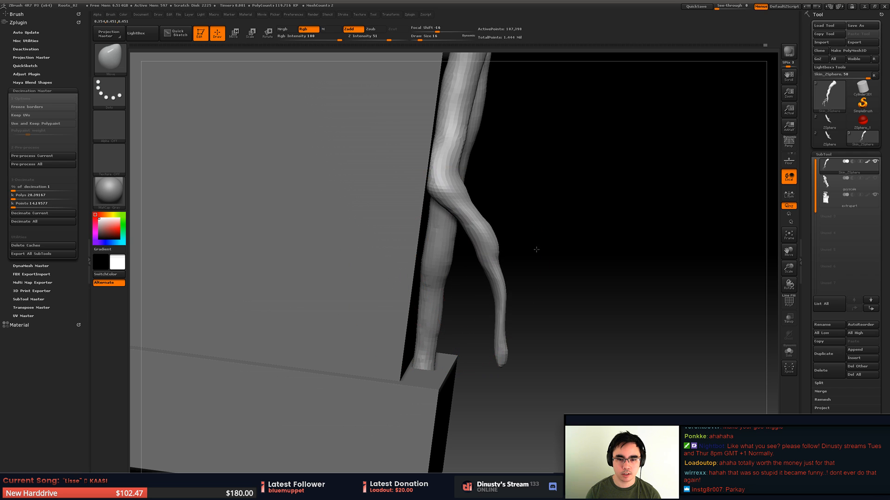
mouse_move(506, 320)
mouse_down()
mouse_move(555, 293)
mouse_move(528, 303)
mouse_move(584, 321)
mouse_move(556, 319)
mouse_up()
drag(510, 250, 551, 207)
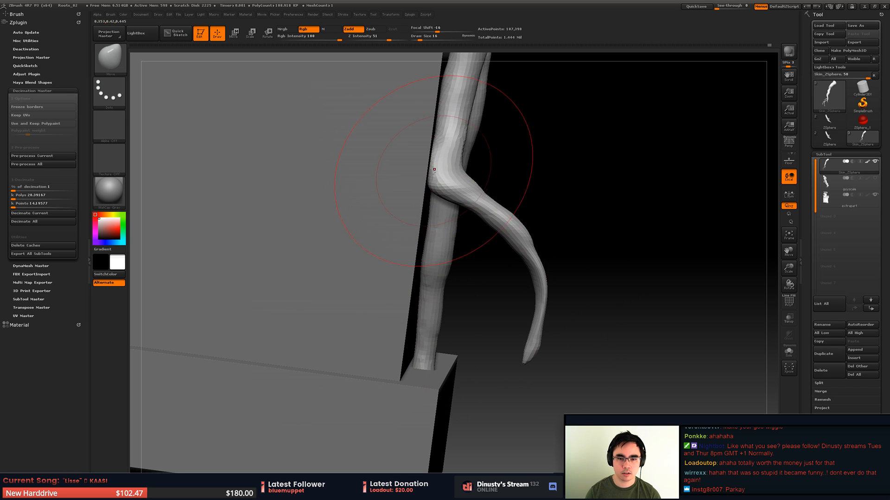
mouse_move(446, 165)
mouse_down()
mouse_move(506, 155)
mouse_move(499, 159)
mouse_up()
key(shift)
mouse_move(513, 244)
mouse_down()
mouse_move(566, 223)
mouse_move(437, 248)
mouse_move(429, 234)
mouse_move(448, 243)
mouse_up()
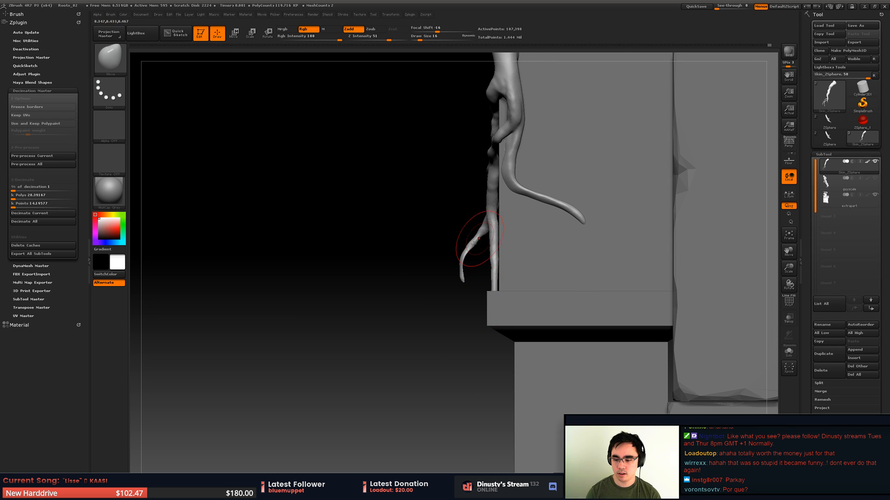
drag(522, 237, 580, 194)
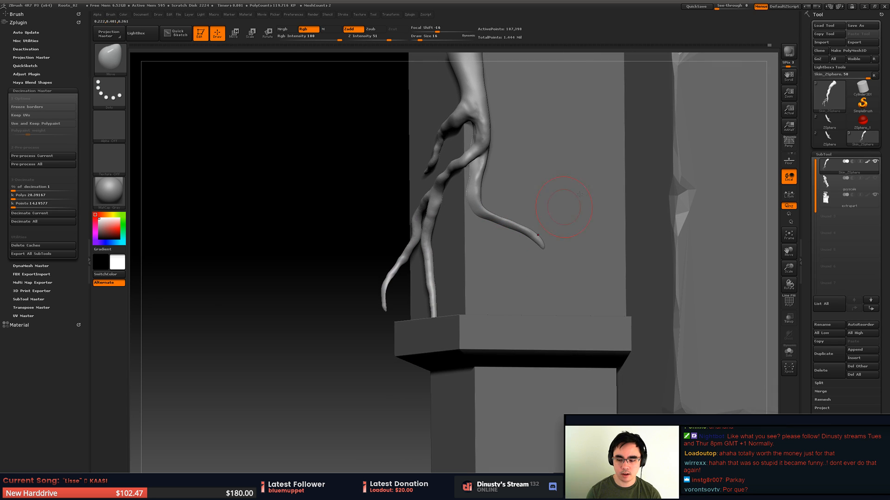
mouse_move(398, 315)
mouse_down()
mouse_move(462, 301)
mouse_move(500, 282)
mouse_up()
key(ctrl+z)
key(ctrl+z)
key(ctrl+z)
- Push the lower branch and its tip flush against the pillar with the Move brush at draw size 23
alt+drag(438, 285, 483, 283)
alt+drag(344, 283, 451, 258)
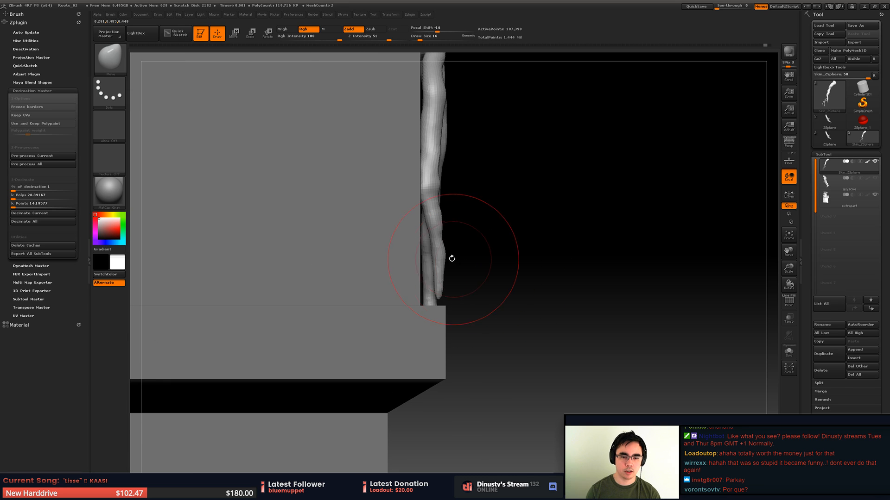
key(space)
mouse_move(500, 237)
mouse_down()
mouse_move(527, 265)
mouse_move(518, 254)
mouse_up()
drag(434, 246, 416, 245)
drag(430, 306, 413, 308)
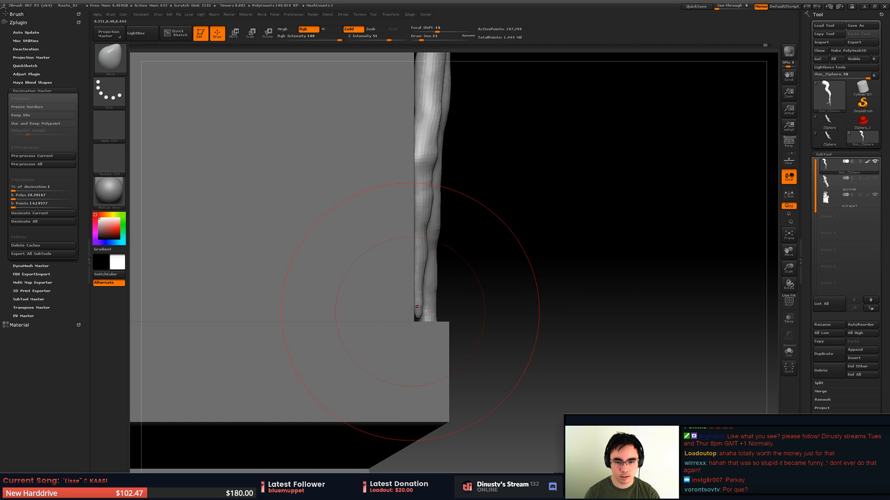
- Nudge the longer lower branch's middle and tip from the side with the Move brush to follow the pillar face
drag(424, 264, 438, 255)
drag(426, 316, 413, 310)
mouse_move(468, 215)
mouse_down()
mouse_move(403, 232)
mouse_move(380, 209)
mouse_move(366, 229)
mouse_move(299, 227)
mouse_up()
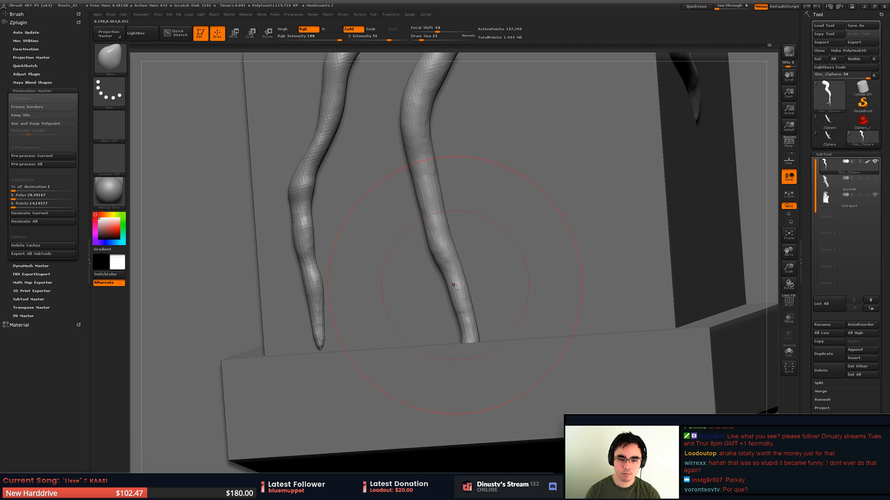
- Hide the architecture subtool and bend the lower end of the longer branch outward and up with the Move brush
click(874, 195)
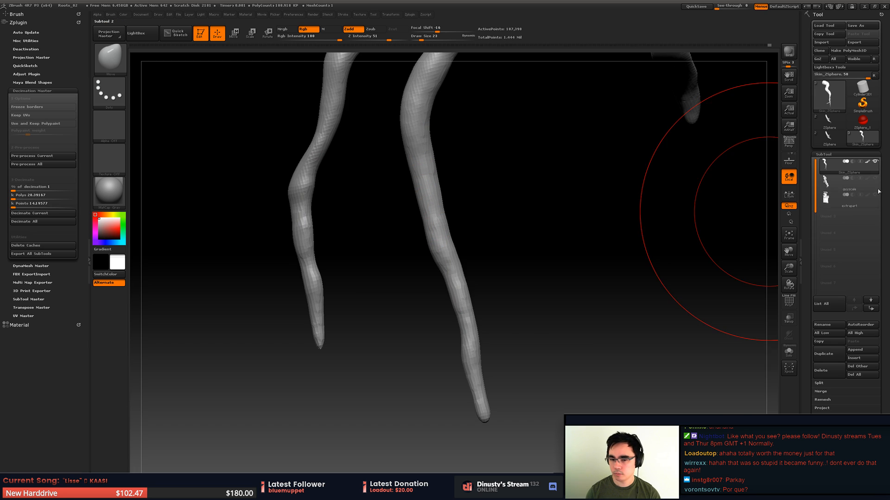
mouse_move(508, 337)
alt+mouse_down()
mouse_move(475, 310)
mouse_move(447, 315)
alt+mouse_up()
mouse_move(453, 387)
mouse_down()
mouse_move(489, 360)
mouse_move(501, 337)
mouse_up()
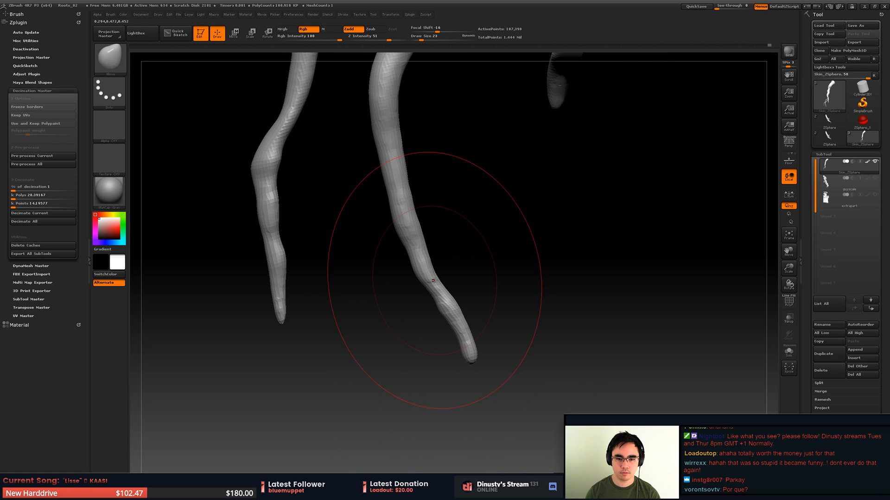
drag(413, 253, 436, 232)
mouse_move(486, 355)
mouse_down()
mouse_move(474, 279)
mouse_move(471, 336)
mouse_move(483, 294)
mouse_up()
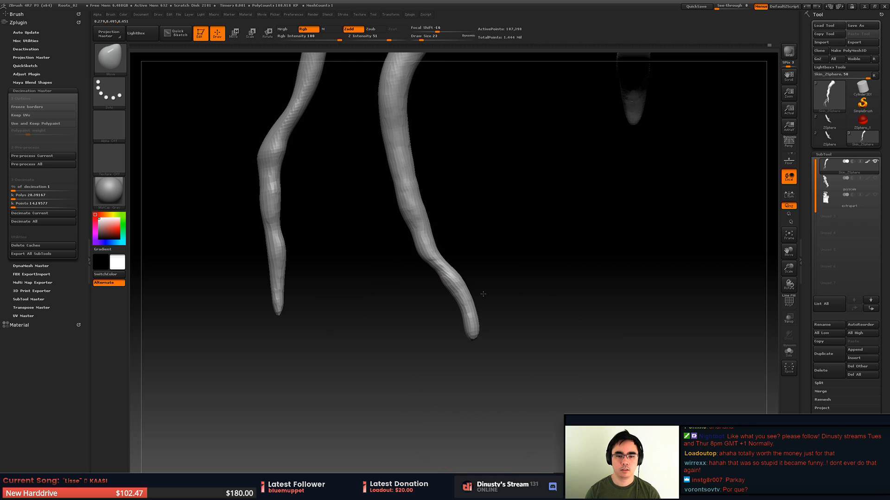
- Refine the longer branch's curve and pull its tip up with the Move brush at draw size 16, and show the architecture subtool again
drag(424, 242, 410, 220)
mouse_move(392, 152)
mouse_down()
mouse_move(380, 157)
mouse_move(410, 173)
mouse_up()
key(ctrl+z)
key(space)
click(404, 180)
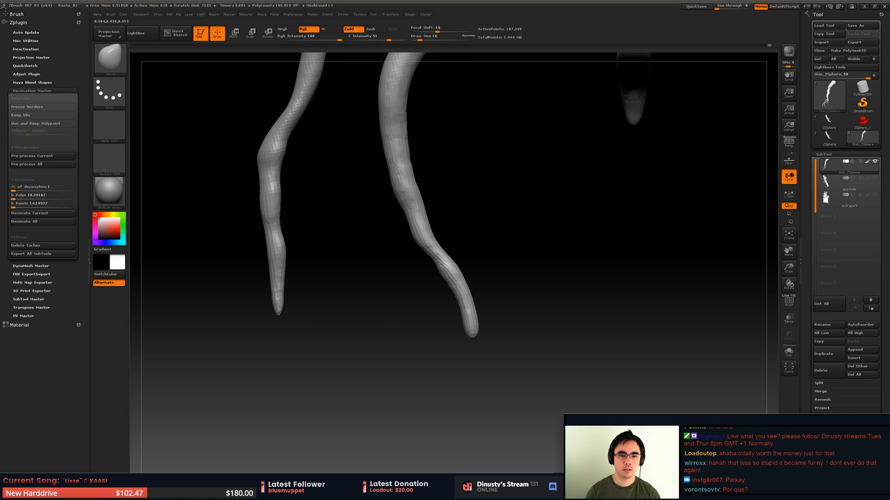
drag(470, 336, 474, 324)
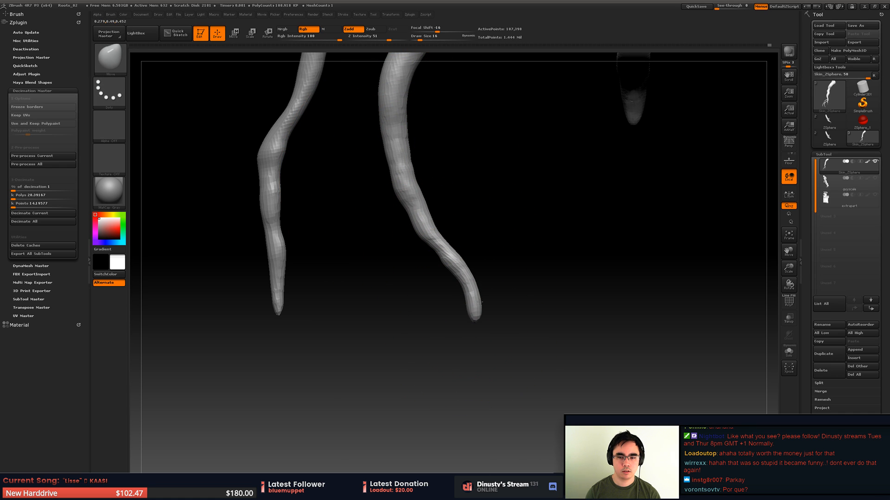
click(875, 195)
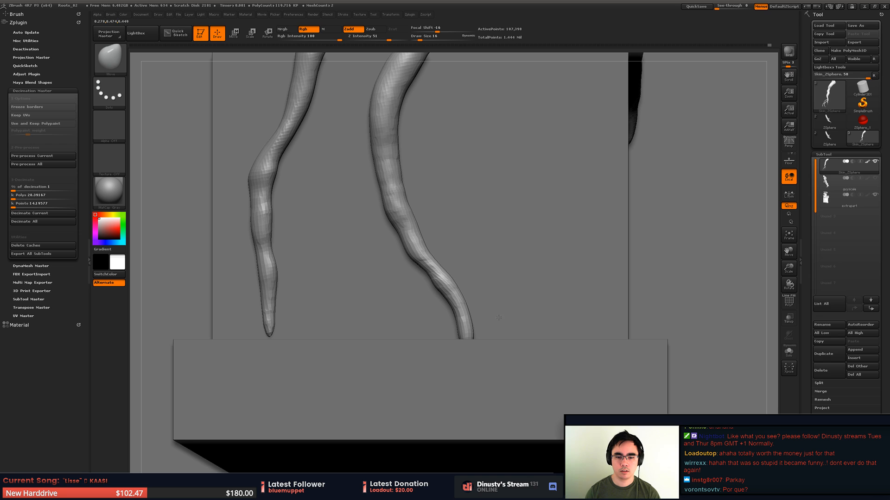
- Bend the longer branch's end sideways above the ledge with the Move brush and thicken it with the Inflate brush
mouse_move(444, 295)
mouse_down()
mouse_move(418, 303)
mouse_move(430, 300)
mouse_up()
drag(474, 331, 514, 311)
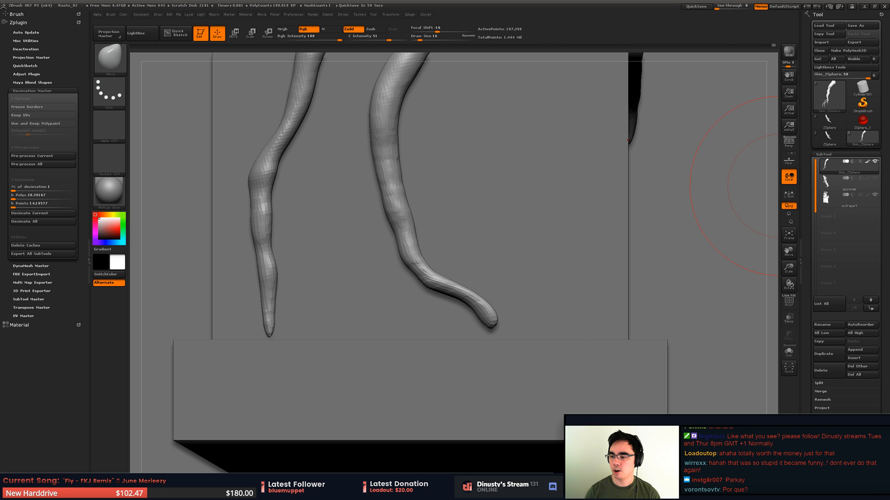
key(shift)
key(b)
key(i)
key(n)
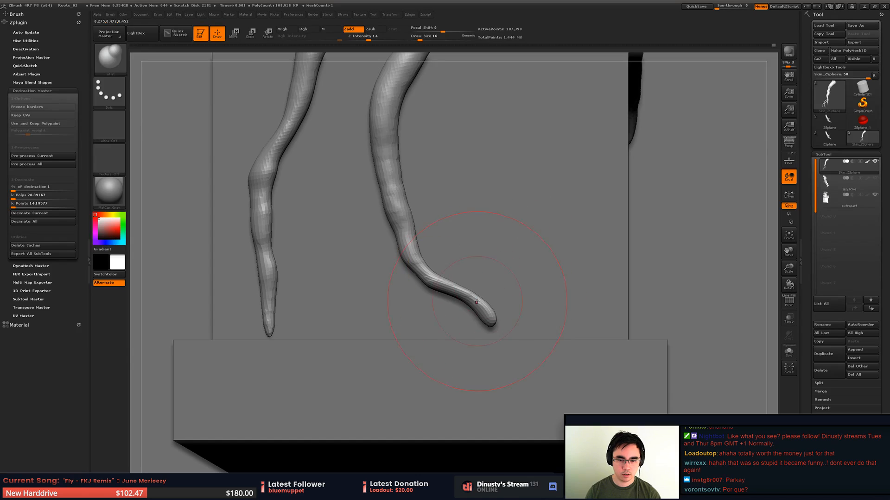
mouse_move(476, 302)
mouse_down()
mouse_move(430, 279)
mouse_move(414, 256)
mouse_move(488, 293)
mouse_up()
- Reshape the bent branch end with the Move brush at draw size 35 and smooth it
key(b)
key(m)
key(v)
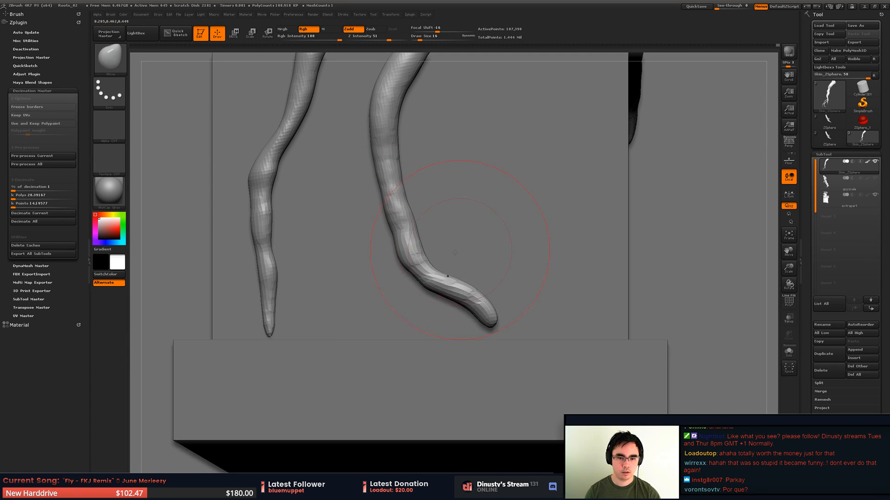
key(space)
drag(439, 272, 441, 272)
drag(430, 274, 444, 260)
mouse_move(466, 297)
alt+mouse_down()
mouse_move(445, 298)
mouse_move(444, 266)
alt+mouse_up()
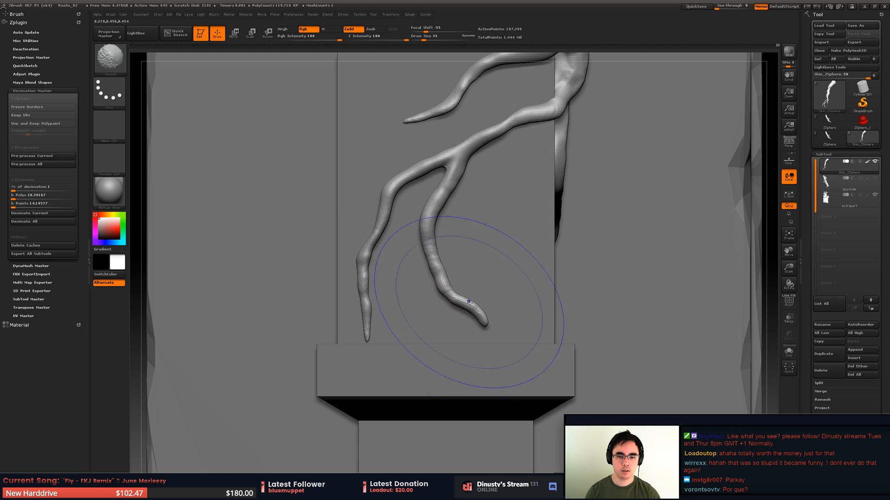
mouse_move(477, 293)
mouse_down()
mouse_move(399, 296)
mouse_move(481, 328)
mouse_up()
- Push the bent branch tip in against the pillar from the side with the Move brush at draw size 16
key(w)
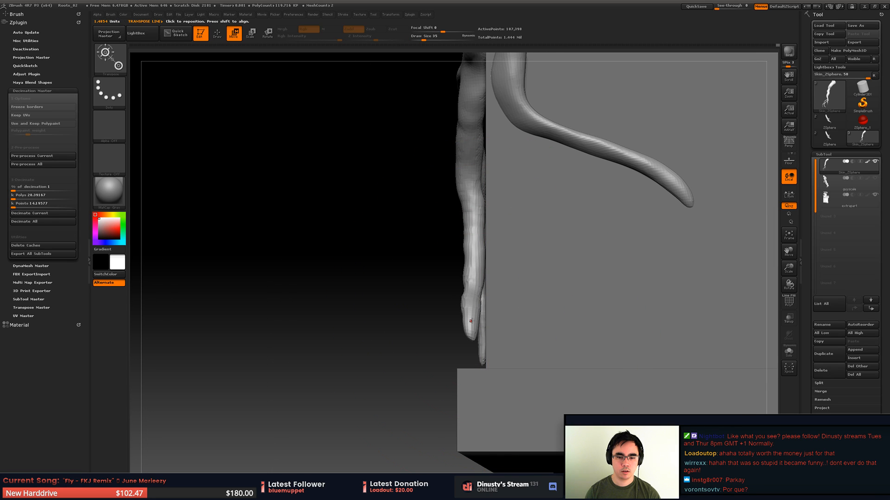
key(q)
key(space)
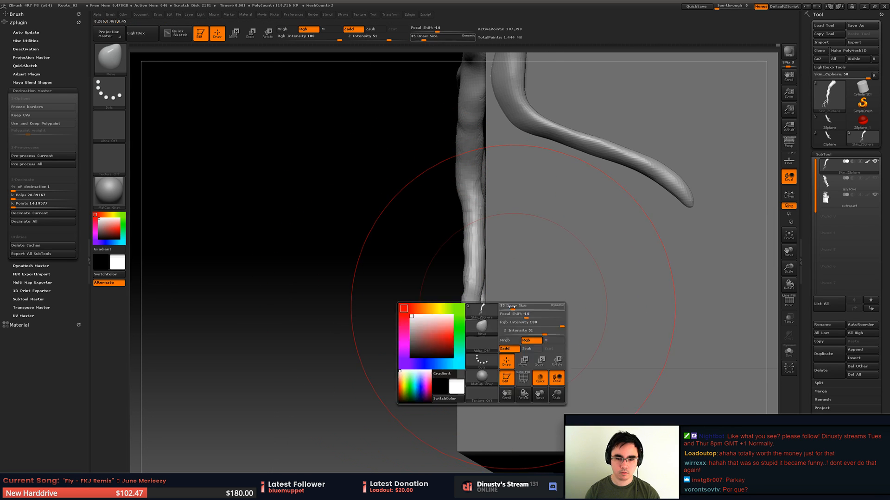
key(space)
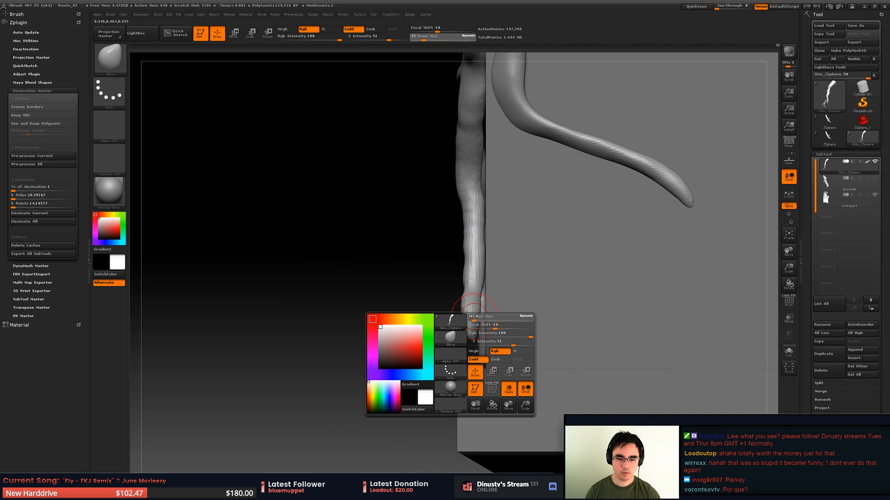
drag(478, 316, 475, 315)
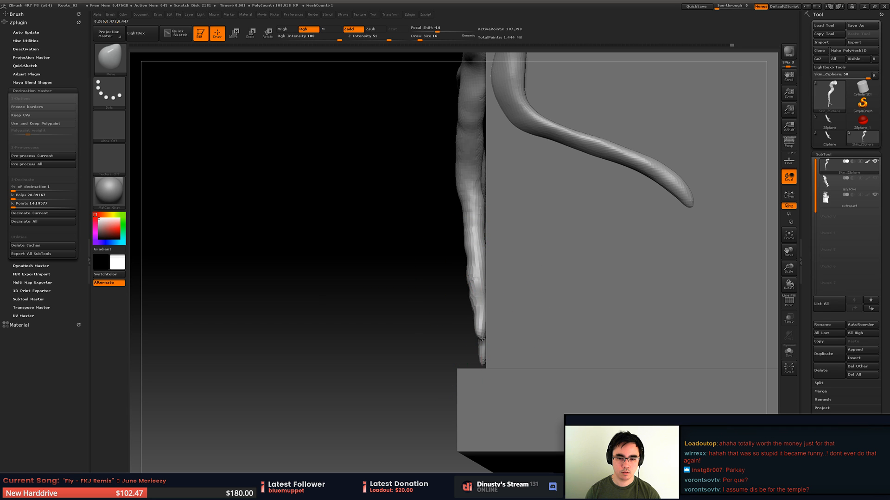
alt+drag(433, 327, 468, 296)
mouse_move(516, 282)
alt+mouse_down()
mouse_move(504, 259)
mouse_move(507, 294)
mouse_move(482, 292)
mouse_move(494, 327)
alt+mouse_up()
drag(494, 327, 505, 292)
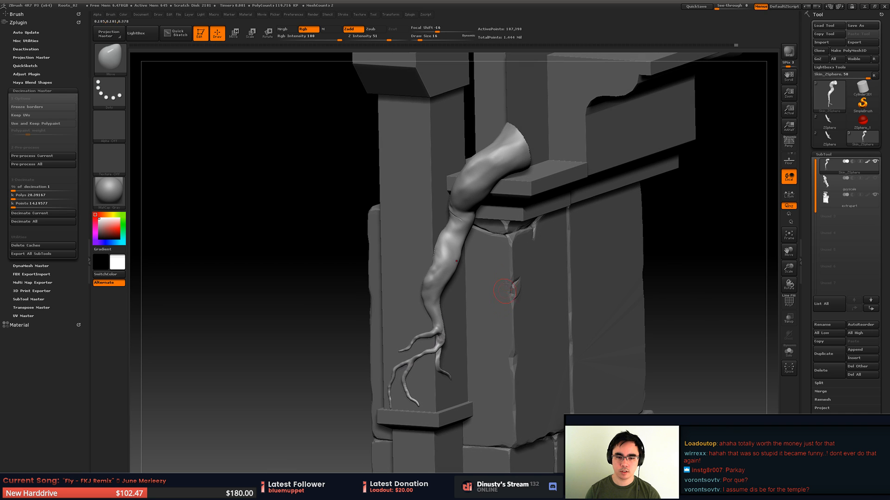
- Unhide the rest of the root mesh and hide the architecture subtool
ctrl+shift+click(694, 215)
key(ctrl+z)
ctrl+shift+click(690, 223)
drag(690, 223, 542, 290)
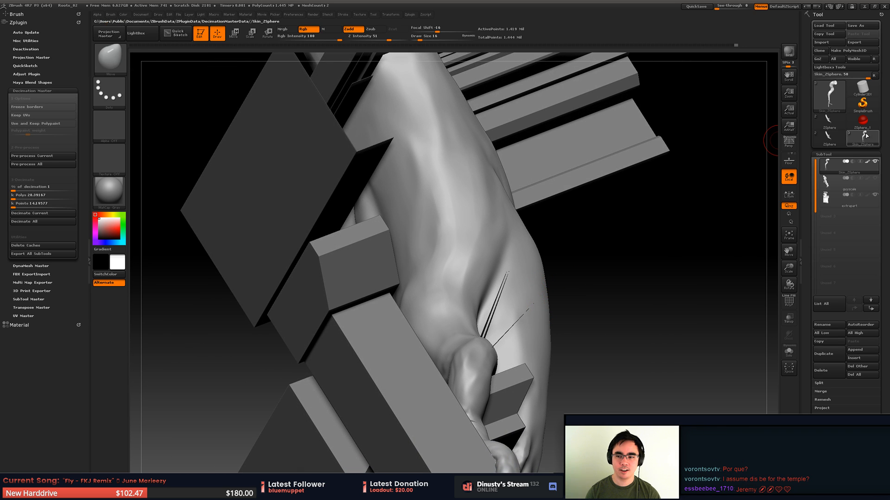
click(874, 195)
- Isolate the stem section with the long stretched spikes and examine it from several angles
drag(704, 231, 493, 329)
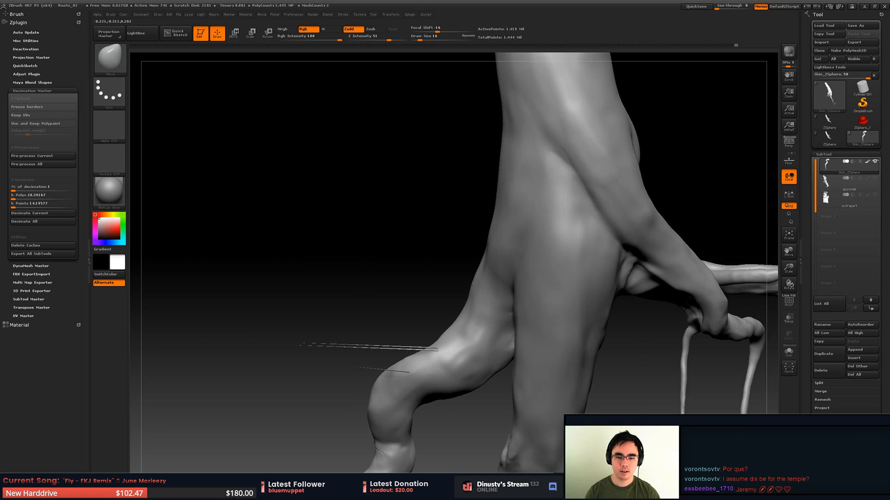
mouse_move(224, 260)
ctrl+shift+mouse_down()
mouse_move(328, 334)
mouse_move(497, 274)
mouse_move(462, 283)
mouse_move(502, 292)
mouse_move(591, 267)
mouse_move(524, 298)
mouse_move(547, 314)
ctrl+shift+mouse_up()
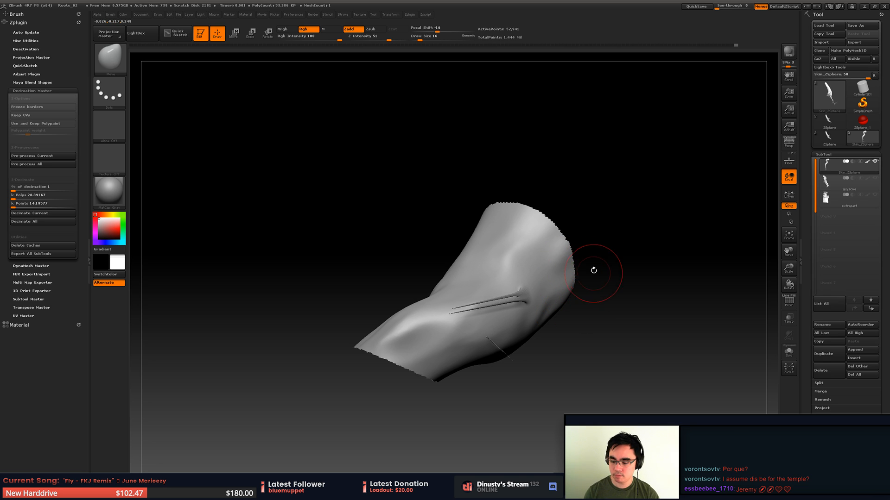
mouse_move(607, 313)
mouse_down()
mouse_move(588, 301)
mouse_move(565, 345)
mouse_move(516, 355)
mouse_move(430, 329)
mouse_up()
key(w)
key(q)
mouse_move(352, 322)
mouse_down()
mouse_move(383, 319)
mouse_move(279, 345)
mouse_up()
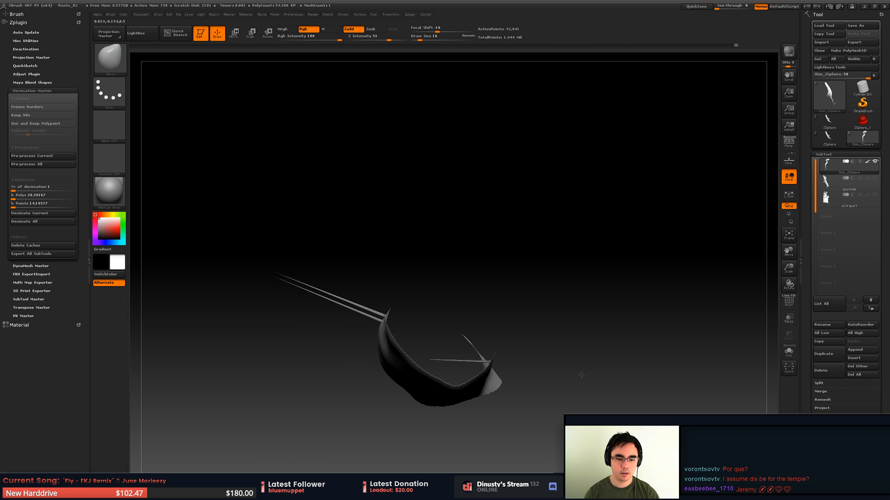
mouse_move(691, 381)
mouse_down()
mouse_move(497, 377)
mouse_move(480, 397)
mouse_move(548, 290)
mouse_move(532, 337)
mouse_move(595, 297)
mouse_up()
mouse_move(457, 198)
mouse_down()
mouse_move(447, 233)
mouse_move(454, 226)
mouse_up()
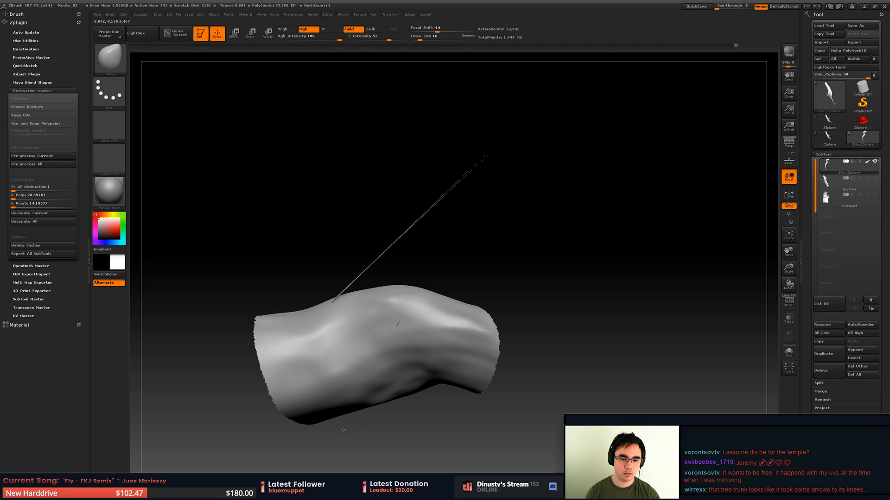
mouse_move(365, 430)
mouse_down()
mouse_move(417, 318)
mouse_move(421, 277)
mouse_up()
- Try smoothing the surface around the small hole at the base of the spikes and undo the last stroke
key(shift)
shift+drag(360, 376, 370, 373)
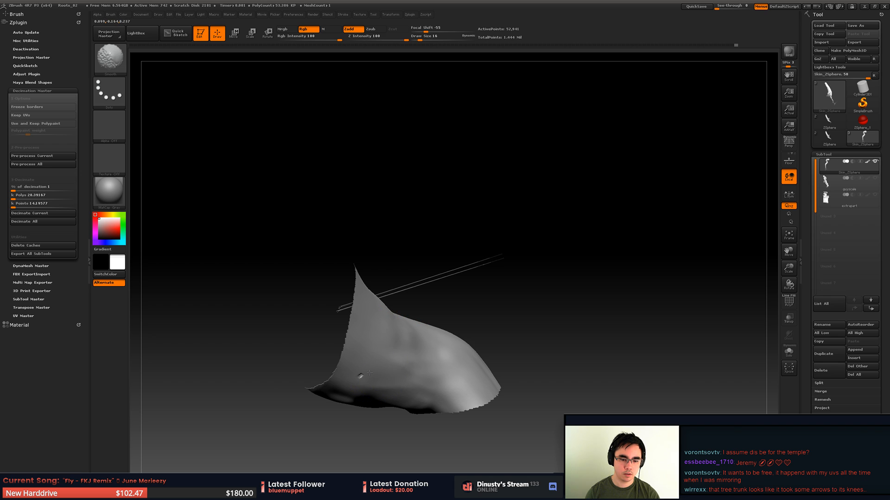
mouse_move(372, 370)
right_down()
mouse_move(437, 363)
mouse_move(431, 281)
right_up()
key(shift)
shift+drag(390, 353, 384, 363)
right_drag(371, 398, 411, 313)
key(ctrl+z)
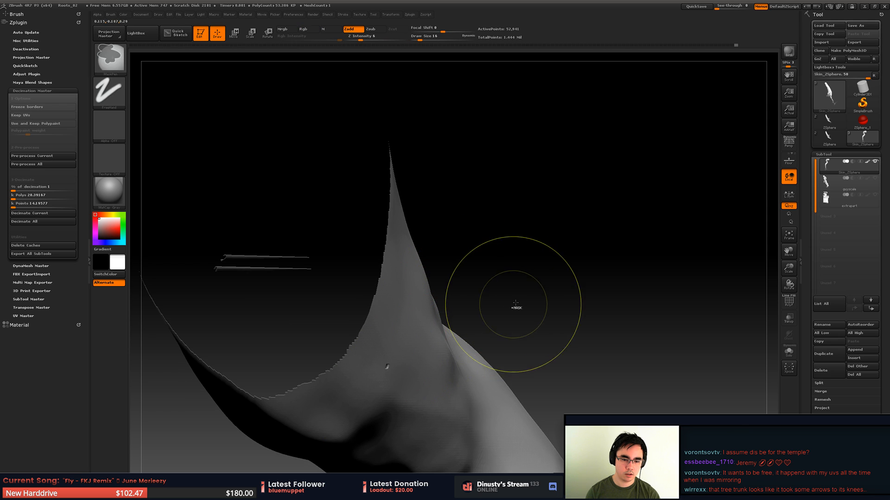
- Try flattening the area around the small hole with a trim brush and undo the stroke
right_drag(487, 308, 452, 261)
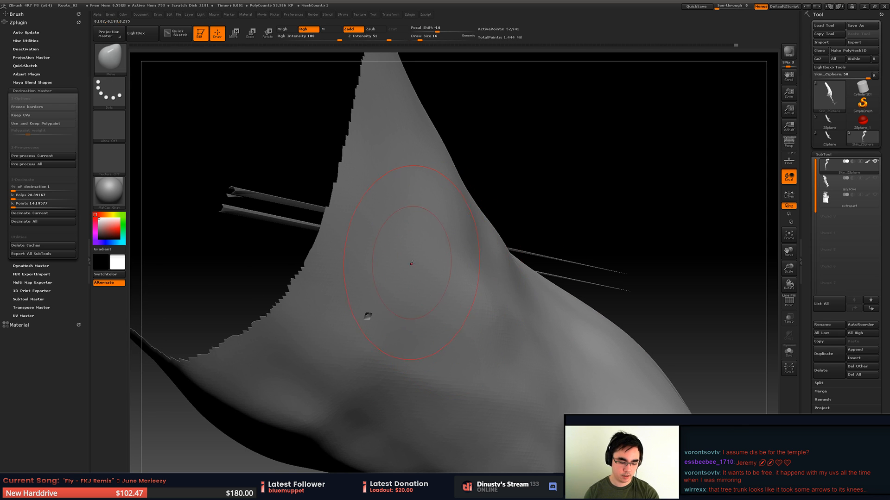
key(b)
key(t)
key(d)
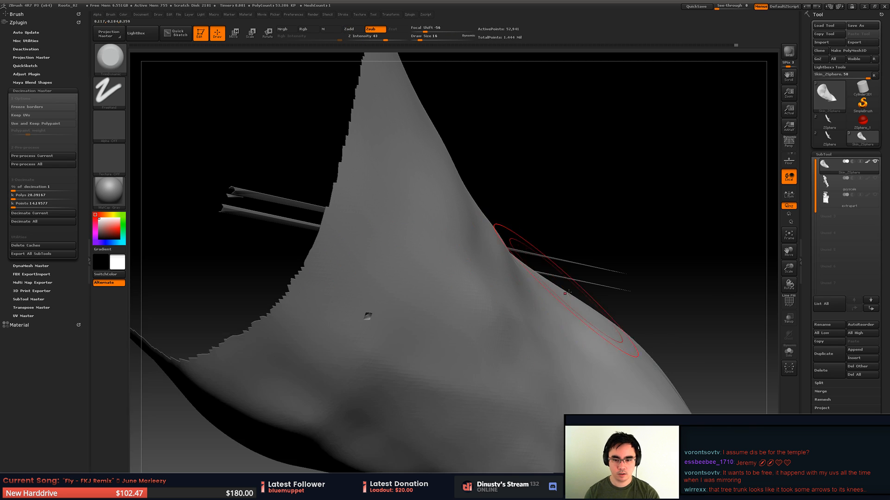
key(b)
click(362, 336)
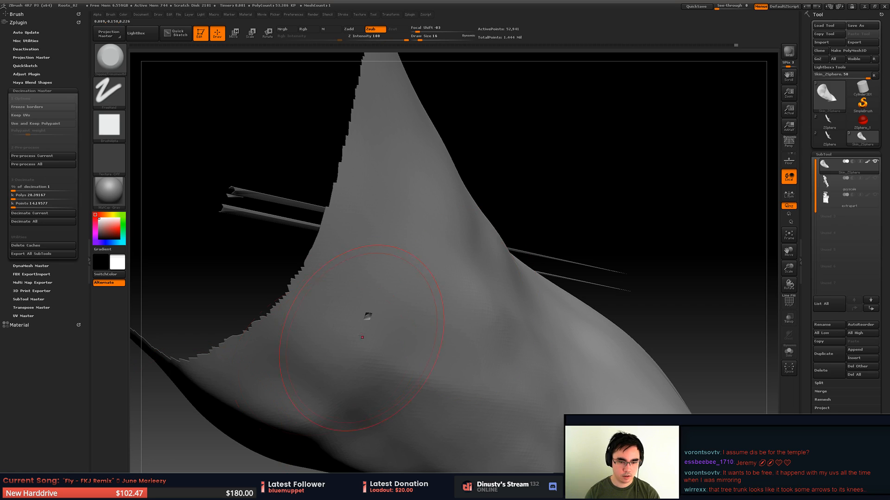
mouse_move(361, 336)
mouse_down()
mouse_move(356, 315)
mouse_move(389, 303)
mouse_up()
key(ctrl+z)
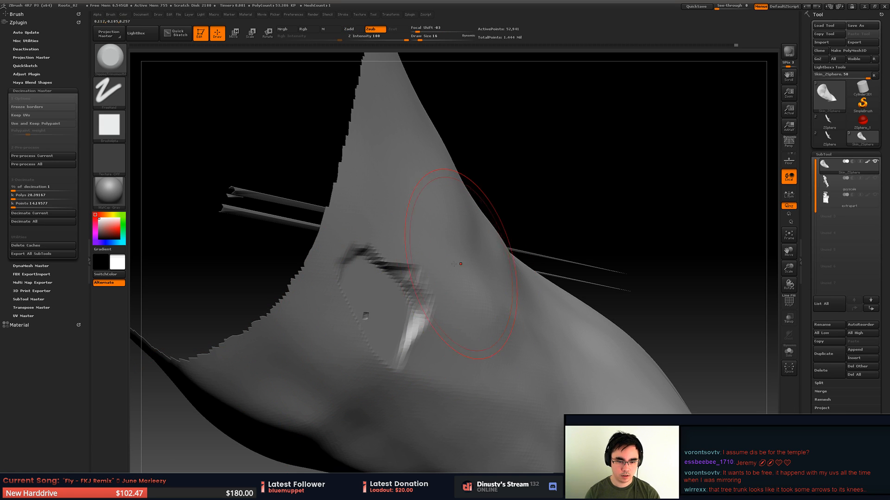
key(ctrl+z)
- Try inflating the small hole with the Inflate brush, undoing the strokes and reducing the draw size to 9
key(b)
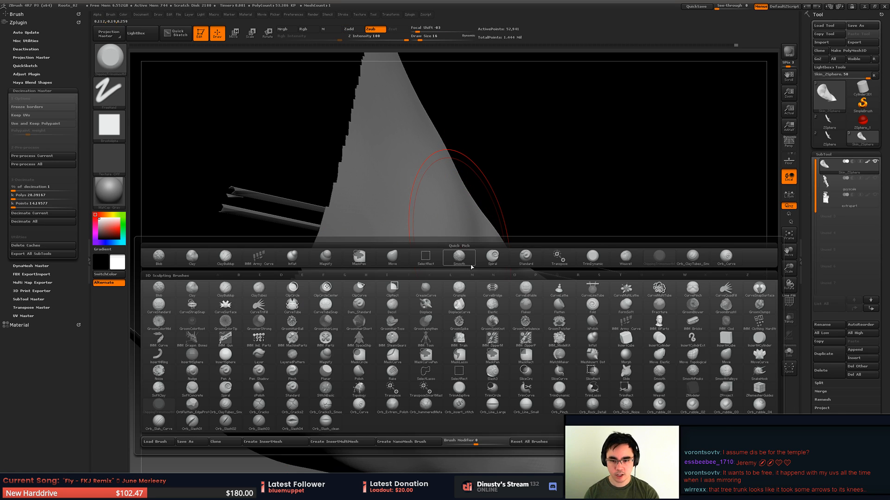
key(i)
key(n)
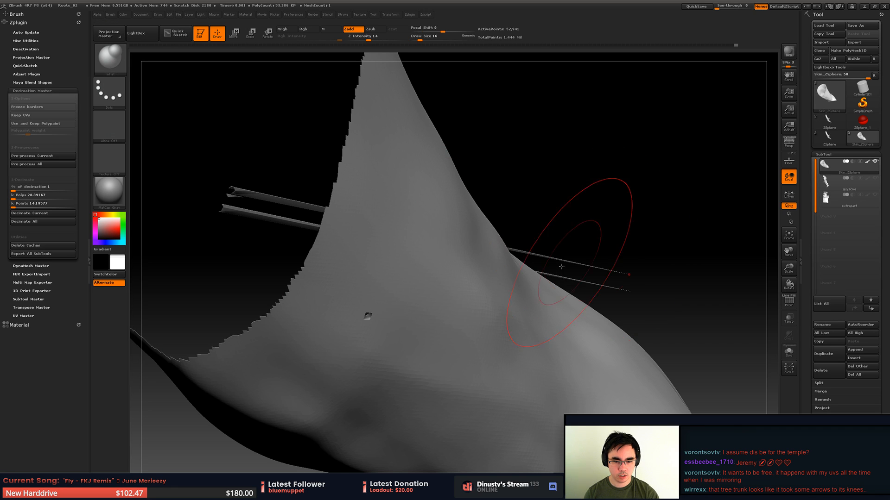
key(space)
drag(370, 330, 372, 330)
mouse_move(368, 320)
mouse_down()
mouse_move(386, 330)
mouse_move(399, 319)
mouse_move(371, 318)
mouse_up()
key(ctrl+z)
key(ctrl+z)
key(space)
click(408, 339)
key(ctrl+z)
key(space)
click(381, 323)
mouse_move(372, 318)
right_down()
mouse_move(383, 333)
mouse_move(321, 274)
right_up()
mouse_move(321, 275)
alt+right_down()
mouse_move(399, 342)
mouse_move(329, 296)
mouse_move(436, 302)
mouse_move(503, 291)
mouse_move(415, 278)
mouse_move(481, 353)
alt+right_up()
- Set the brush draw size to 27 for working on the stretched spikes as seen from the side
key(space)
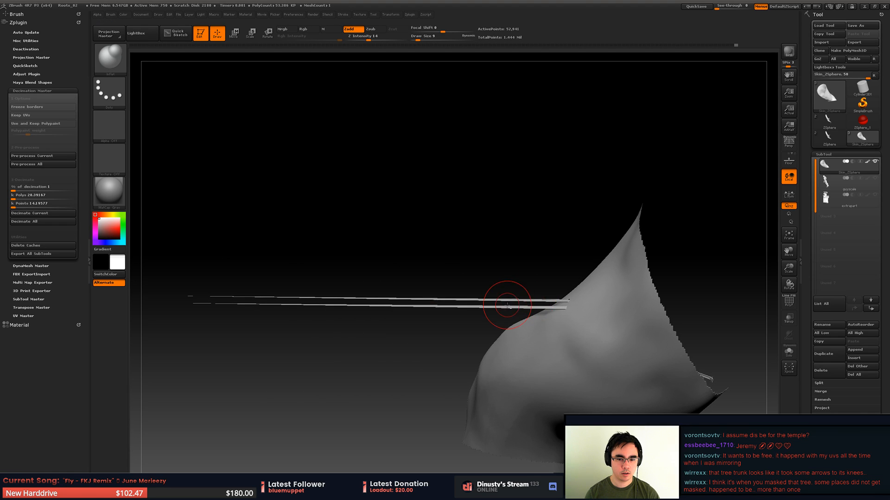
right_drag(507, 302, 285, 298)
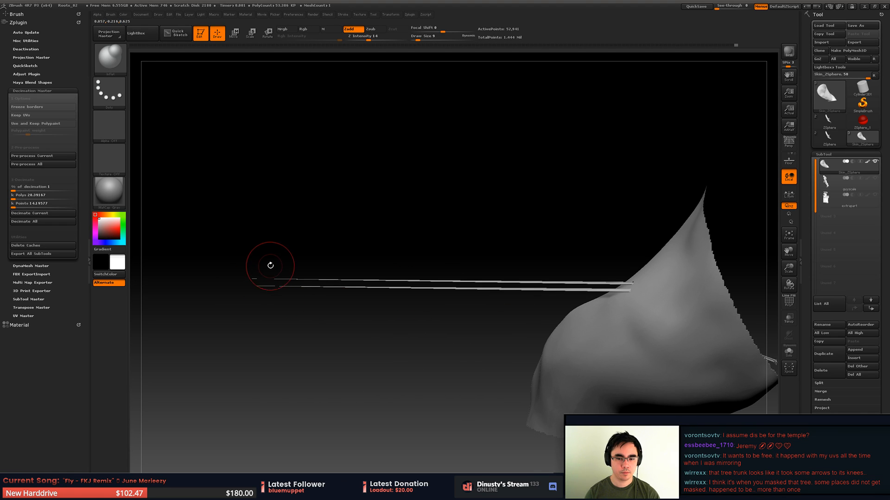
mouse_move(426, 265)
alt+right_down()
mouse_move(351, 299)
mouse_move(461, 275)
alt+right_up()
key(w)
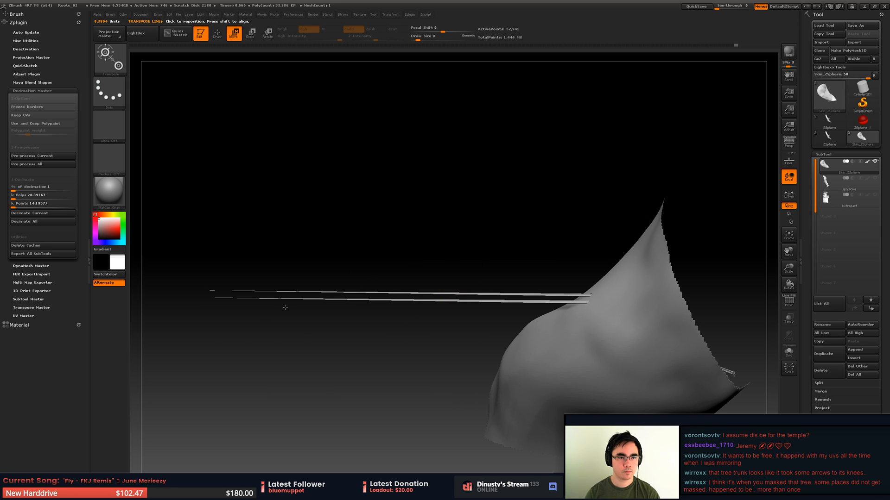
key(q)
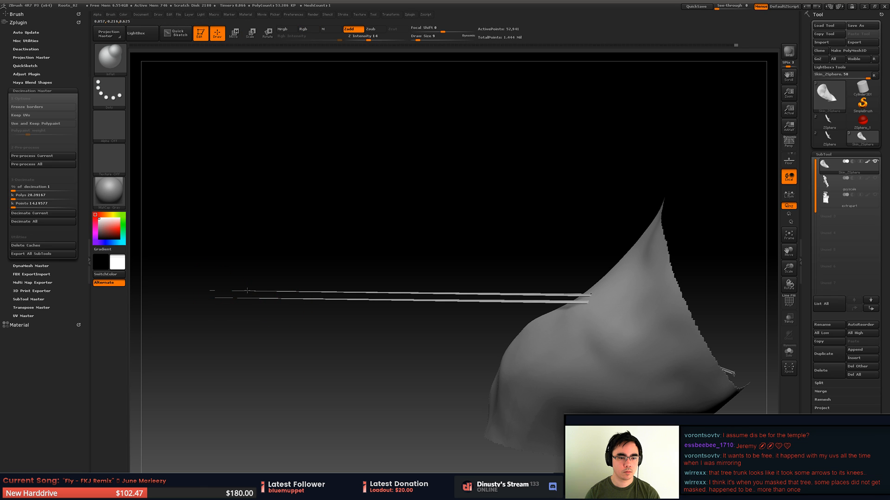
key(space)
drag(463, 285, 464, 284)
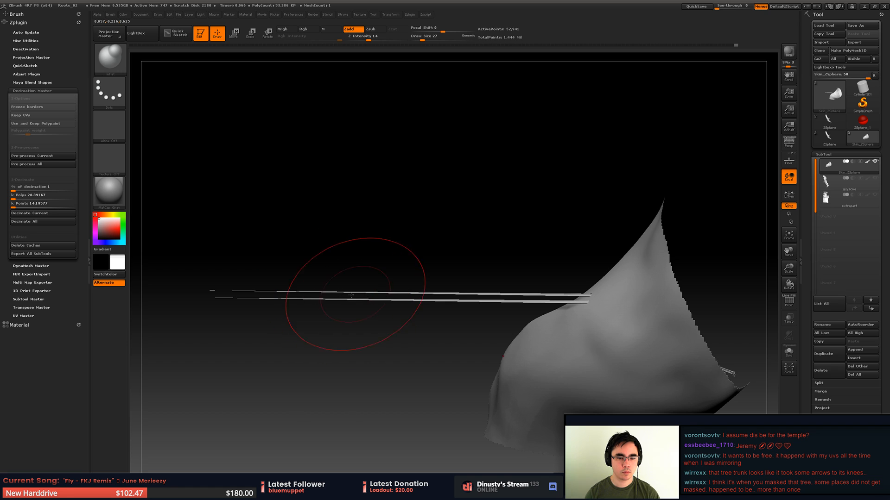
drag(534, 286, 532, 305)
mouse_move(531, 305)
right_down()
mouse_move(512, 297)
mouse_move(543, 301)
mouse_move(509, 304)
mouse_move(495, 340)
right_up()
right_click(495, 341)
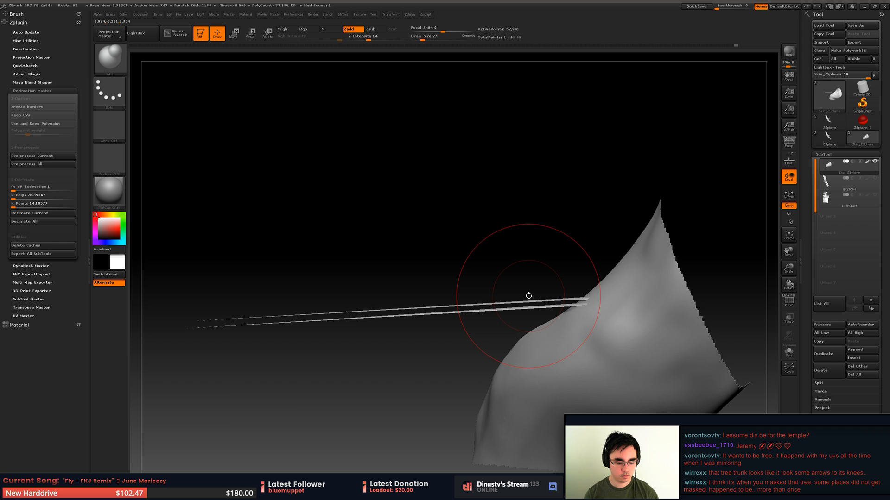
- Try pushing the stretched spikes back into the stem with the Move brush and undo the strokes
key(b)
key(m)
key(v)
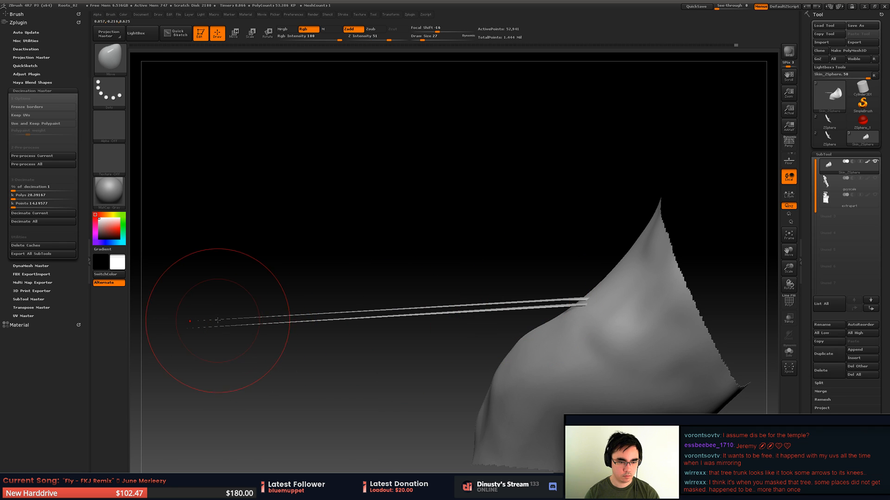
drag(232, 317, 319, 313)
right_drag(546, 286, 501, 327)
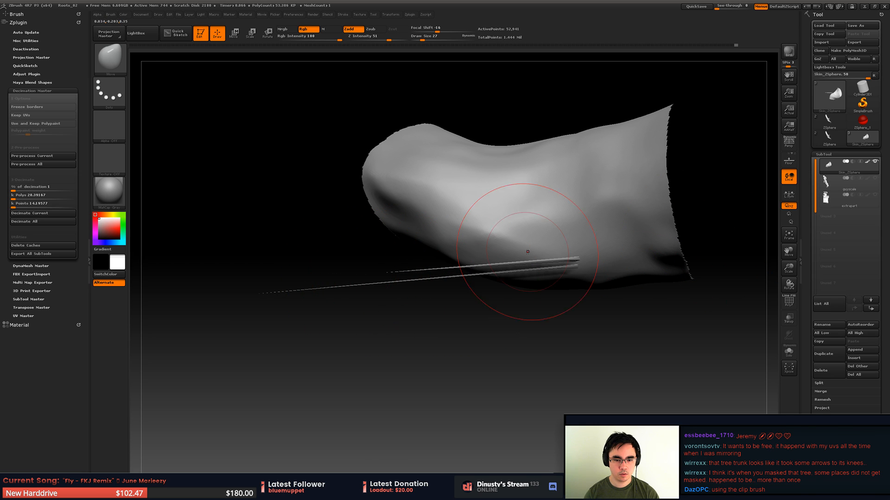
drag(406, 276, 803, 242)
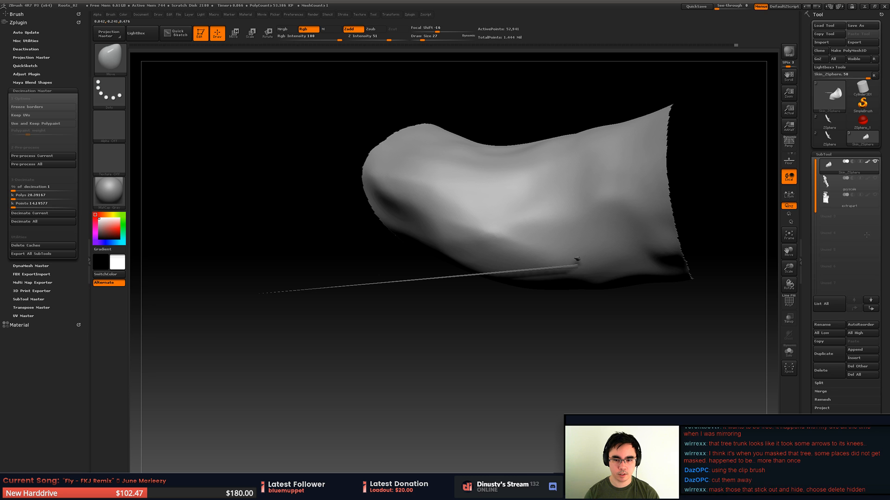
drag(587, 318, 580, 241)
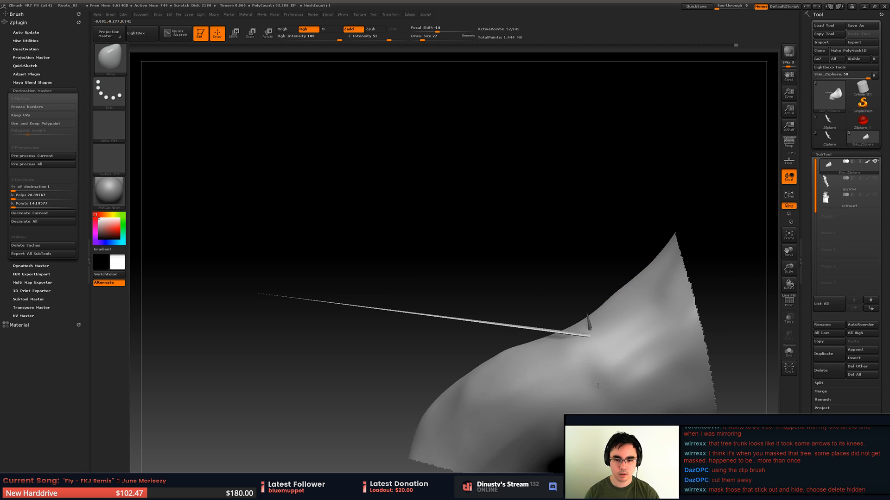
right_drag(605, 394, 560, 331)
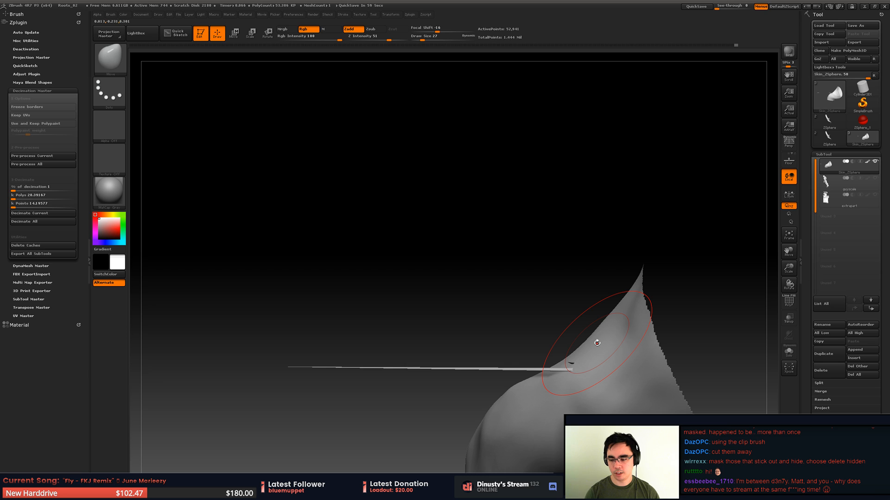
alt+right_drag(462, 294, 443, 265)
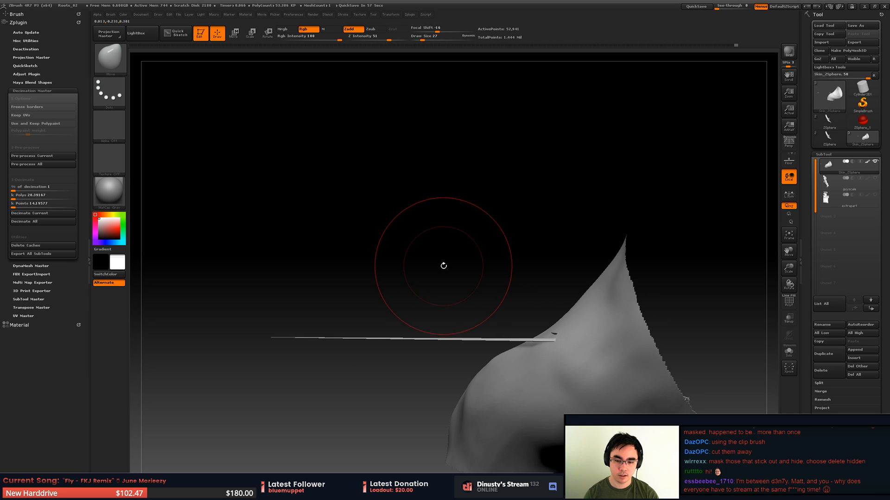
key(ctrl+z)
- Reveal the whole root mesh around the isolated stem section
ctrl+right_drag(499, 286, 489, 266)
ctrl+shift+click(492, 271)
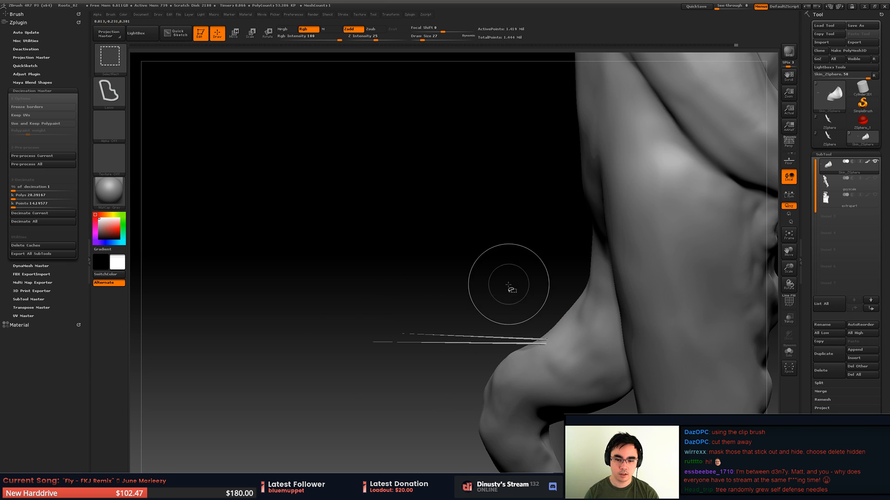
key(ctrl+z)
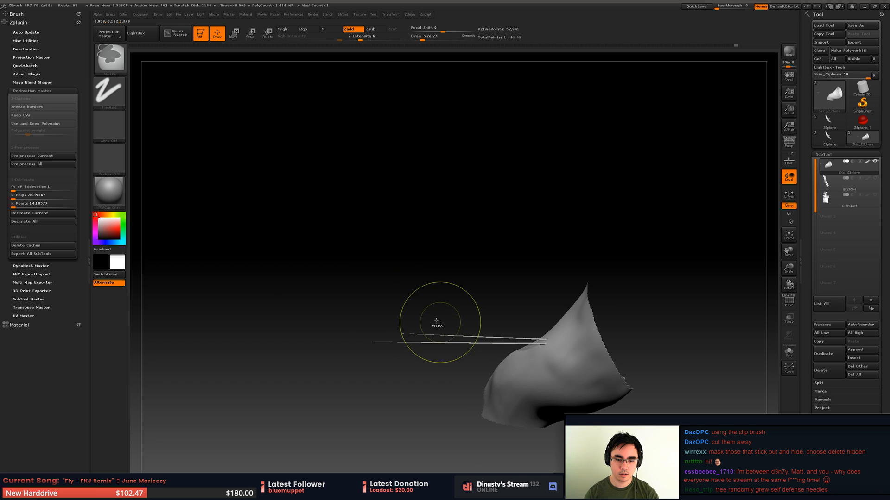
ctrl+shift+click(480, 282)
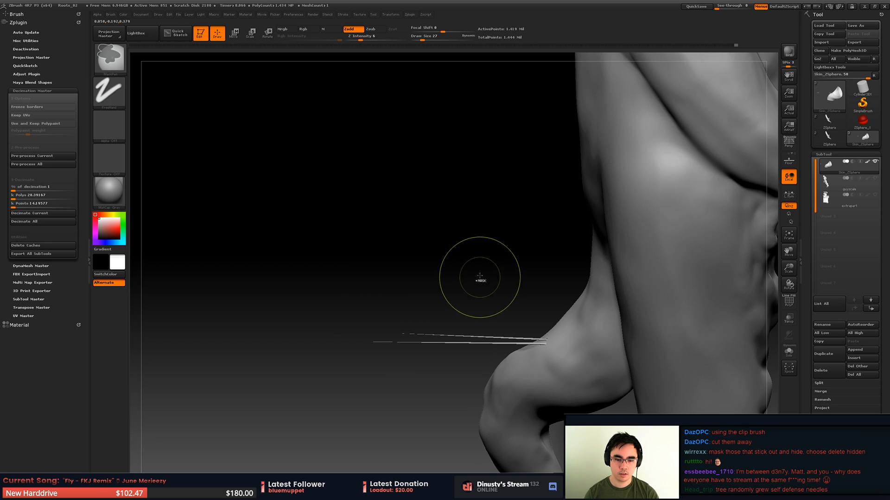
- Isolate the stretched spikes by lassoing their free ends away from the stem
ctrl+drag(337, 320, 445, 350)
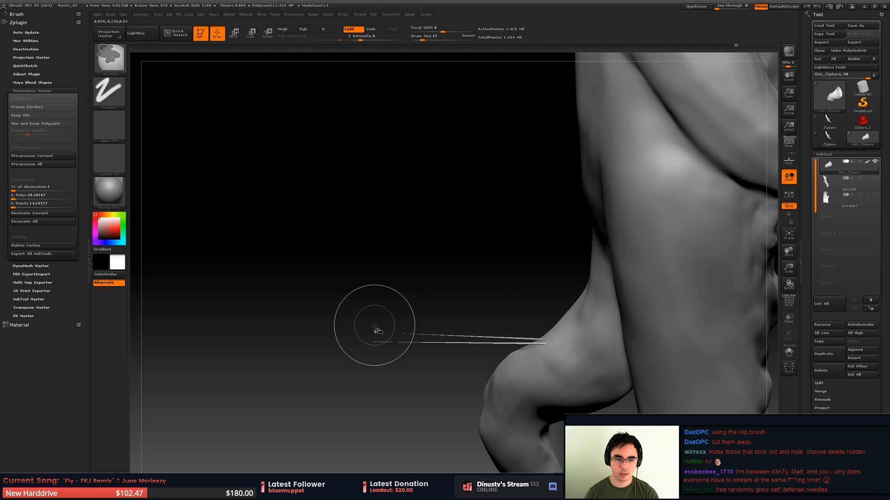
mouse_move(399, 318)
ctrl+shift+mouse_down()
mouse_move(446, 348)
mouse_move(526, 345)
mouse_move(551, 316)
ctrl+shift+mouse_up()
ctrl+shift+click(429, 320)
mouse_move(439, 299)
ctrl+shift+mouse_down()
mouse_move(489, 295)
mouse_move(465, 356)
ctrl+shift+mouse_up()
ctrl+shift+click(496, 288)
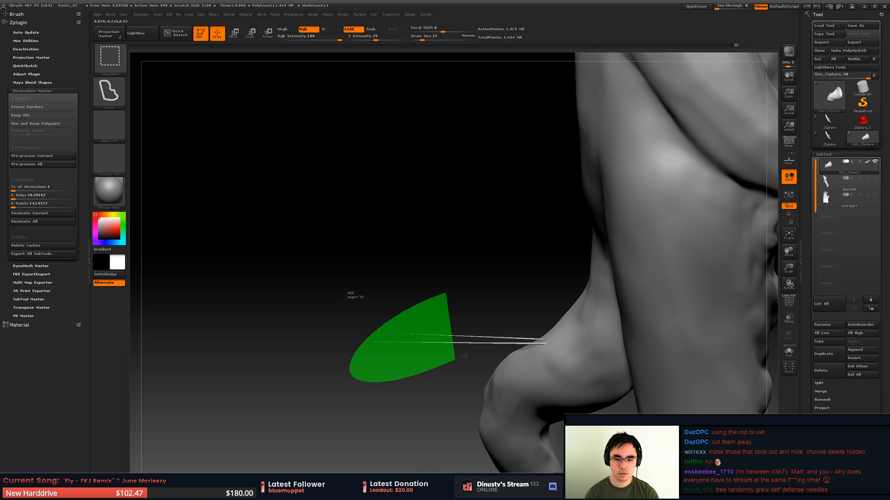
ctrl+shift+drag(523, 250, 530, 251)
ctrl+shift+click(513, 301)
mouse_move(510, 301)
mouse_down()
mouse_move(496, 300)
mouse_move(505, 298)
mouse_up()
- Compare the isolated spikes with the full root by switching the visibility between them
key(ctrl+z)
ctrl+shift+click(505, 295)
key(ctrl+z)
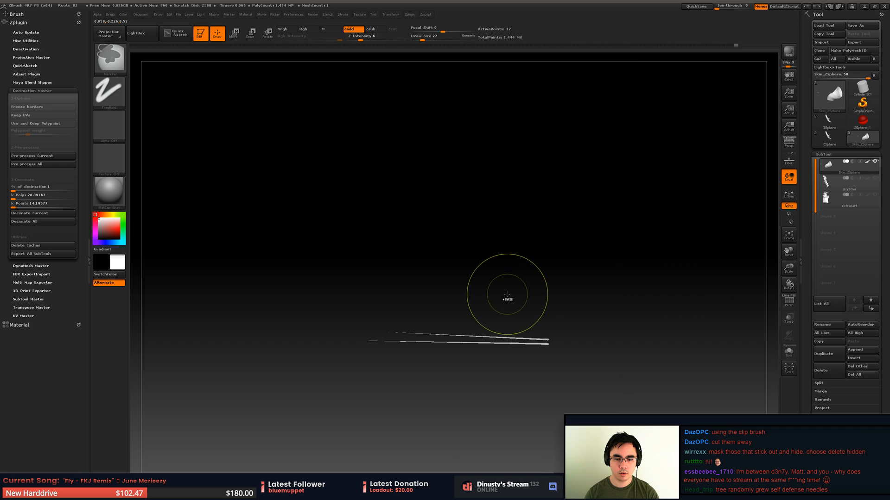
ctrl+shift+click(508, 295)
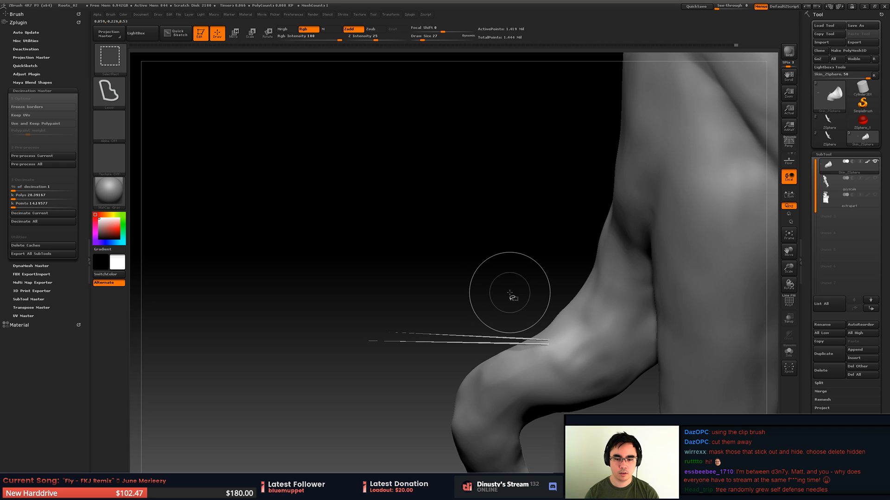
key(ctrl+z)
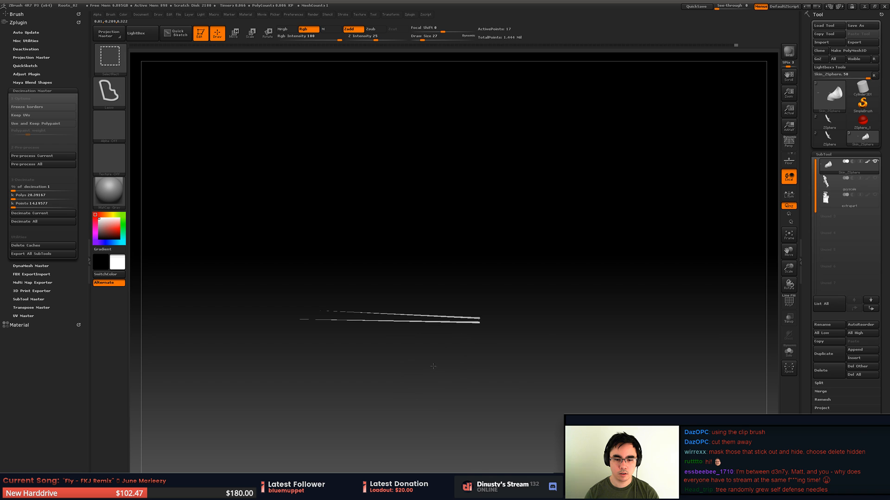
ctrl+shift+click(451, 366)
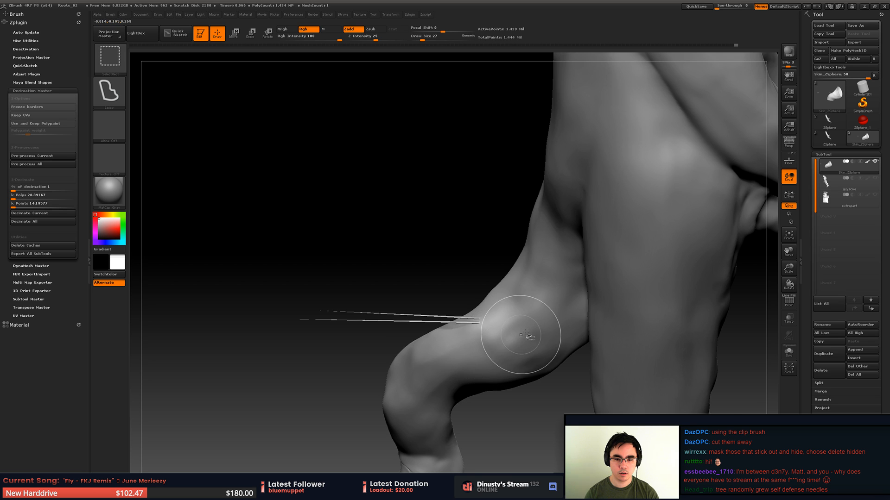
- Try isolating the stem area at the base of the spikes with a lasso and reveal the full root again
ctrl+shift+drag(343, 349, 299, 313)
mouse_move(342, 274)
mouse_down()
mouse_move(377, 304)
mouse_move(447, 327)
mouse_up()
ctrl+shift+click(372, 320)
ctrl+shift+drag(404, 256, 411, 284)
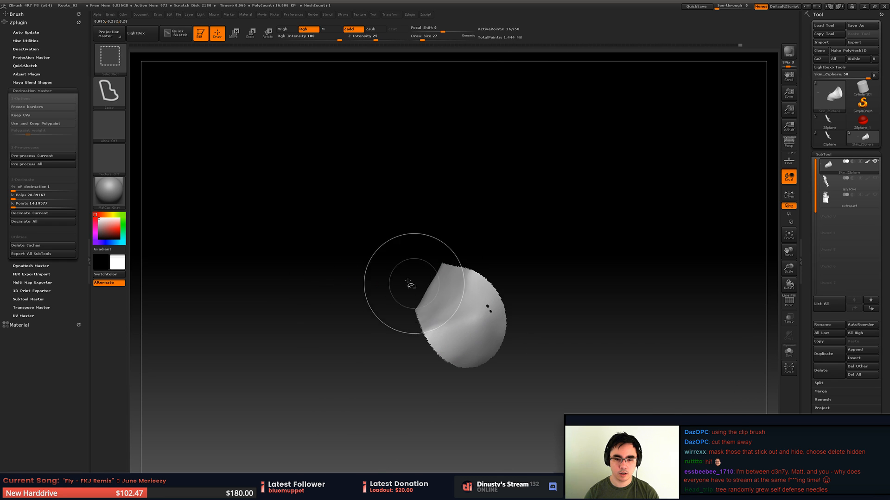
ctrl+shift+click(413, 293)
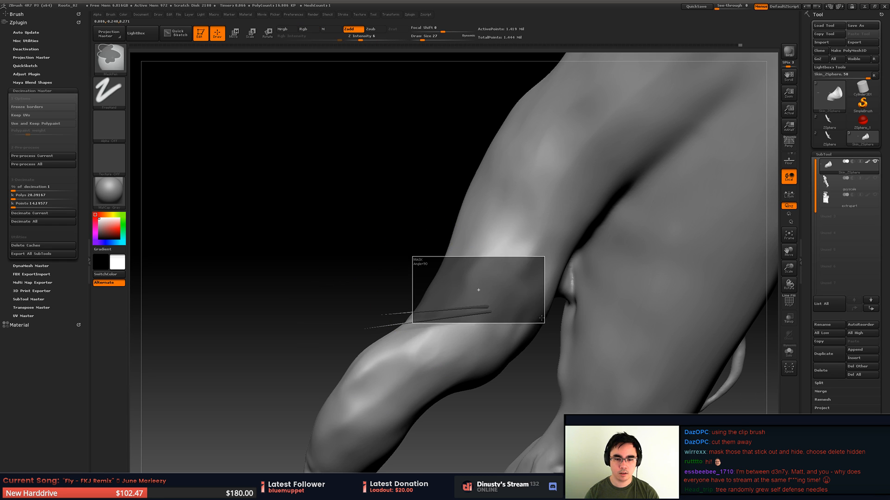
- Try isolating a narrow band of the stem around the spike bases and inverting its visibility
ctrl+drag(541, 318, 545, 324)
key(ctrl+z)
ctrl+shift+drag(399, 259, 566, 330)
ctrl+shift+click(420, 352)
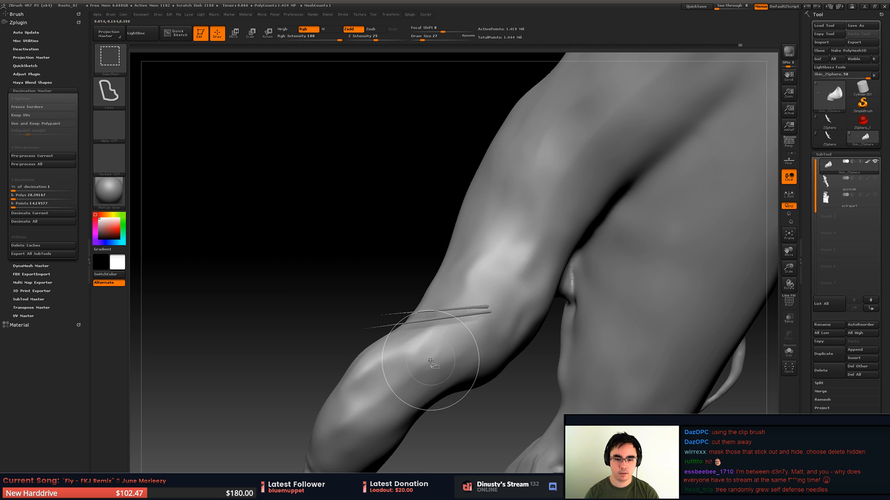
key(ctrl+z)
ctrl+shift+click(385, 394)
key(ctrl+z)
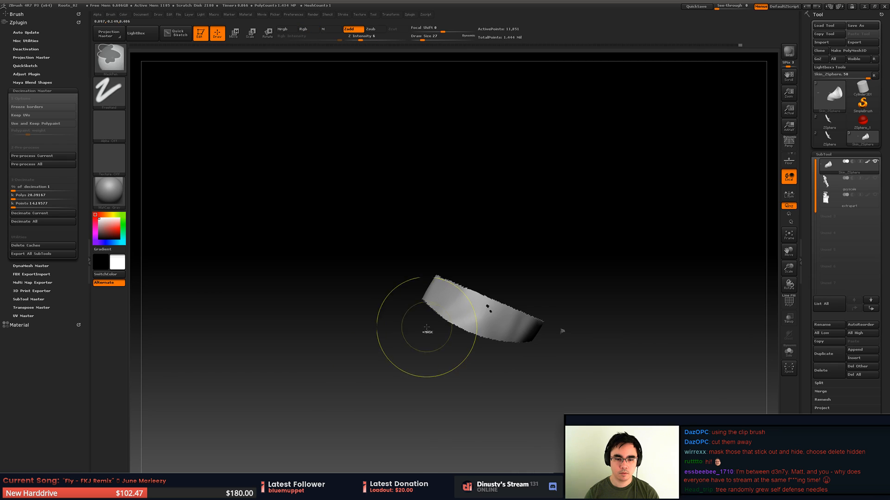
key(ctrl+shift)
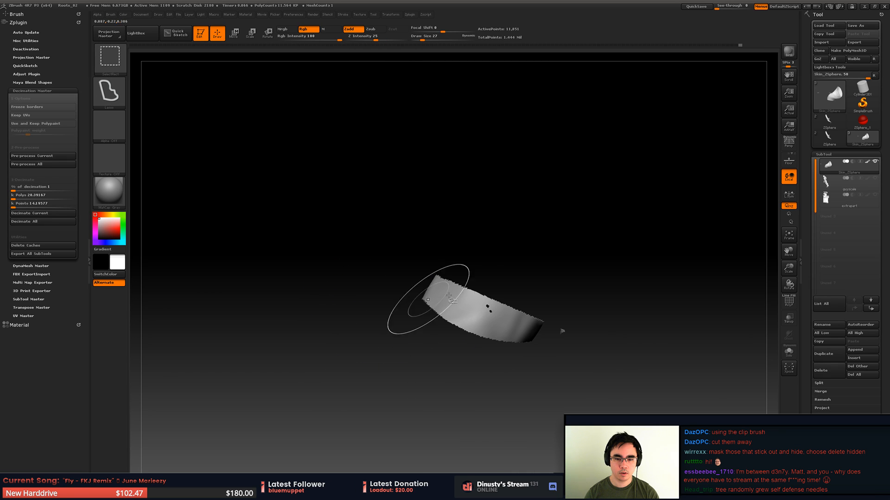
ctrl+shift+click(502, 362)
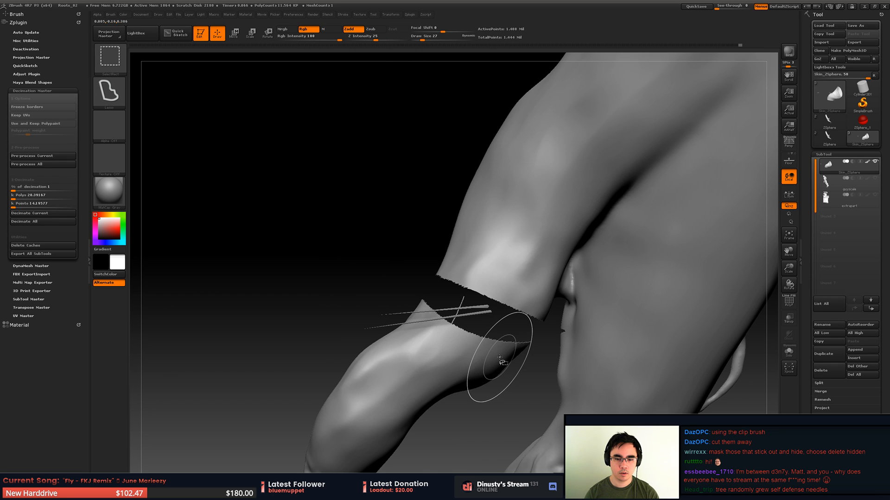
key(ctrl+z)
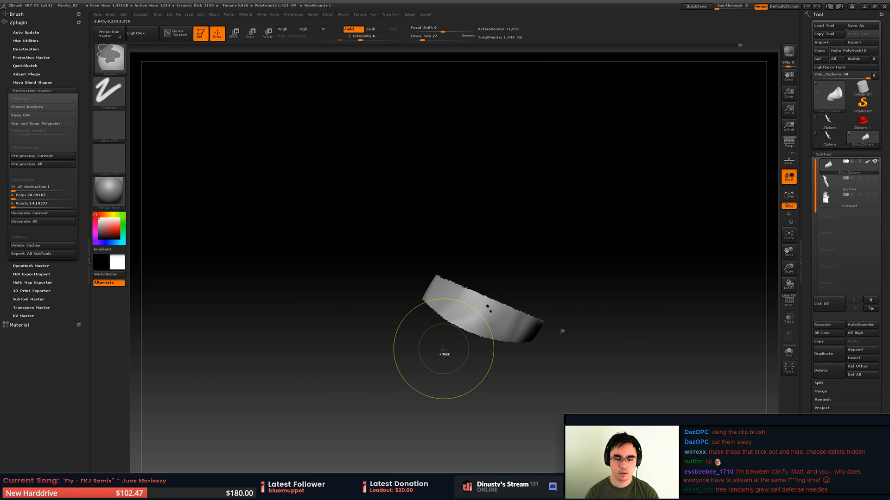
- Reveal the full root, isolate the stretched spikes with a lasso and invert the visibility to hide only the spikes
ctrl+click(436, 350)
ctrl+click(435, 352)
ctrl+shift+click(436, 352)
right_drag(435, 352, 403, 324)
mouse_move(295, 286)
ctrl+shift+mouse_down()
mouse_move(387, 308)
mouse_move(486, 310)
mouse_move(471, 234)
ctrl+shift+mouse_up()
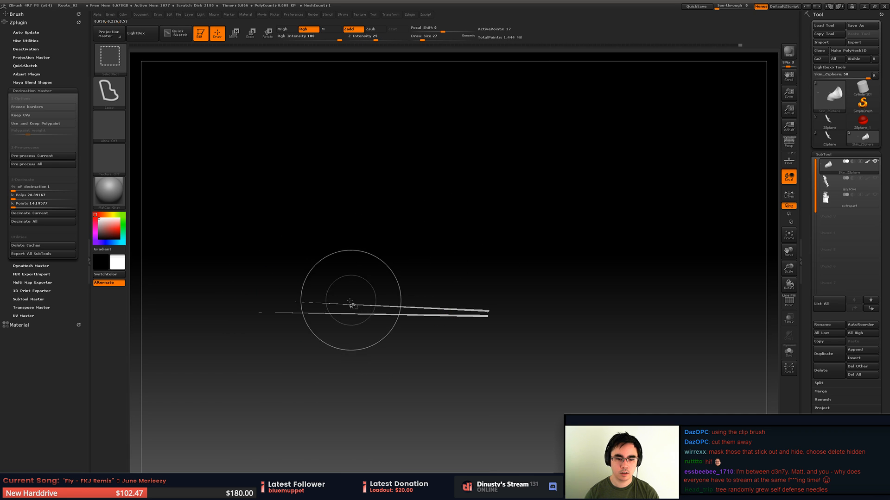
ctrl+shift+click(356, 215)
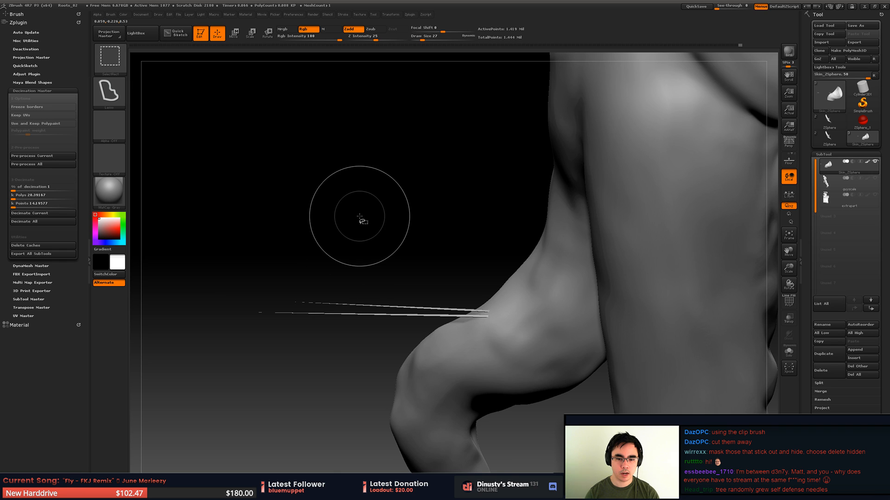
mouse_move(366, 218)
mouse_down()
mouse_move(374, 240)
mouse_move(381, 233)
mouse_up()
key(ctrl+z)
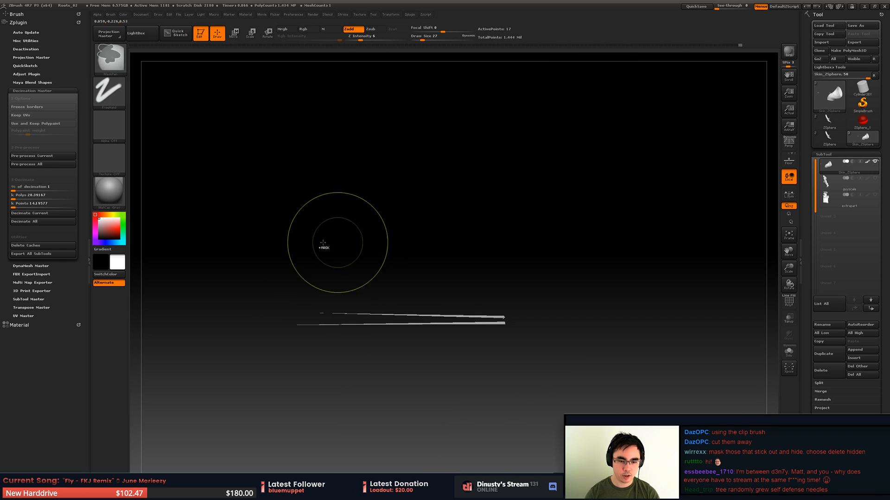
ctrl+shift+click(300, 278)
key(ctrl+z)
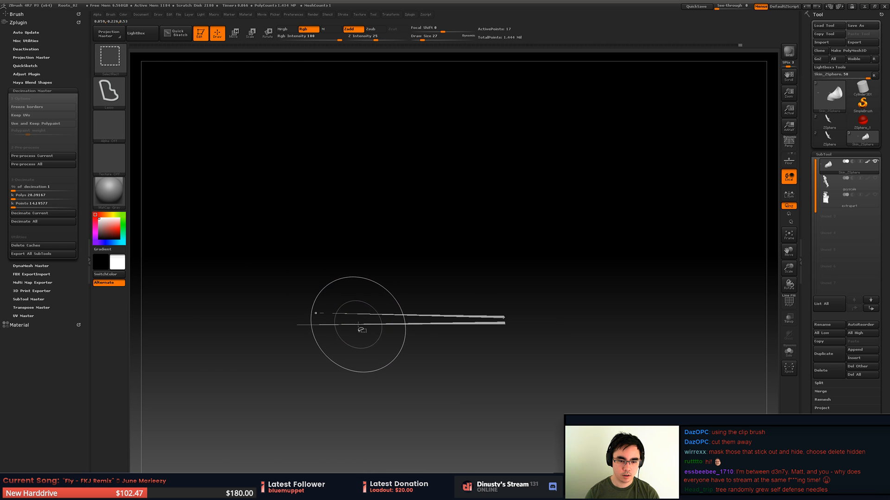
ctrl+shift+drag(359, 326, 419, 250)
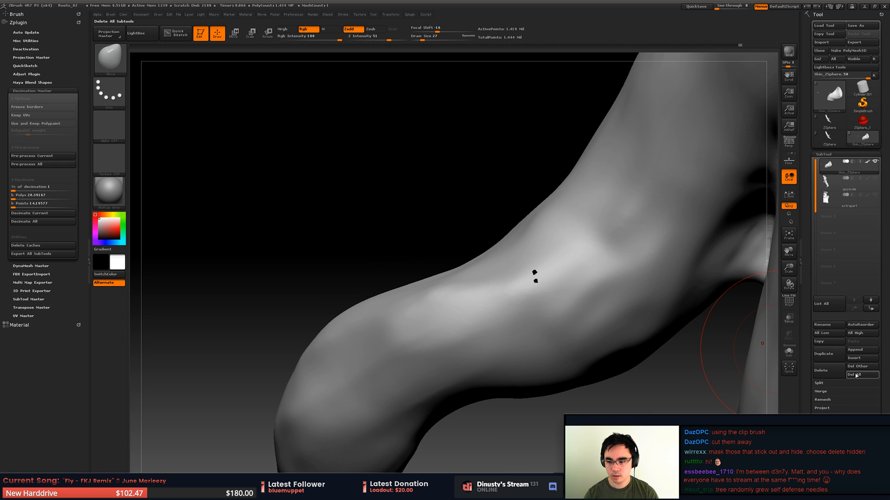
- Delete the hidden spike geometry from the root mesh and close the small holes it leaves in the stem
scroll(834, 365, down, 3)
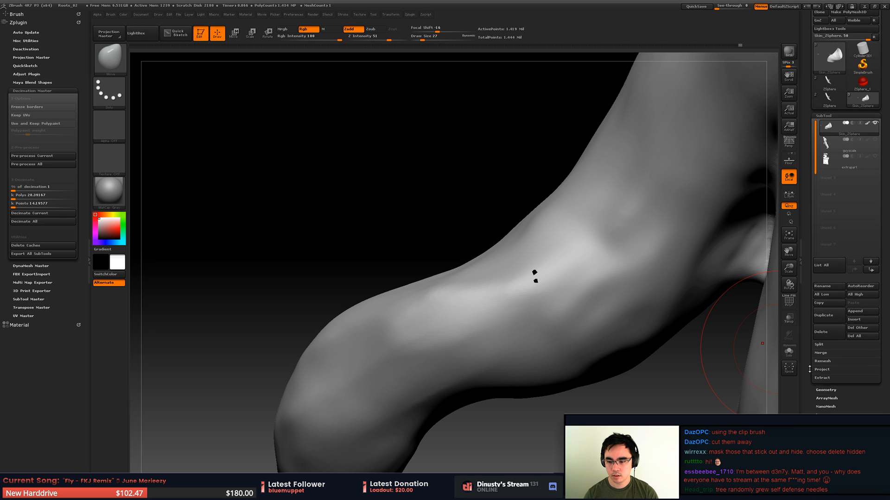
click(833, 363)
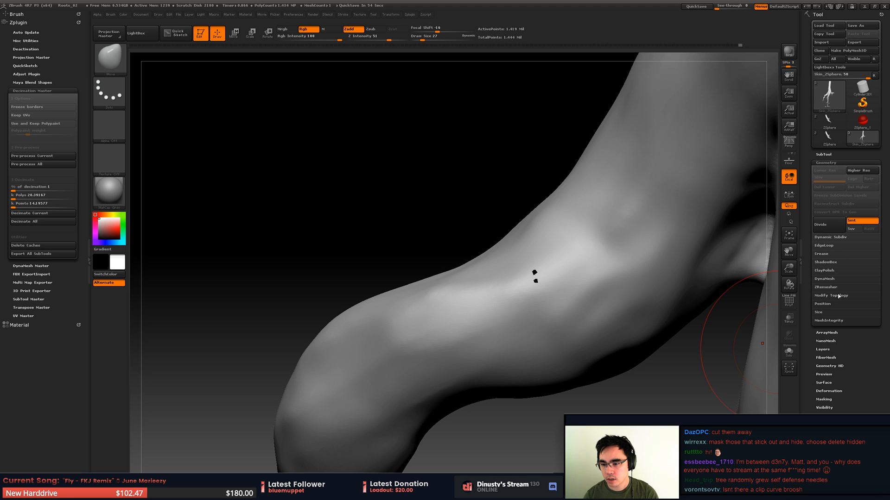
click(830, 295)
click(837, 307)
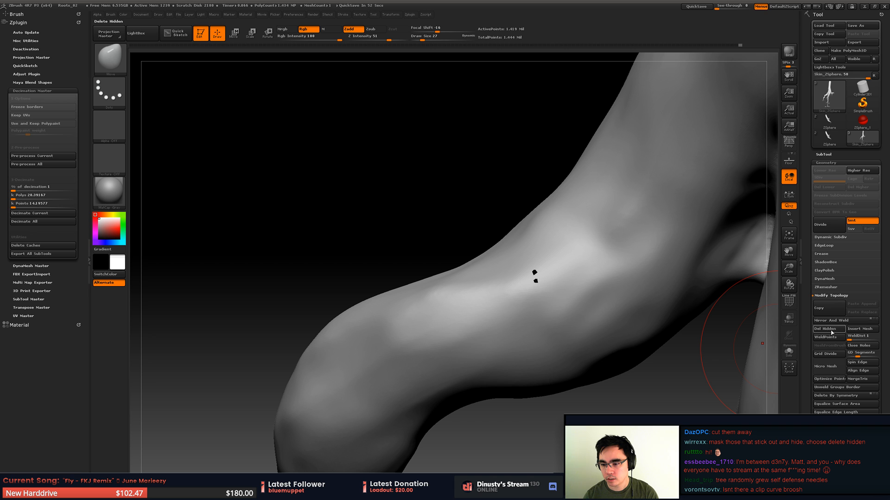
alt+drag(675, 299, 719, 327)
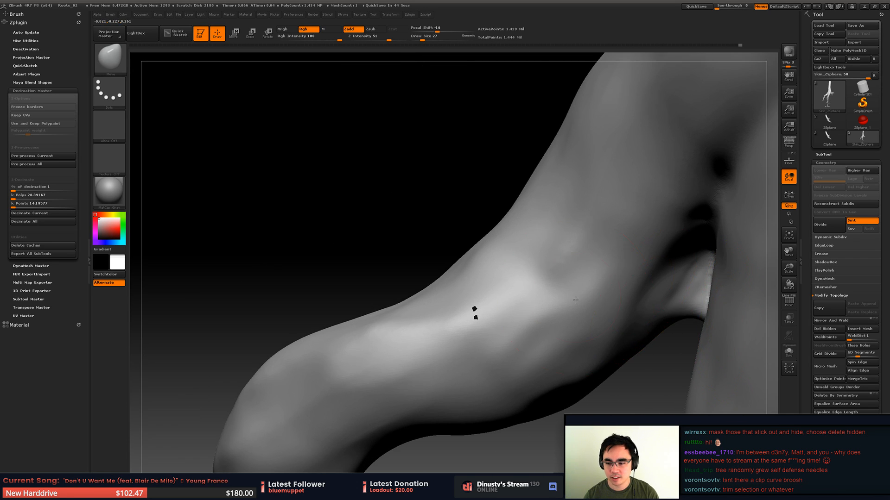
alt+drag(686, 287, 713, 303)
click(851, 347)
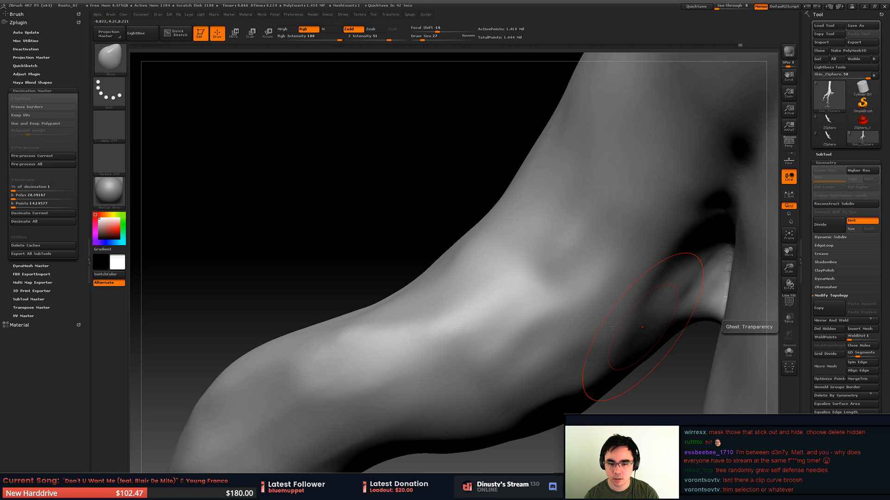
- Inspect the cleaned root's surface and save the project over the existing Roots_02.ZPR file
ctrl+right_drag(541, 276, 566, 224)
key(shift+f)
key(shift+f)
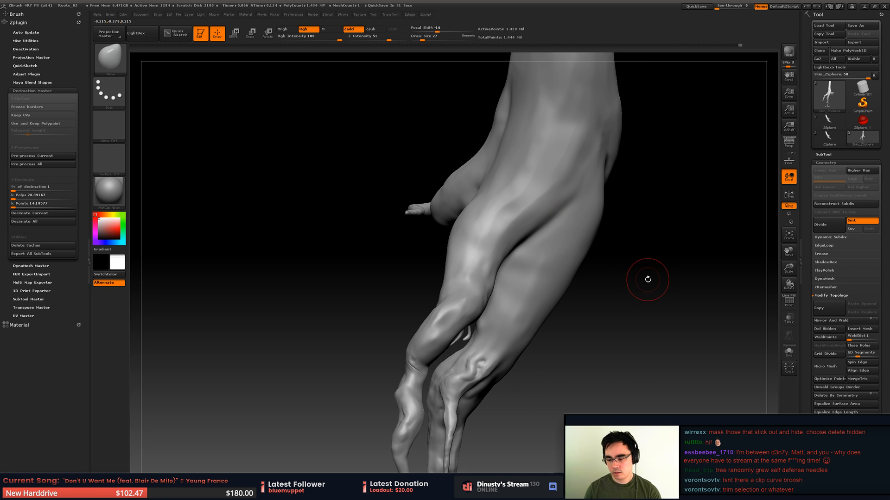
right_drag(653, 299, 511, 273)
key(ctrl+s)
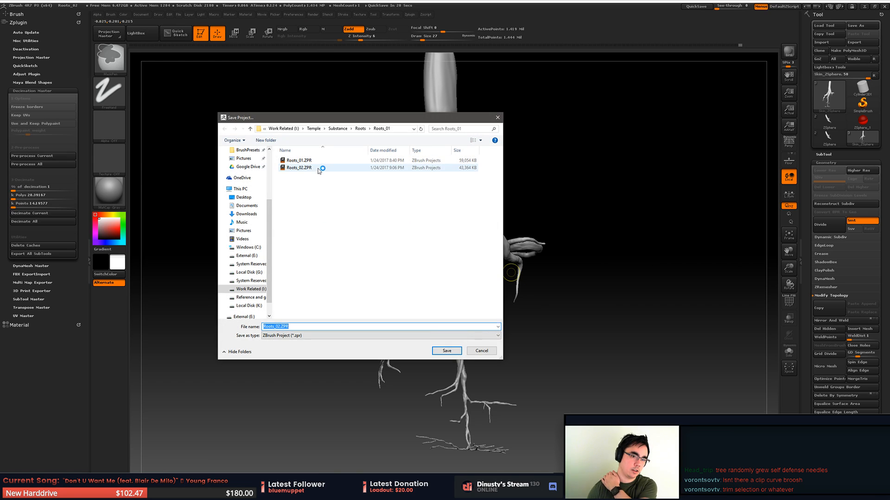
click(306, 168)
key(Return)
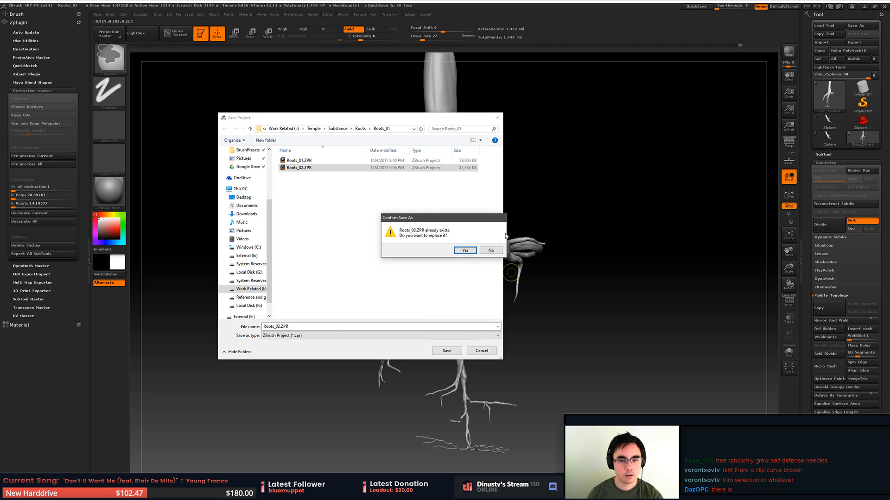
key(y)
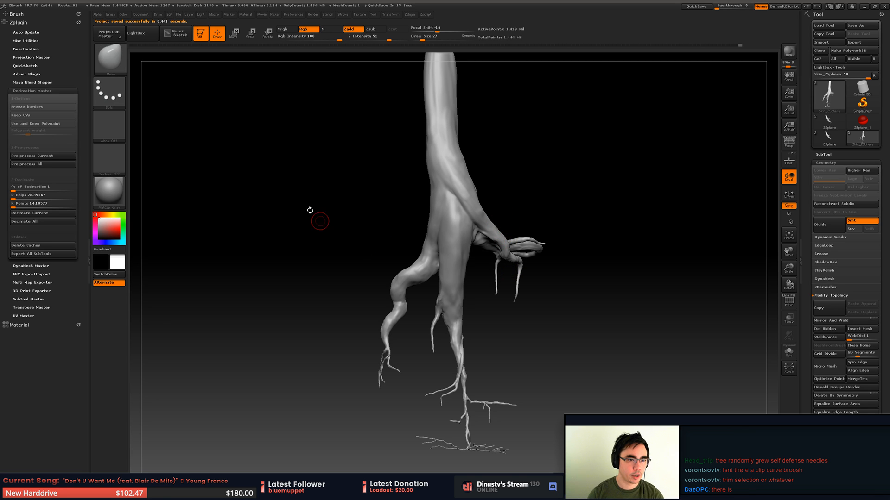
- Remesh the root with DynaMesh Master at a polycount of 2.5 million, with layer baking, automatic subdivision deletion and auto scaler on
click(32, 91)
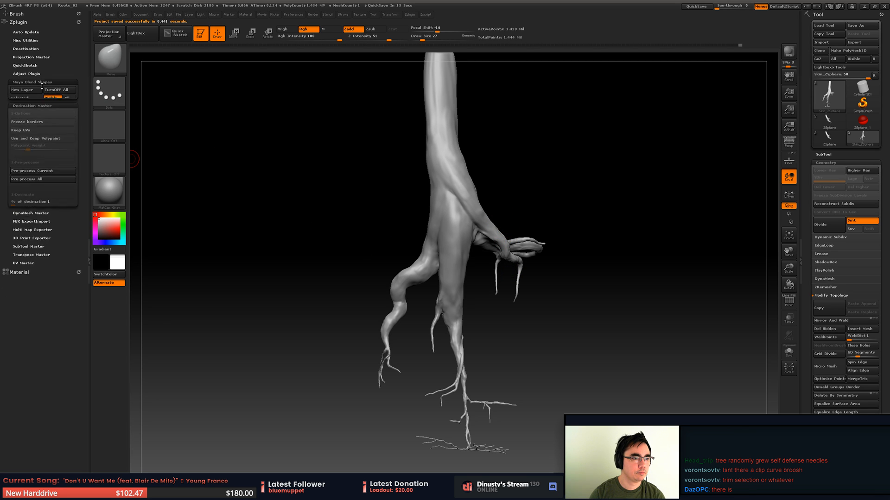
click(43, 82)
click(36, 123)
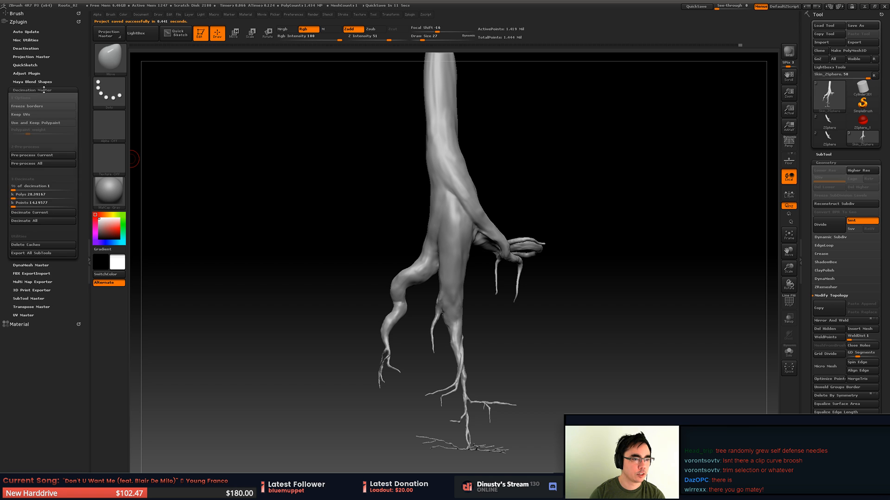
click(44, 89)
click(32, 97)
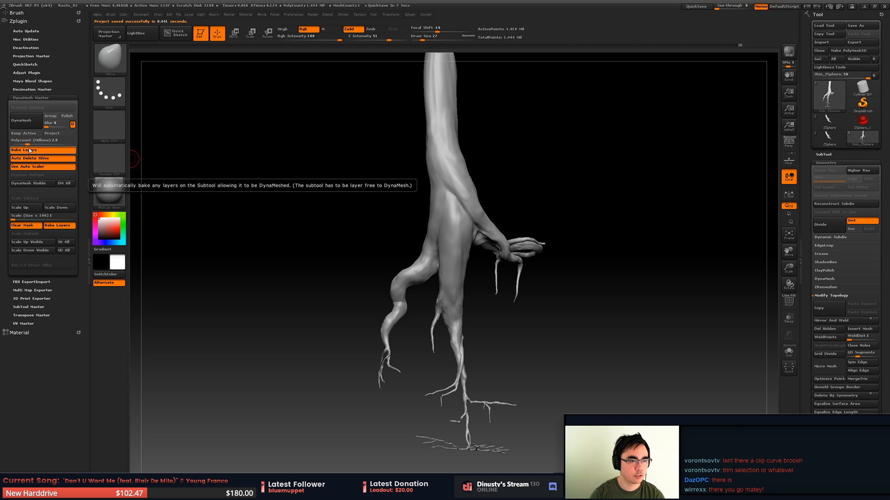
click(26, 125)
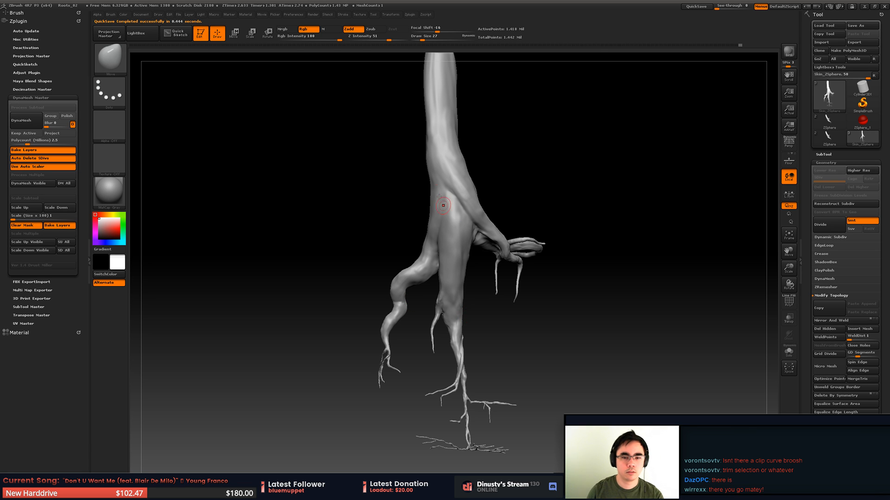
- Smooth the cleaned patch on the side root at draw size 14, switching the sculpting brush to TrimDynamic
mouse_move(496, 191)
mouse_down()
mouse_move(524, 189)
mouse_move(534, 245)
mouse_move(519, 278)
mouse_move(429, 285)
mouse_move(493, 248)
mouse_move(393, 341)
mouse_move(386, 326)
mouse_up()
mouse_move(411, 300)
ctrl+right_down()
mouse_move(395, 301)
mouse_move(399, 294)
ctrl+right_up()
key(space)
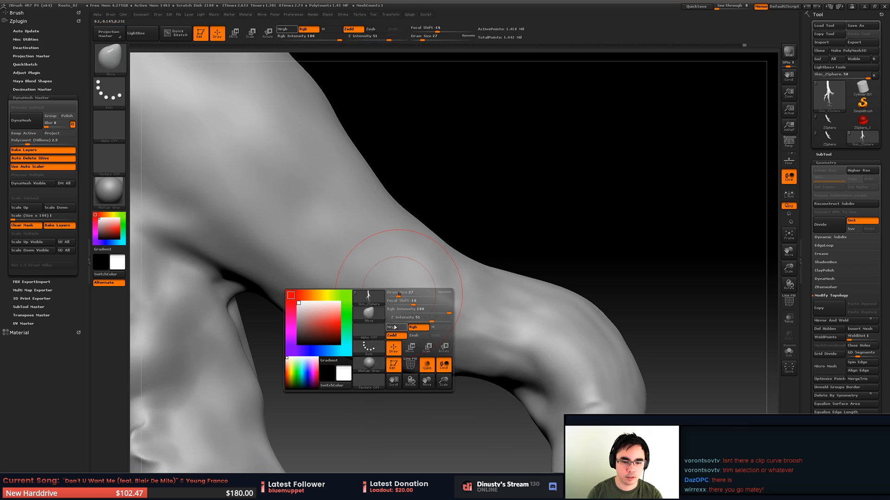
key(space)
drag(404, 313, 398, 320)
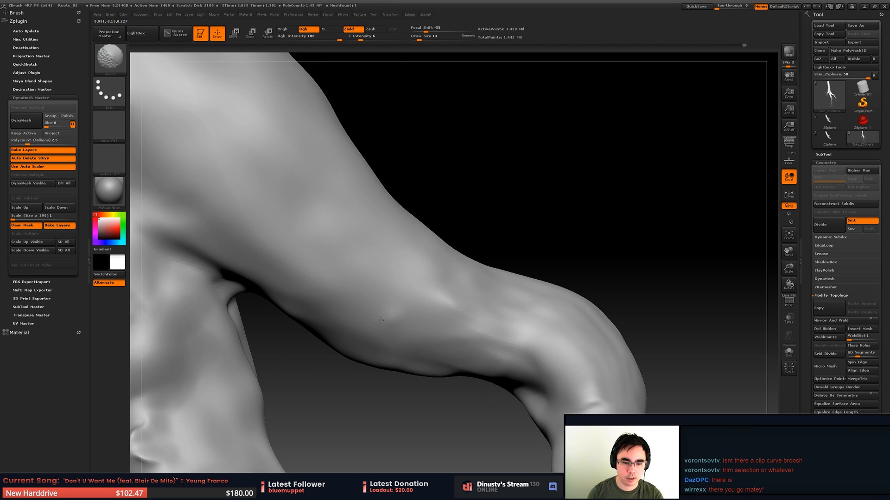
key(b)
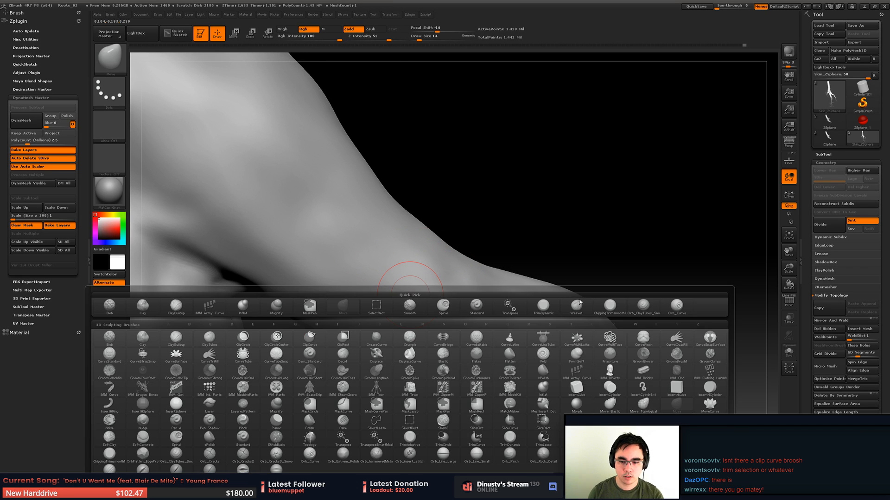
click(549, 309)
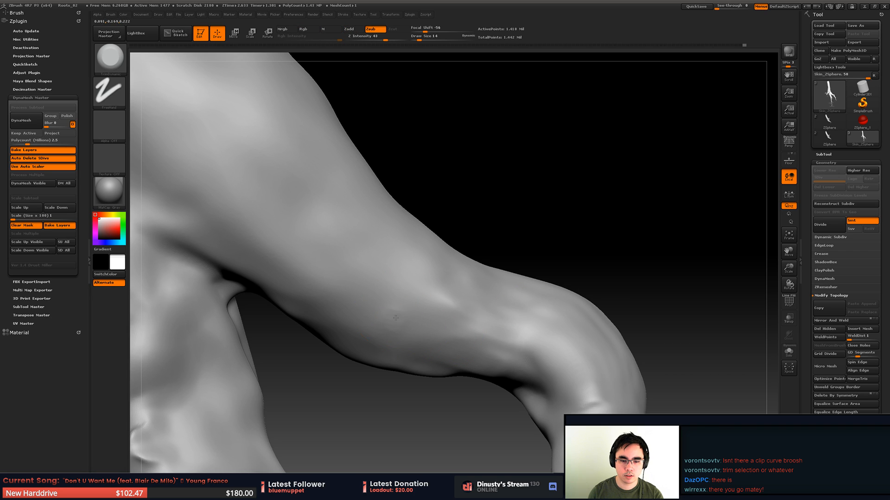
key(shift)
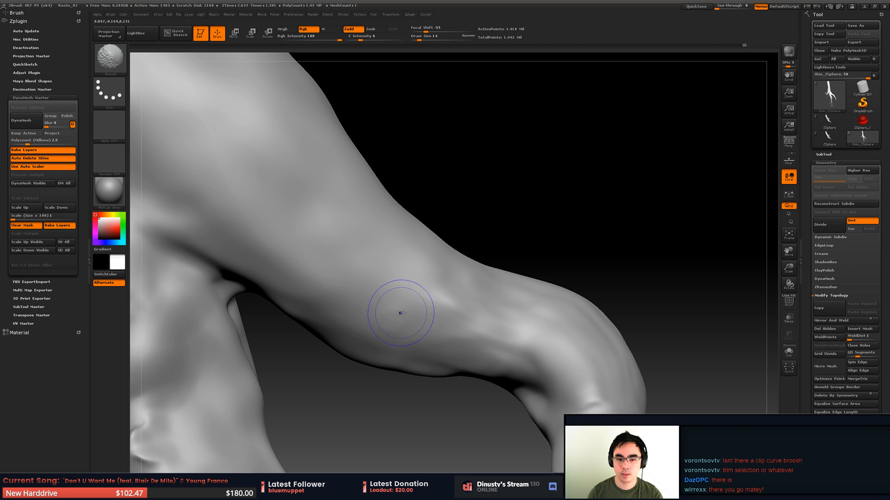
mouse_move(380, 328)
shift+mouse_down()
mouse_move(401, 332)
mouse_move(417, 320)
shift+mouse_up()
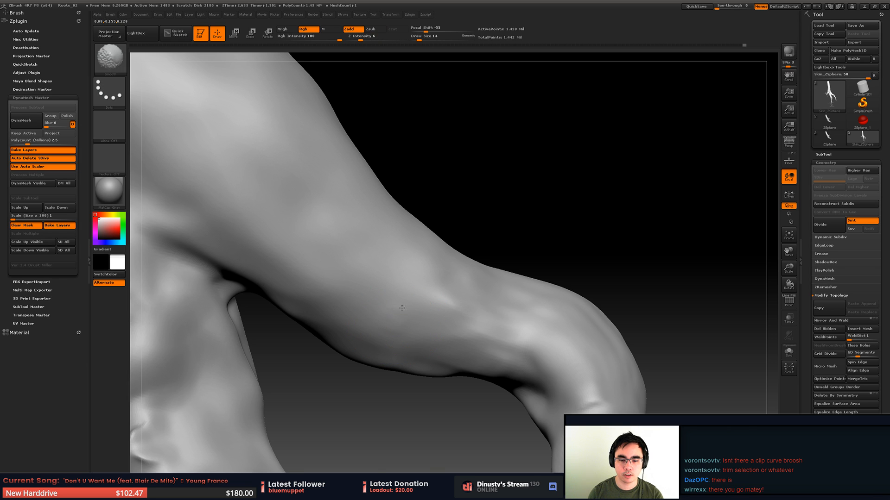
- Flatten the creases around the bend of the side root with the TrimDynamic brush
mouse_move(468, 301)
right_down()
mouse_move(406, 285)
mouse_move(395, 294)
mouse_move(423, 223)
mouse_move(466, 247)
right_up()
shift+drag(465, 248, 500, 263)
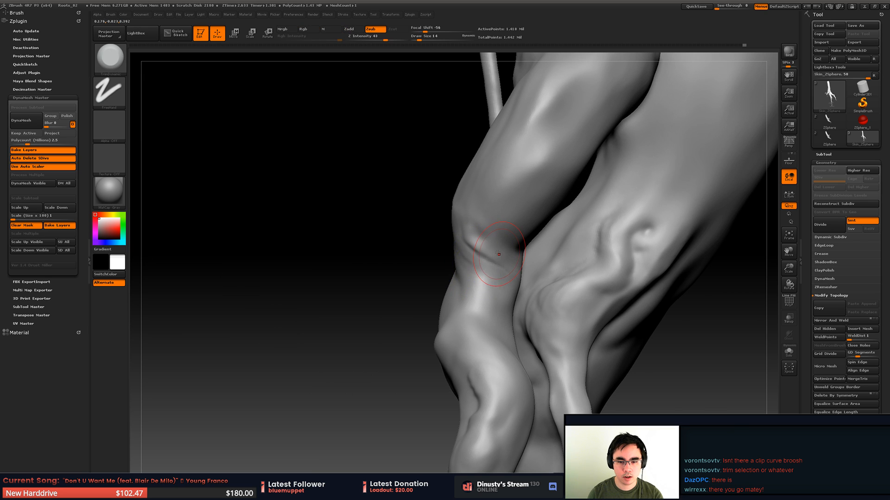
ctrl+right_drag(492, 252, 559, 249)
key(shift+f)
key(shift+f)
key(b)
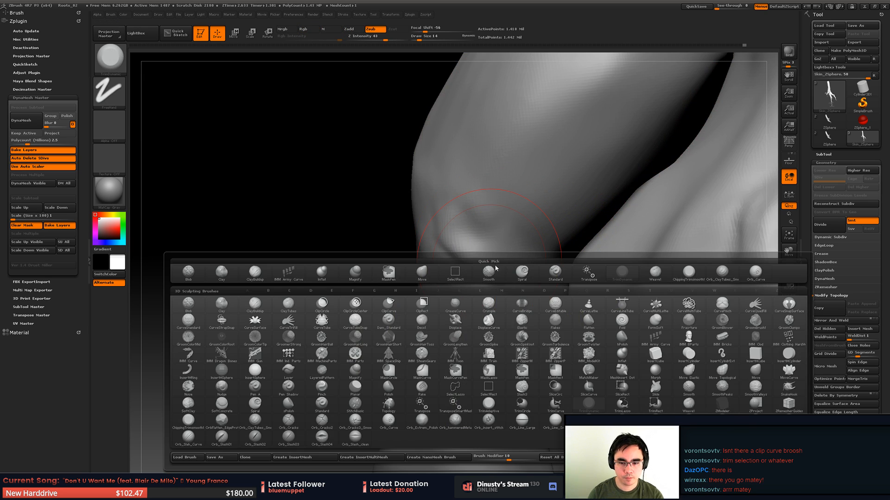
key(t)
key(d)
mouse_move(469, 233)
mouse_down()
mouse_move(480, 264)
mouse_move(448, 251)
mouse_move(484, 280)
mouse_up()
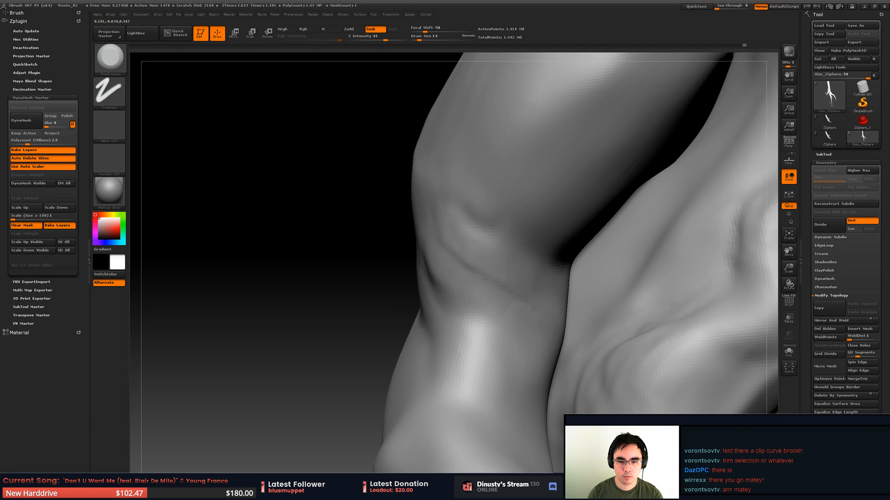
right_drag(436, 252, 515, 253)
mouse_move(423, 250)
mouse_down()
mouse_move(430, 283)
mouse_move(468, 324)
mouse_up()
alt+right_drag(452, 287, 514, 248)
- Set the main colour to white and show the pillar and ledge subtool together with the root
right_click(563, 230)
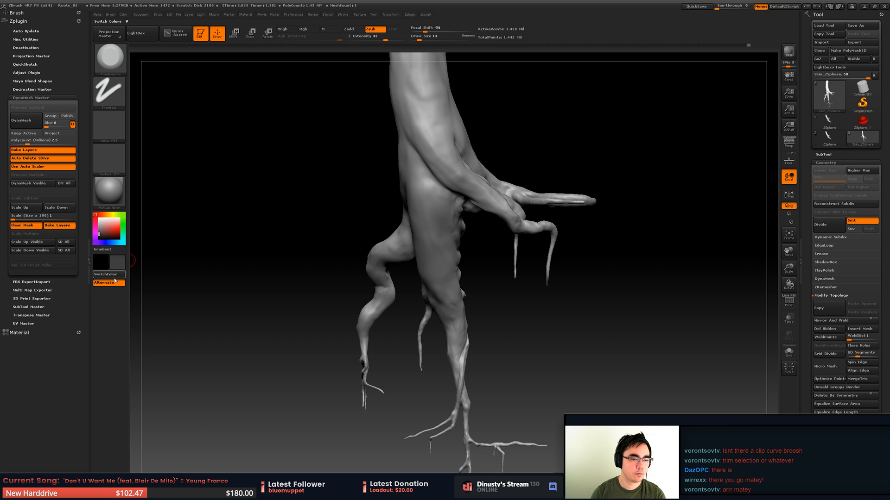
click(117, 263)
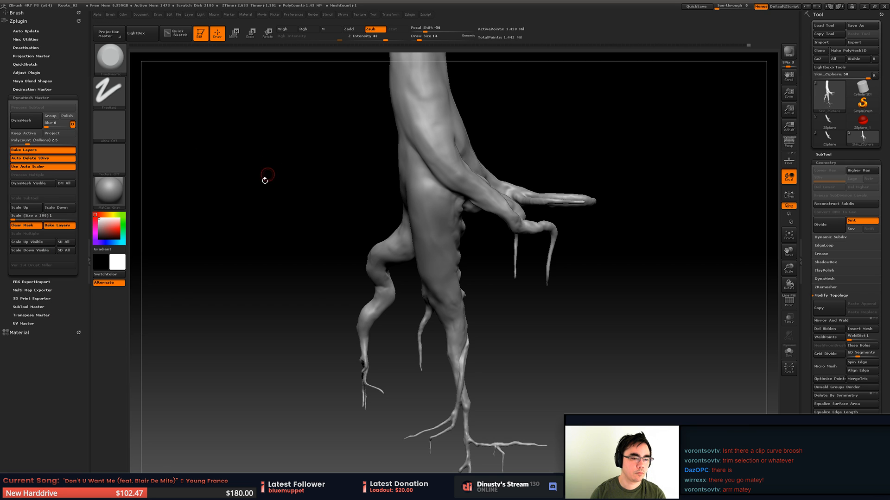
alt+right_drag(421, 222, 505, 241)
mouse_move(438, 262)
ctrl+right_down()
mouse_move(456, 282)
mouse_move(439, 278)
ctrl+right_up()
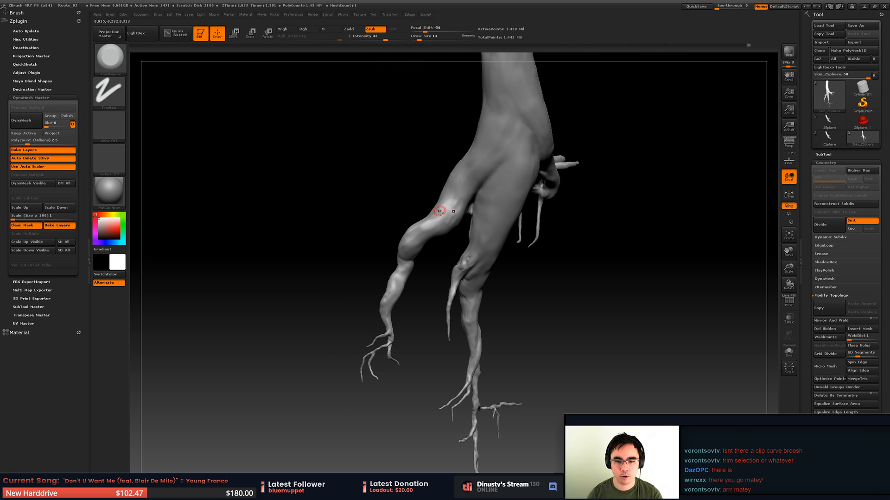
right_drag(379, 313, 387, 277)
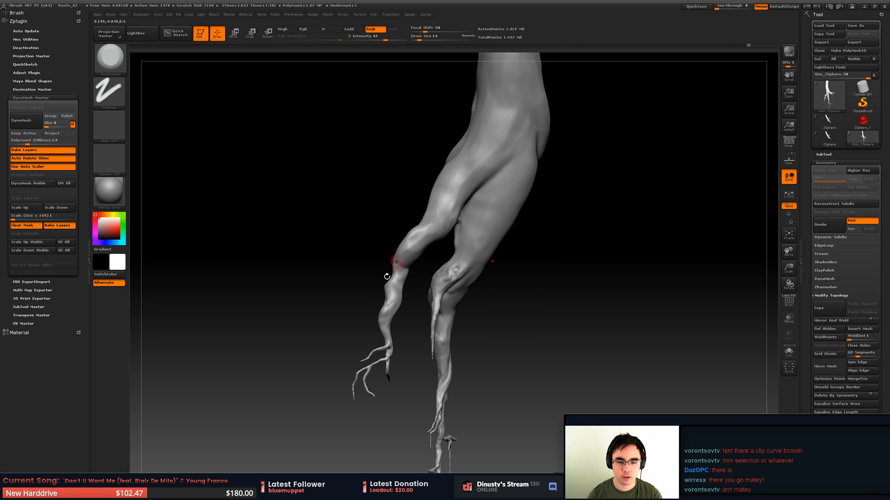
click(830, 154)
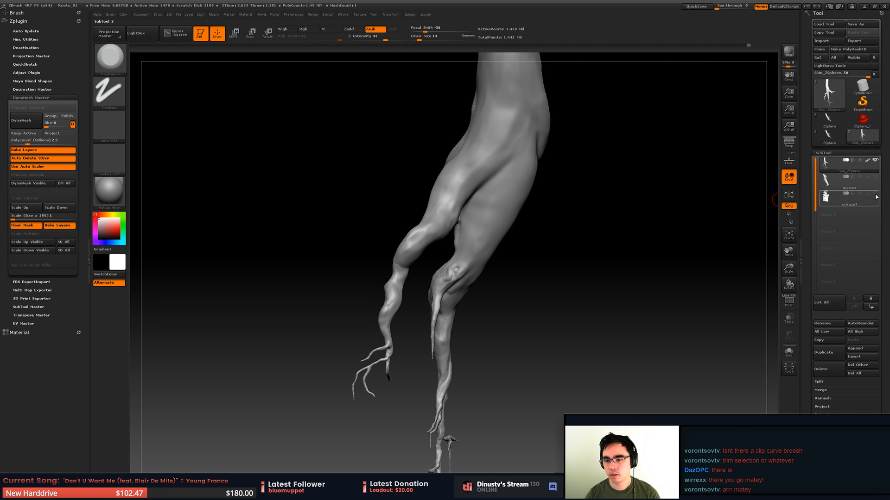
click(874, 194)
right_drag(591, 297, 616, 341)
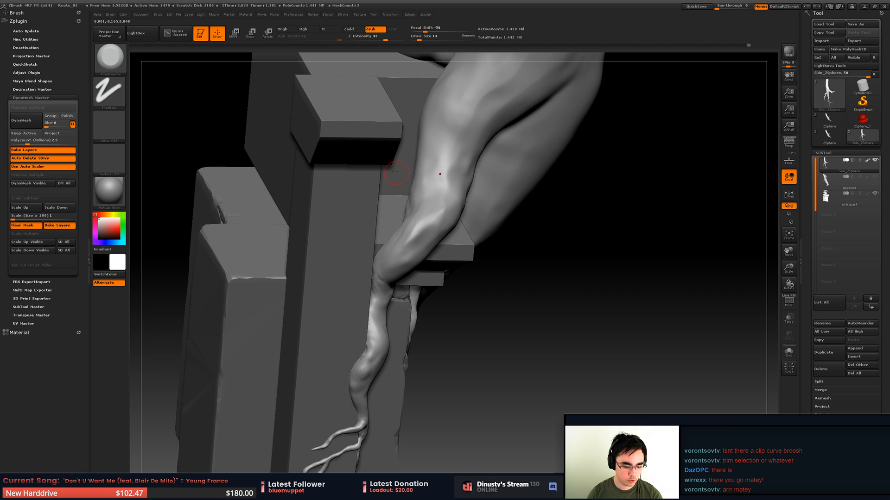
key(v)
key(space)
drag(429, 189, 440, 186)
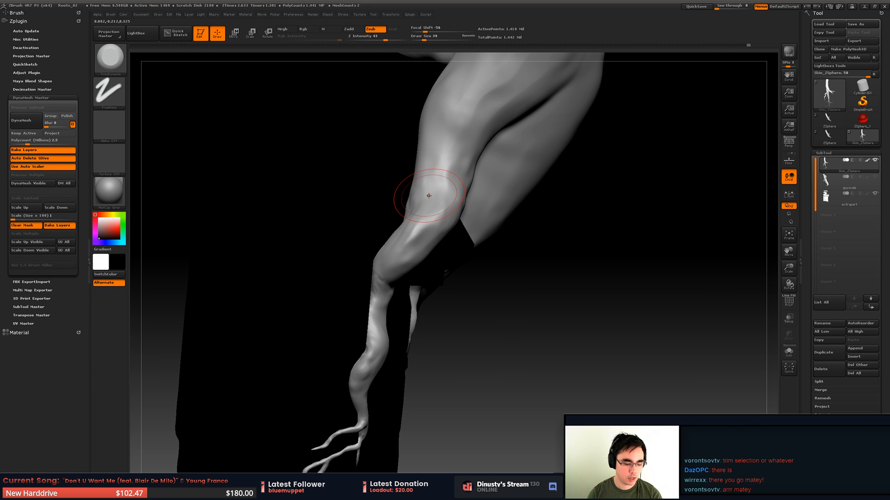
key(v)
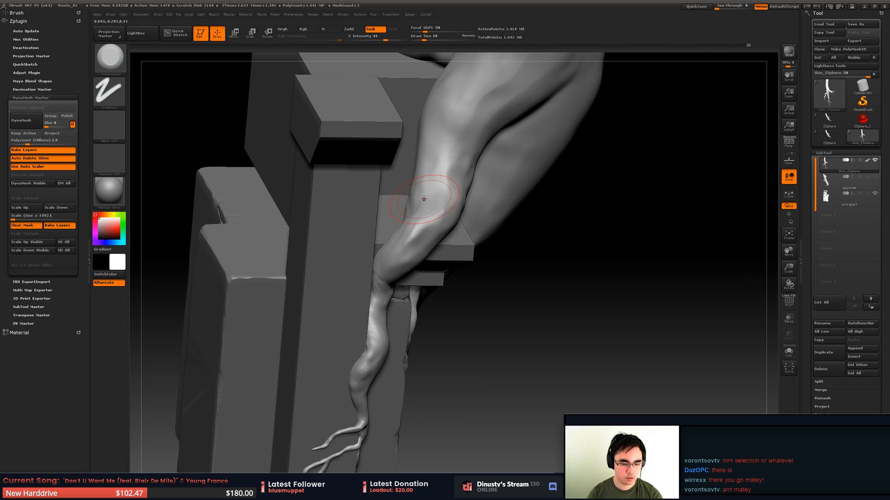
- Reshape the bent side root and its neighbouring branches against the pillar and ledge with the Move brush at draw size 51
key(b)
key(m)
key(v)
key(space)
drag(402, 222, 406, 222)
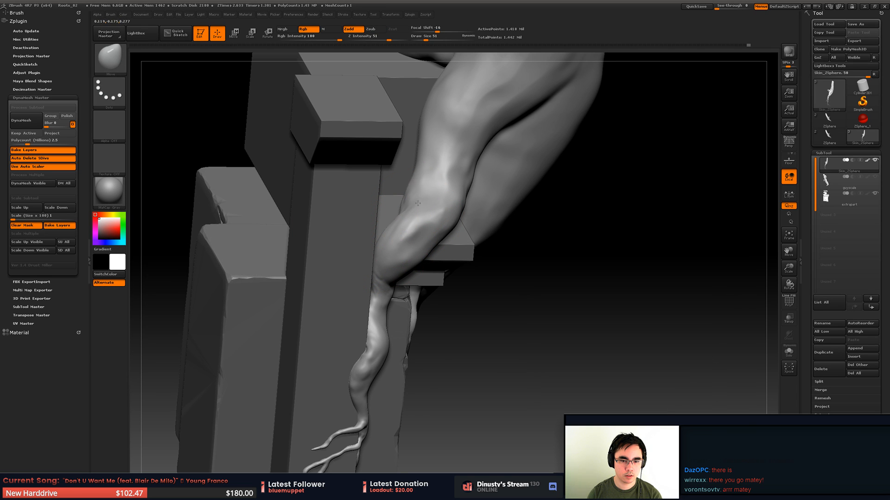
mouse_move(417, 169)
right_down()
mouse_move(409, 211)
mouse_move(397, 214)
mouse_move(410, 204)
mouse_move(406, 190)
mouse_move(442, 264)
right_up()
key(space)
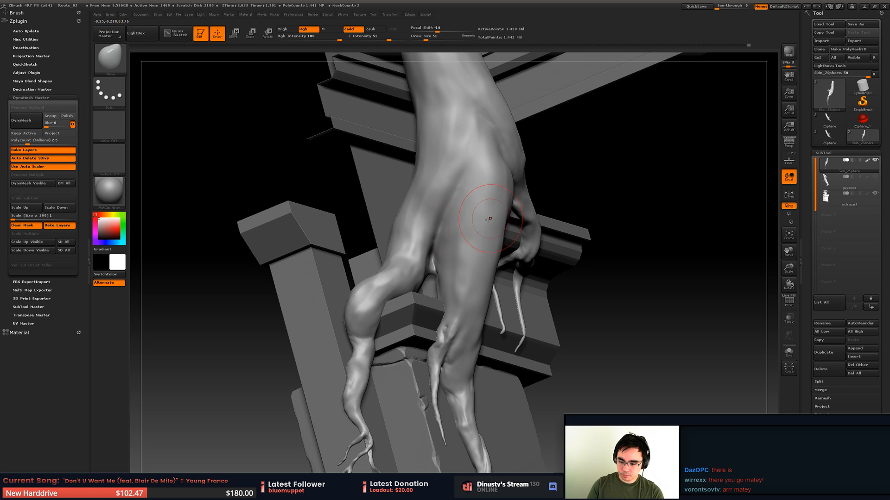
alt+right_drag(483, 231, 442, 188)
alt+right_drag(441, 187, 480, 218)
mouse_move(480, 217)
alt+right_down()
mouse_move(501, 163)
mouse_move(506, 200)
alt+right_up()
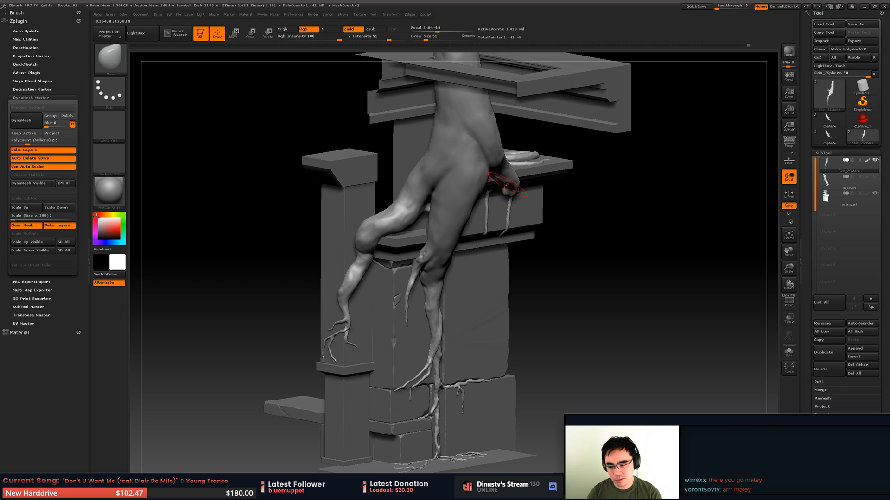
mouse_move(498, 218)
right_down()
mouse_move(505, 207)
mouse_move(497, 196)
mouse_move(529, 181)
mouse_move(586, 184)
mouse_move(548, 175)
mouse_move(565, 165)
right_up()
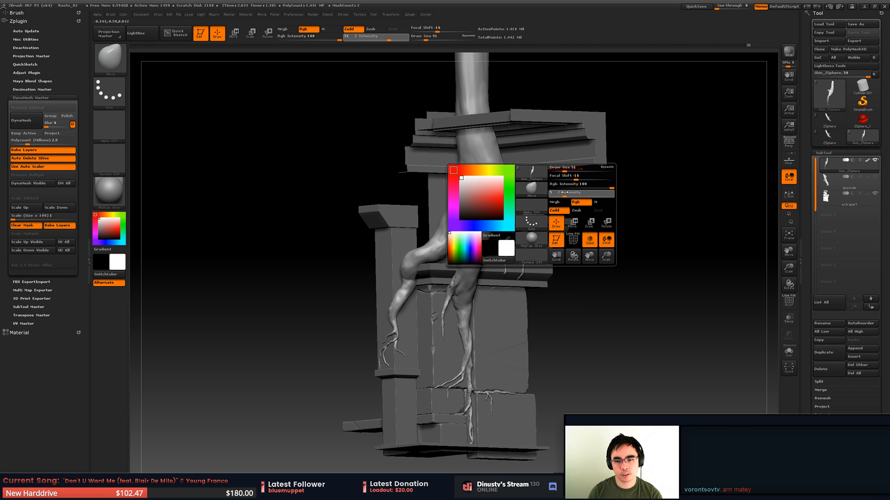
- Lower the Move brush's Z intensity to 4 and save the project to Roots_02.ZPR
drag(564, 192, 555, 232)
key(ctrl+s)
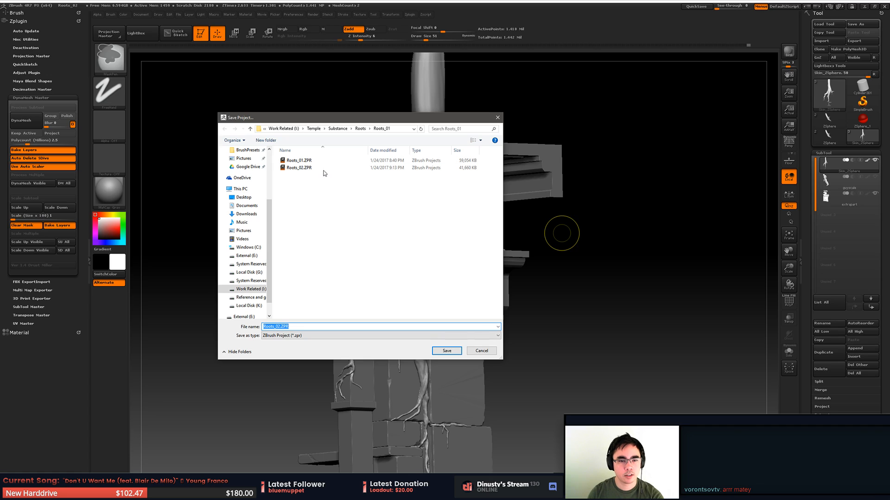
key(Return)
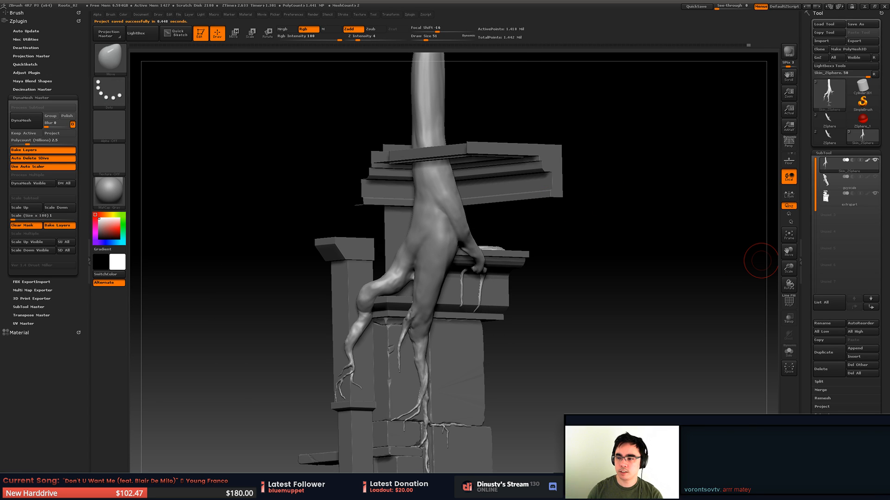